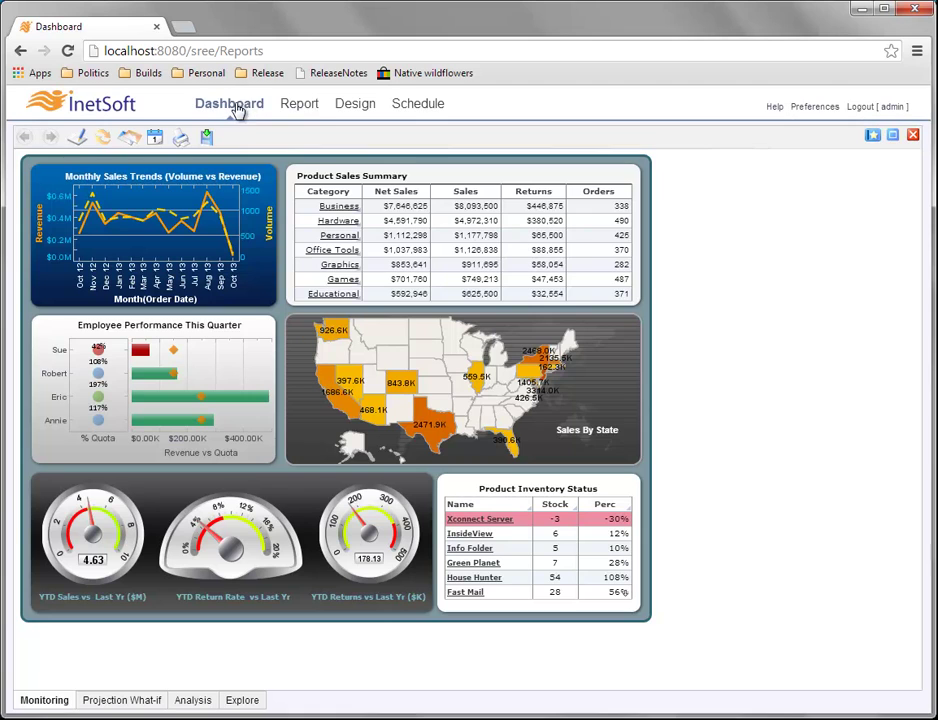
Show the Report repository with the Dashboards folder expanded to list Sales Analysis, Sales Breakdown, Sales Explore and State Stats.
left_click(300, 107)
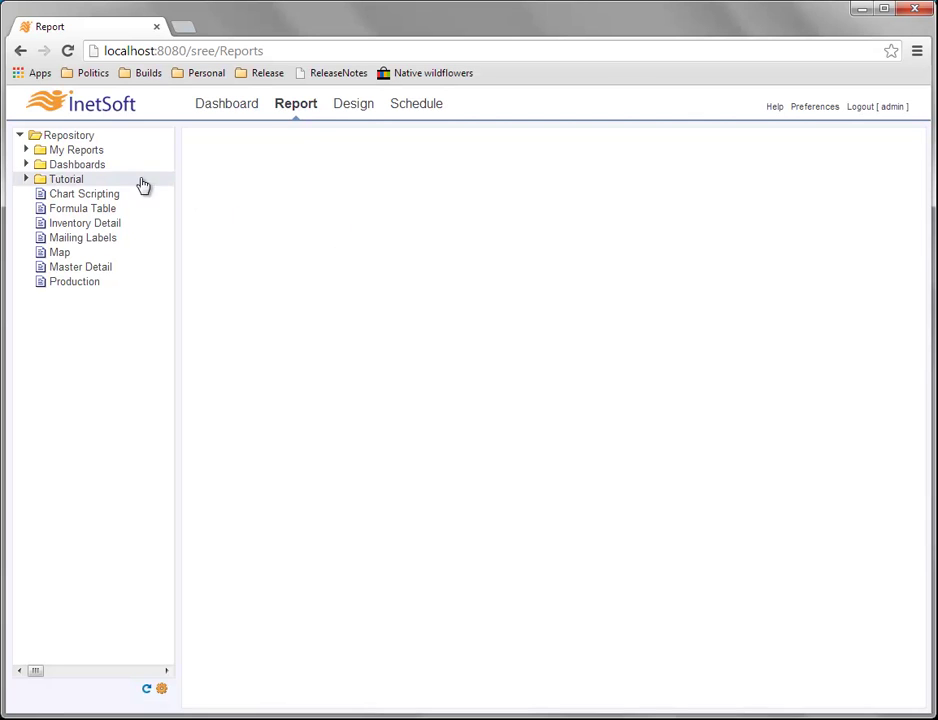
left_click(26, 166)
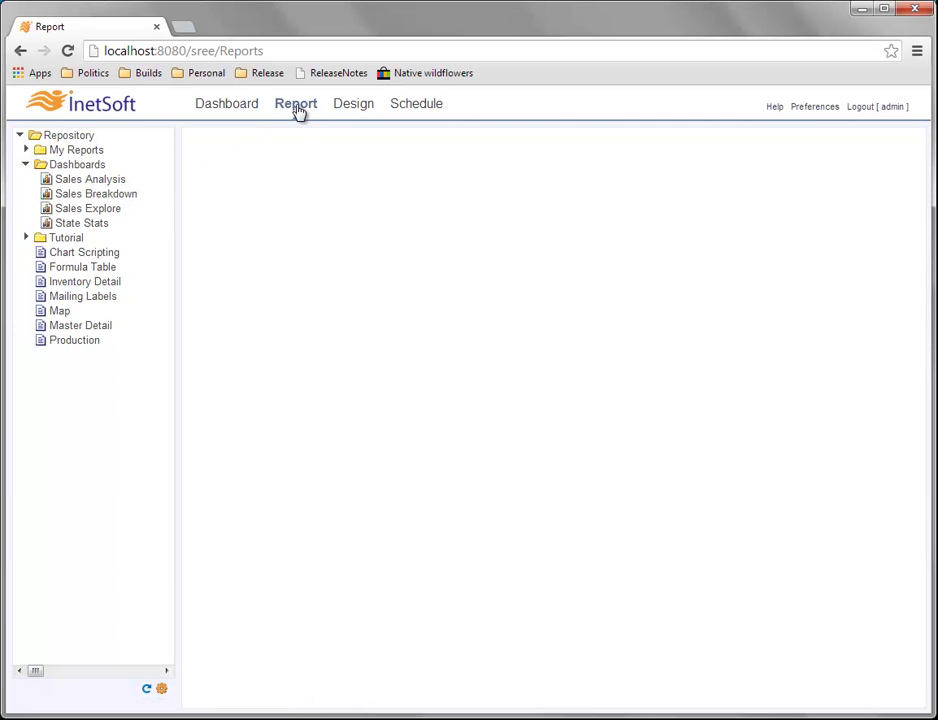
Return to the Dashboard page to show the sales dashboard's Monitoring tab.
left_click(232, 108)
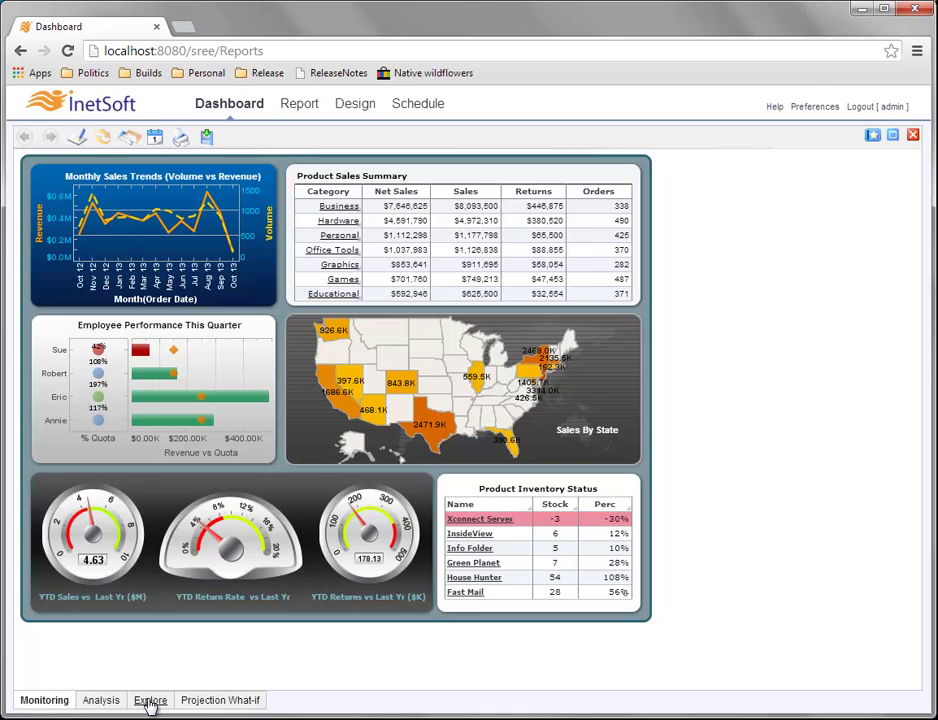
Switch the sales dashboard to its Explore tab.
left_click(149, 702)
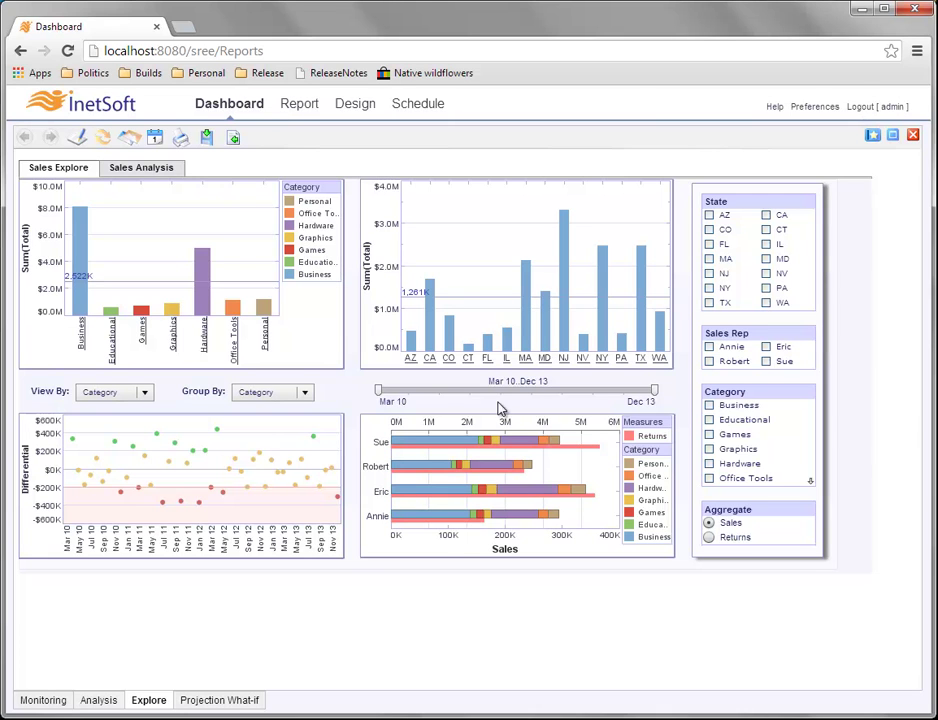
Adjust the time range slider so it reads Jan 11..Dec 11.
left_click_drag(384, 392, 518, 400)
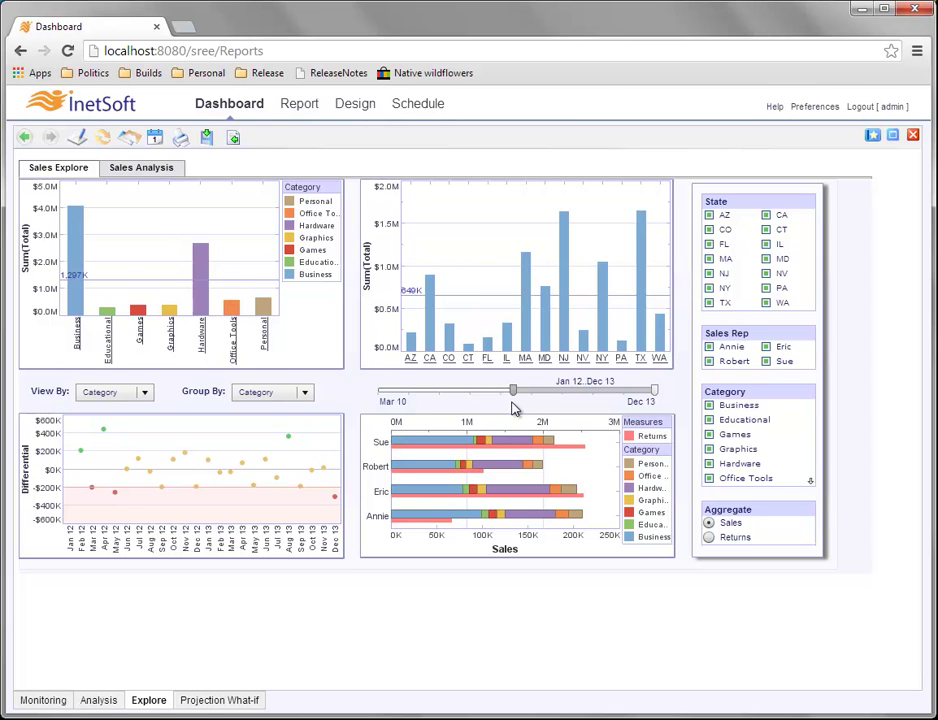
mouse_move(473, 497)
left_click_drag(652, 397, 582, 398)
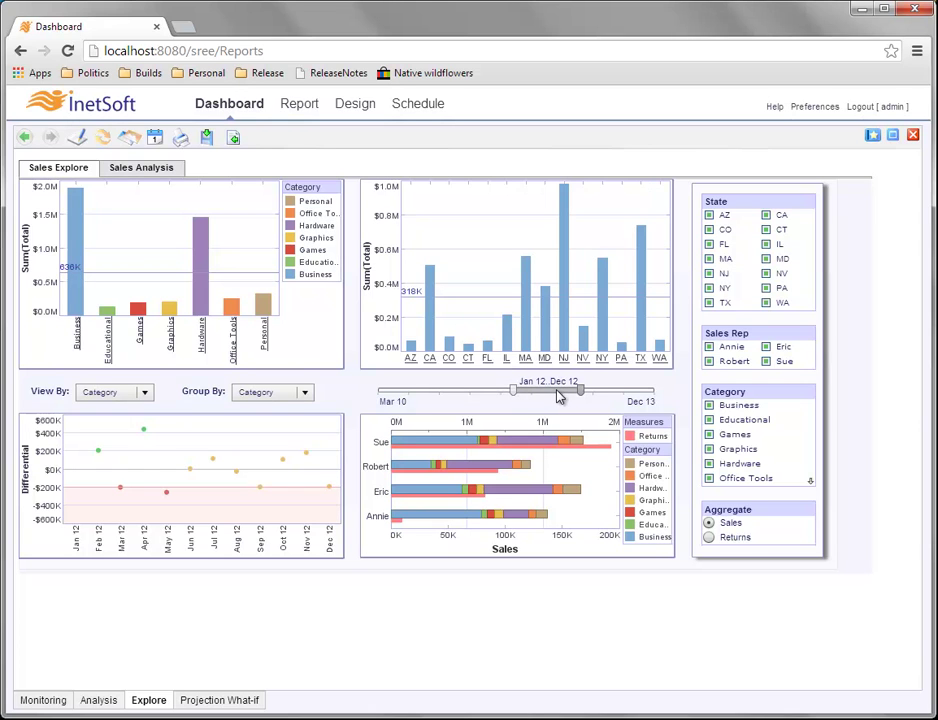
left_click_drag(559, 396, 482, 398)
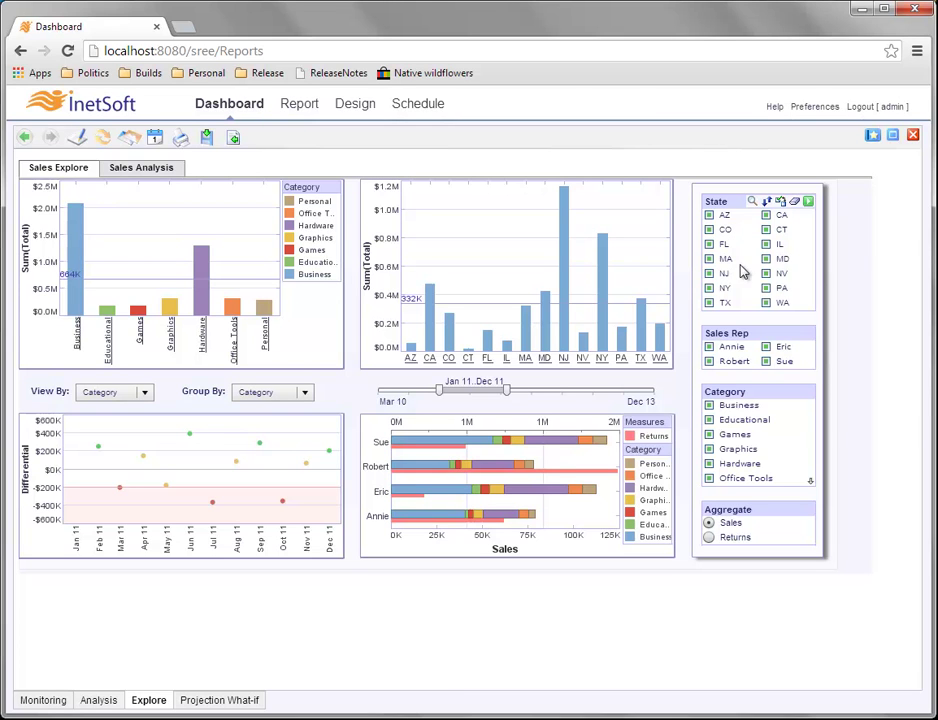
Check NJ in the State selection list.
left_click(718, 277)
left_click(709, 272)
left_click(710, 273)
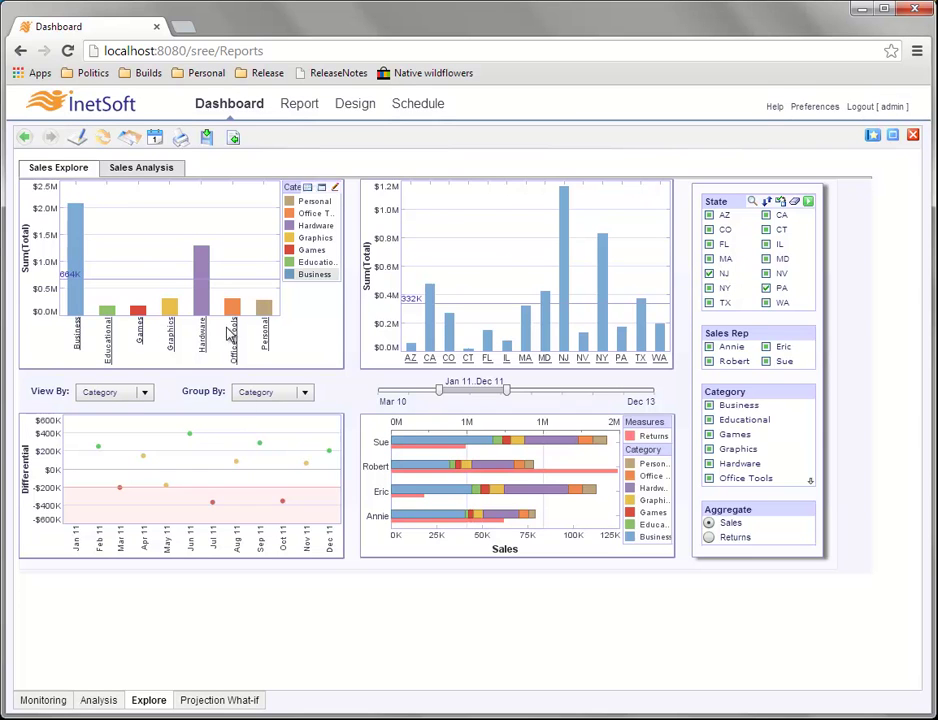
Add PA to the State selection and apply the NJ and PA filter.
left_click(765, 290)
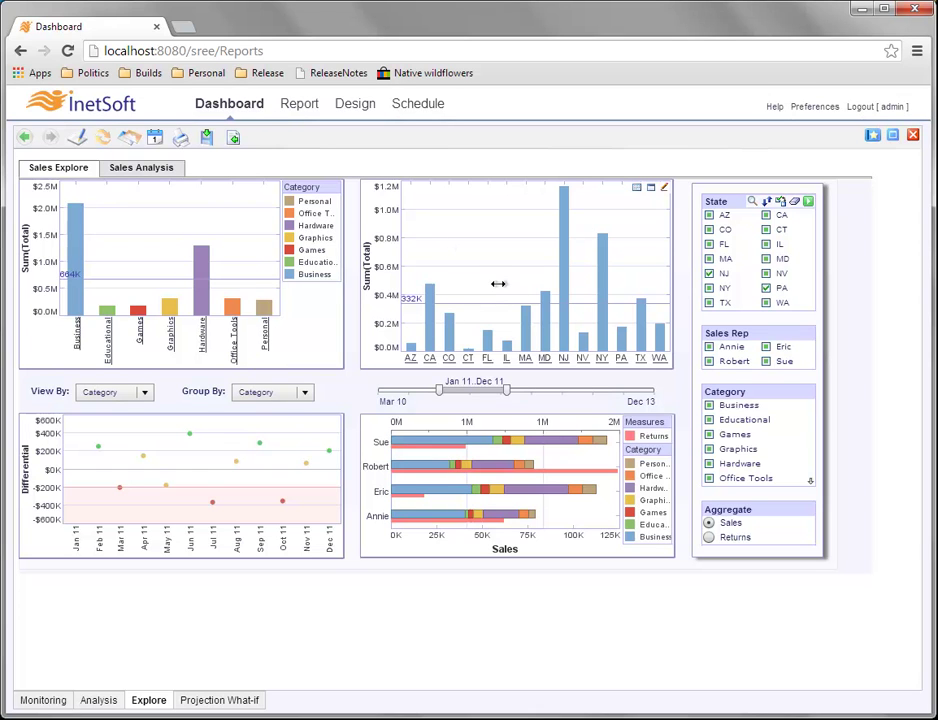
left_click(767, 289)
left_click(809, 203)
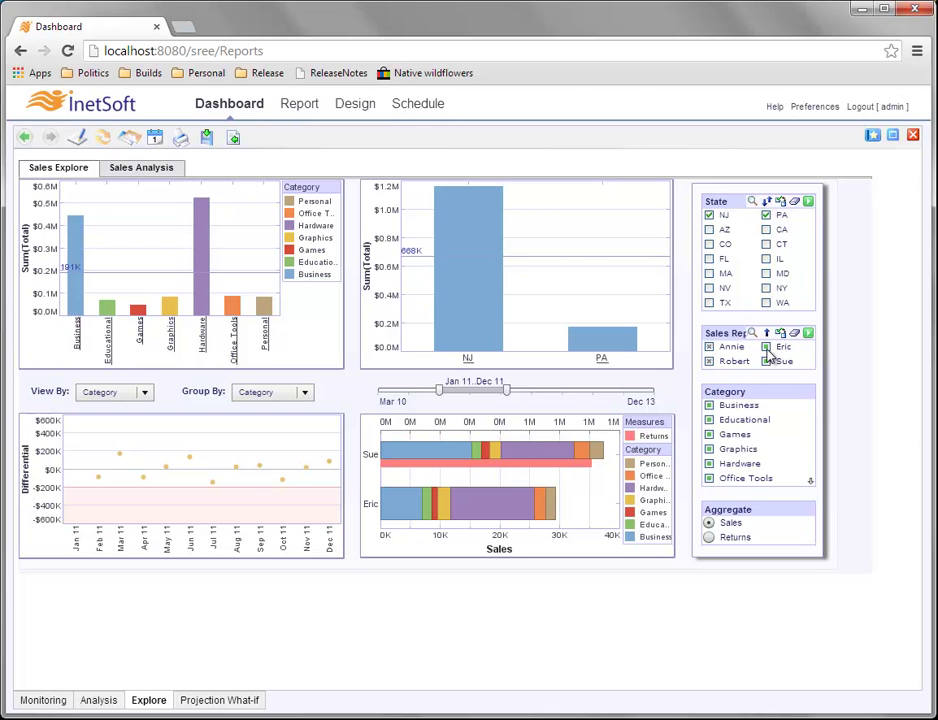
Select Eric in the Sales Rep list and apply the filter.
left_click(766, 347)
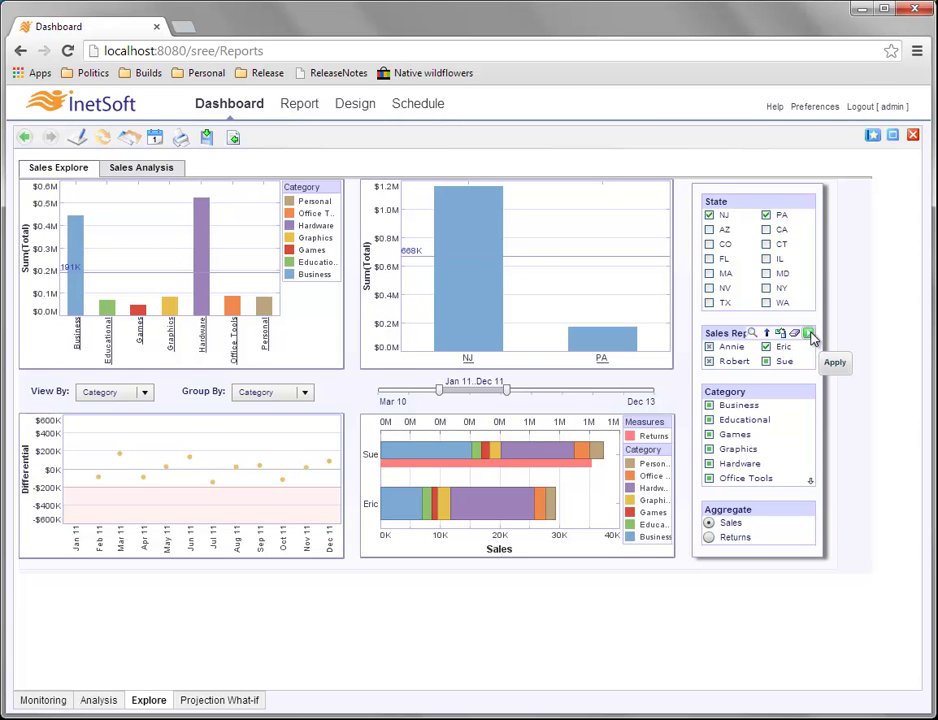
left_click(810, 334)
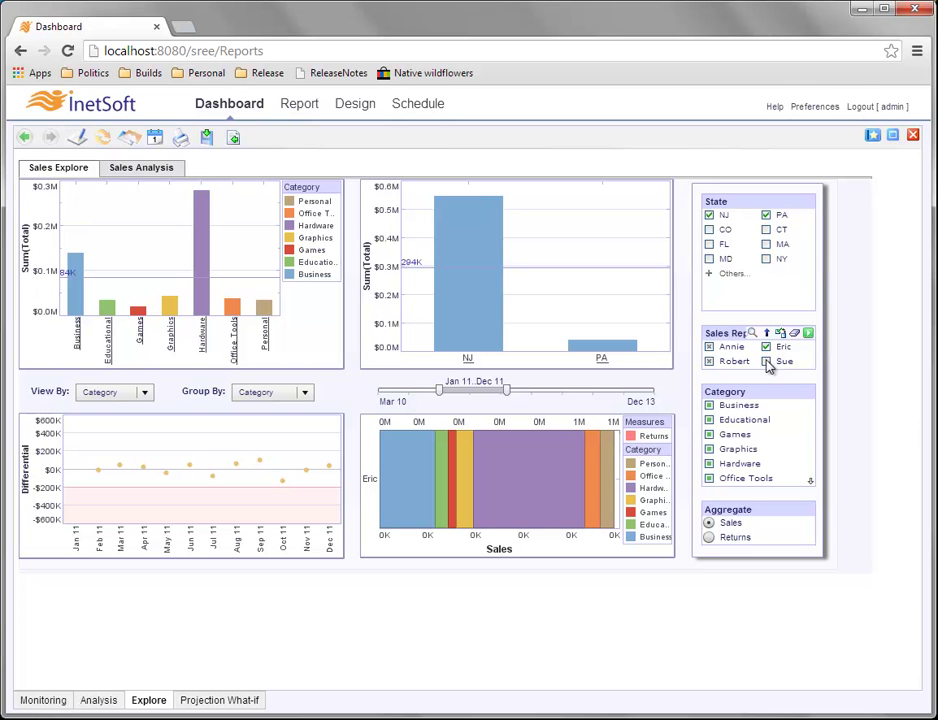
Add Sue to the Sales Rep selection and apply it to compare Eric and Sue.
left_click(767, 364)
left_click(809, 336)
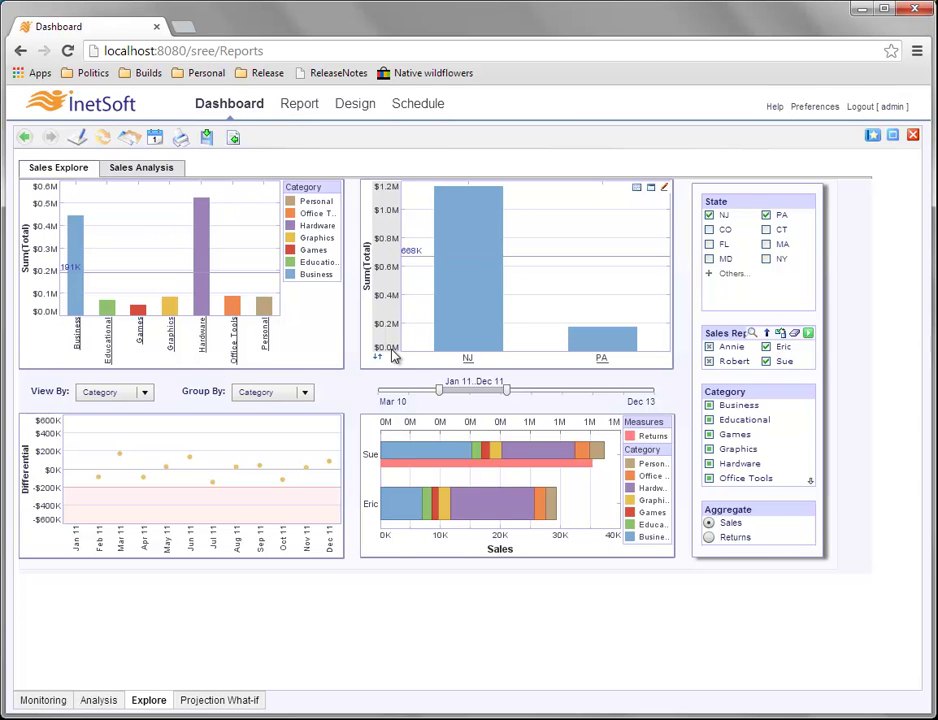
Add MA to the State selection and apply it to compare MA, NJ and PA.
left_click(767, 245)
left_click(808, 202)
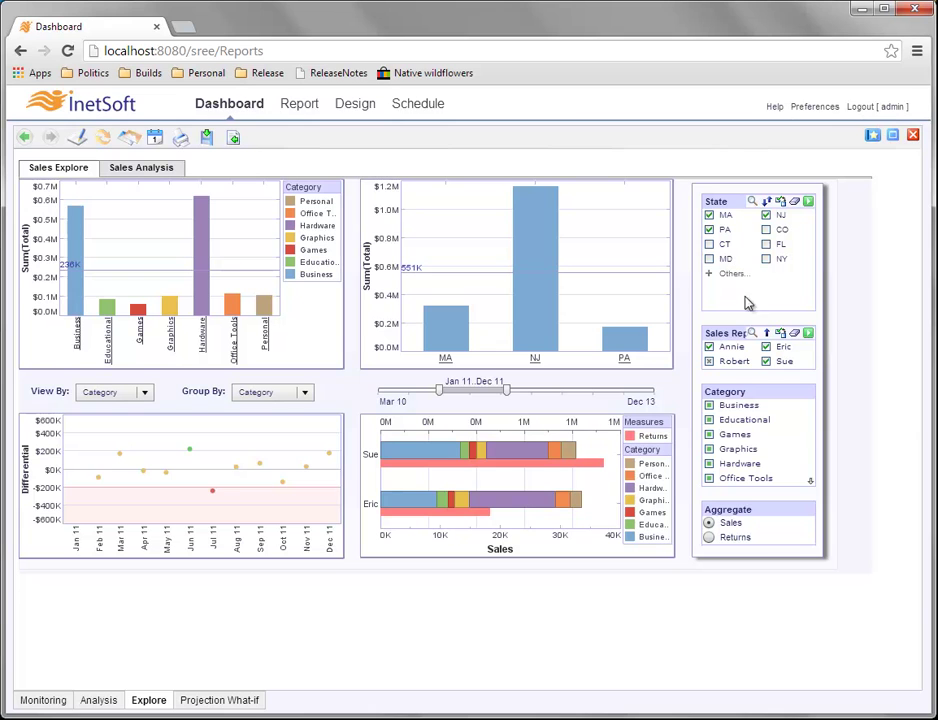
Clear the selection filters so the charts cover all states, Mar 10 to Dec 13.
left_click(809, 334)
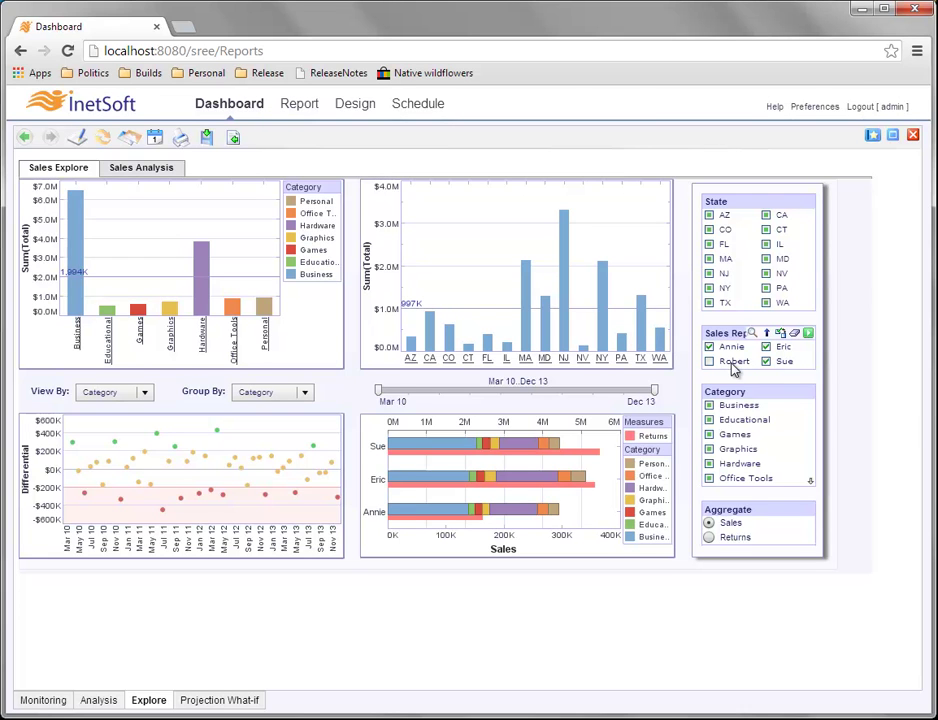
Apply a CO, FL, MA and NJ state filter, then clear both the State and Sales Rep selections.
left_click(709, 230)
left_click(709, 244)
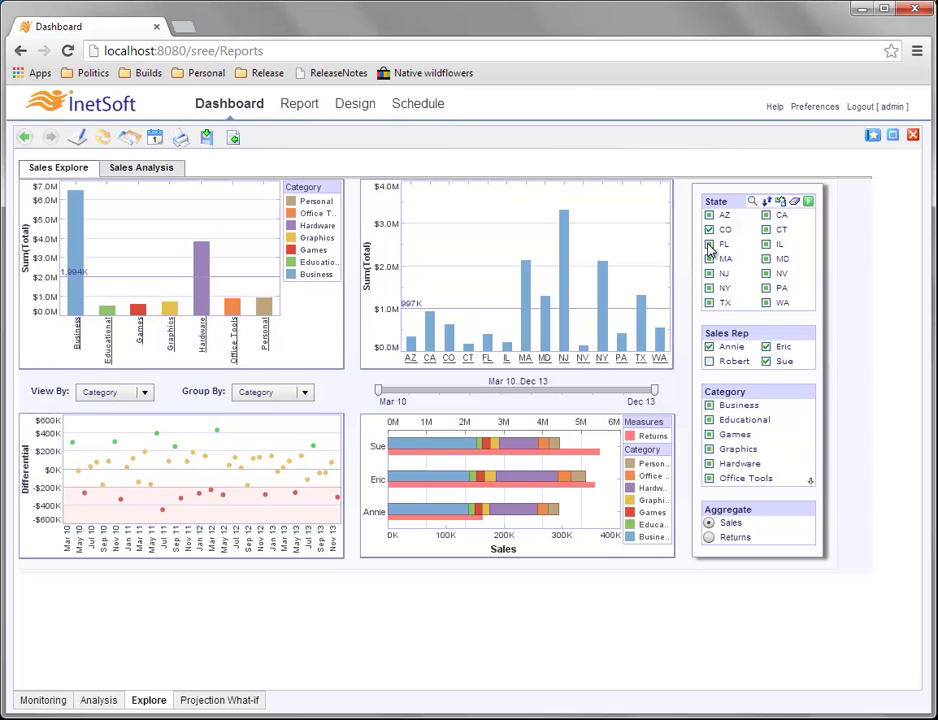
left_click(709, 259)
left_click(712, 273)
left_click(807, 201)
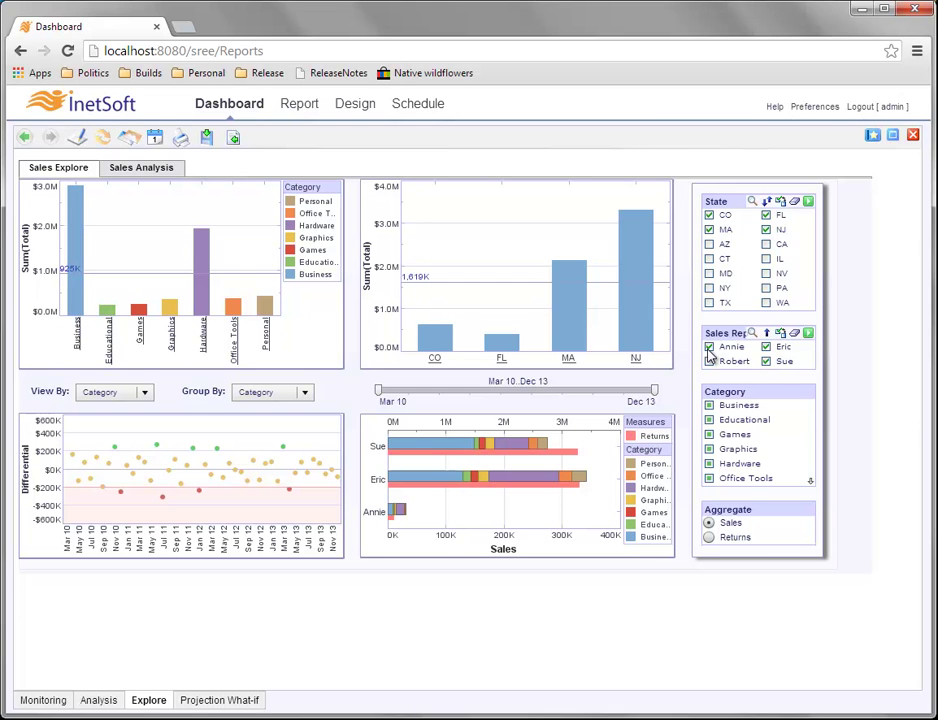
left_click(795, 203)
left_click(795, 333)
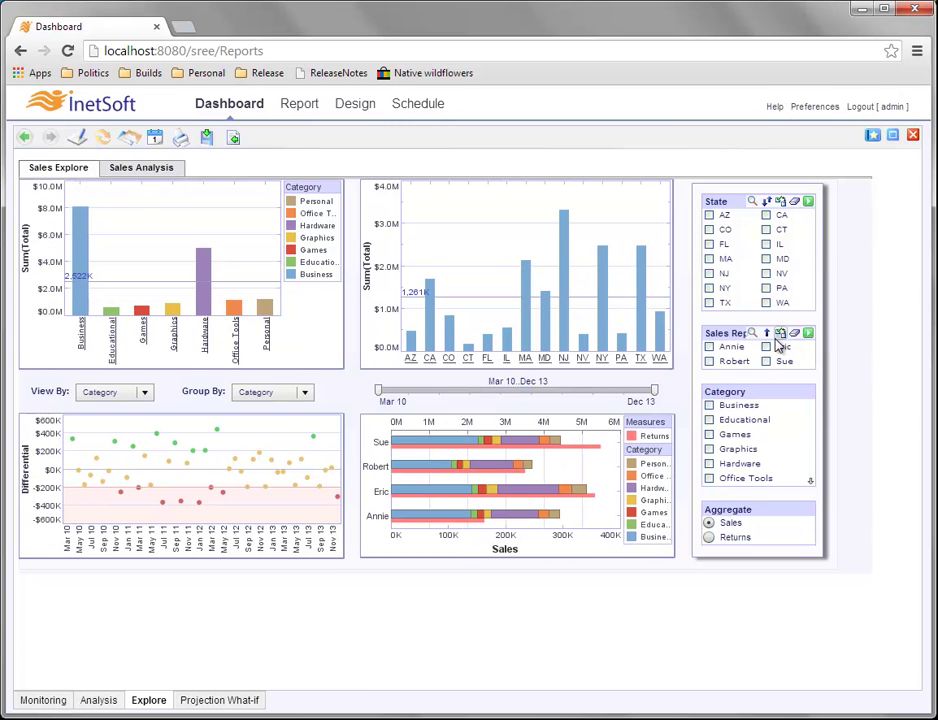
Make Eric the only sales rep and expand the State list's Others entries to show his no-sales states.
left_click(766, 348)
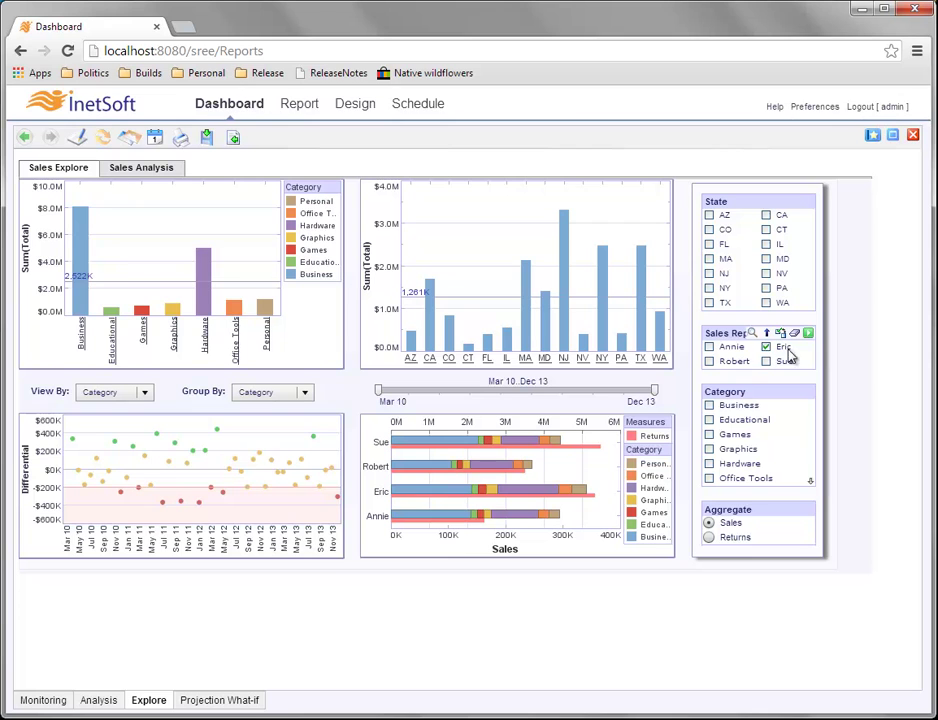
left_click(808, 333)
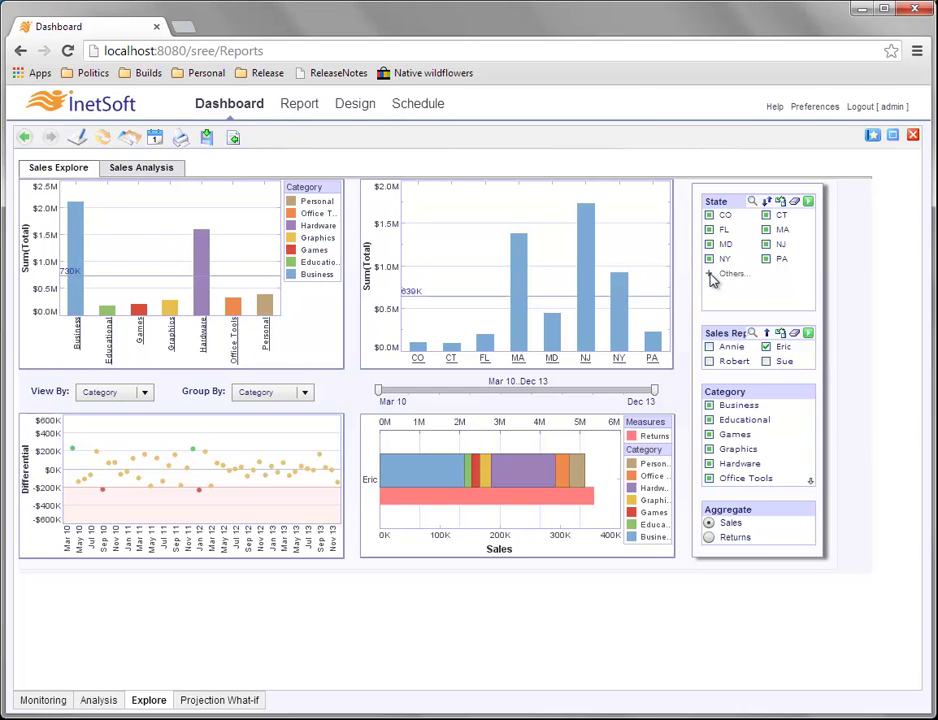
left_click(711, 276)
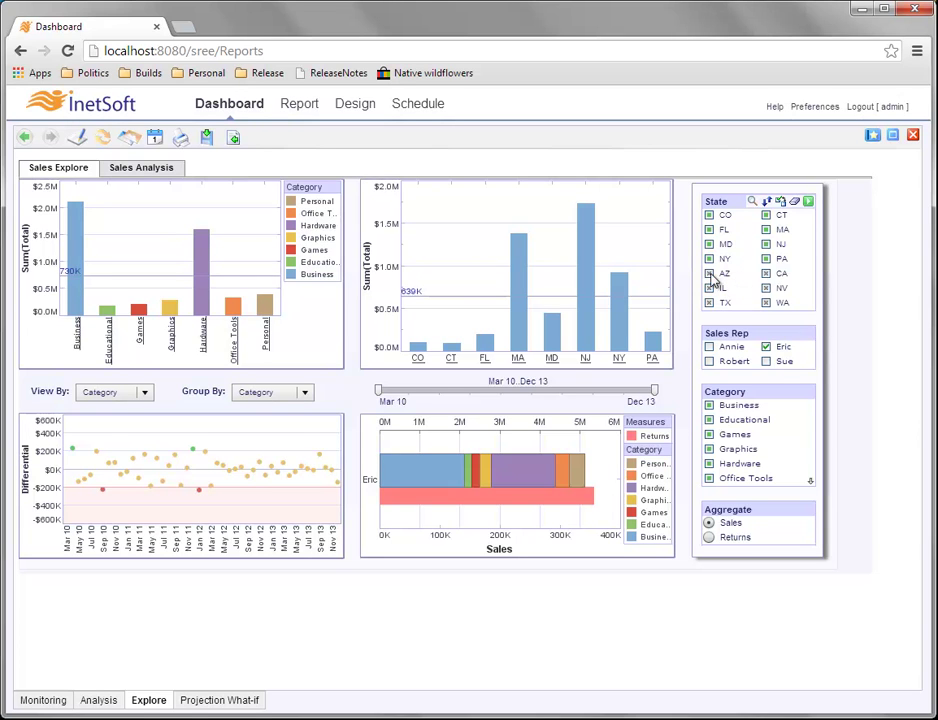
Briefly filter to AZ, then set the sales reps to Robert and Eric, dropping Annie.
left_click(808, 201)
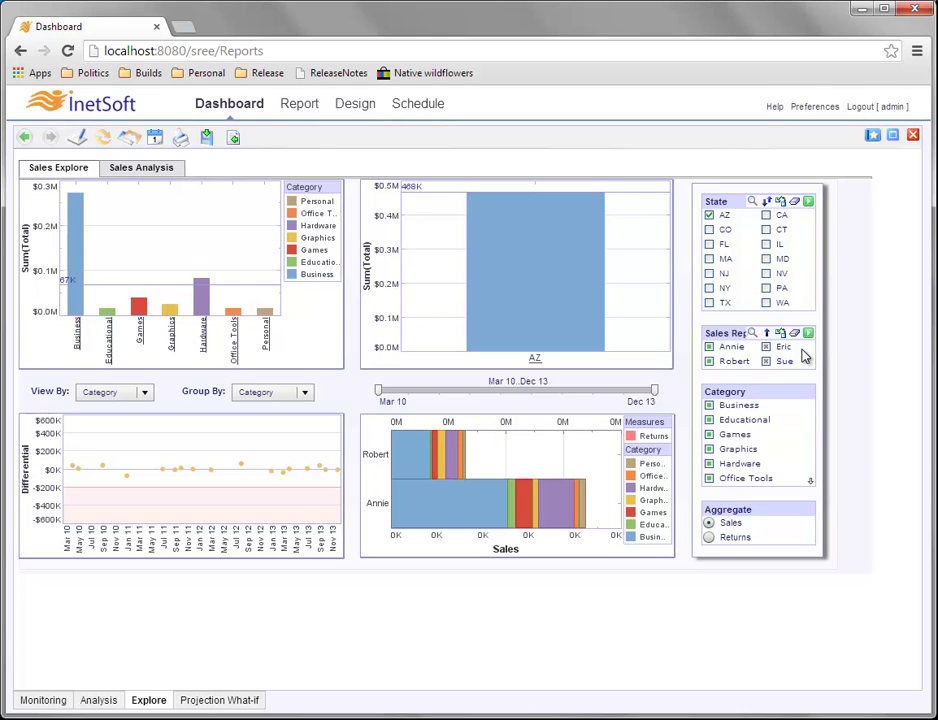
left_click(780, 332)
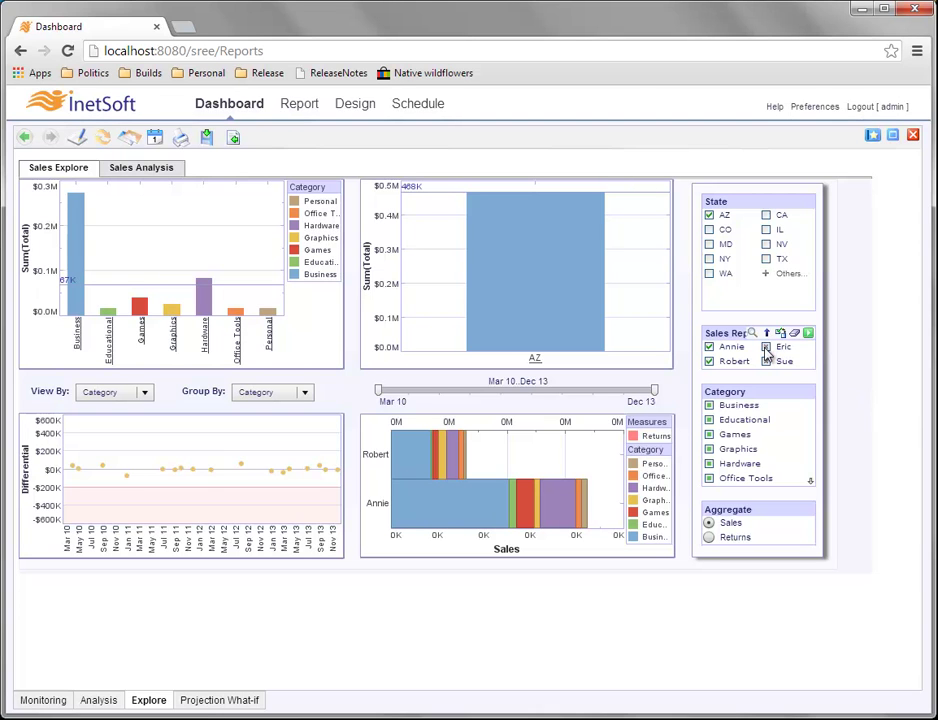
left_click(709, 346)
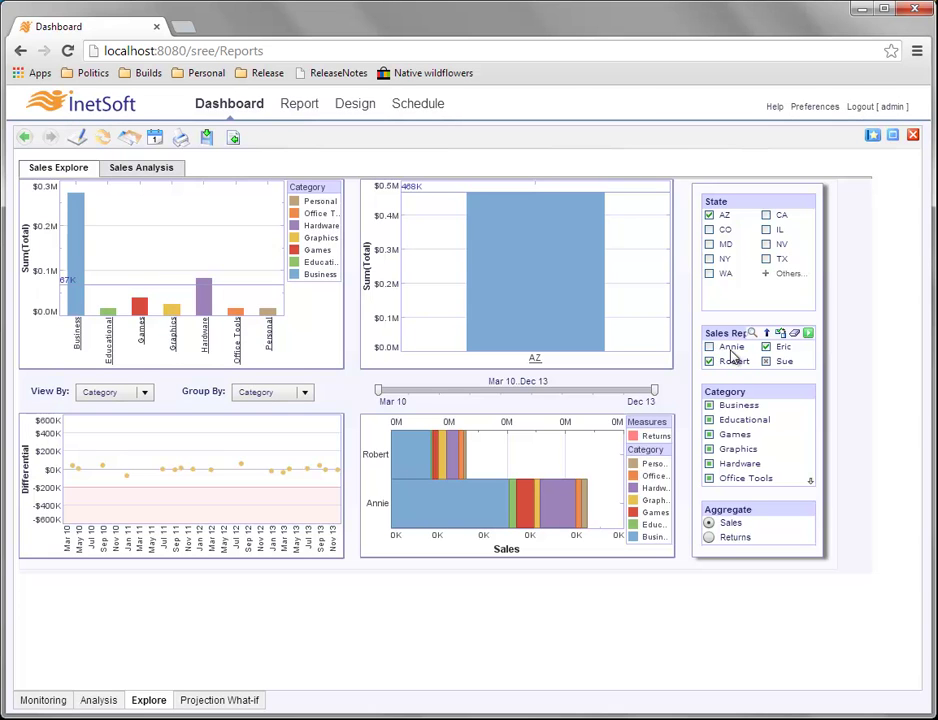
left_click(810, 335)
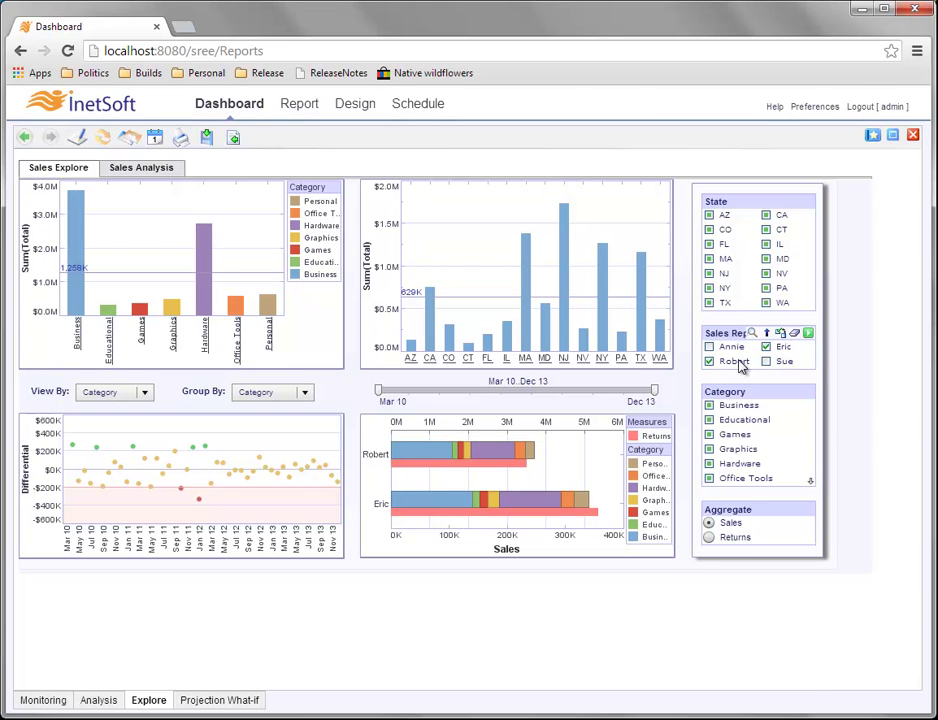
Filter the State list to NJ, leaving only Eric's 1,731K NJ sales.
left_click(707, 277)
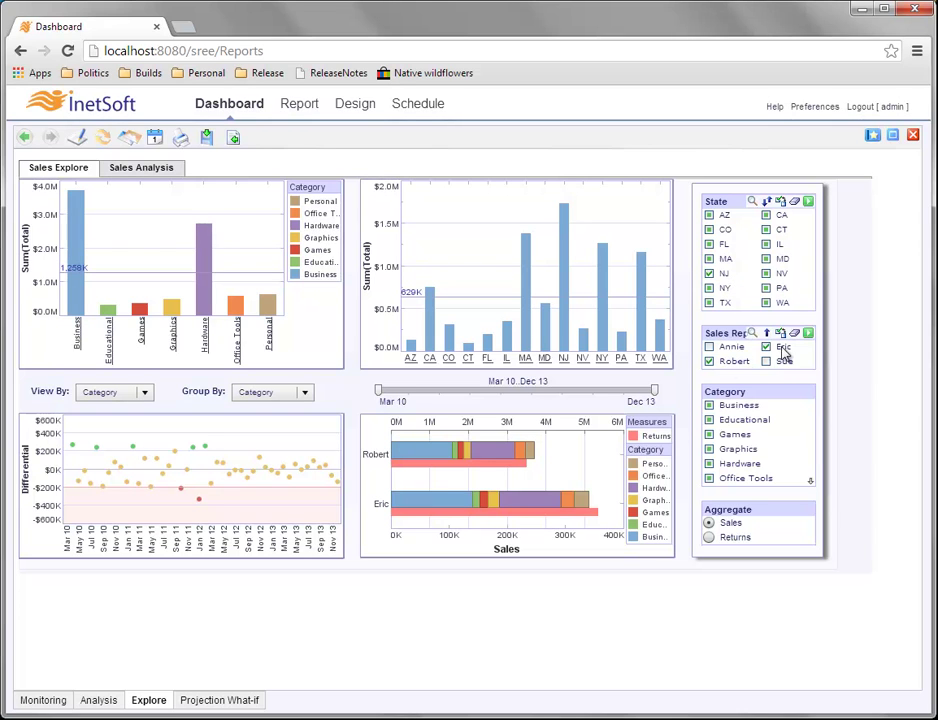
left_click(808, 202)
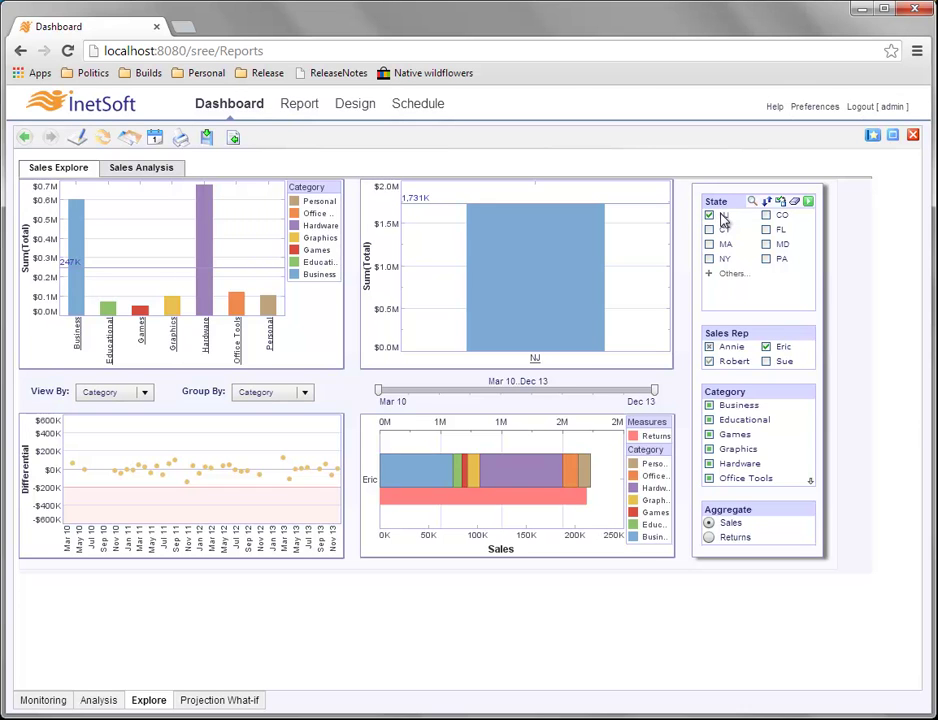
left_click(709, 361)
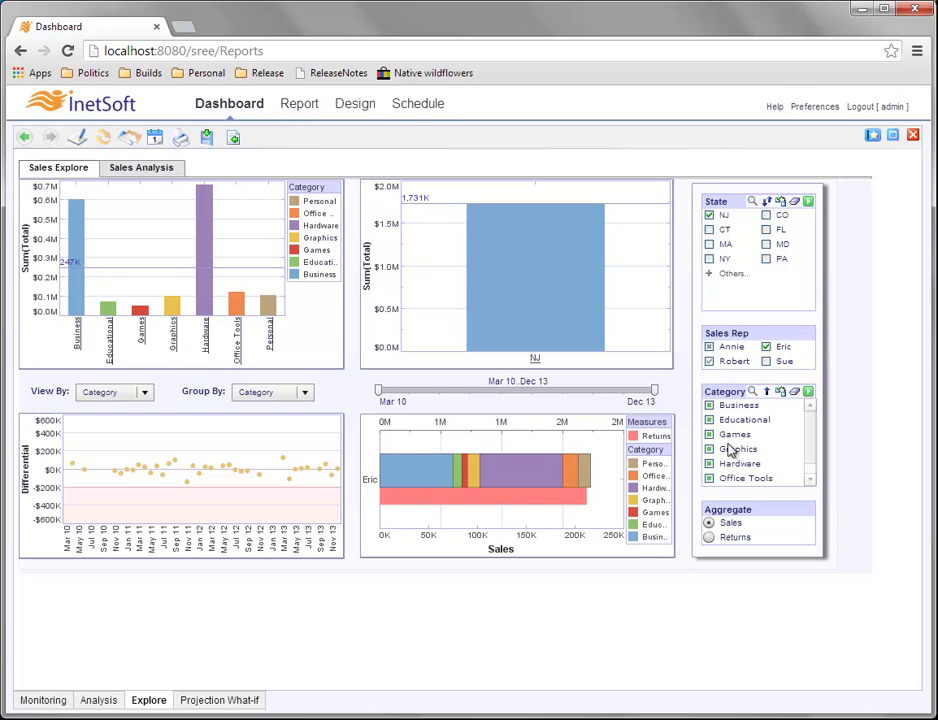
left_click(711, 362)
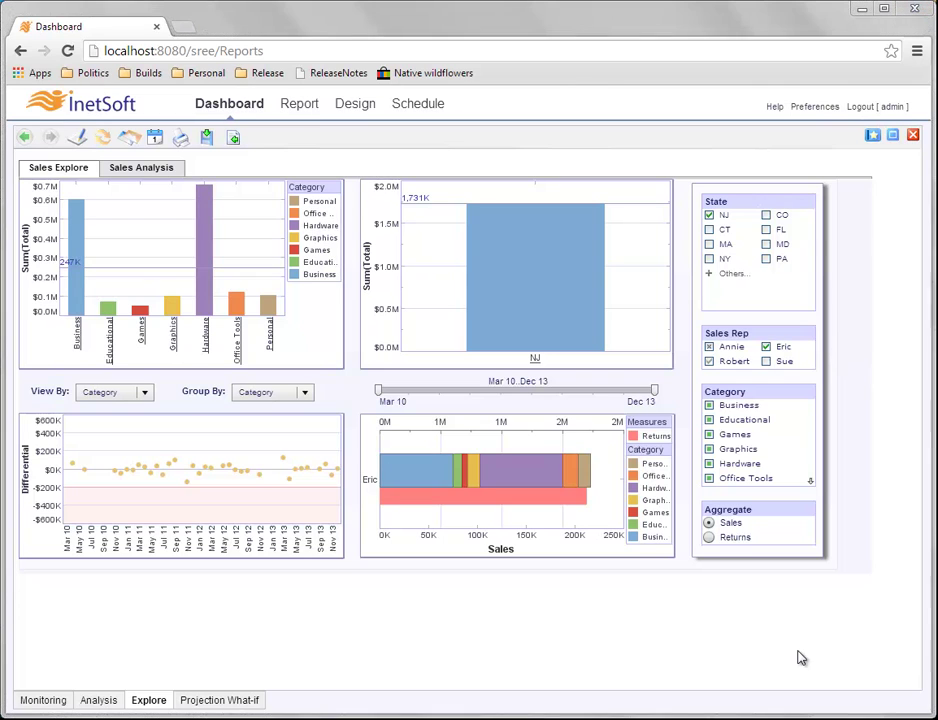
Group the charts by Sales Rep and add Sue to the selected reps alongside Eric.
mouse_move(748, 266)
left_click(305, 393)
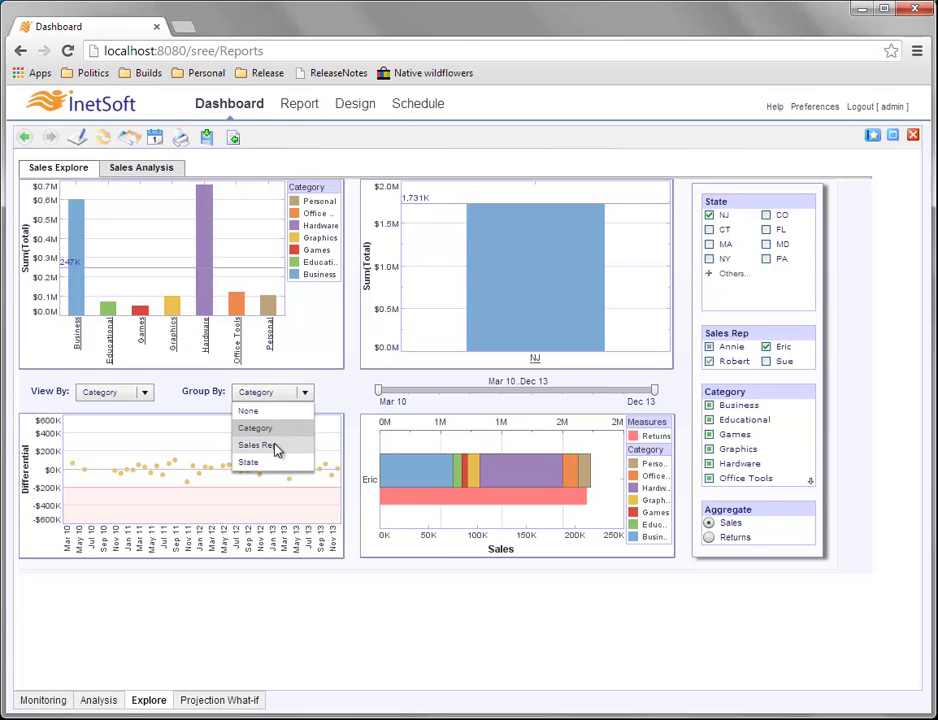
left_click(283, 447)
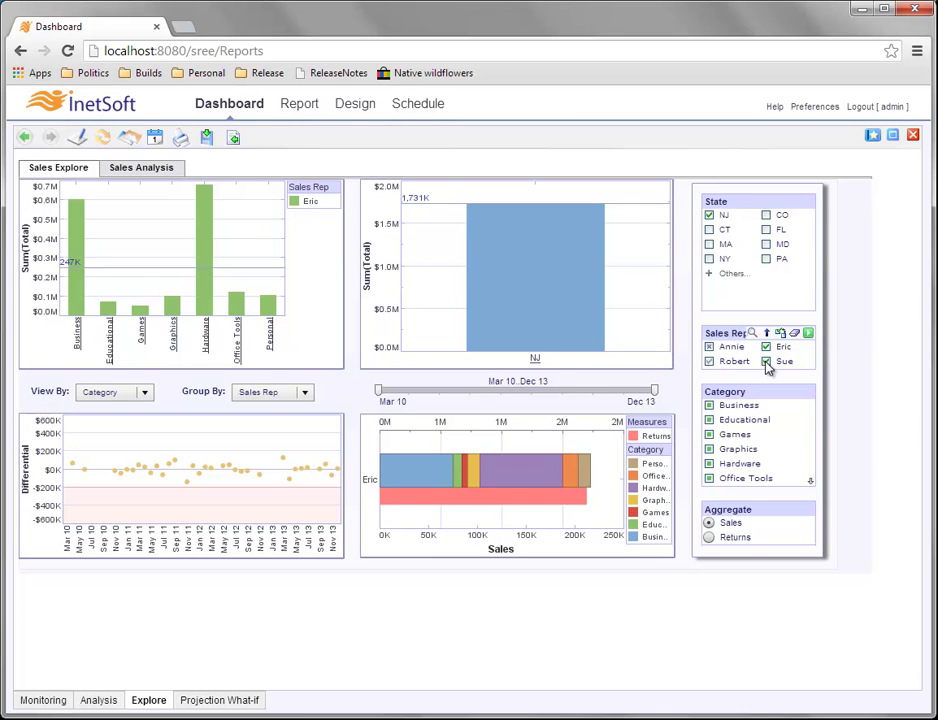
left_click(808, 334)
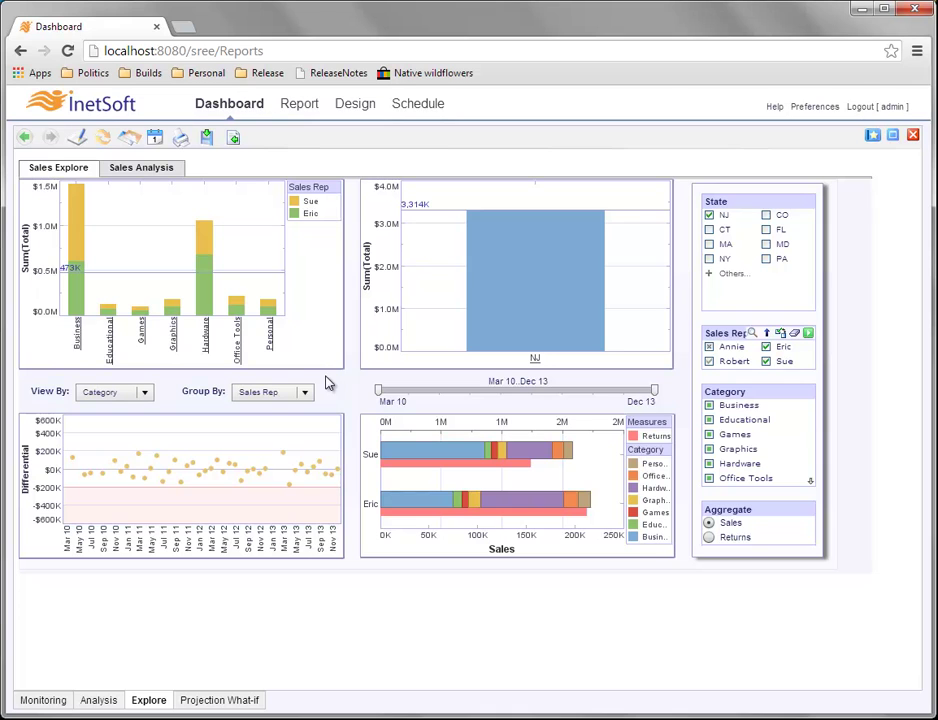
left_click(145, 393)
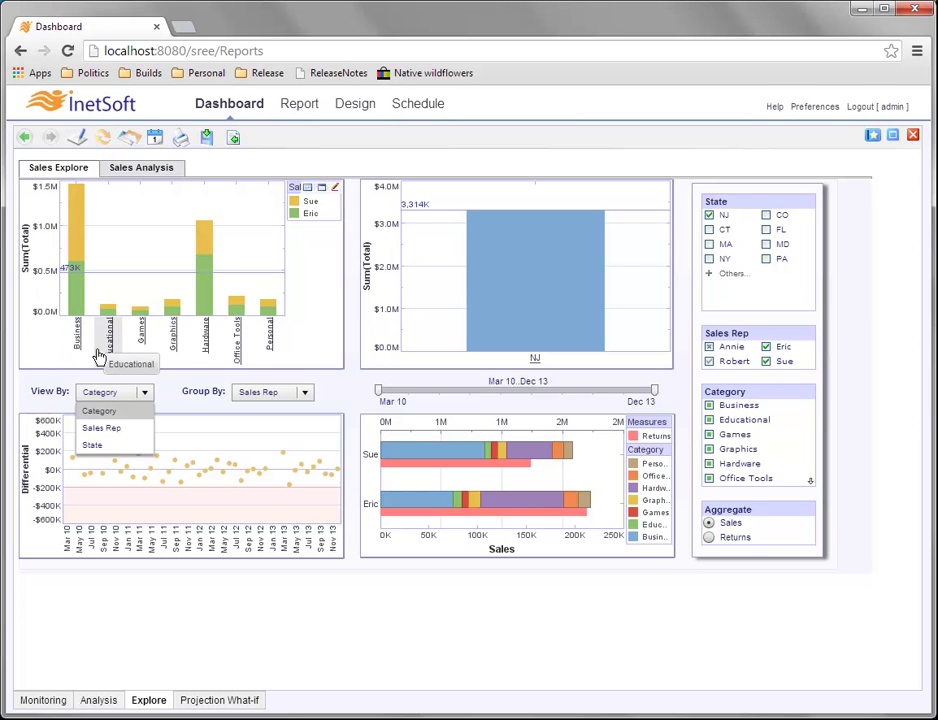
Switch the left chart's View By to State, showing NJ's 3,314K split between Sue and Eric.
left_click(112, 445)
mouse_move(145, 338)
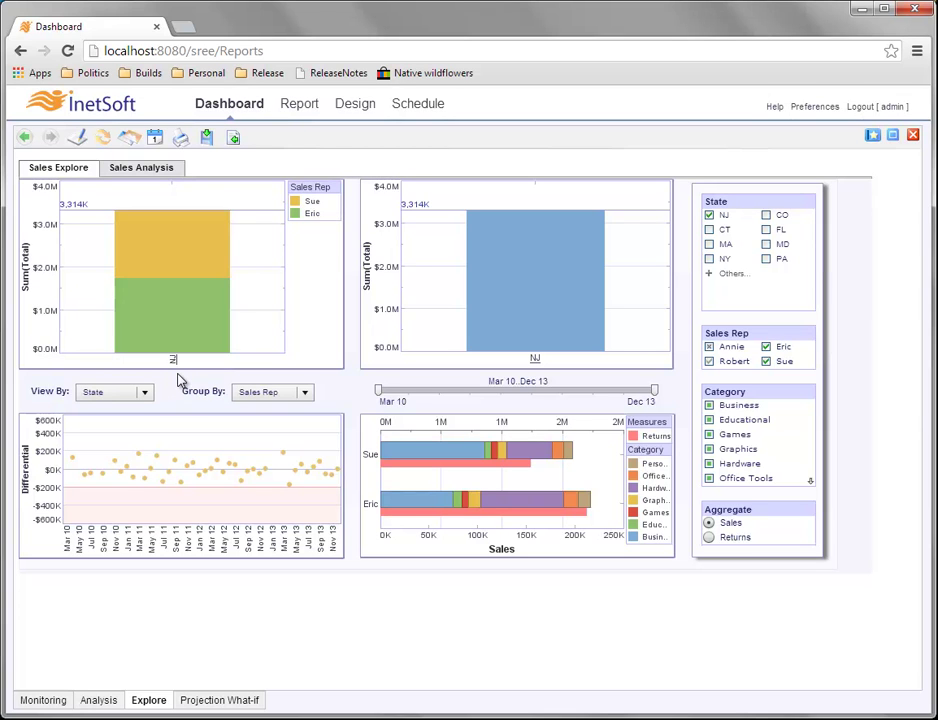
Add MA, NY, MD and FL to the NJ state filter and apply it.
left_click(709, 244)
left_click(709, 258)
left_click(766, 244)
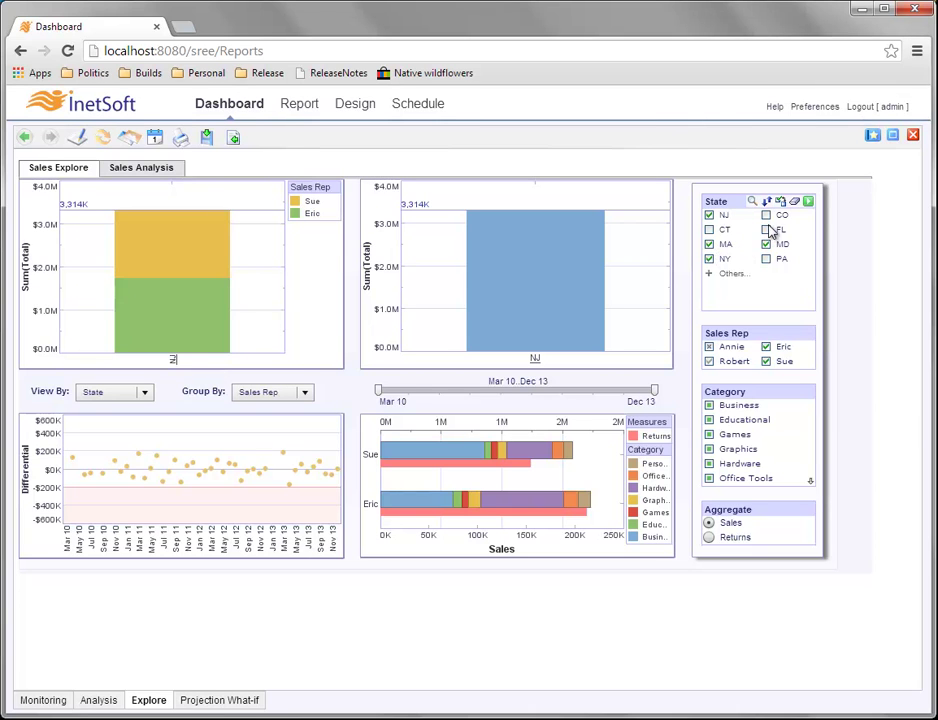
left_click(767, 230)
left_click(809, 203)
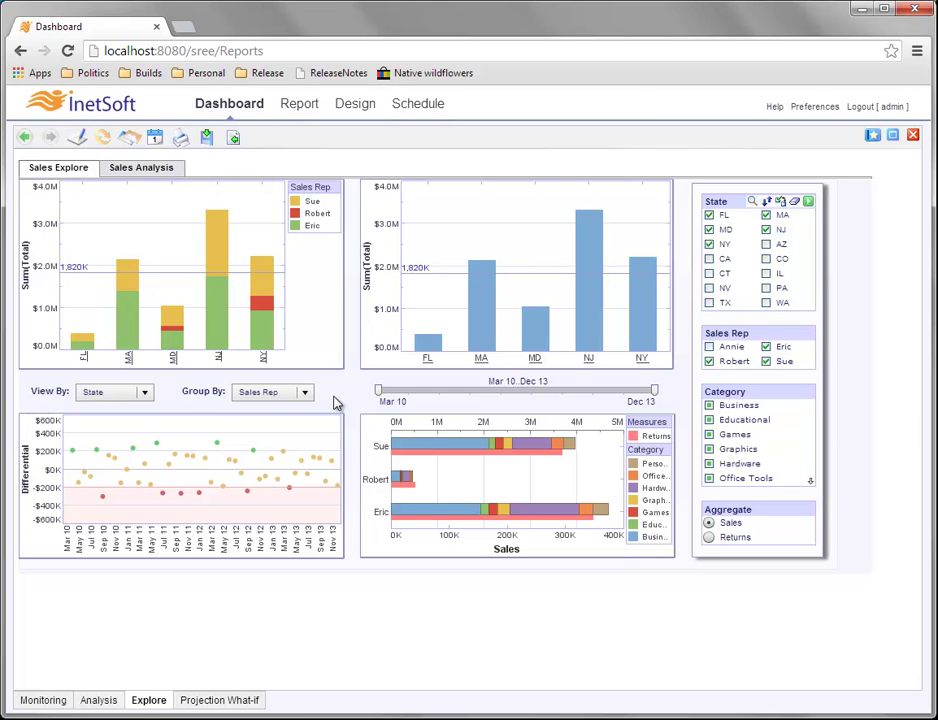
mouse_move(314, 354)
Set the Aggregate to Returns so the charts total returns rather than sales.
left_click(709, 538)
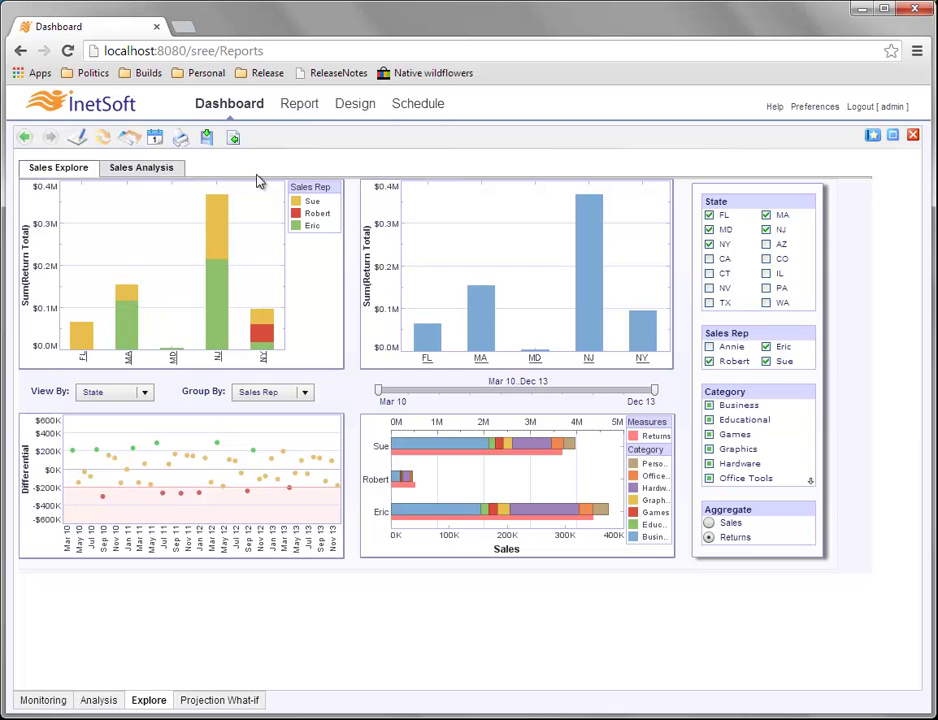
left_click(148, 170)
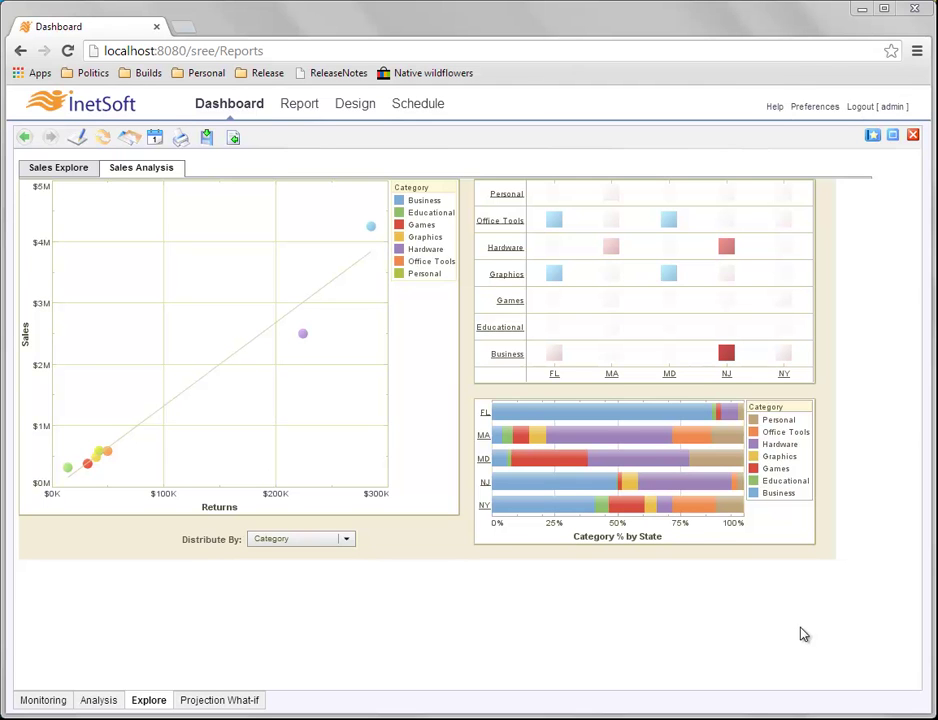
left_click(72, 170)
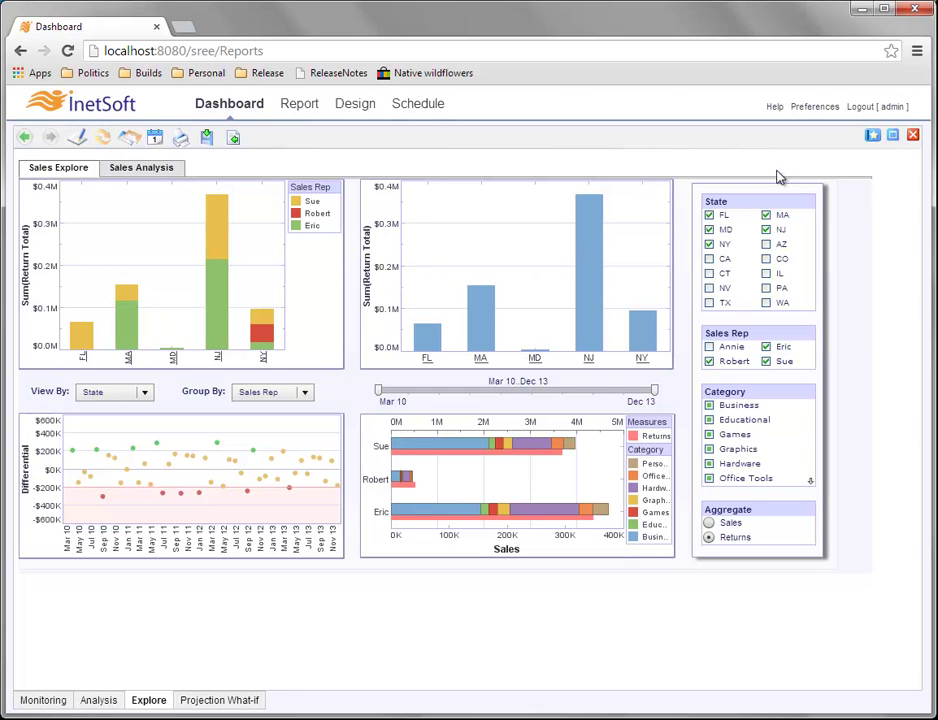
Restore the (Home) bookmark, clearing all filters and viewing everything by Category.
left_click(873, 136)
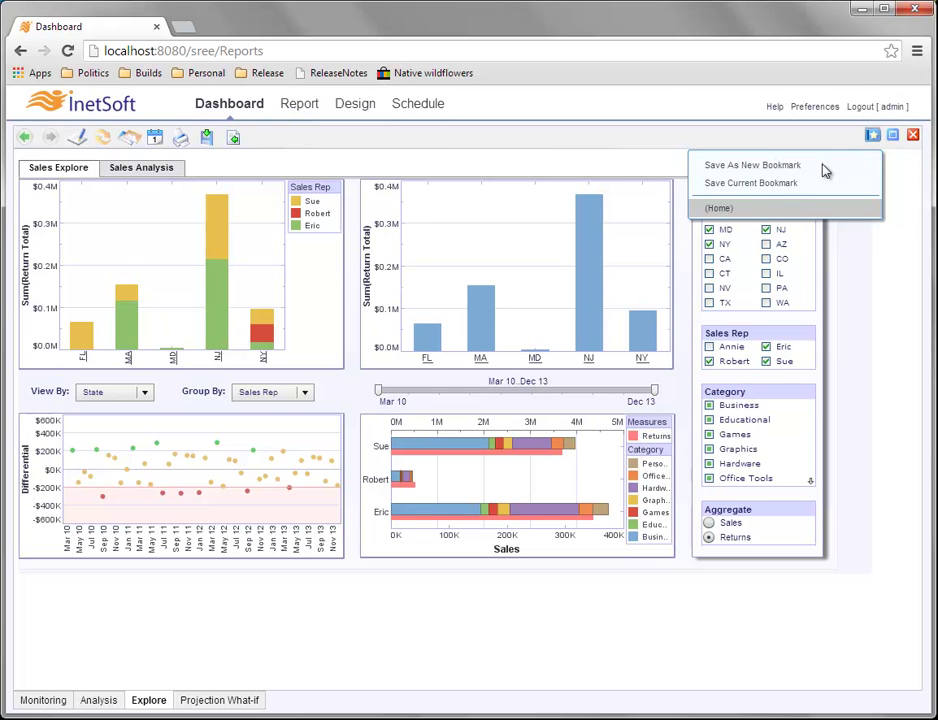
left_click(742, 210)
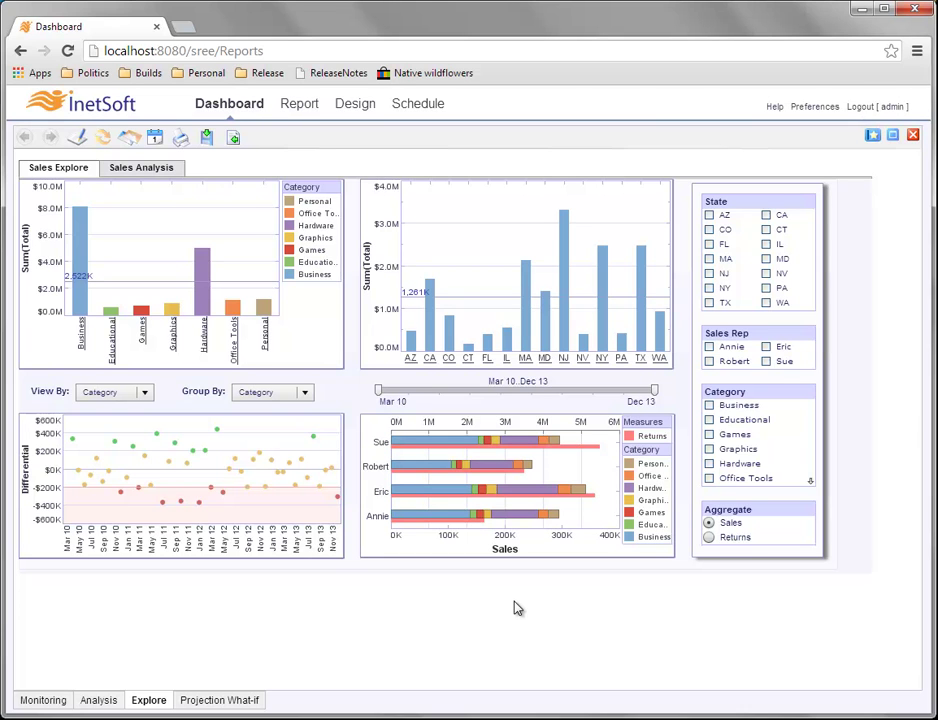
mouse_move(743, 256)
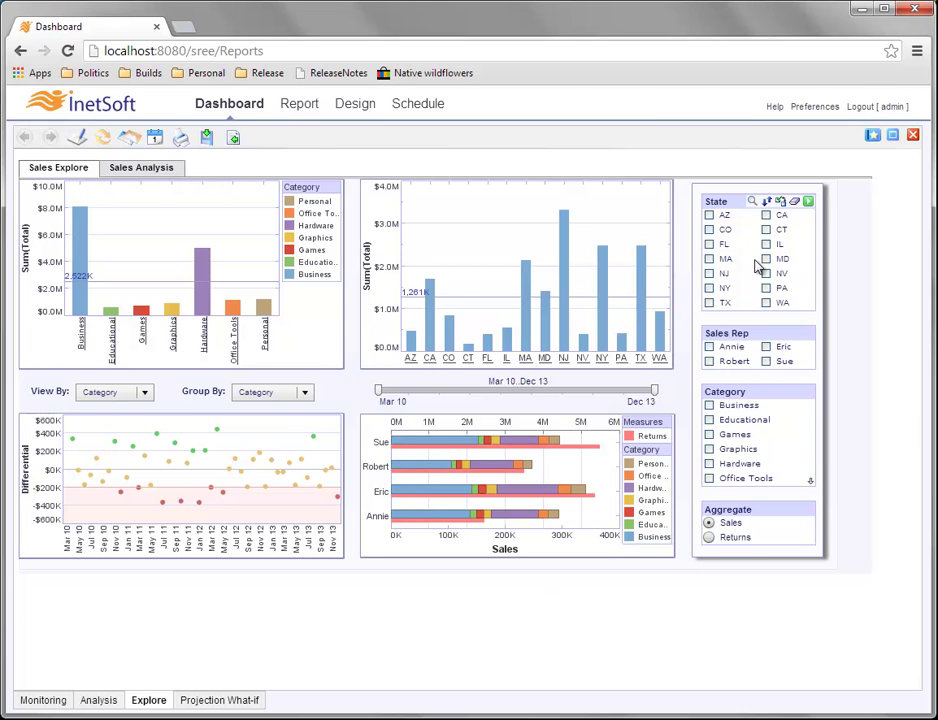
mouse_move(708, 467)
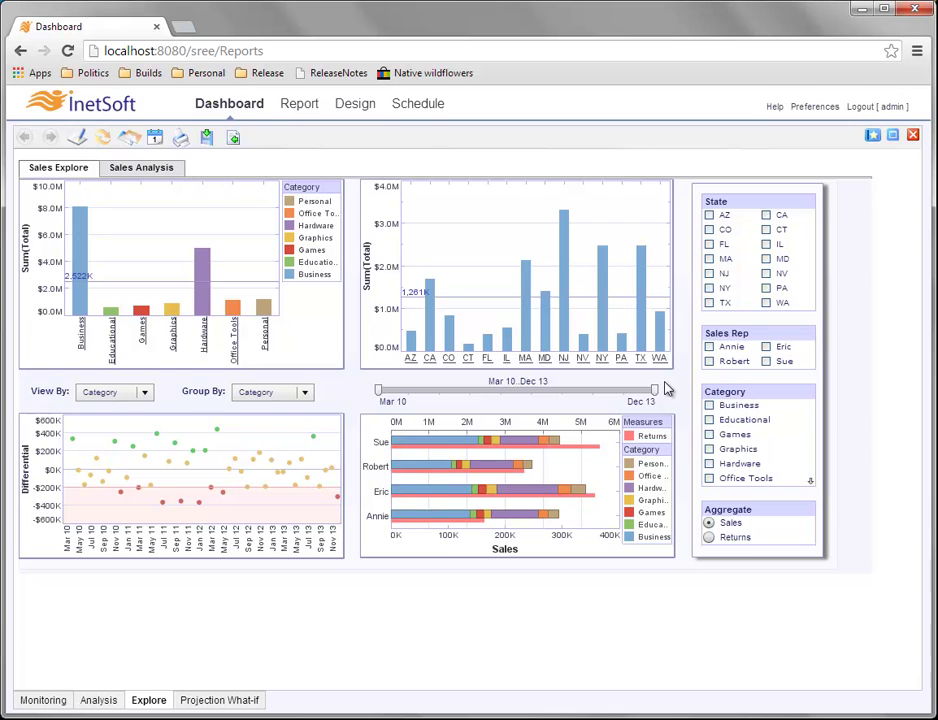
Filter the State list to NJ and PA, leaving reps Sue and Eric.
left_click(873, 138)
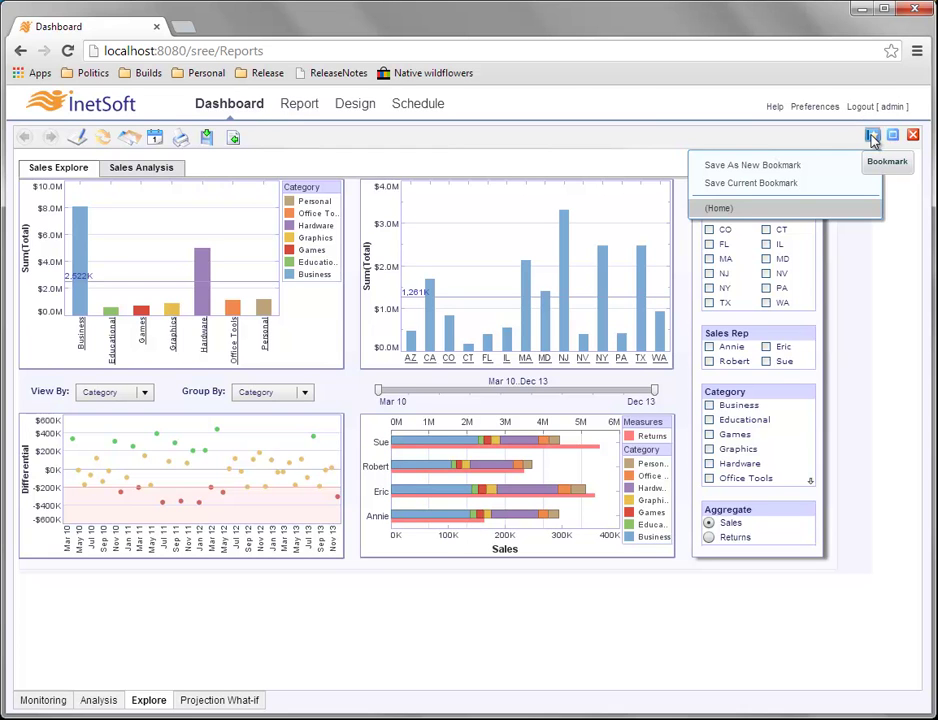
left_click(838, 334)
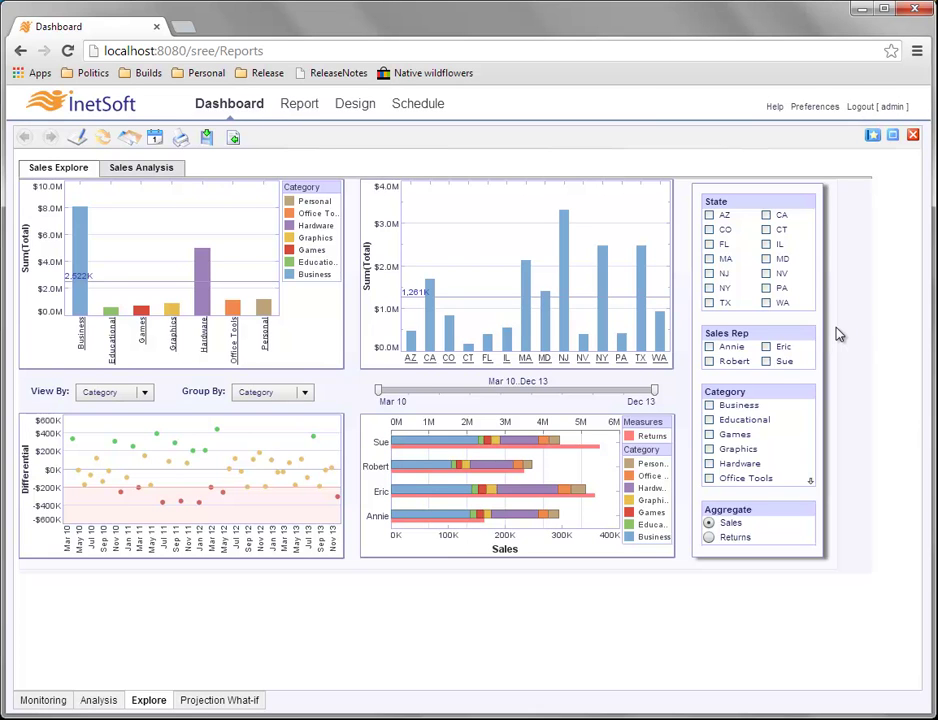
left_click(711, 275)
left_click(765, 288)
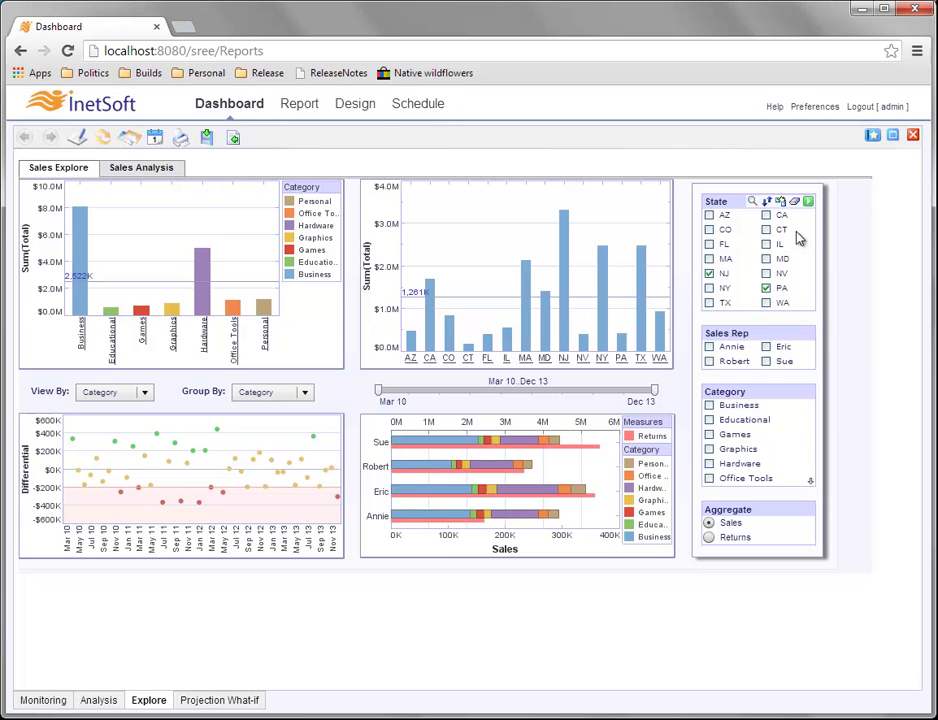
left_click(809, 201)
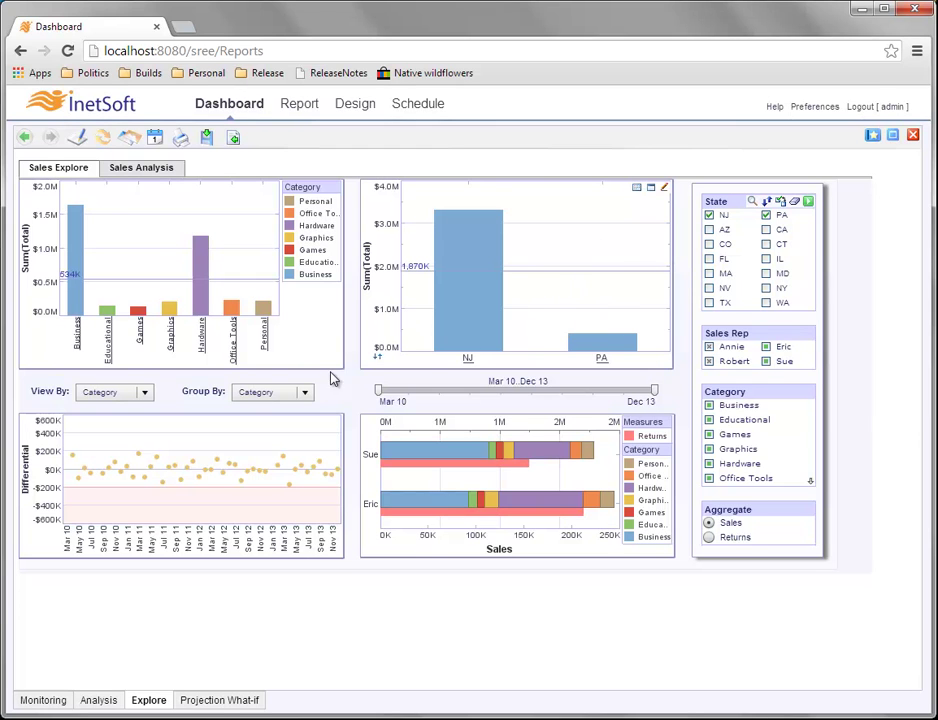
left_click(306, 393)
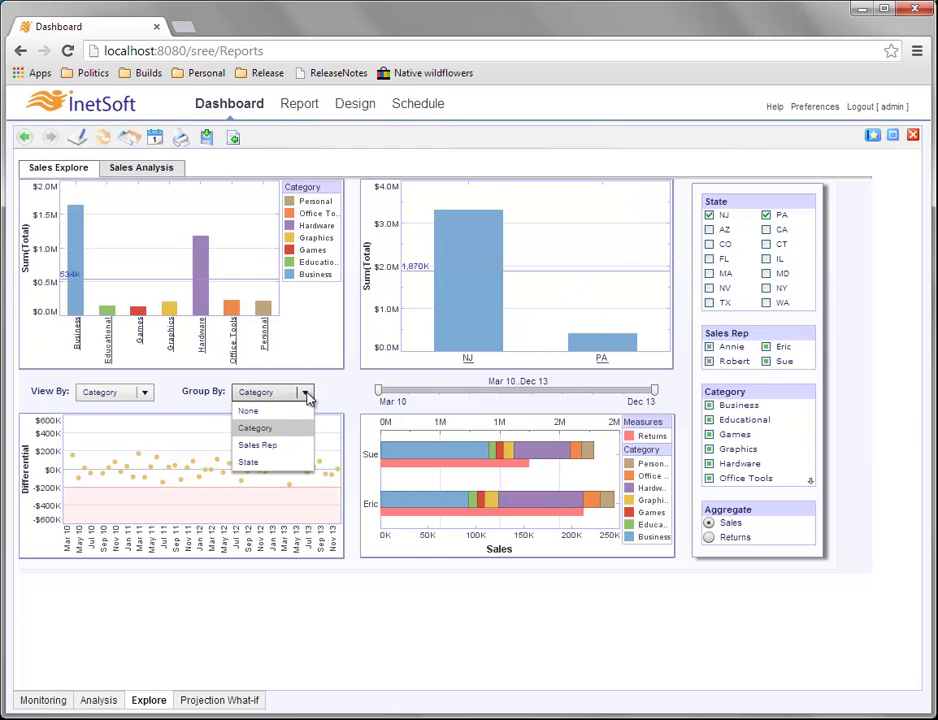
Switch the top-left chart's grouping from Category to Sales Rep.
left_click(258, 445)
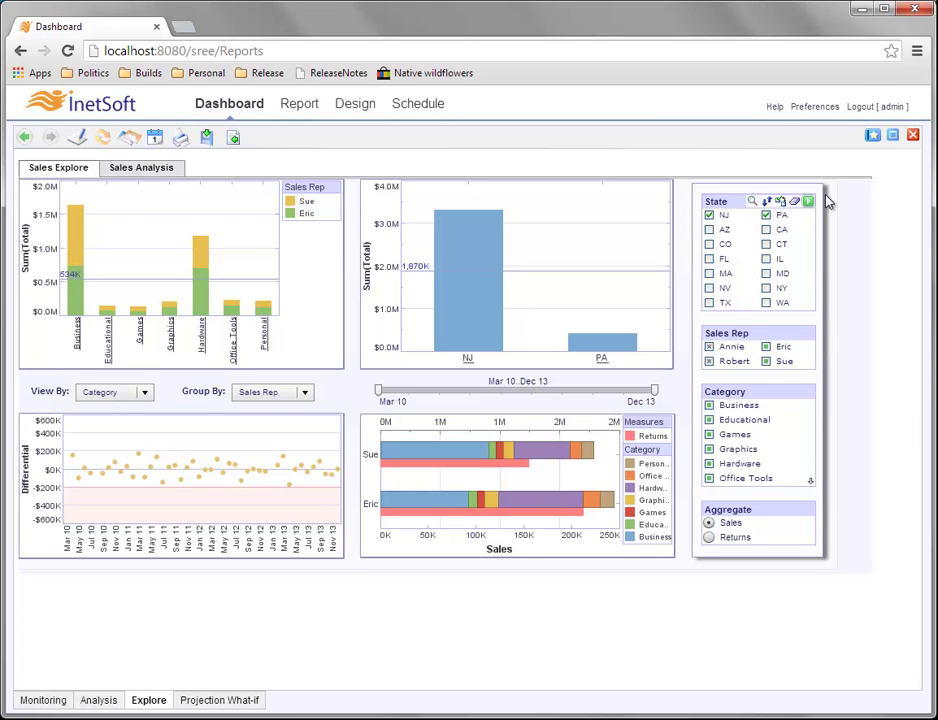
Choose Save As New Bookmark to open Bookmark Properties for the current view.
left_click(872, 137)
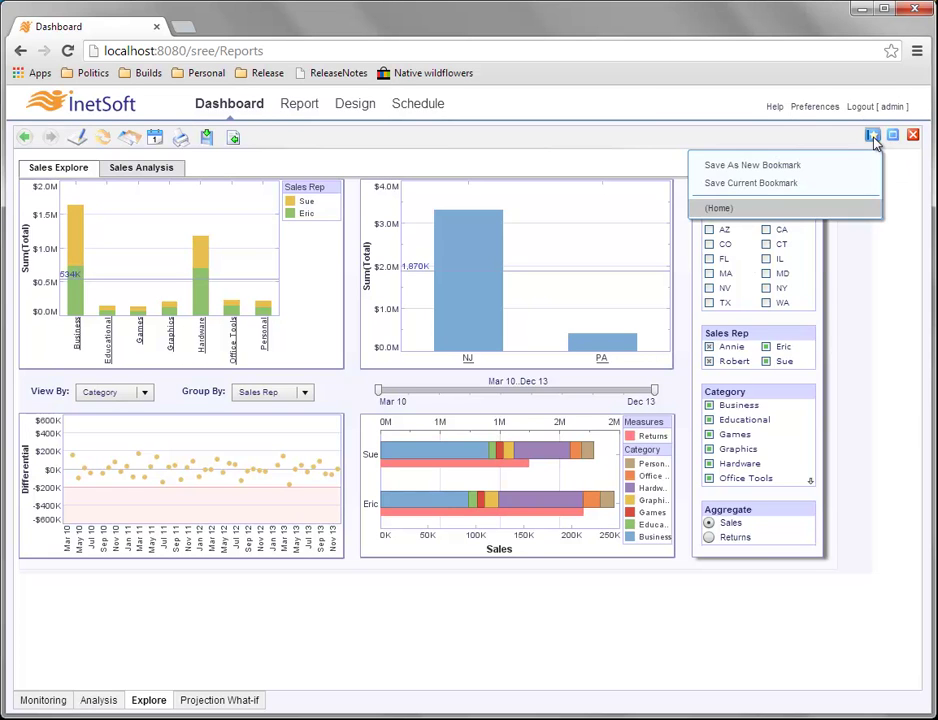
left_click(825, 172)
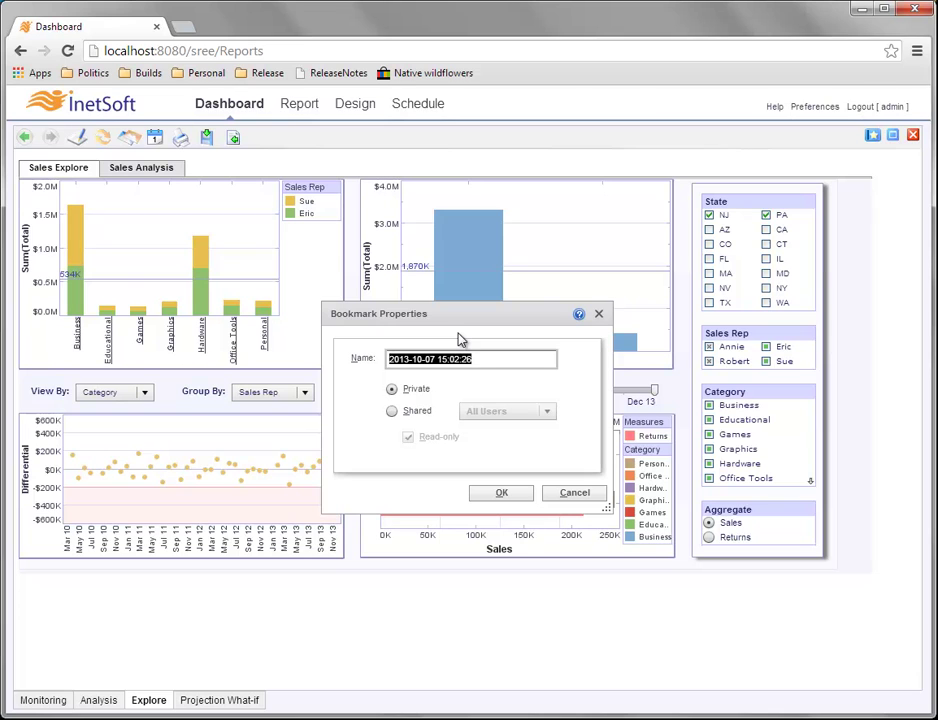
Name the bookmark 'NJ and PA', try the Shared and Read-only options, then save it as Private.
type("NJ and PA")
left_click(394, 411)
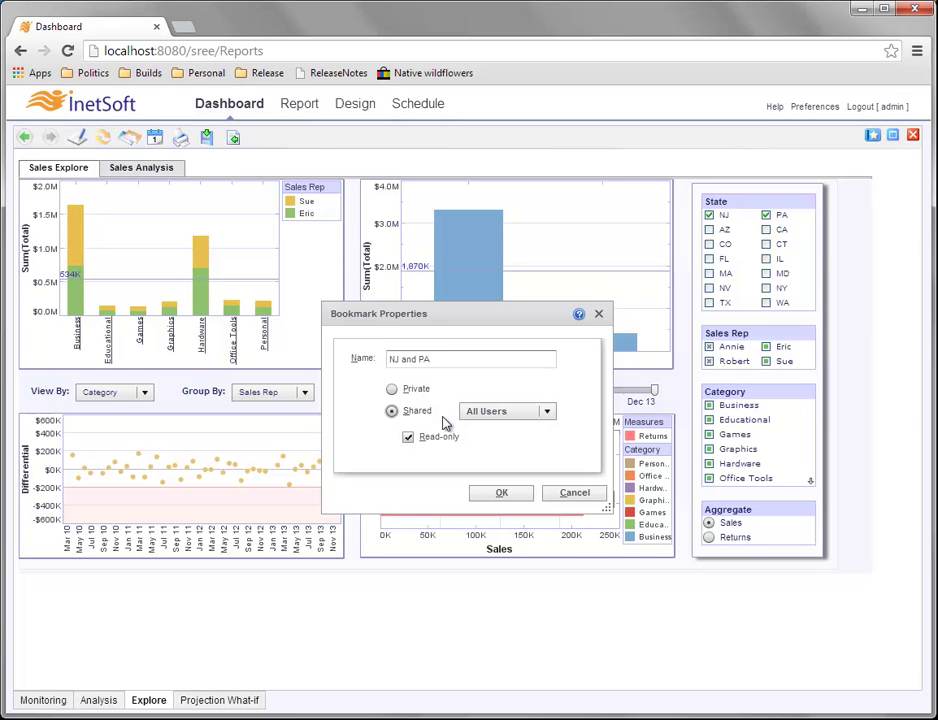
left_click(512, 414)
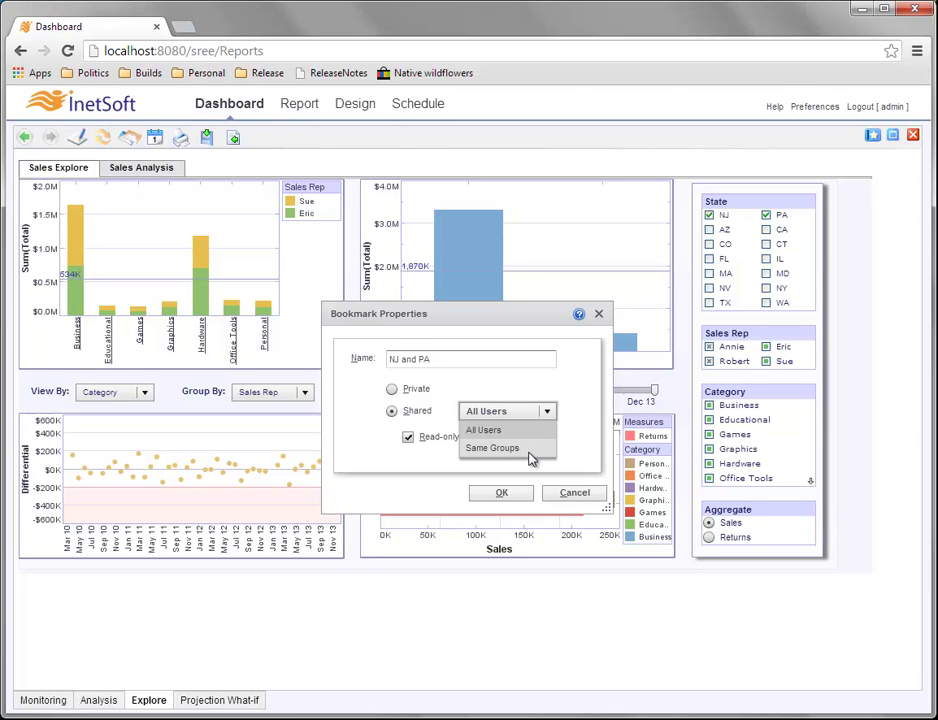
left_click(432, 436)
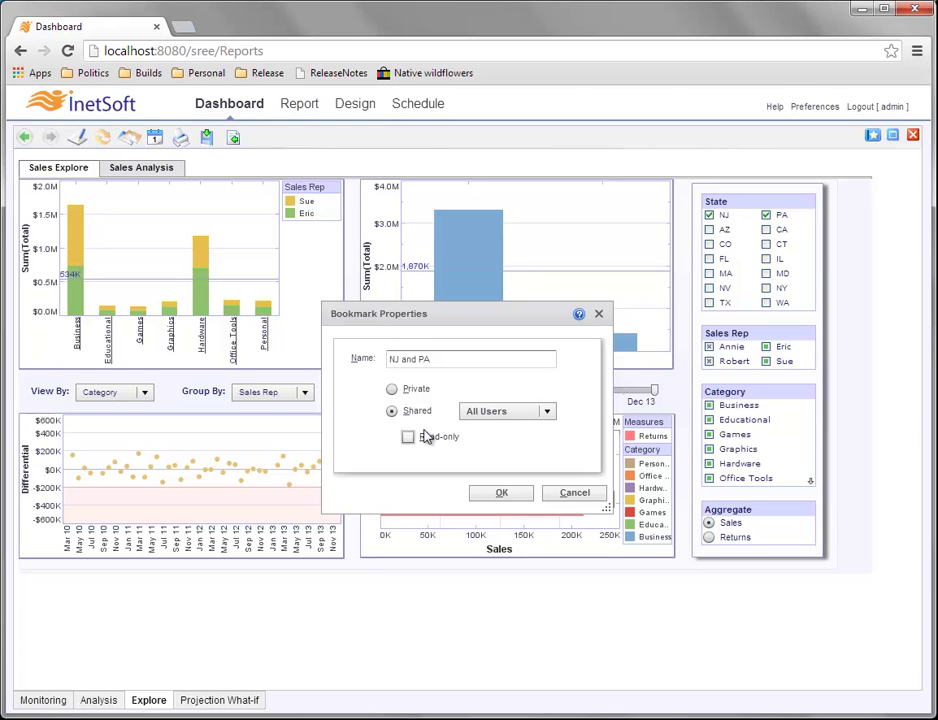
left_click(412, 437)
left_click(409, 439)
left_click(408, 437)
left_click(410, 438)
left_click(392, 390)
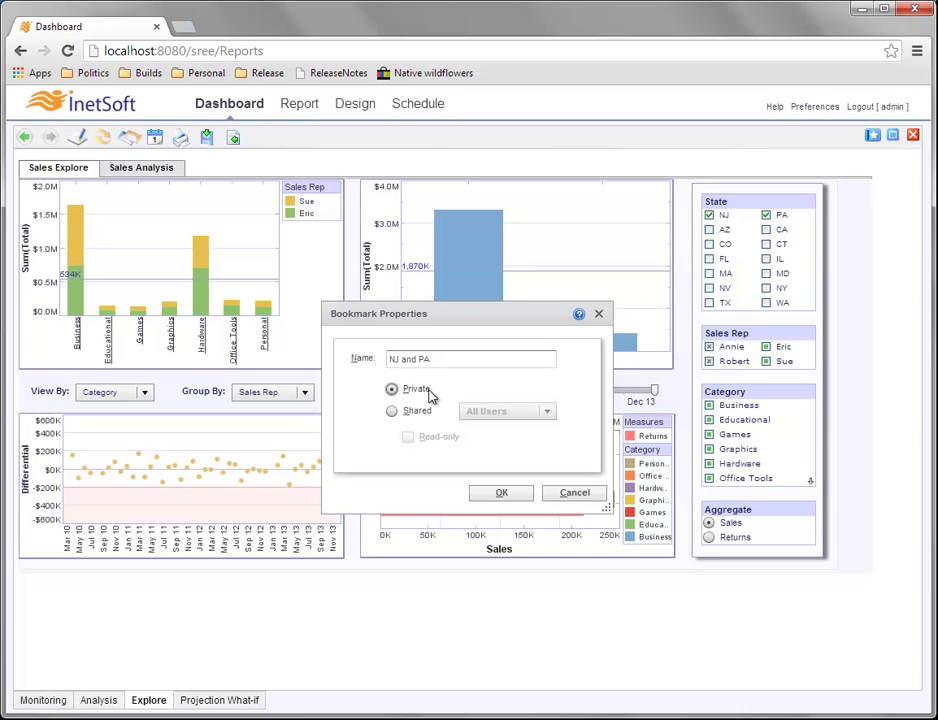
left_click(501, 493)
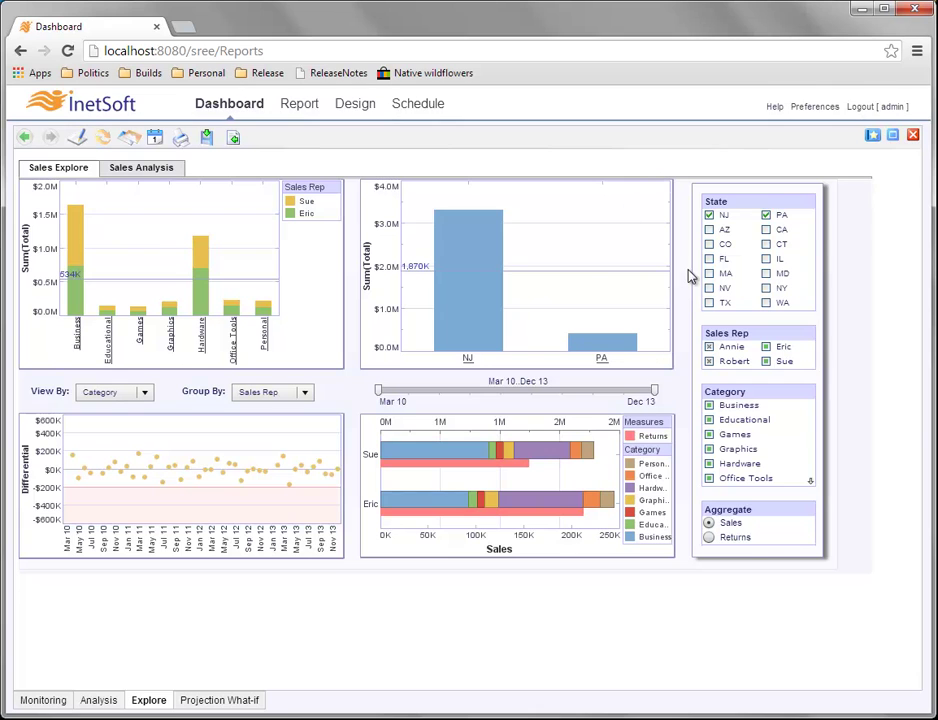
Load the (Home) bookmark showing every state and four reps, and reopen the bookmark menu.
left_click(872, 137)
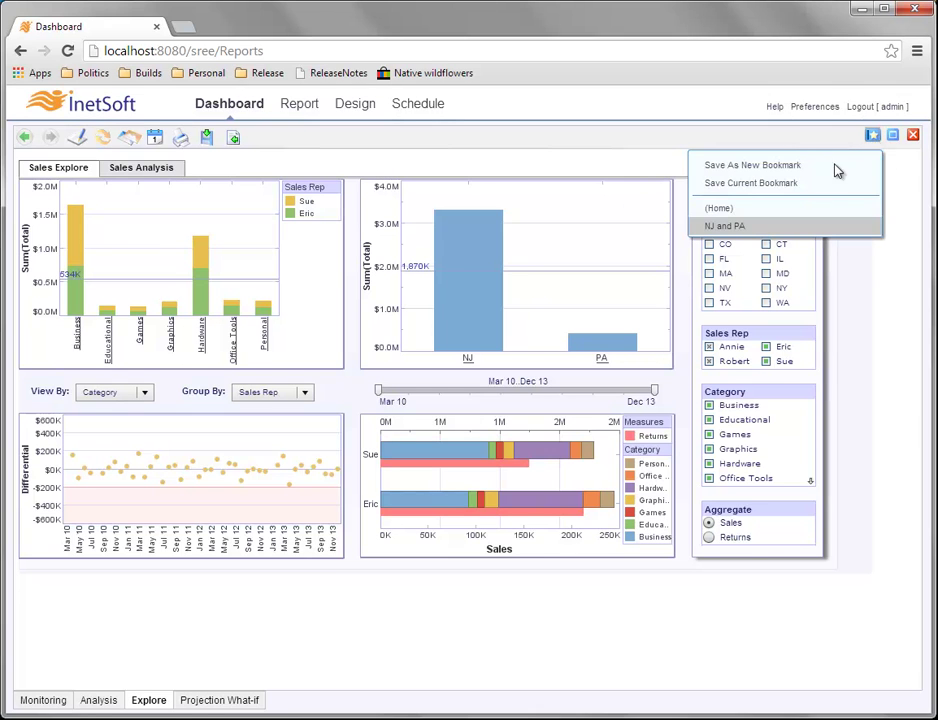
left_click(767, 209)
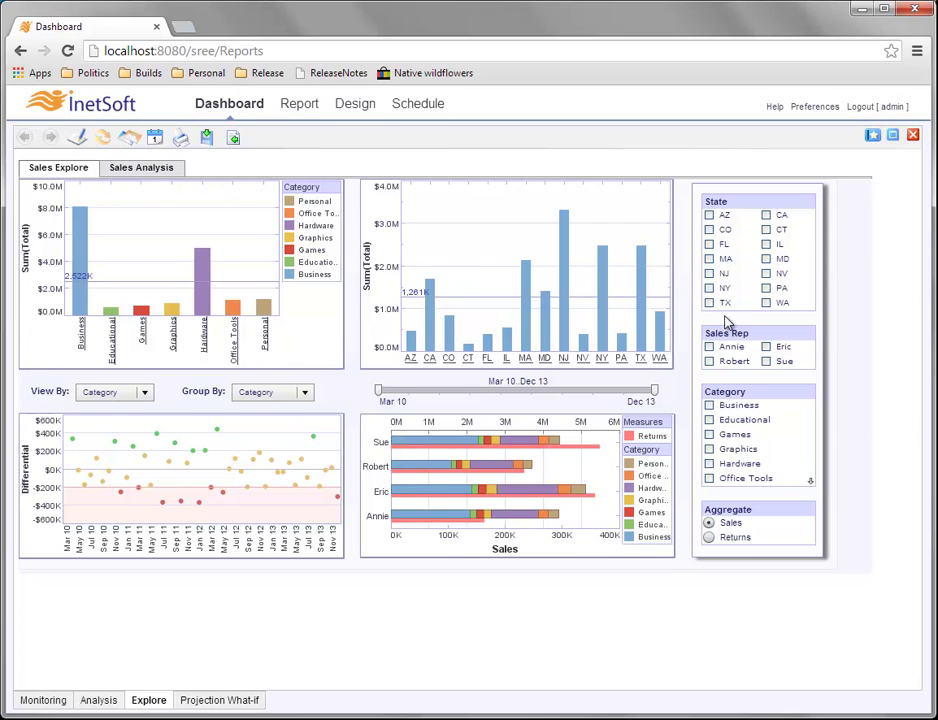
mouse_move(667, 343)
left_click(872, 137)
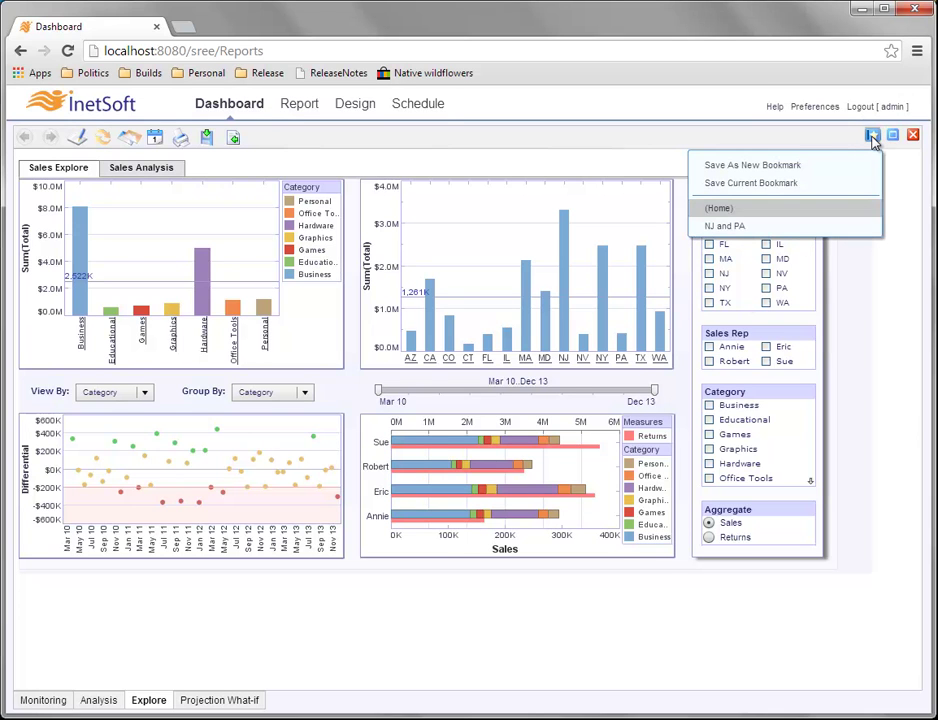
Reapply the NJ and PA bookmark and drag the date range start to Mar 11.
left_click(761, 231)
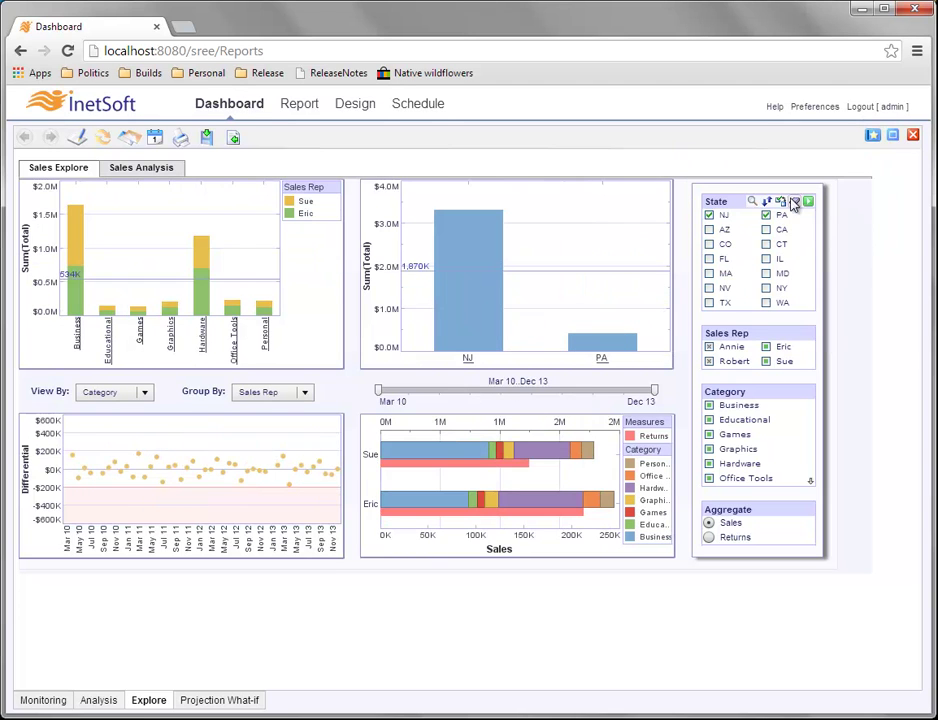
mouse_move(758, 245)
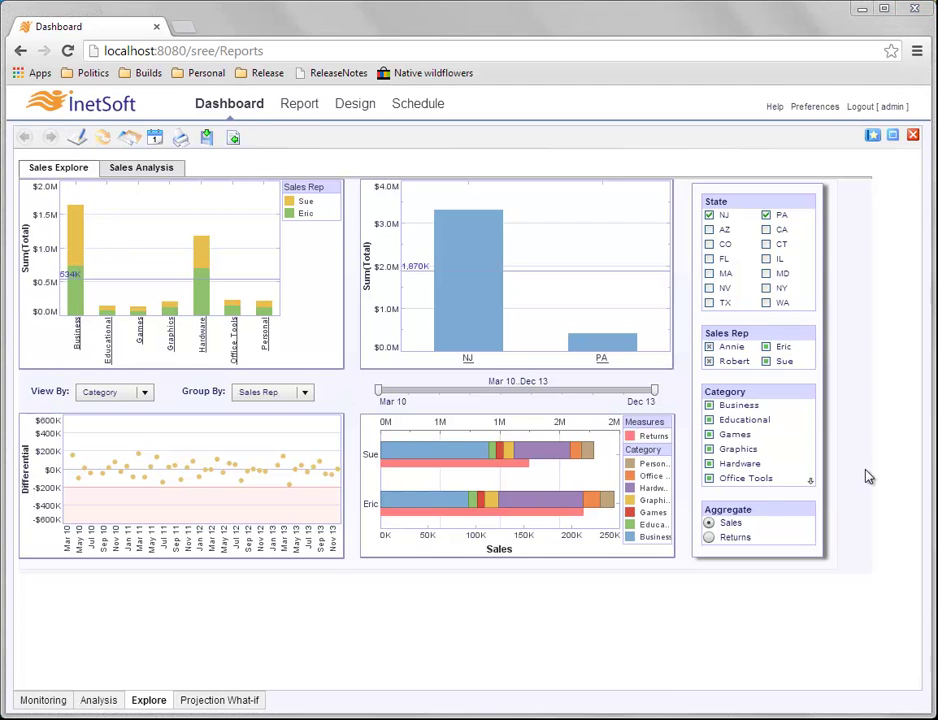
mouse_move(438, 264)
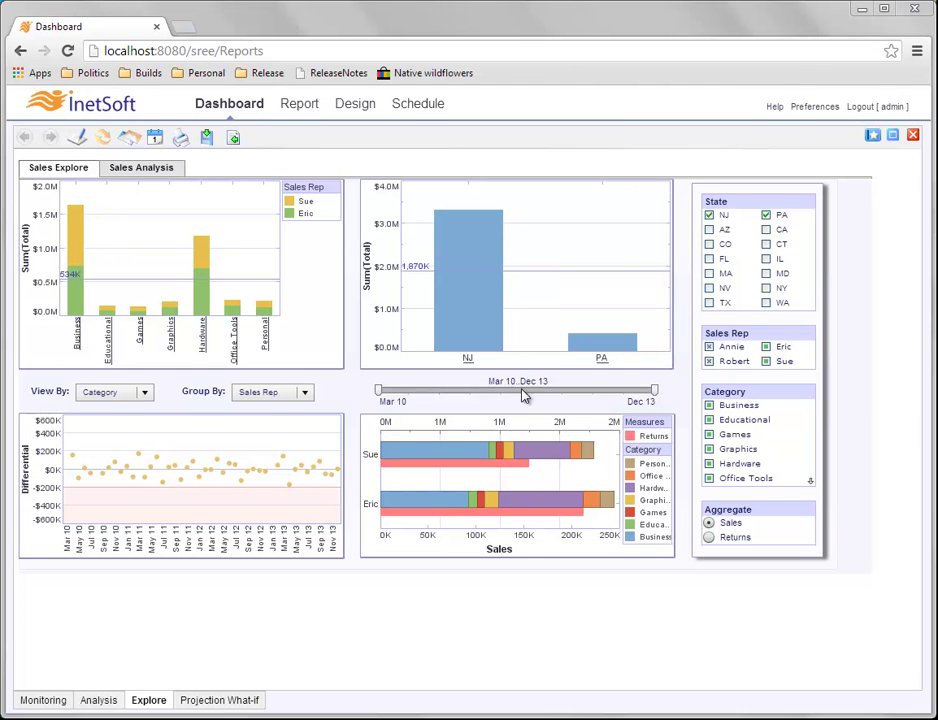
left_click_drag(378, 390, 439, 400)
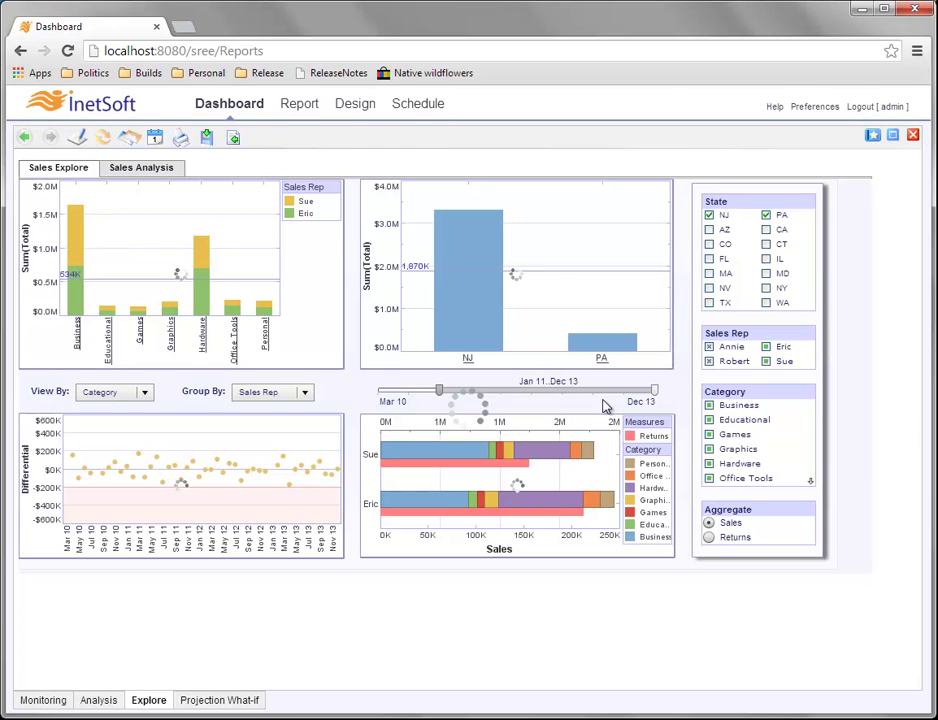
Drag the date slider's right handle left so the range reads Jan 11..Dec 11.
left_click_drag(658, 401, 510, 402)
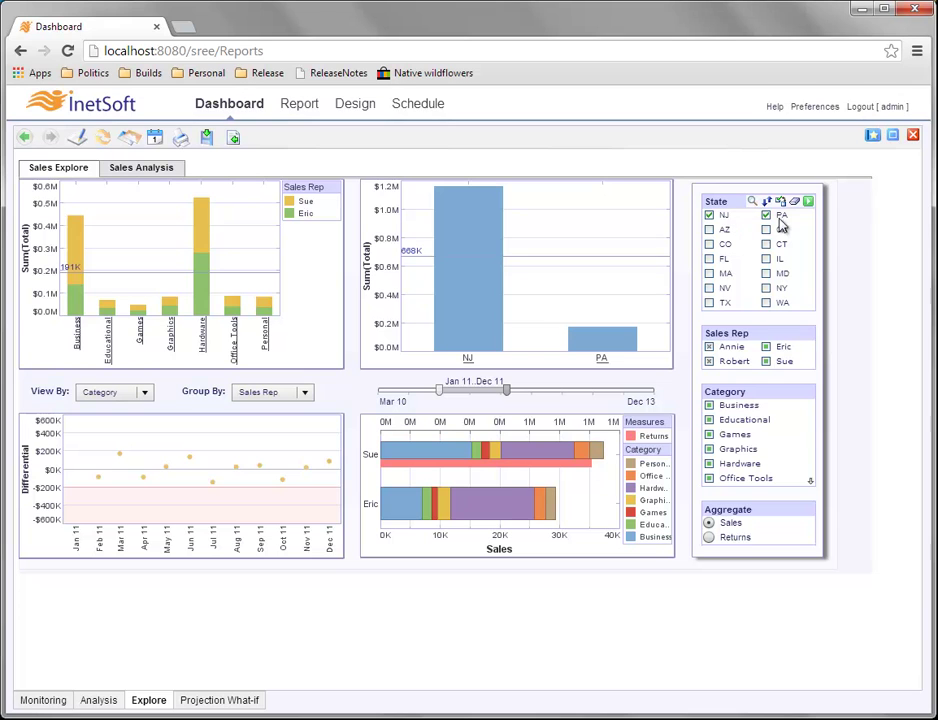
Use Save Current Bookmark to store the NJ/PA filter and Jan 11–Dec 11 range in NJ and PA.
left_click(872, 136)
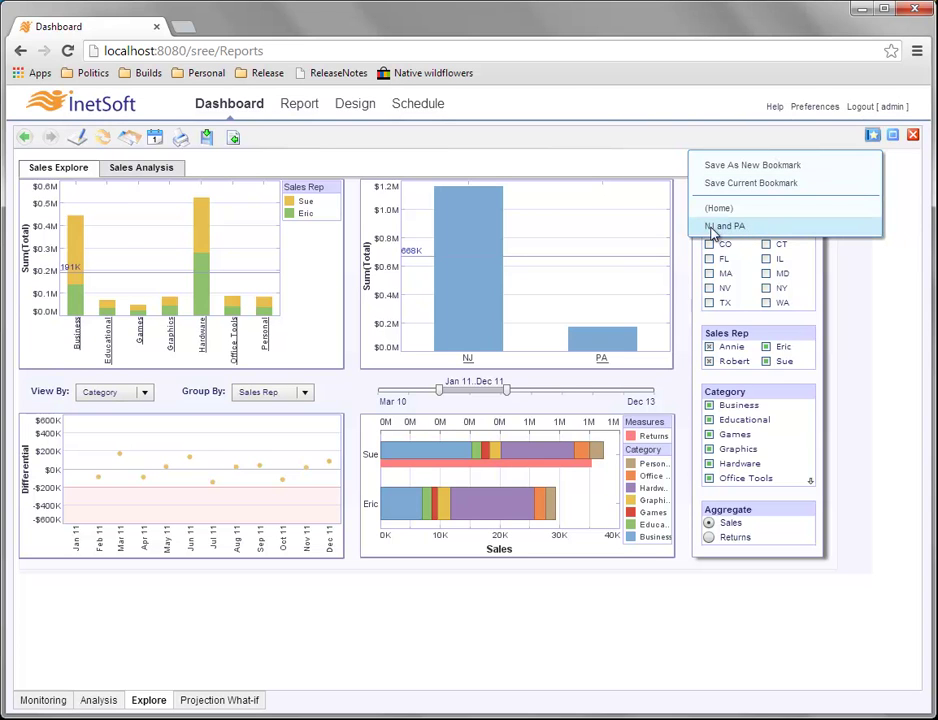
left_click(808, 187)
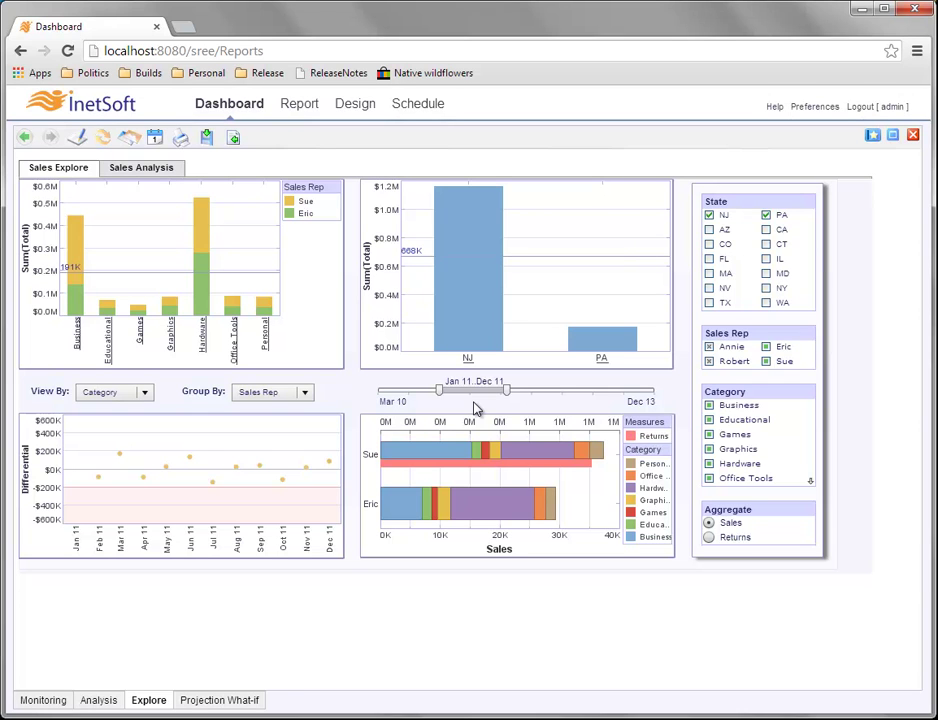
left_click(873, 137)
left_click(808, 208)
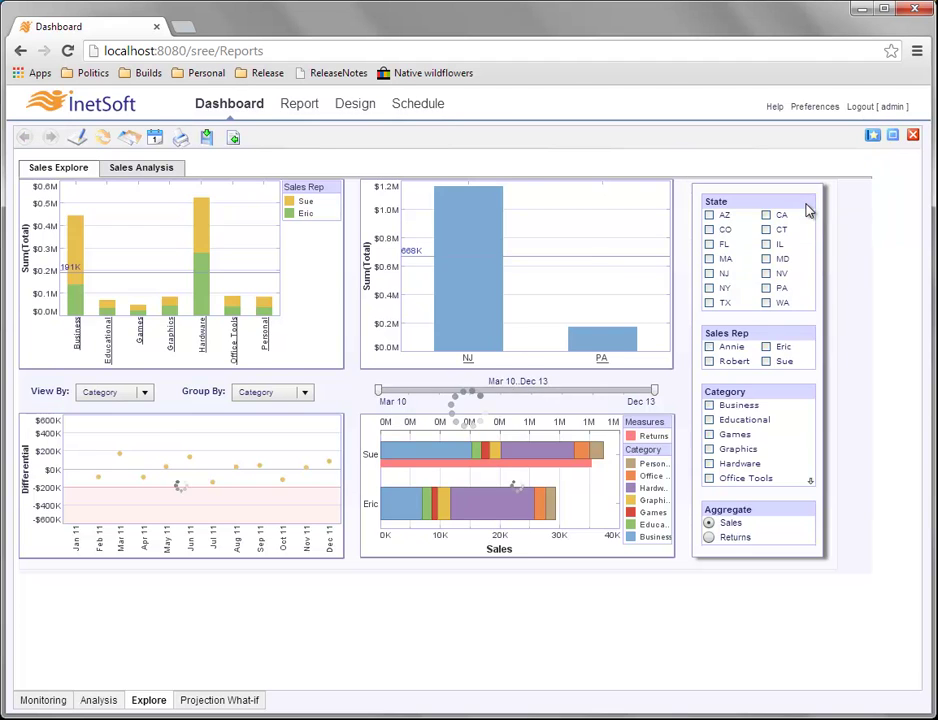
left_click(873, 136)
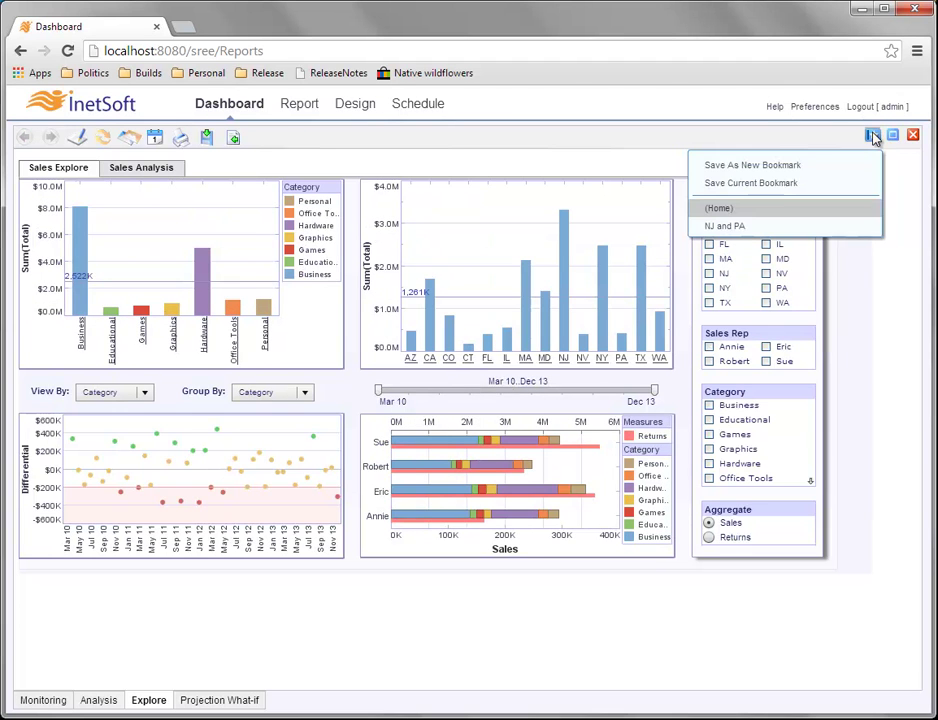
left_click(769, 227)
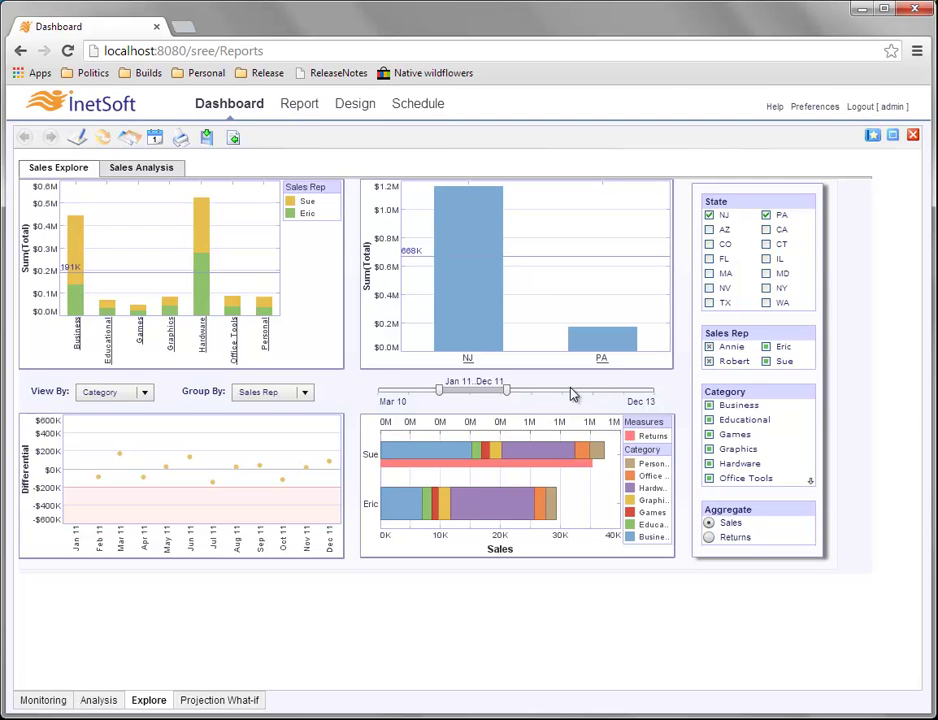
View the NJ and PA bookmark's Properties, close them unchanged, and reopen the bookmark list.
left_click(872, 137)
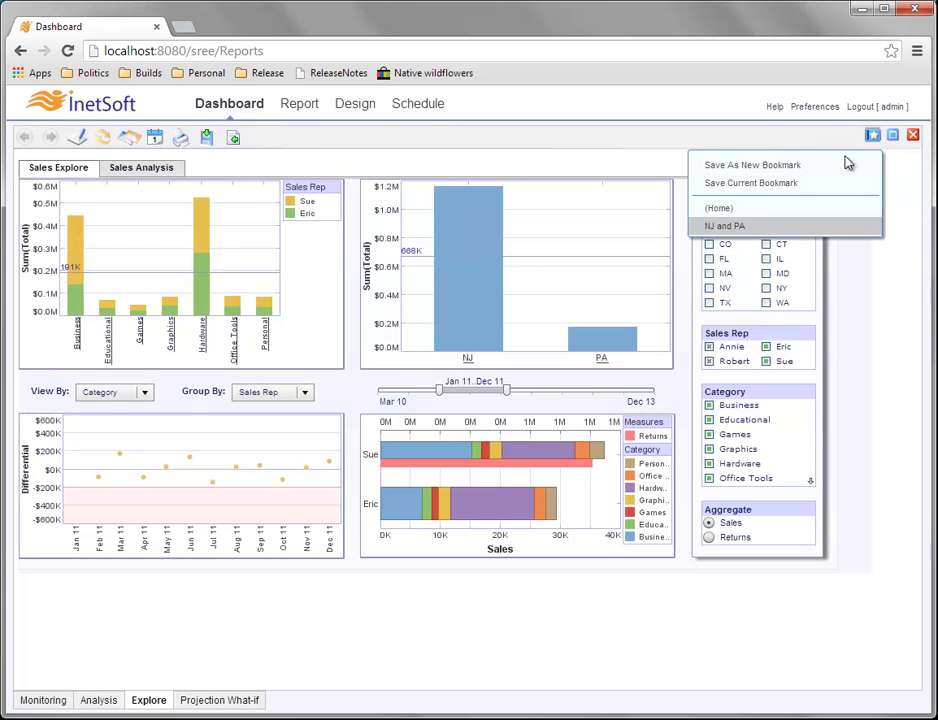
right_click(760, 231)
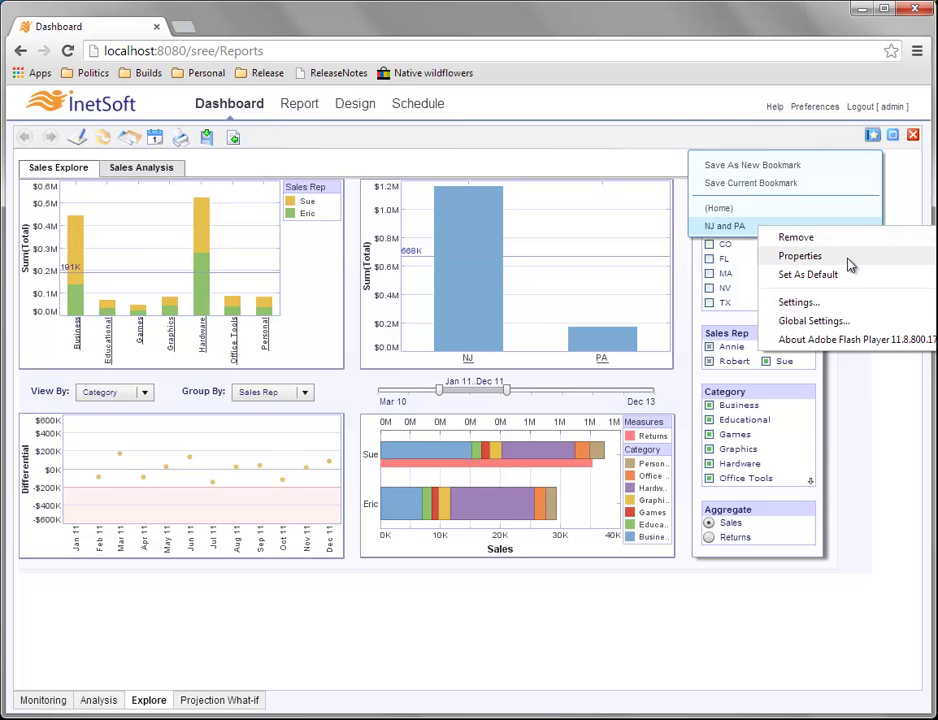
left_click(849, 264)
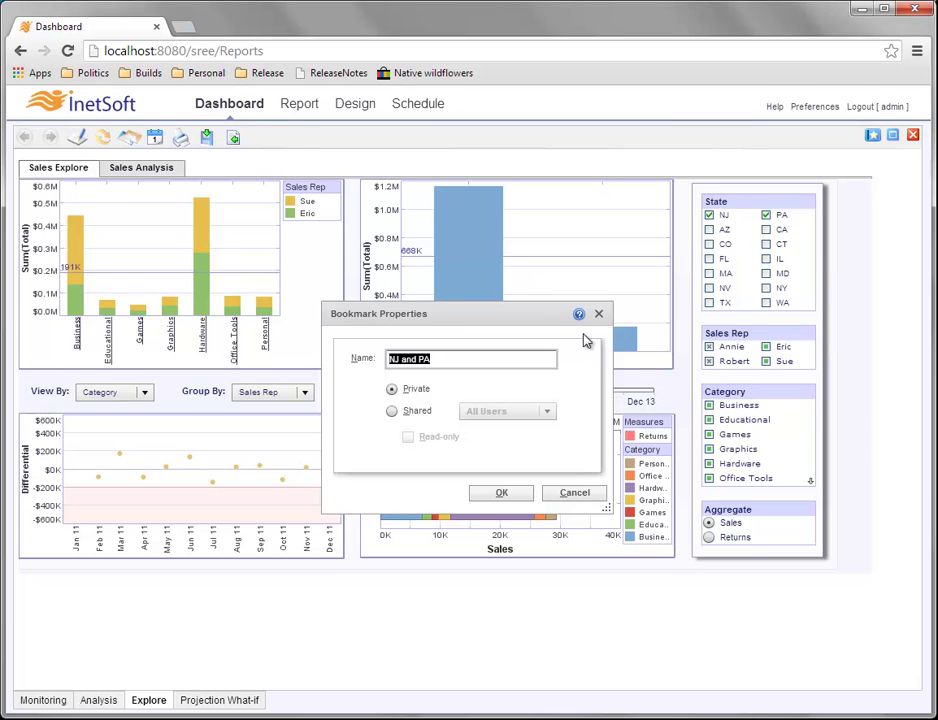
left_click(599, 315)
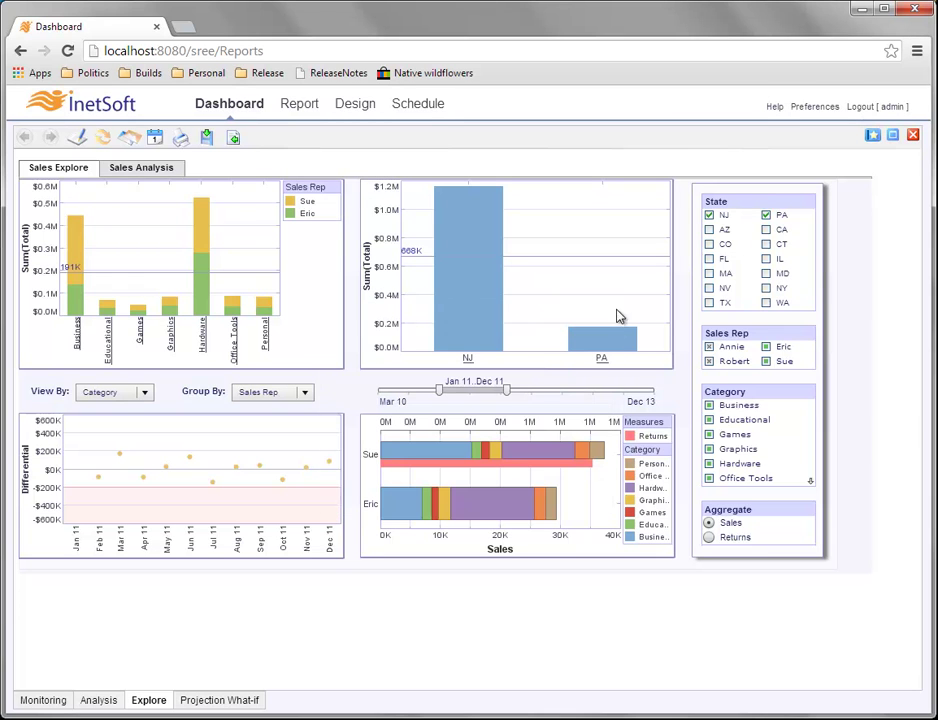
left_click(872, 137)
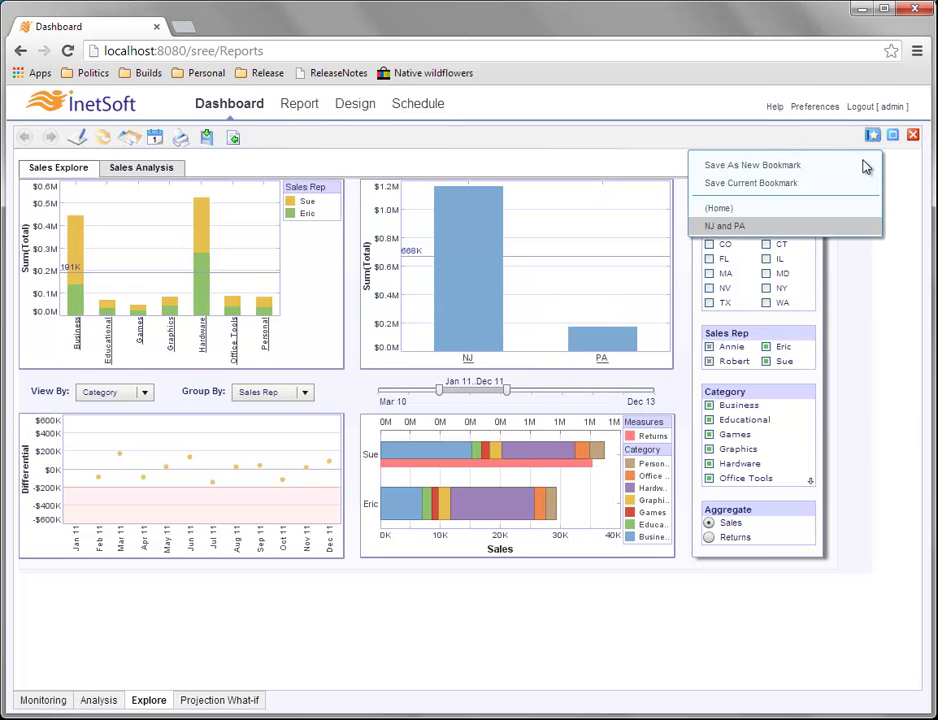
Choose Set As Default from the NJ and PA bookmark's right-click menu.
right_click(764, 228)
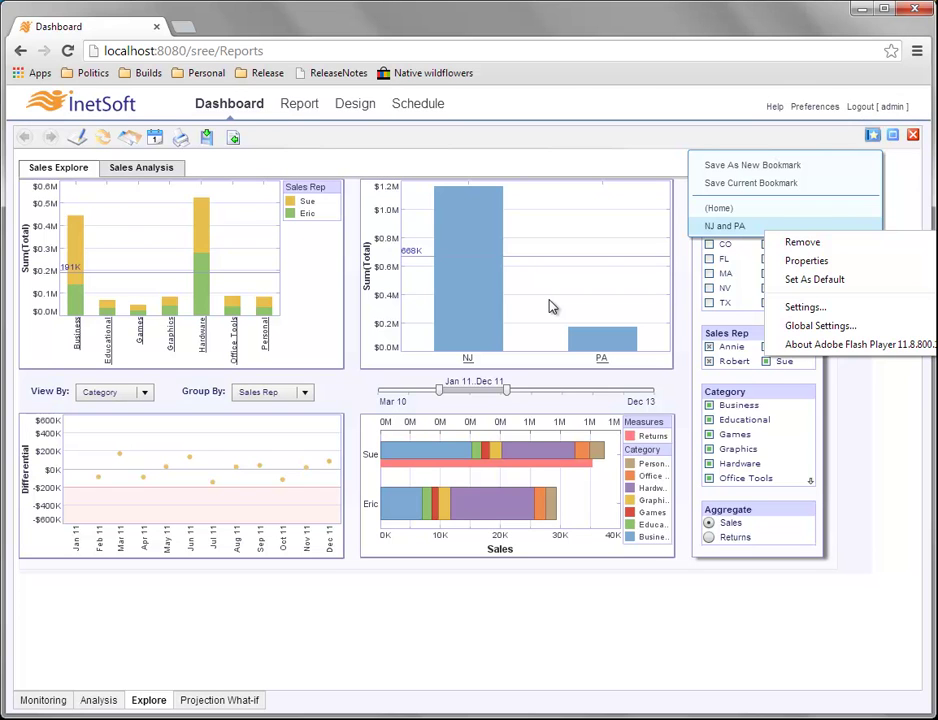
left_click(859, 281)
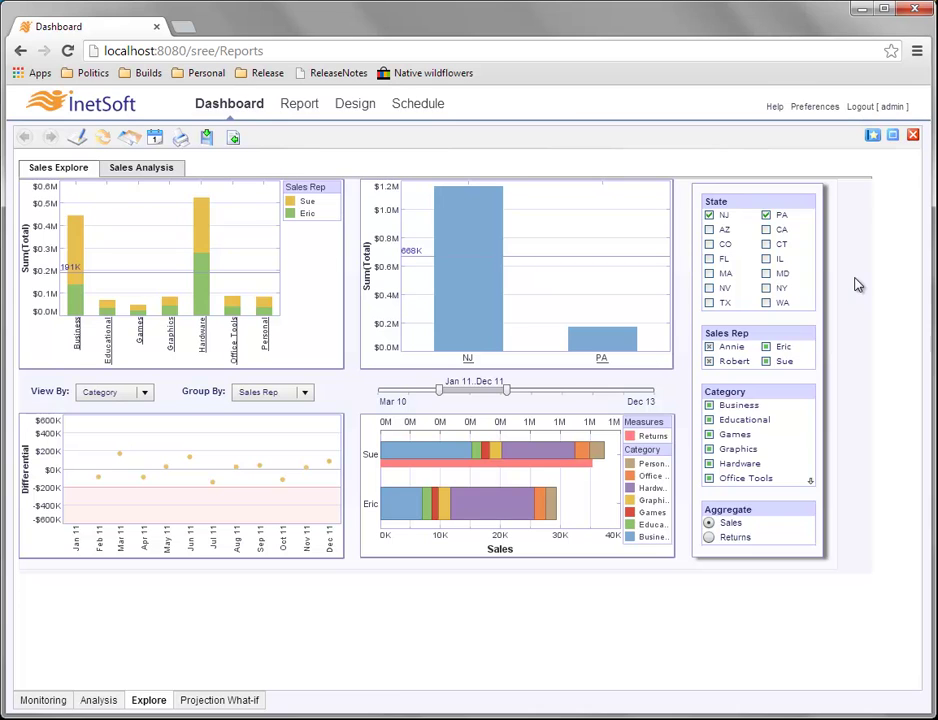
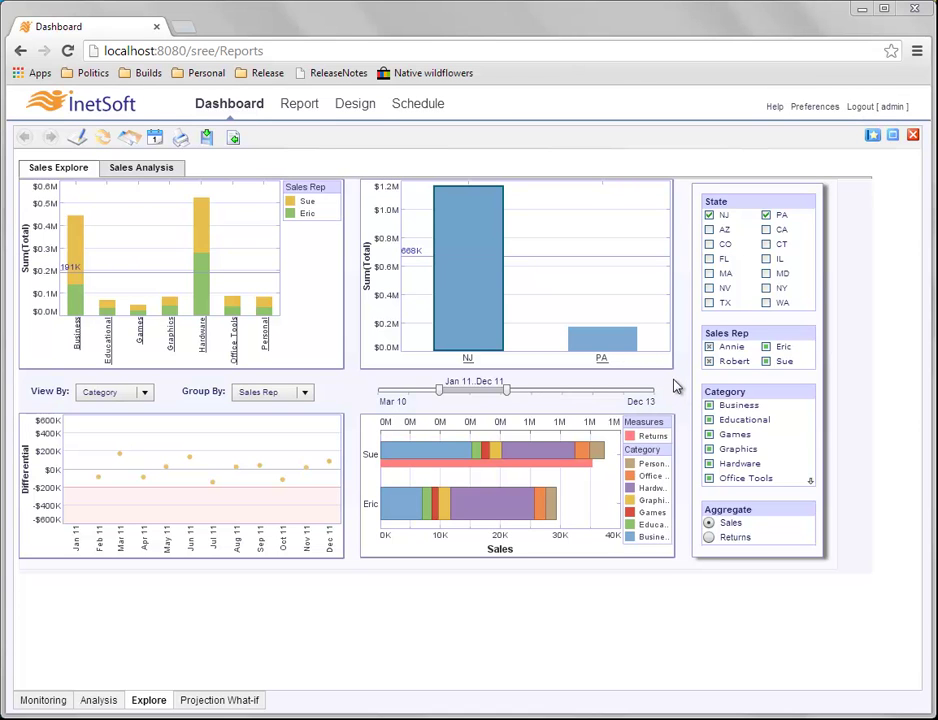
Add a dashboard note reading 'This shows data from 2011 for NJ and PA.'.
right_click(679, 388)
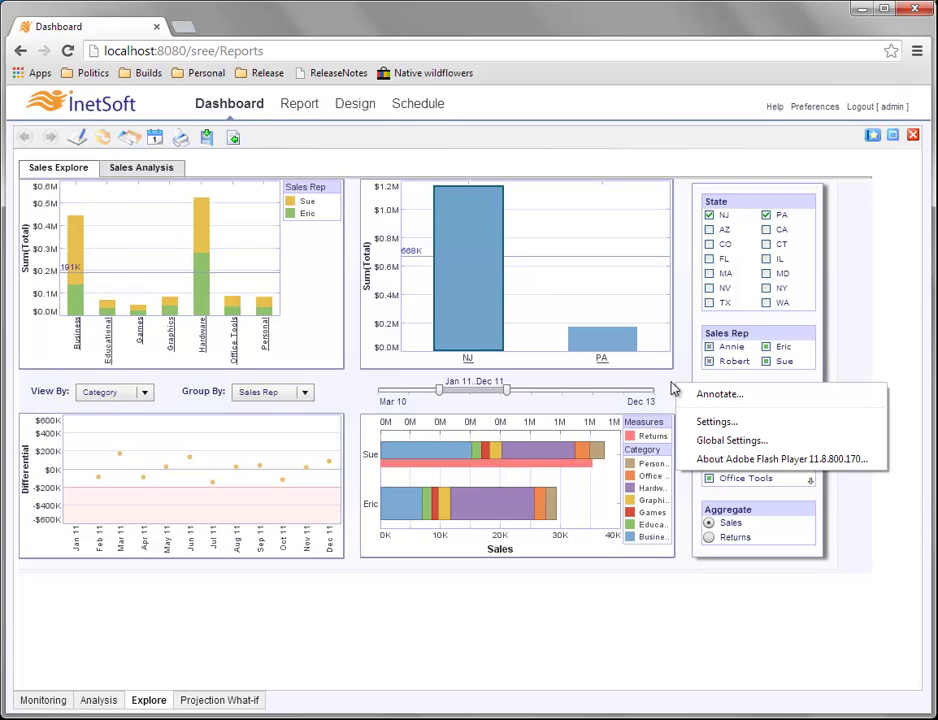
left_click(772, 397)
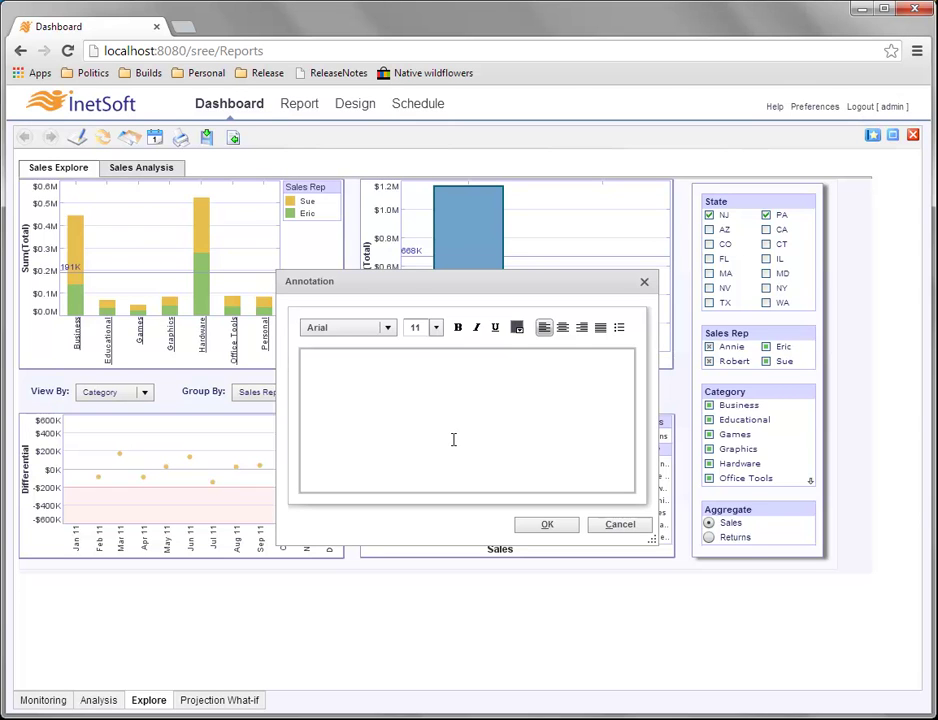
type("This")
type("shows data from 2011 for NJ and PA.")
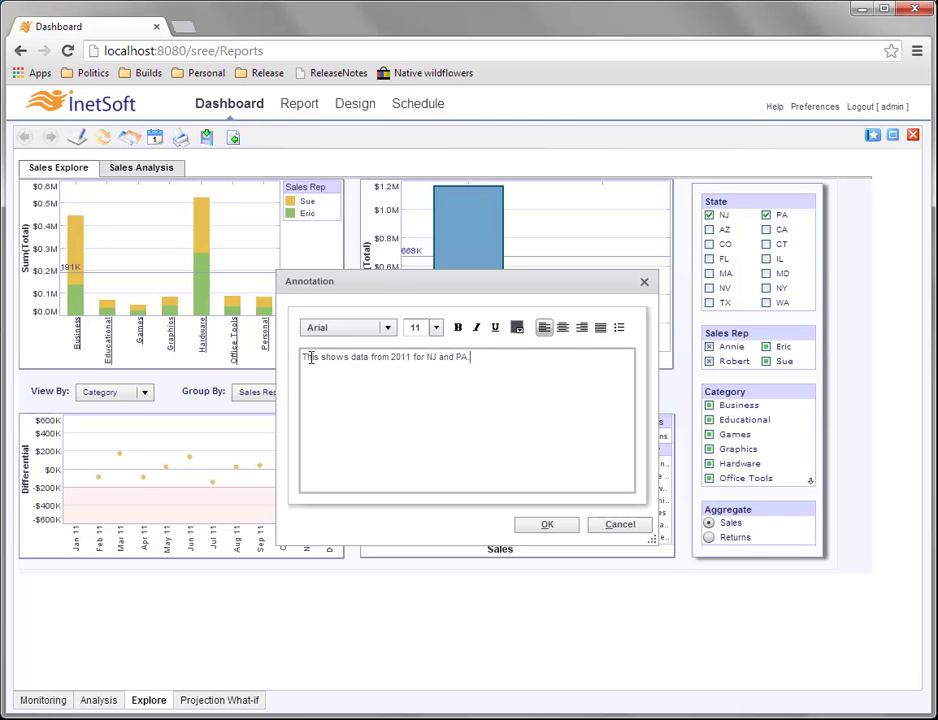
Make the note text bold, blue and 12-point, then place it on the dashboard.
left_click_drag(308, 357, 477, 358)
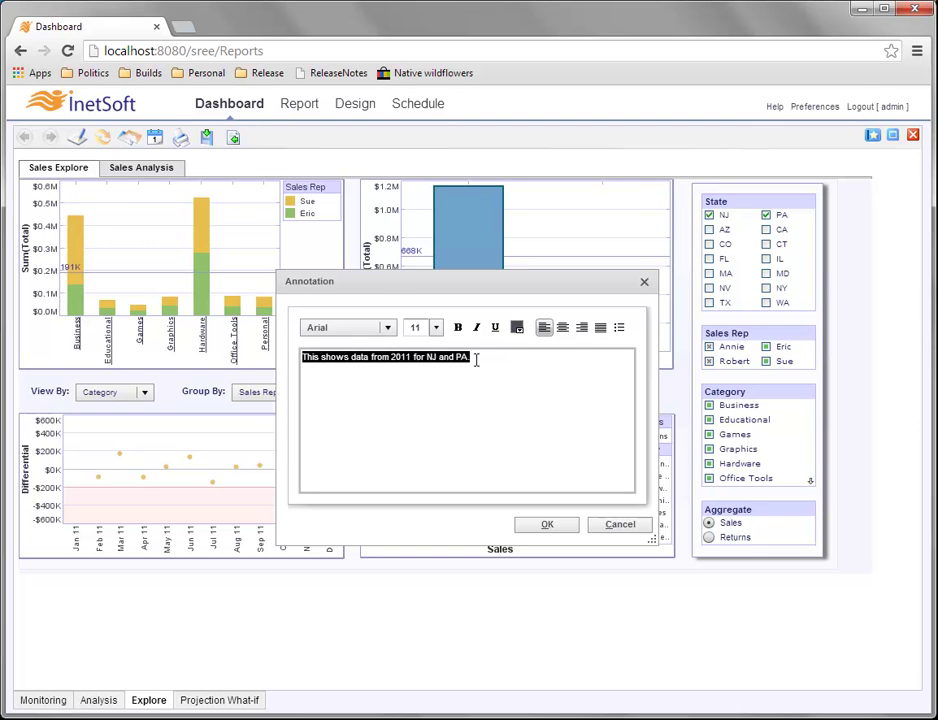
left_click(437, 328)
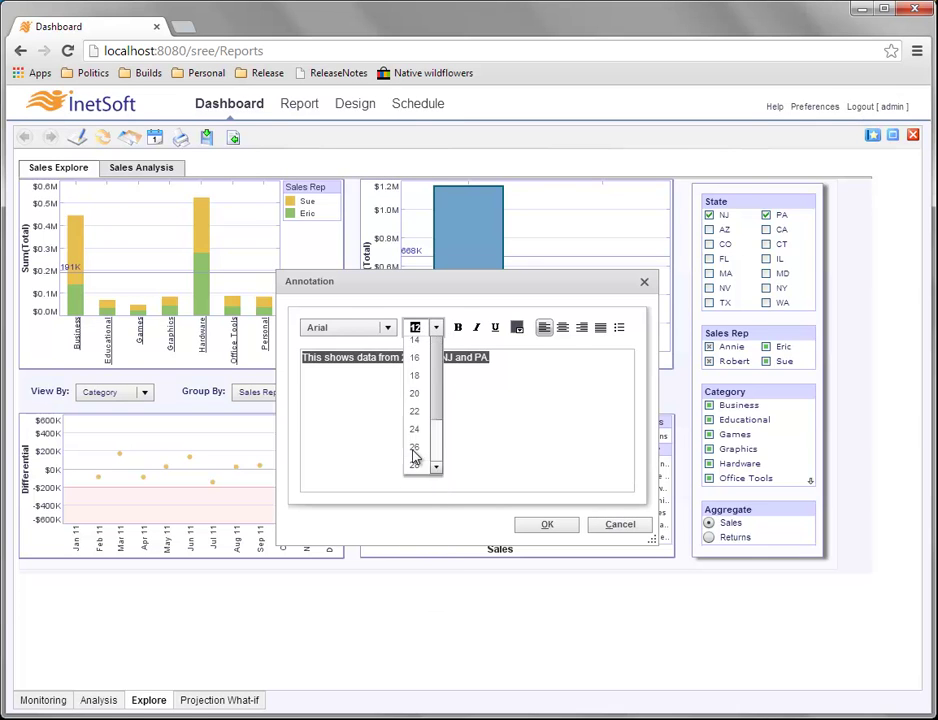
left_click(458, 327)
left_click(436, 328)
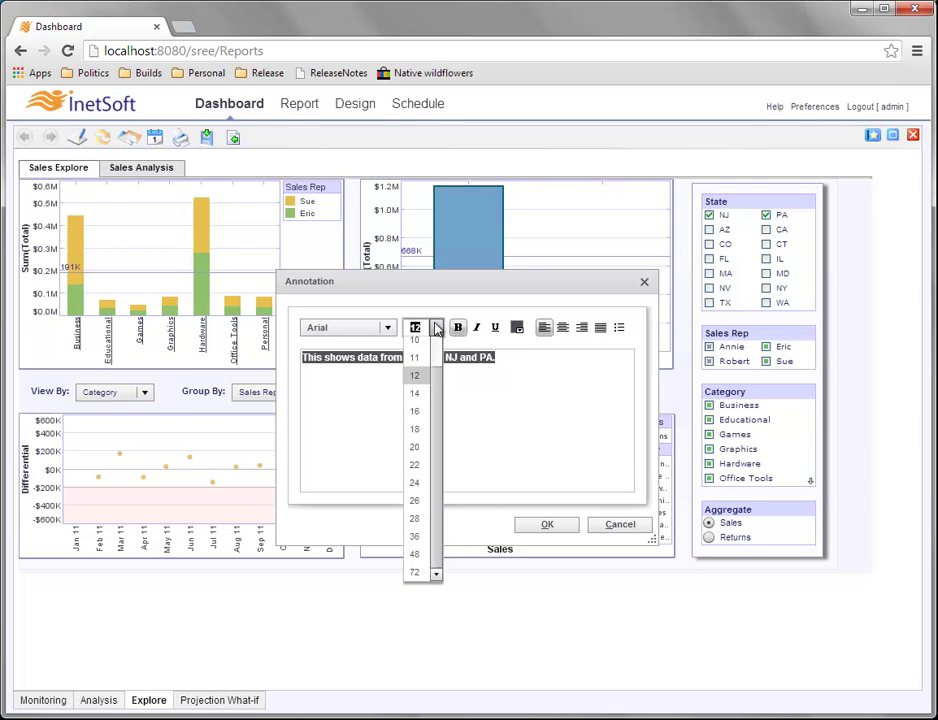
left_click(436, 328)
left_click(517, 327)
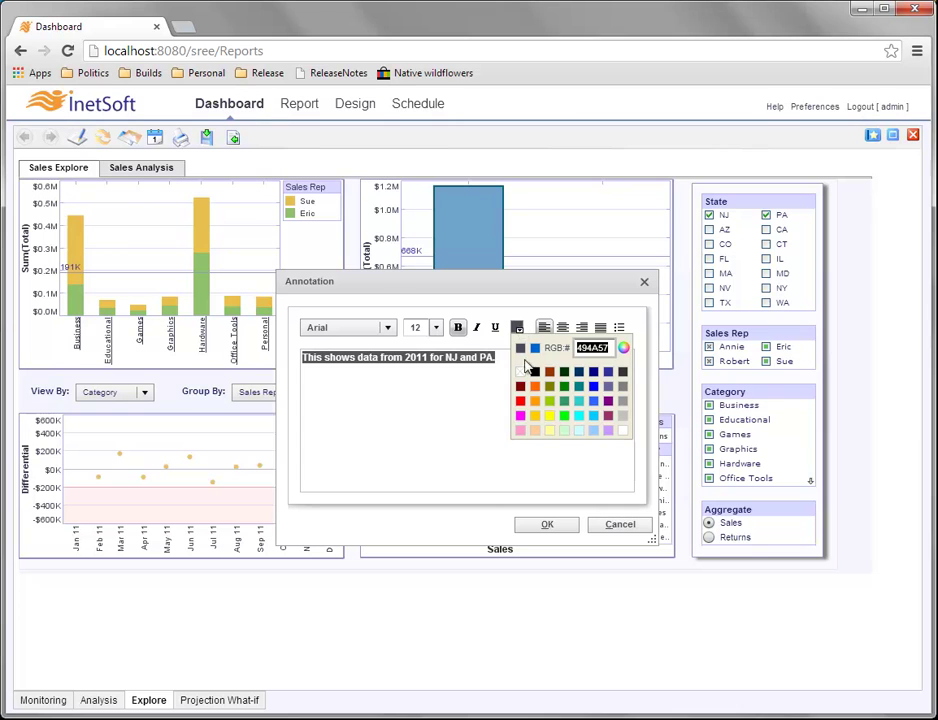
left_click(594, 401)
left_click(487, 406)
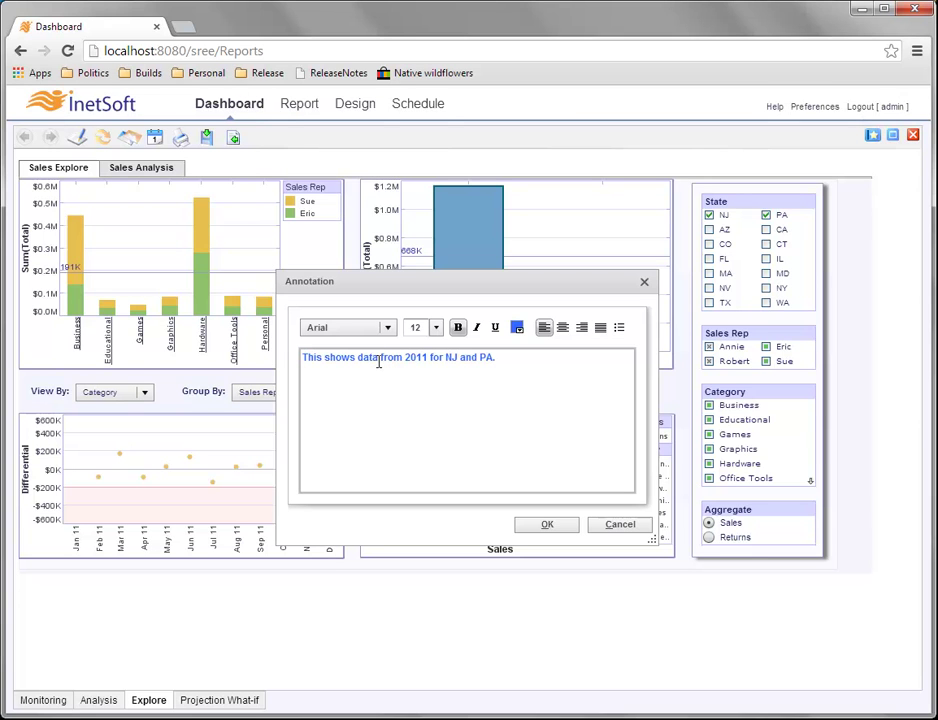
left_click(547, 525)
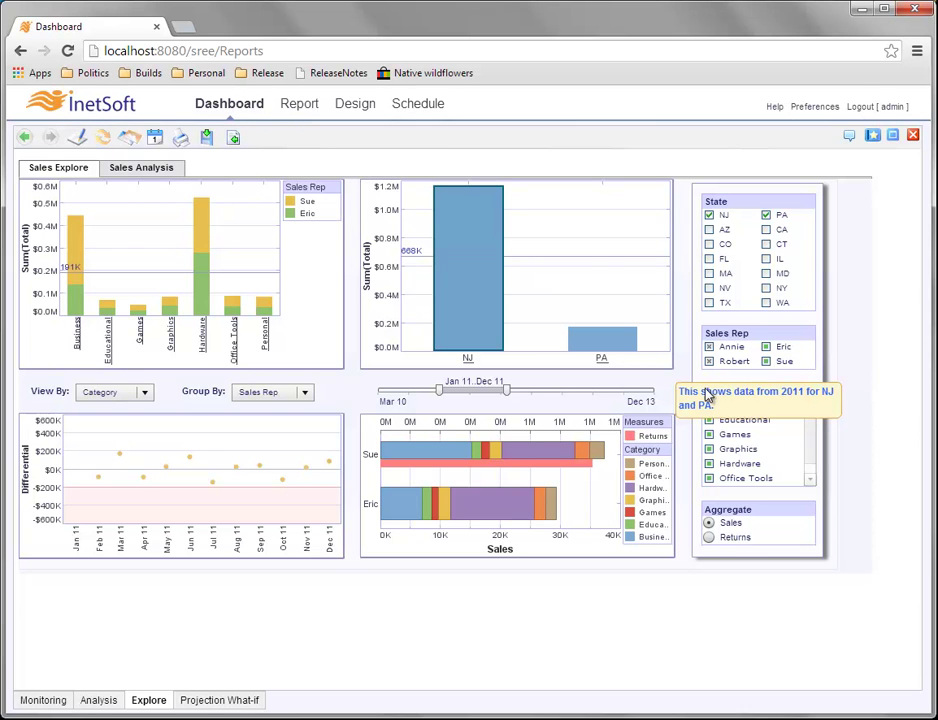
Drag the 2011 NJ and PA note below the charts and resize it to about 245x23 on one line.
left_click(741, 400)
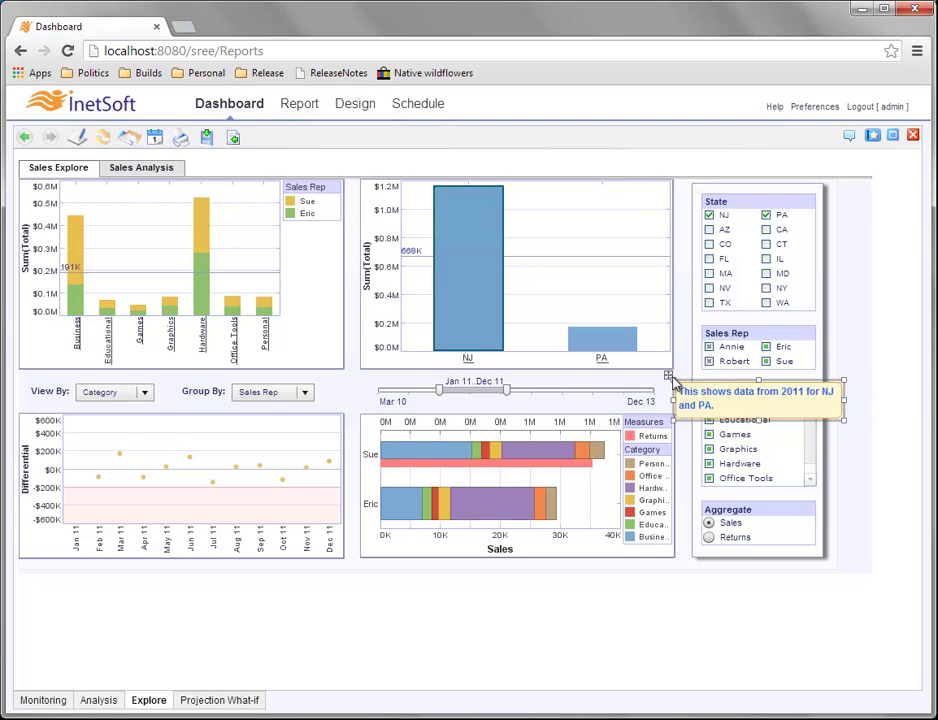
mouse_move(669, 377)
left_mouse_down()
mouse_move(383, 350)
mouse_move(396, 356)
mouse_move(574, 306)
mouse_move(653, 270)
mouse_move(503, 456)
mouse_move(326, 580)
left_mouse_up()
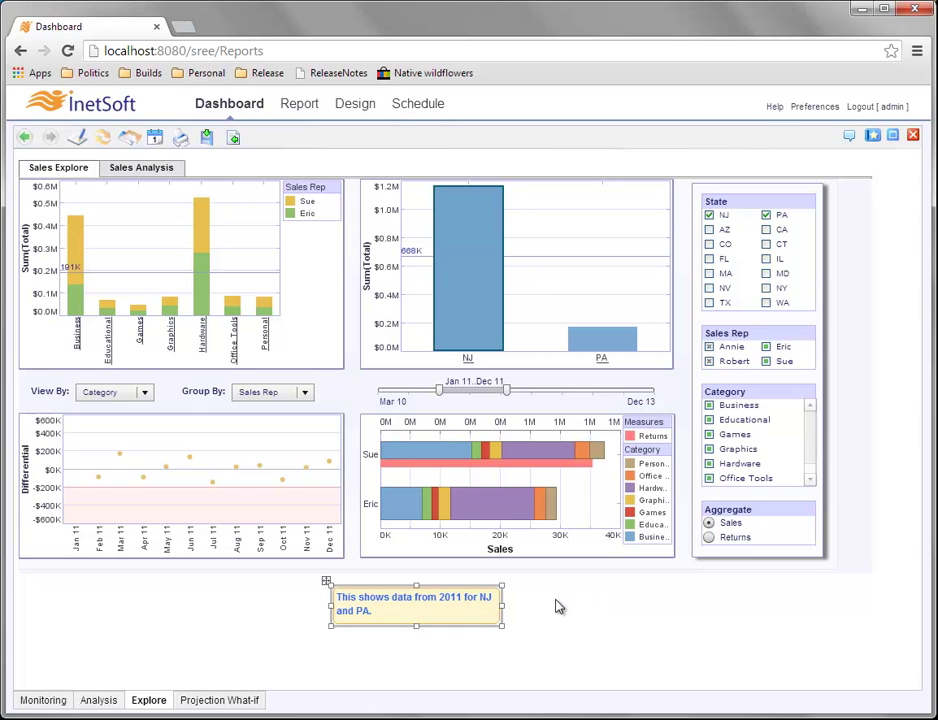
right_click(466, 604)
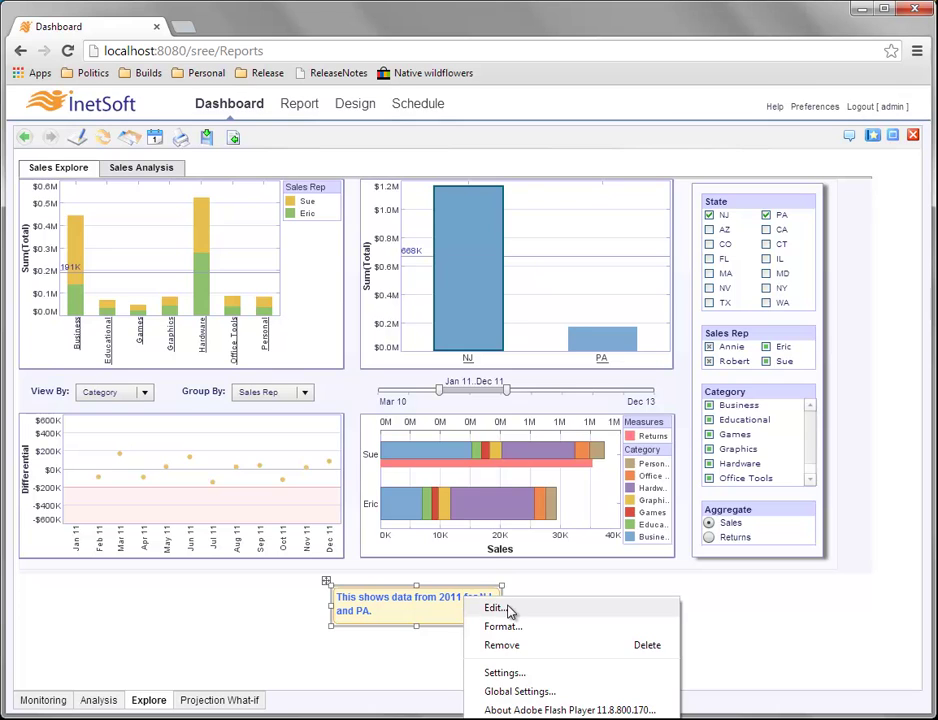
left_click(505, 608)
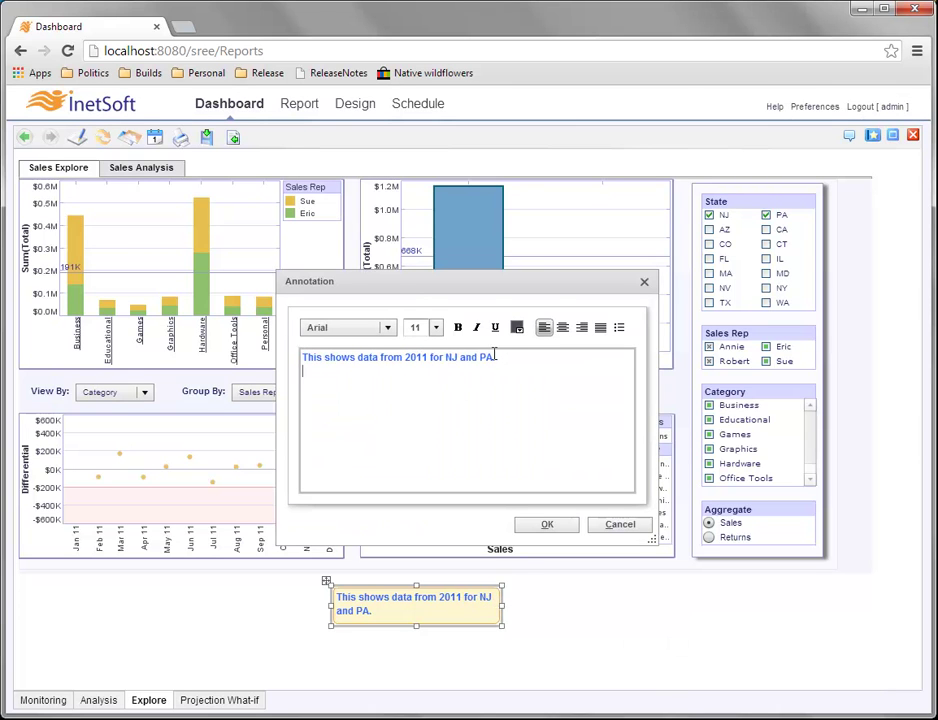
left_click(622, 526)
left_click_drag(503, 608, 537, 607)
left_click_drag(432, 625, 433, 614)
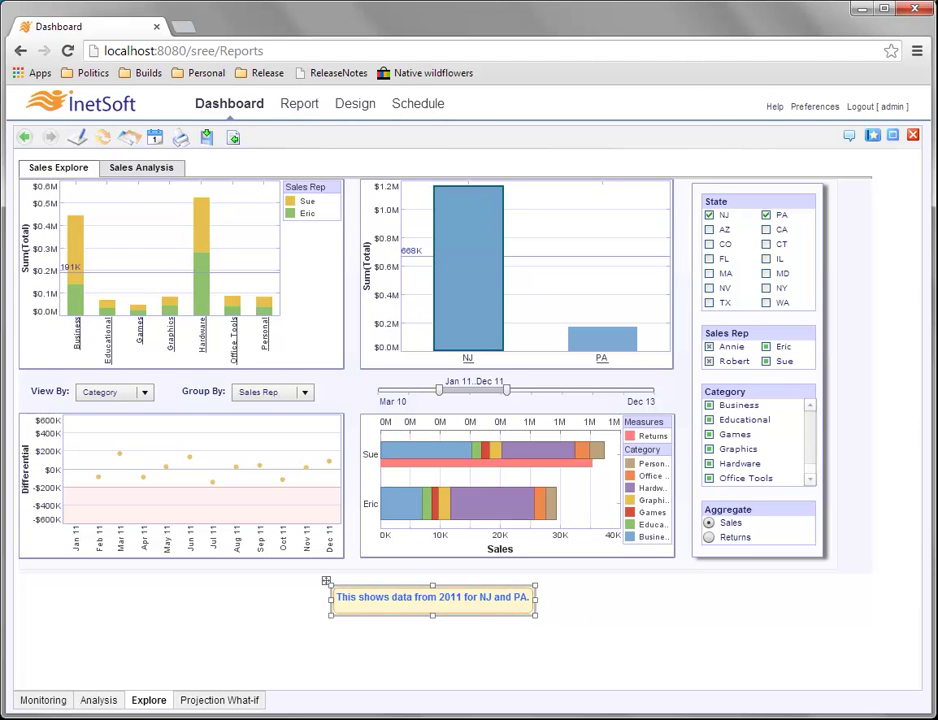
Format the 2011 NJ and PA note box with a thicker border line and a light fill colour.
right_click(492, 601)
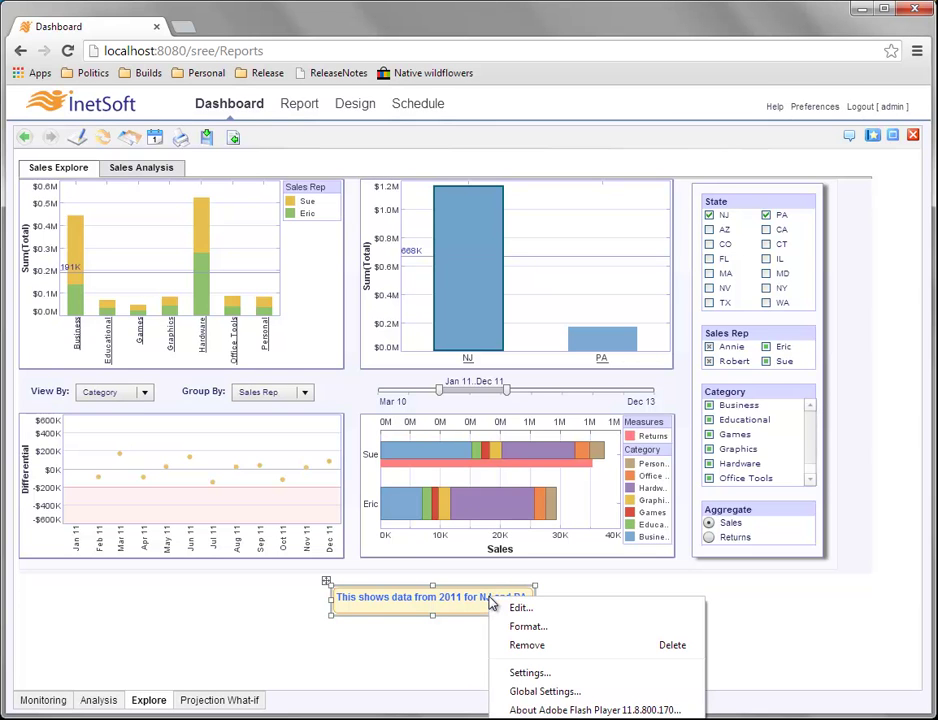
left_click(565, 628)
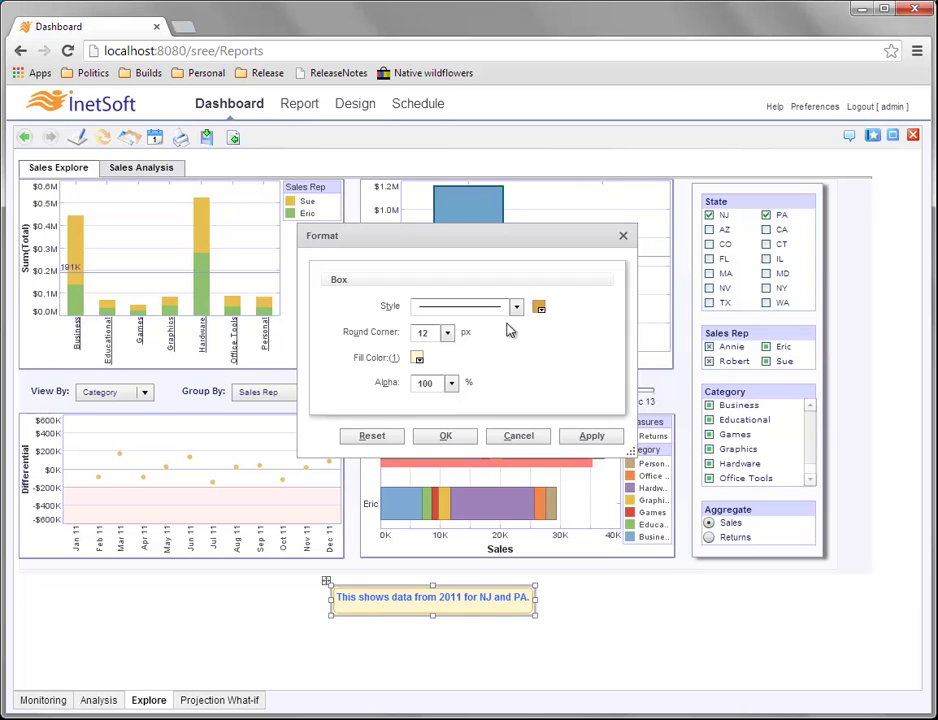
left_click(516, 308)
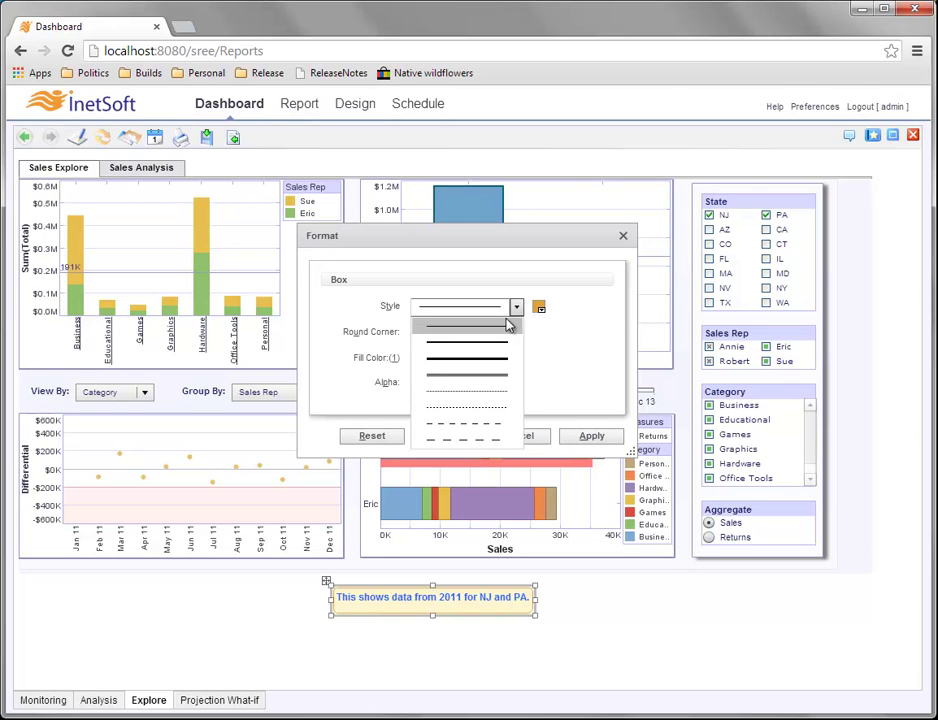
left_click(493, 346)
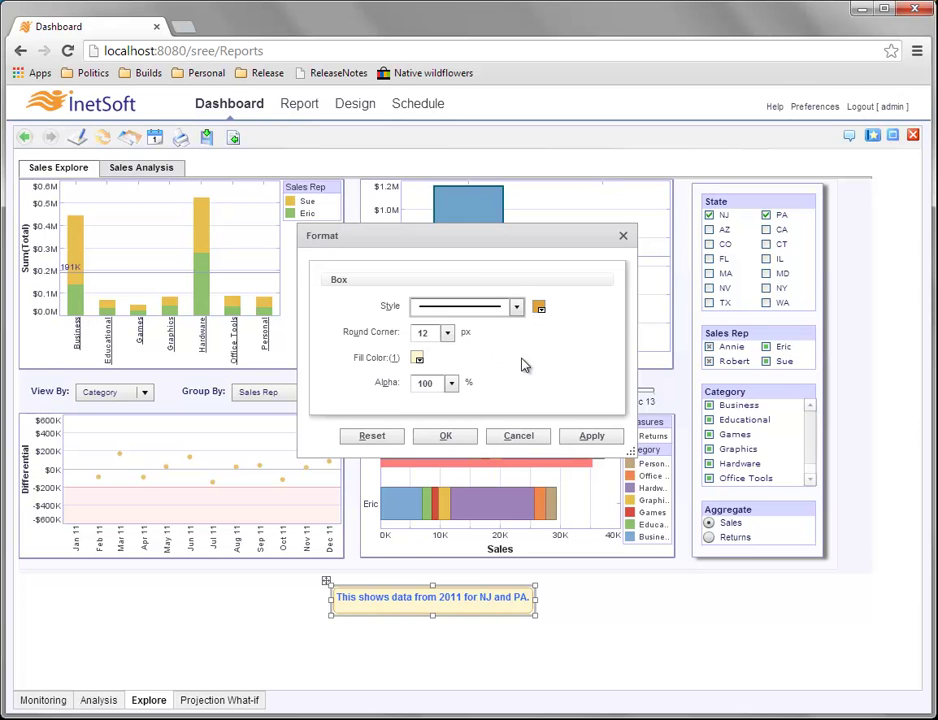
left_click(418, 359)
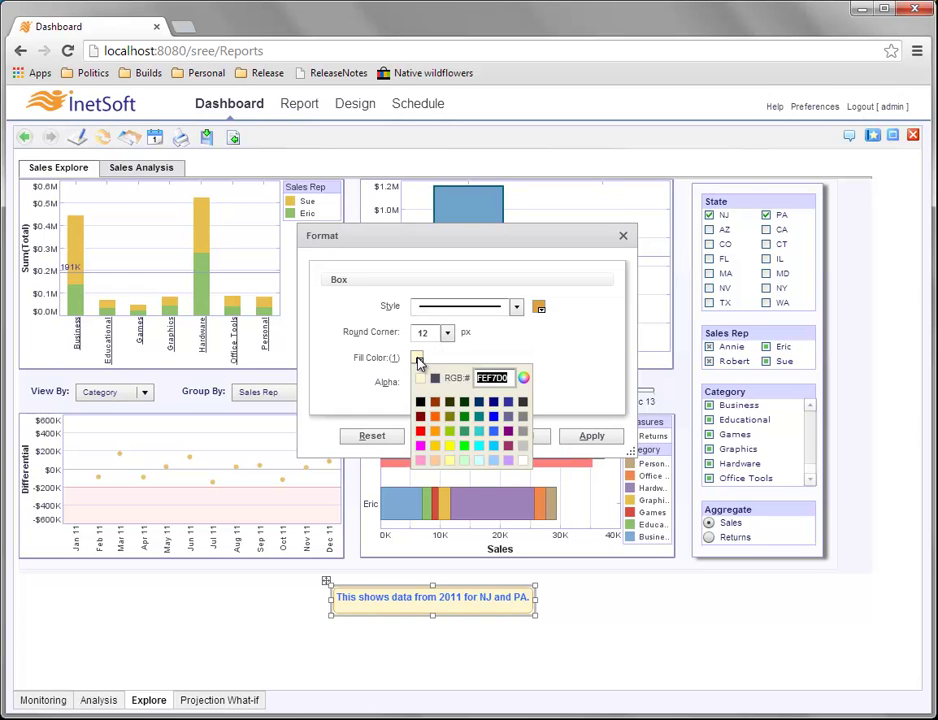
left_click(480, 465)
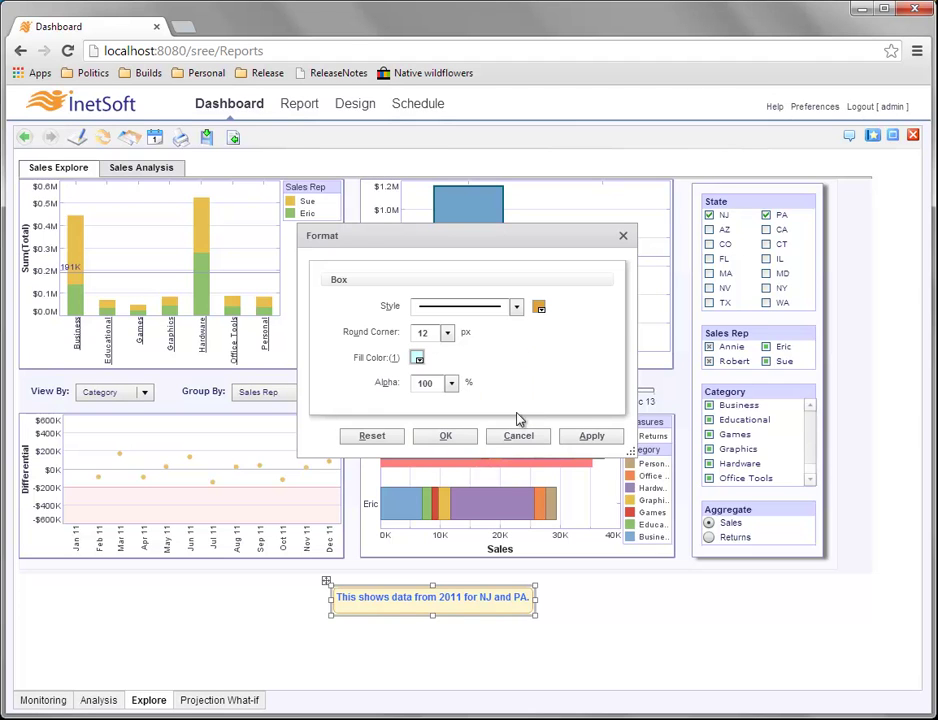
left_click(462, 443)
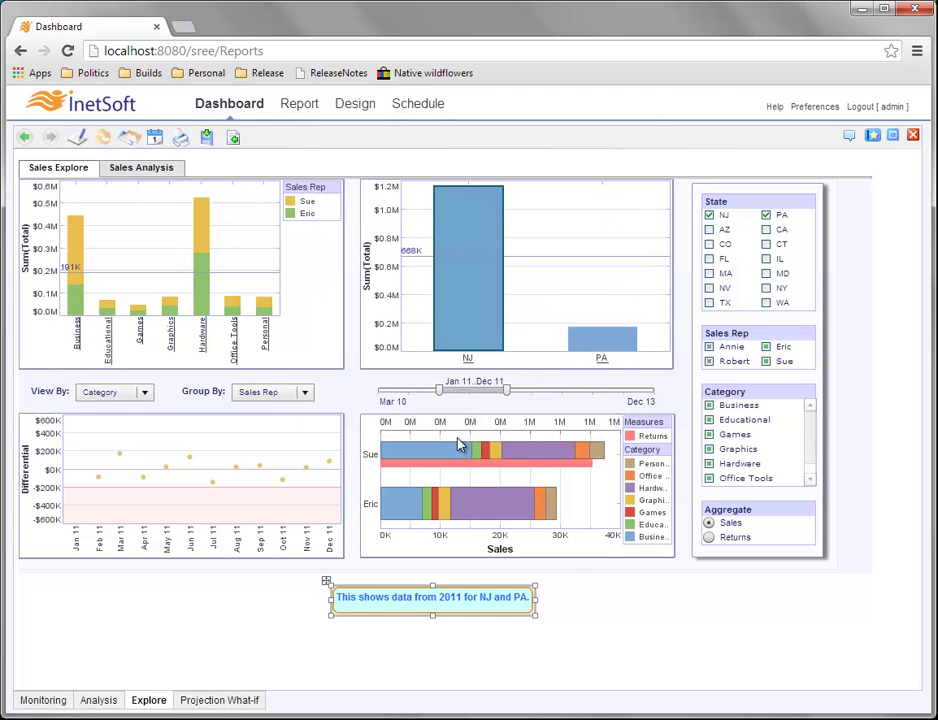
Deselect the note and clear the selection on the NJ bar.
left_click(575, 609)
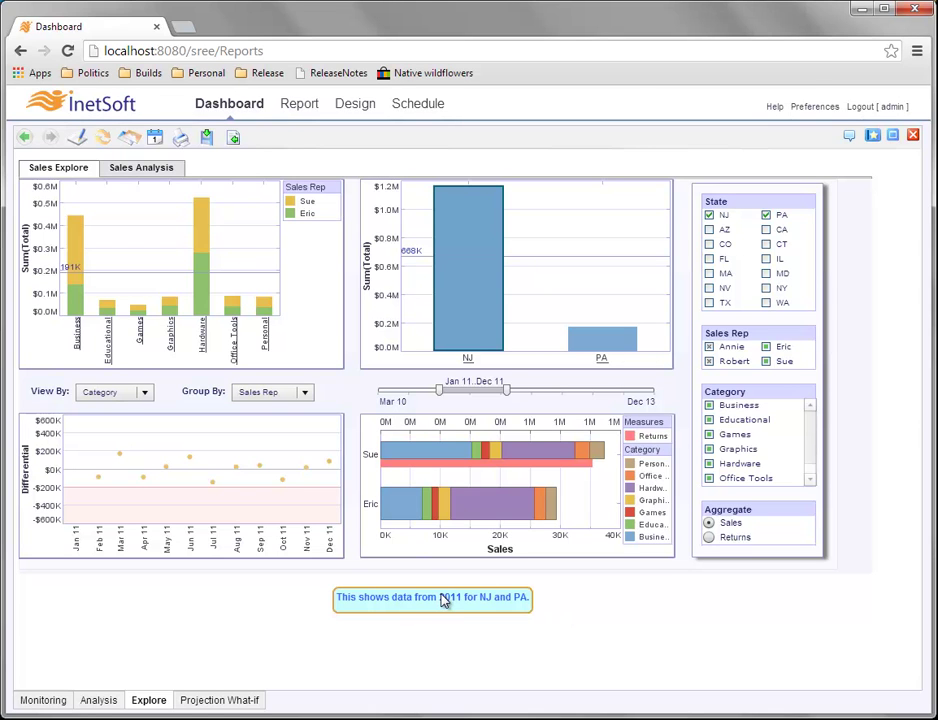
left_click(552, 292)
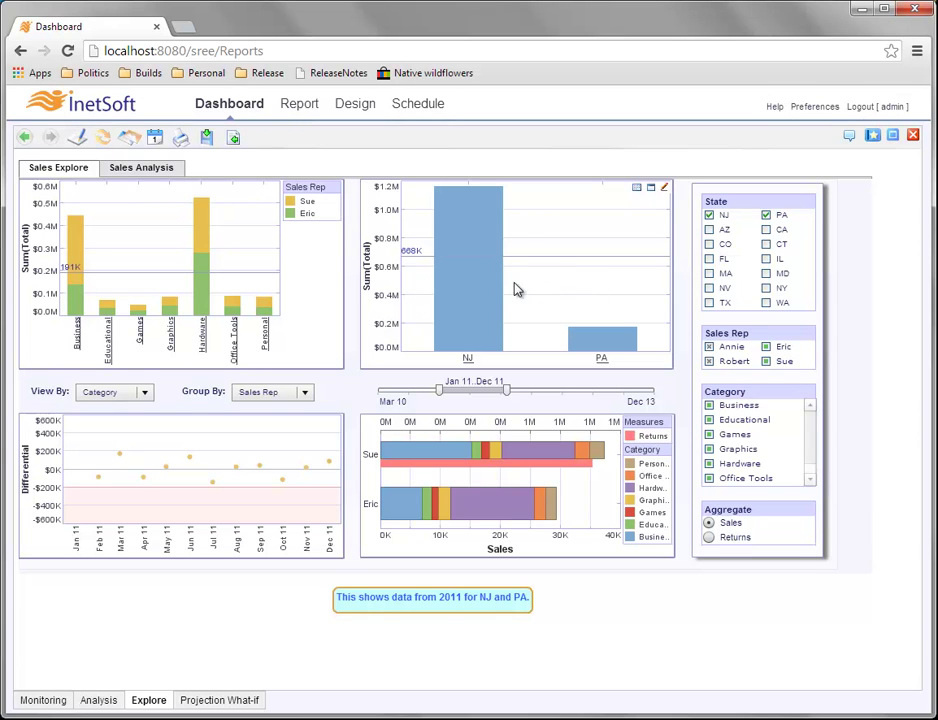
mouse_move(440, 268)
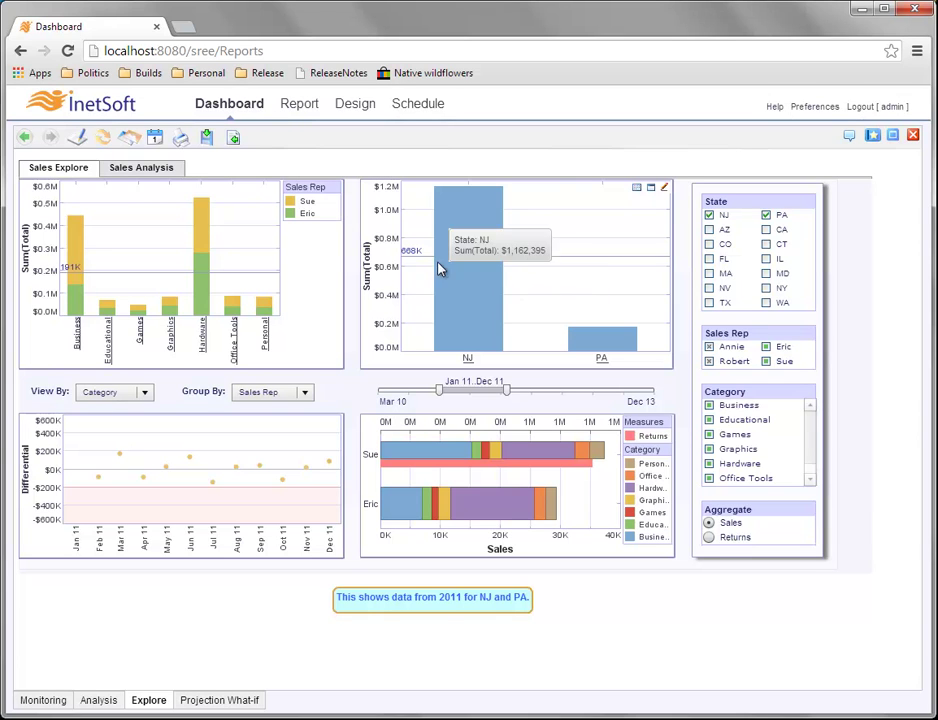
Attach a note reading 'This chart shows totals by state.' to the state totals bar chart.
right_click(537, 289)
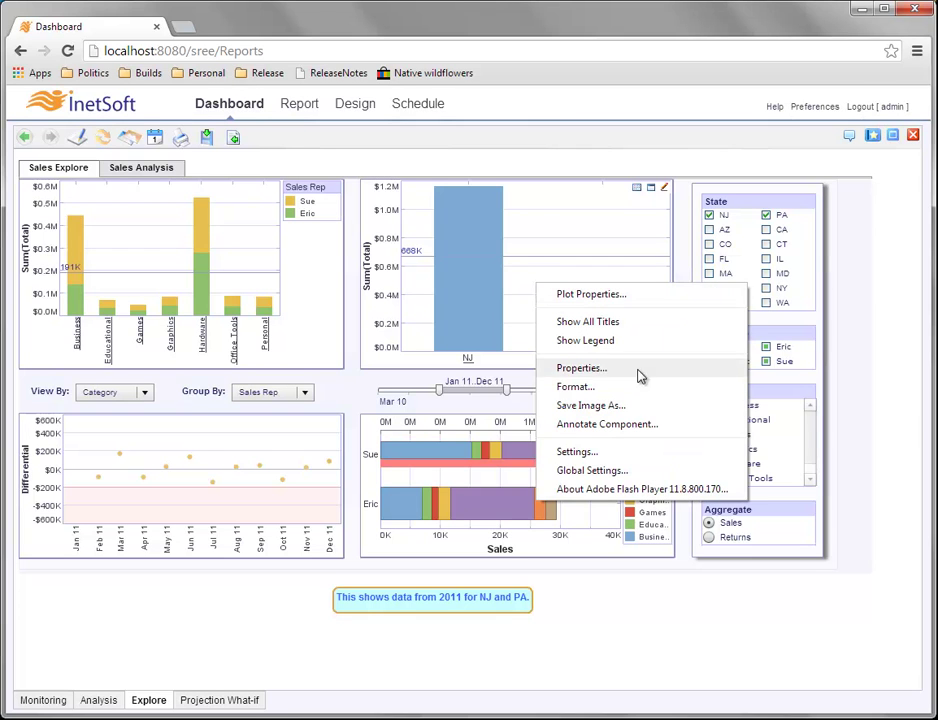
left_click(683, 429)
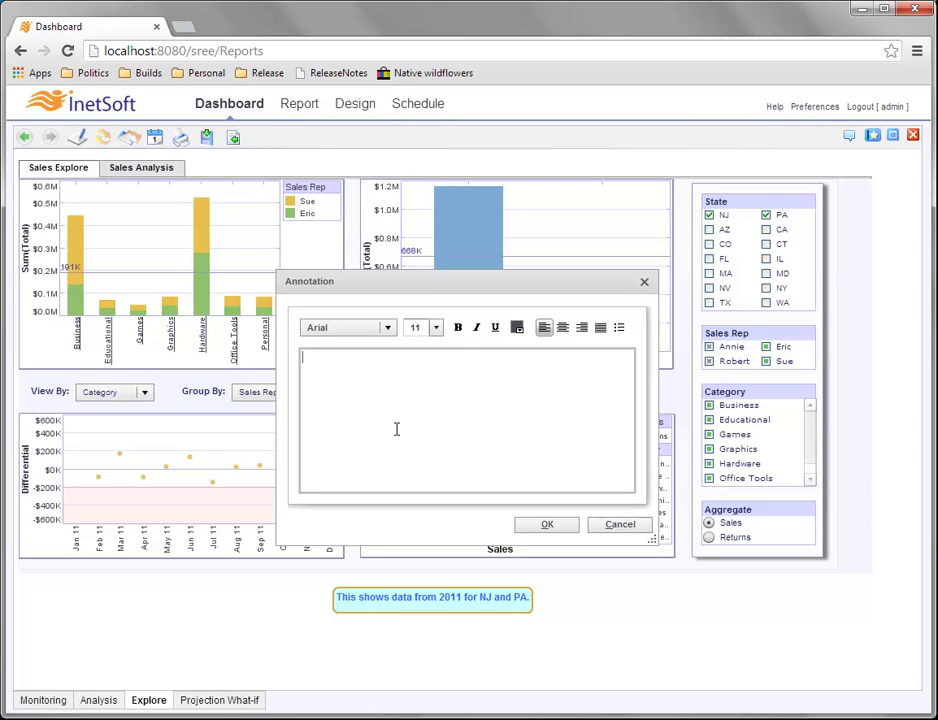
type("This chart shows totals by state.")
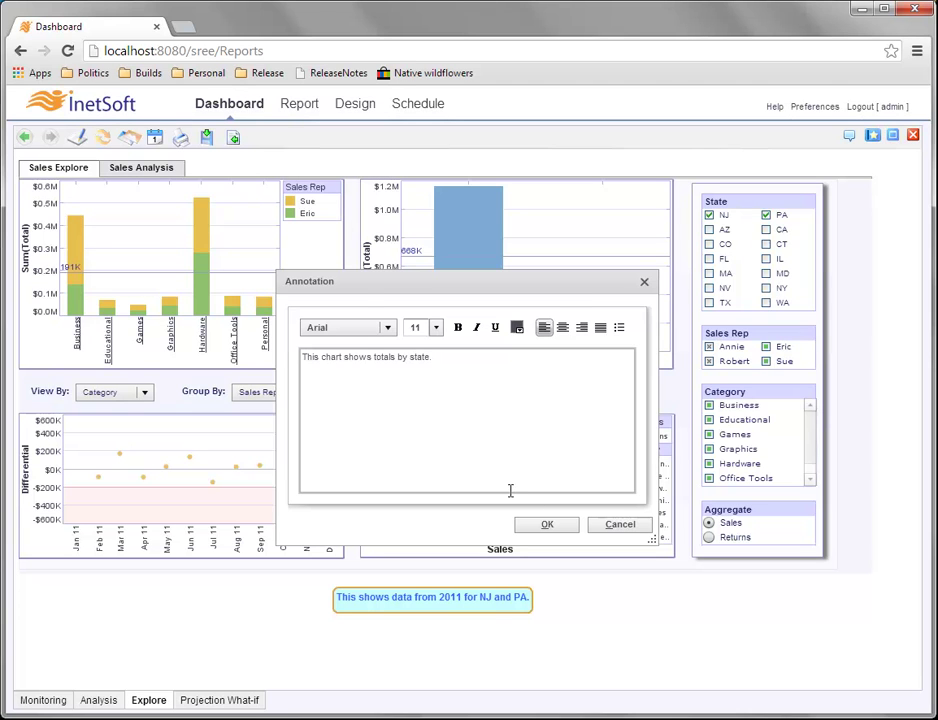
left_click(560, 528)
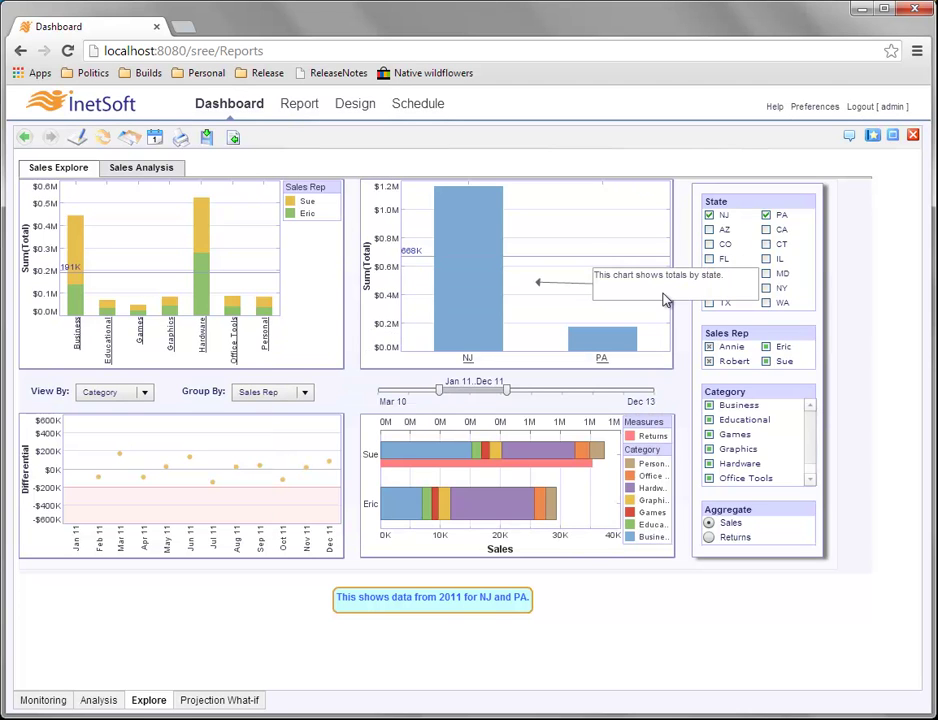
Move the state note to the chart's upper right and point its arrow at the PA bar.
left_click(589, 267)
mouse_move(589, 267)
left_mouse_down()
mouse_move(565, 207)
mouse_move(563, 229)
mouse_move(528, 203)
mouse_move(543, 205)
left_mouse_up()
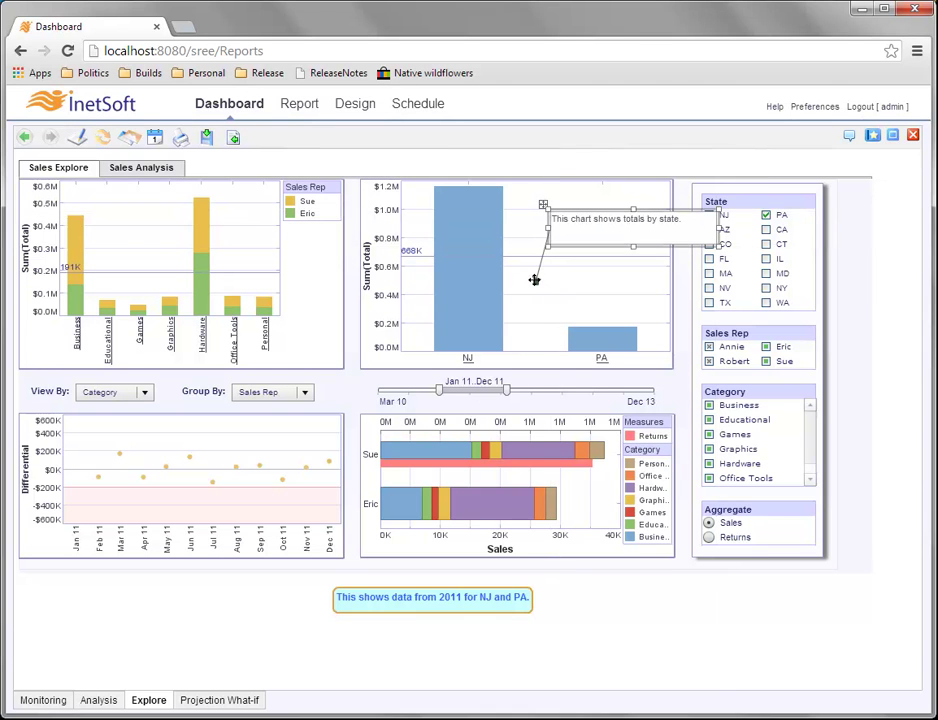
mouse_move(535, 281)
left_mouse_down()
mouse_move(582, 283)
mouse_move(593, 295)
mouse_move(554, 286)
left_mouse_up()
left_click_drag(543, 204, 535, 197)
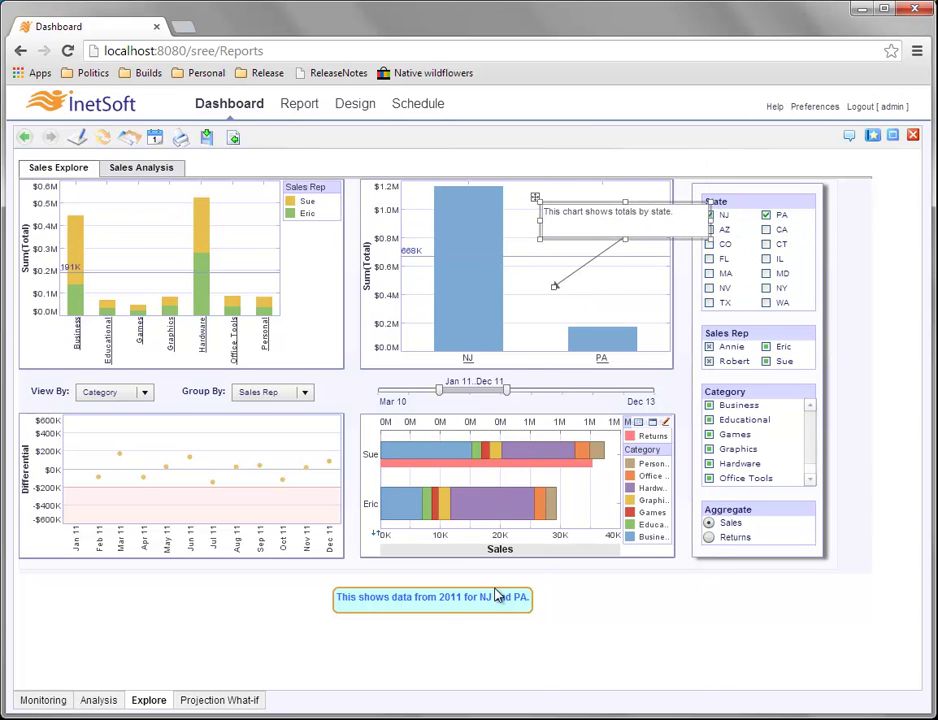
Give the 'This chart shows totals by state.' note a thicker border line and a light cyan fill.
right_click(608, 230)
left_click(601, 250)
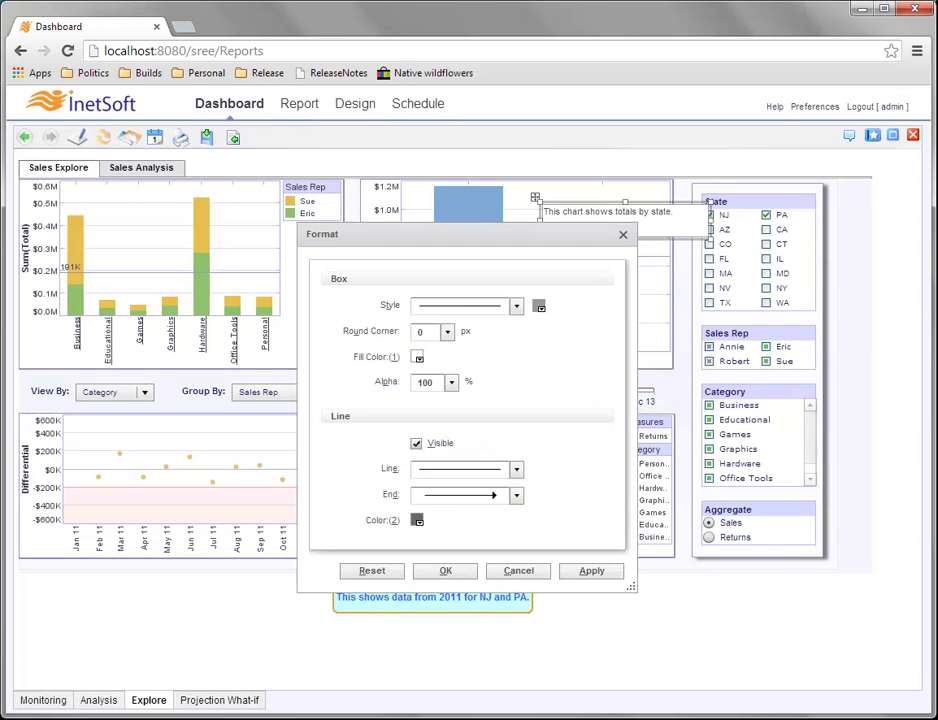
left_click(516, 306)
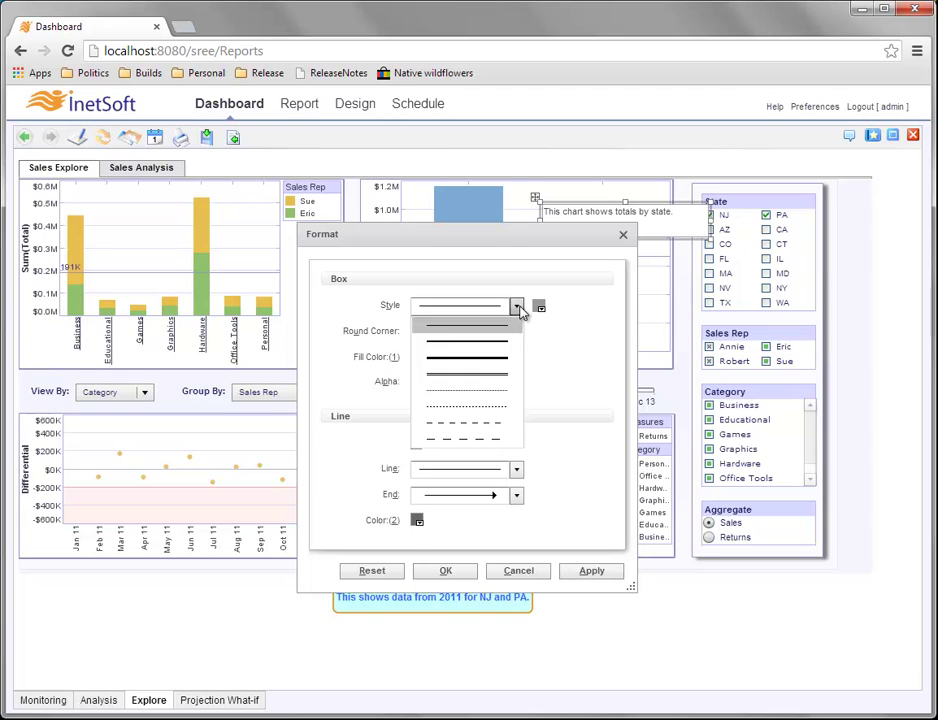
left_click(505, 345)
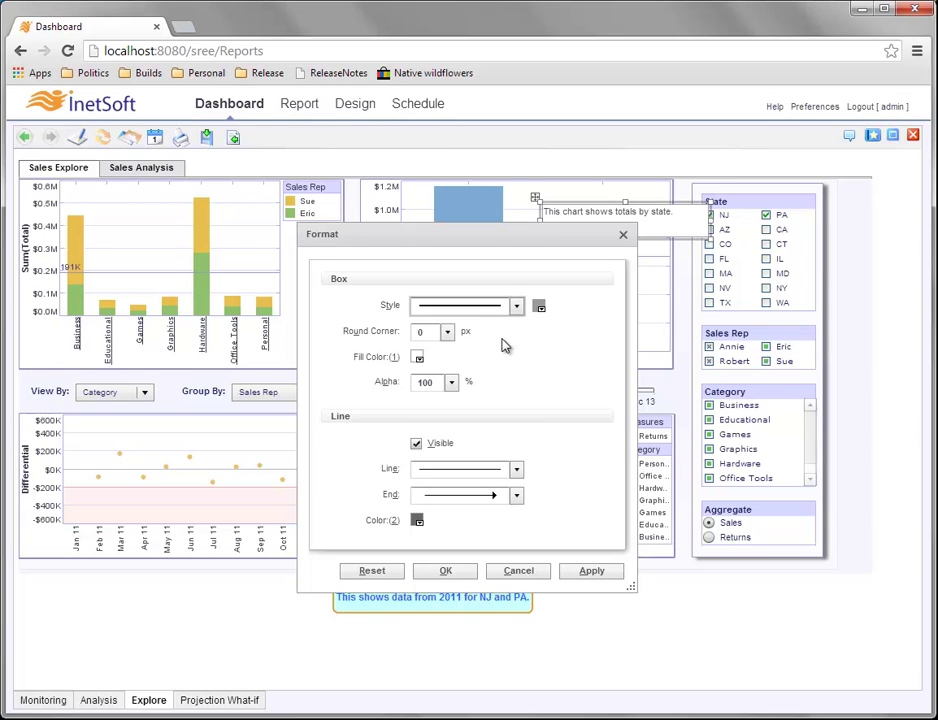
left_click(419, 359)
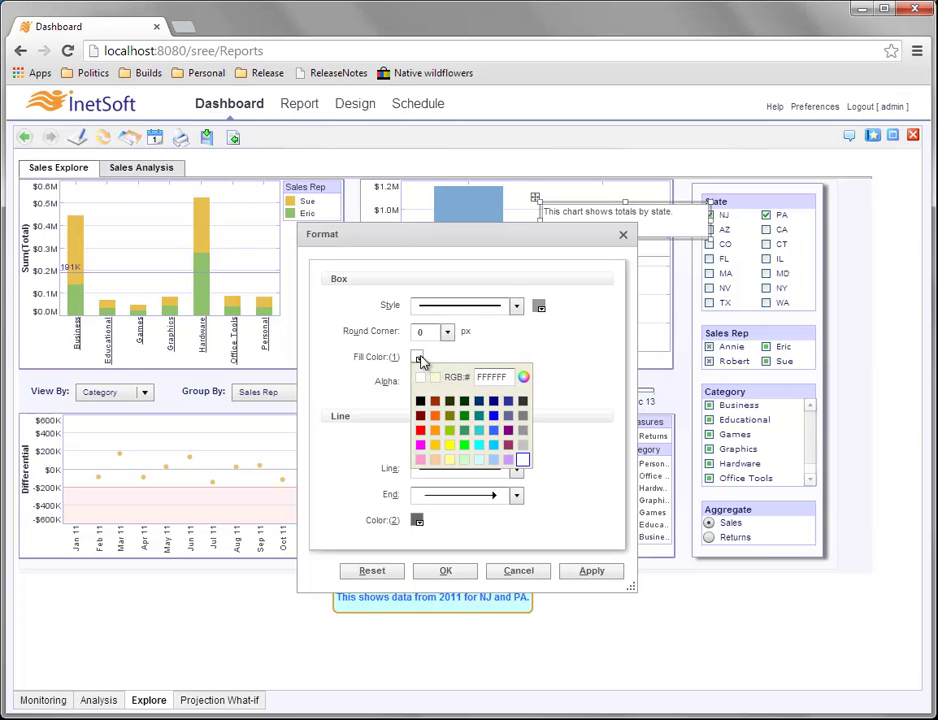
left_click(479, 461)
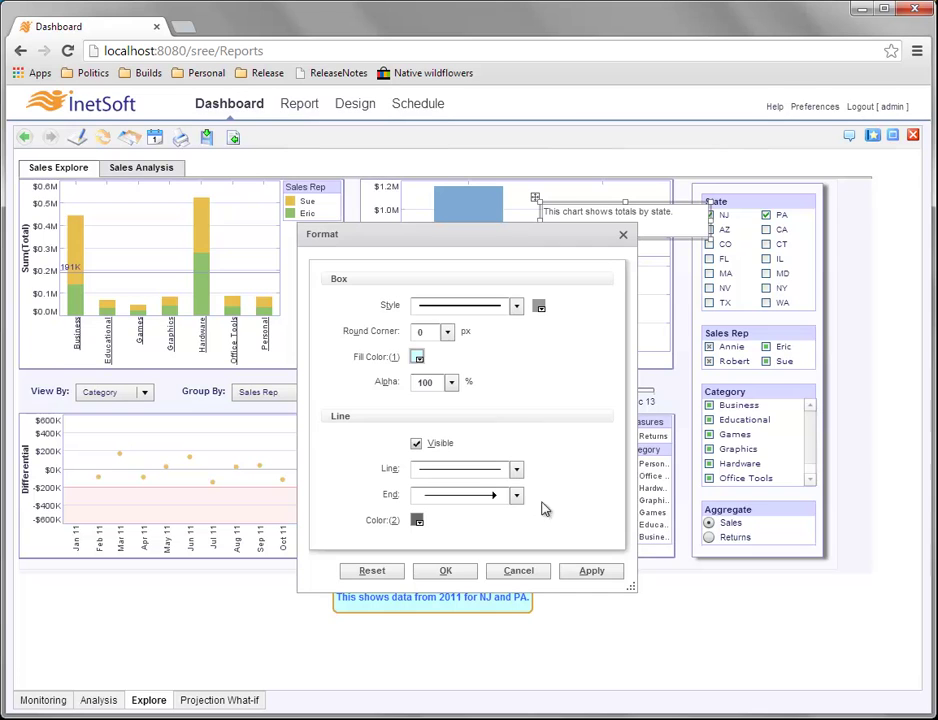
left_click(462, 570)
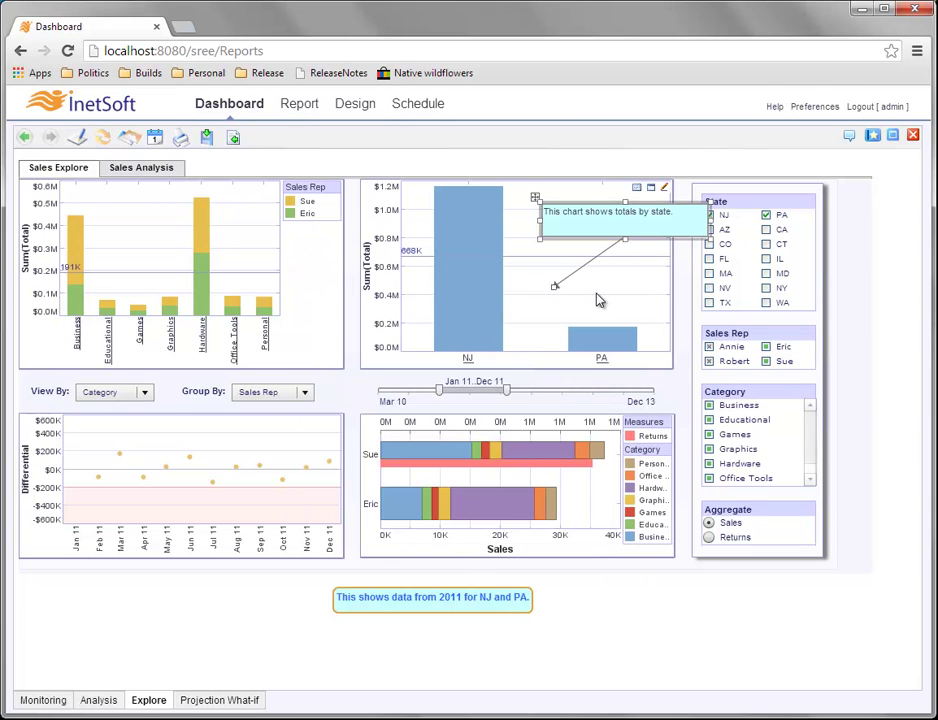
Shrink the state note, nudge it to the upper right, and select Sue's Hardware bar segment.
left_click_drag(709, 202, 701, 218)
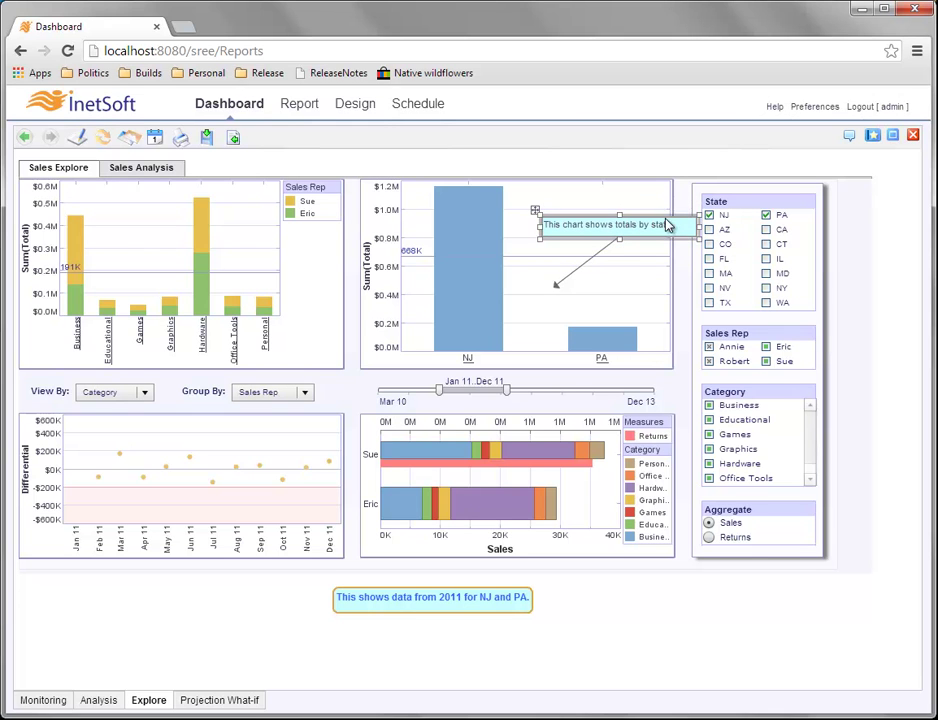
left_click_drag(535, 210, 528, 194)
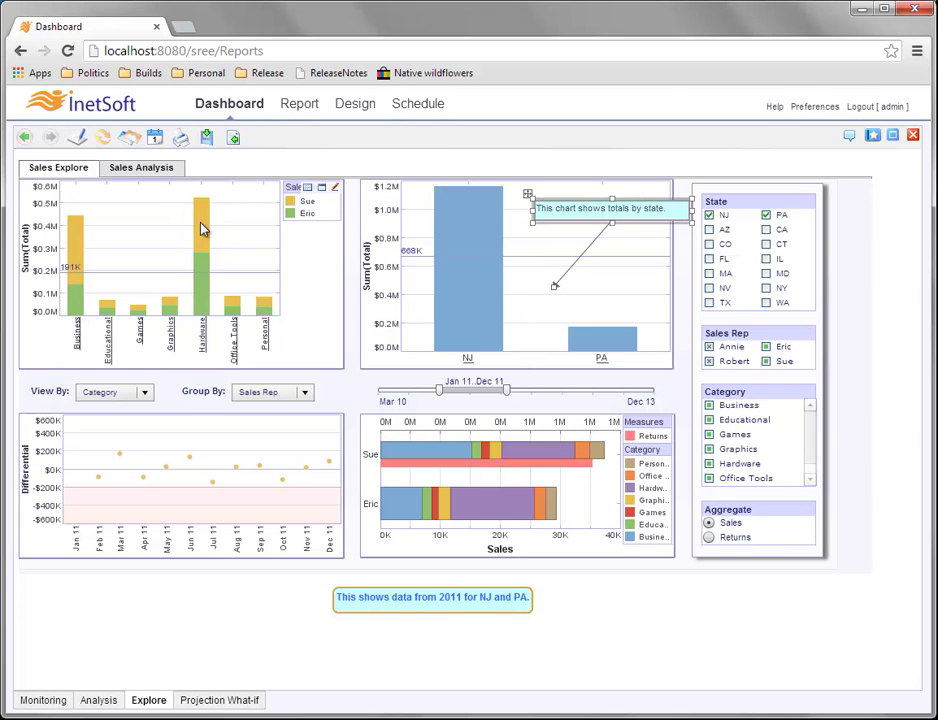
left_click(190, 456)
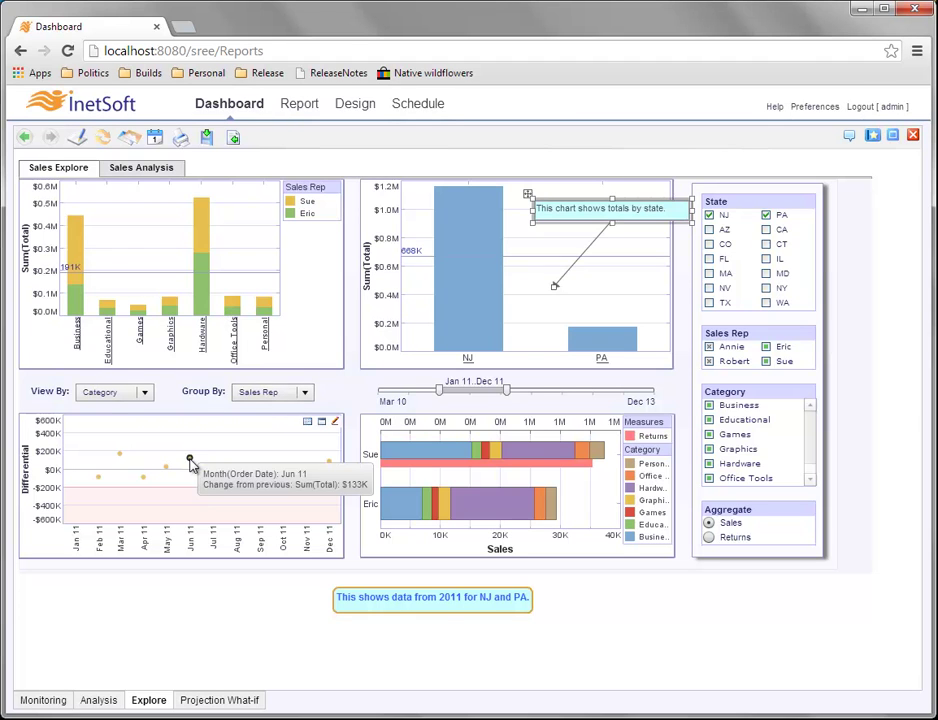
left_click(201, 225)
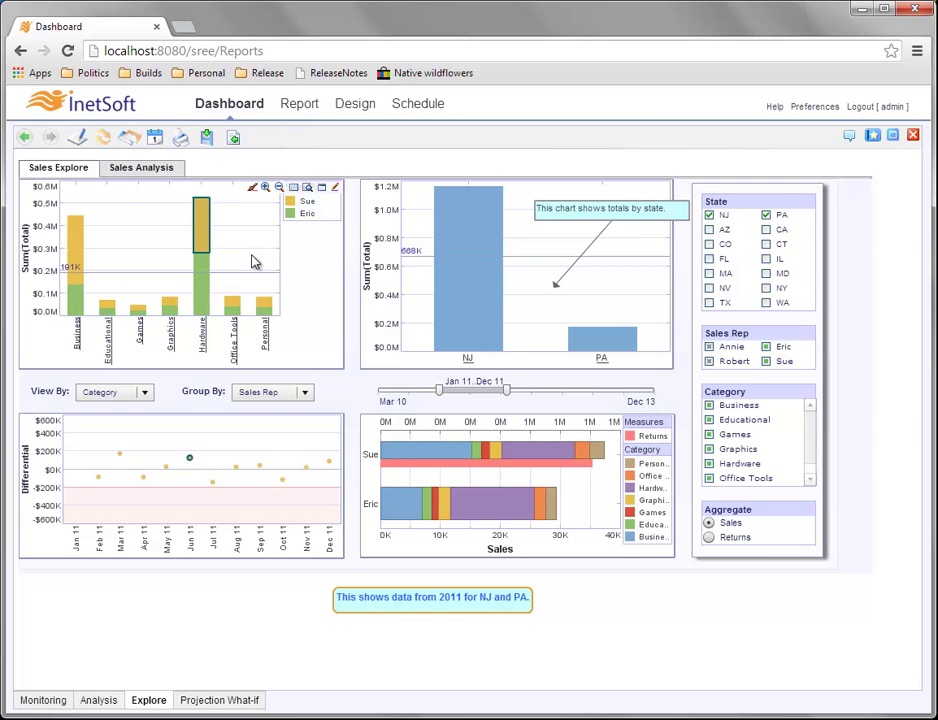
mouse_move(203, 236)
left_click(492, 505)
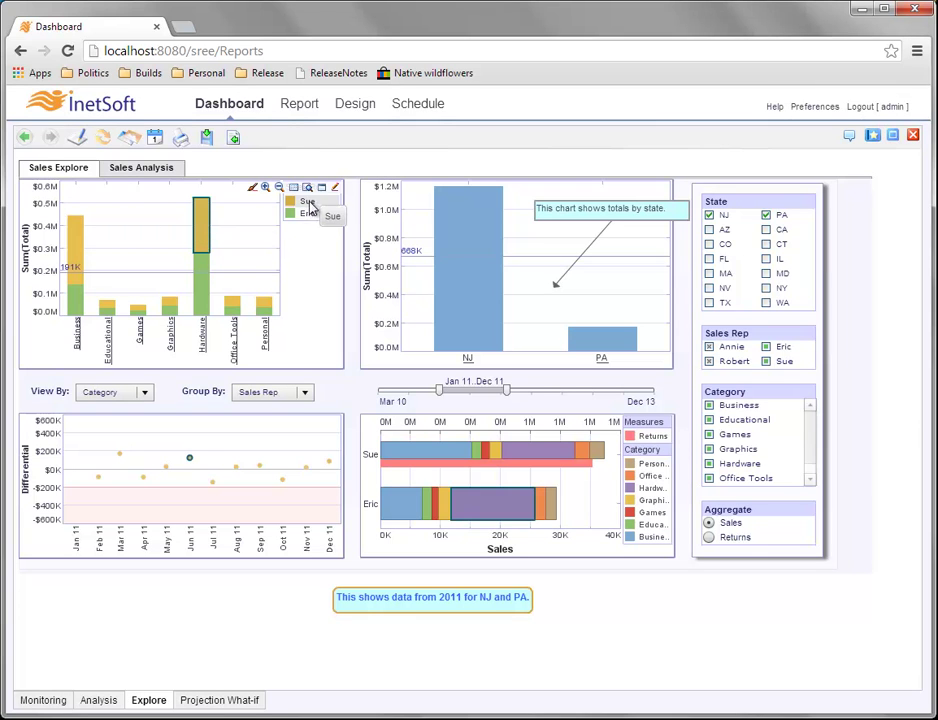
Start an annotation on the Hardware bar, then discard it.
right_click(199, 234)
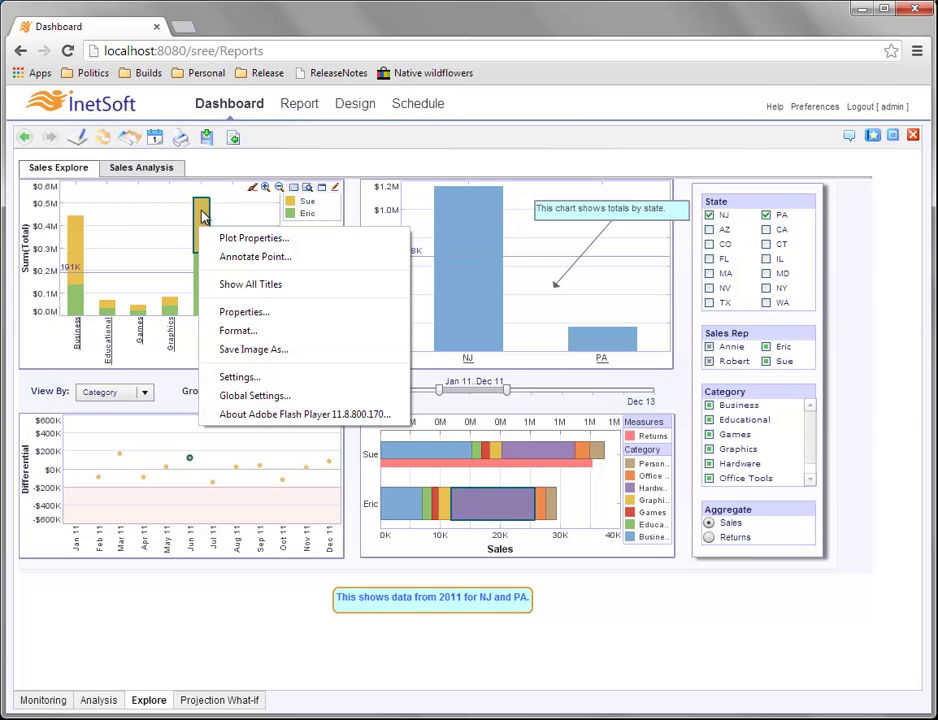
left_click(306, 264)
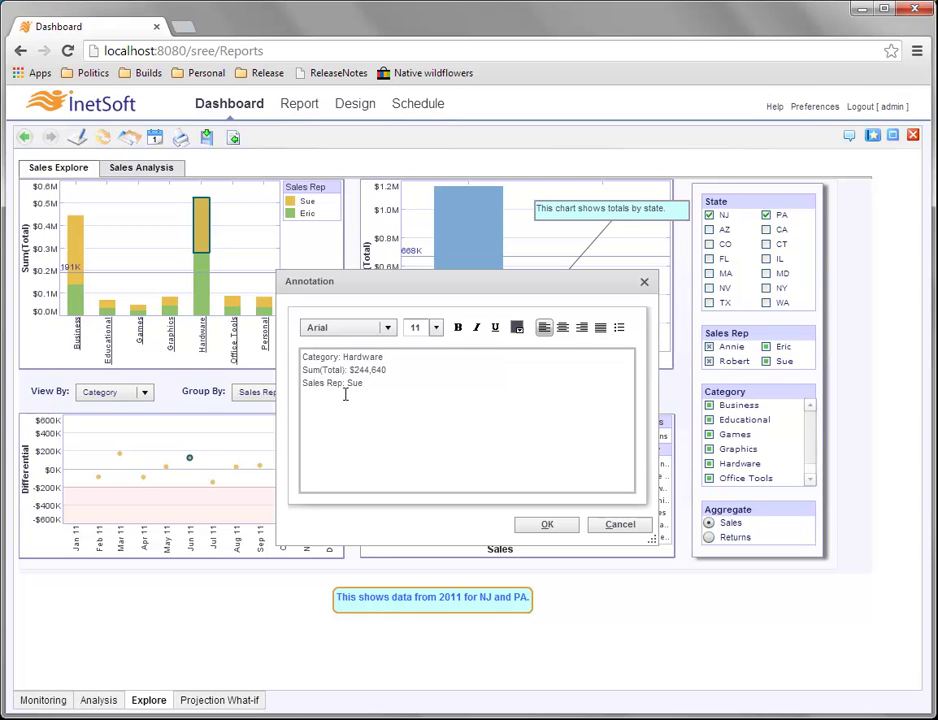
left_click(619, 524)
Reopen Annotate Point on the Hardware bar and delete the prefilled category and total lines.
mouse_move(203, 233)
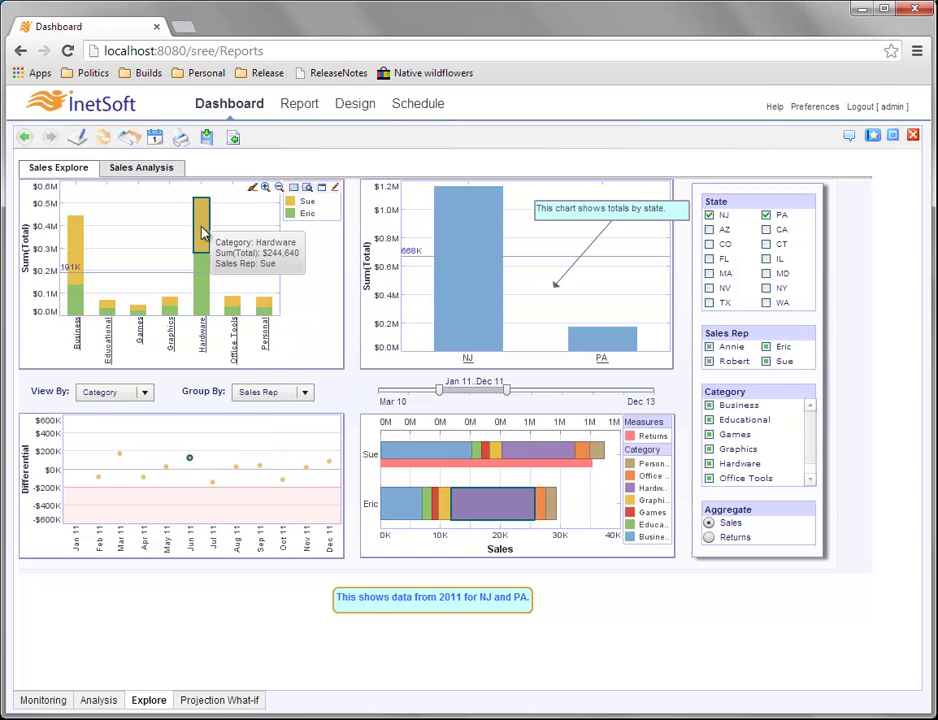
right_click(202, 233)
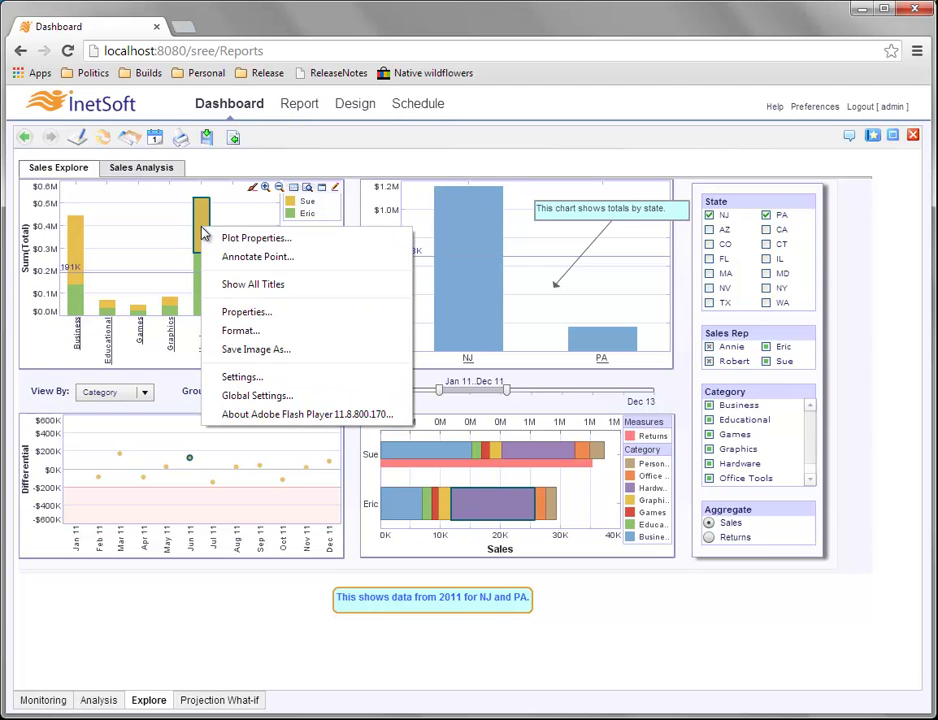
left_click(265, 257)
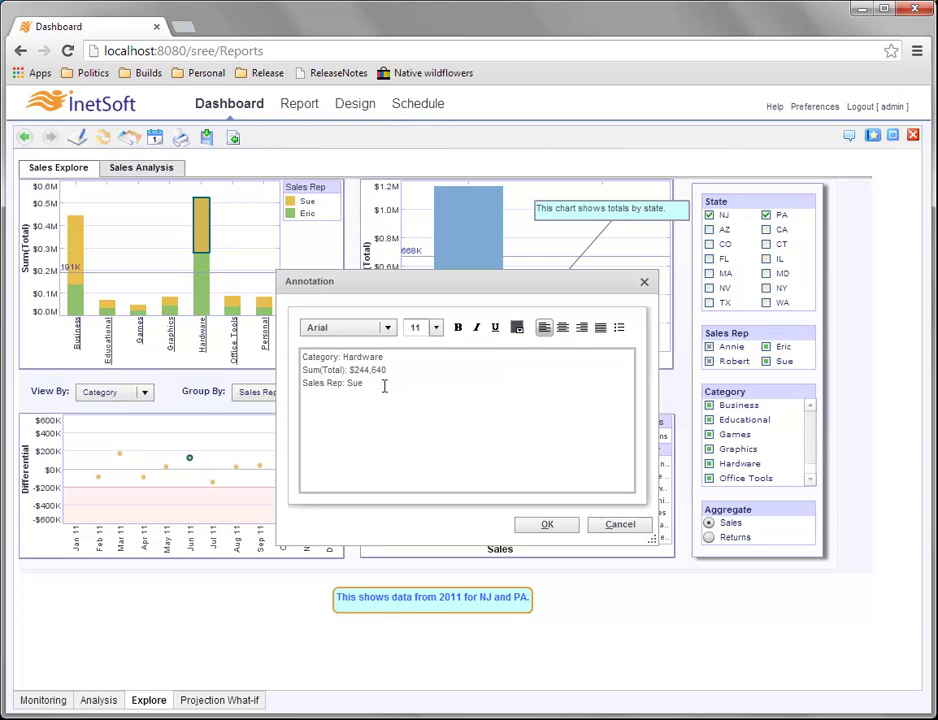
left_click_drag(408, 367, 301, 355)
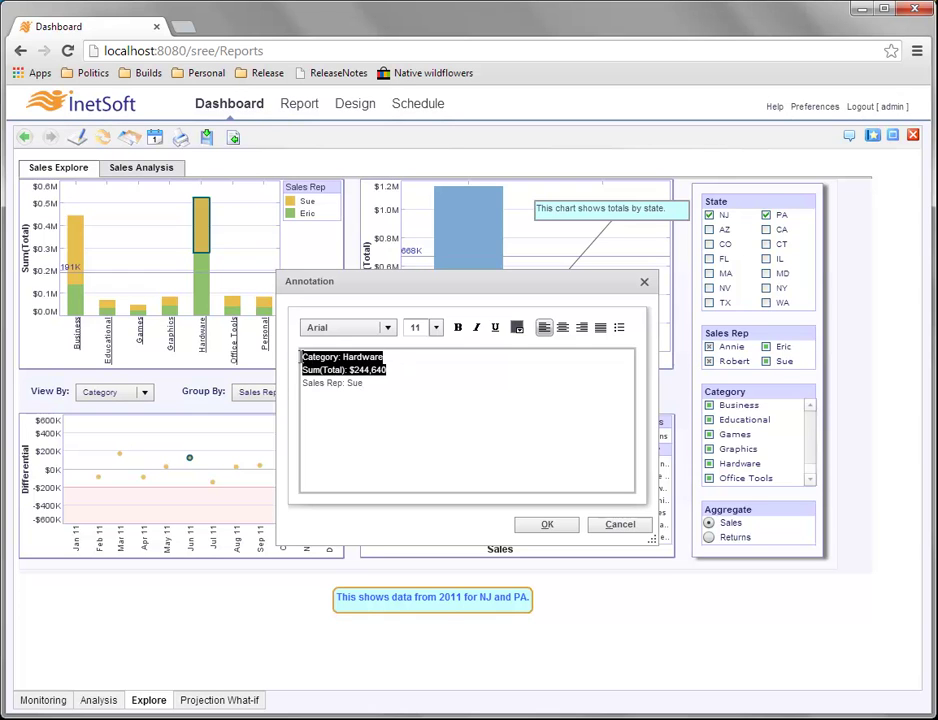
key("BackSpace")
key("Delete")
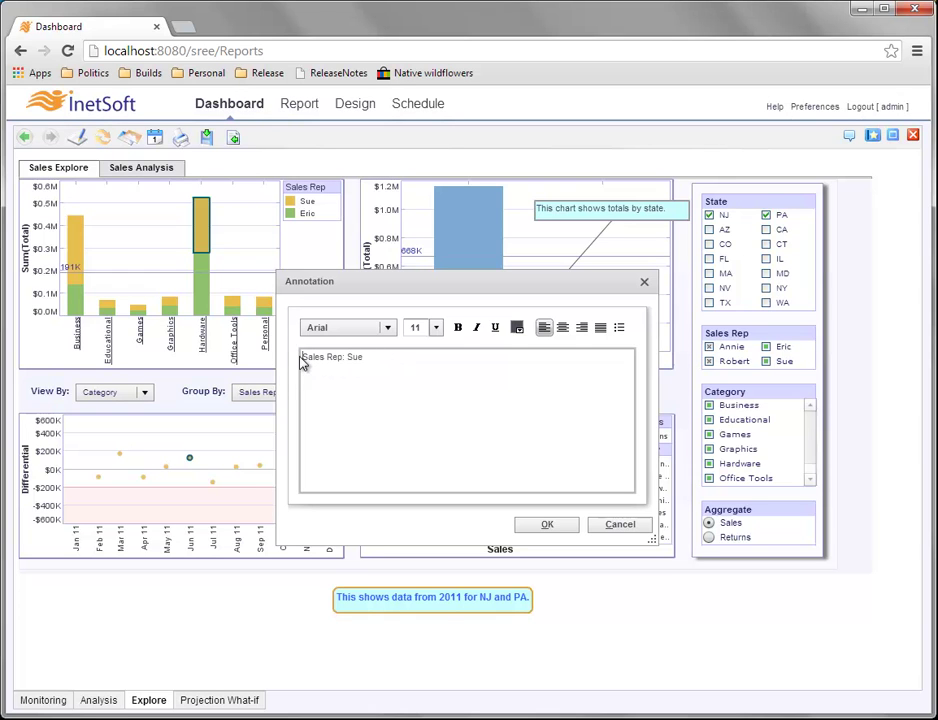
Rewrite the callout text as 'Hardware sales by Sue.' and add it to the bar.
type("Dtaa")
key("BackSpace")
key("BackSpace")
key("BackSpace")
key("BackSpace")
key("BackSpace")
type("Da")
key("BackSpace")
key("BackSpace")
type("Hardware sales by")
key("shift+ctrl+Right")
key("shift+ctrl+Right")
key("BackSpace")
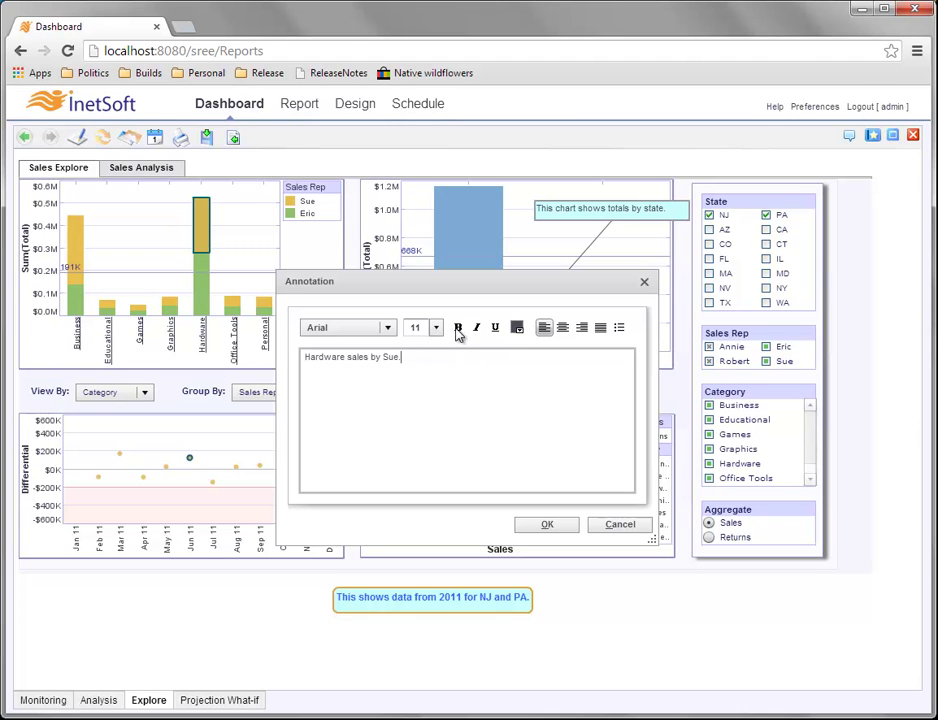
left_click(560, 525)
Move the Hardware callout left of its bar and narrow it so the text wraps onto two lines.
left_click(322, 216)
mouse_move(356, 216)
left_mouse_down()
mouse_move(385, 210)
mouse_move(371, 222)
left_mouse_up()
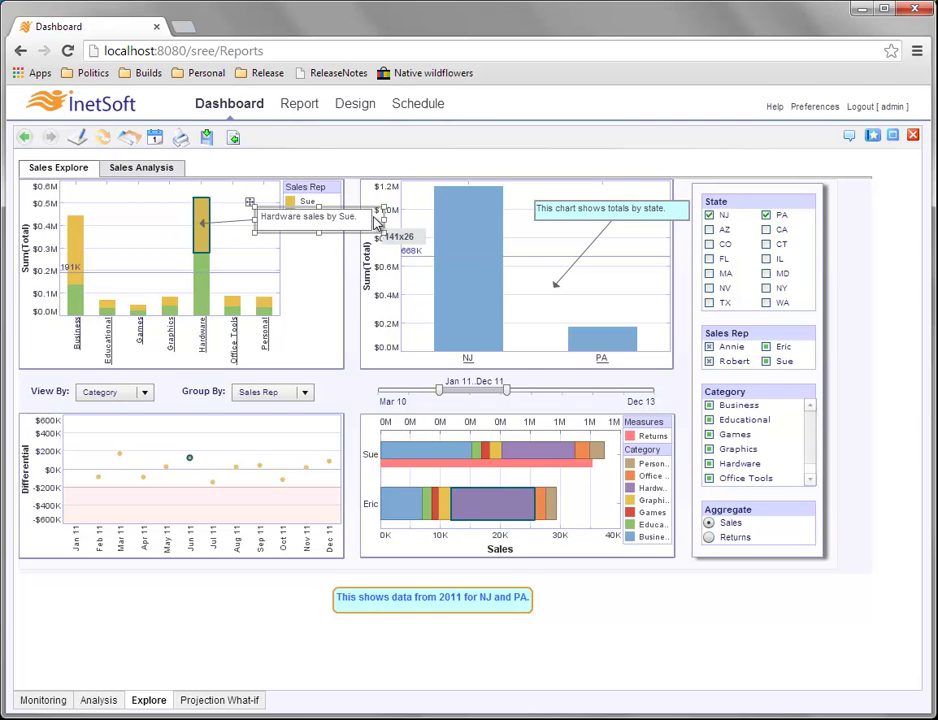
left_click_drag(314, 207, 150, 188)
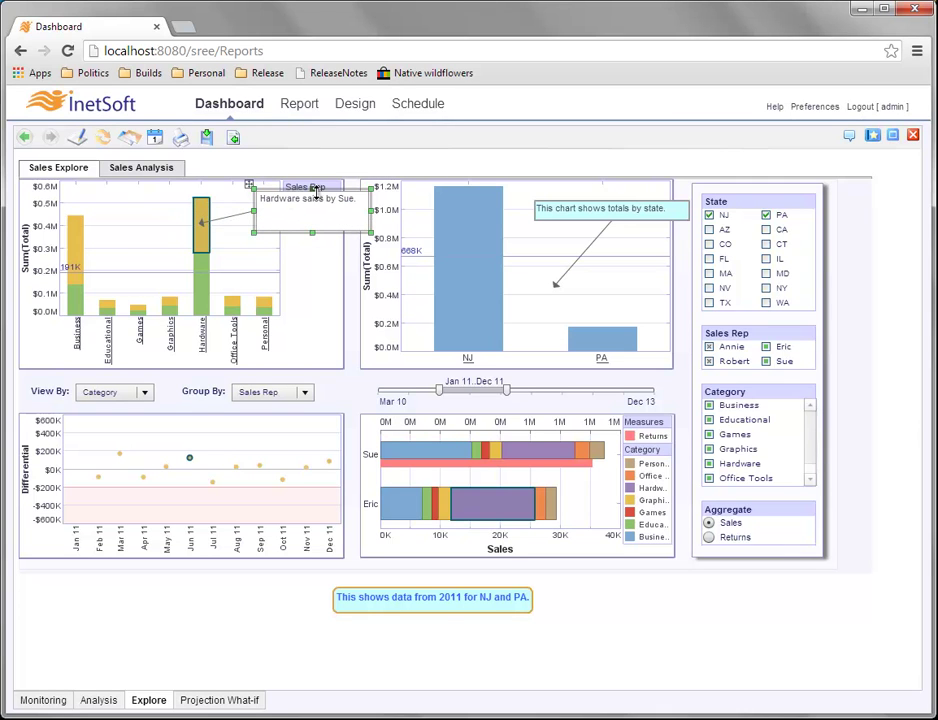
left_click_drag(314, 188, 308, 212)
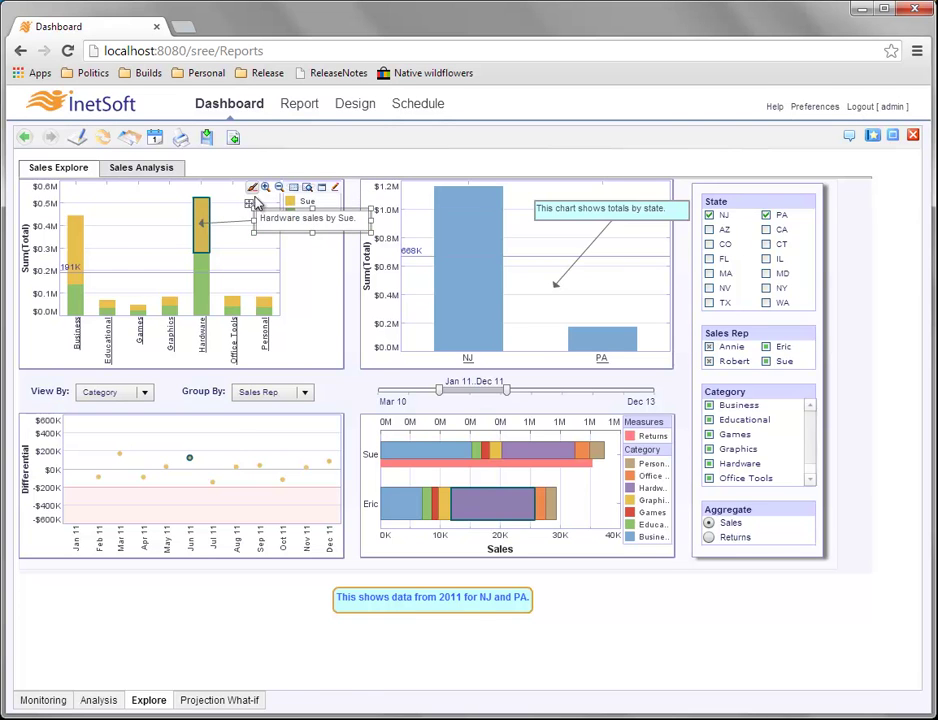
left_click_drag(247, 205, 100, 188)
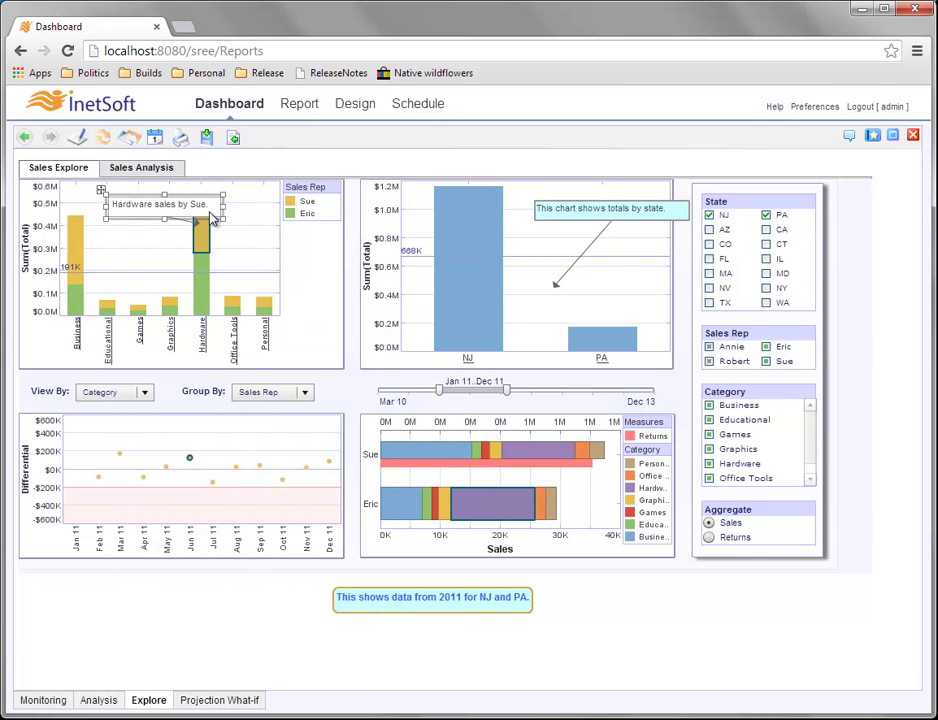
left_click_drag(193, 205, 140, 232)
Give the Hardware callout a thicker border line and choose a light blue fill.
right_click(166, 207)
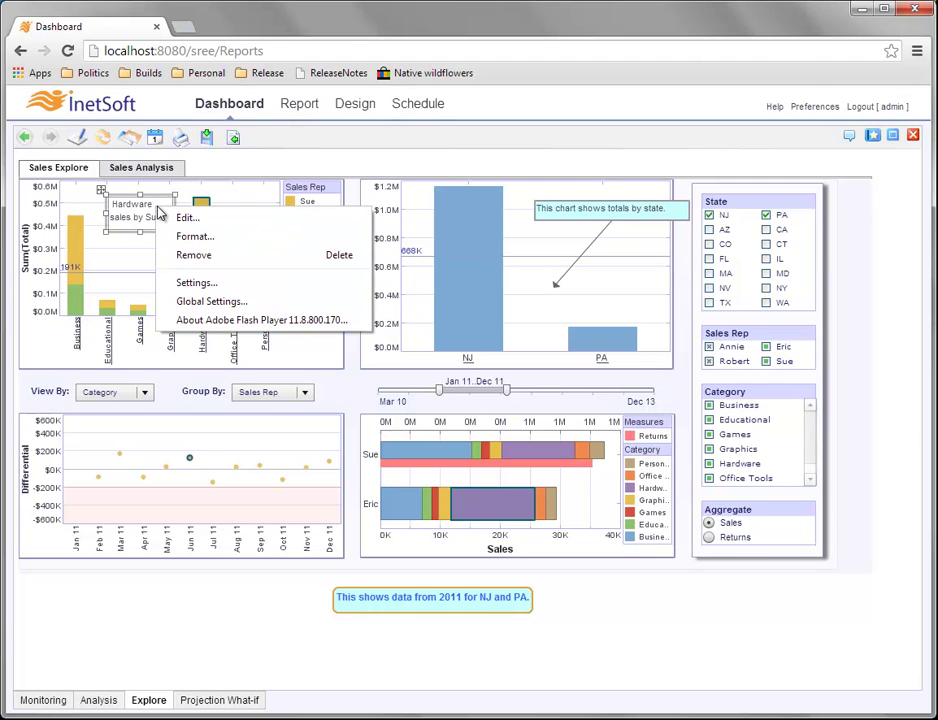
left_click(228, 245)
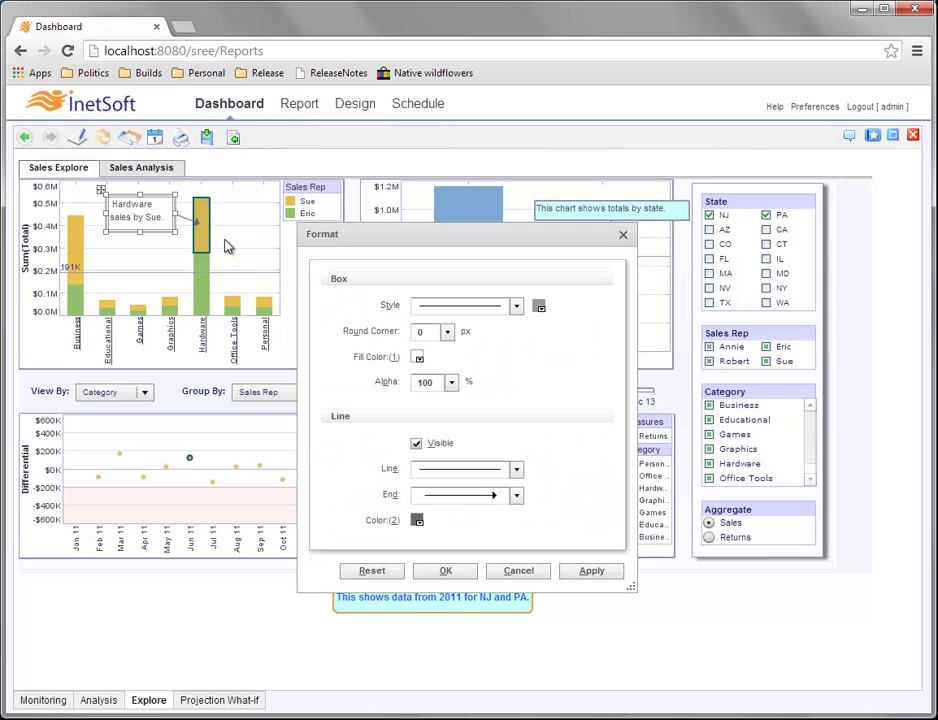
left_click(505, 306)
left_click(487, 343)
left_click(418, 358)
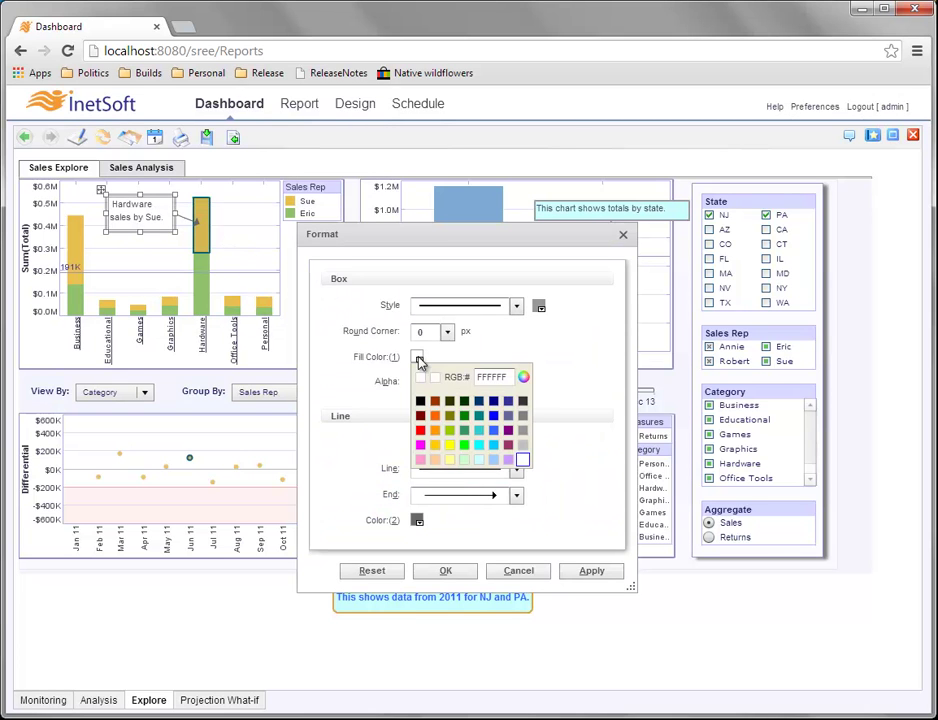
left_click(479, 460)
left_click(461, 566)
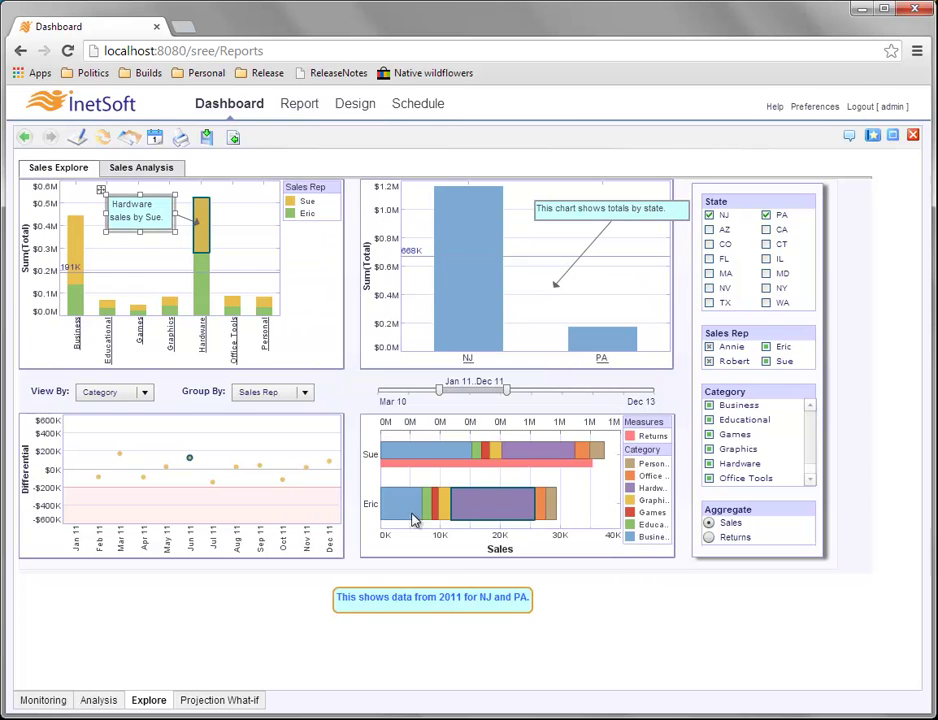
mouse_move(234, 240)
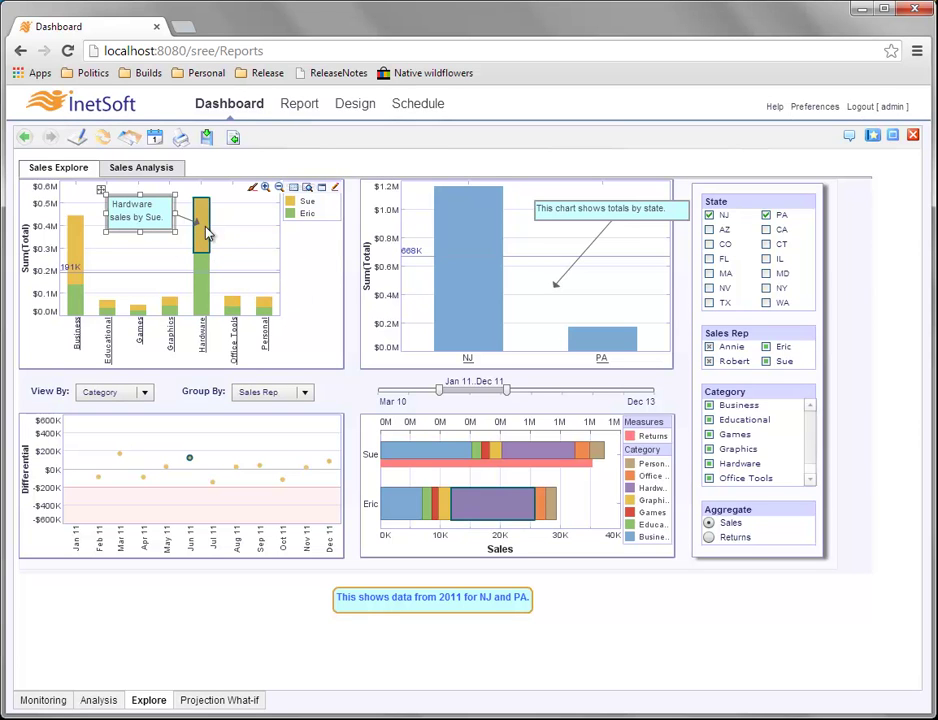
mouse_move(205, 234)
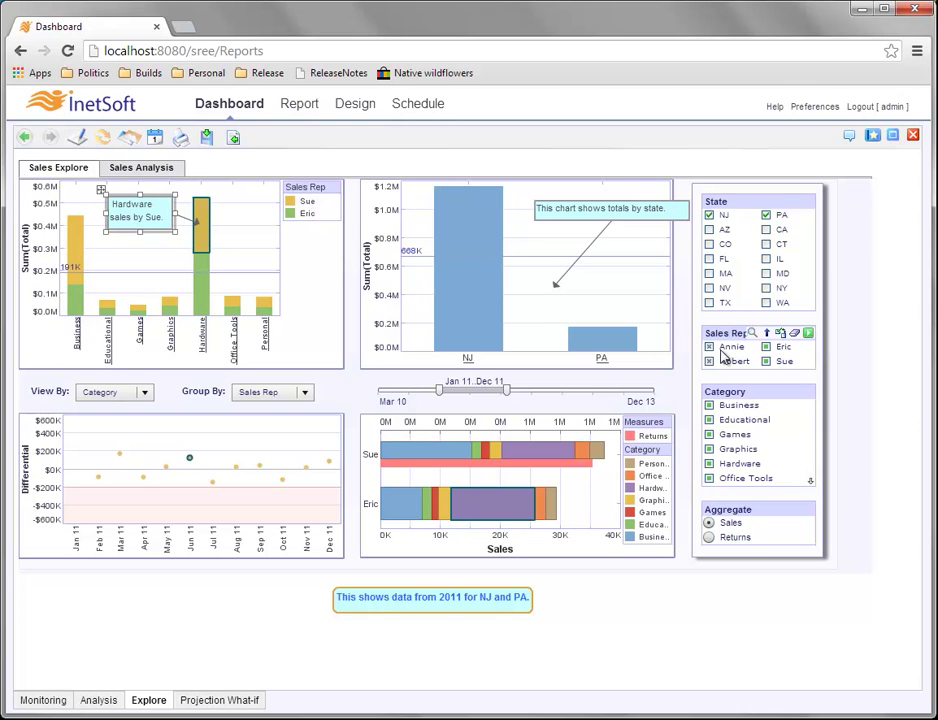
left_click(767, 349)
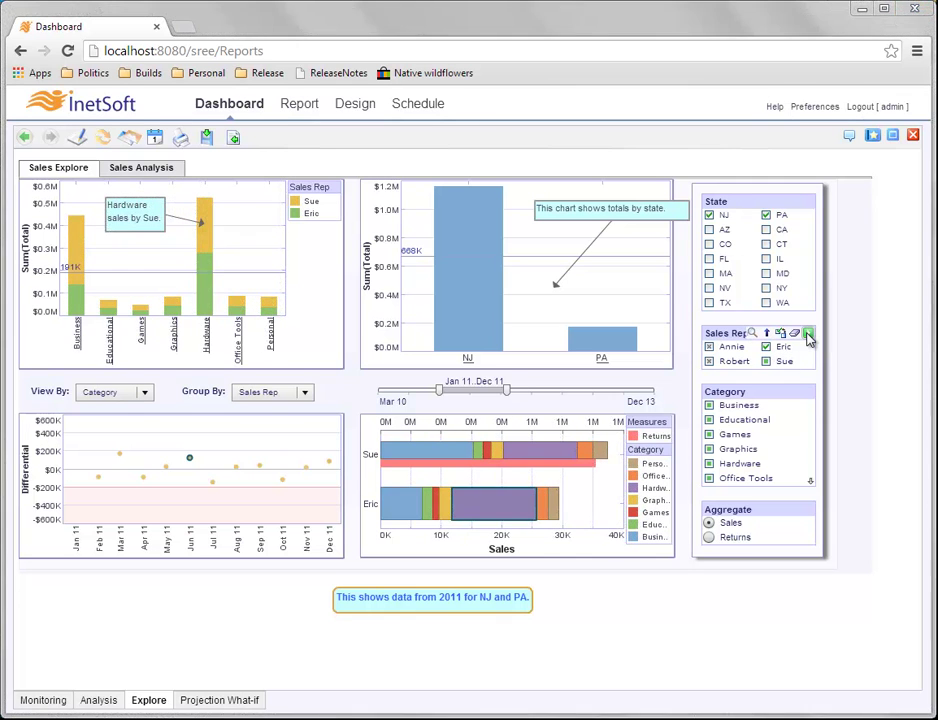
left_click(808, 335)
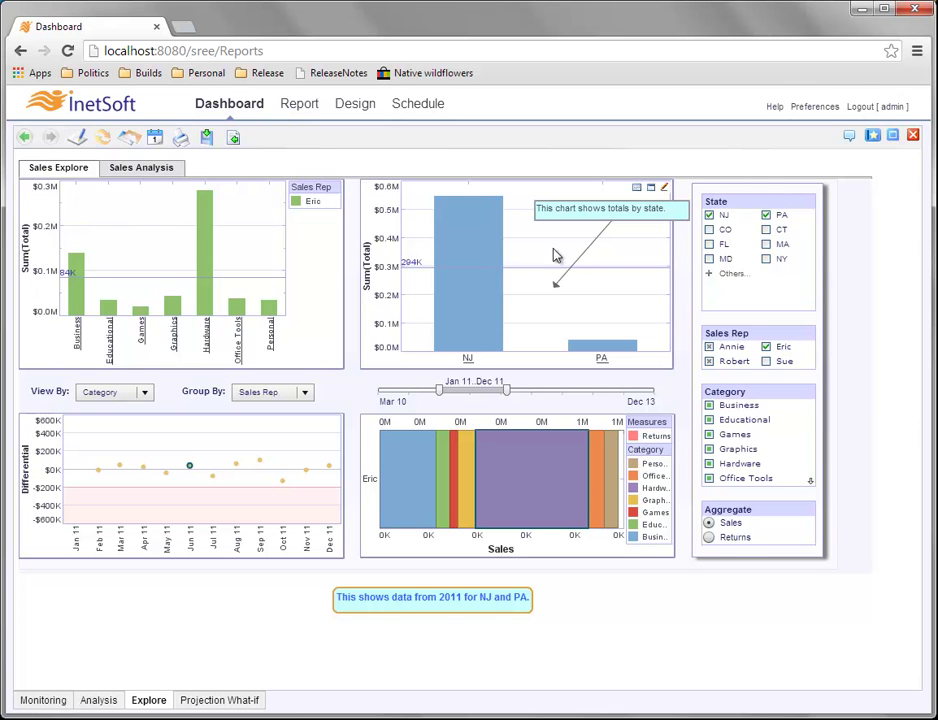
left_click(767, 362)
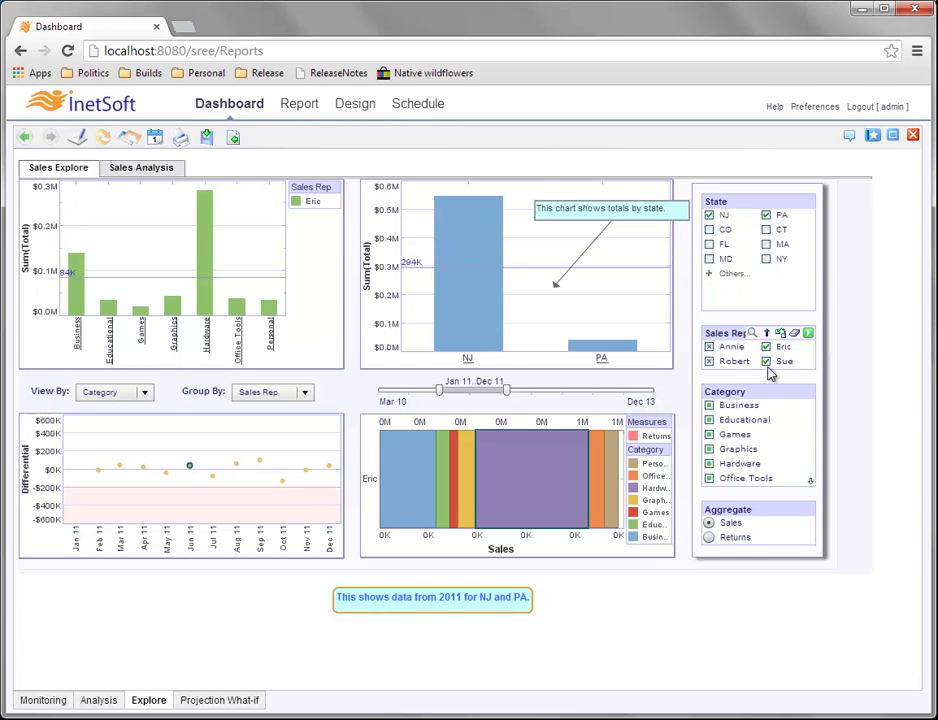
left_click(809, 334)
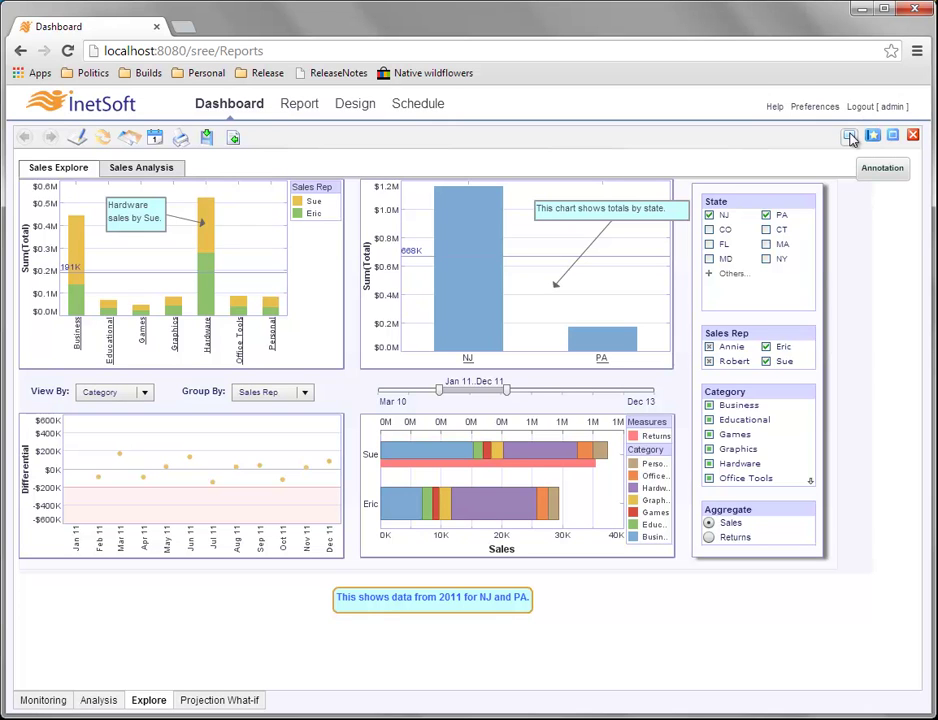
left_click(851, 138)
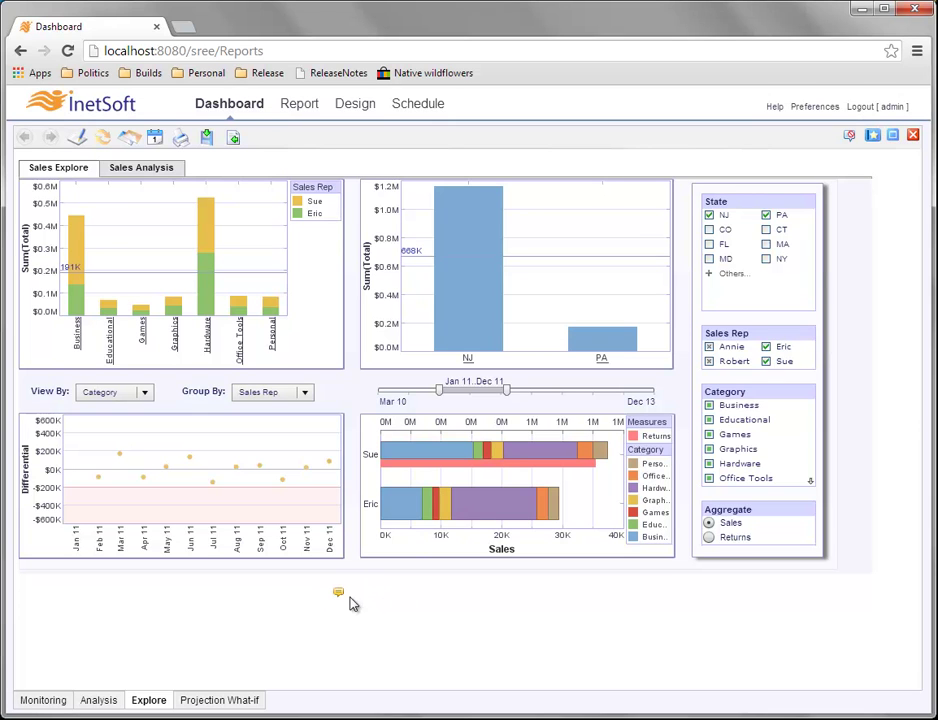
mouse_move(585, 210)
mouse_move(270, 230)
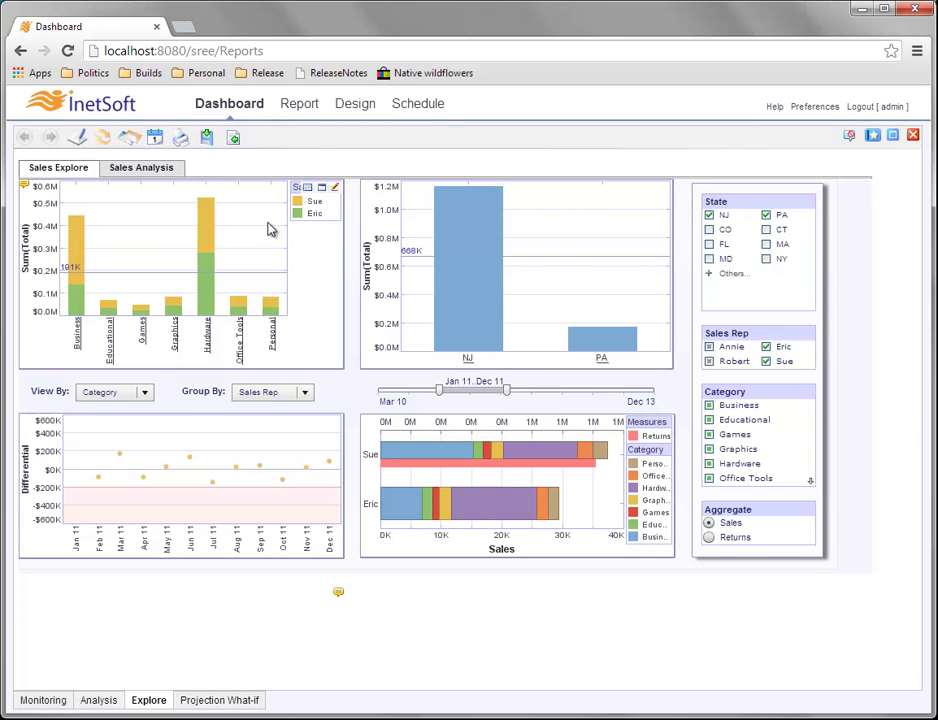
mouse_move(364, 190)
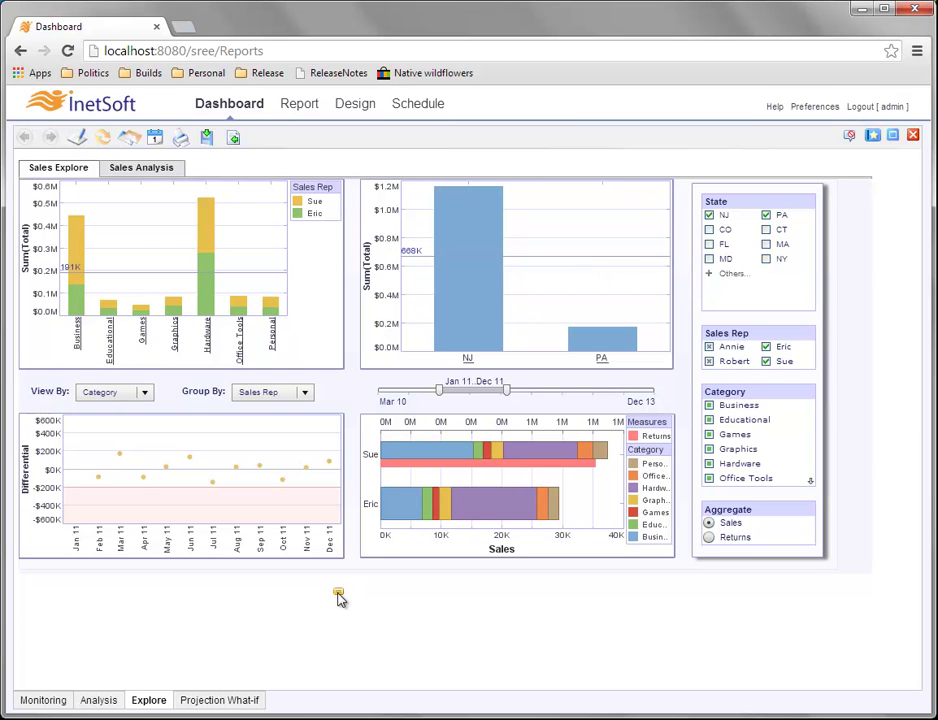
mouse_move(340, 596)
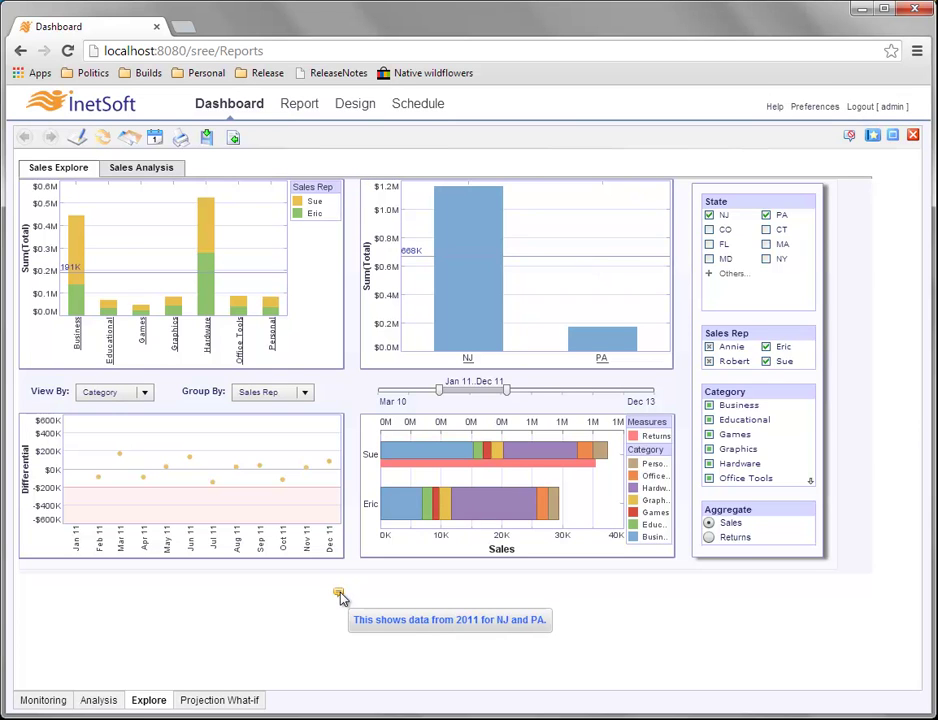
left_click(340, 596)
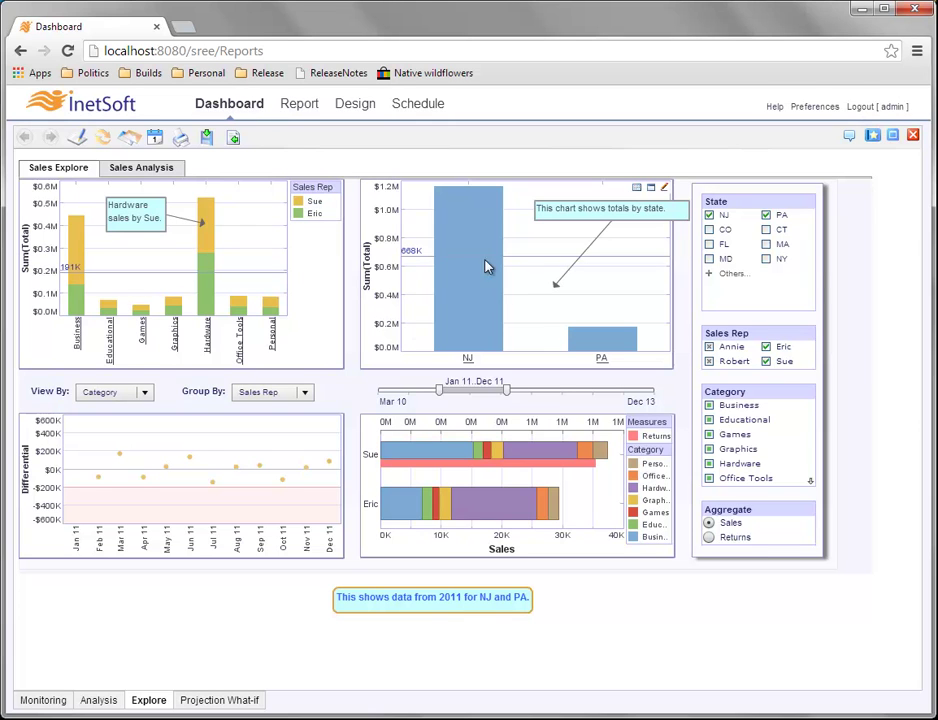
Save the annotated view into the NJ and PA bookmark, then load the (Home) bookmark.
left_click(873, 138)
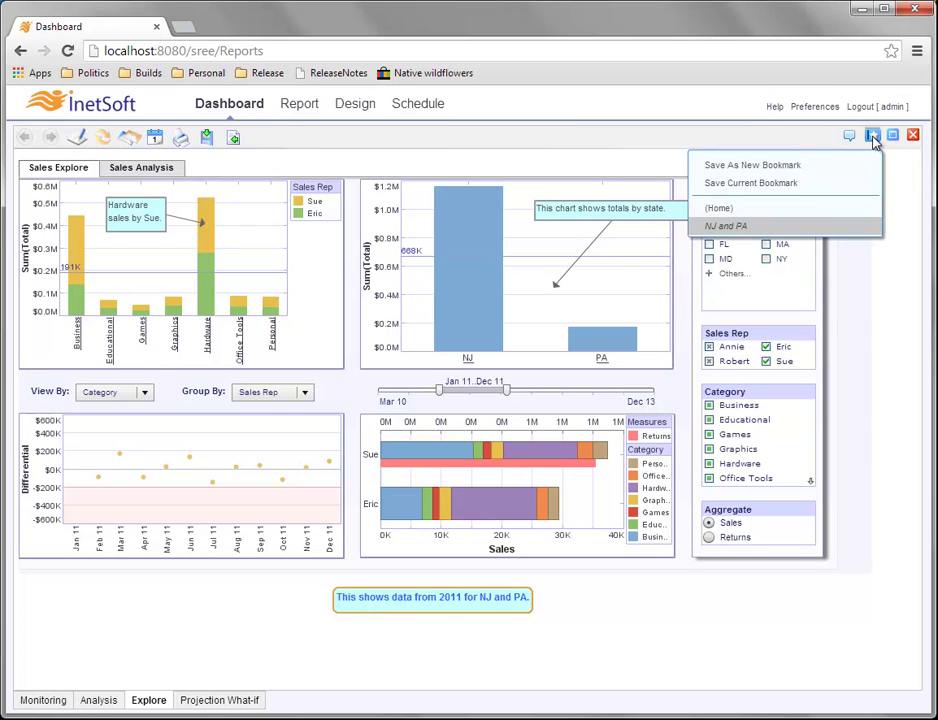
left_click(844, 183)
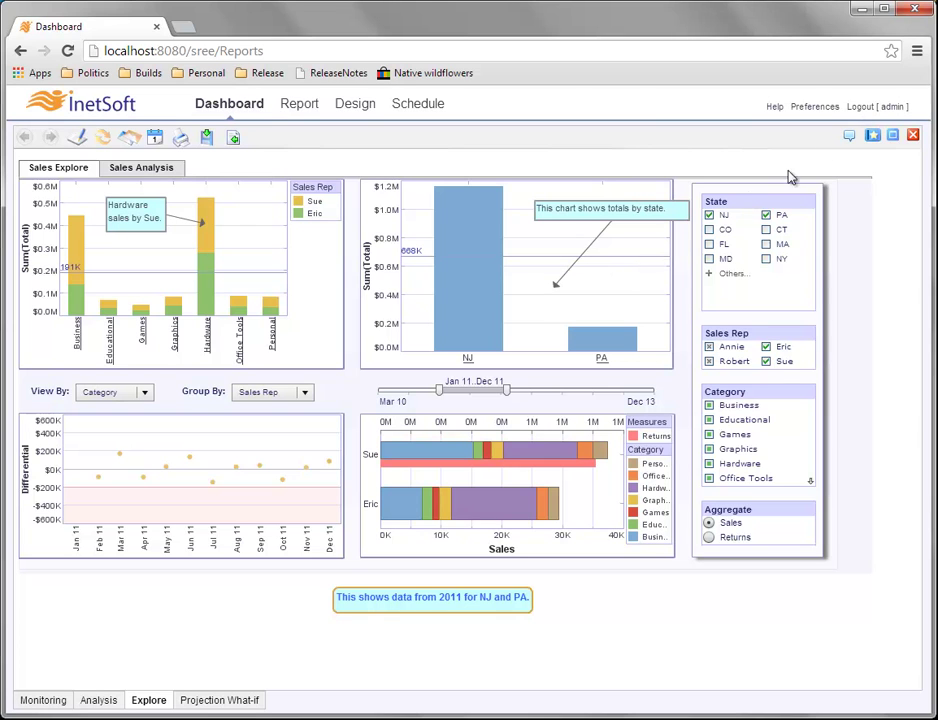
left_click(873, 136)
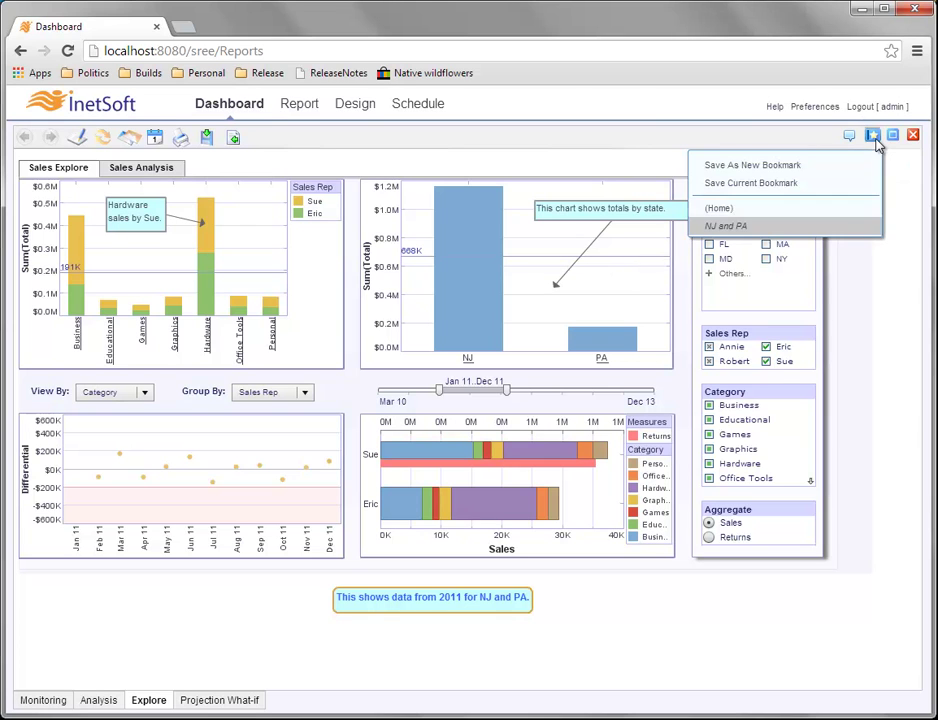
left_click(786, 208)
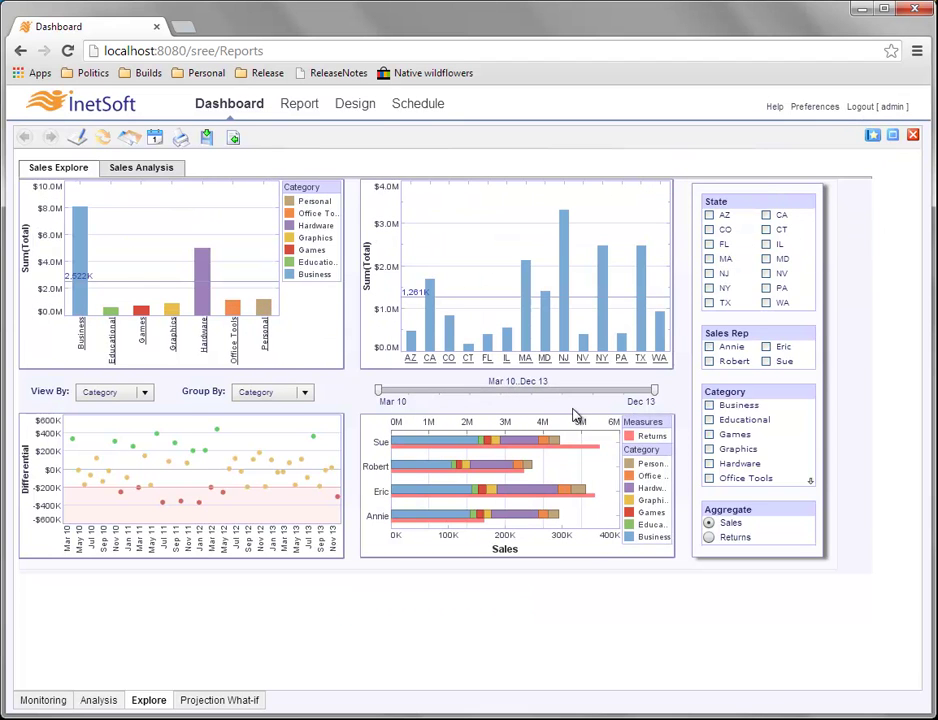
Reload the NJ and PA bookmark from the bookmark list.
mouse_move(471, 310)
left_click(872, 135)
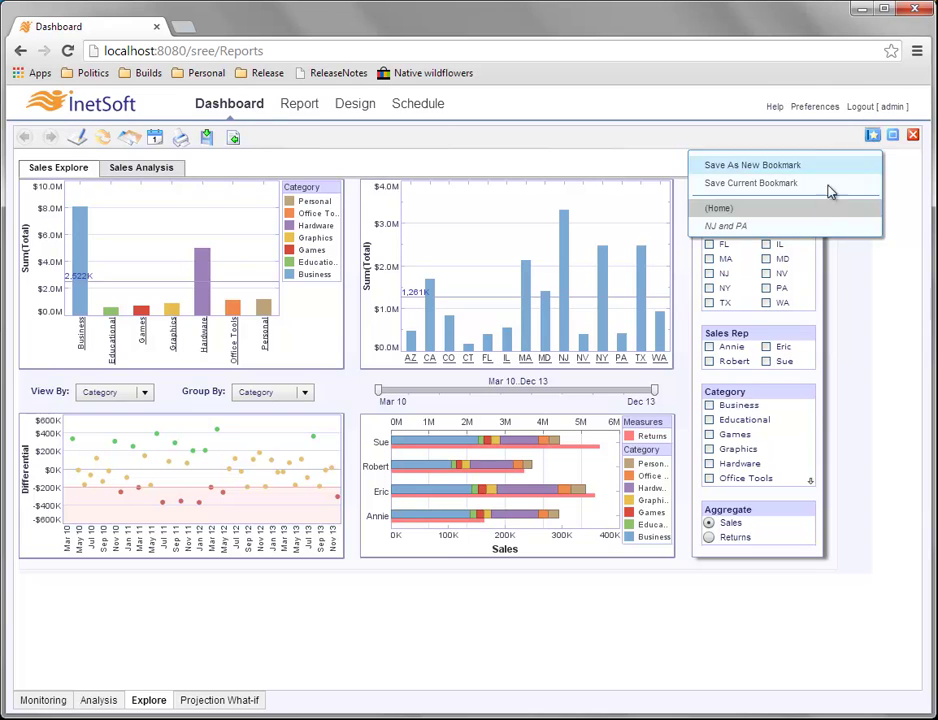
left_click(770, 231)
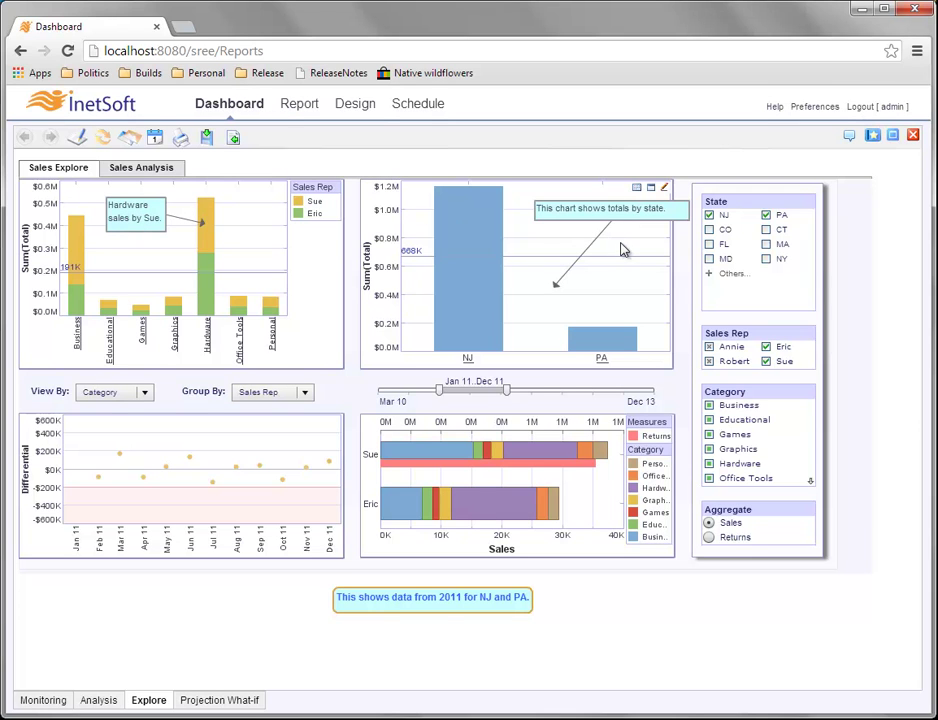
left_click(849, 137)
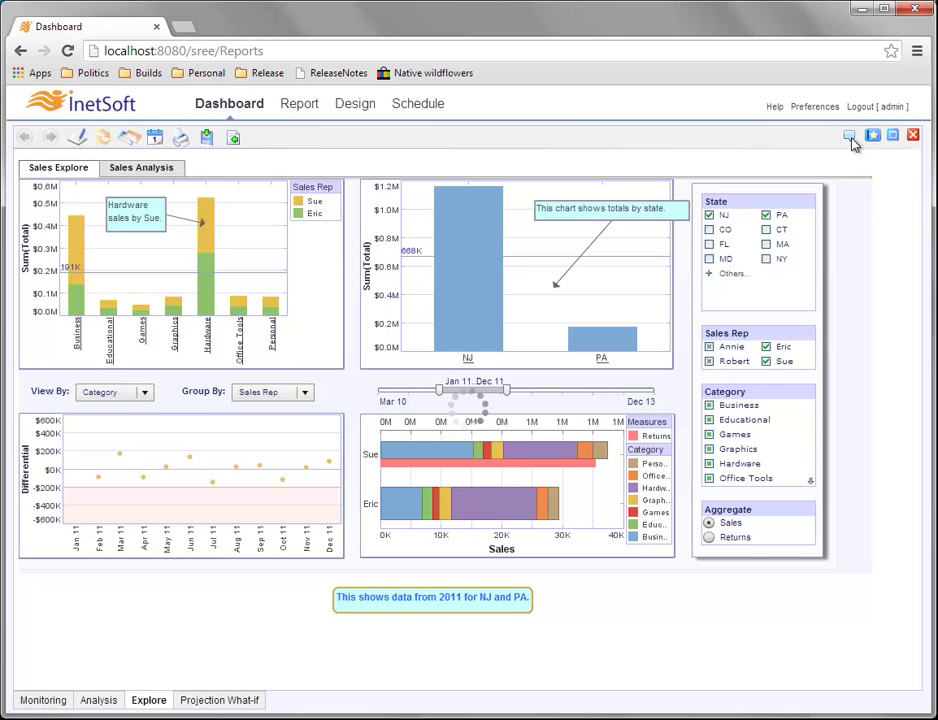
left_click(850, 138)
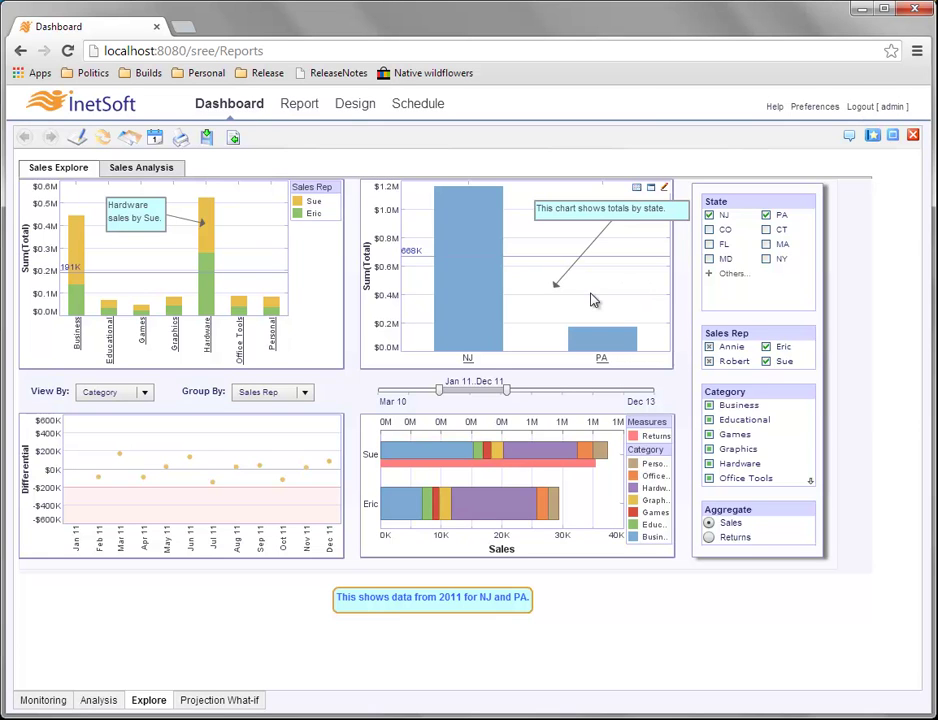
Load the (Home) bookmark to show every state and all four sales reps over Mar 10–Dec 13.
left_click(874, 143)
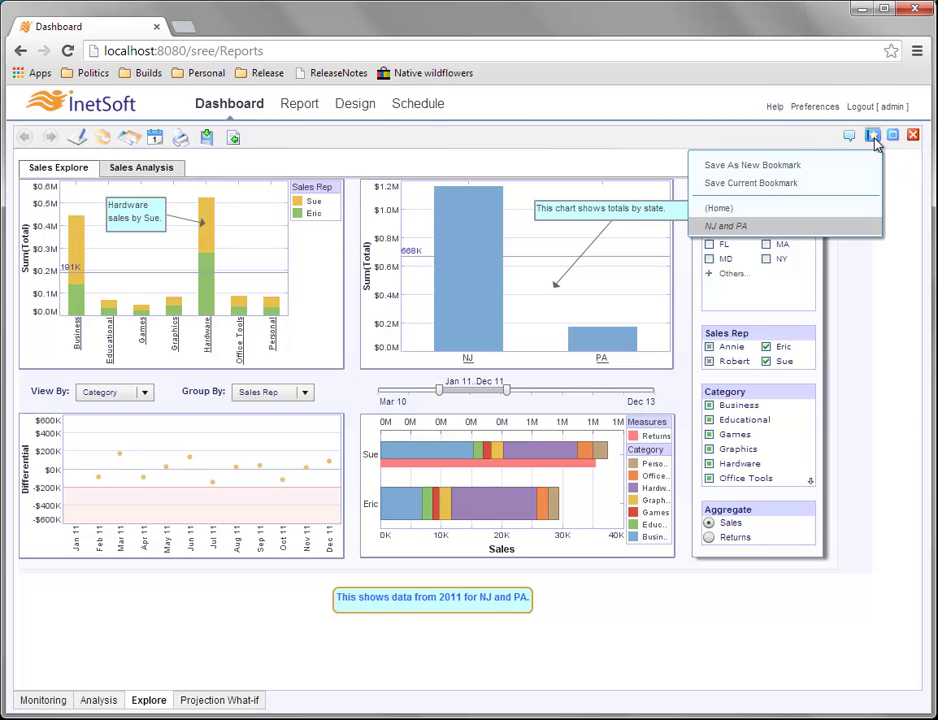
left_click(767, 215)
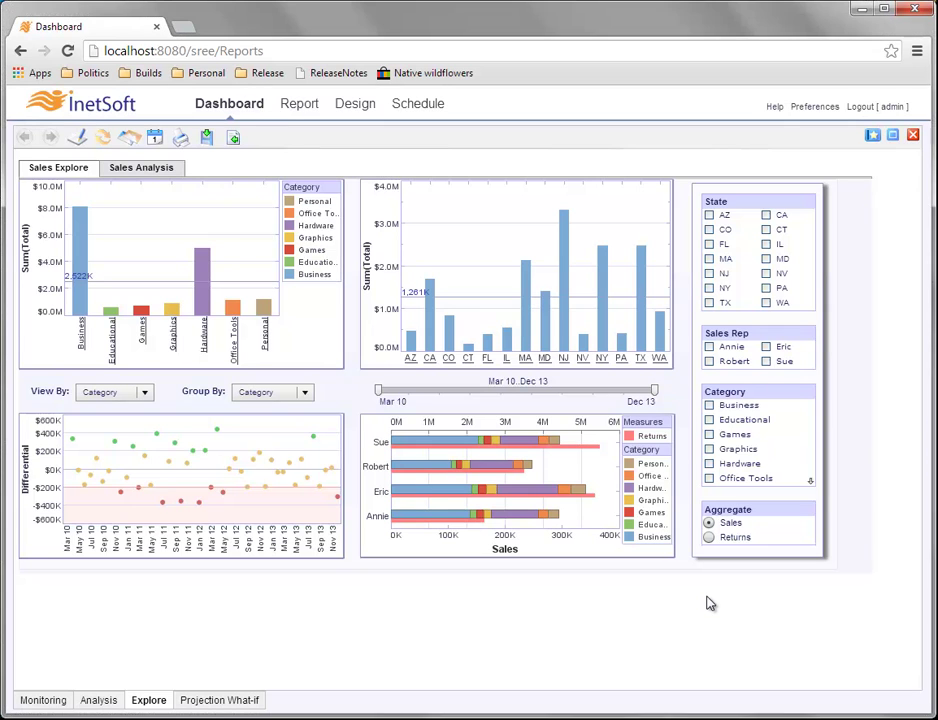
mouse_move(563, 243)
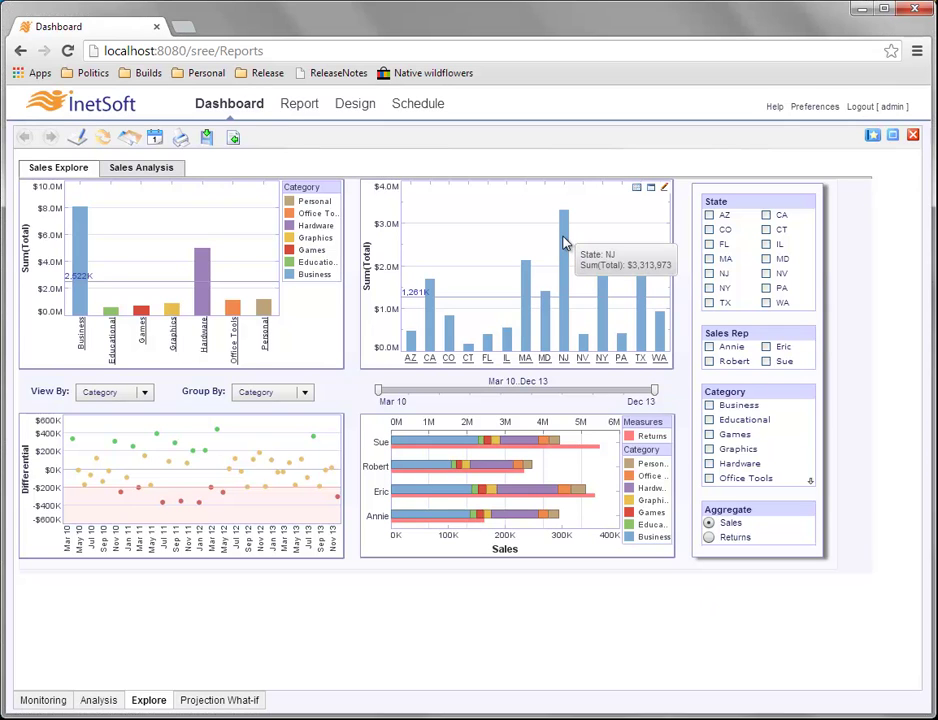
mouse_move(528, 266)
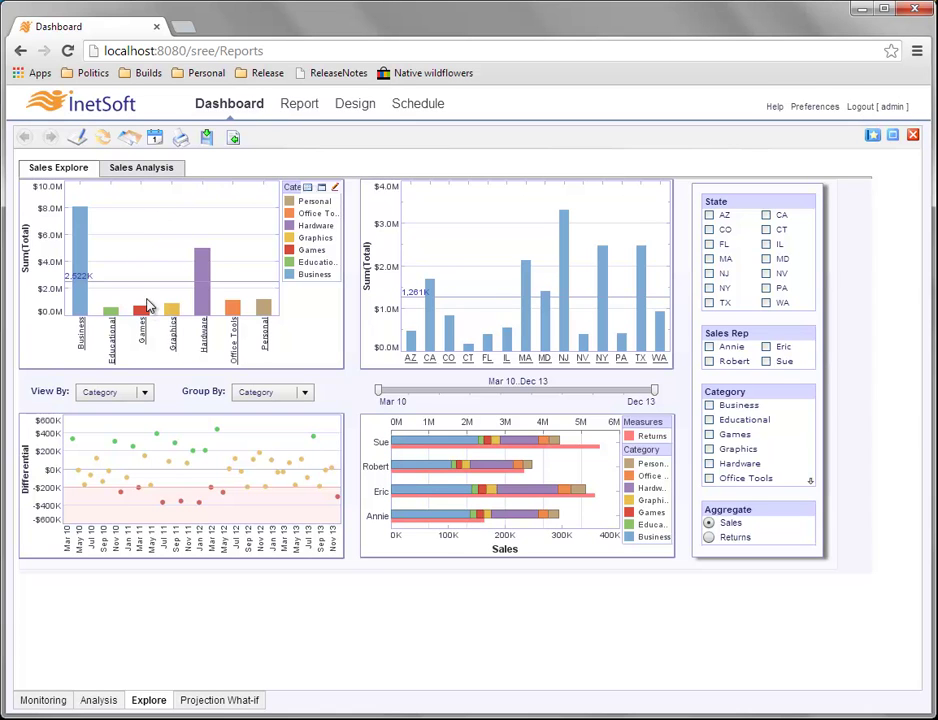
mouse_move(147, 313)
mouse_move(202, 266)
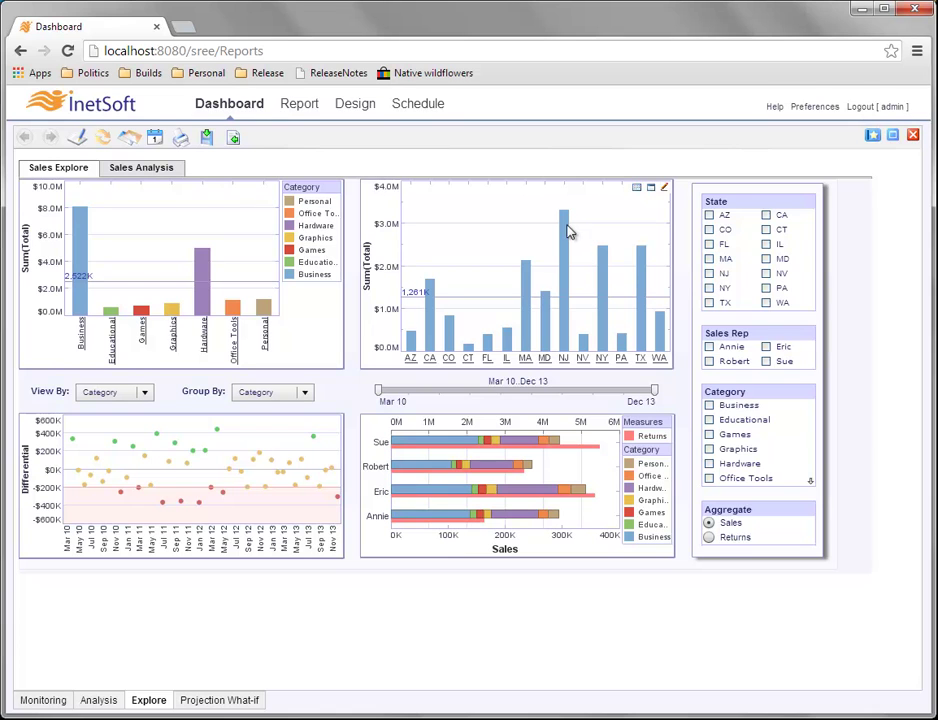
Select the NJ, MA, NY and PA state bars, then click empty chart space to deselect them.
mouse_move(565, 247)
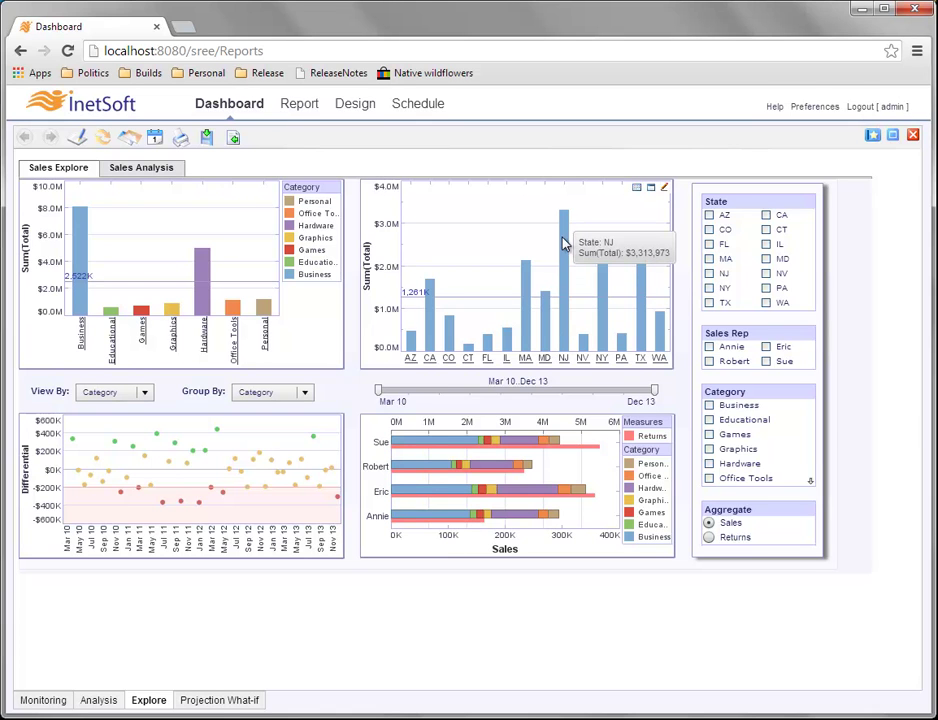
left_click(566, 244)
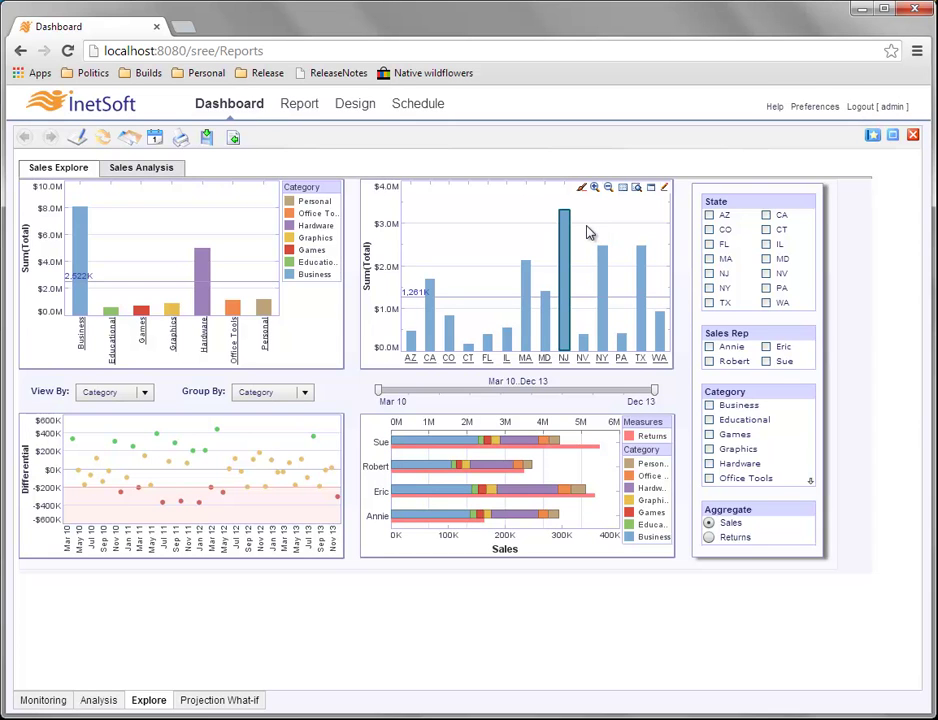
mouse_move(570, 245)
left_click(528, 280, "ctrl")
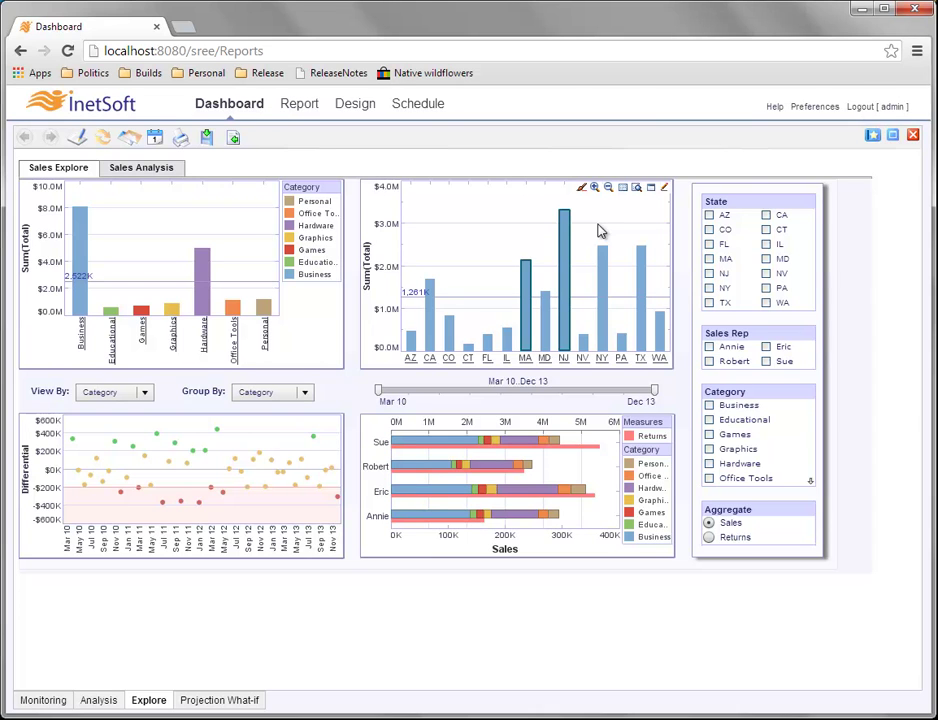
left_click(604, 268, "ctrl")
left_click(621, 342, "ctrl")
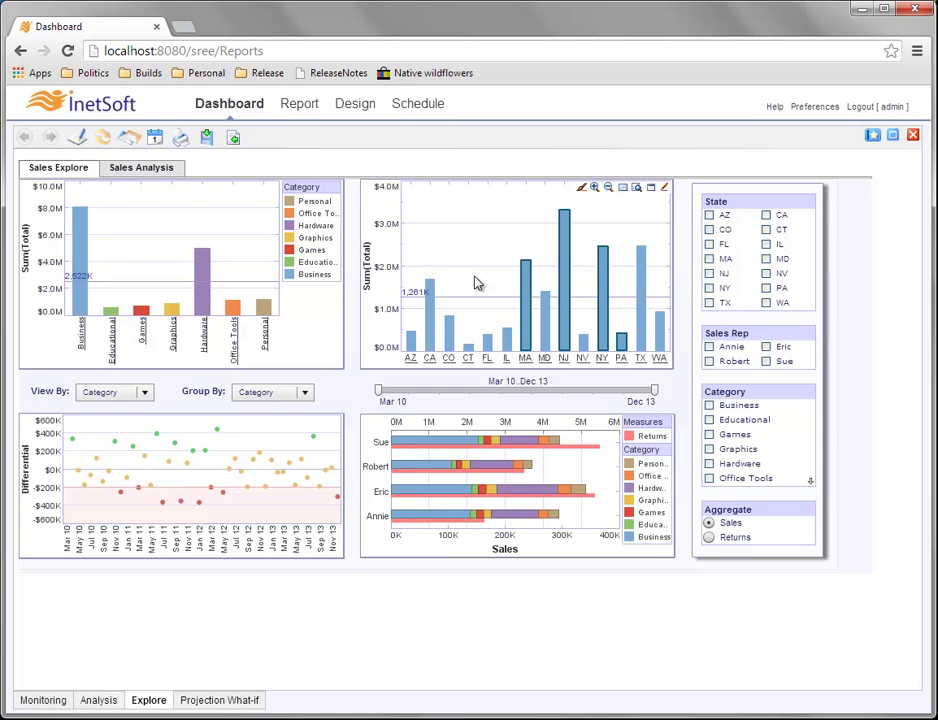
left_click(510, 240)
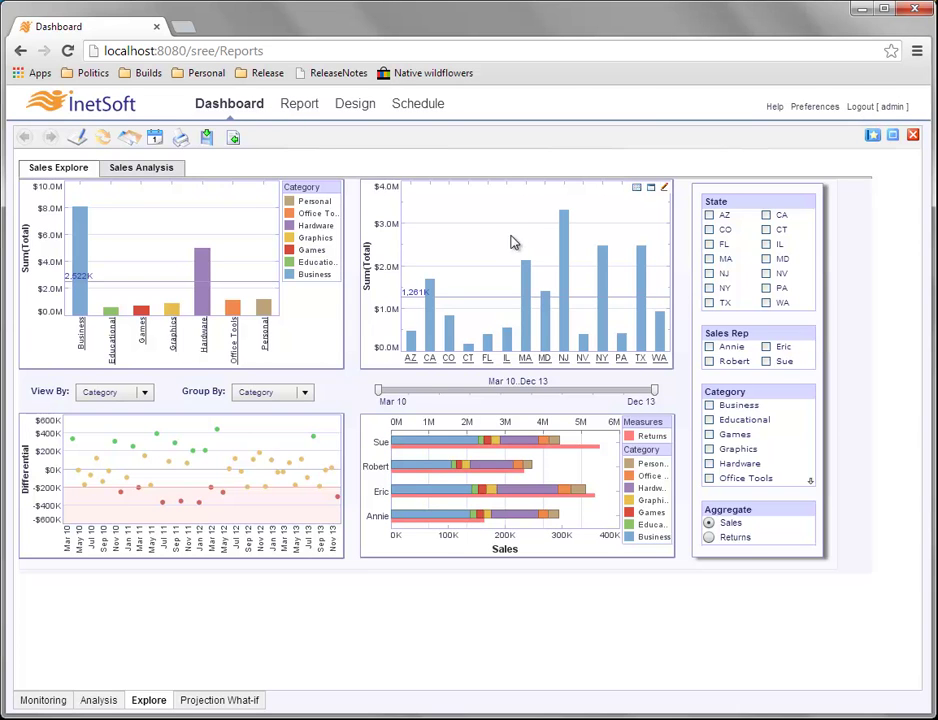
Rubber-band select several state bars, clear that selection, then pick only the NJ bar.
mouse_move(507, 228)
left_mouse_down()
mouse_move(603, 310)
mouse_move(617, 350)
left_mouse_up()
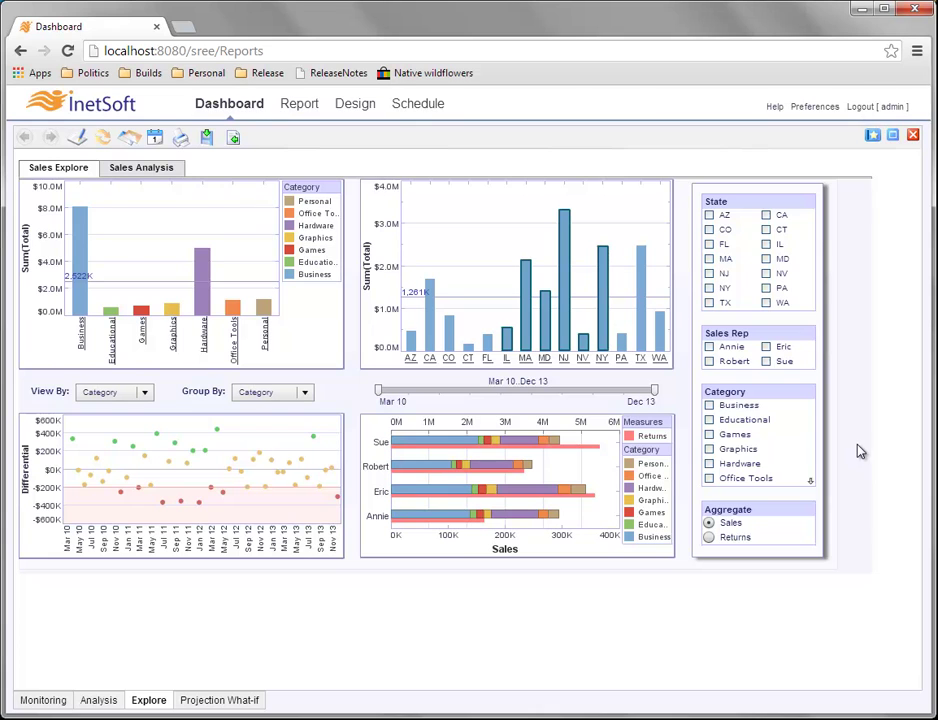
left_click(505, 230)
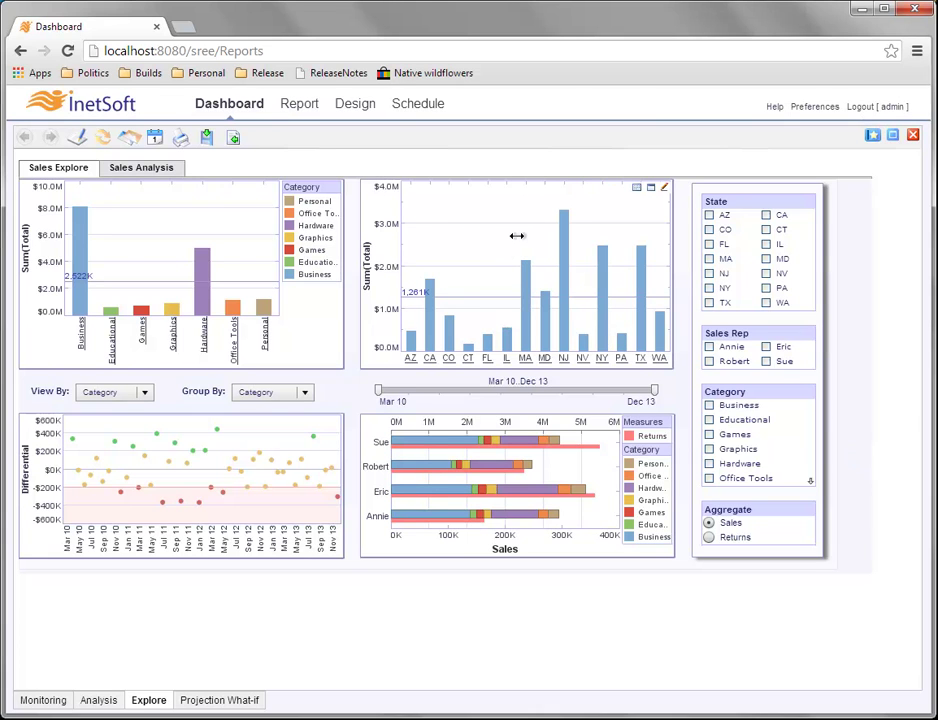
left_click(565, 261)
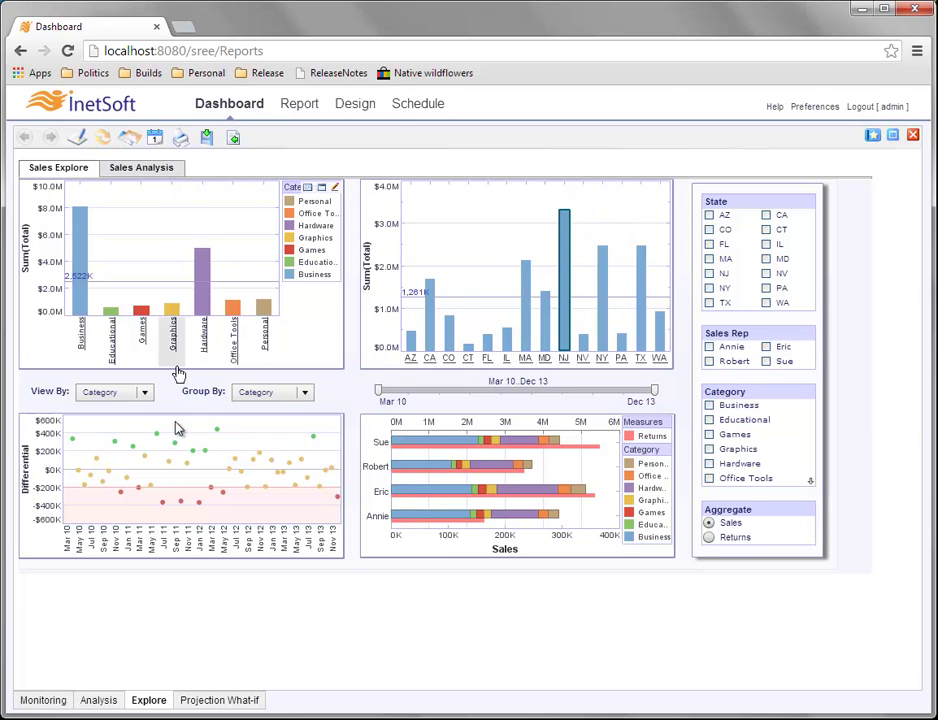
Brush the selected NJ bar so New Jersey's sales turn red on every chart.
mouse_move(551, 468)
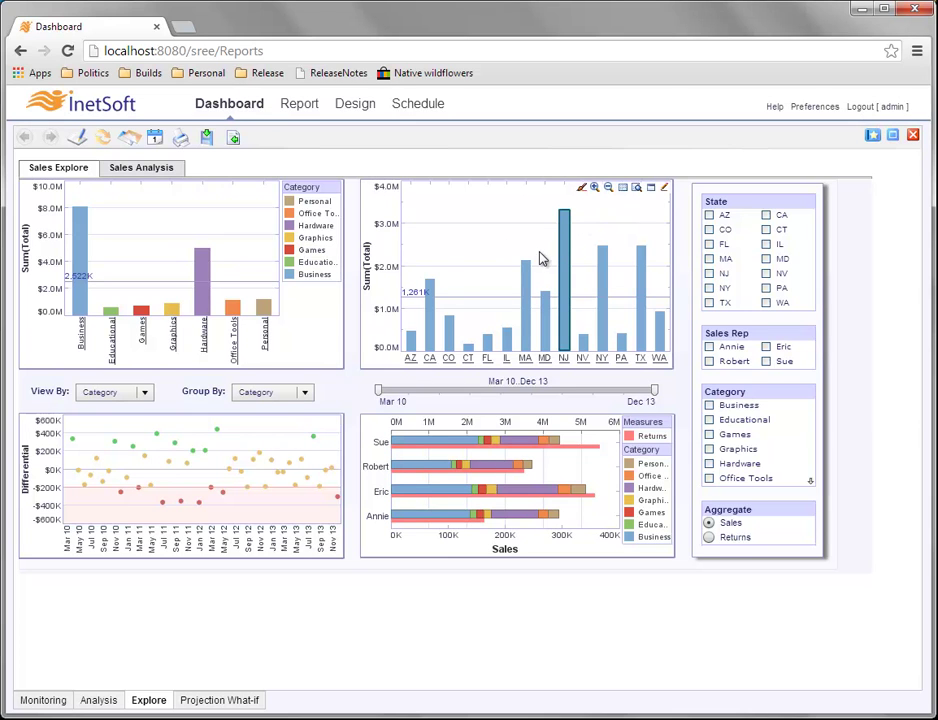
mouse_move(569, 265)
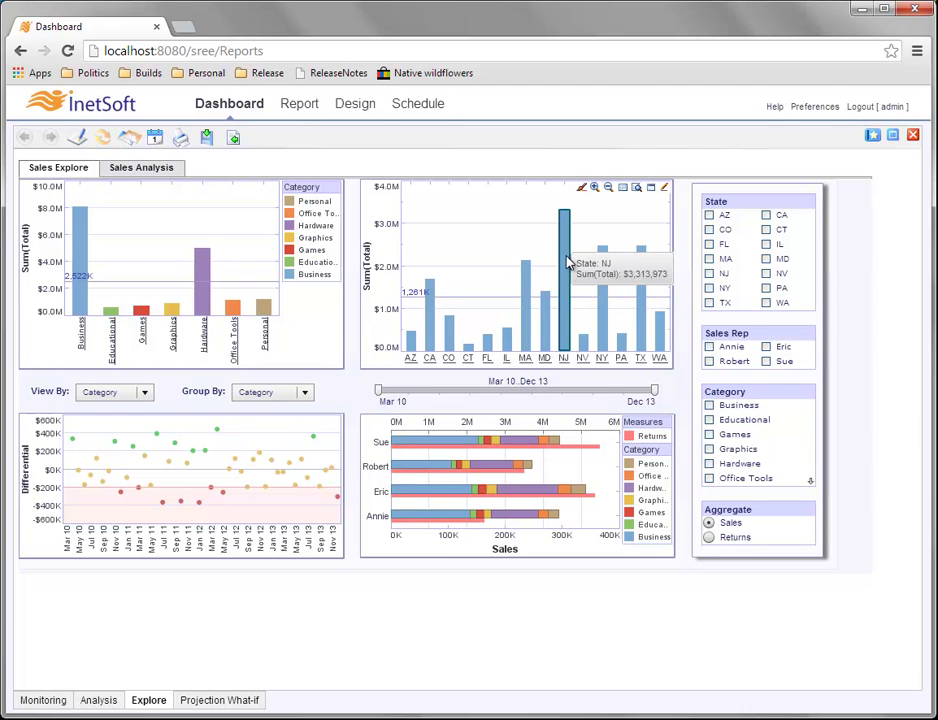
left_click(583, 190)
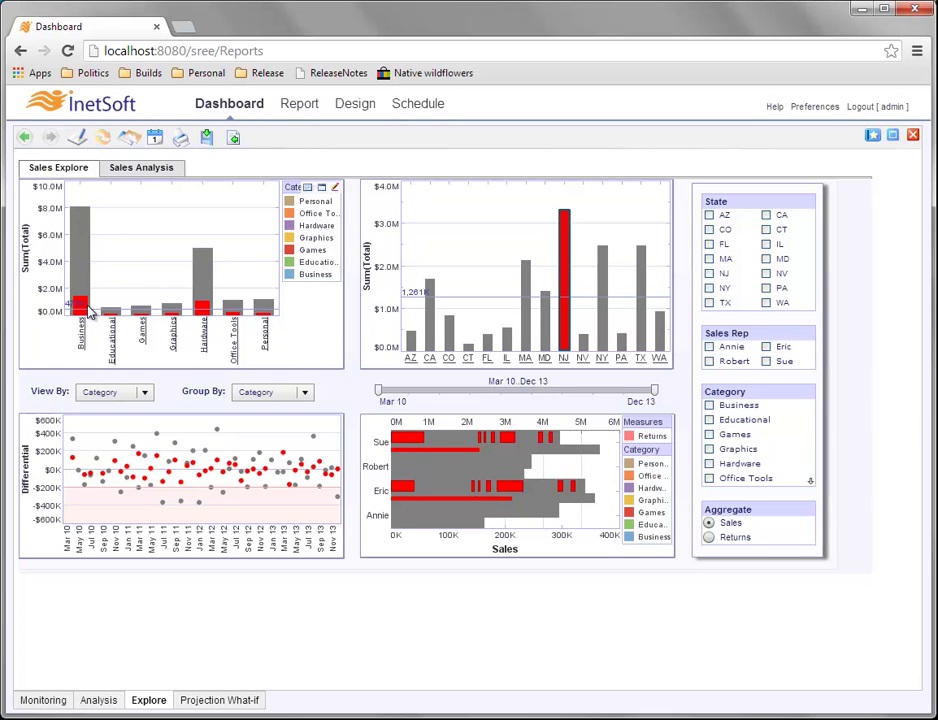
mouse_move(86, 313)
mouse_move(203, 315)
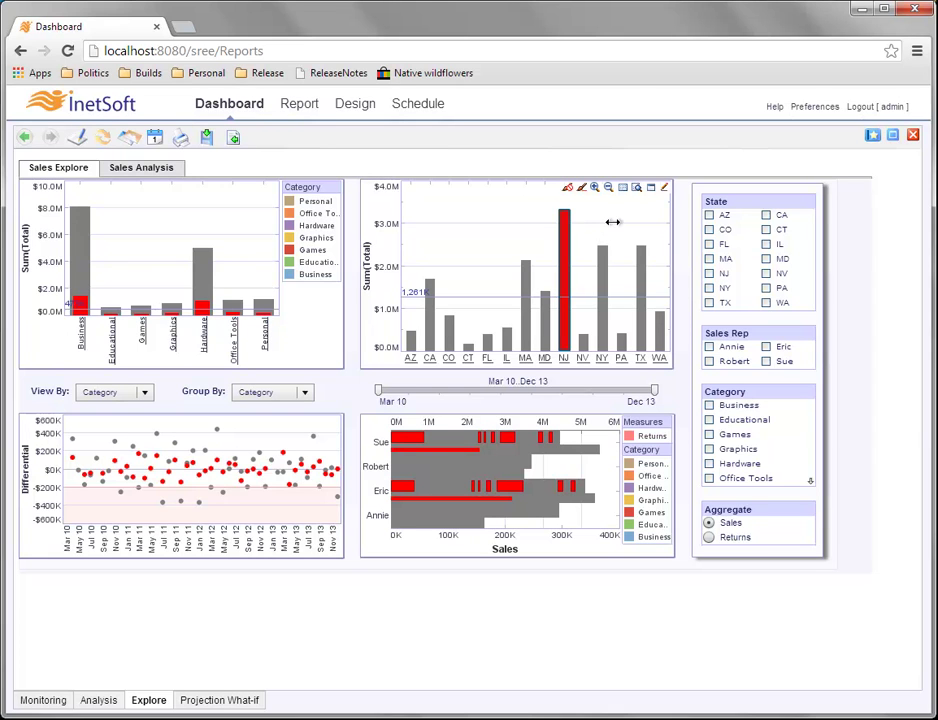
Clear NJ's brushing and add the MA and PA bars to the NJ selection.
left_click(569, 189)
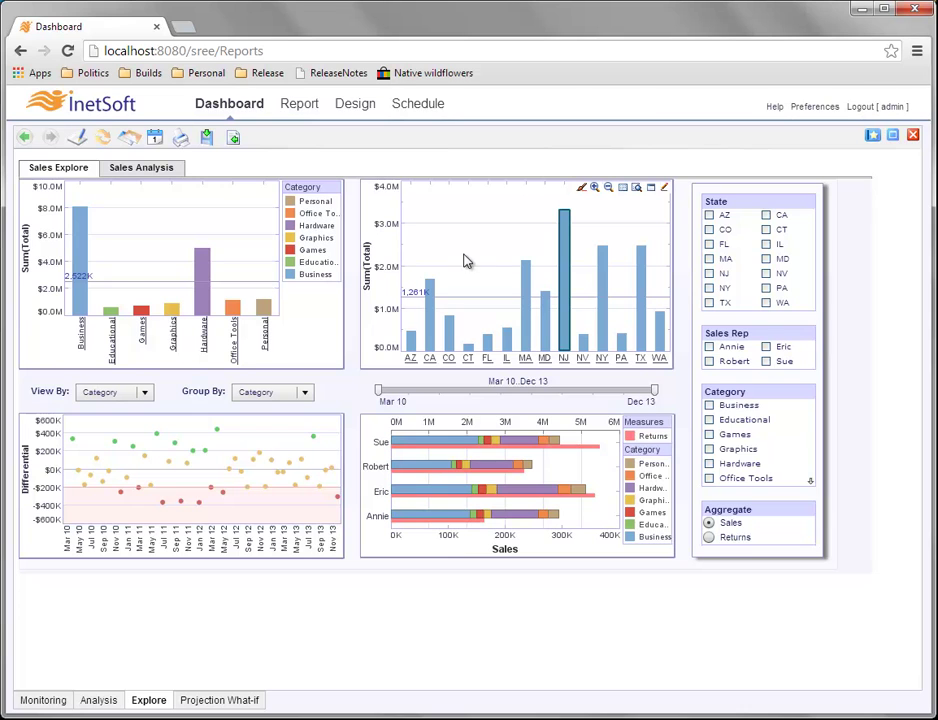
mouse_move(563, 251)
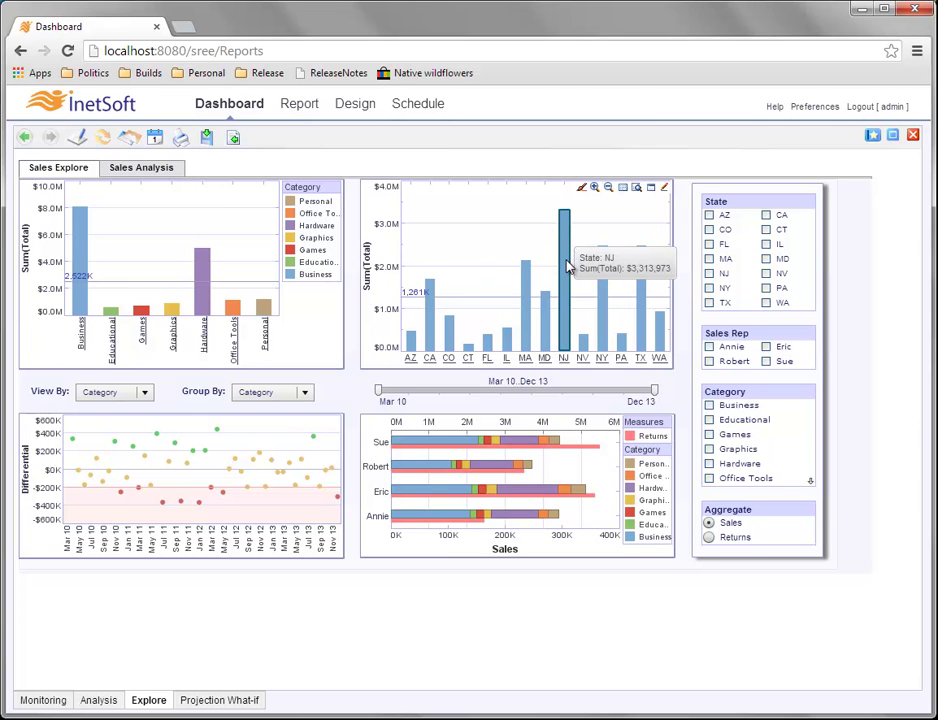
left_click(527, 300, "ctrl")
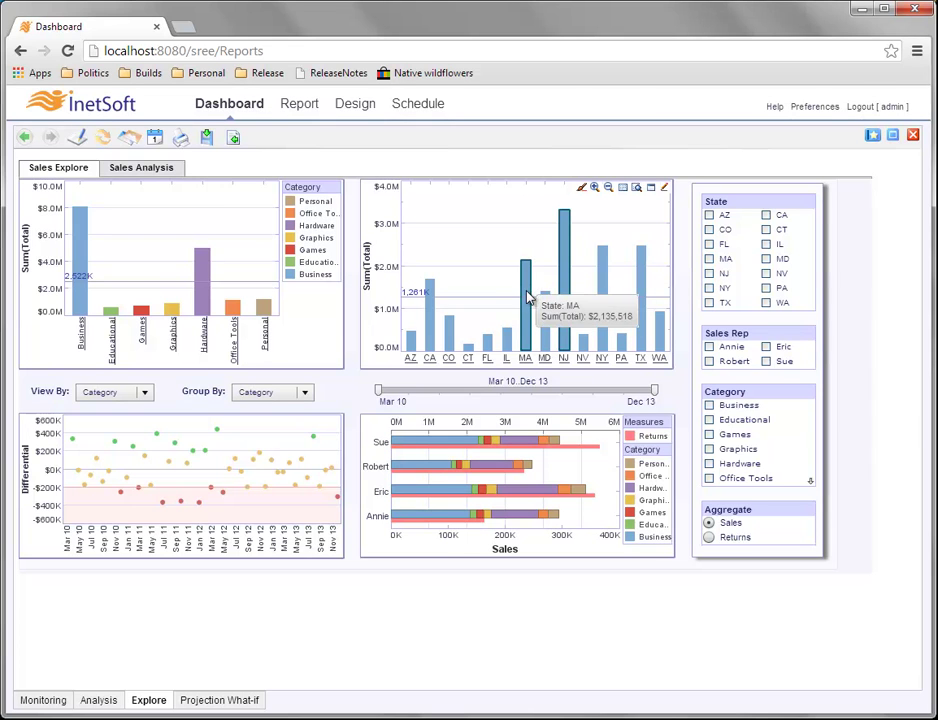
left_click(621, 344, "ctrl")
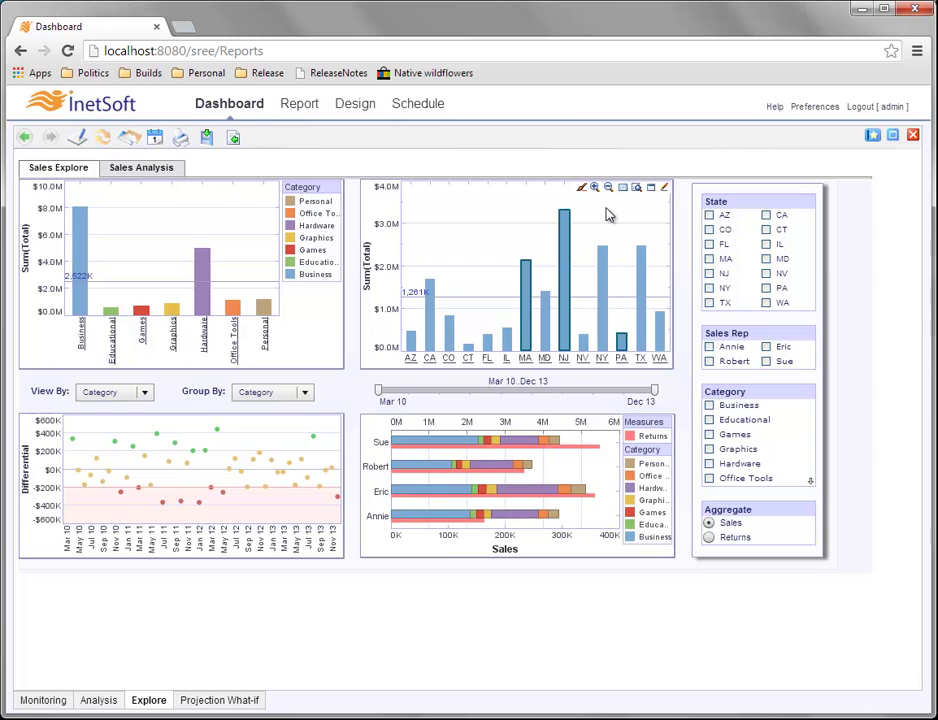
Brush MA, NJ and PA across all charts, then clear the red highlighting.
left_click(582, 189)
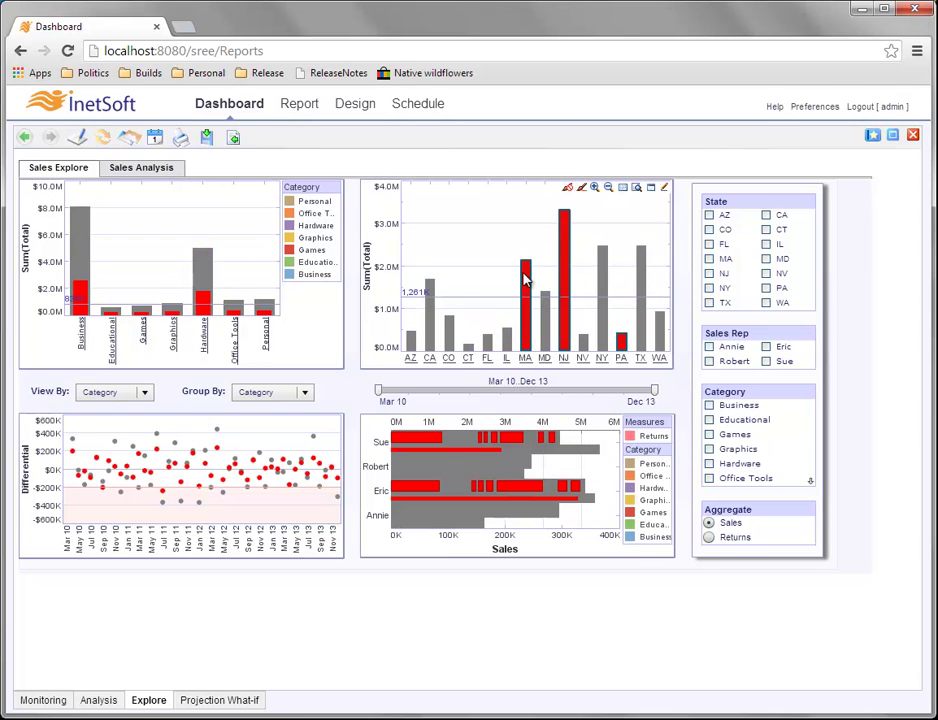
mouse_move(621, 335)
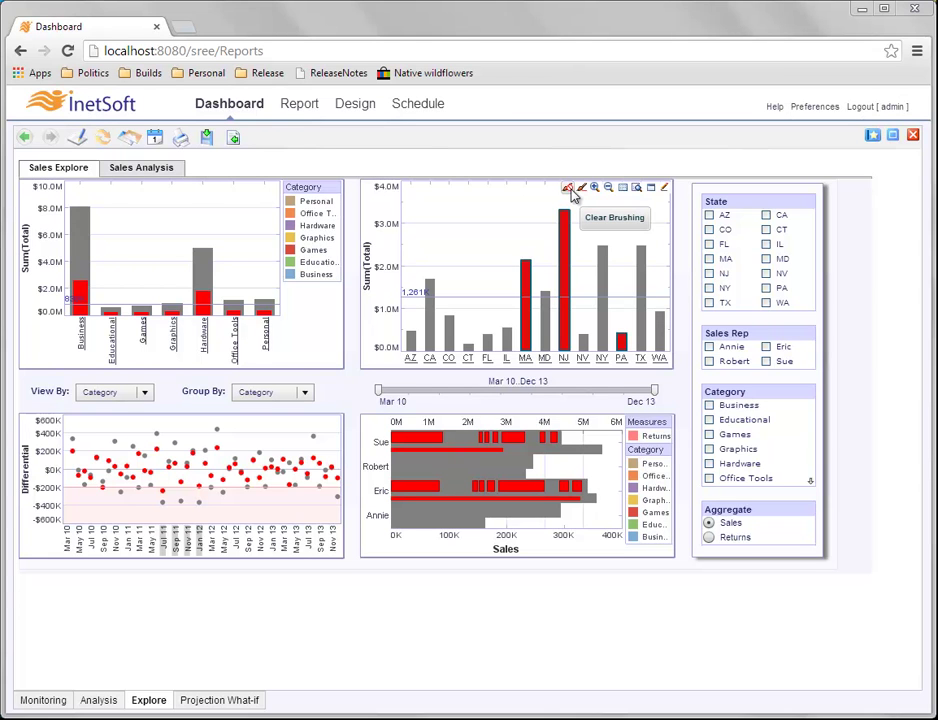
left_click(570, 192)
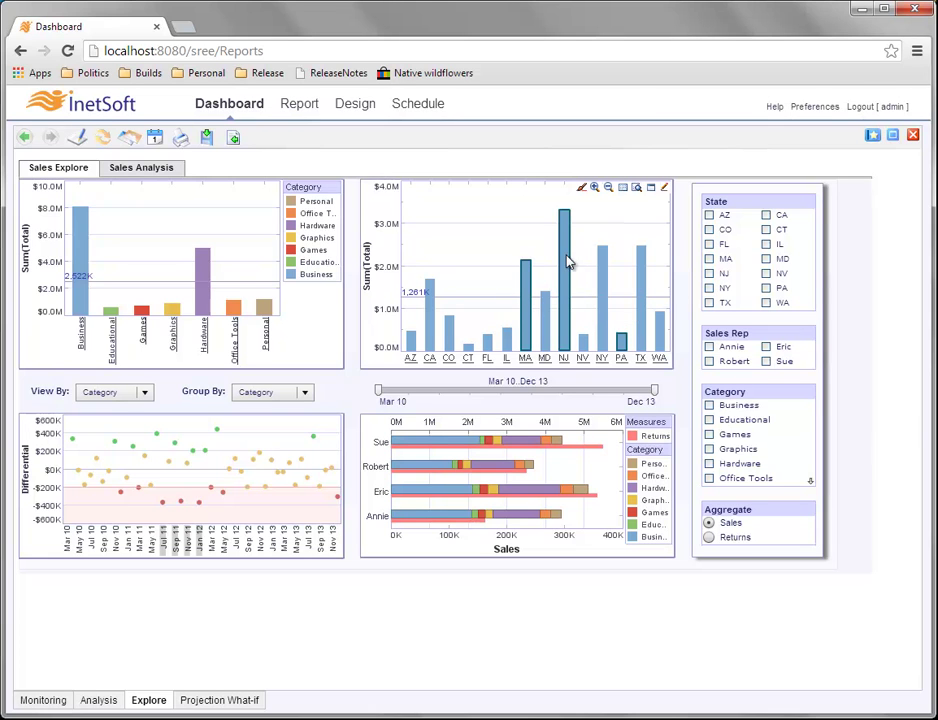
Zoom the state chart to MA, NJ and PA, then clear the zoom to show all states.
mouse_move(622, 345)
left_click(596, 189)
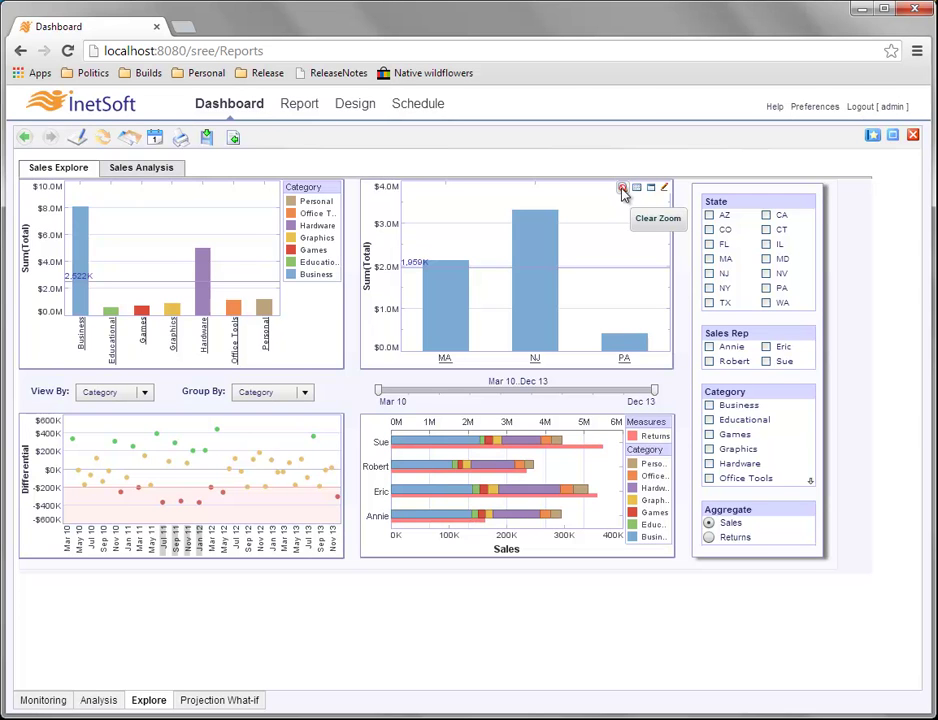
left_click(622, 190)
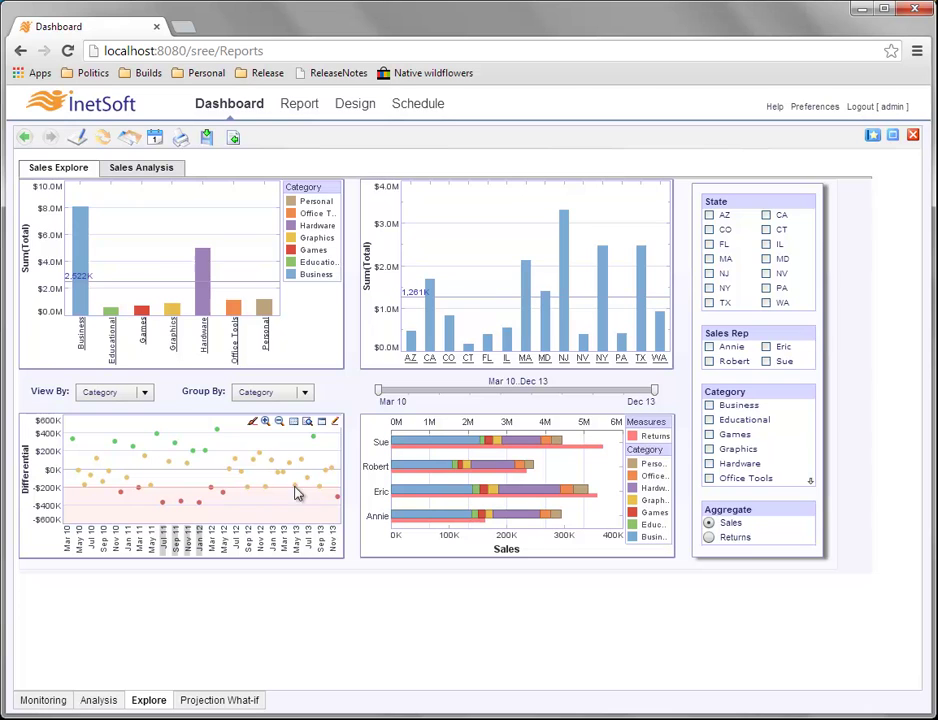
left_click_drag(240, 461, 293, 509)
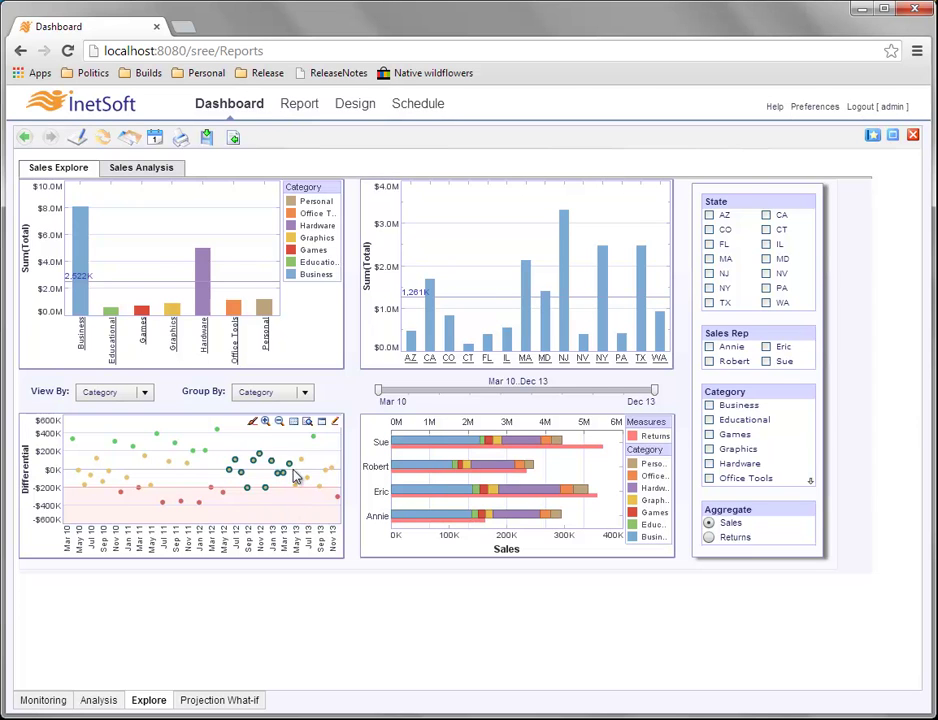
left_click(266, 424)
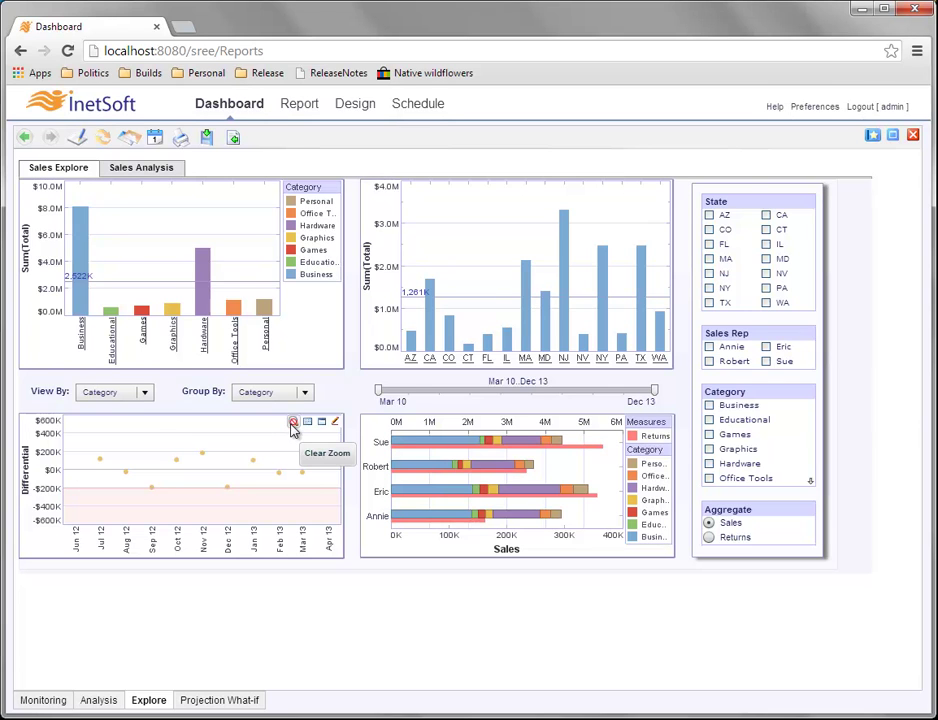
left_click(293, 424)
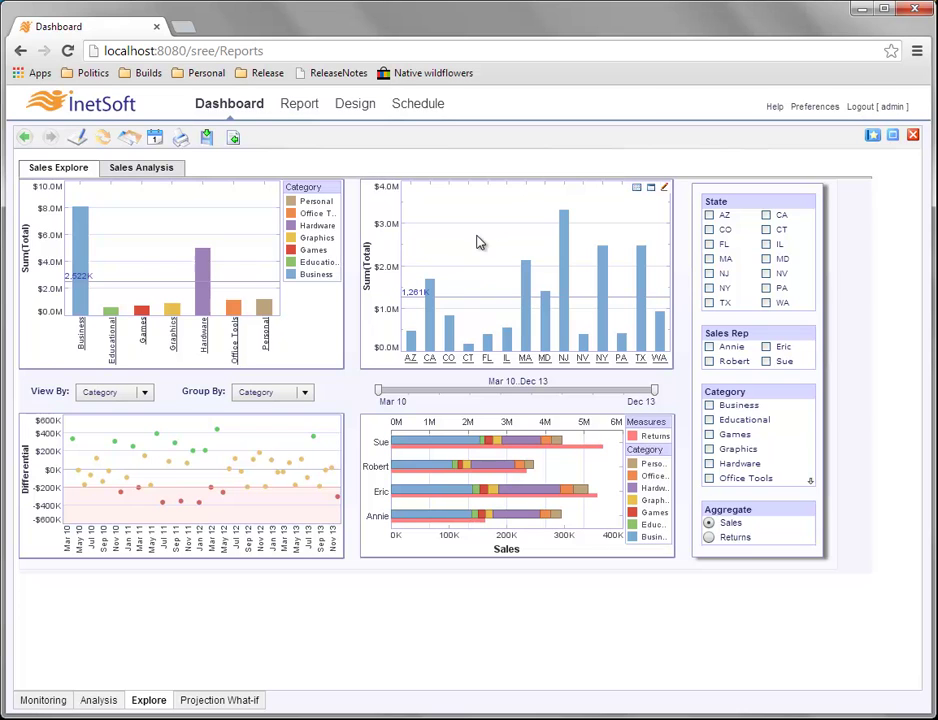
left_click(529, 290)
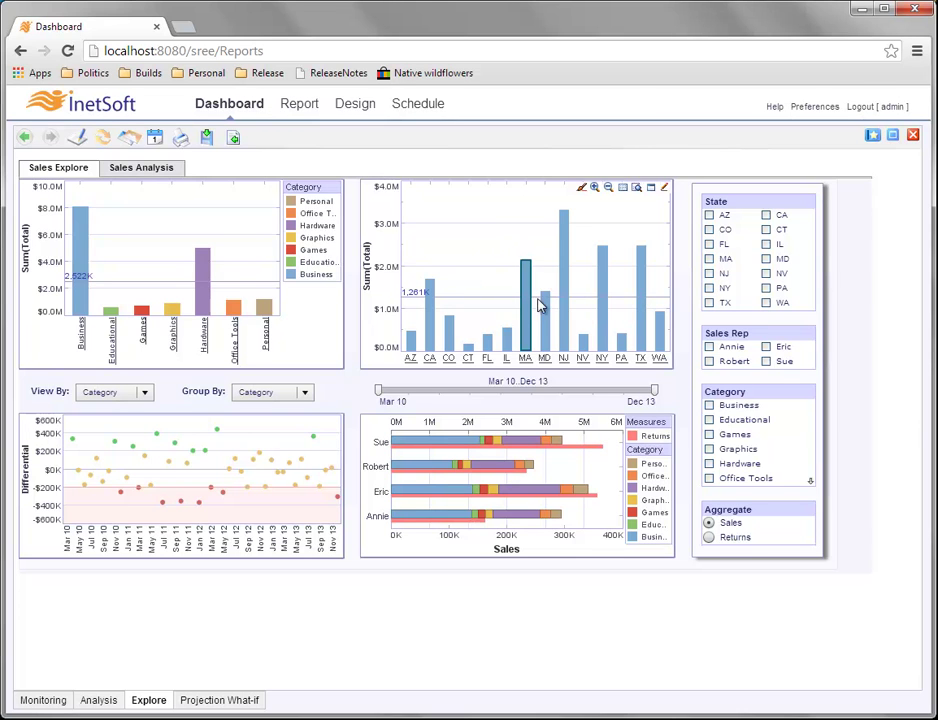
left_click(563, 278, "ctrl")
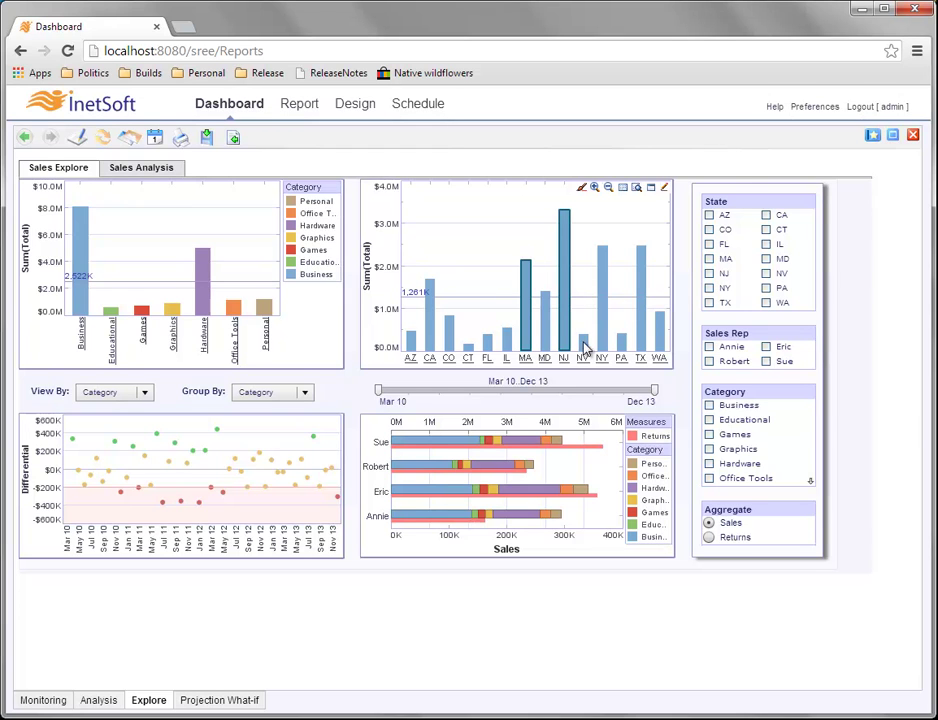
mouse_move(622, 347)
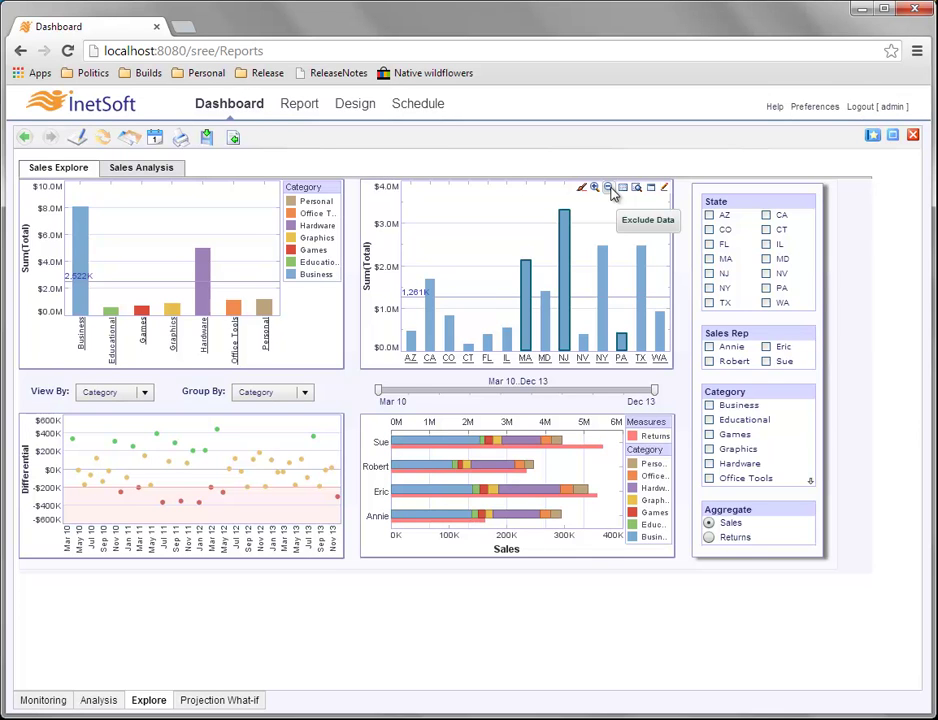
left_click(609, 189)
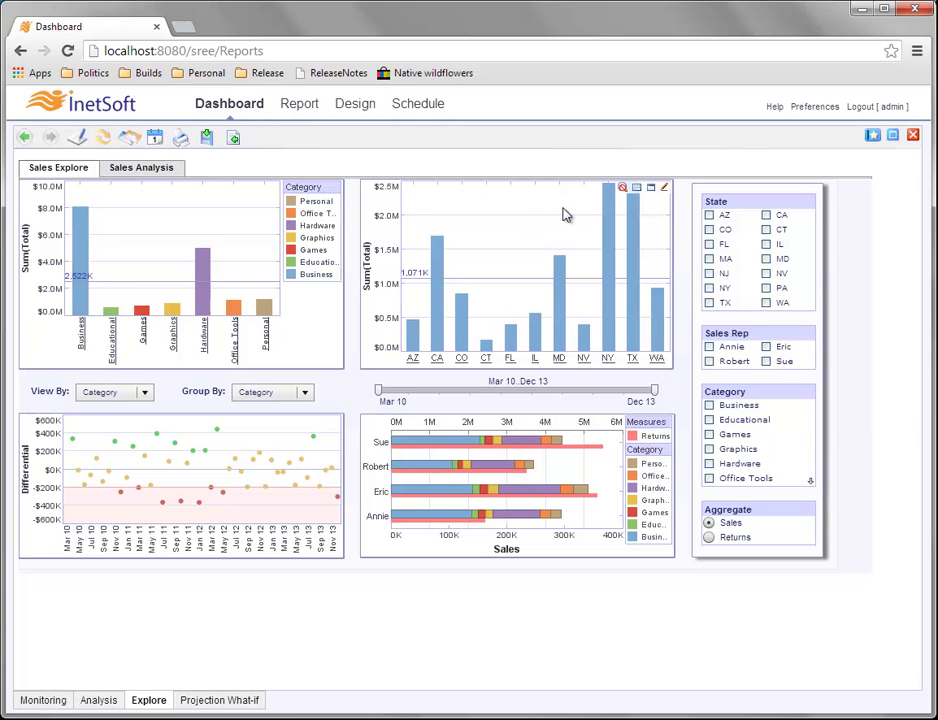
left_click(623, 190)
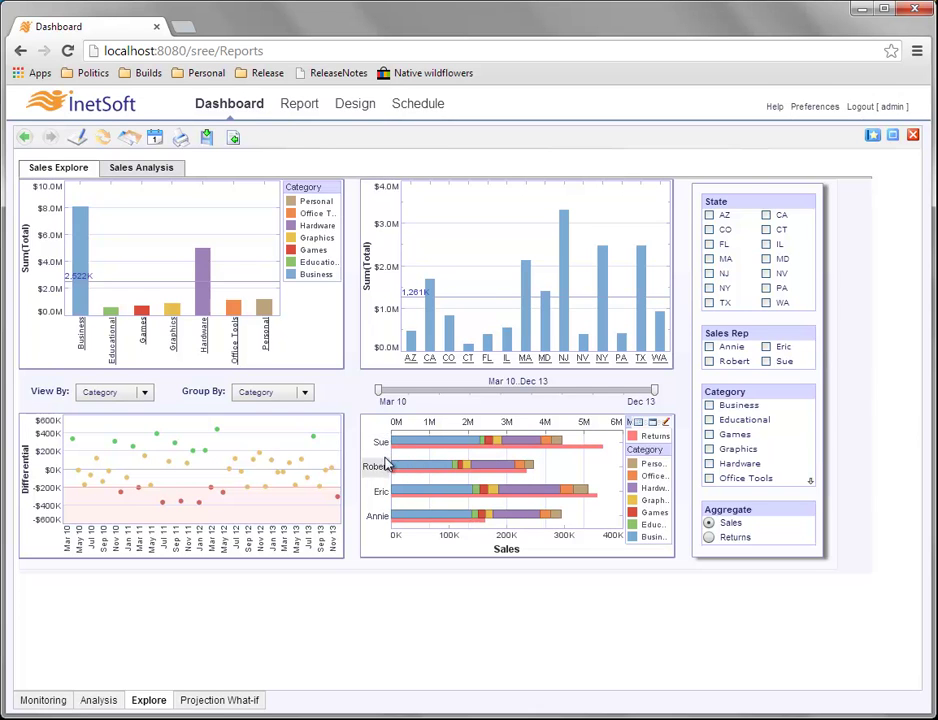
Exclude the top two sales reps' sales and Returns bars, then clear the zoom to restore all four reps.
left_click_drag(612, 471, 386, 433)
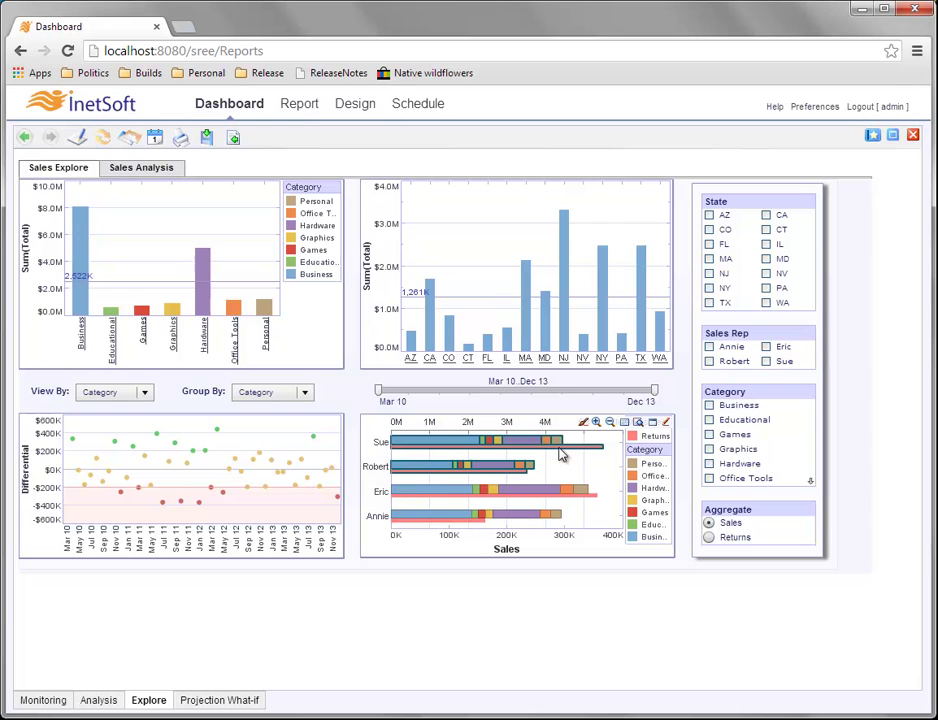
left_click(612, 424)
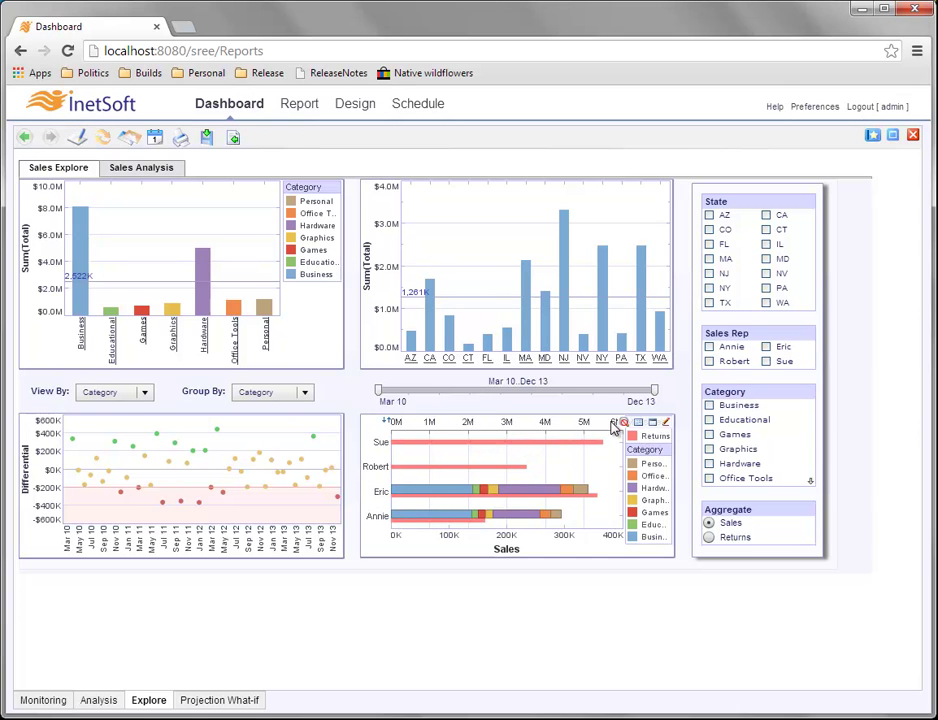
left_click(431, 444)
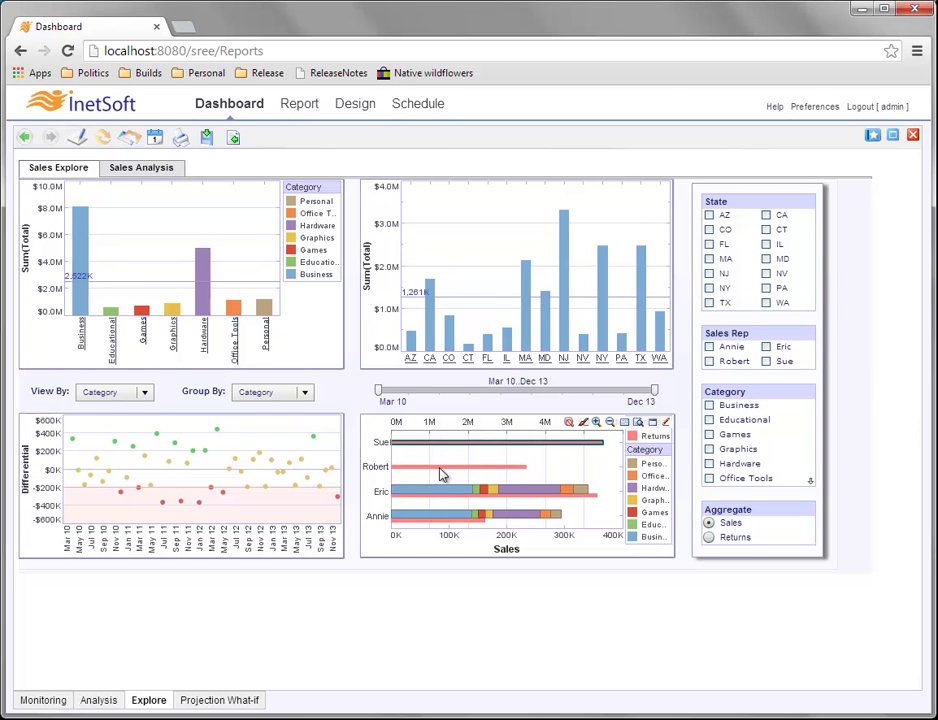
left_click(437, 470, "ctrl")
left_click(612, 425)
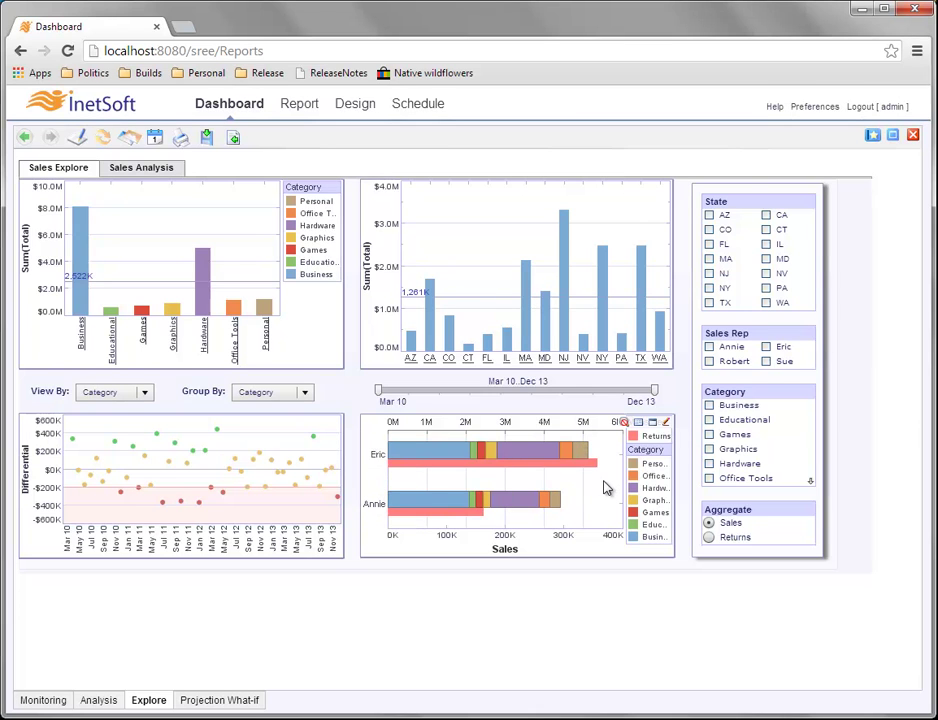
left_click(624, 422)
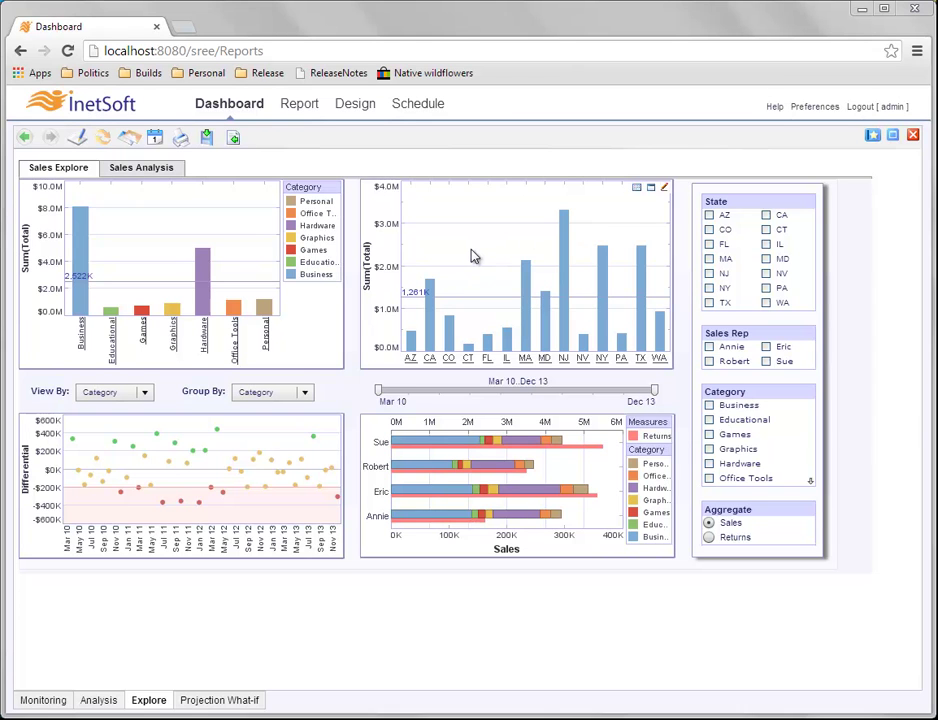
Open the state chart's Show Data table listing Sum(Total) for each state, AZ through WA.
left_click(637, 189)
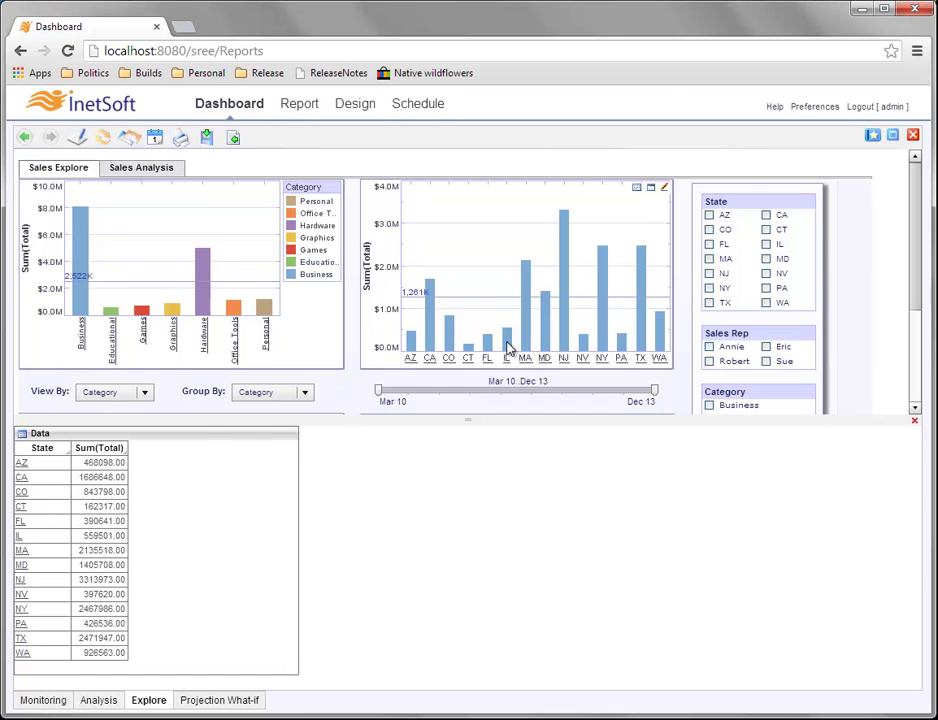
mouse_move(621, 342)
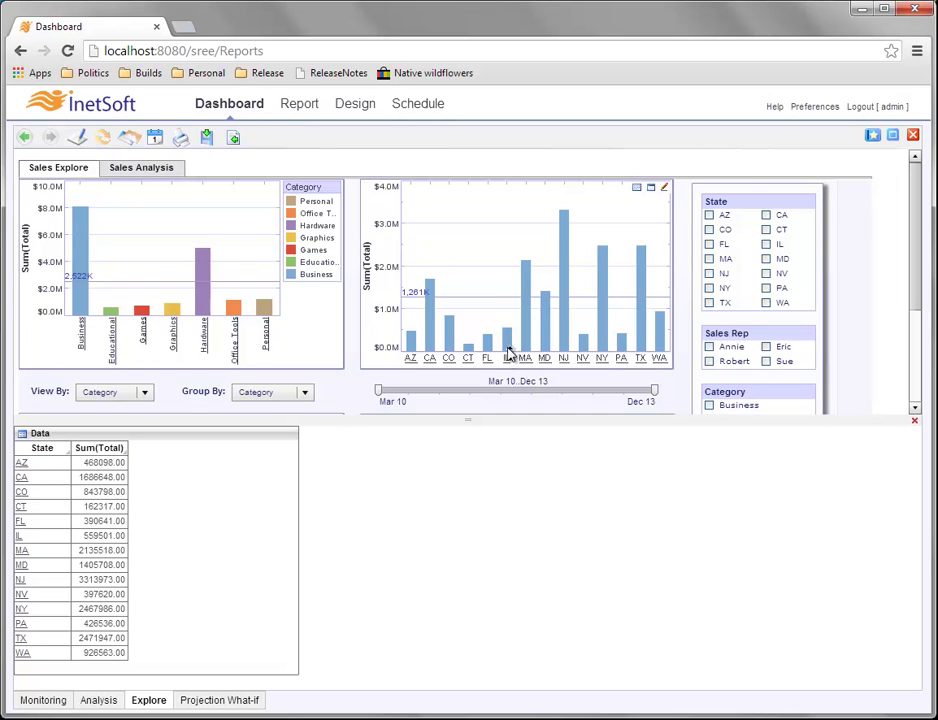
mouse_move(508, 346)
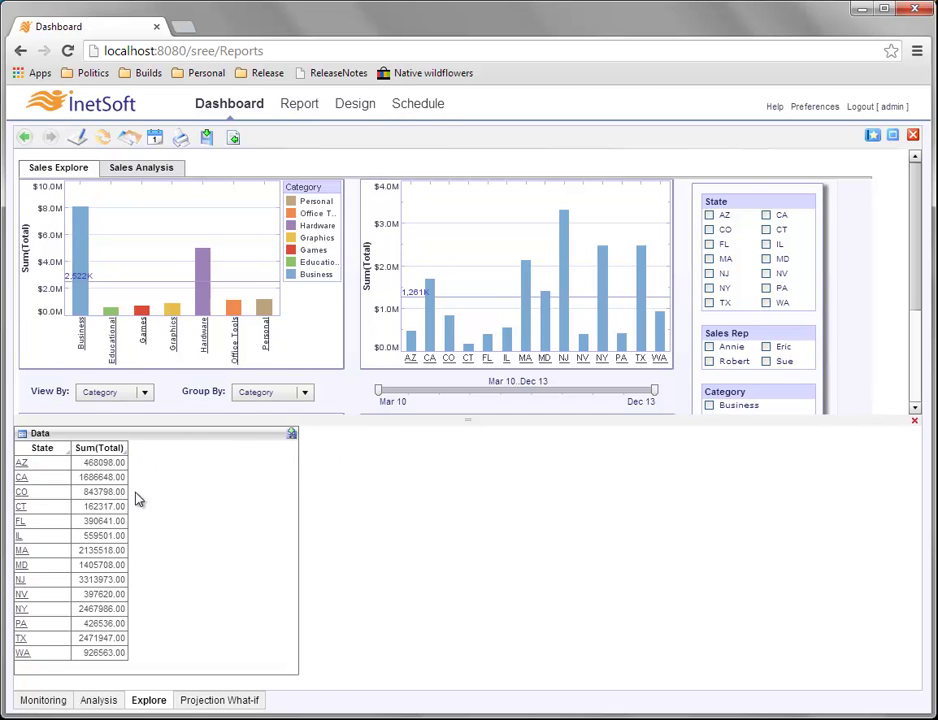
Export the state totals table to Excel, dismiss the download bar, and close the Data pane.
left_click(292, 435)
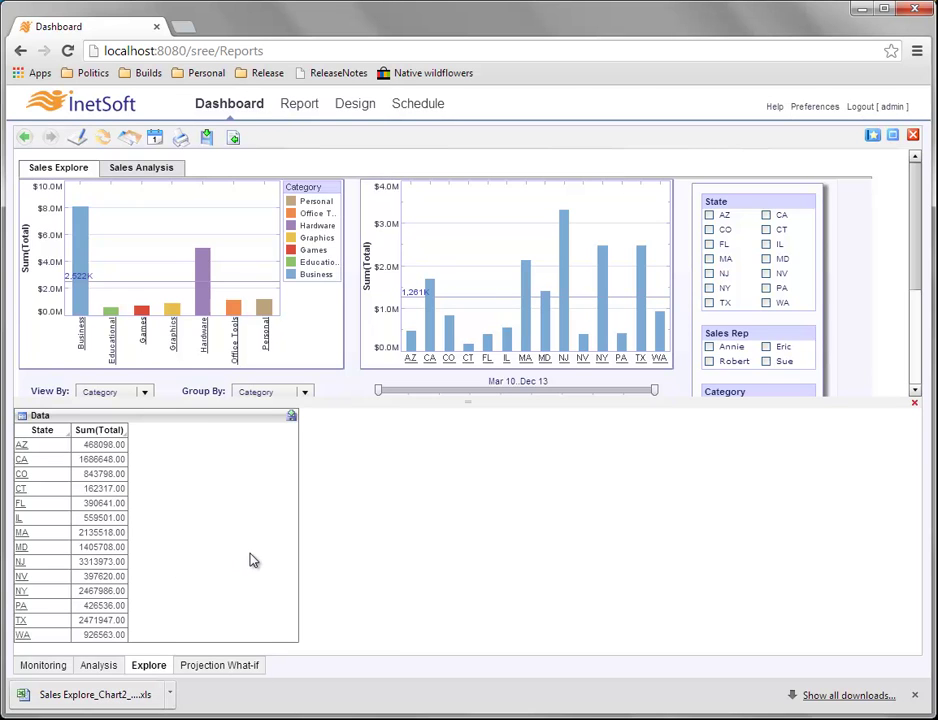
left_click(914, 695)
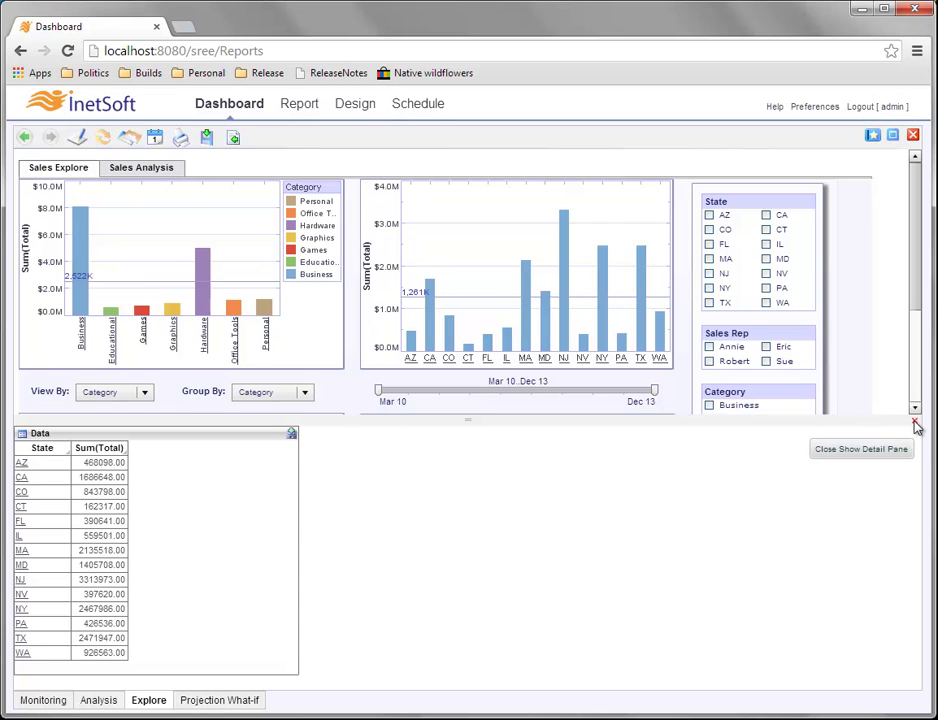
left_click(916, 426)
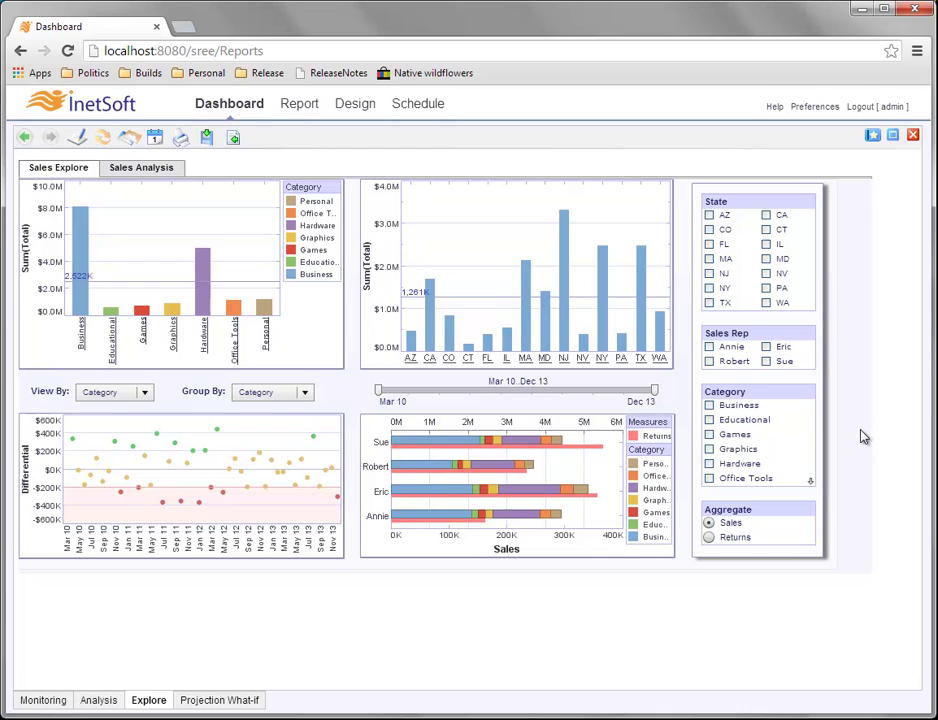
mouse_move(523, 262)
Select the MA bar, then Ctrl-click PA to add it to the state chart selection.
left_click(524, 272)
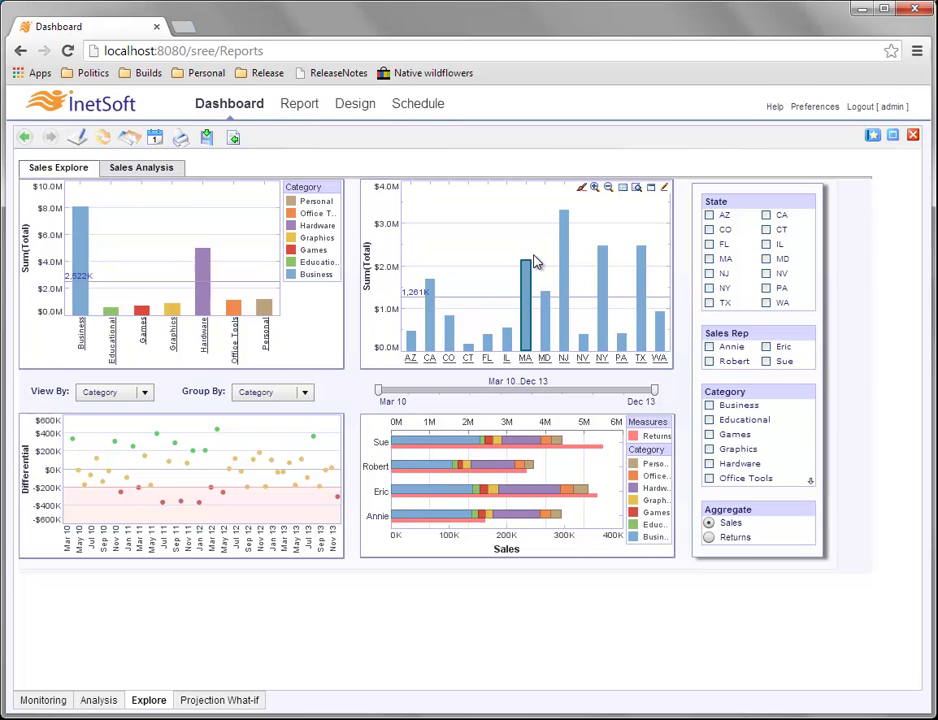
mouse_move(526, 309)
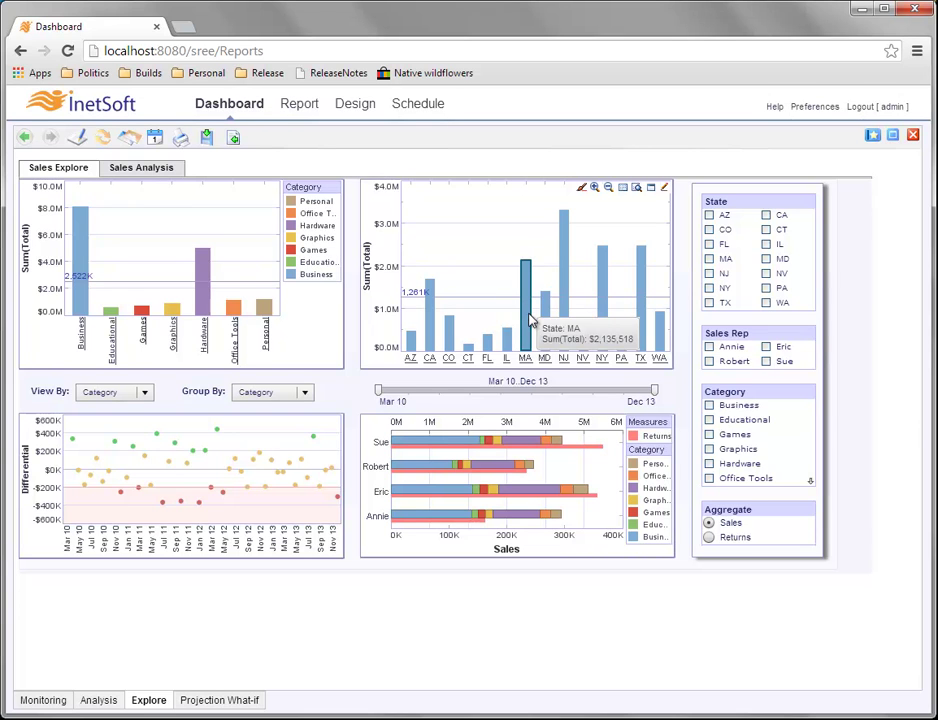
left_click(621, 343, "ctrl")
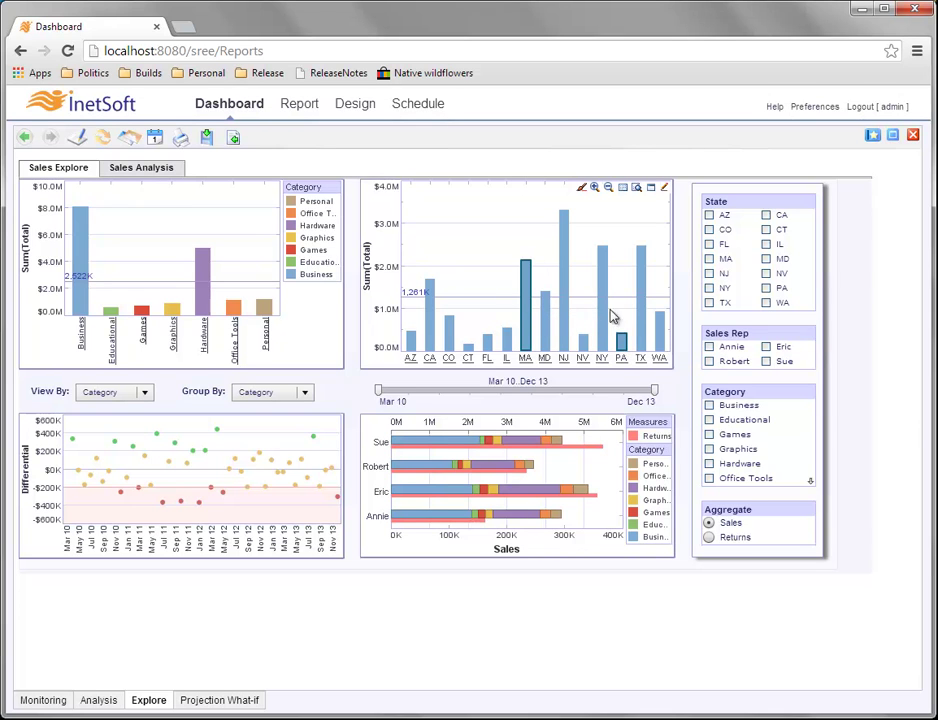
Show the detail records for the MA and PA bars and scroll through the order rows.
mouse_move(622, 341)
left_click(637, 188)
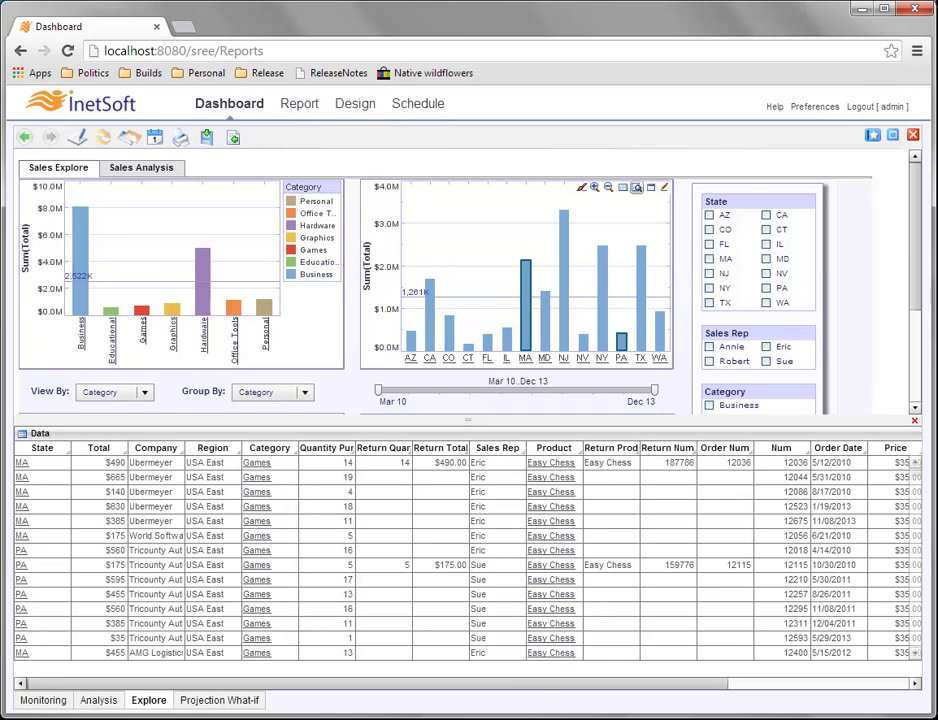
mouse_move(525, 291)
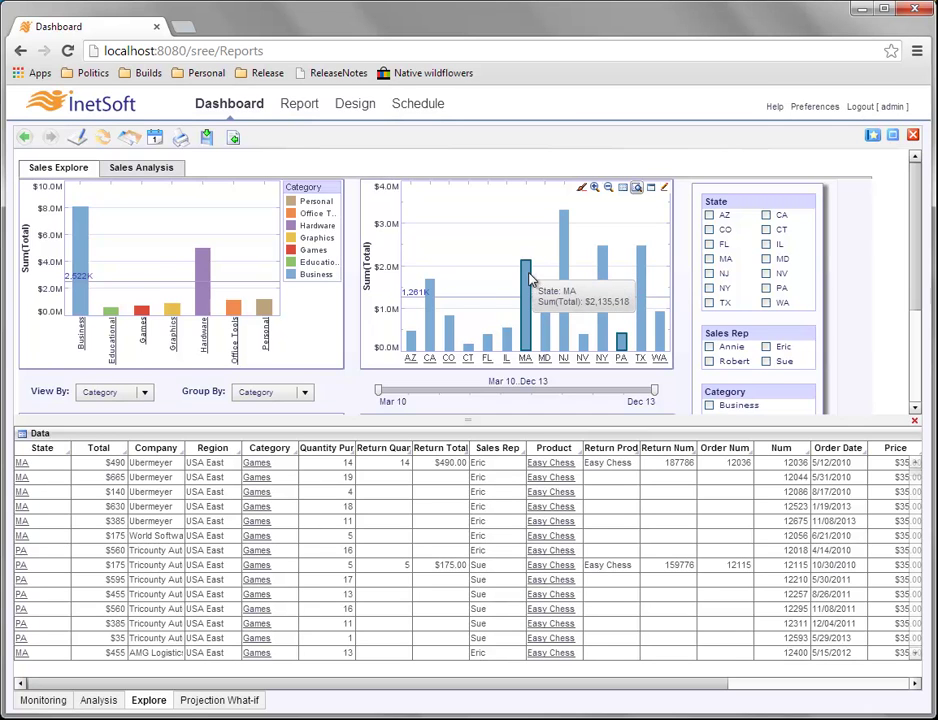
scroll(425, 600, "down", 10)
scroll(486, 550, "down", 5)
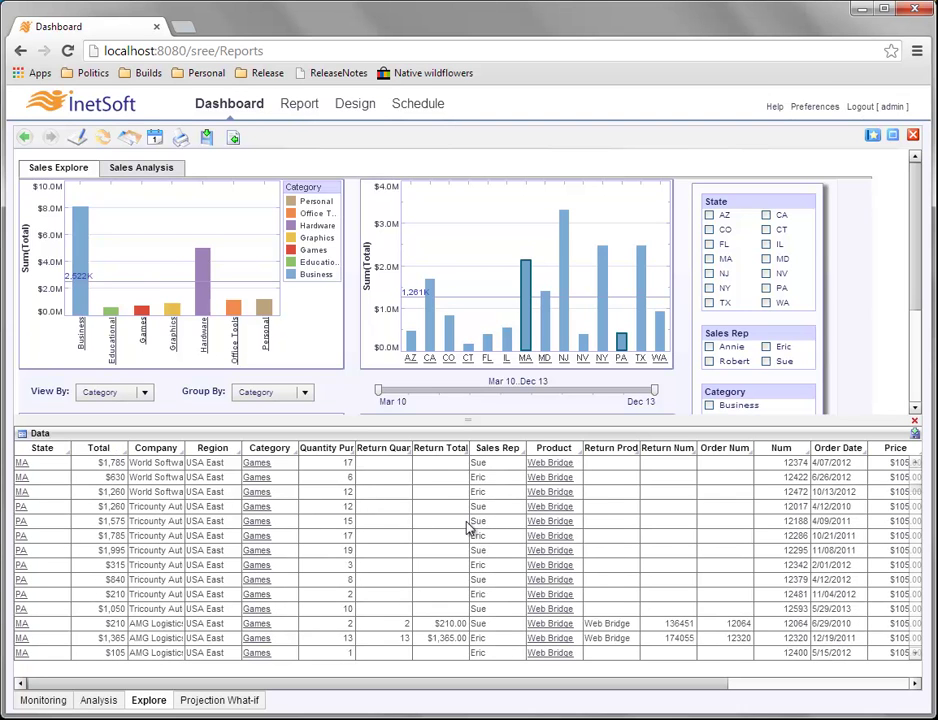
scroll(469, 528, "up", 8)
scroll(469, 528, "up", 5)
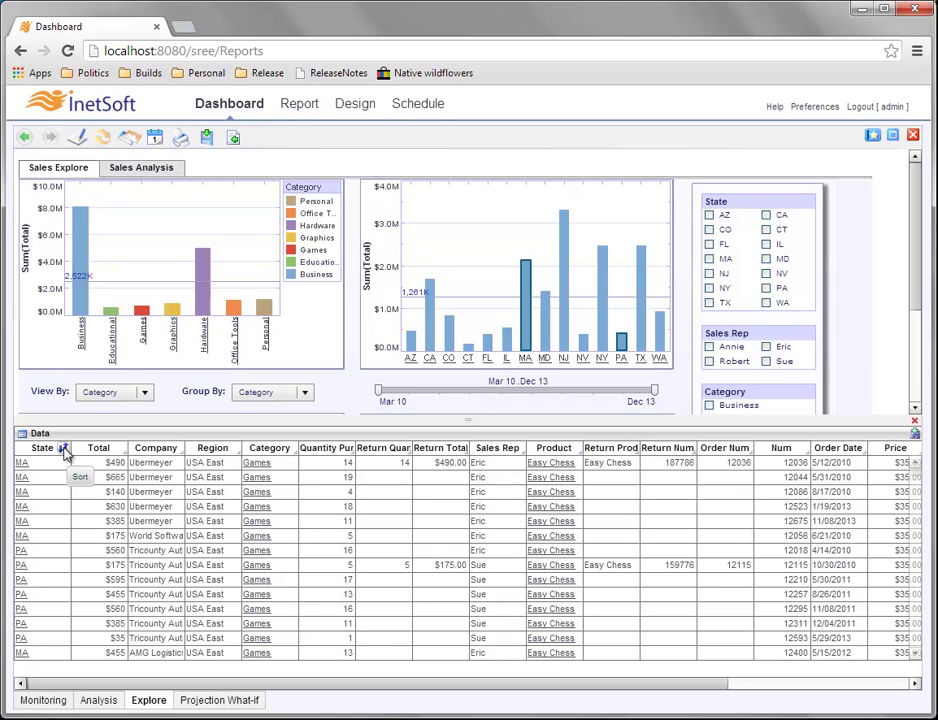
left_click(63, 449)
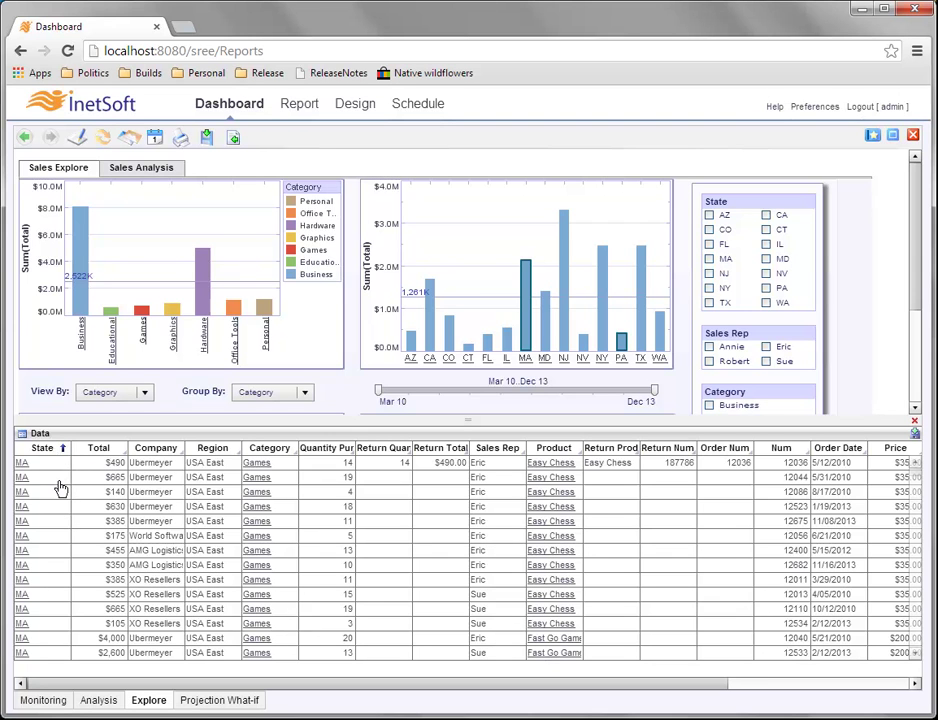
scroll(63, 505, "down", 10)
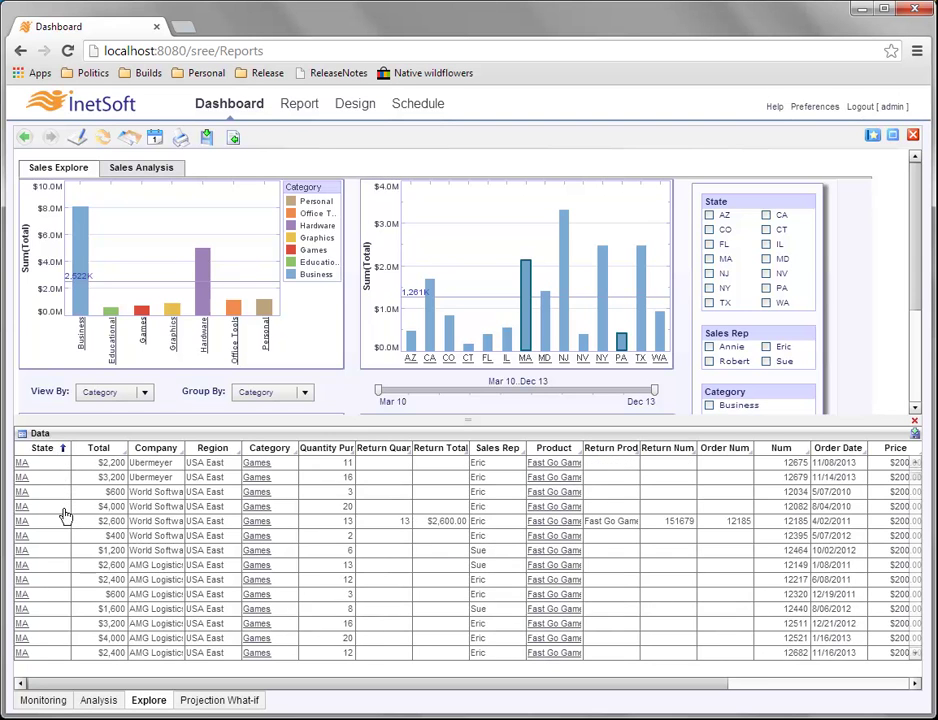
scroll(63, 515, "down", 10)
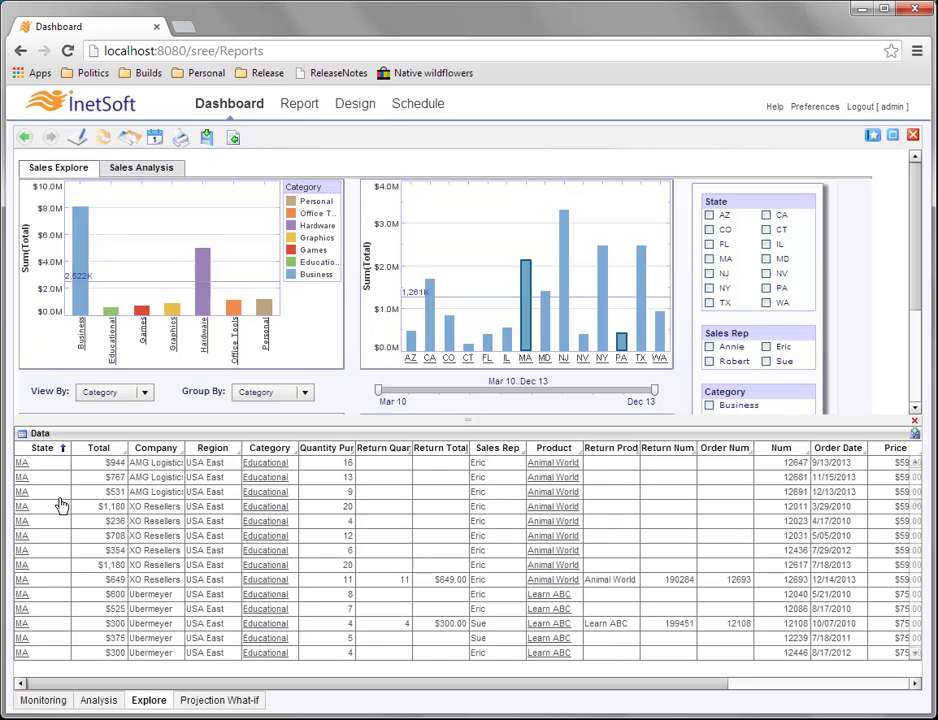
scroll(63, 500, "down", 10)
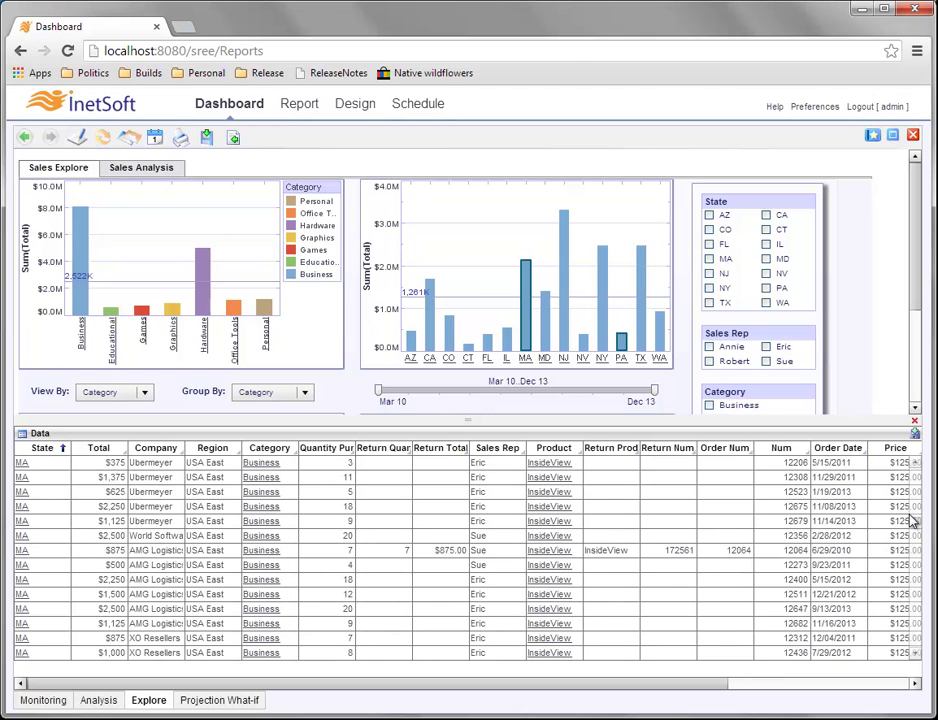
left_click_drag(918, 528, 915, 670)
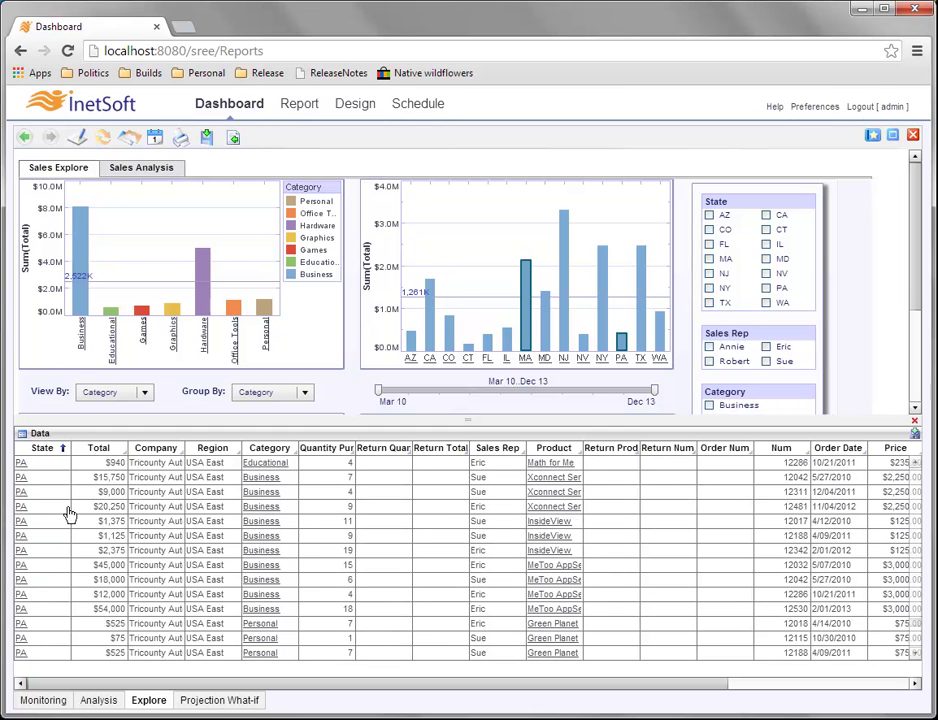
left_click(63, 450)
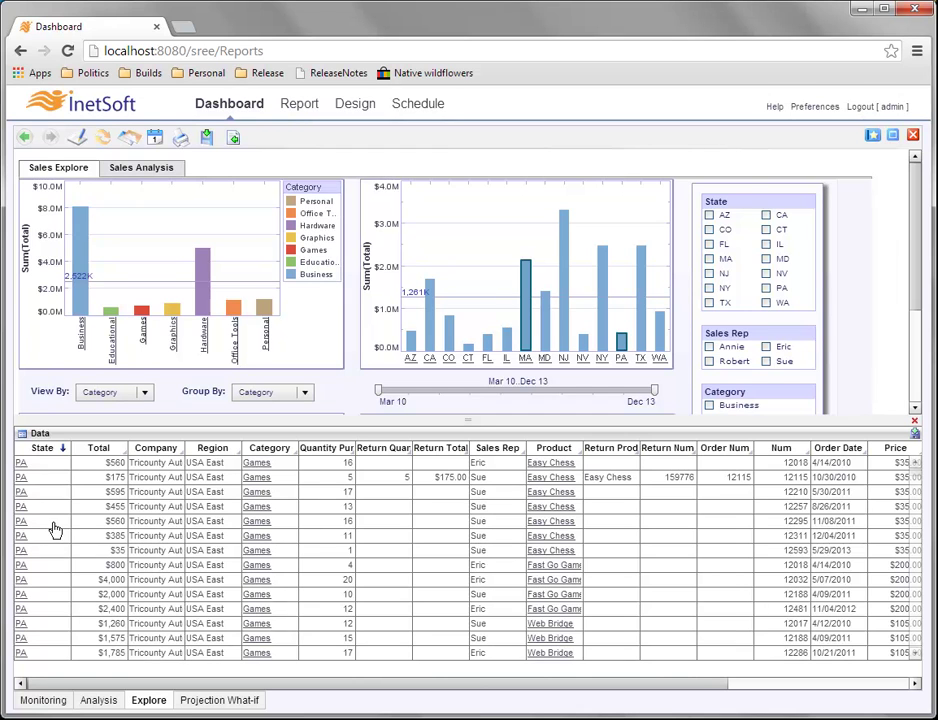
left_click(63, 449)
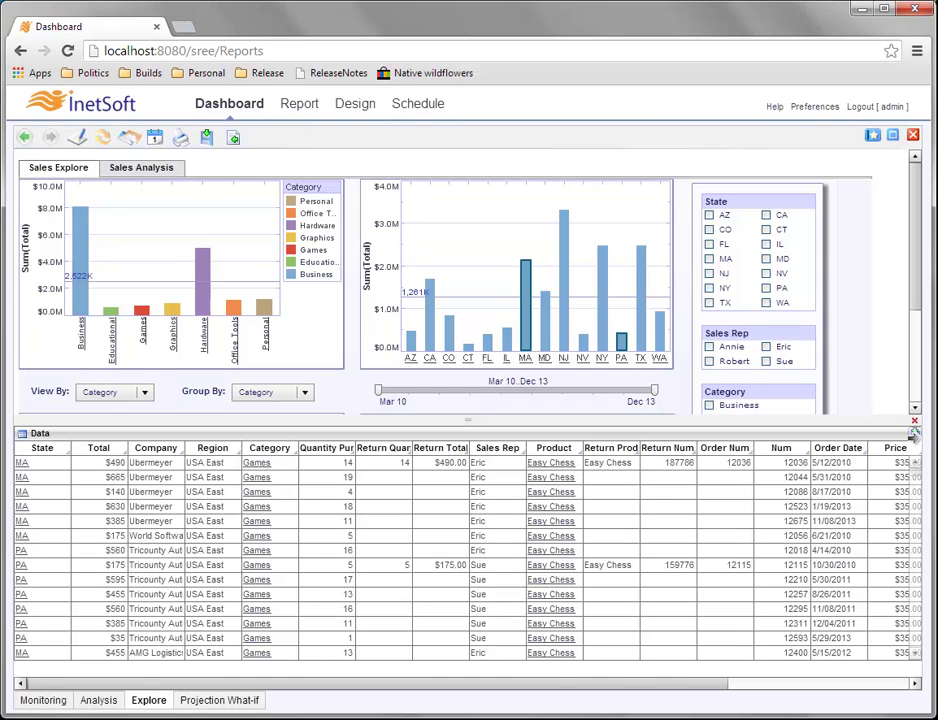
Export the MA and PA detail rows to an .xls file, then close the detail table to restore the charts.
left_click(913, 437)
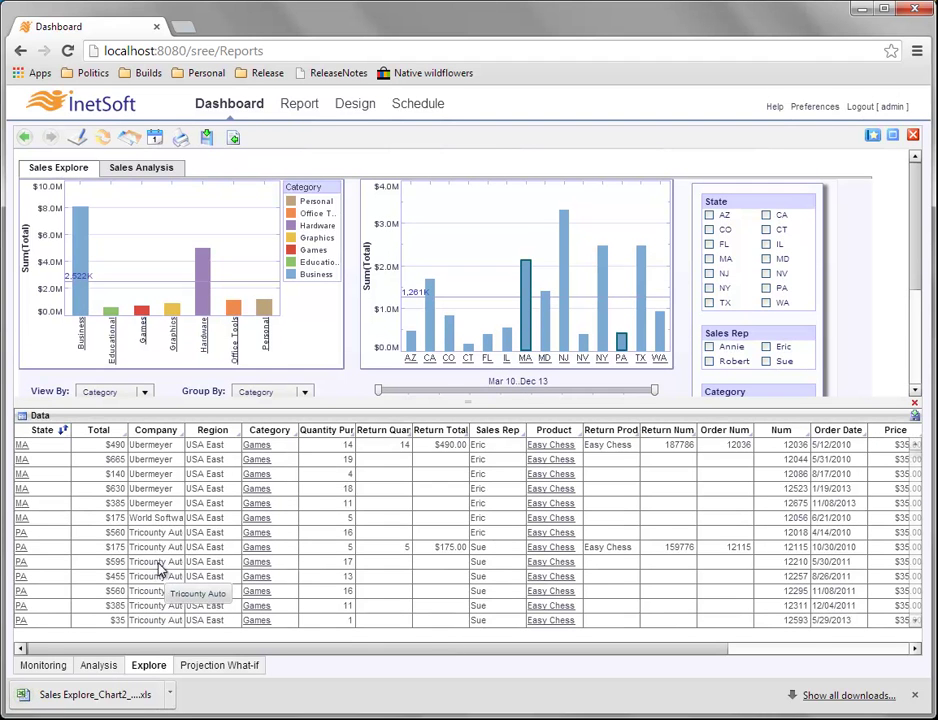
left_click(913, 694)
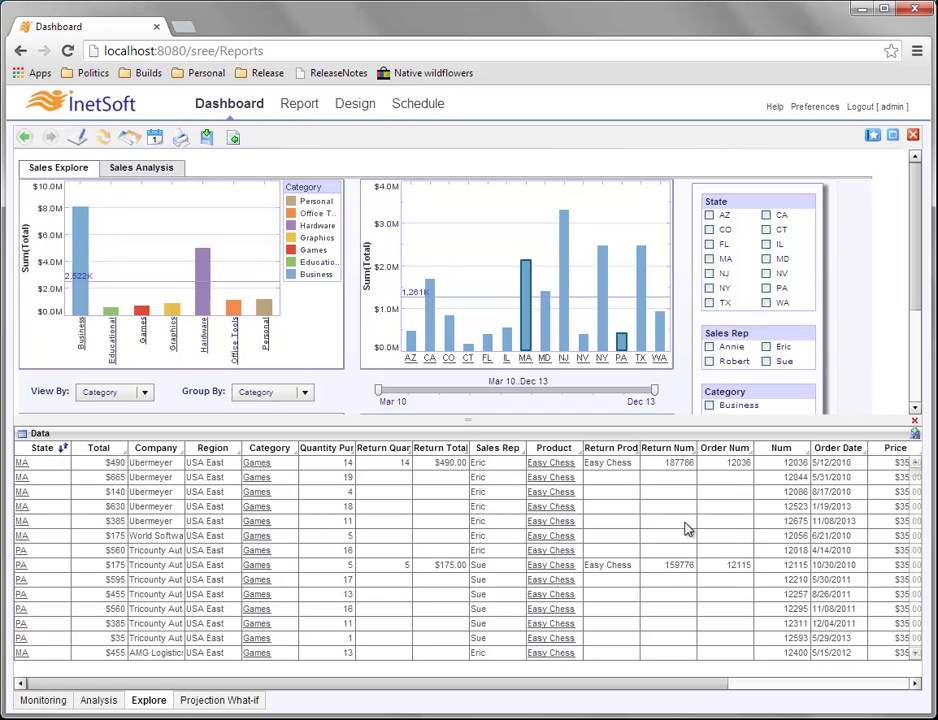
left_click(915, 427)
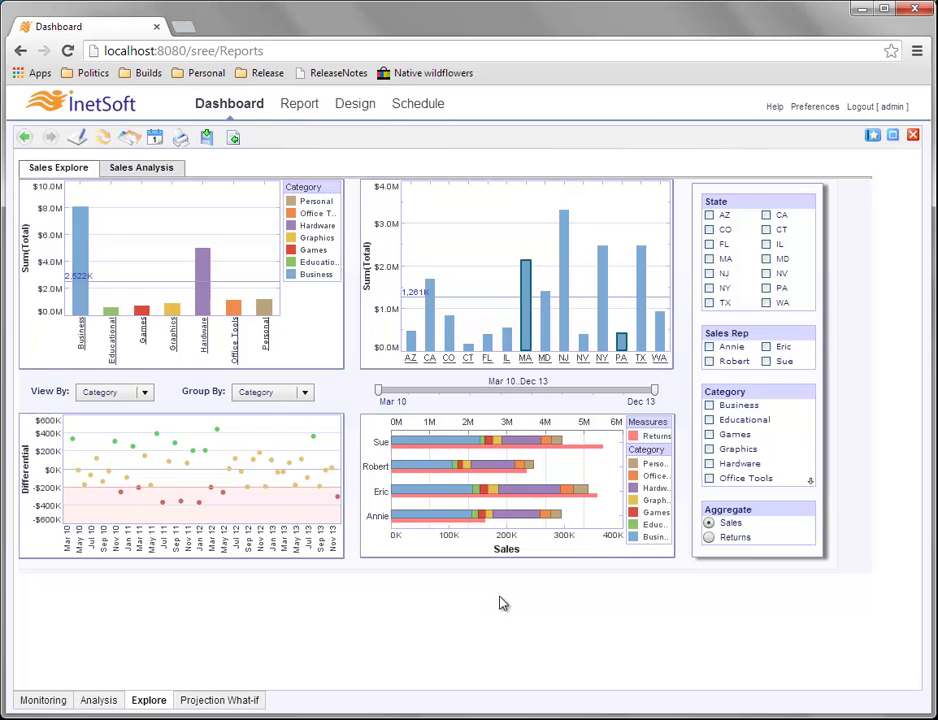
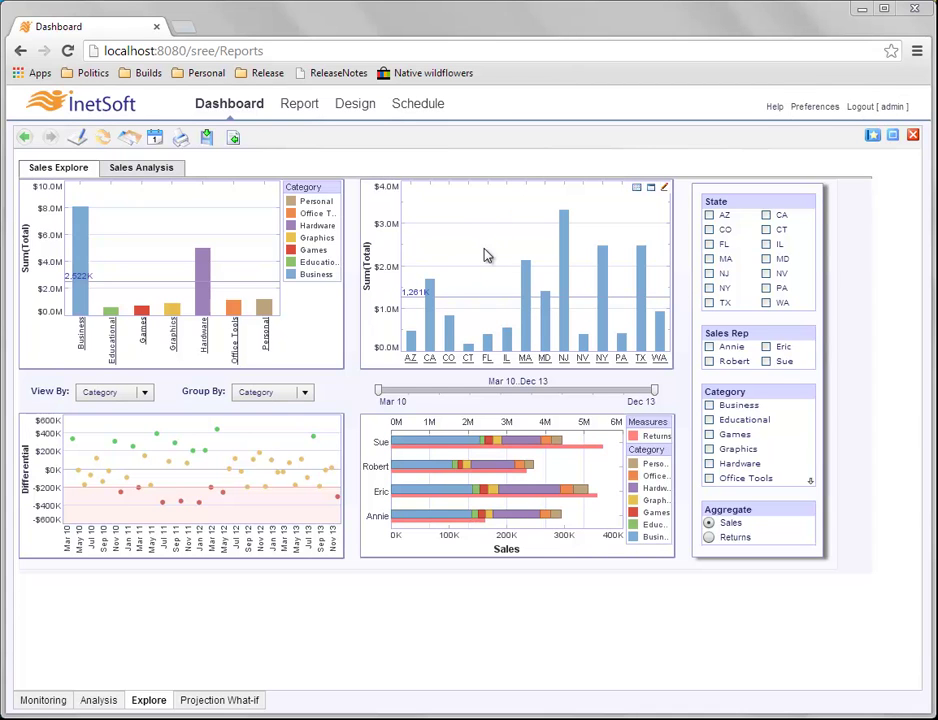
Change the state chart's Y-axis title from Sum(Total) to 'Total Sales' via Title Properties.
right_click(372, 258)
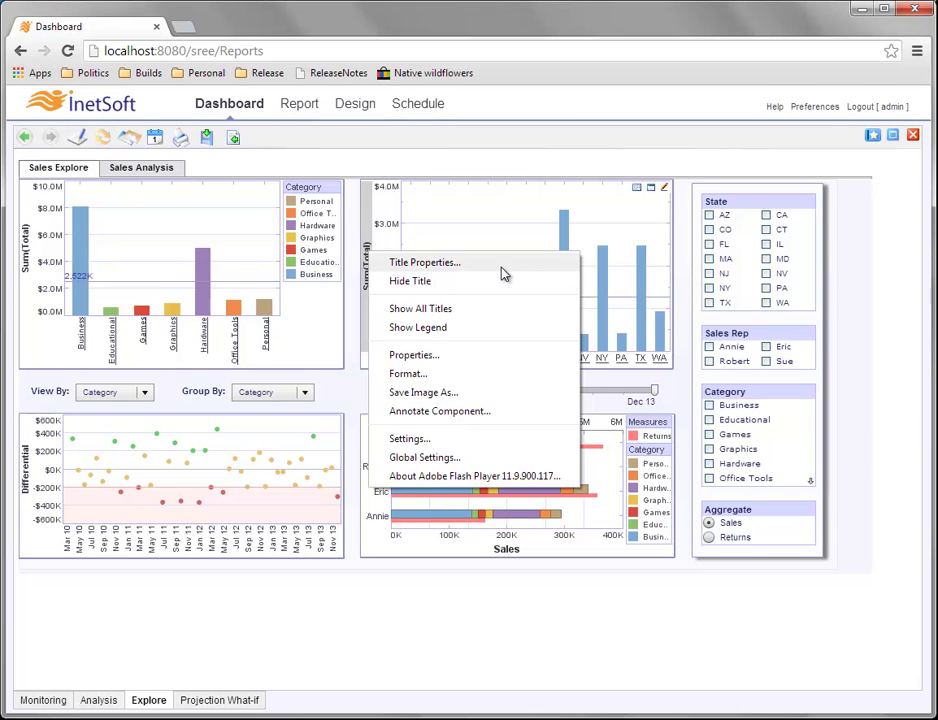
left_click(424, 262)
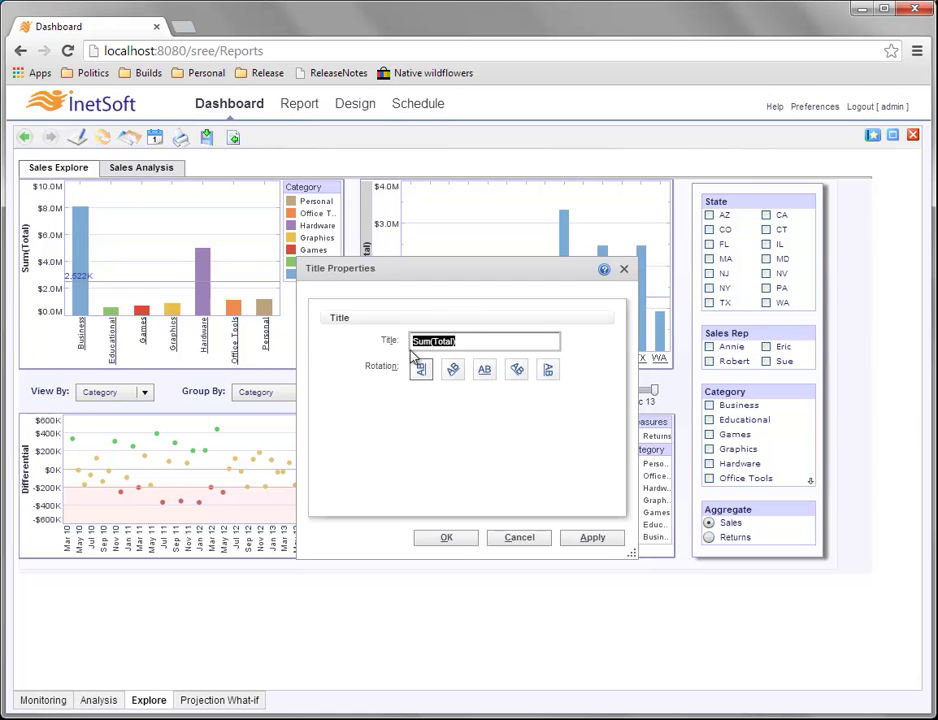
type("Total Sales")
left_click(462, 541)
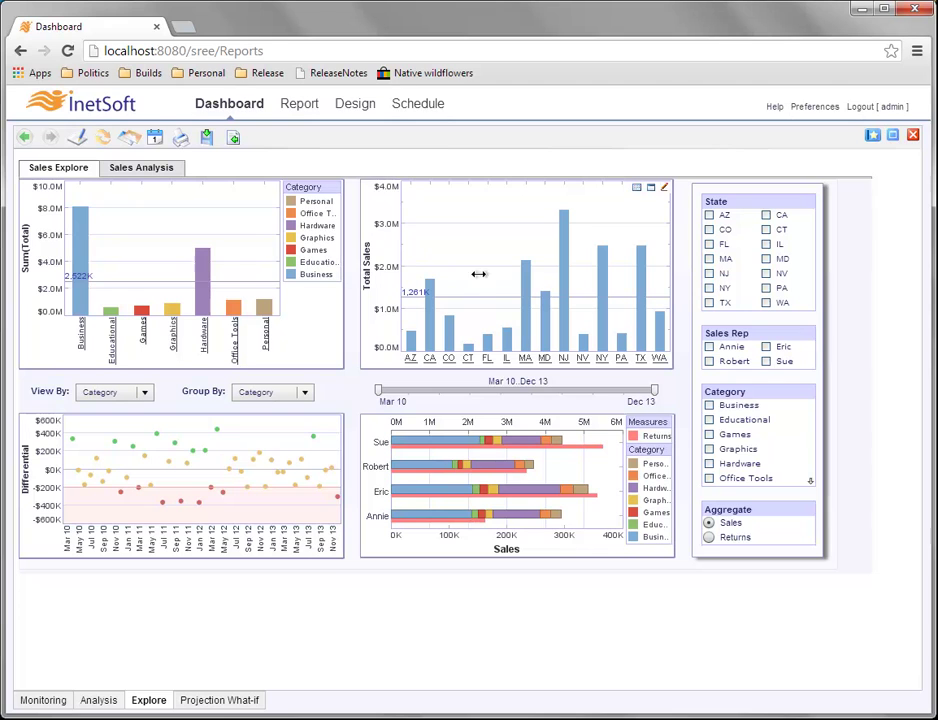
right_click(366, 260)
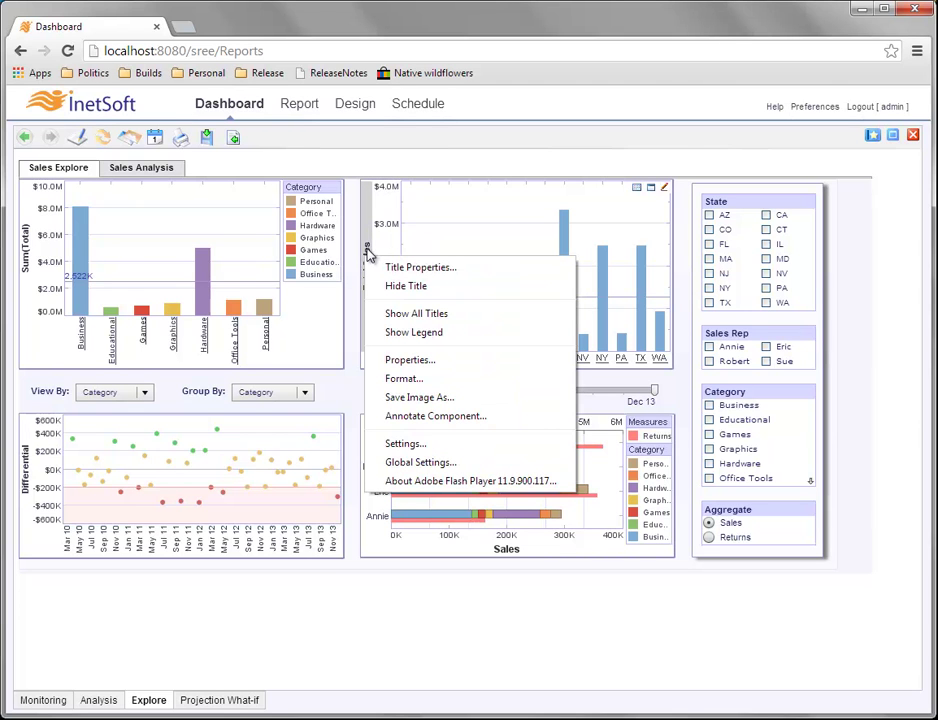
left_click(463, 289)
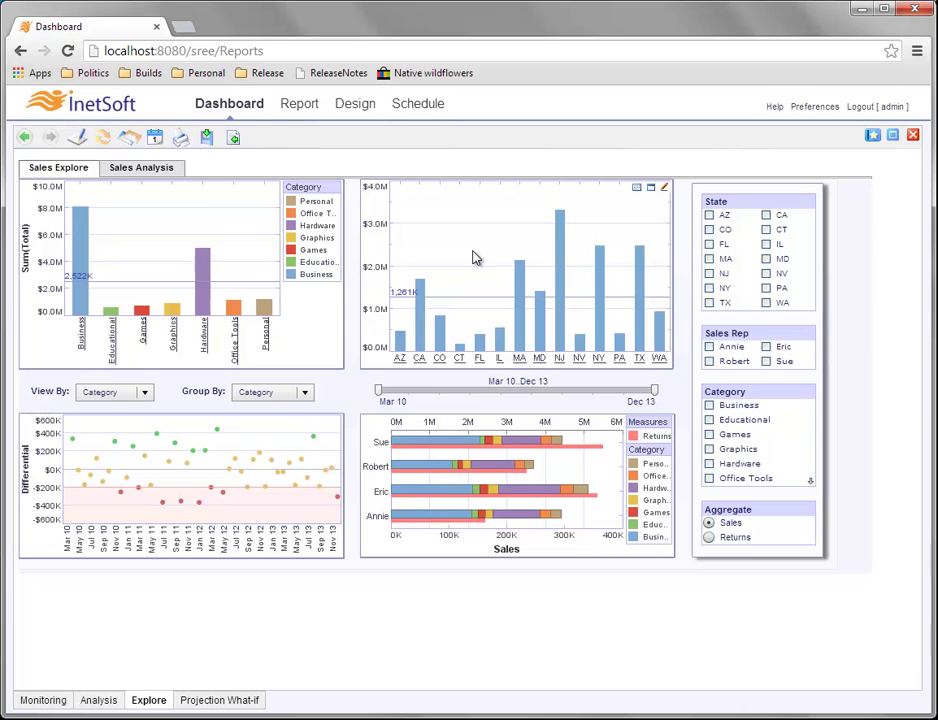
right_click(456, 262)
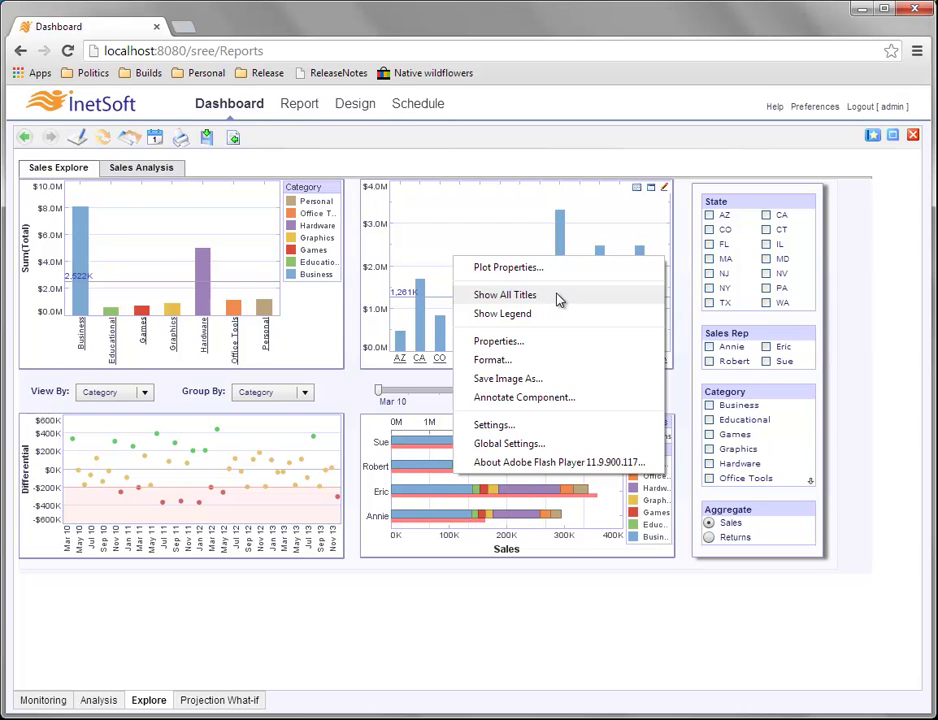
left_click(505, 295)
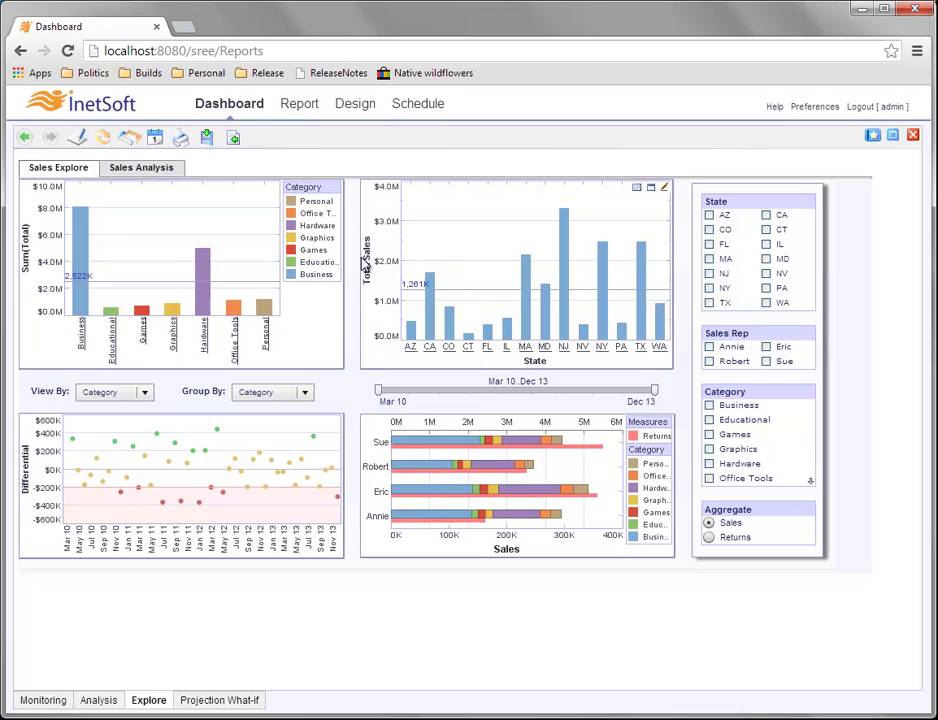
right_click(538, 368)
left_click(621, 392)
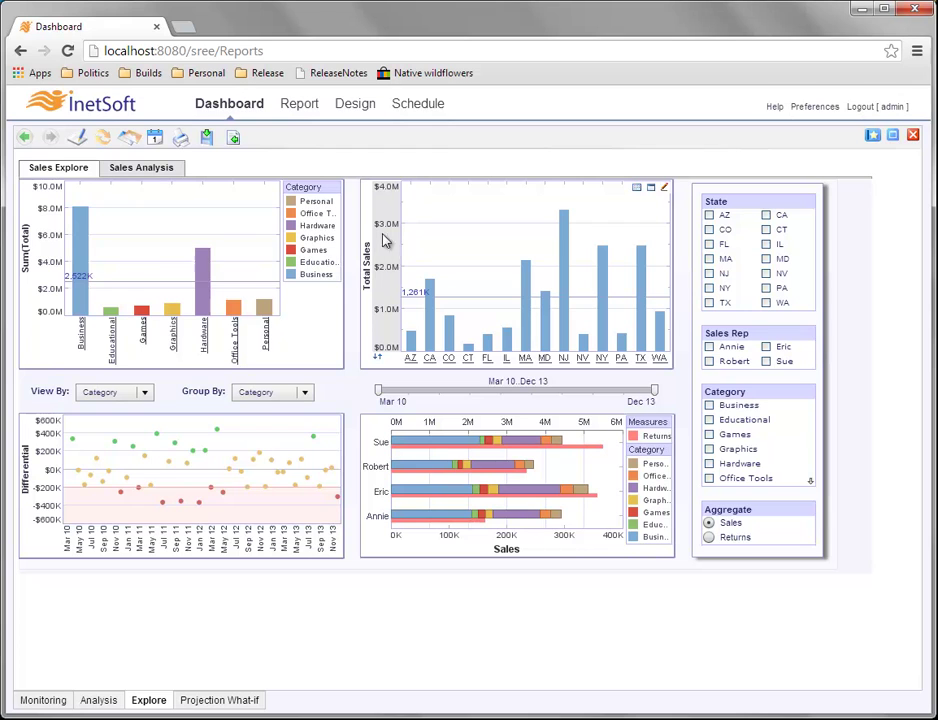
Set the Y-axis label format from Number to None so values show $0 to $4,000,000.
right_click(390, 283)
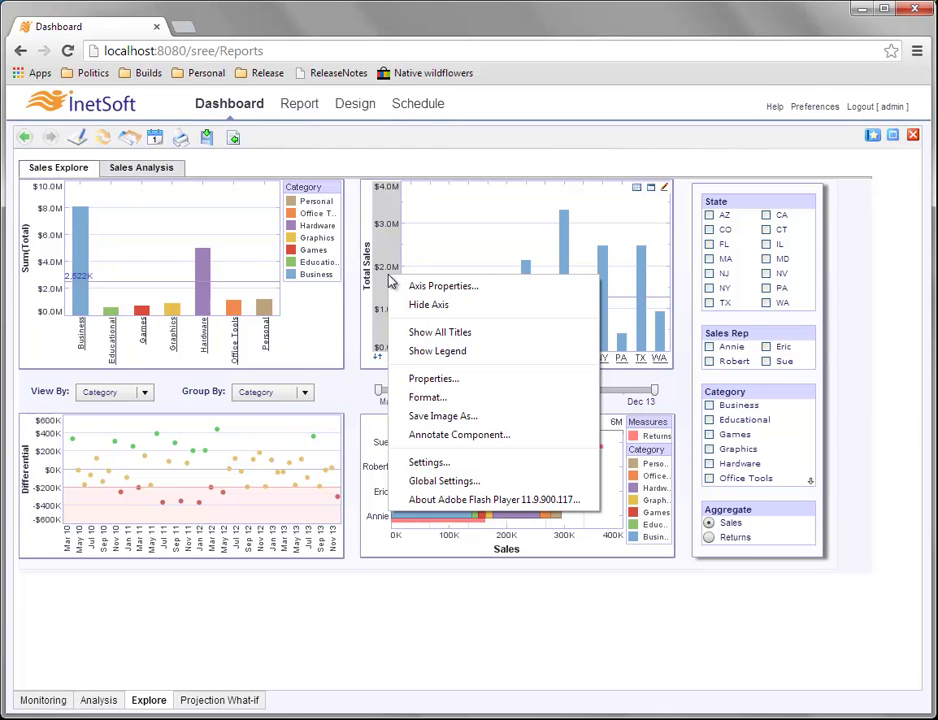
left_click(489, 400)
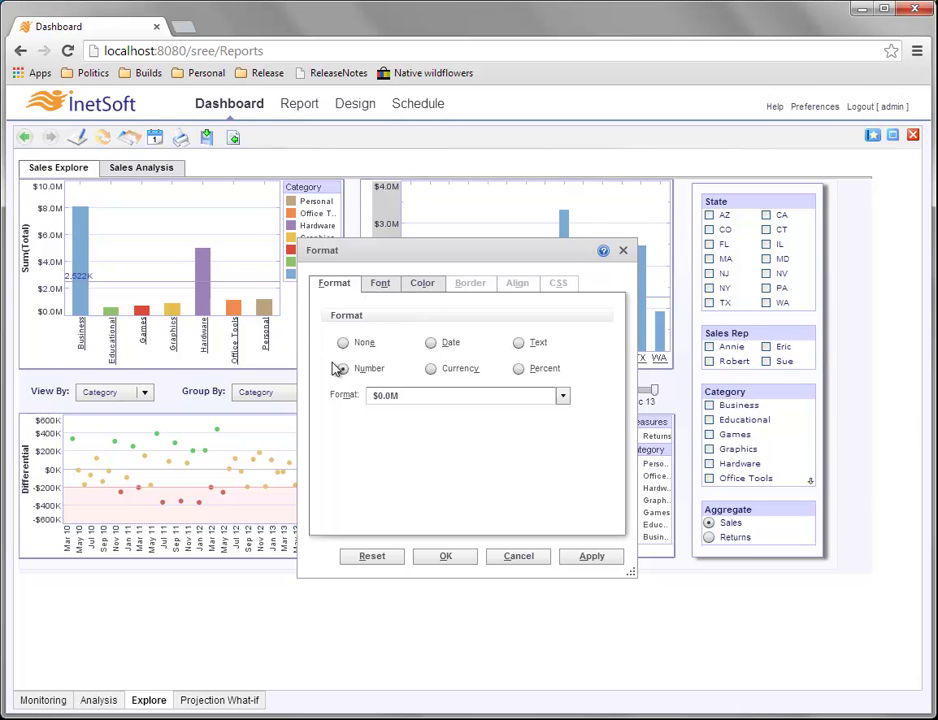
left_click(389, 285)
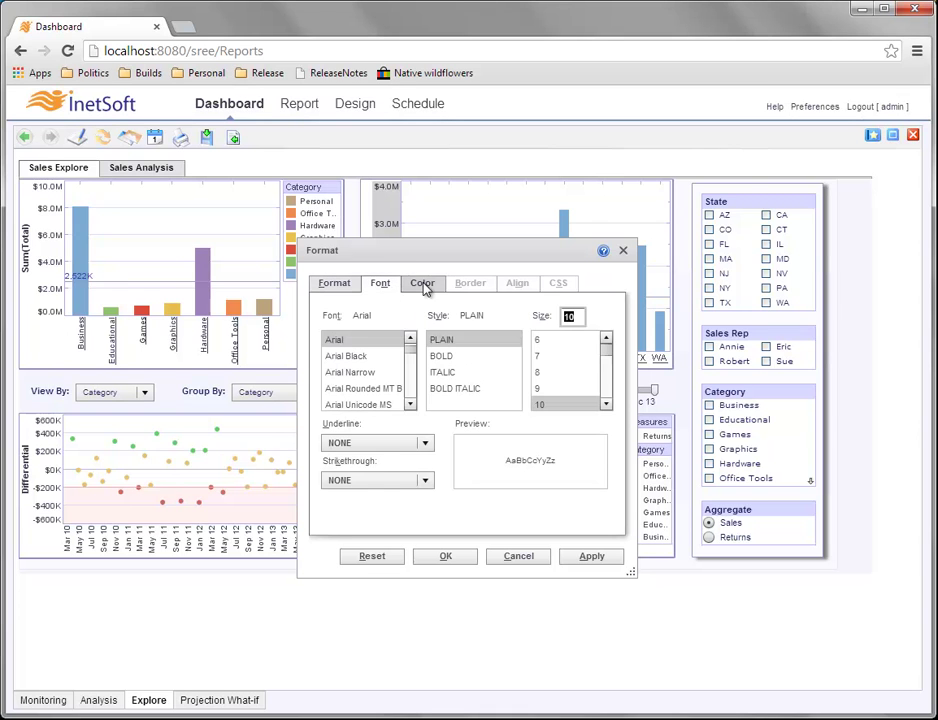
left_click(424, 285)
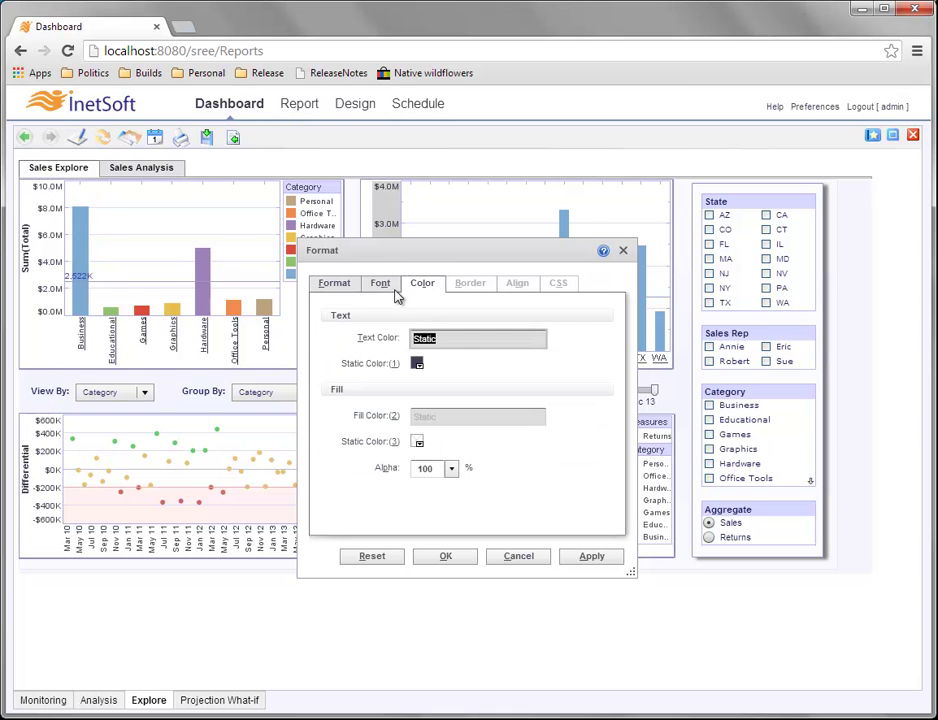
left_click(336, 290)
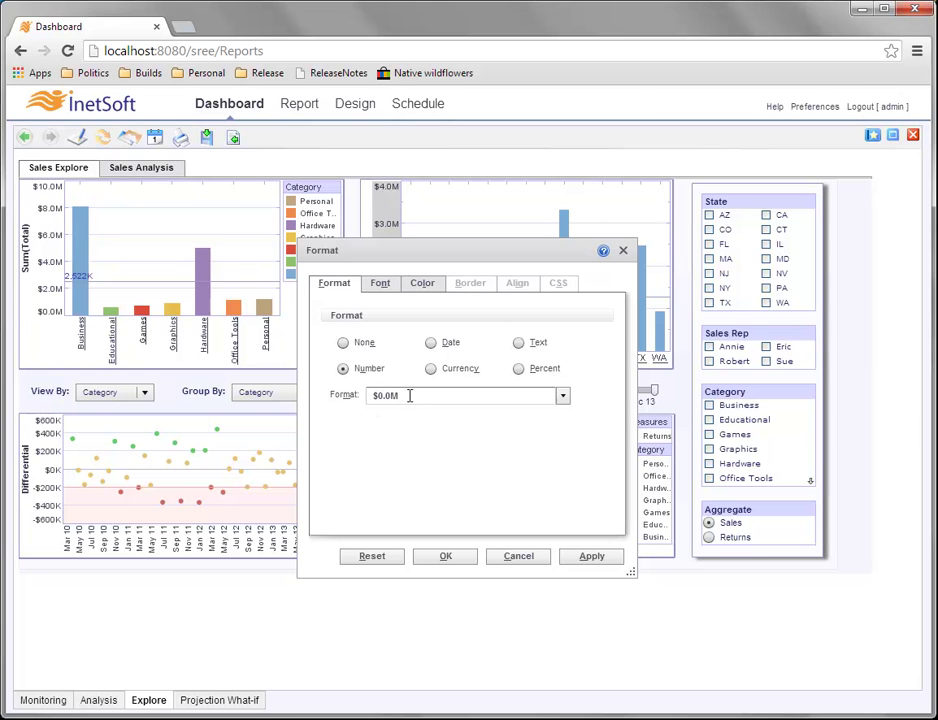
left_click(342, 344)
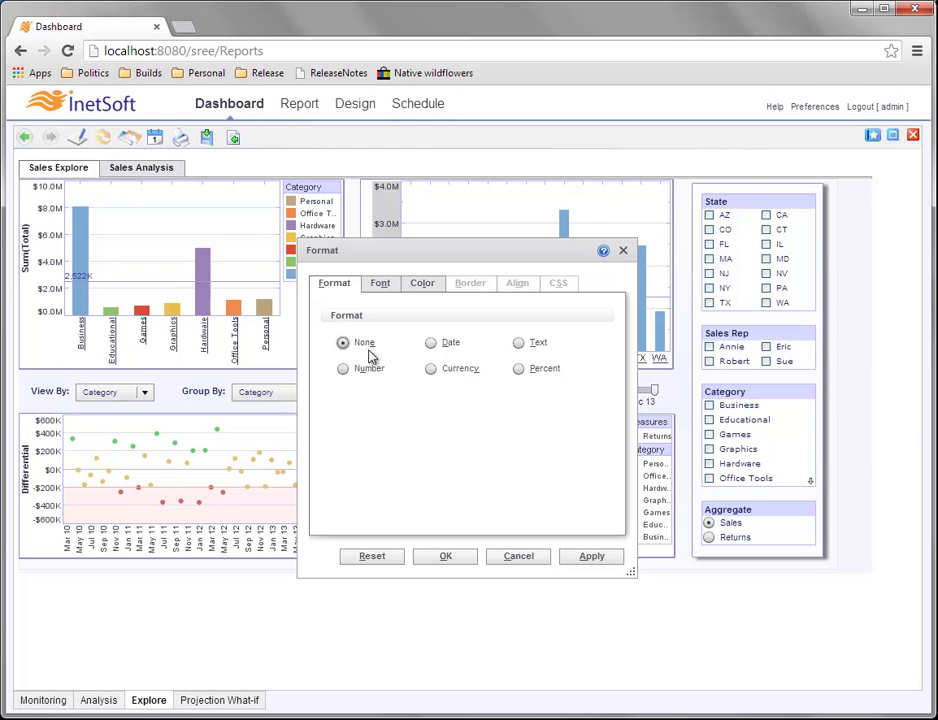
left_click(446, 557)
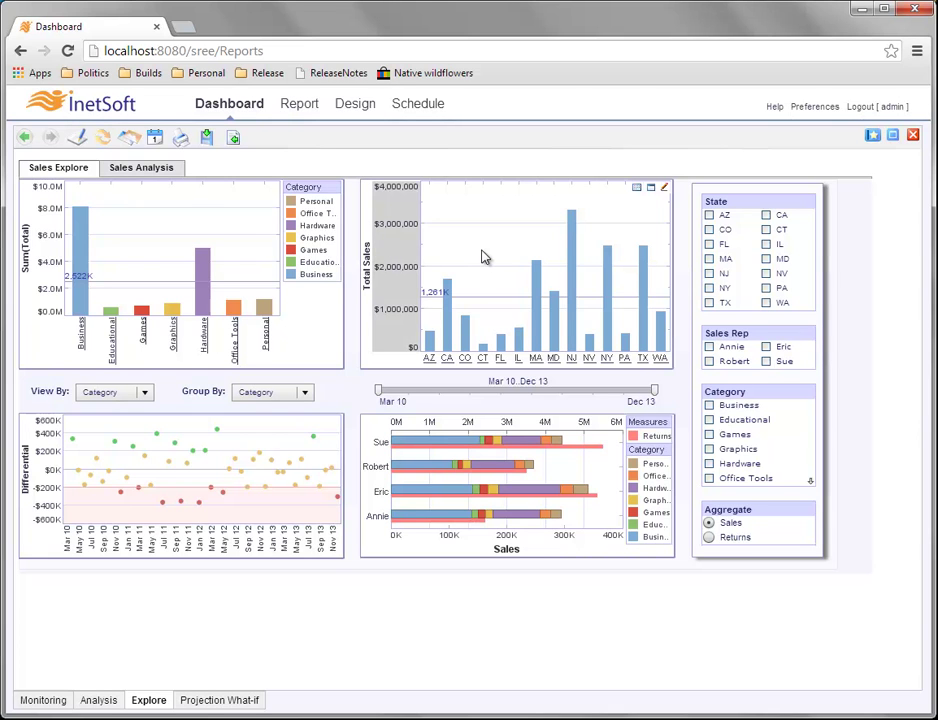
Set the Total Sales axis labels' Static Color(1) to red.
right_click(398, 261)
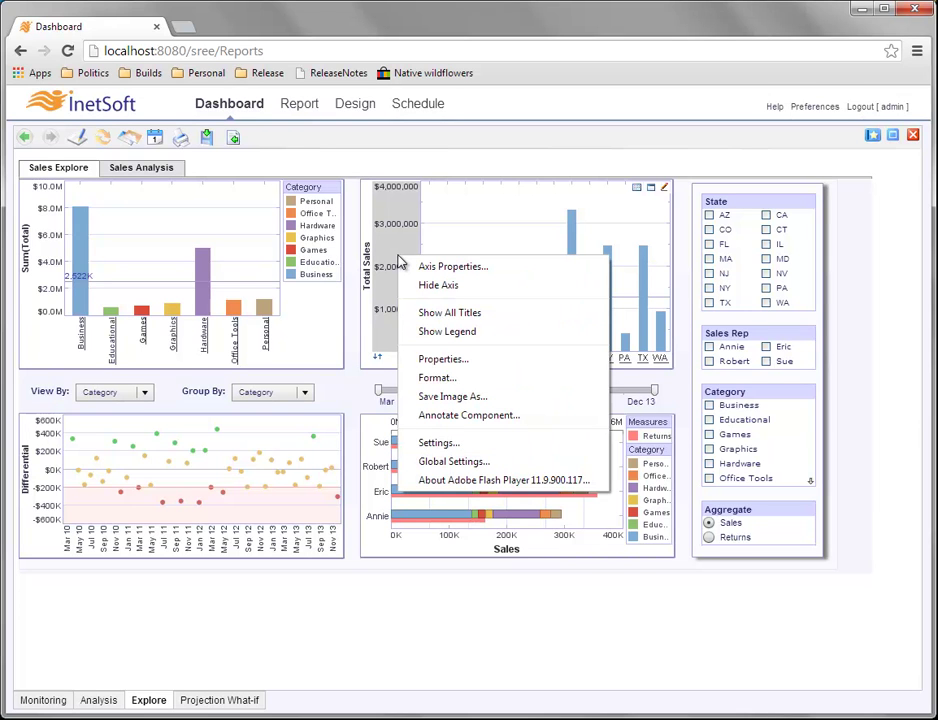
left_click(476, 379)
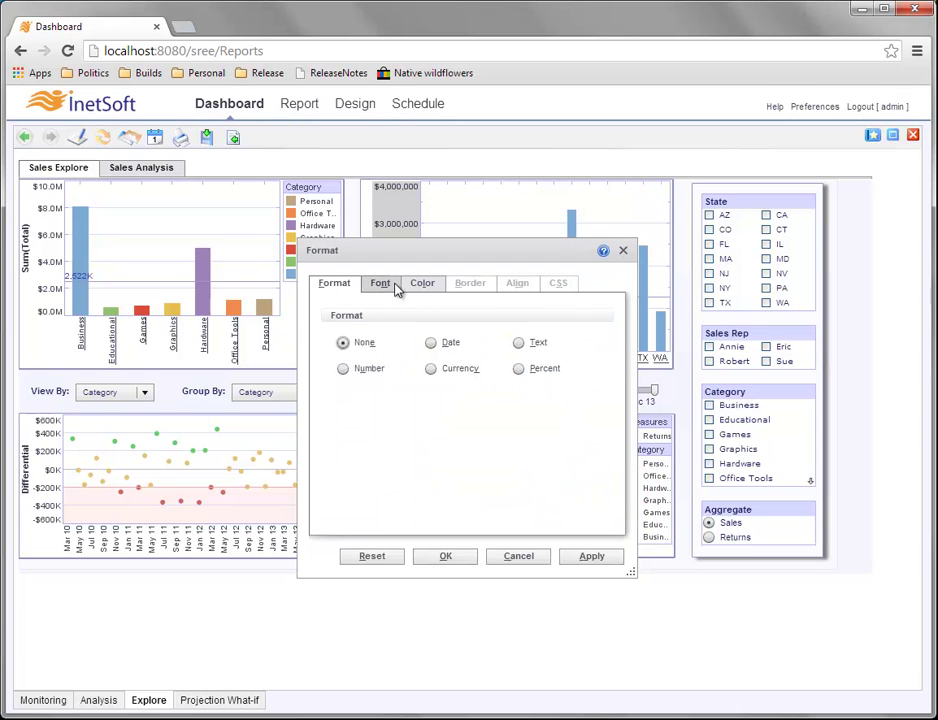
left_click(432, 285)
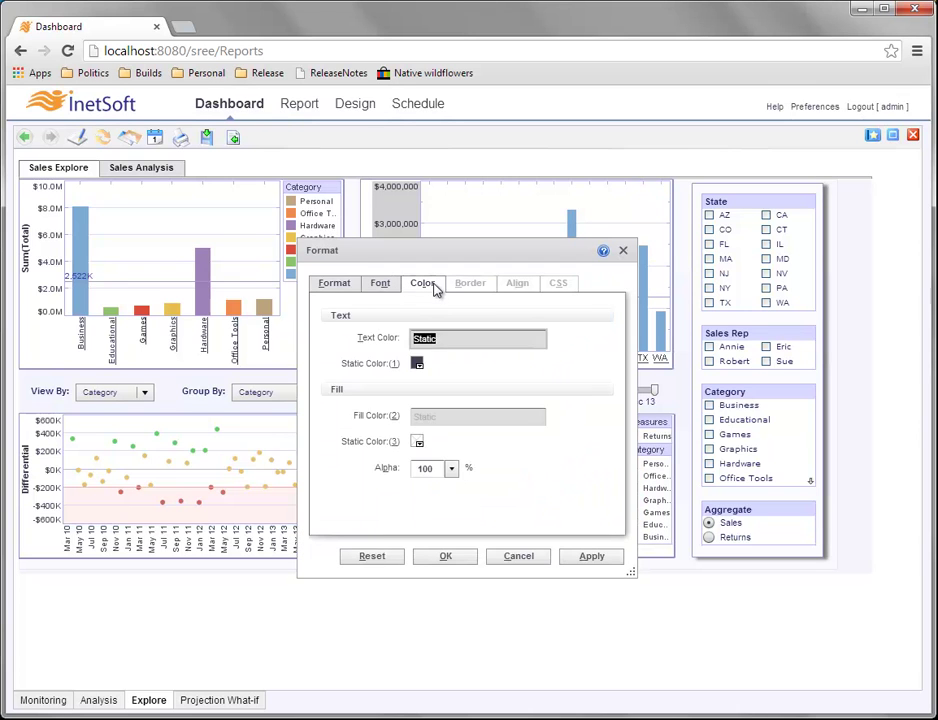
left_click(418, 364)
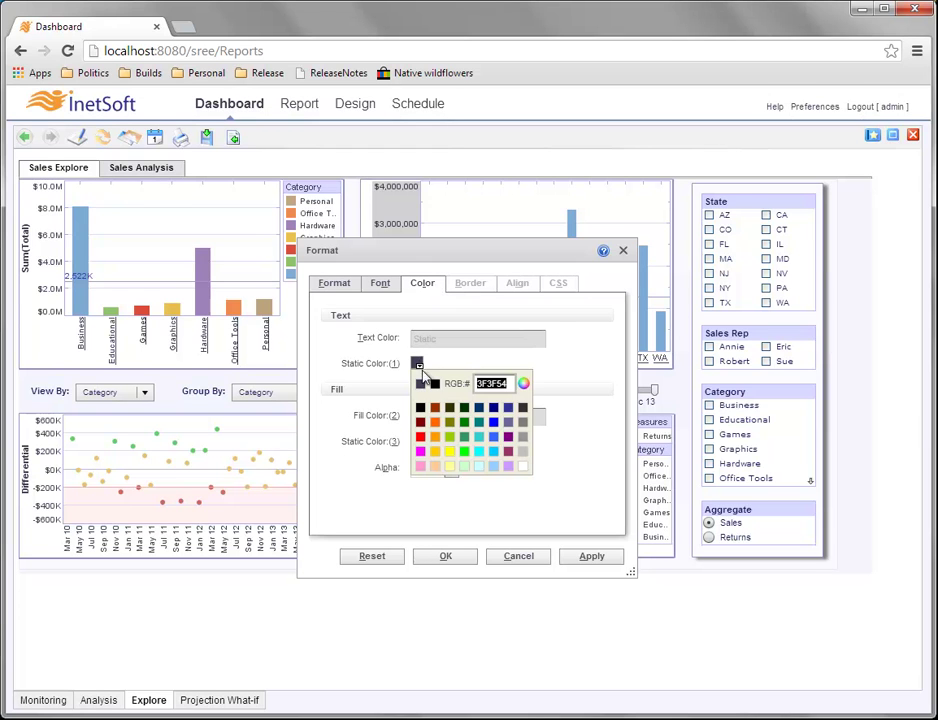
left_click(420, 439)
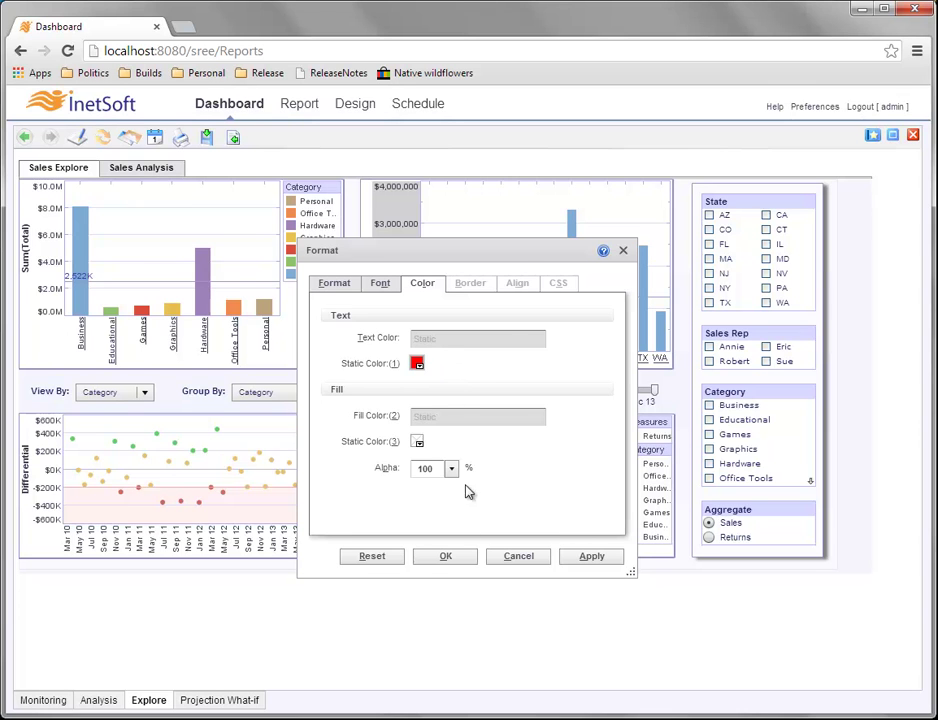
left_click(464, 556)
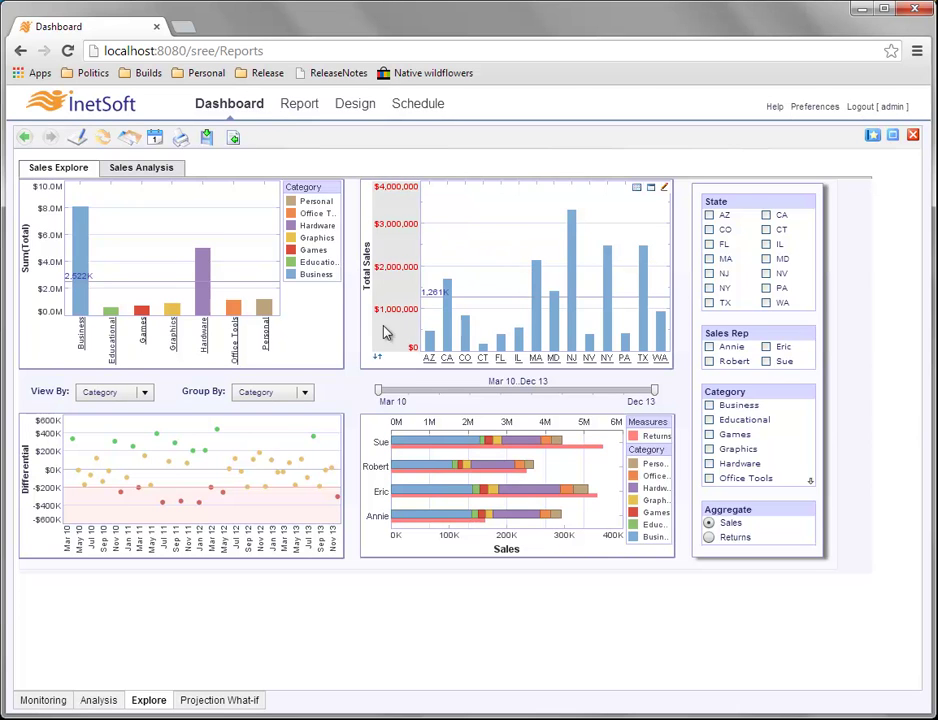
right_click(490, 248)
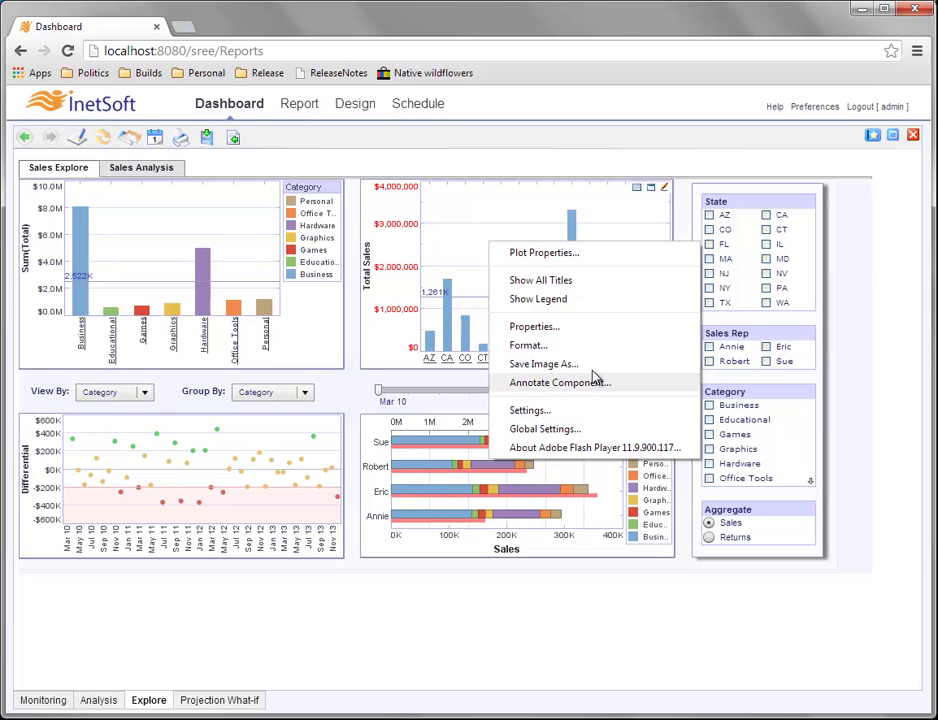
left_click(570, 254)
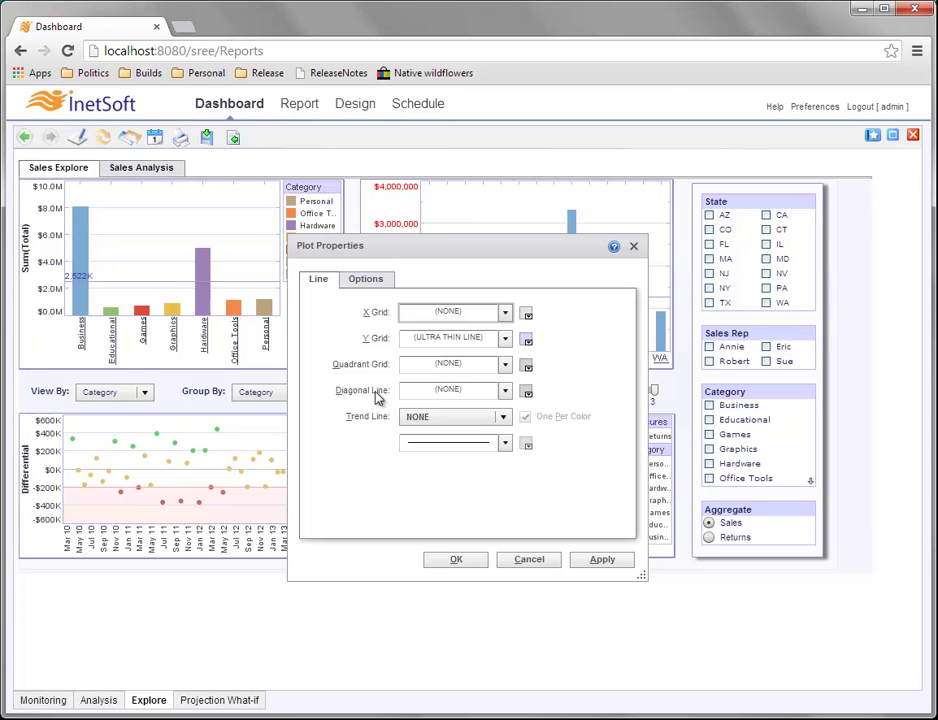
left_click(481, 424)
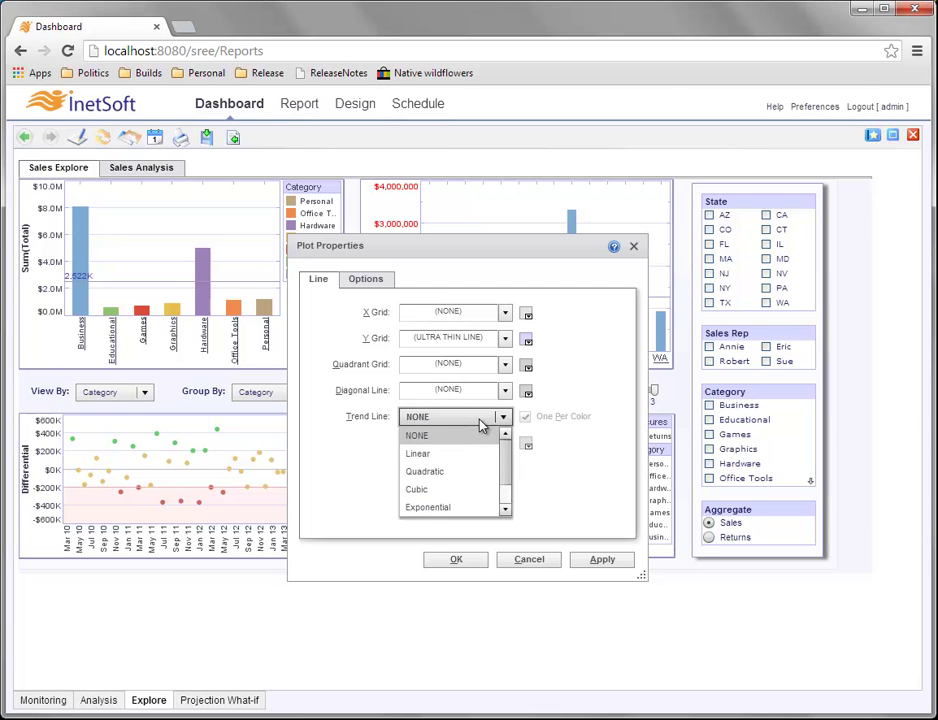
left_click(607, 408)
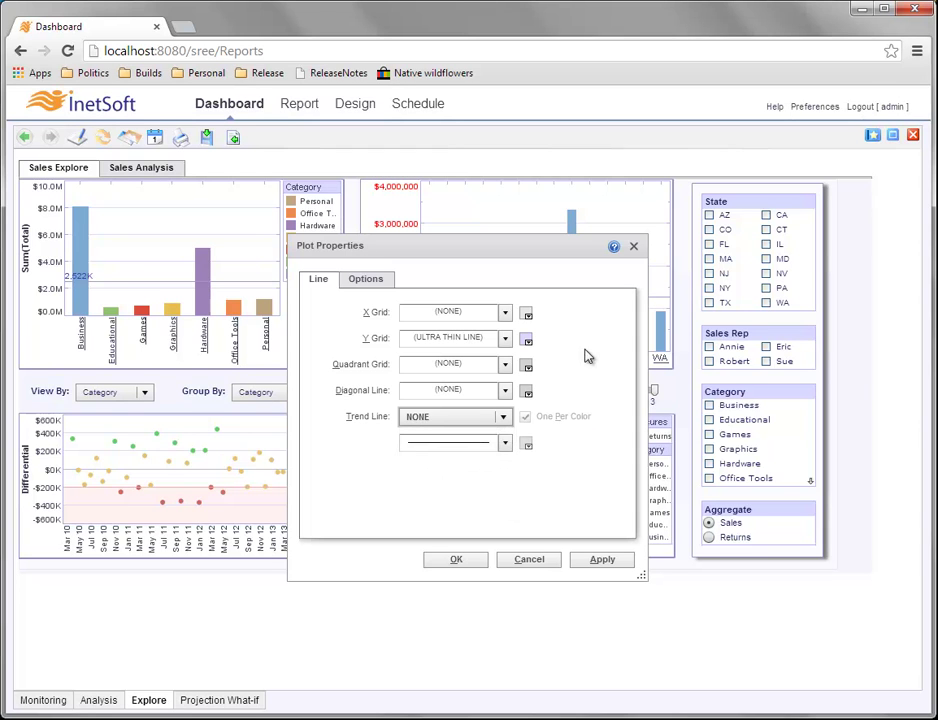
left_click(634, 246)
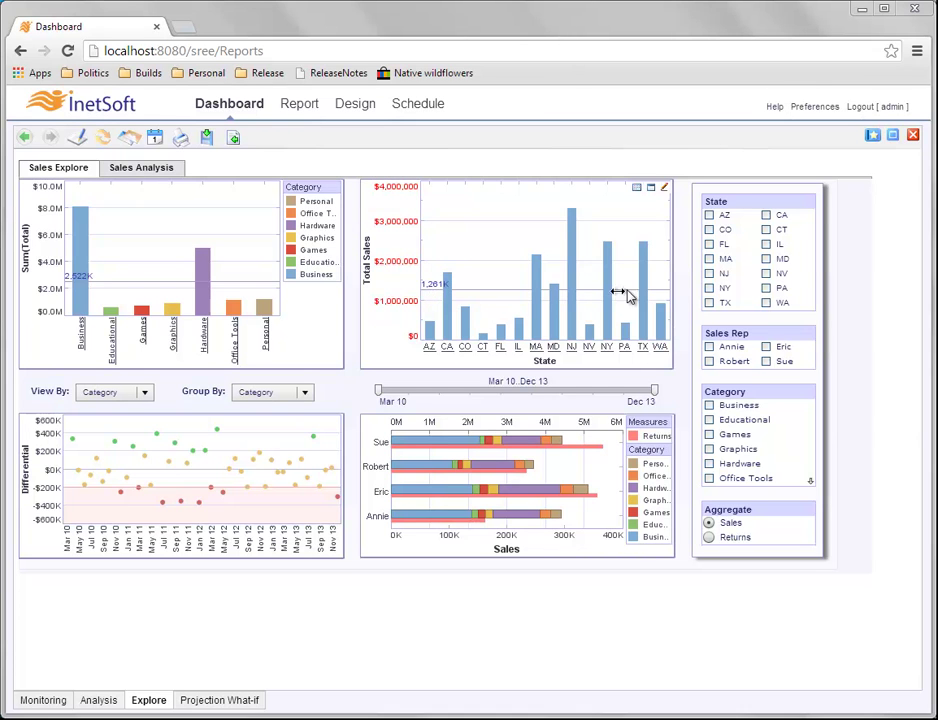
Open Chart Properties for the Total Sales chart, showing its Line Average of Sum(Total) target.
mouse_move(559, 301)
right_click(499, 274)
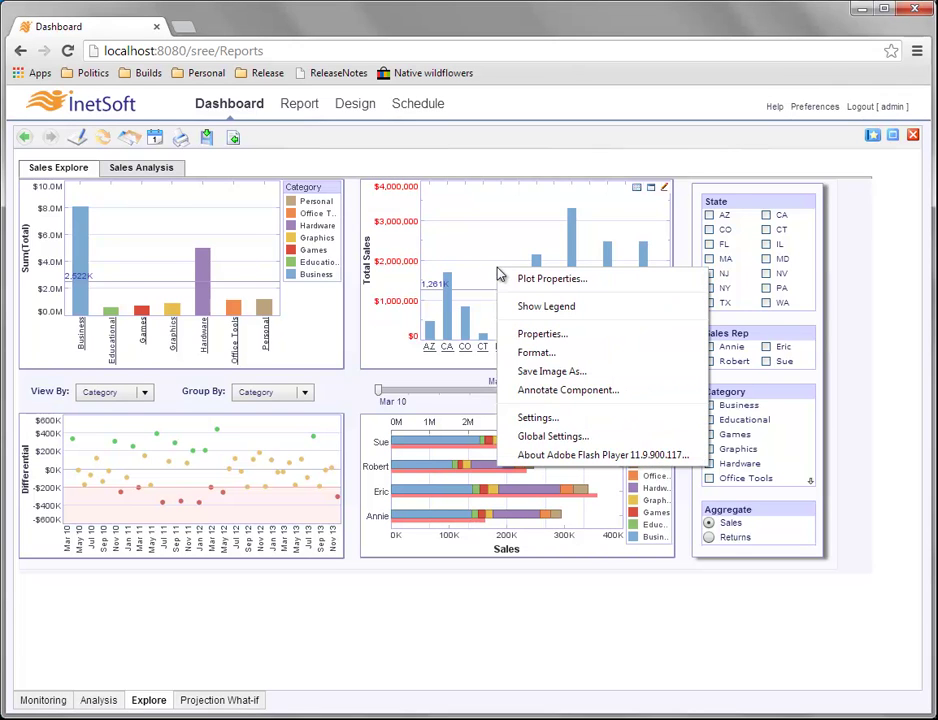
left_click(571, 336)
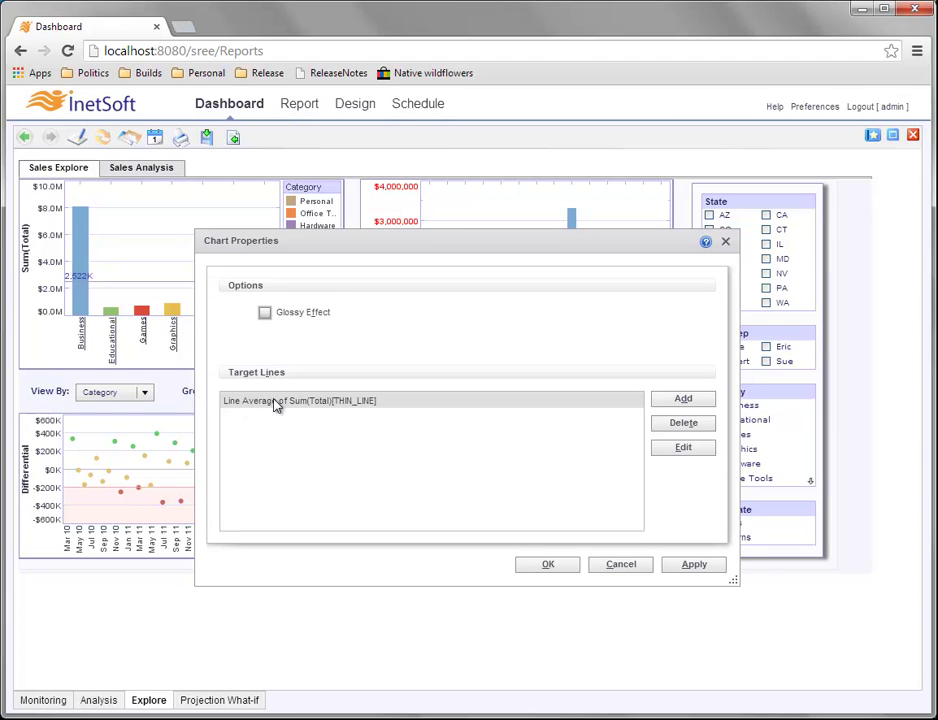
left_click(238, 404)
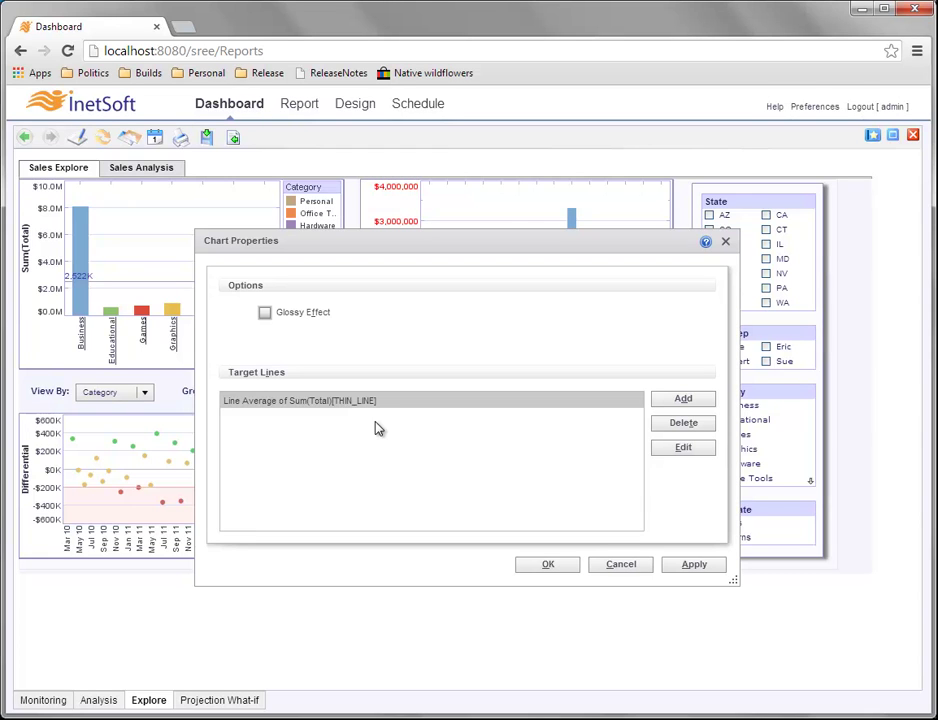
Add a new line target on Sum(Total) with its value set to Maximum.
left_click(708, 403)
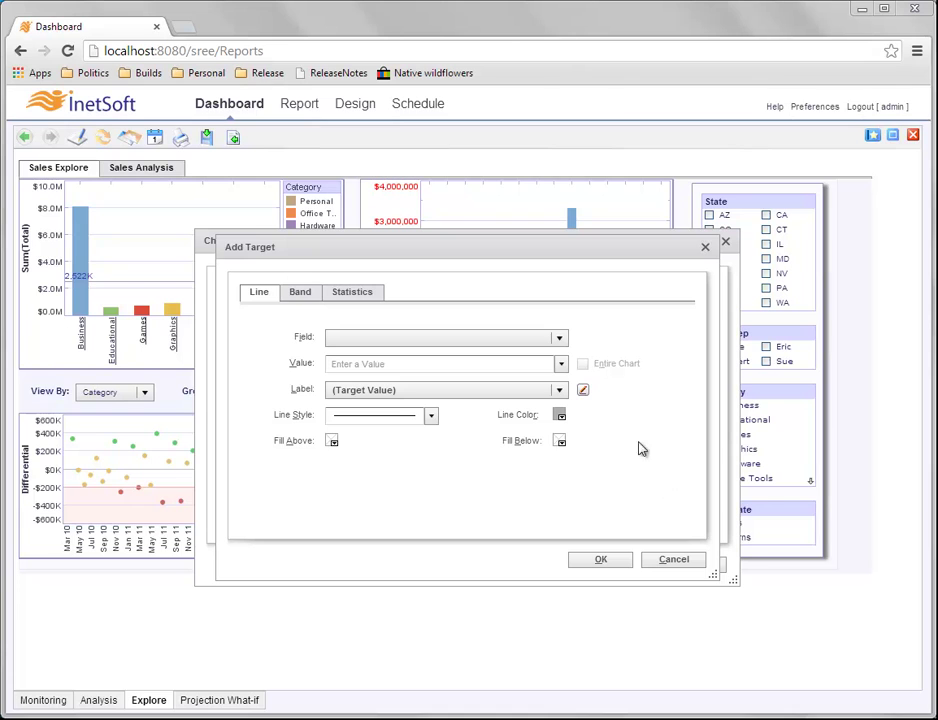
left_click(562, 338)
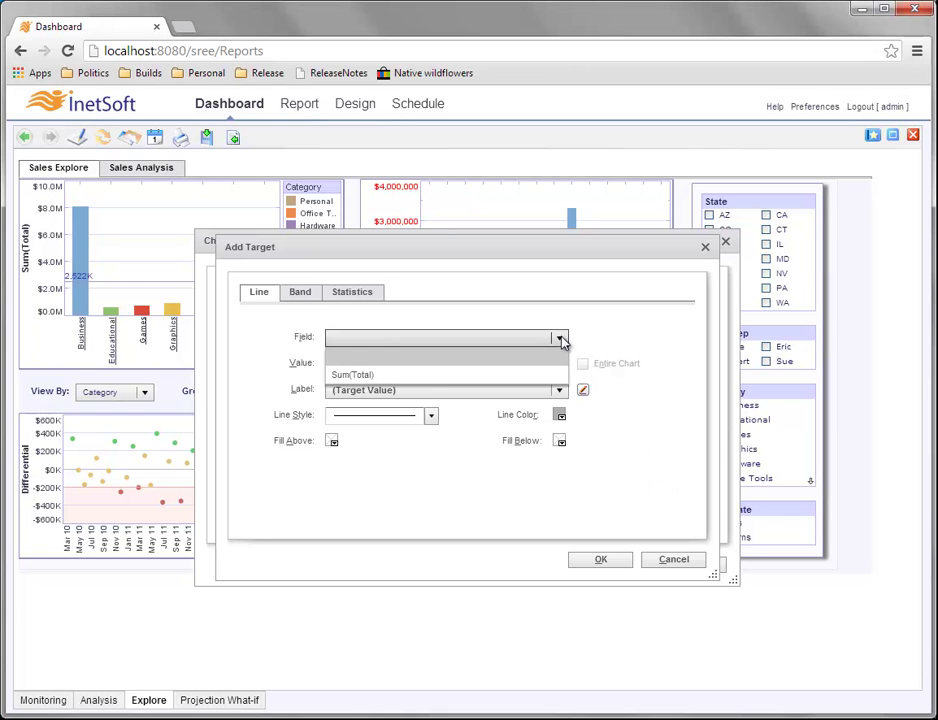
left_click(428, 377)
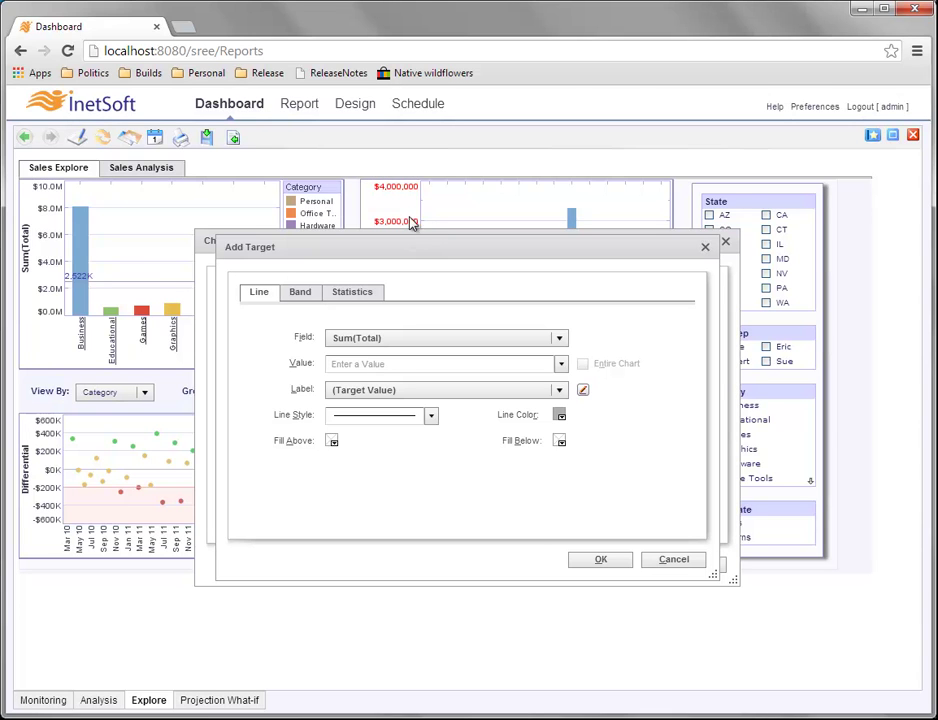
left_click(352, 363)
type("3000000")
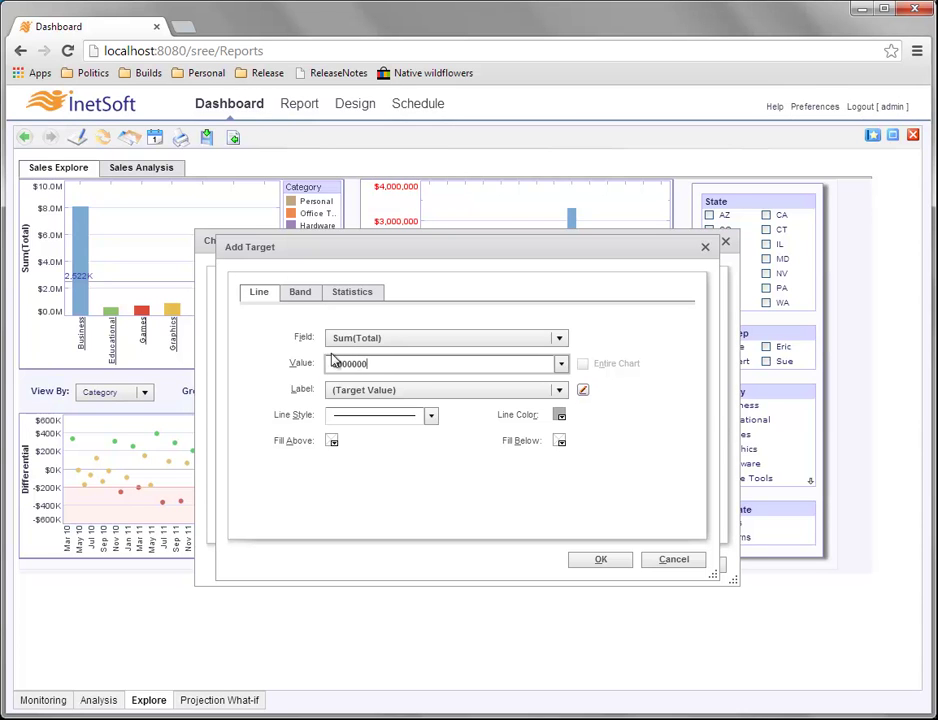
left_click(561, 365)
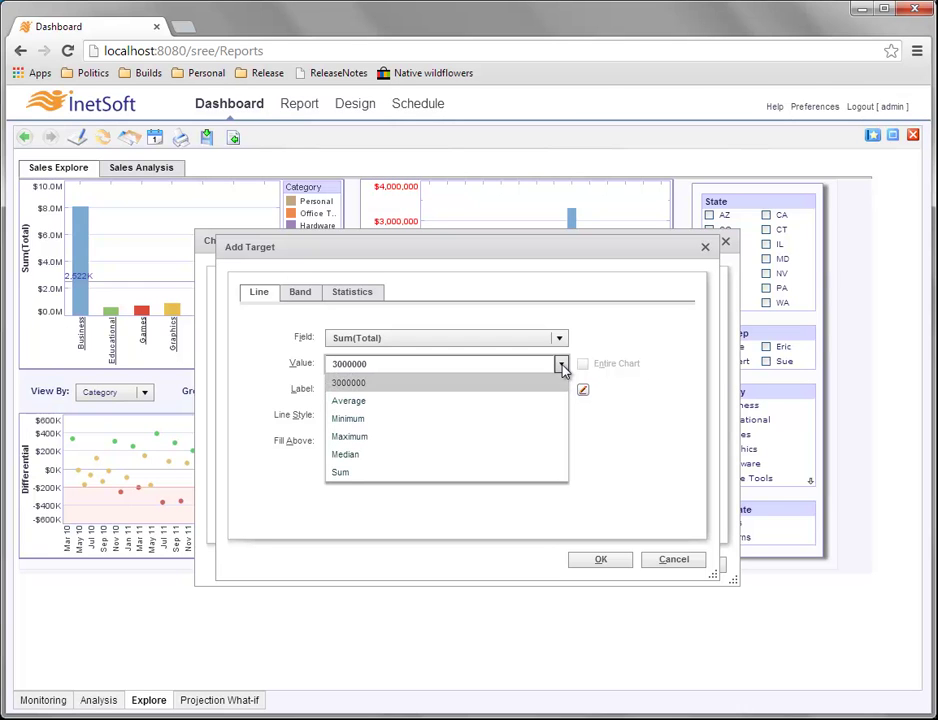
left_click(390, 438)
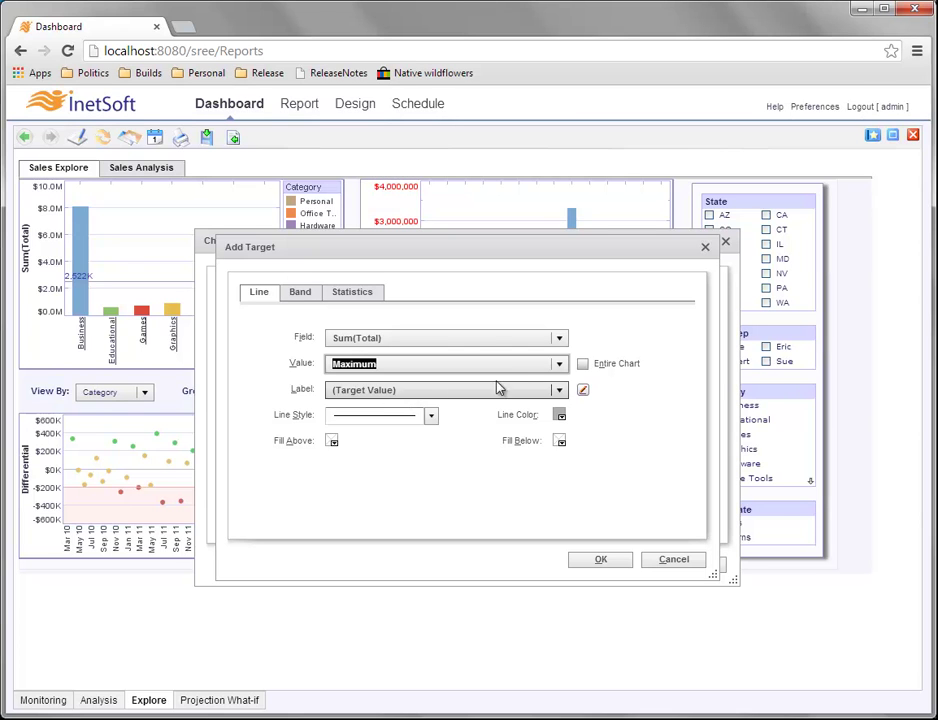
Give the maximum line a (Target Value) label, dotted style, light cyan fill above, and blue colour.
left_click(558, 390)
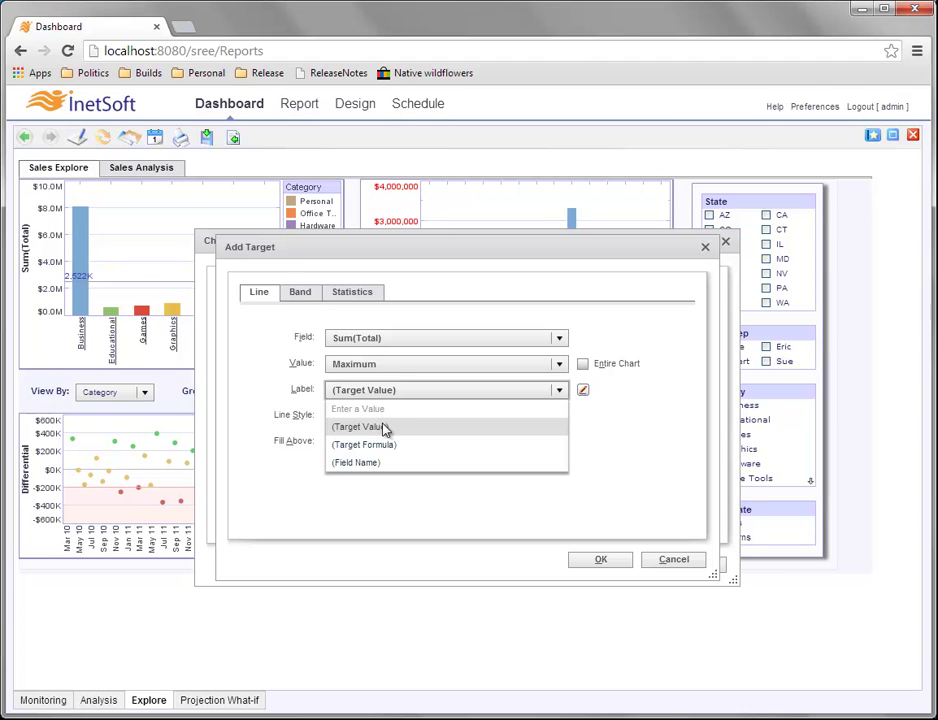
left_click(387, 430)
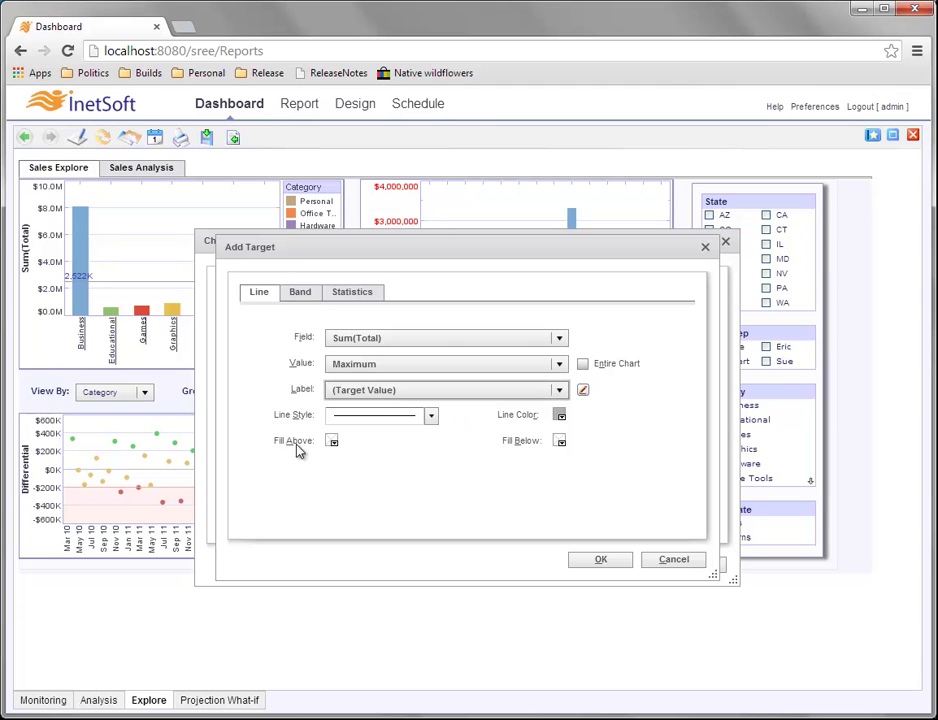
left_click(431, 418)
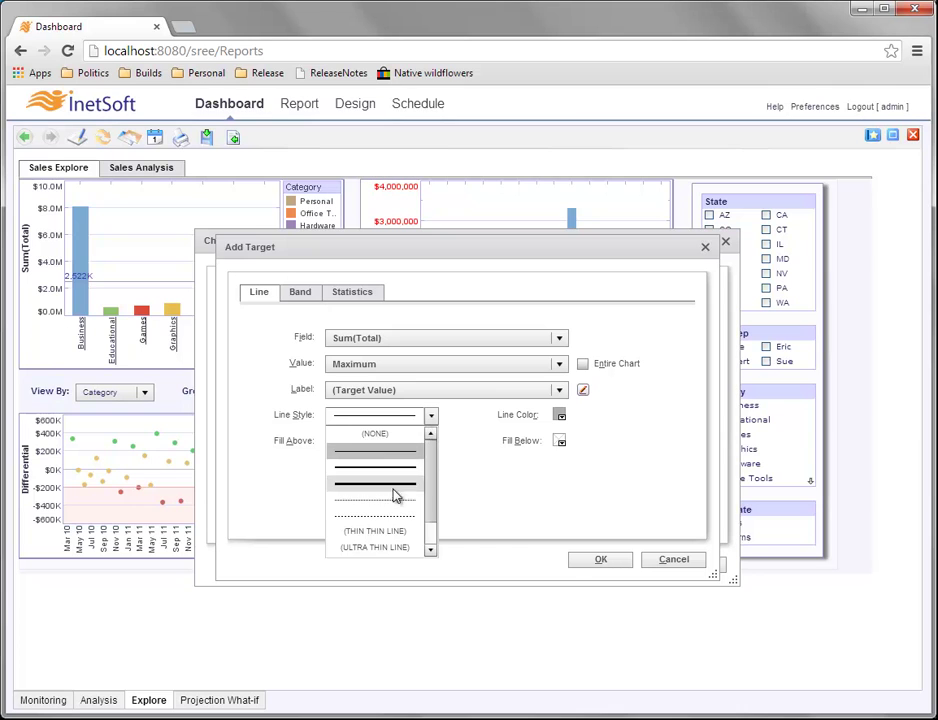
left_click(389, 516)
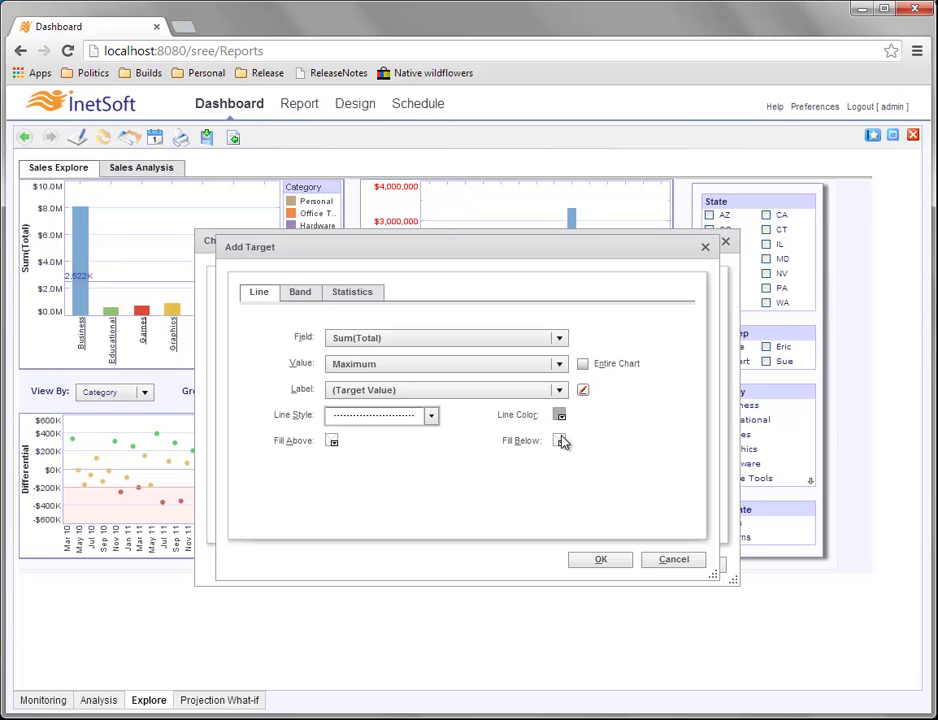
left_click(334, 443)
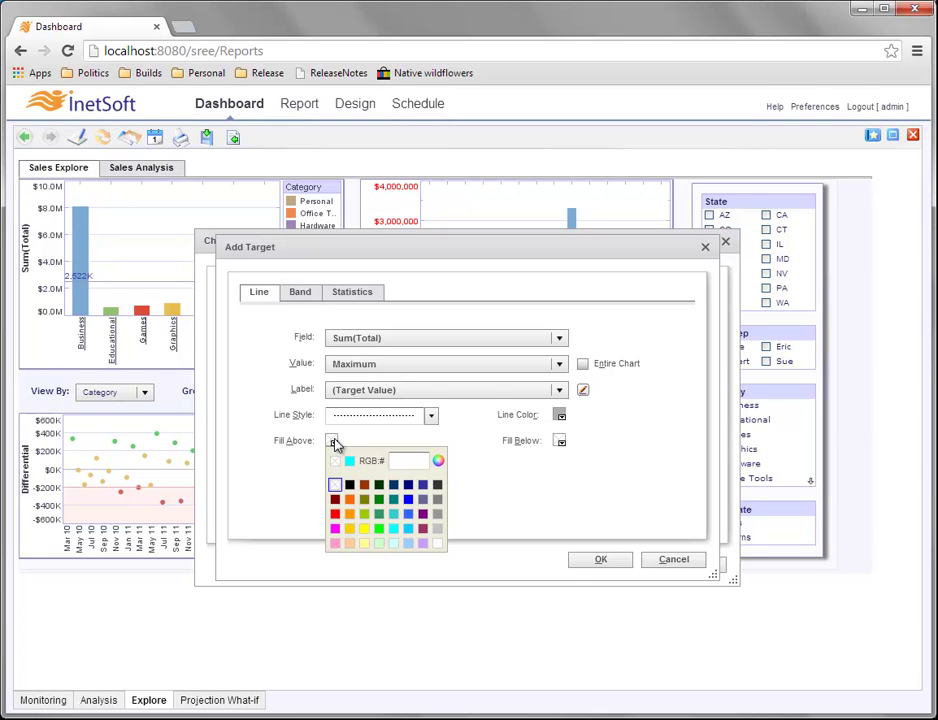
left_click(393, 542)
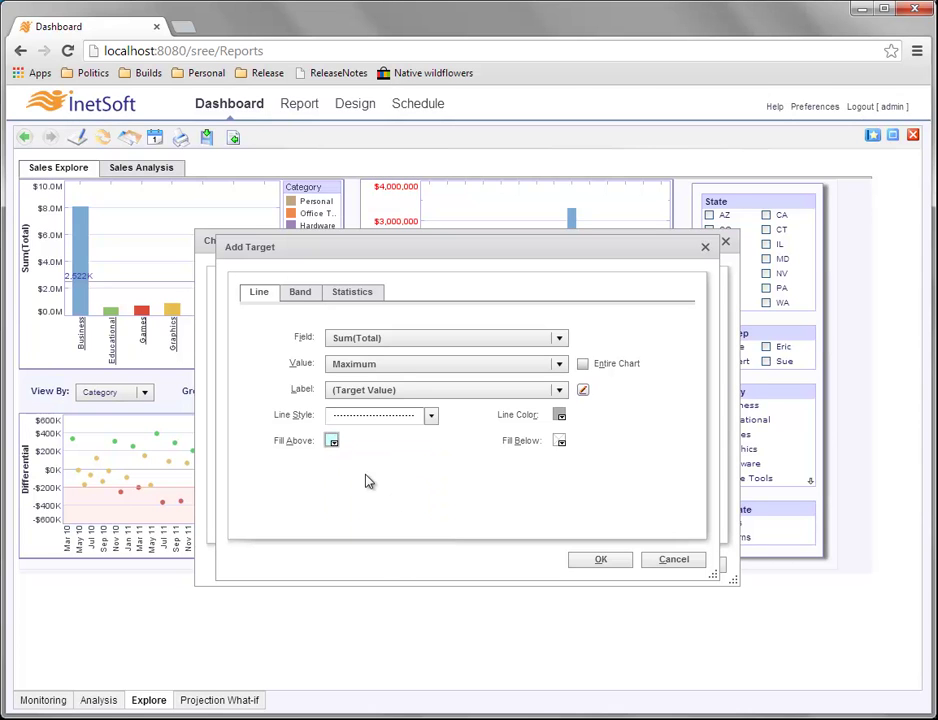
left_click(560, 415)
left_click(636, 473)
left_click(624, 566)
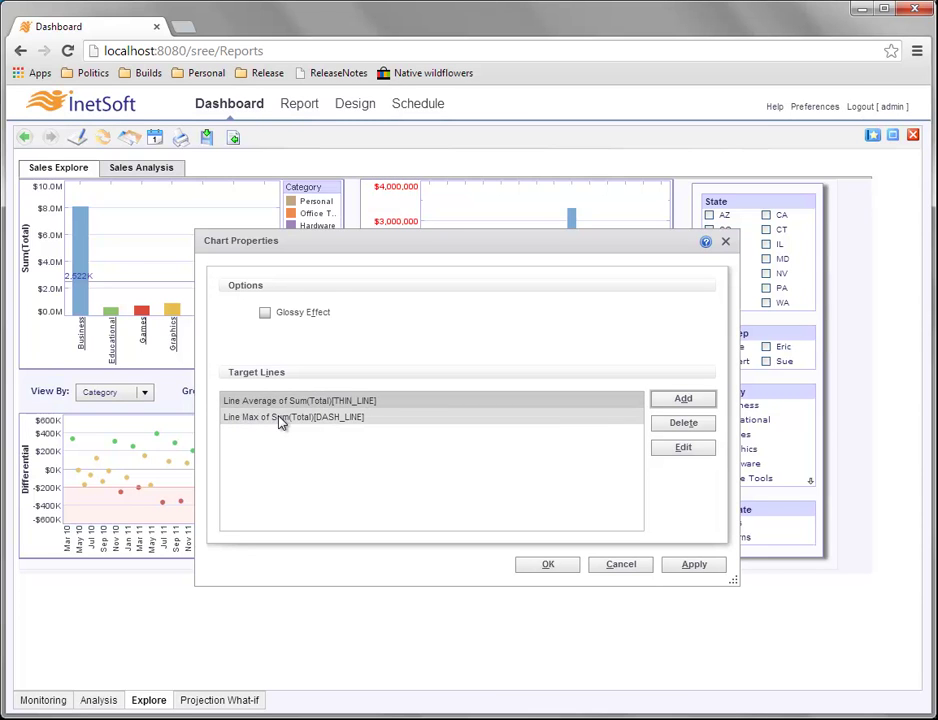
Apply Chart Properties so the dashed 3,313,973 maximum line with cyan shading appears.
left_click(548, 565)
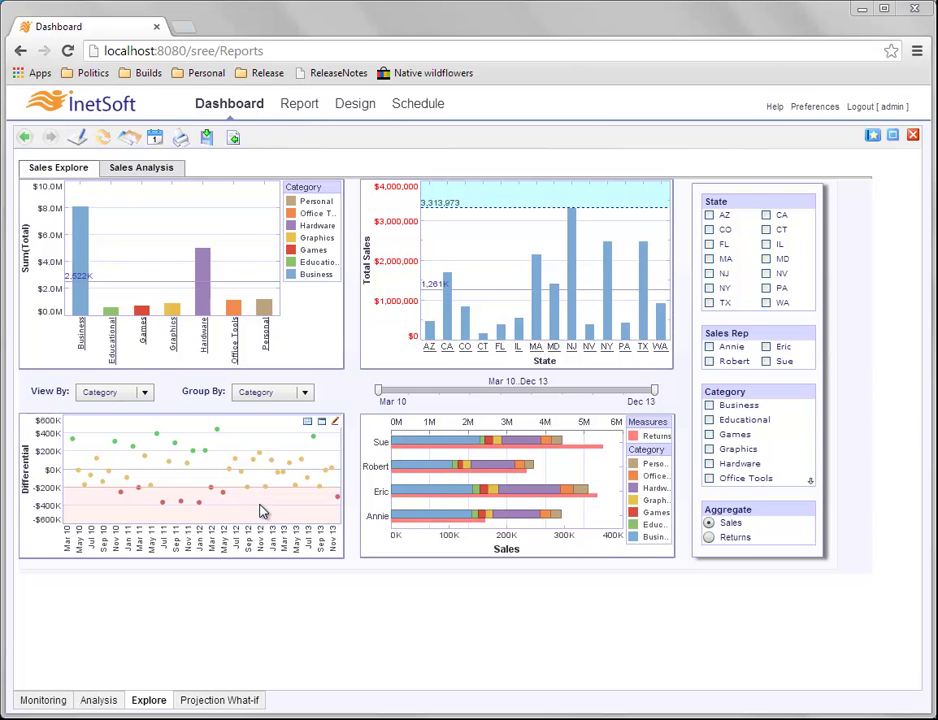
Delete the scatter chart's -200000 target line in its properties and add a new target.
right_click(212, 465)
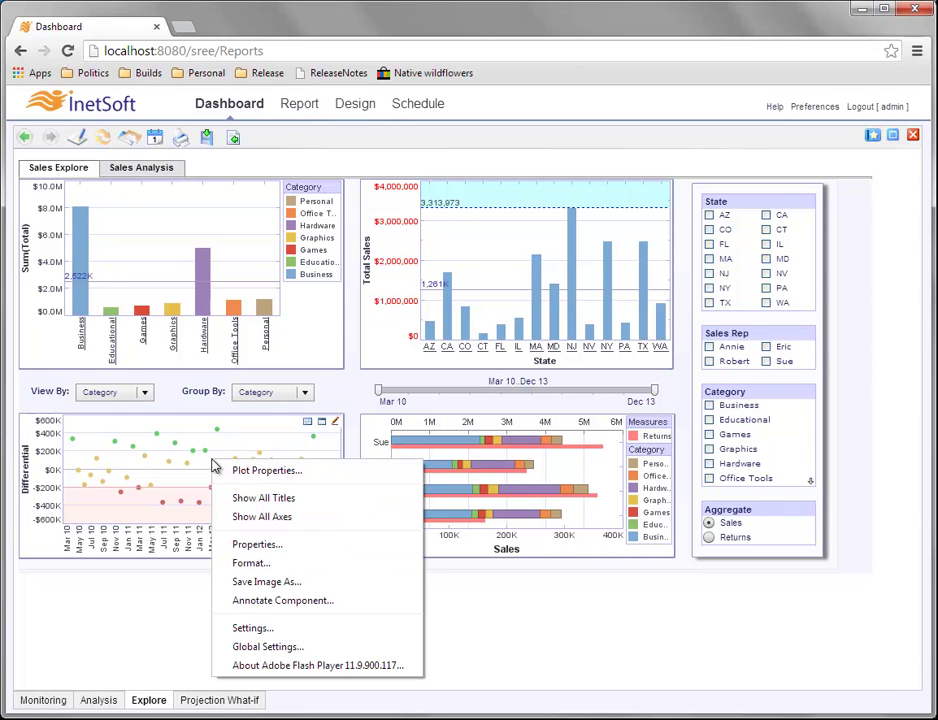
left_click(290, 546)
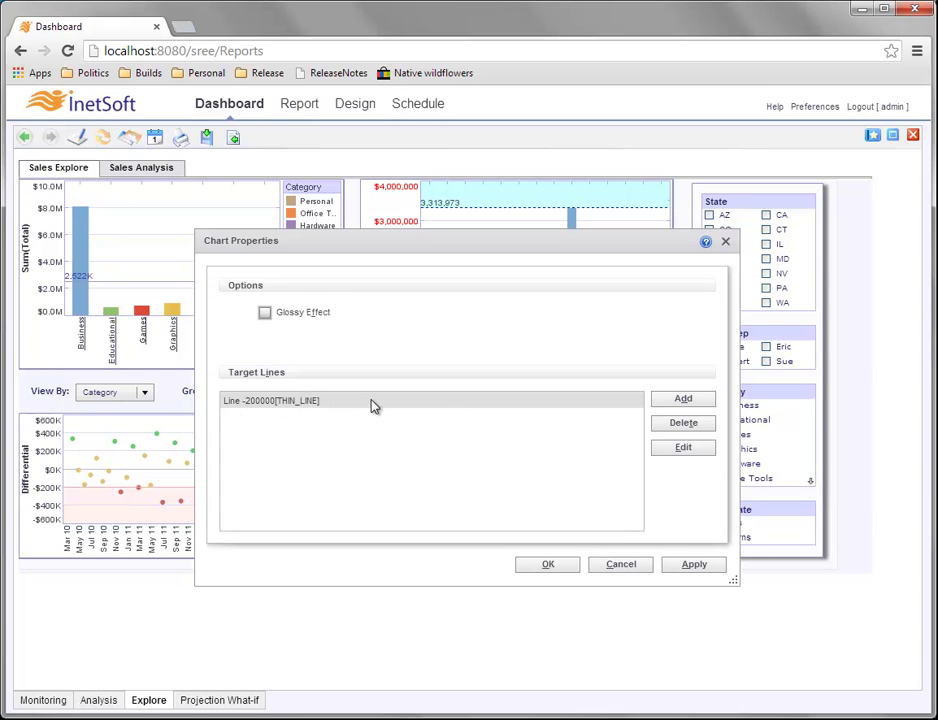
left_click(688, 428)
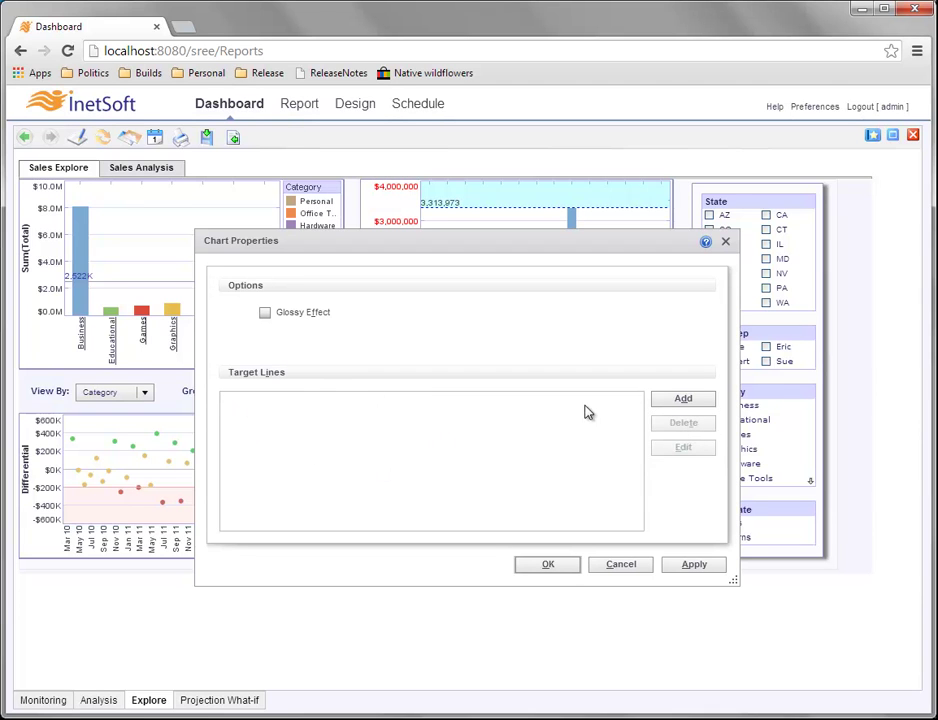
left_click(703, 399)
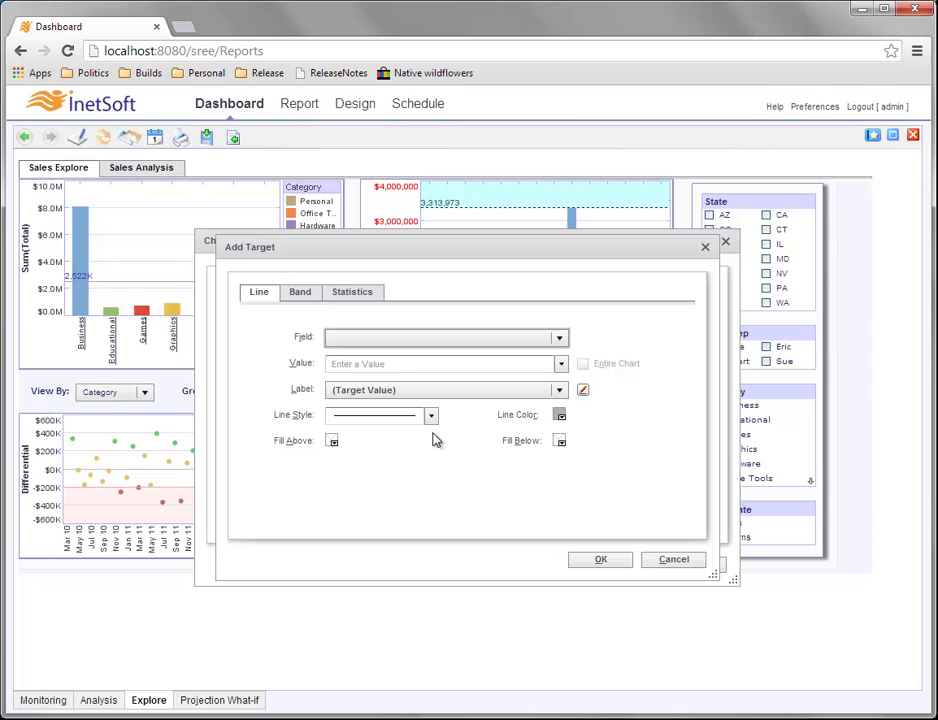
Define a Band target using the Change from previous: Sum(Total) field.
left_click(302, 292)
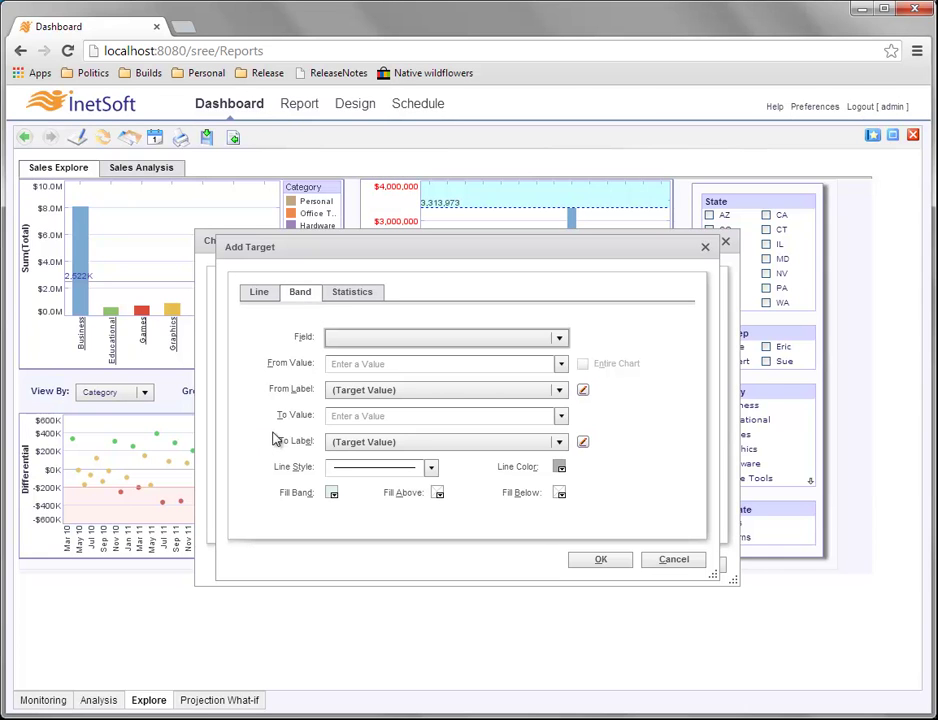
left_click(560, 340)
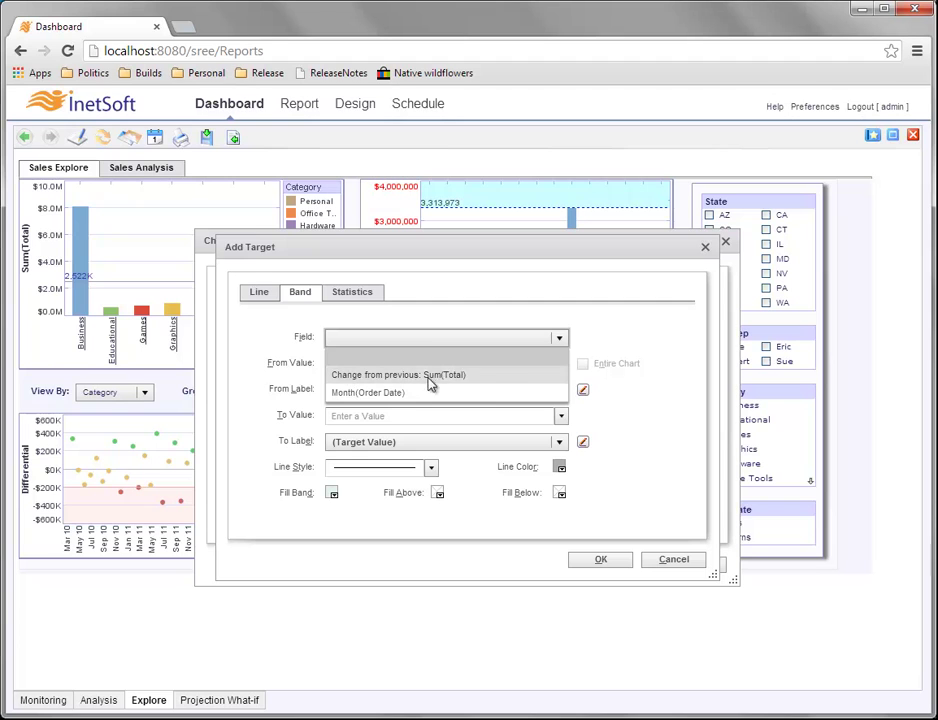
left_click(495, 377)
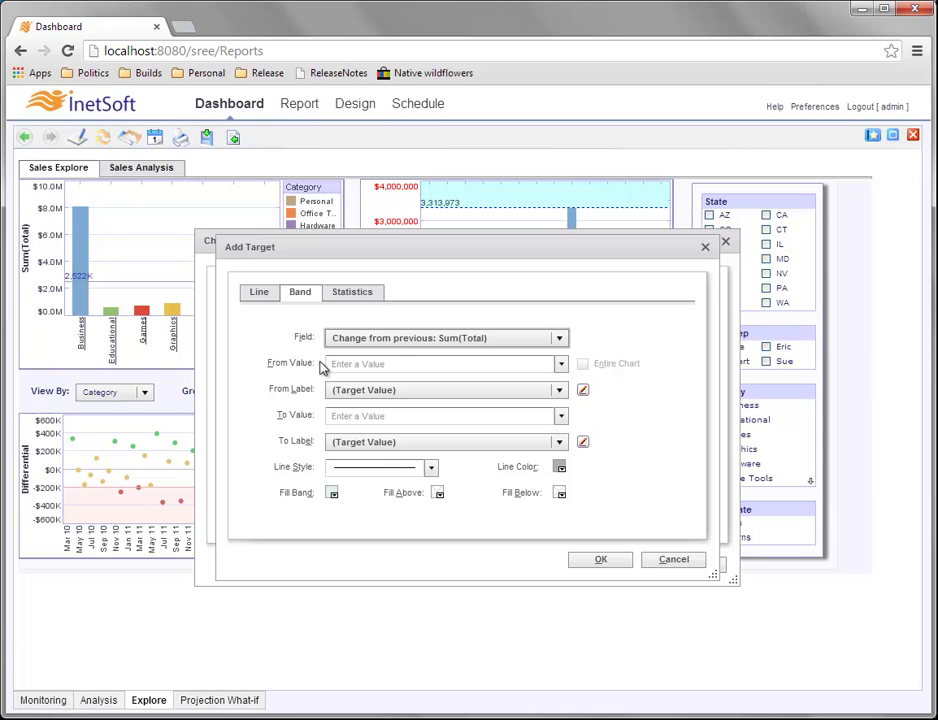
Set the band to run from Minimum to Maximum with a dotted line style.
left_click(563, 367)
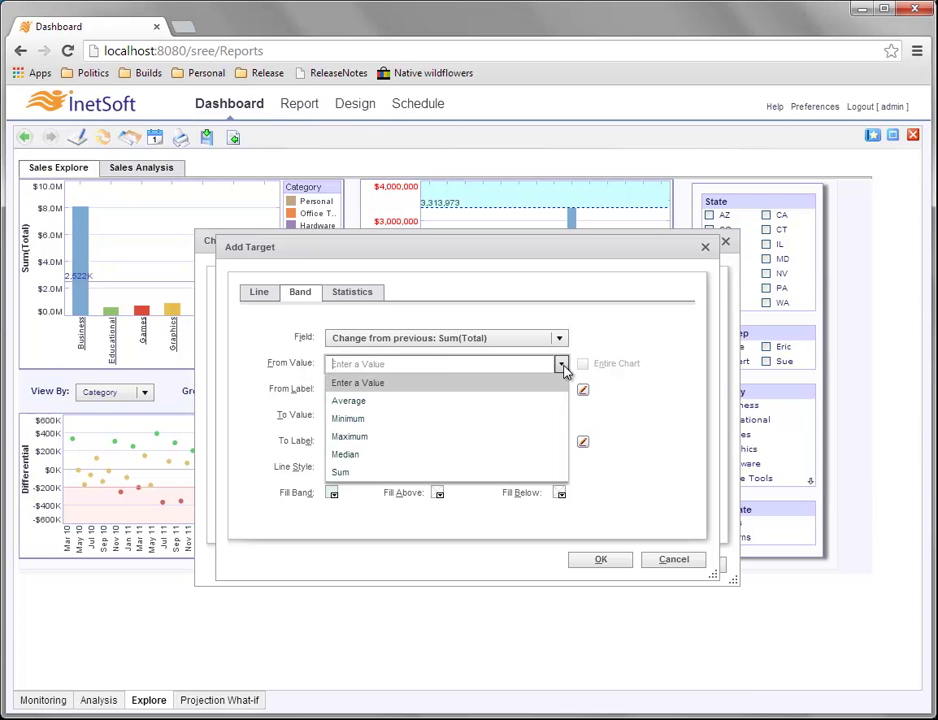
left_click(389, 419)
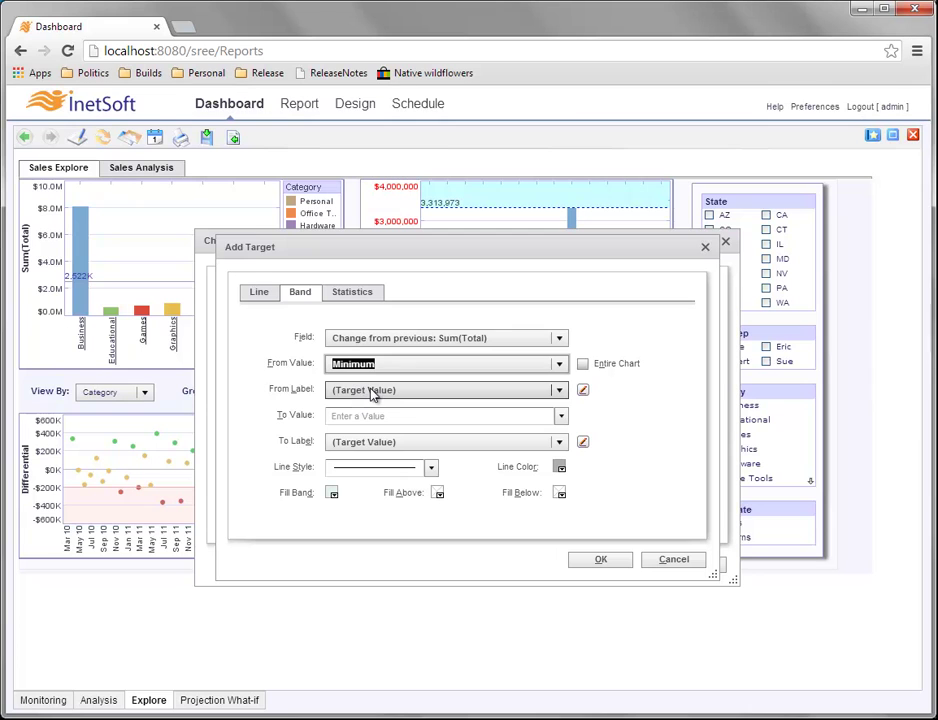
left_click(561, 416)
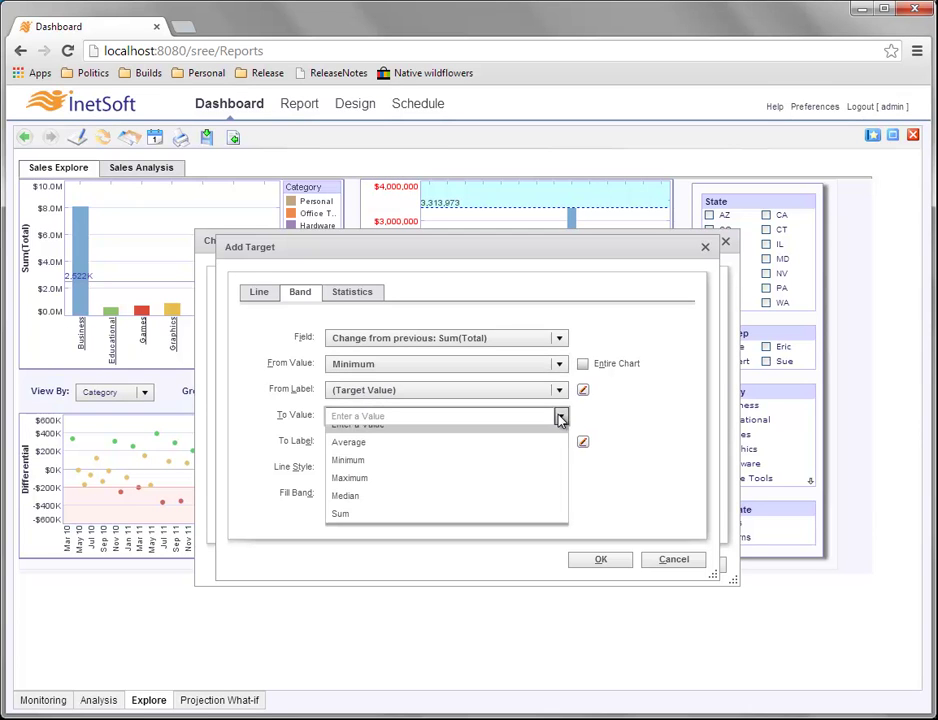
left_click(415, 488)
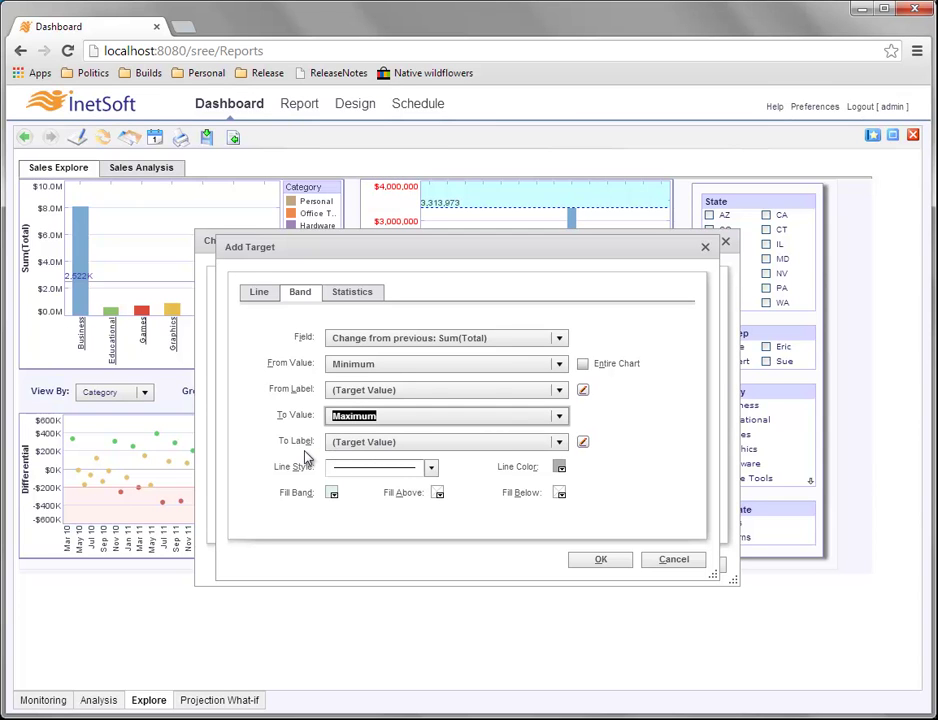
left_click(433, 470)
left_click(408, 567)
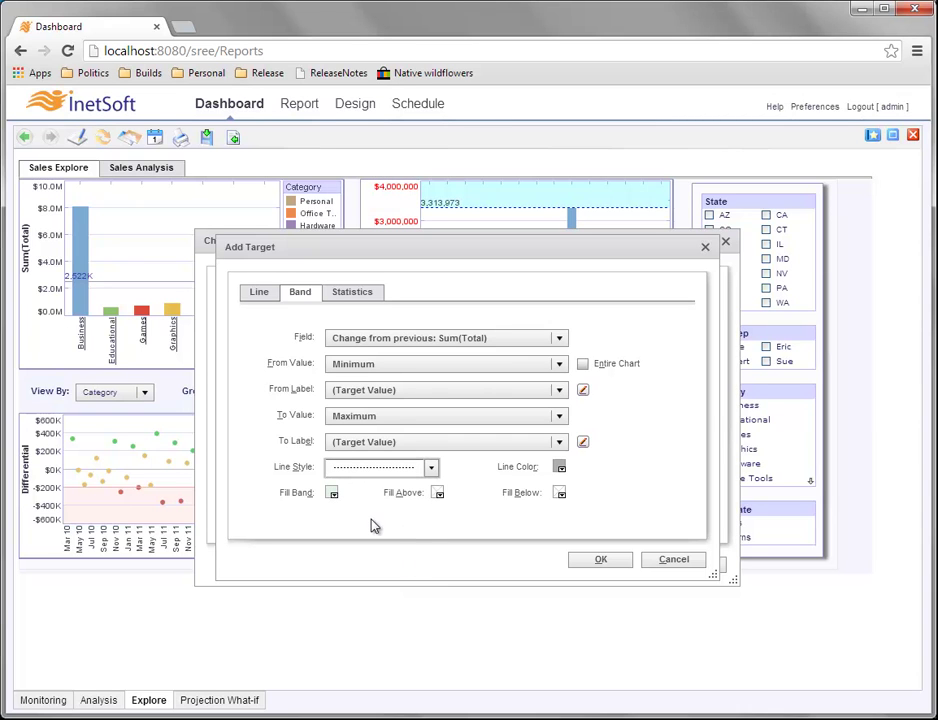
Set the band line colour to blue, keep From Value Minimum, and fill above and below light yellow.
left_click(561, 467)
left_click(634, 530)
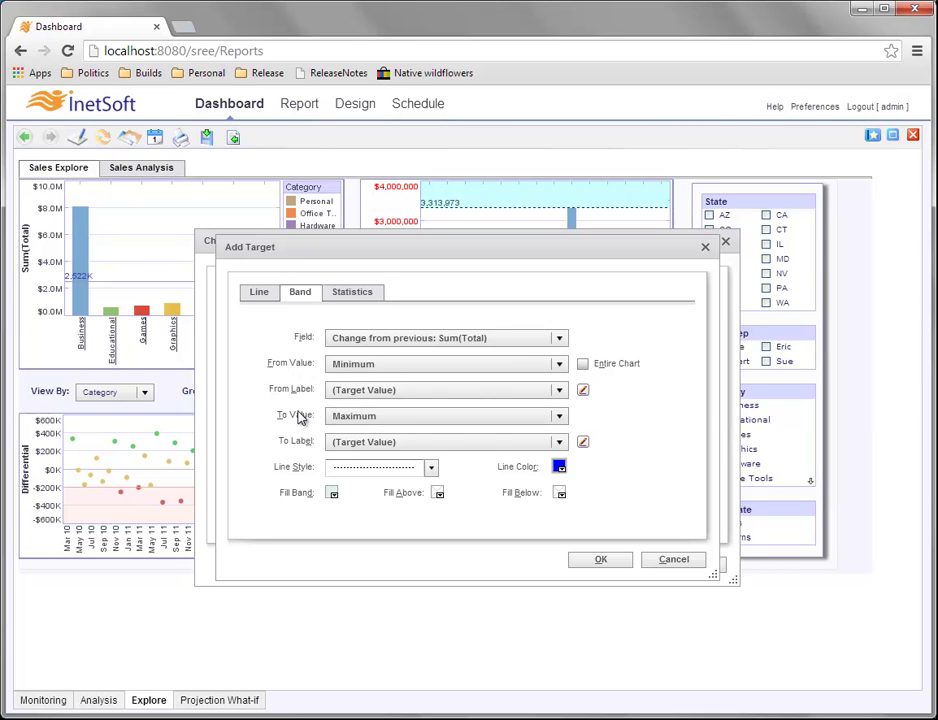
left_click(366, 366)
left_click(329, 366)
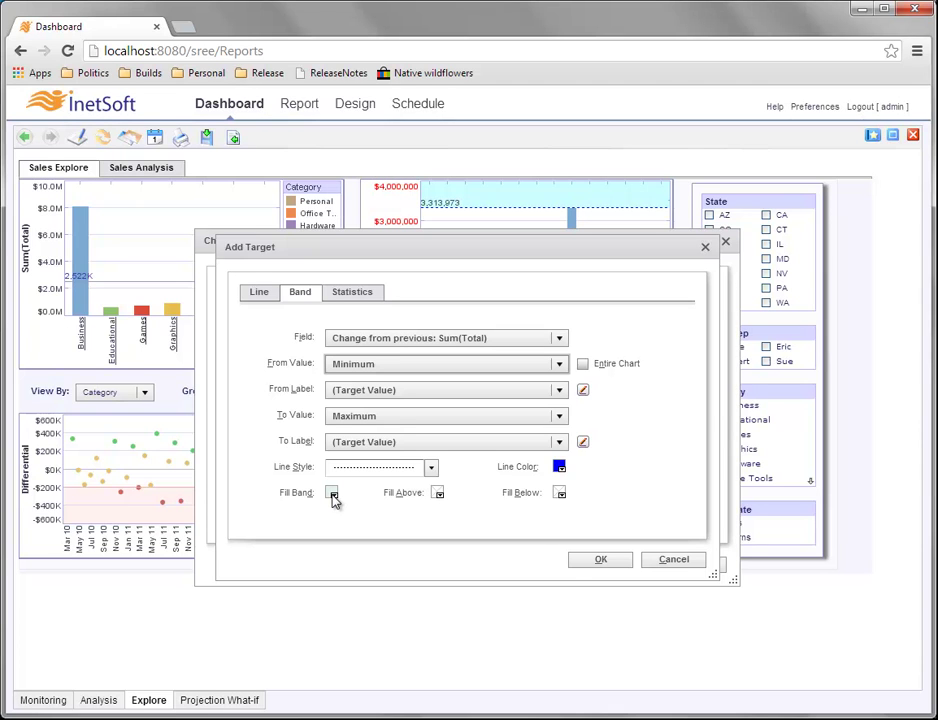
left_click(438, 494)
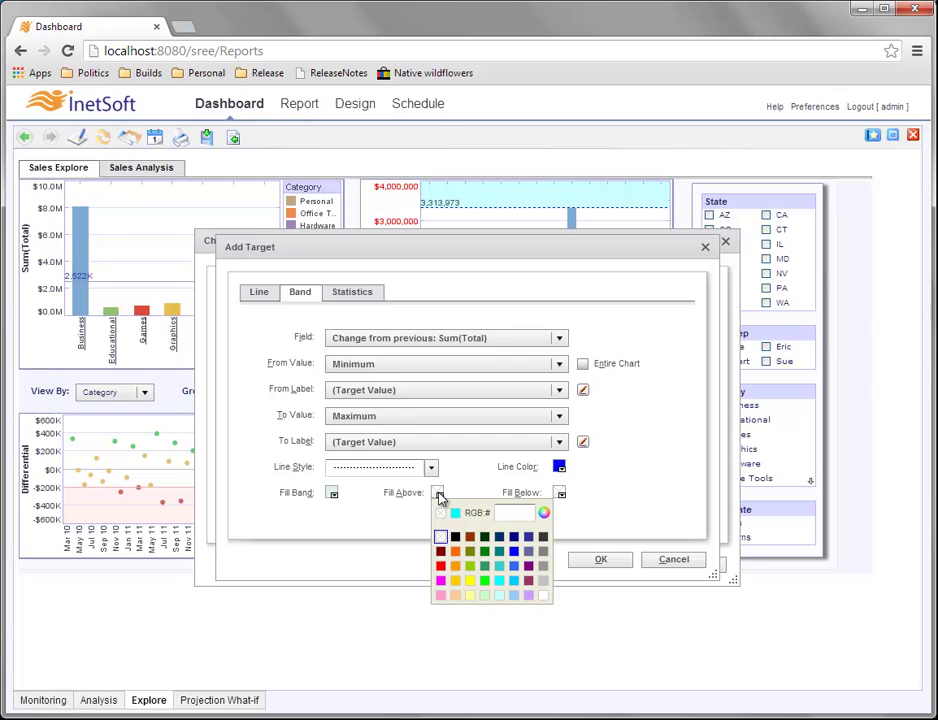
left_click(470, 596)
left_click(561, 494)
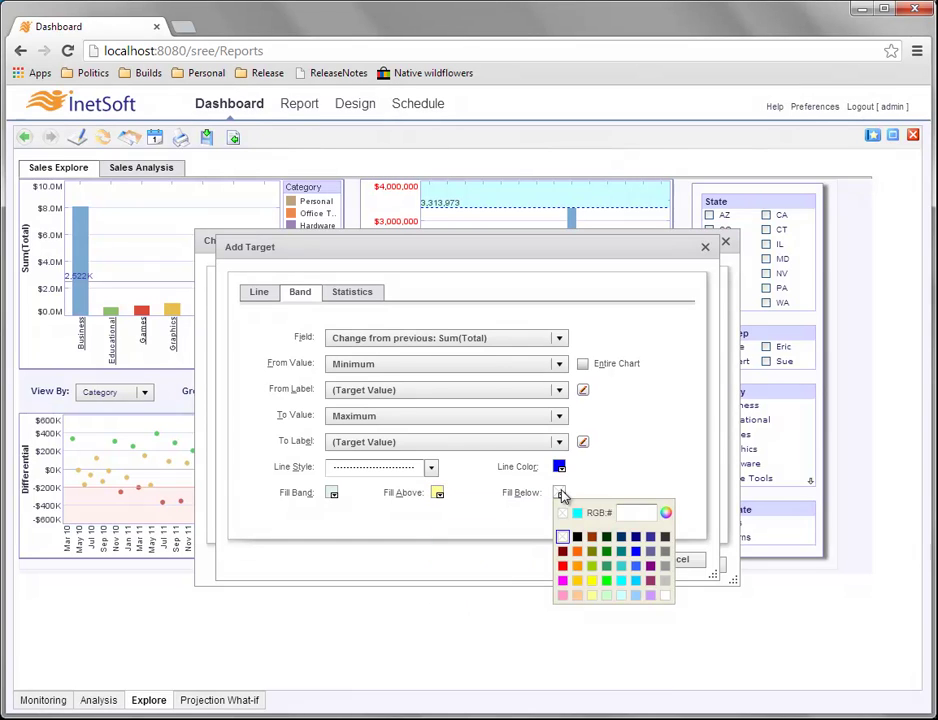
left_click(591, 596)
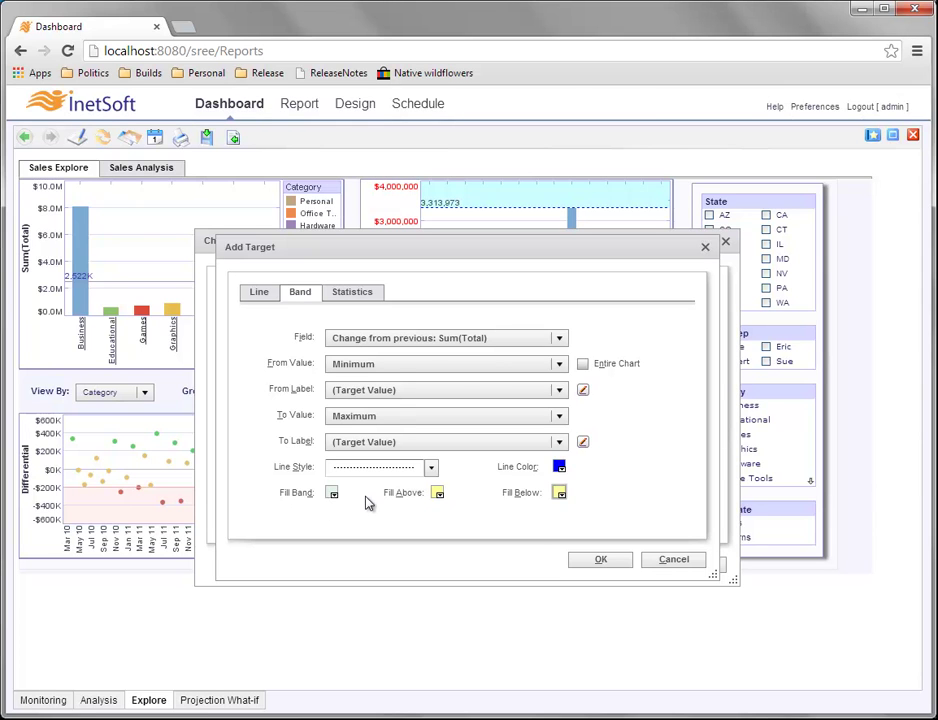
Confirm the new band target and apply it to the Differential scatter chart.
left_click(597, 560)
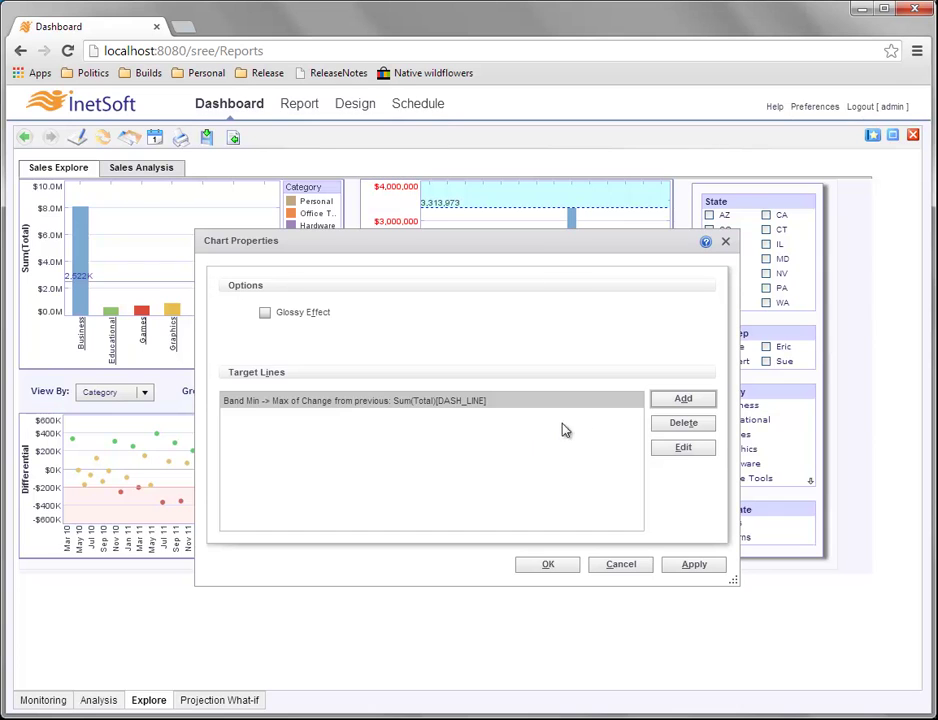
left_click(548, 565)
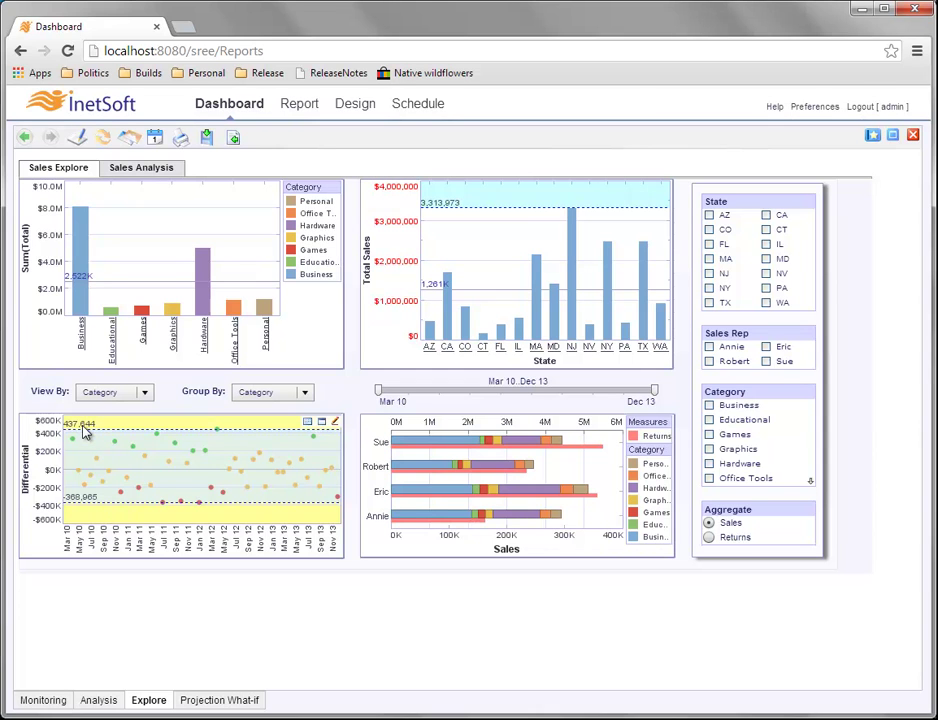
Open the scatter chart's Properties and edit its existing band target line.
right_click(165, 459)
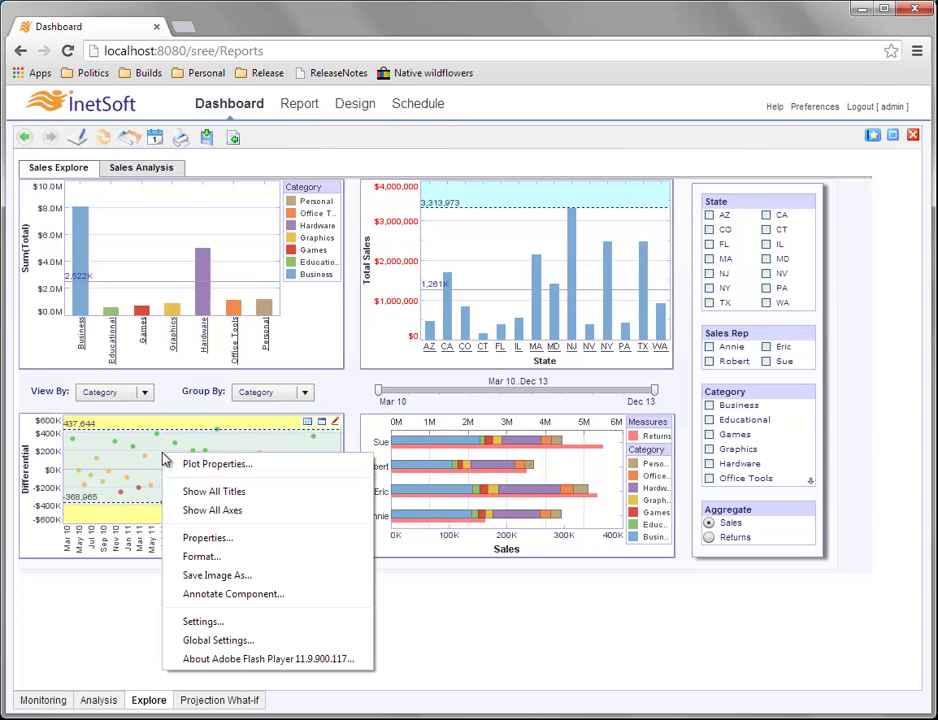
left_click(253, 540)
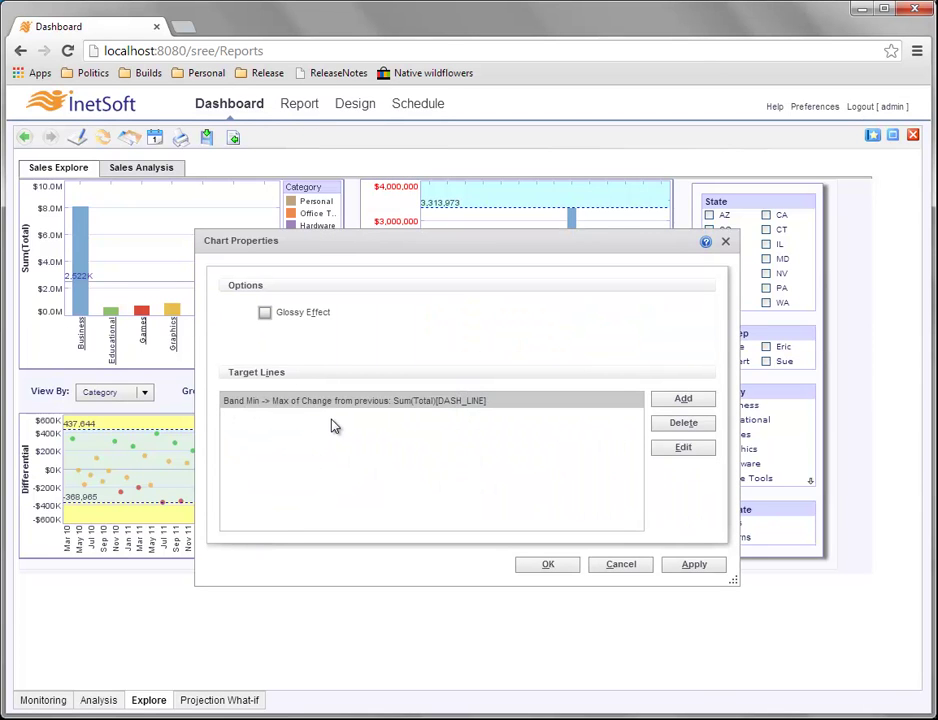
left_click(684, 448)
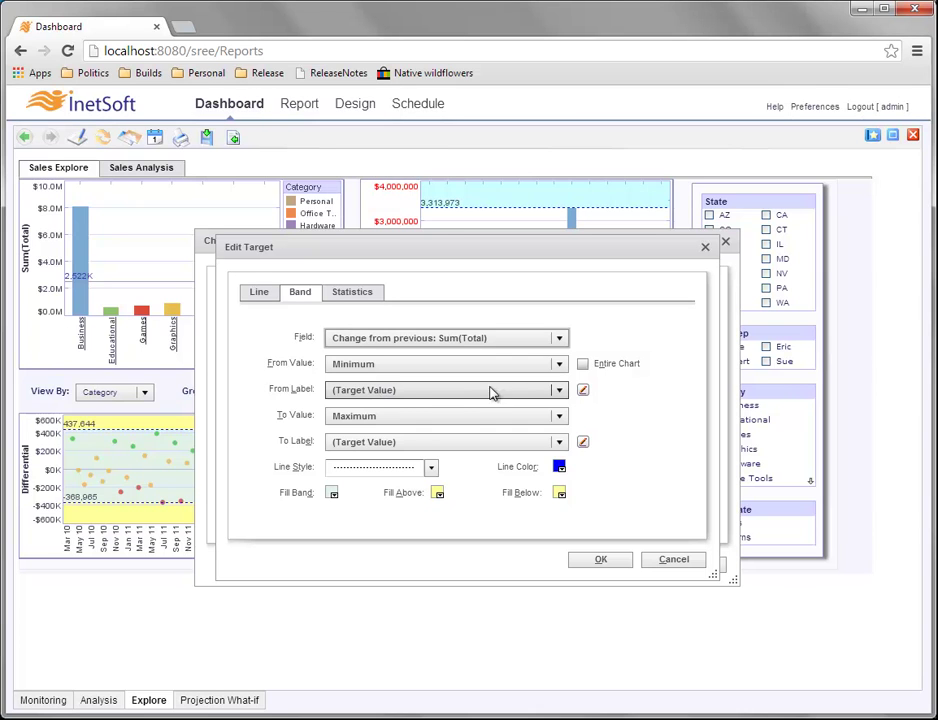
Look over the From Label options, then open the lower label's text editor.
left_click(559, 392)
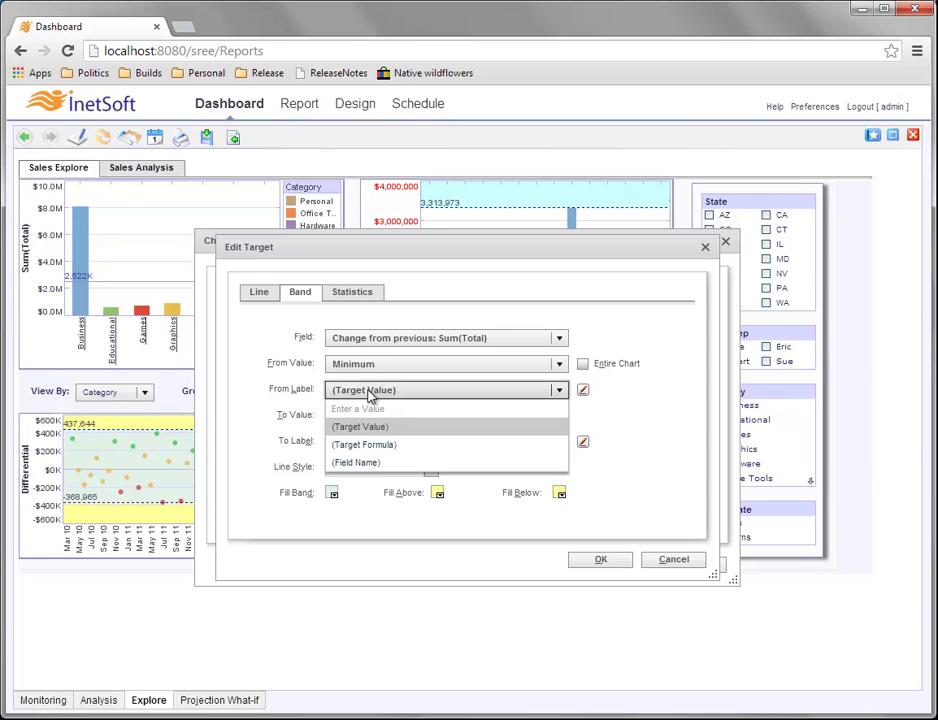
left_click(600, 391)
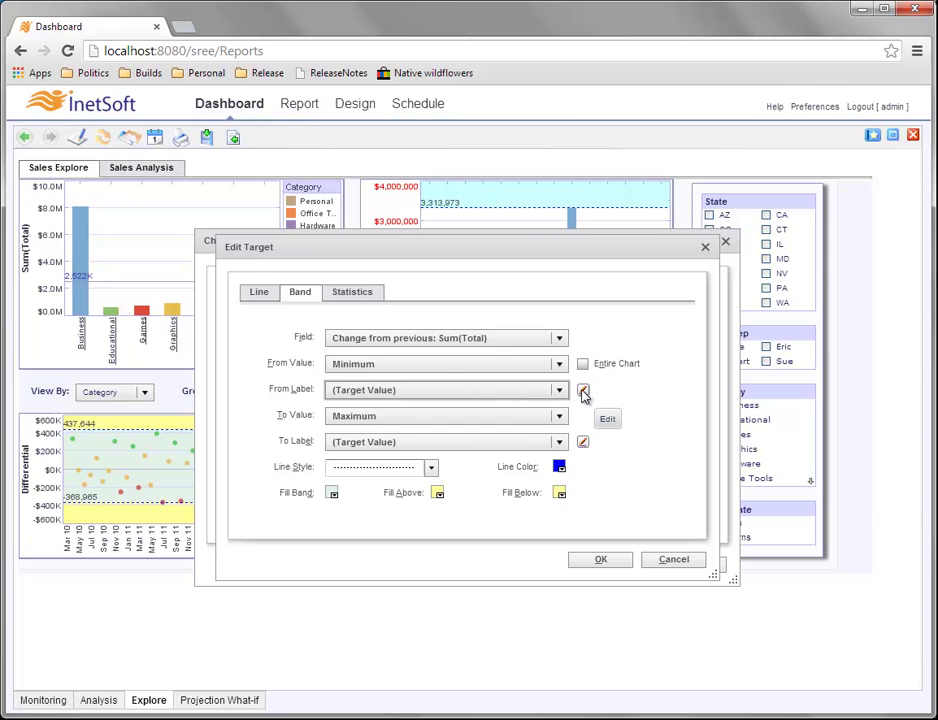
left_click(585, 392)
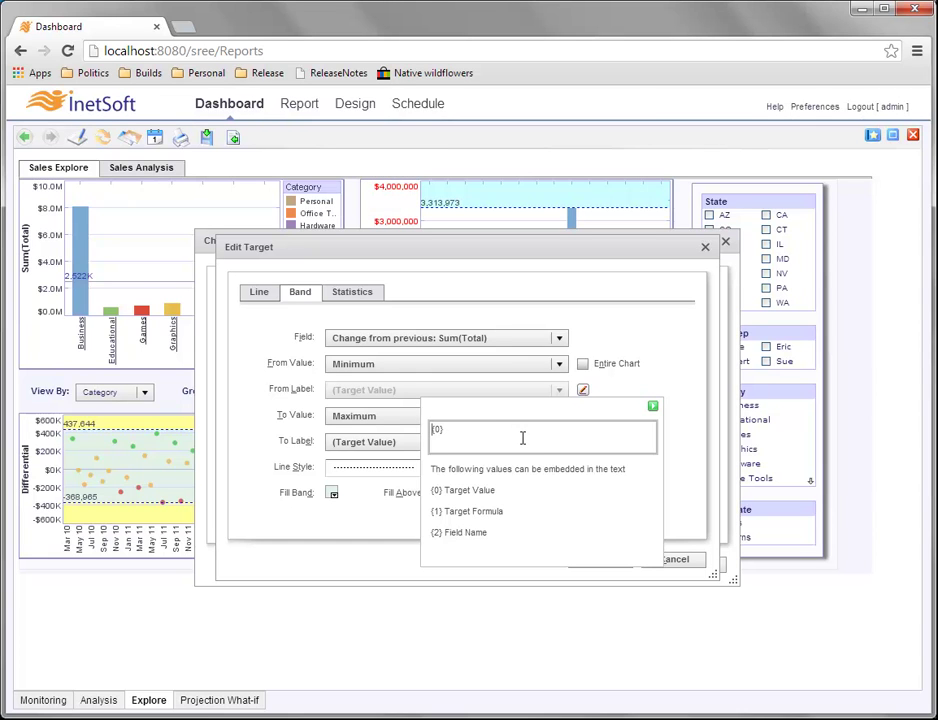
Change the lower band label text to '{1} is {0}' and confirm the edited target.
type("Minimum de")
key("BackSpace")
key("BackSpace")
key("BackSpace")
key("BackSpace")
type("0}")
double_click(446, 428)
type("{1}")
left_click(534, 442)
left_click(653, 406)
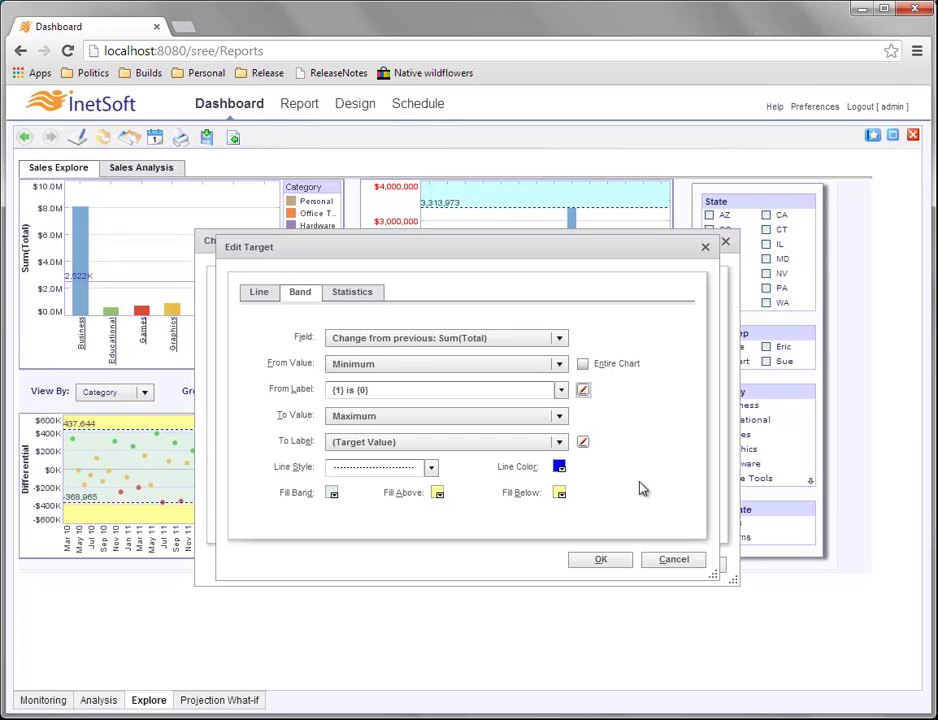
left_click(622, 560)
Apply the Chart Properties so the lower band label reads 'Min is -368,965'.
left_click(546, 566)
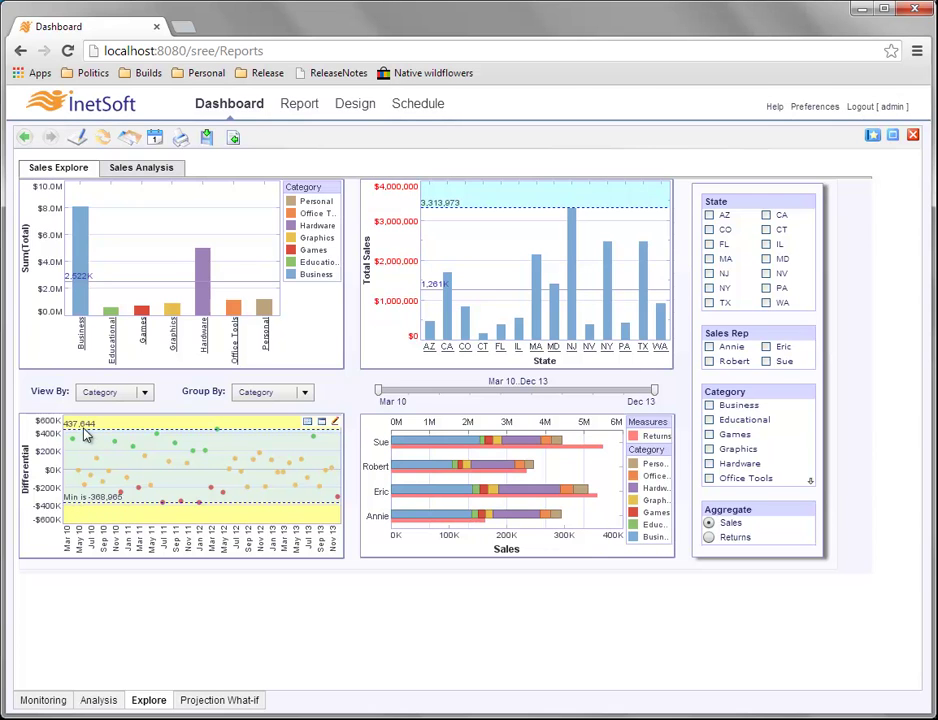
Reopen the scatter chart's Properties and edit the band target again.
right_click(212, 467)
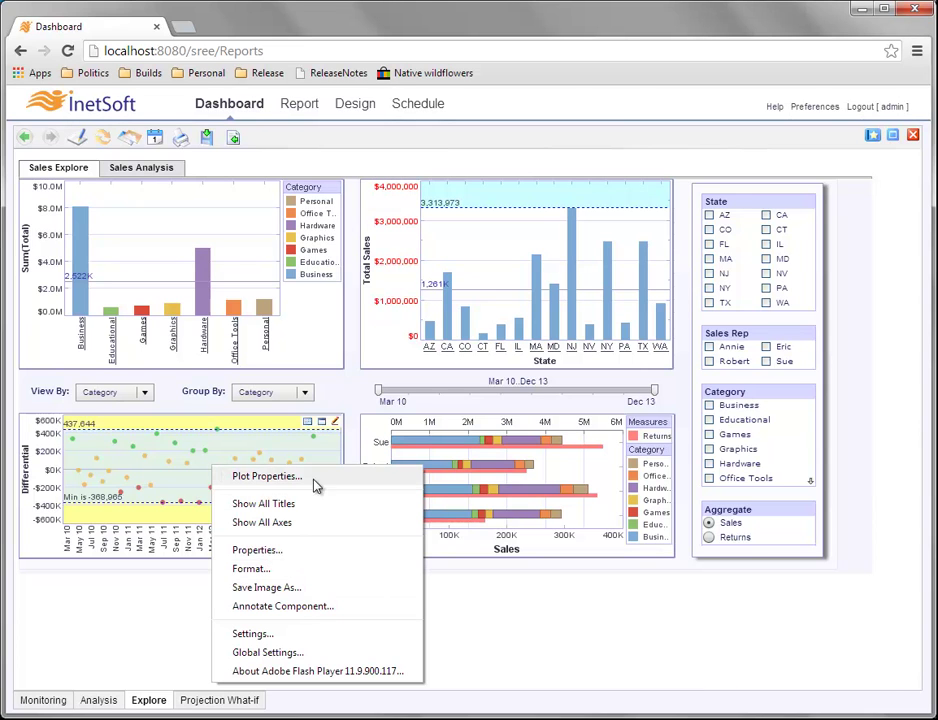
left_click(325, 561)
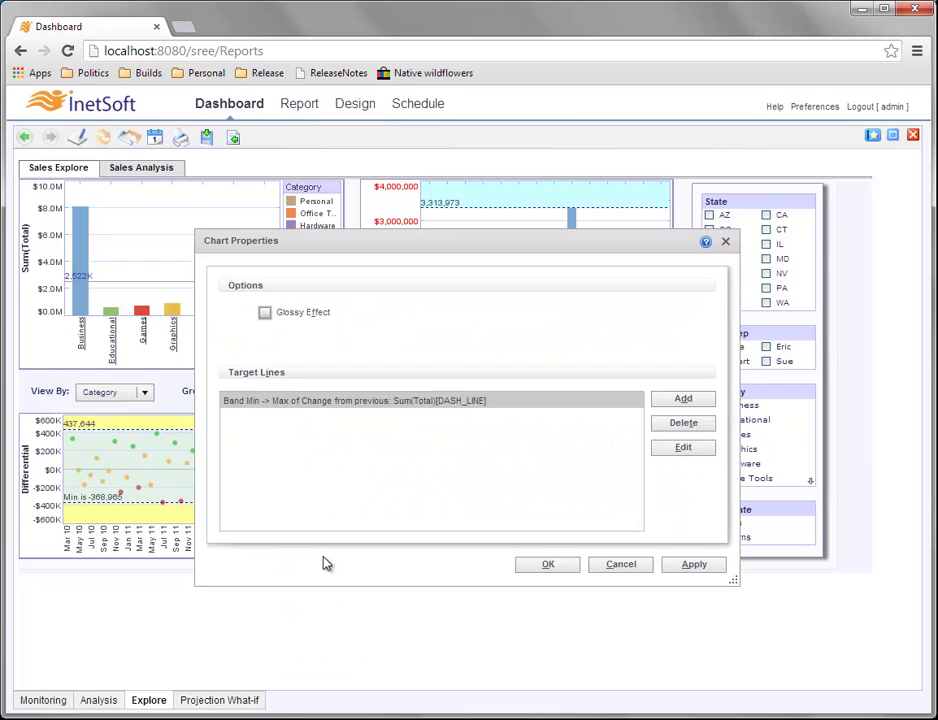
left_click(696, 453)
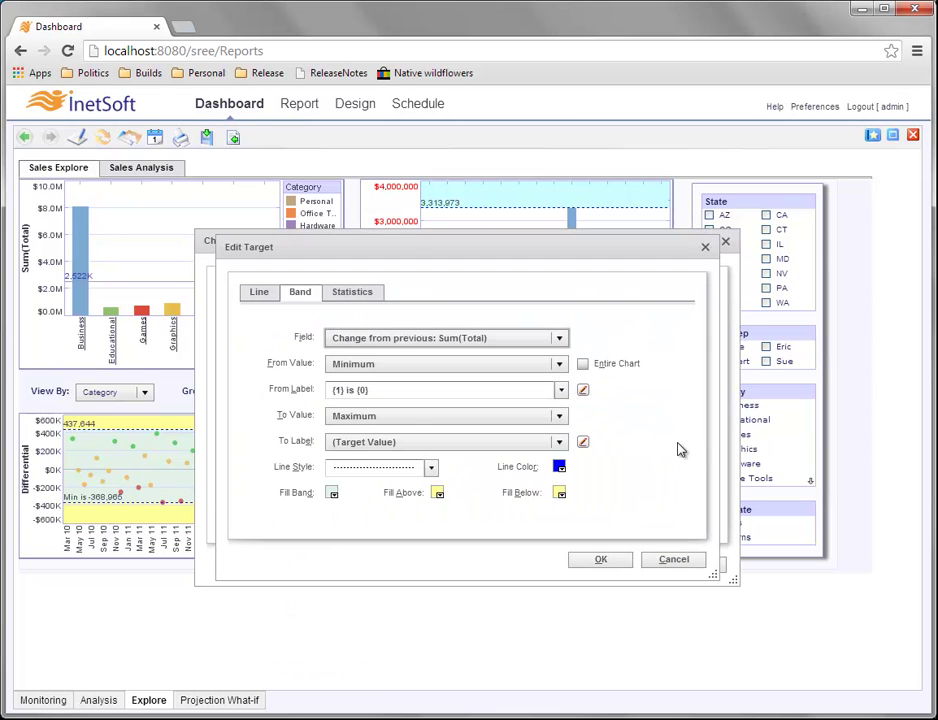
Prefix the upper label with '{1} is' and apply, so it reads 'Max is 437,644'.
left_click(584, 443)
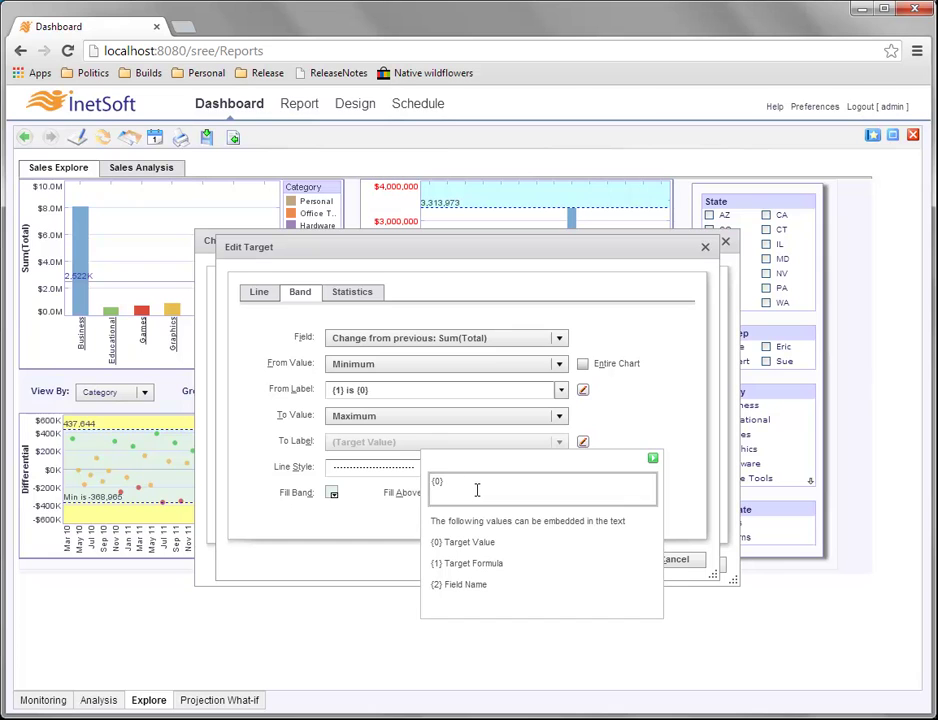
type("{1} is")
left_click(653, 461)
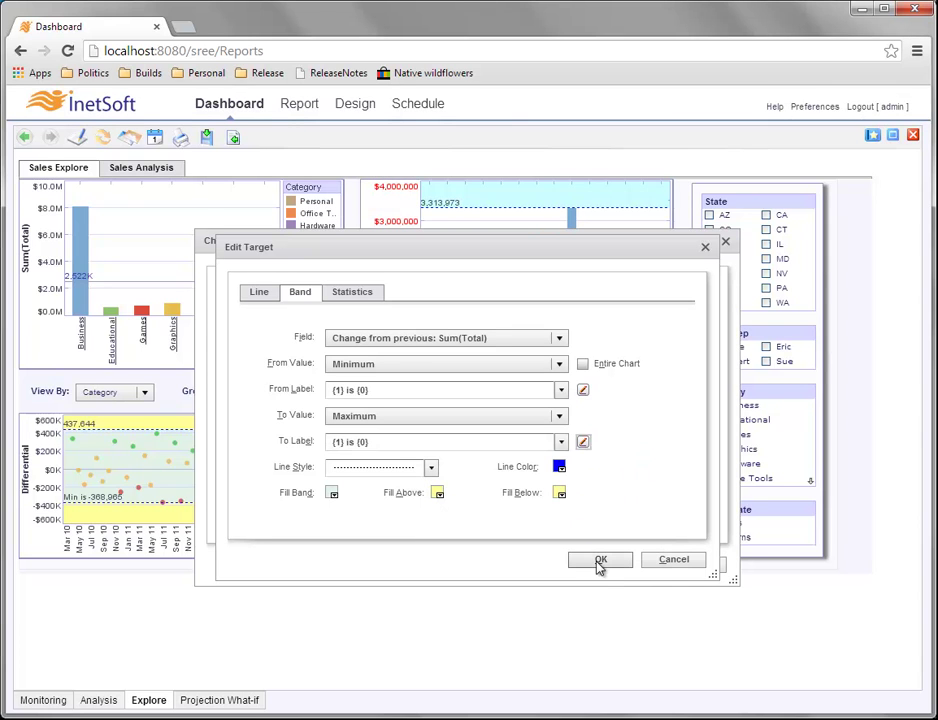
left_click(599, 562)
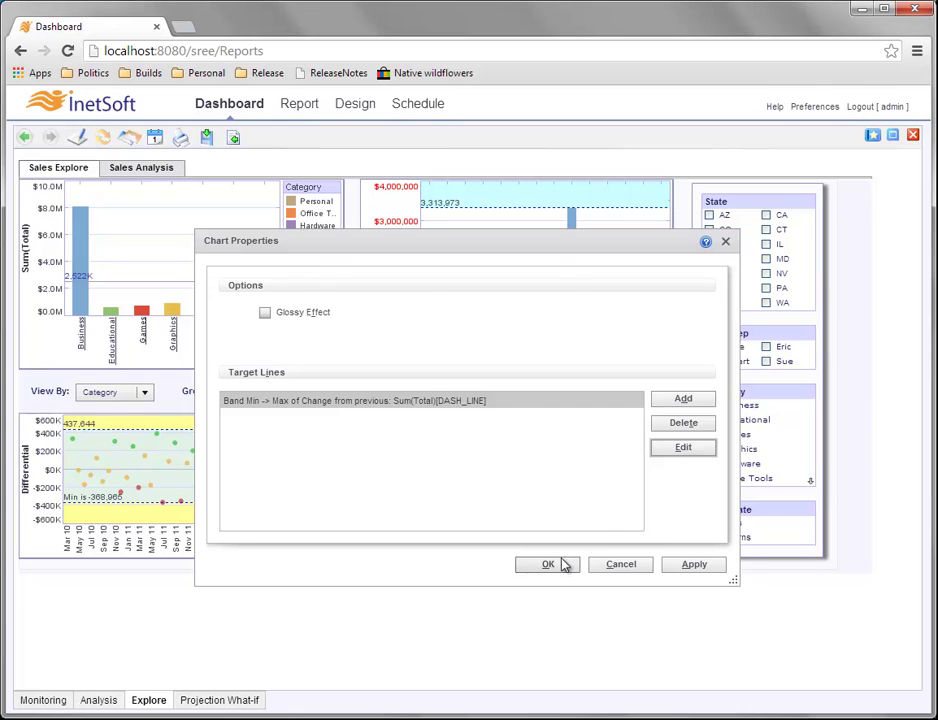
left_click(563, 565)
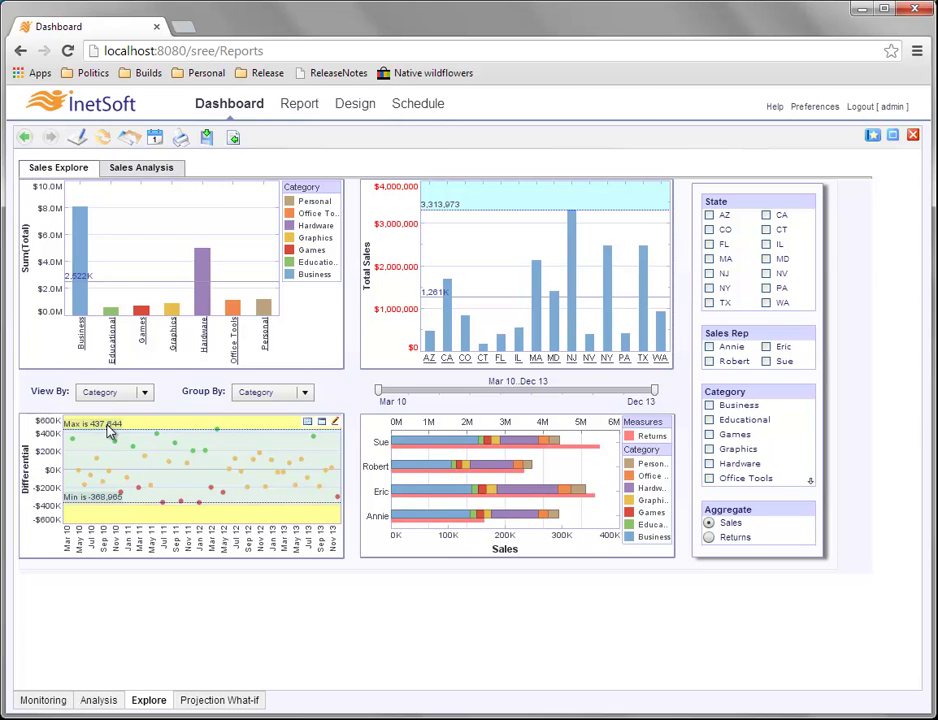
Open the scatter chart's Properties and edit the Band Min -> Max target line.
mouse_move(116, 446)
right_click(202, 465)
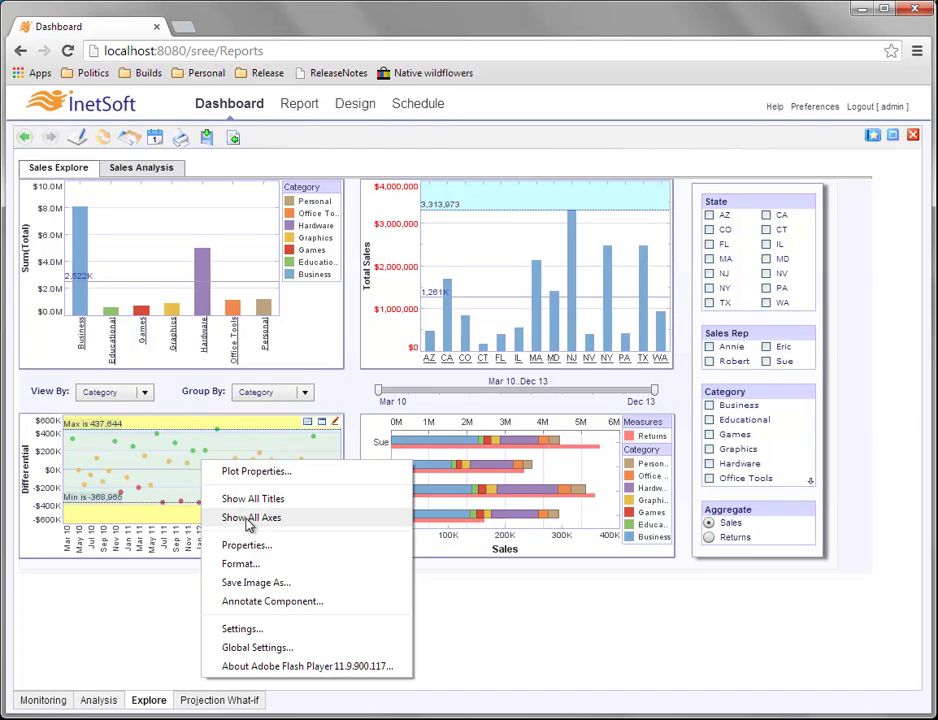
left_click(286, 548)
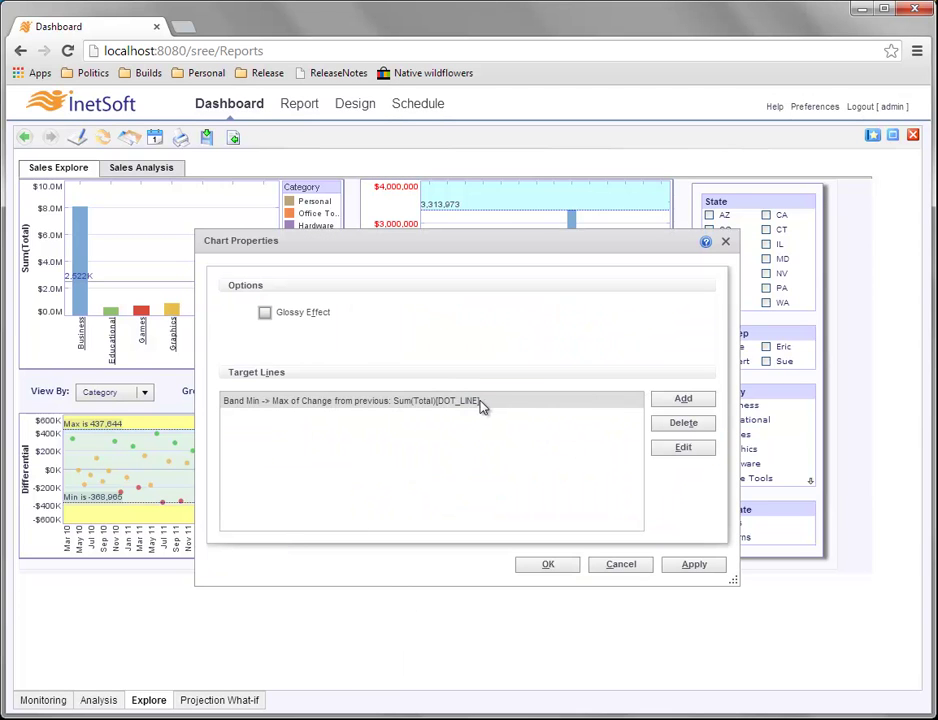
left_click(465, 404)
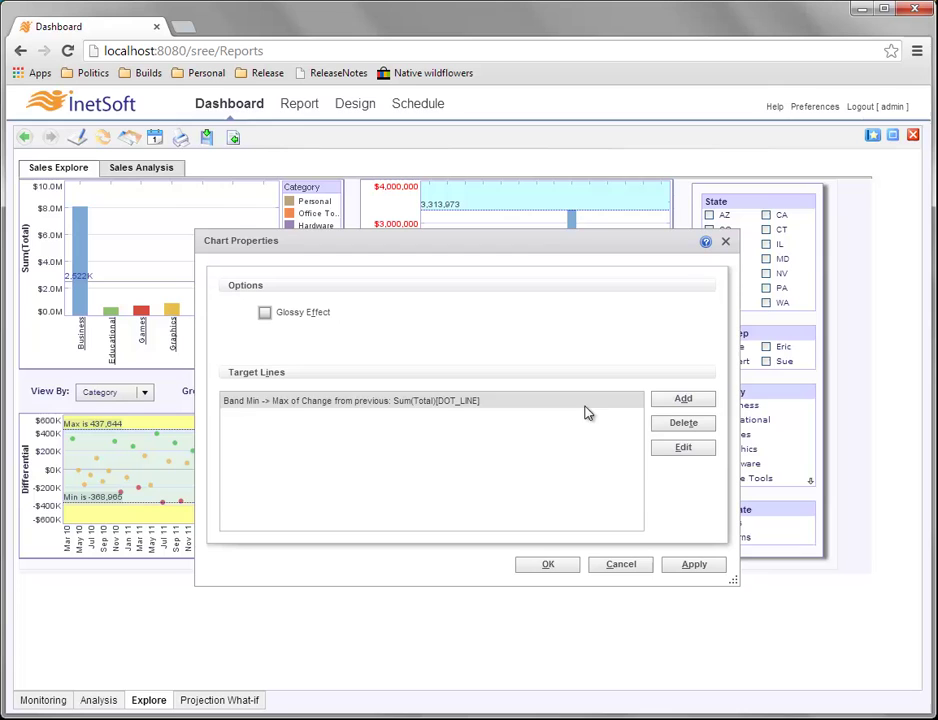
left_click(701, 453)
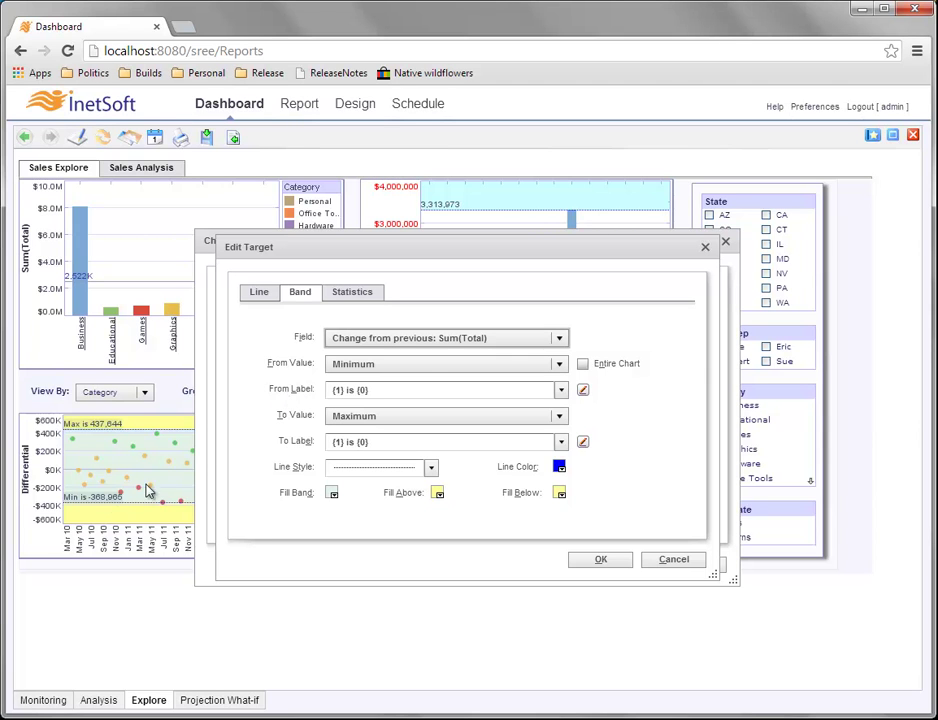
Set the From Label to '{1} is {0,number,$#,##0.00}' for dollars with two decimals.
left_click(584, 390)
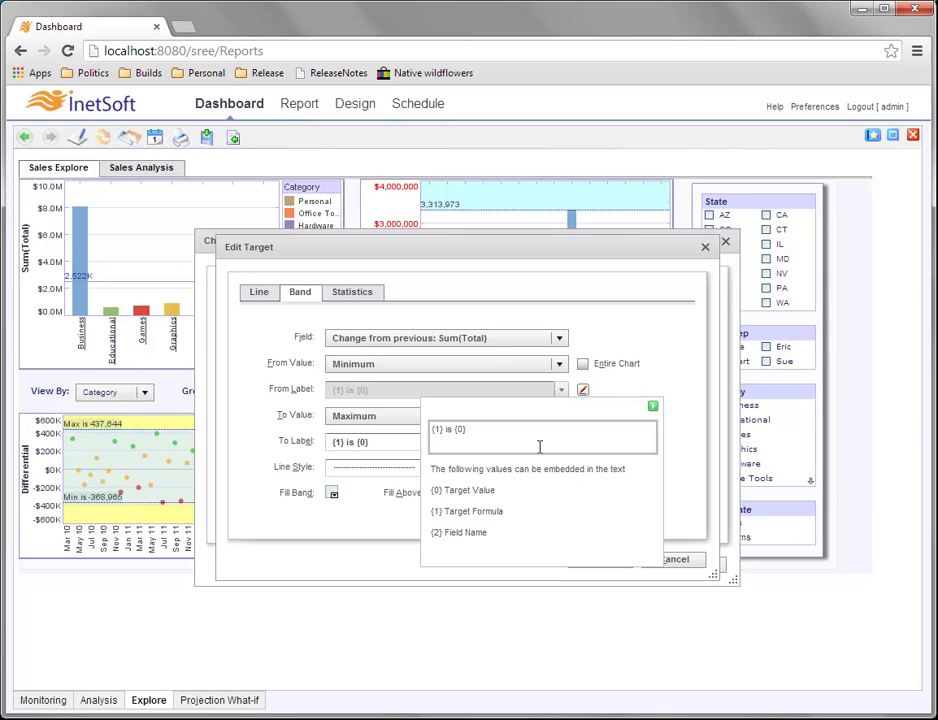
left_click(490, 430)
type("number,$")
type("#,##0.00")
left_click_drag(556, 428, 430, 430)
key("ctrl+c")
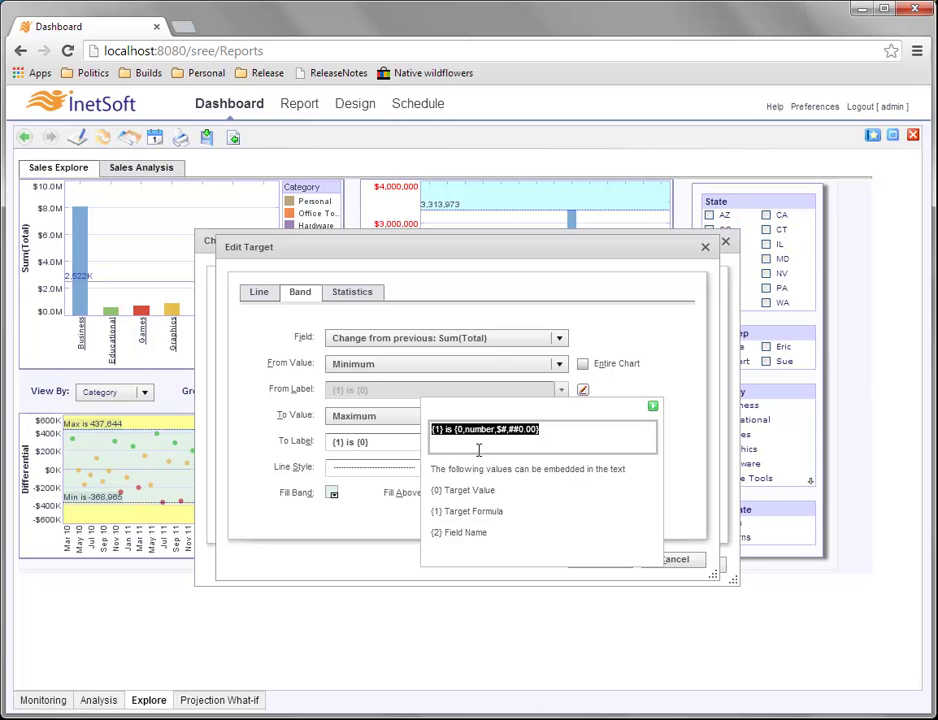
left_click(532, 437)
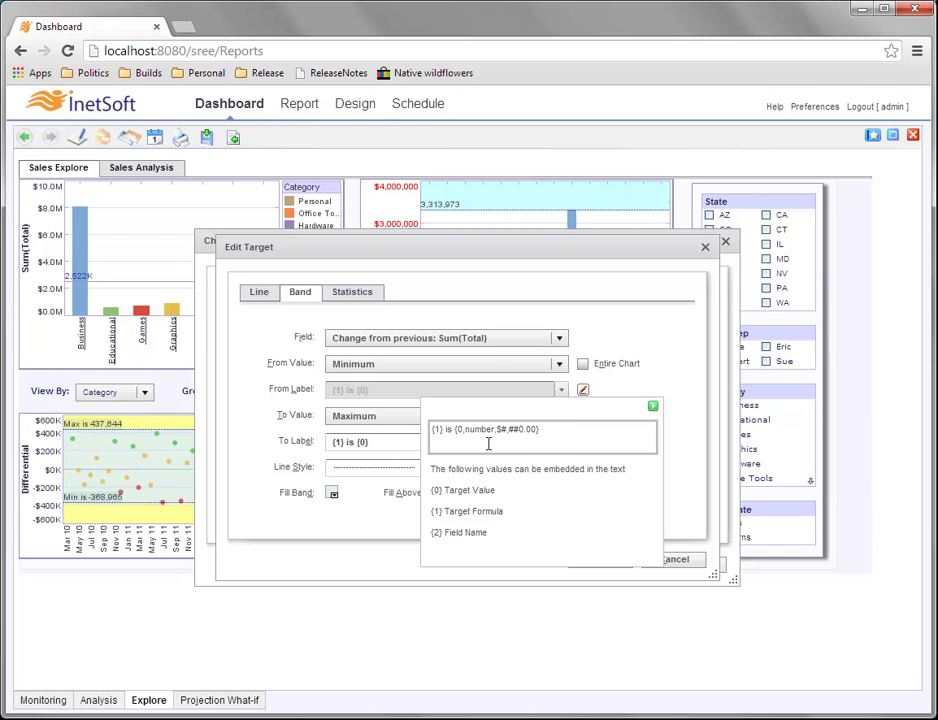
left_click(654, 409)
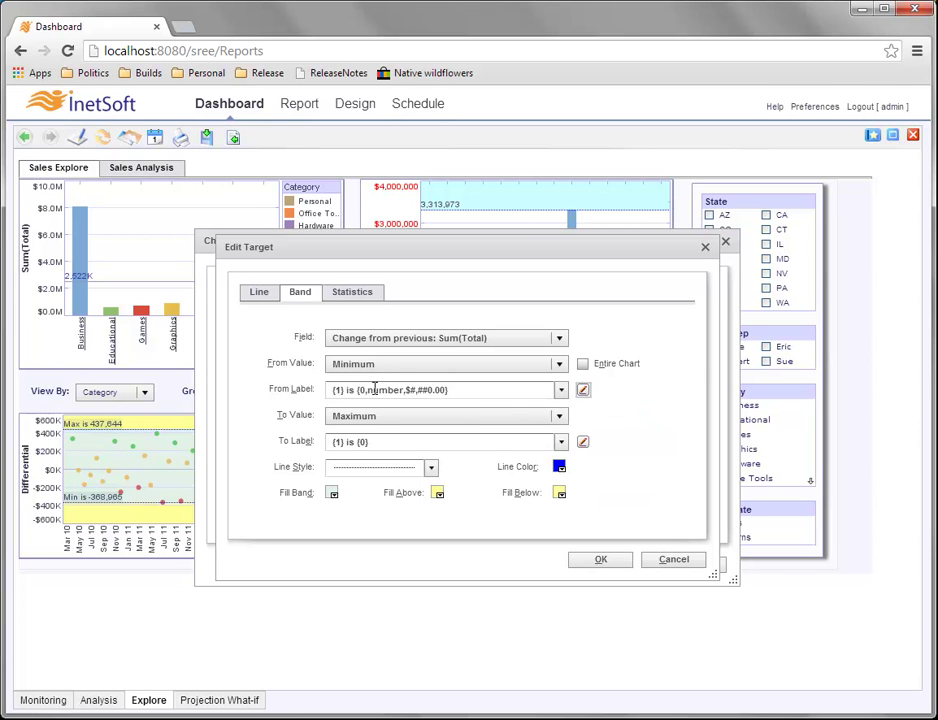
Paste the same '{1} is {0,number,$#,##0.00}' text into the To Label and confirm the target.
left_click_drag(400, 441, 332, 441)
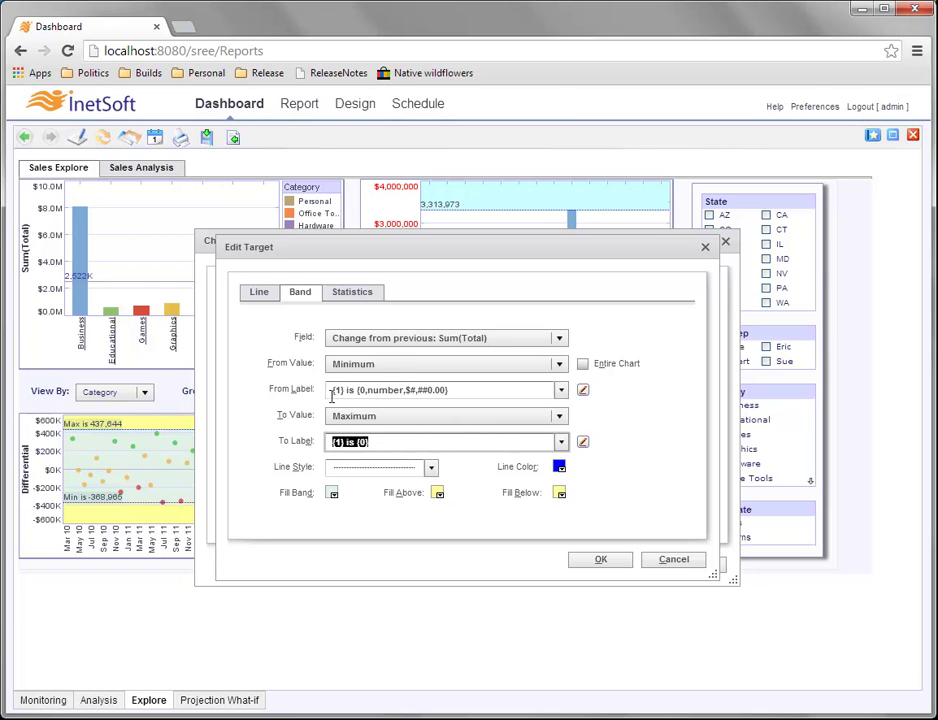
key("ctrl+v")
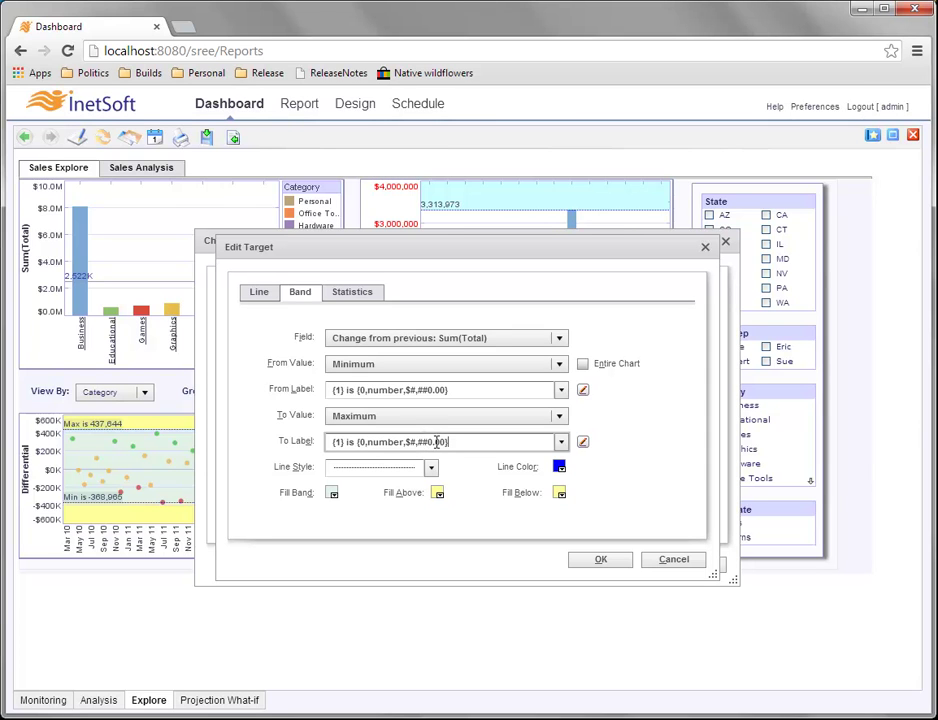
left_click(605, 562)
Apply the chart properties so the scatter chart shows its dollar-labelled Max/Min band.
left_click(561, 568)
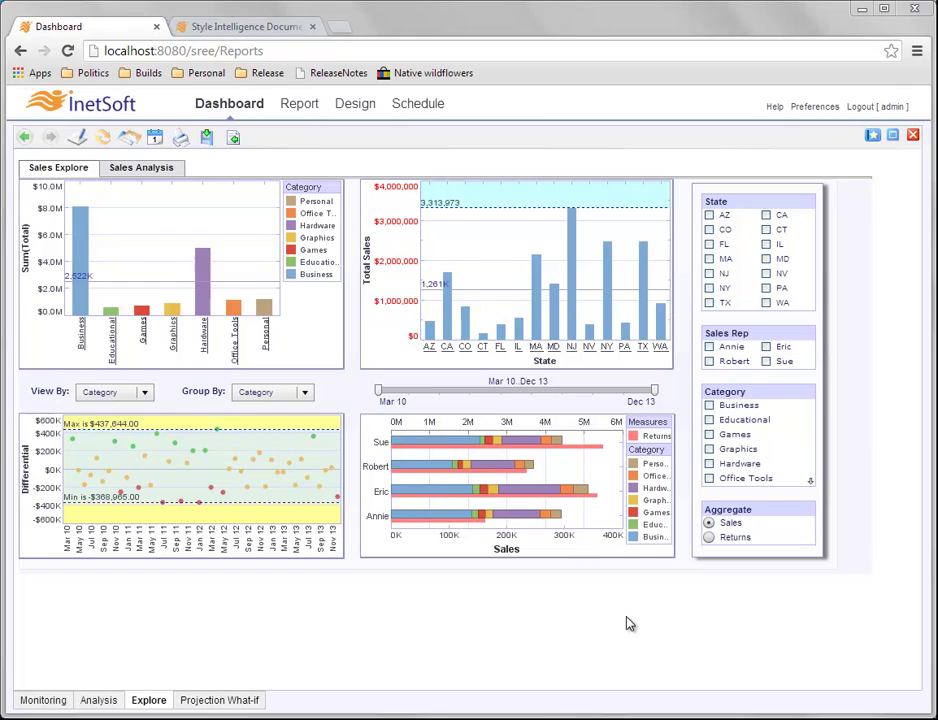
mouse_move(490, 264)
Delete the average and max target lines from the Total Sales chart's properties.
right_click(490, 260)
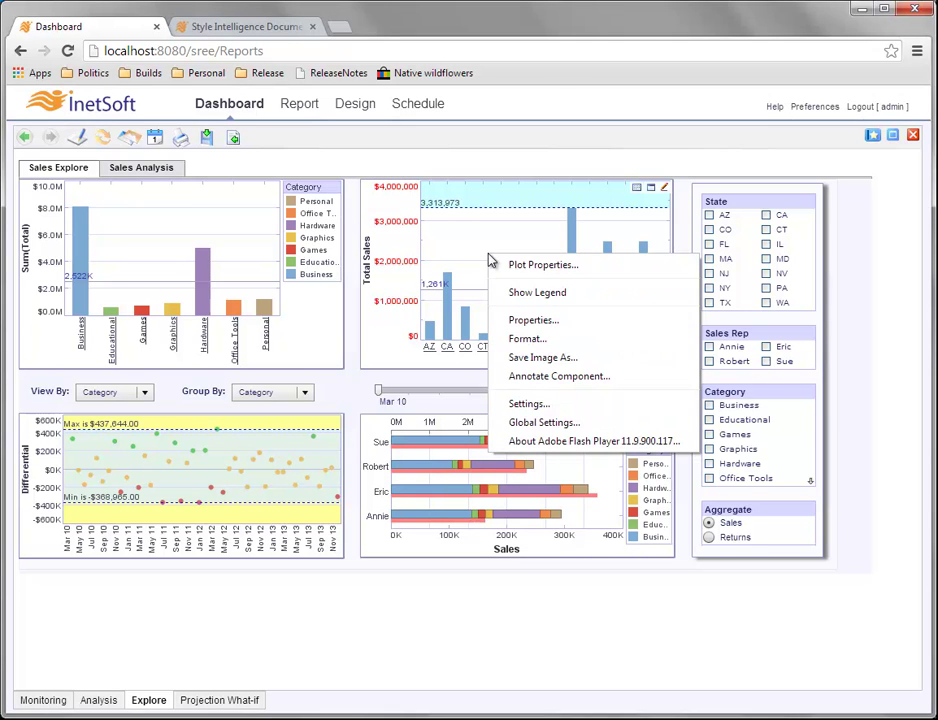
left_click(542, 321)
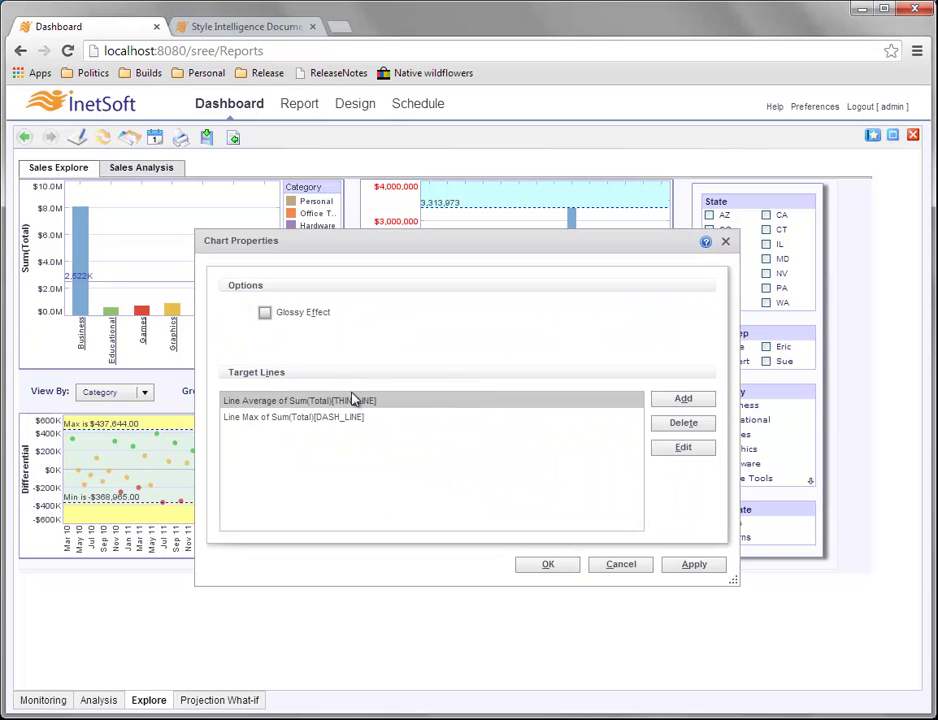
left_click(666, 423)
left_click(673, 425)
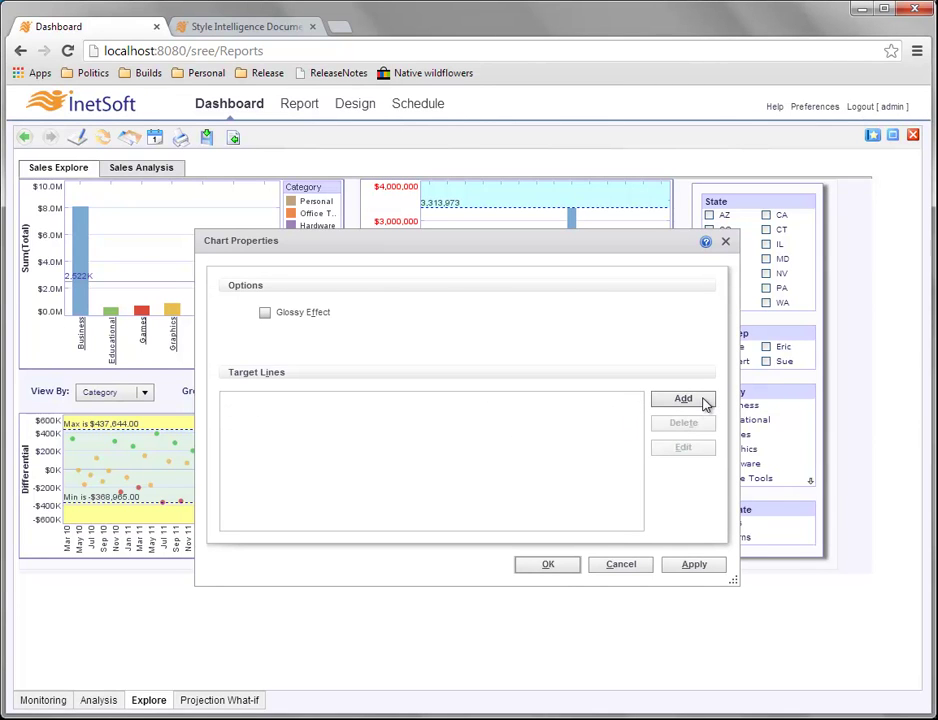
Add a new statistics target measuring Sum(Total).
left_click(684, 399)
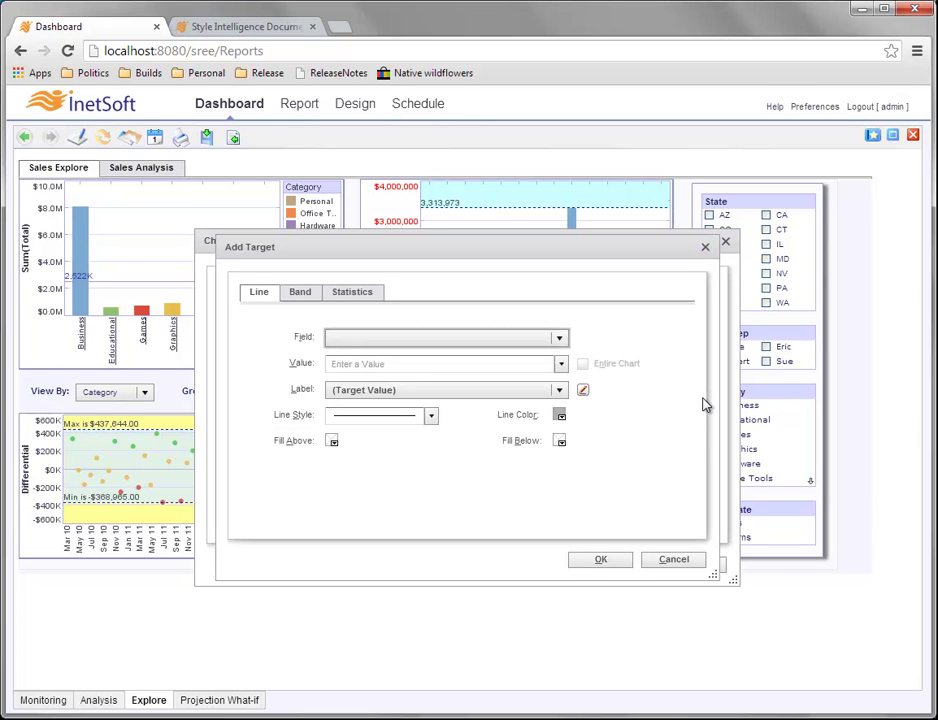
left_click(356, 298)
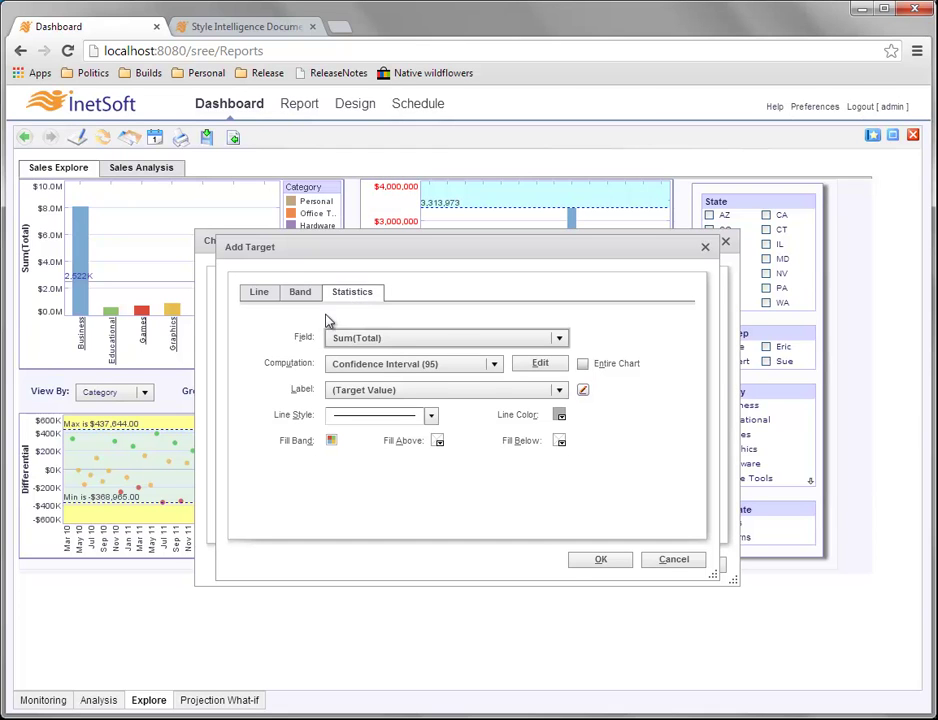
left_click(387, 338)
left_click(389, 345)
left_click(494, 364)
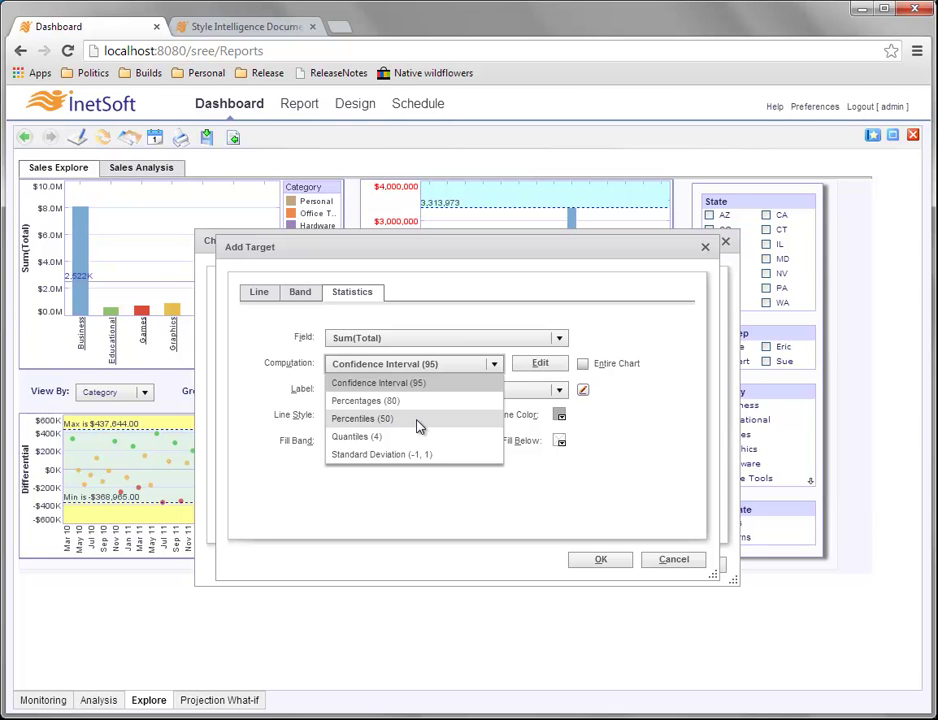
Set the target computation to Percentiles with values 25, 50 and 75.
left_click(411, 424)
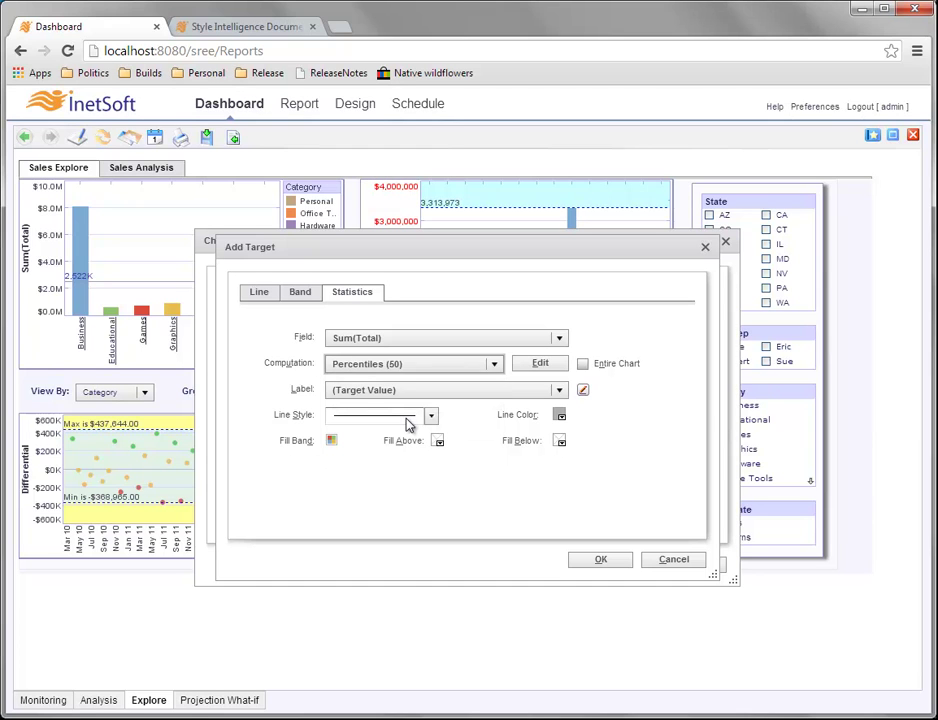
left_click(540, 362)
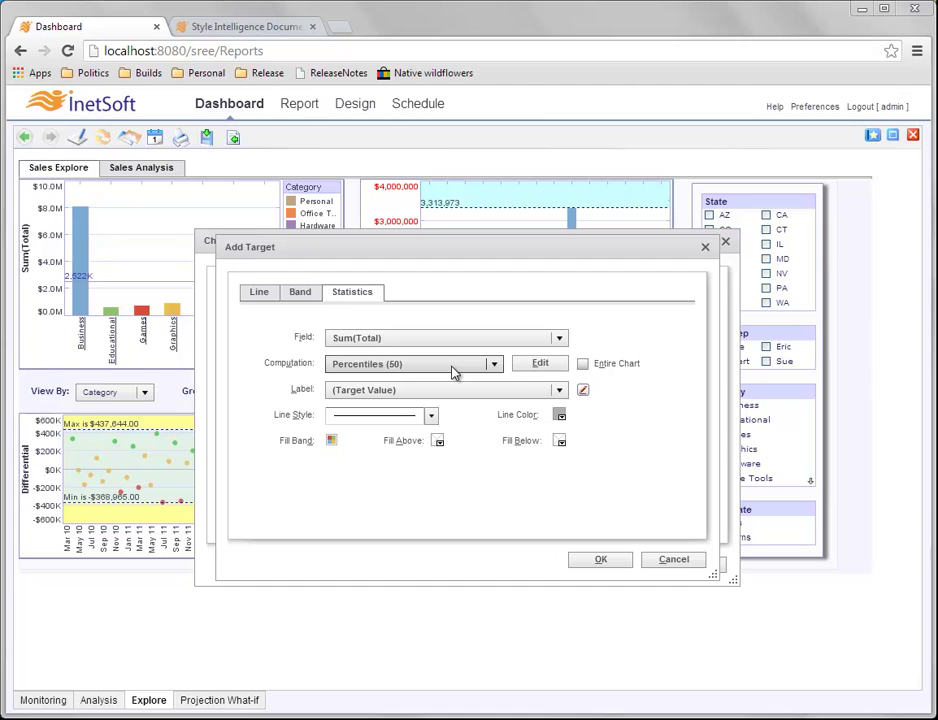
left_click(550, 366)
key("Left")
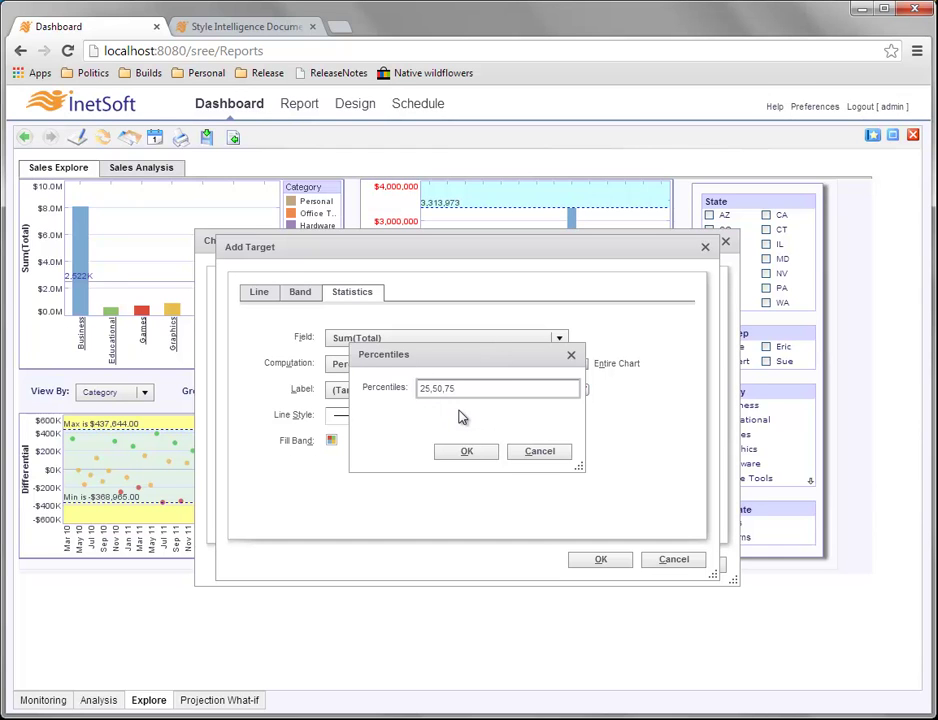
left_click(482, 451)
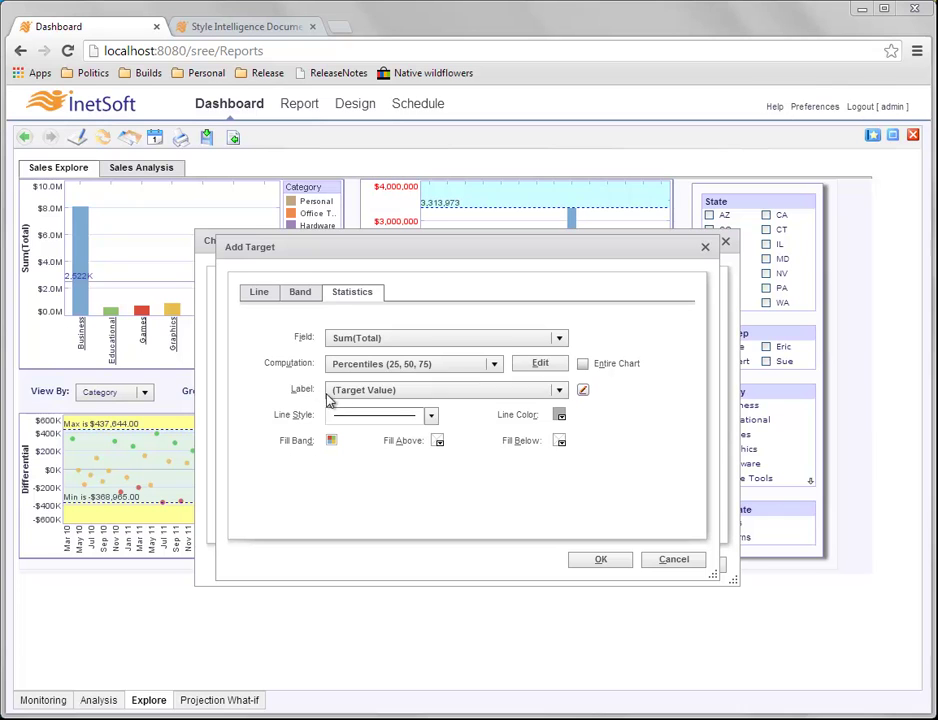
left_click(434, 393)
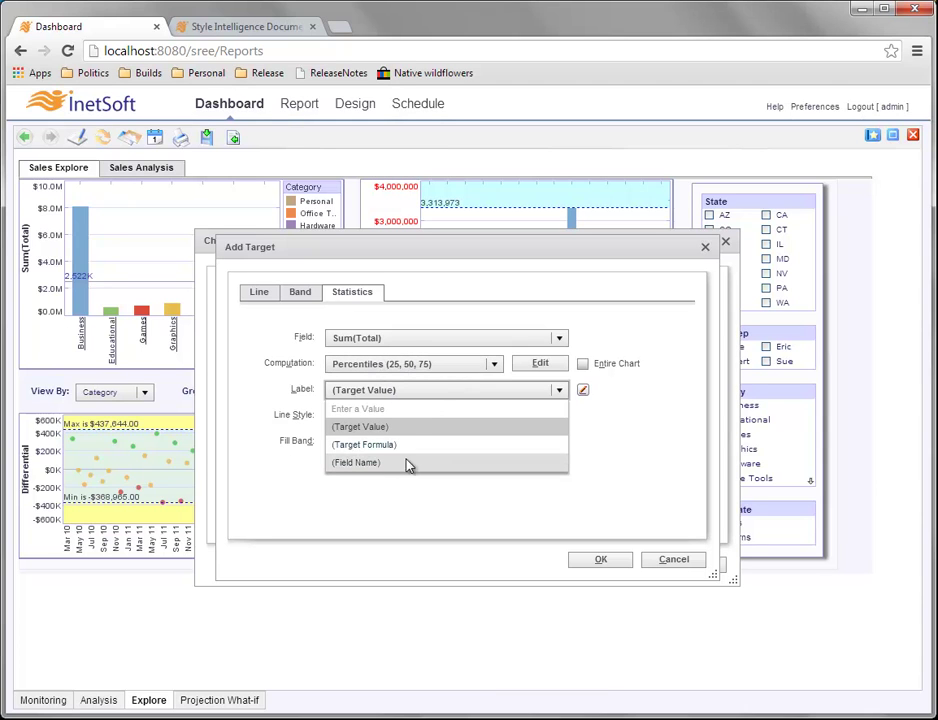
Keep the (Target Value) label and set the line style to dotted with a blue line colour.
left_click(618, 393)
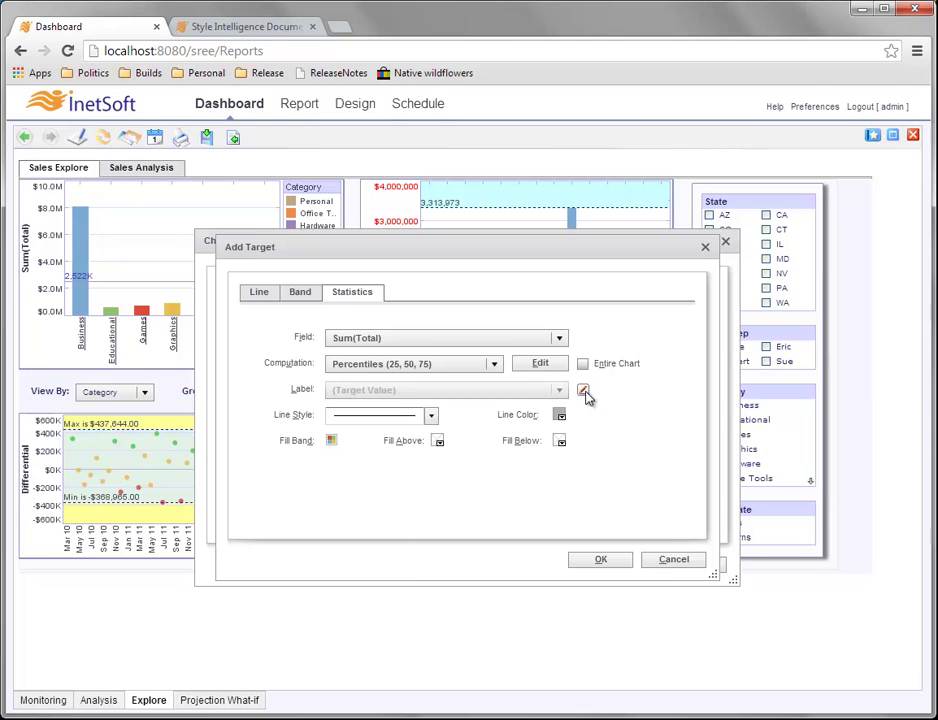
left_click(585, 392)
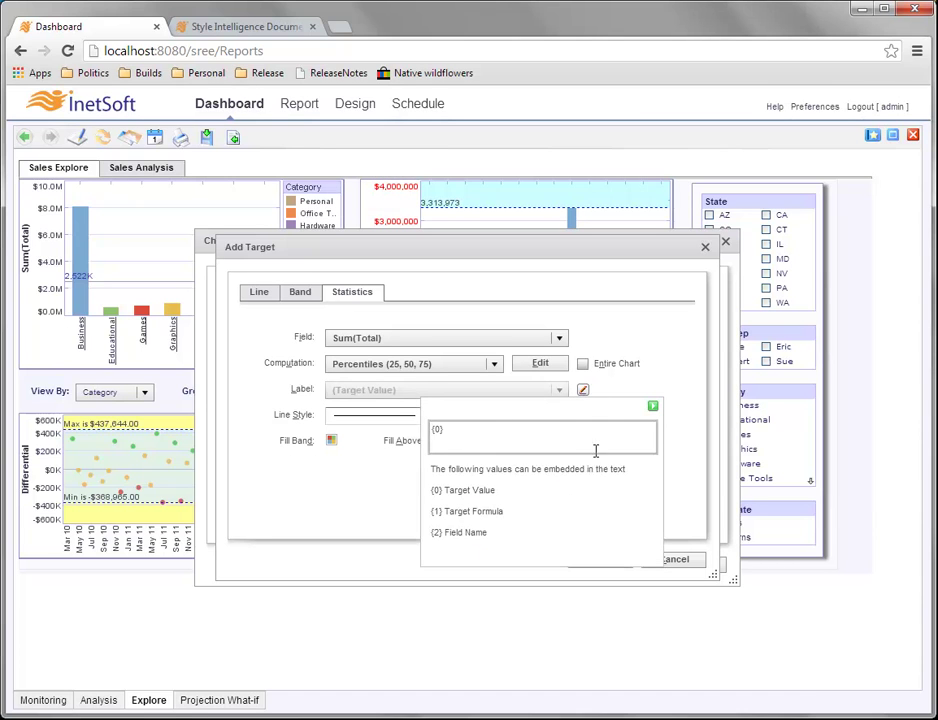
left_click(679, 429)
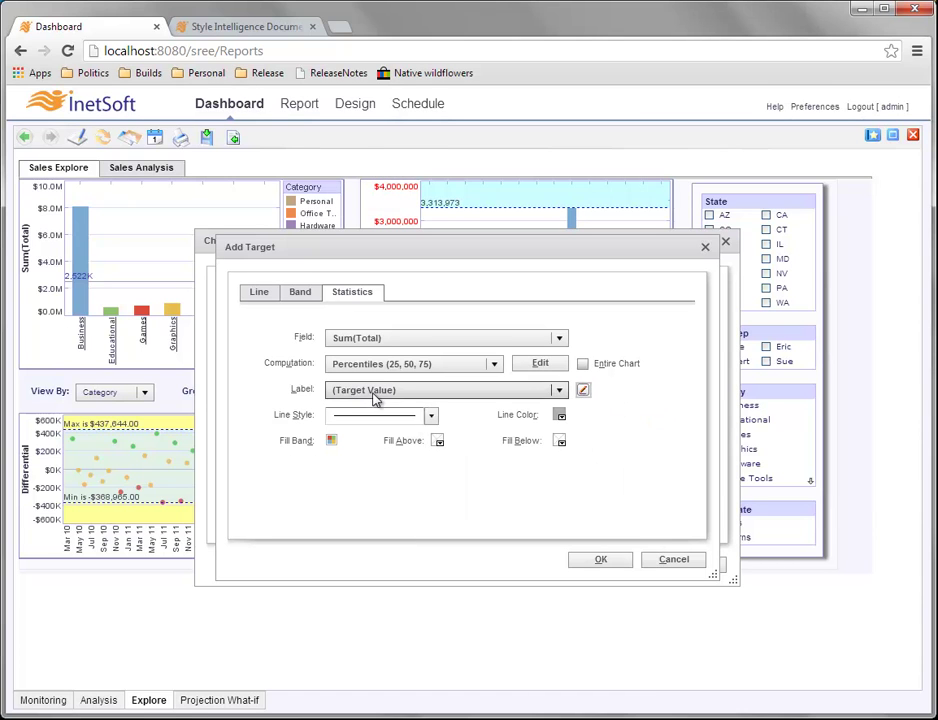
left_click(431, 415)
left_click(404, 507)
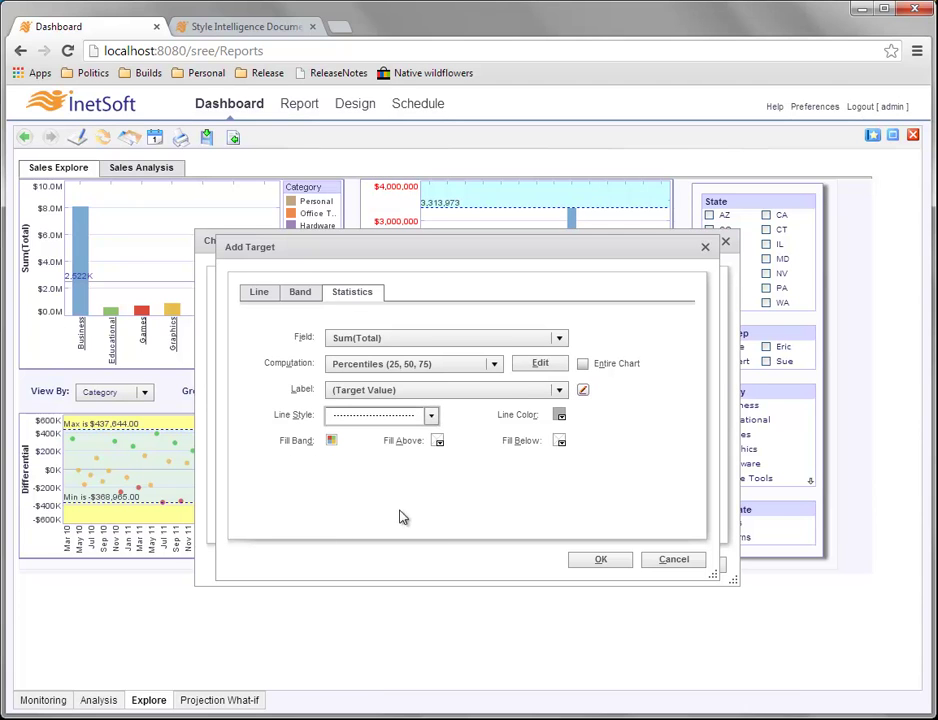
left_click(561, 417)
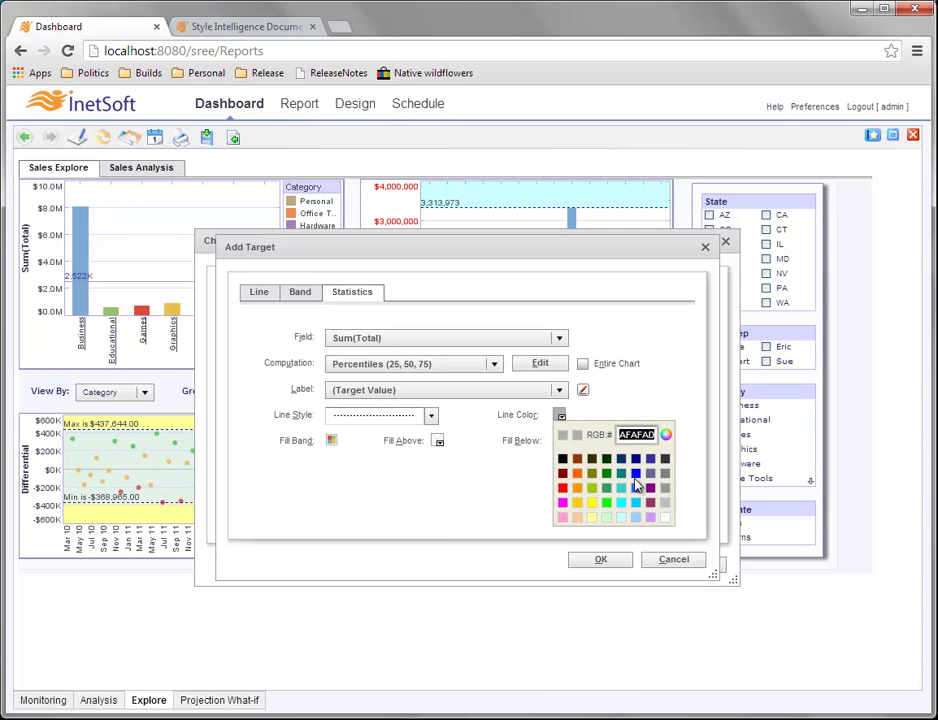
left_click(465, 352)
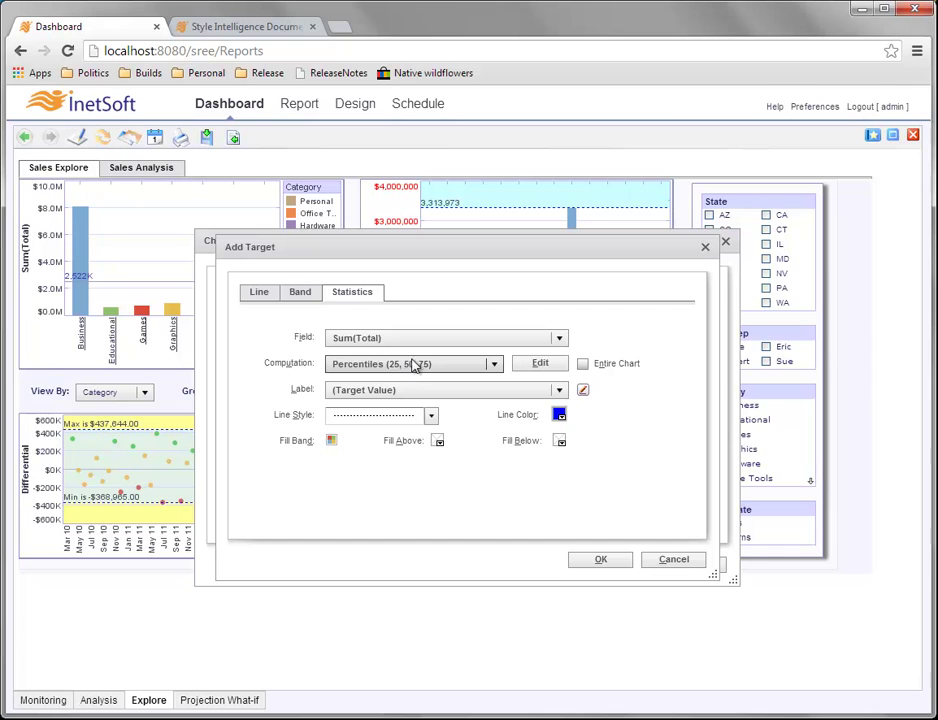
left_click(332, 442)
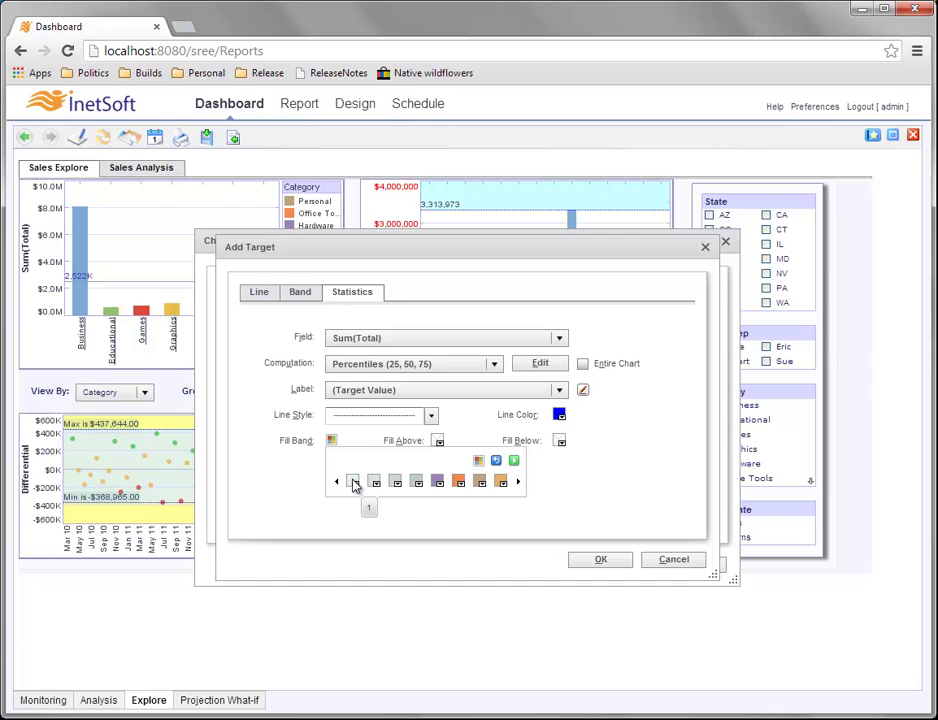
Set the first fill band colour in the colour picker, entering RGB 22, 225, 225.
left_click(354, 485)
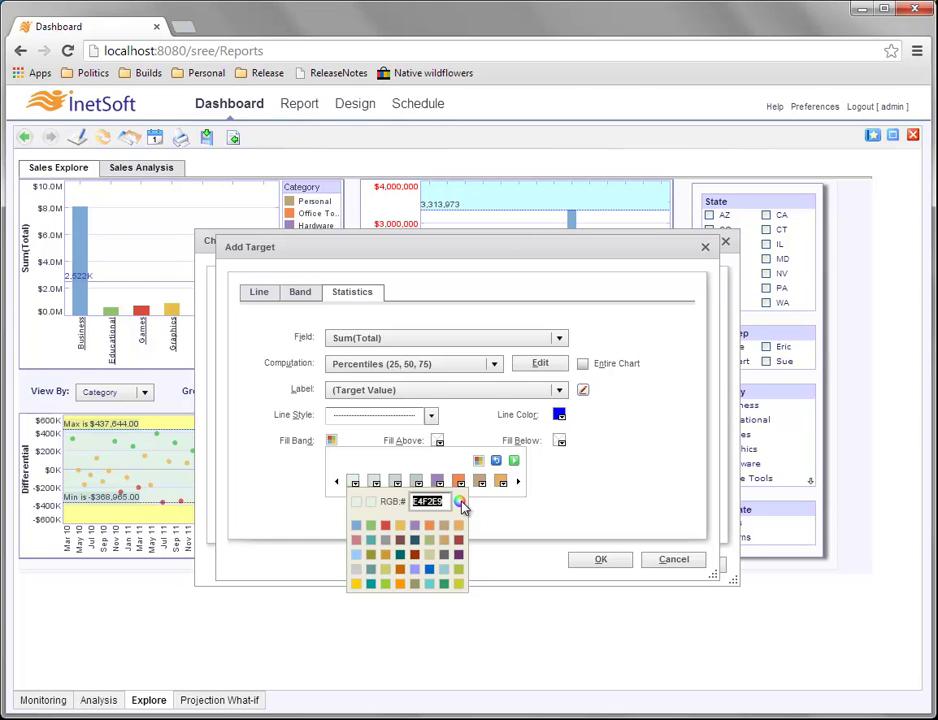
left_click(460, 503)
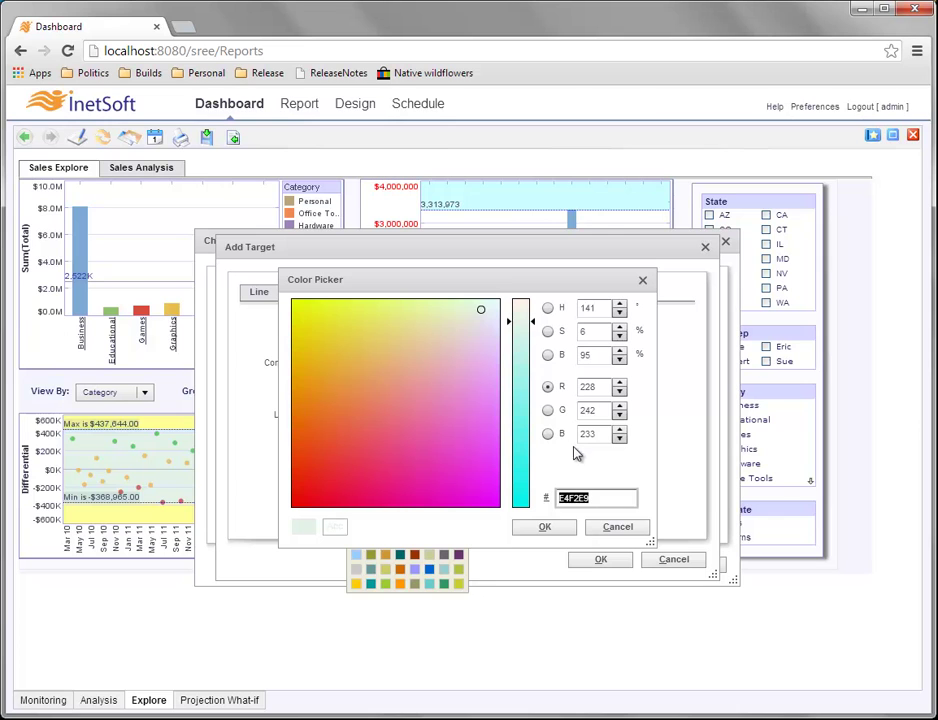
left_click(587, 387)
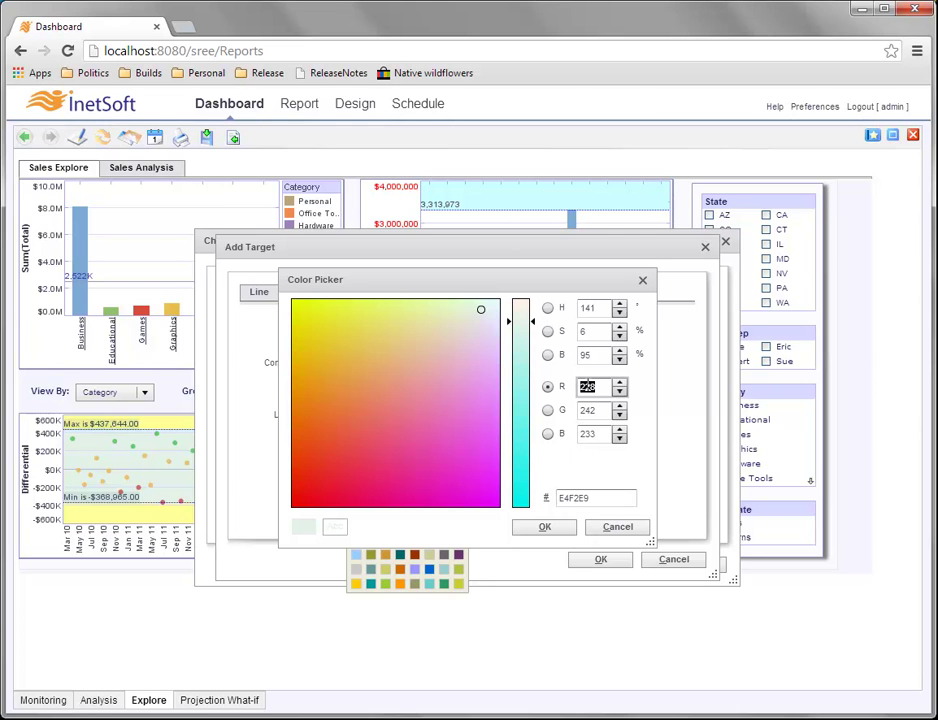
type("22")
left_click(590, 410)
type("225")
left_click(590, 434)
type("22")
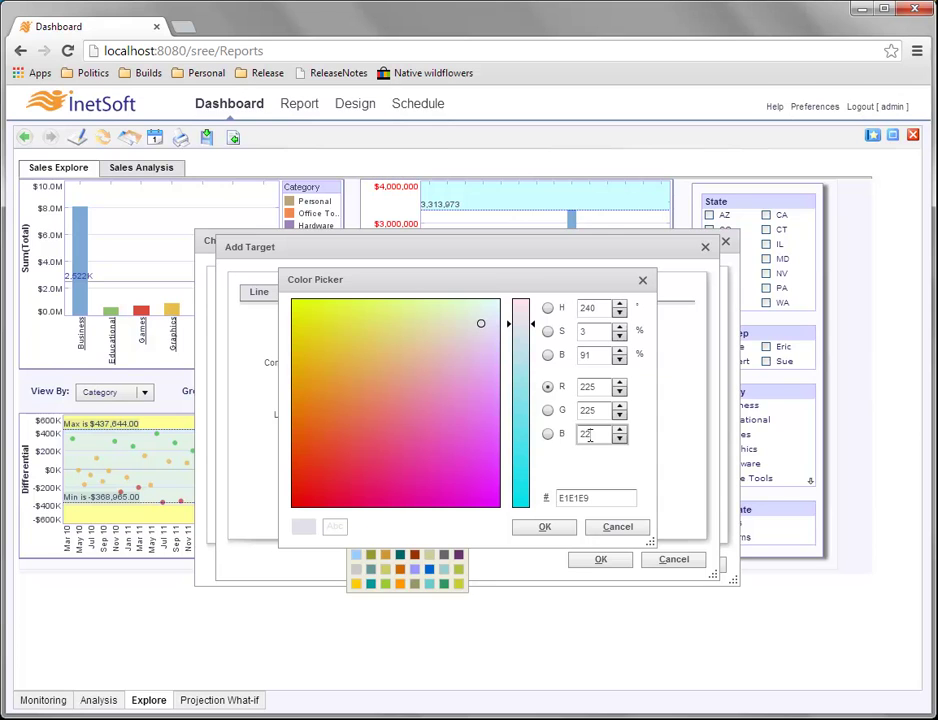
type("5")
left_click(545, 527)
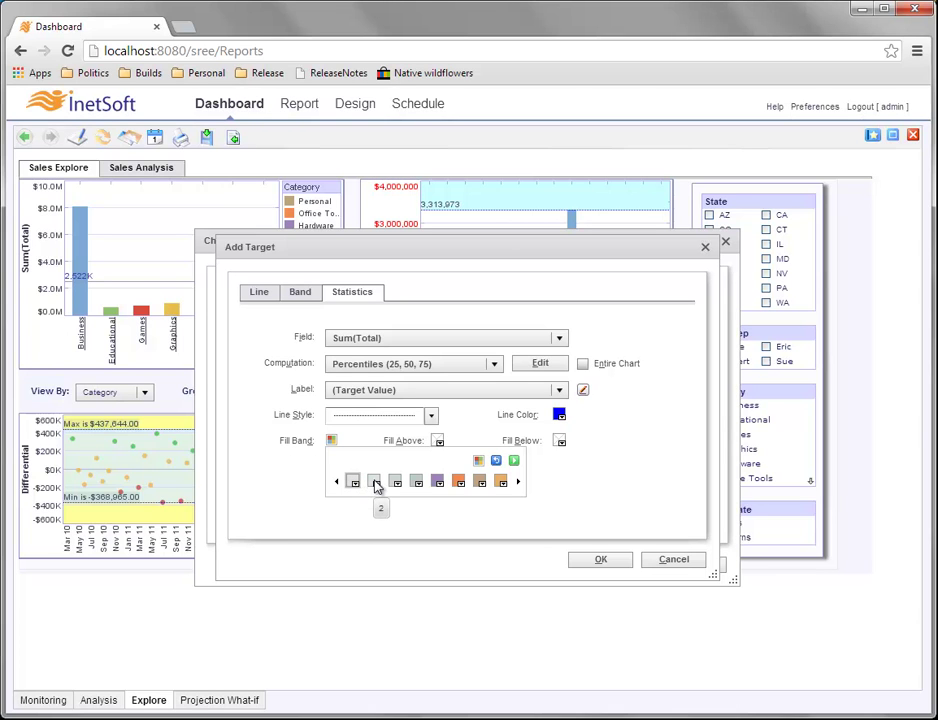
Set the second fill band to grey RGB 200, 200, 200.
left_click(376, 486)
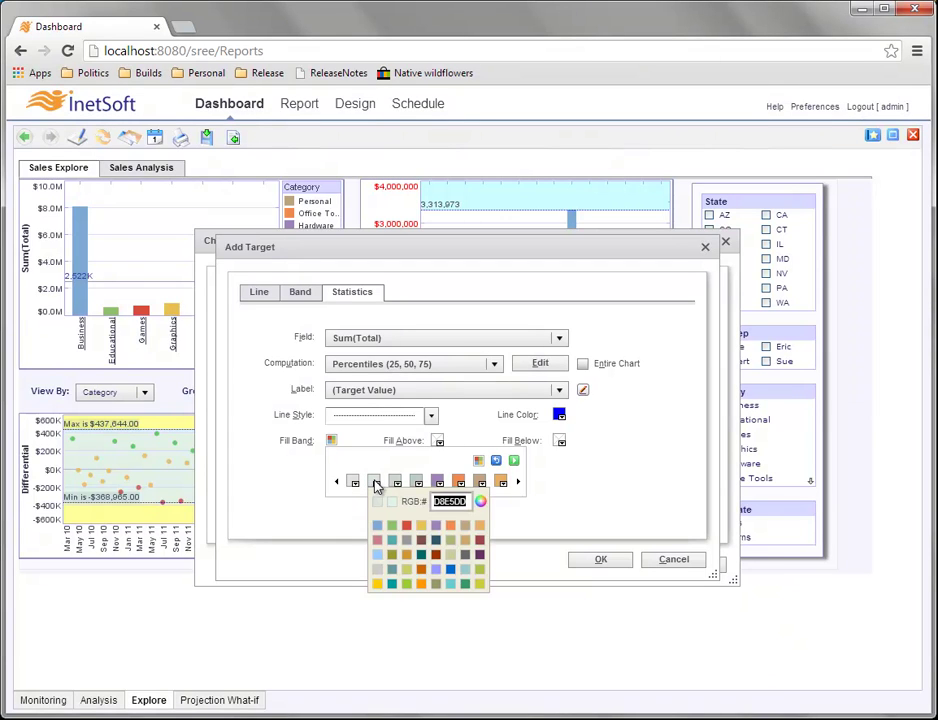
left_click(480, 501)
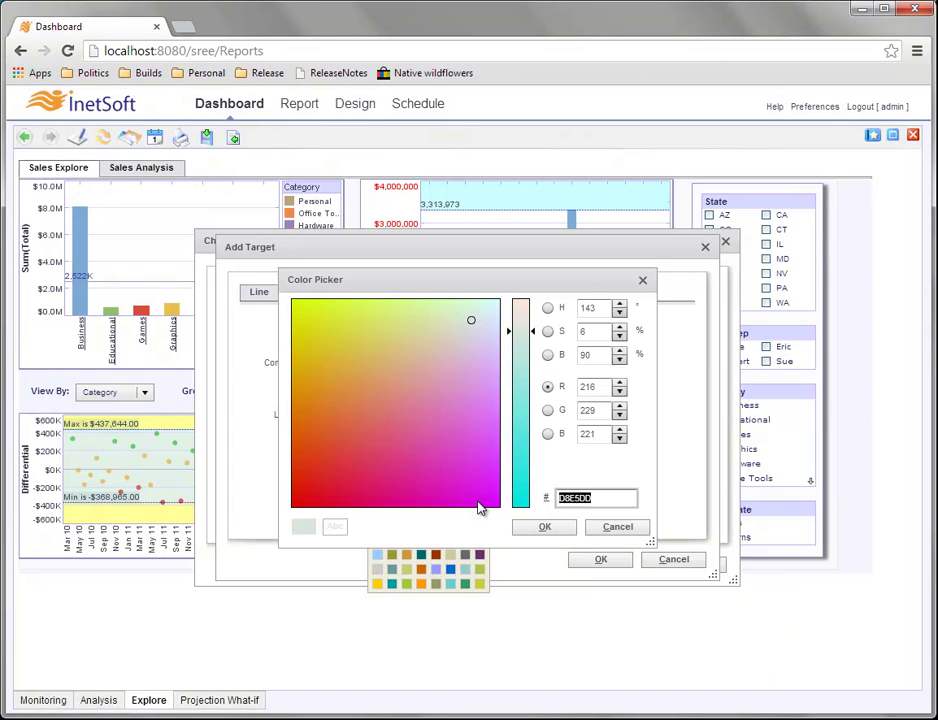
double_click(588, 387)
type("200")
key("Tab")
type("200")
key("Tab")
type("200")
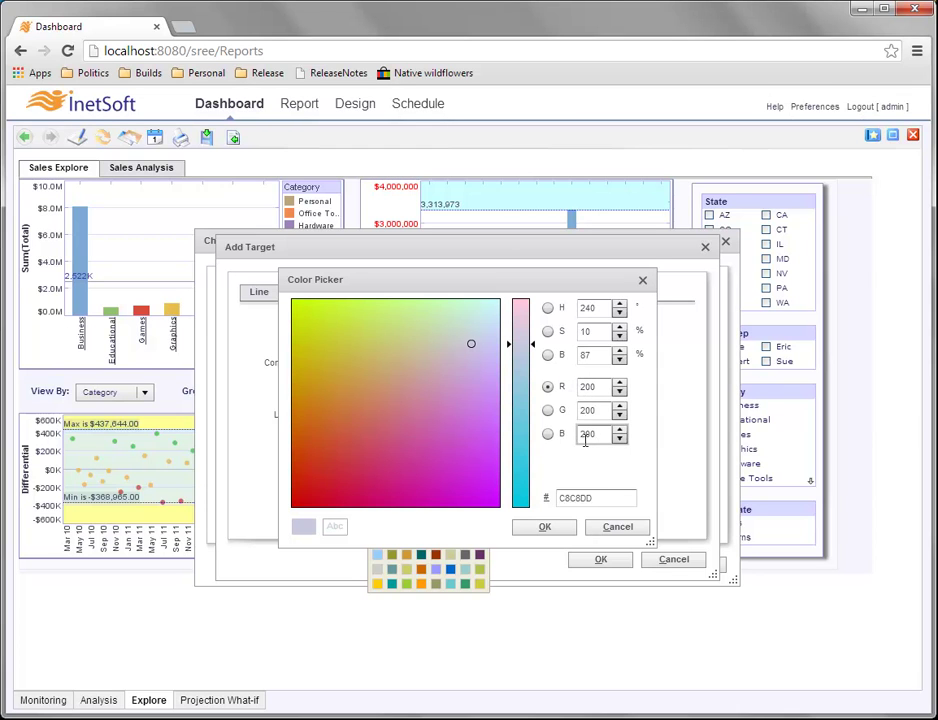
left_click(562, 528)
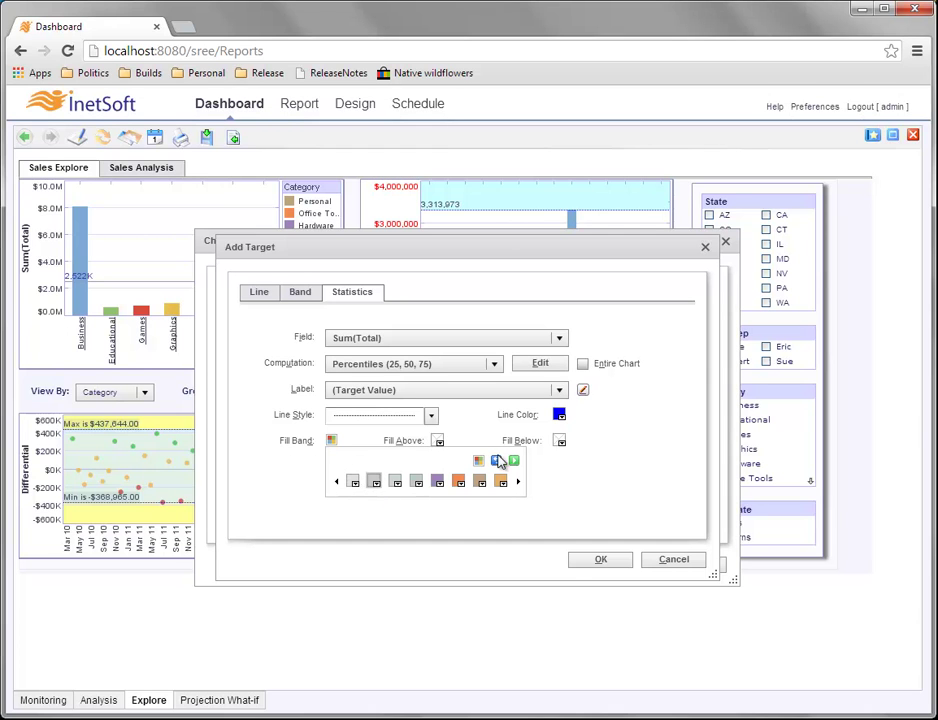
left_click(516, 461)
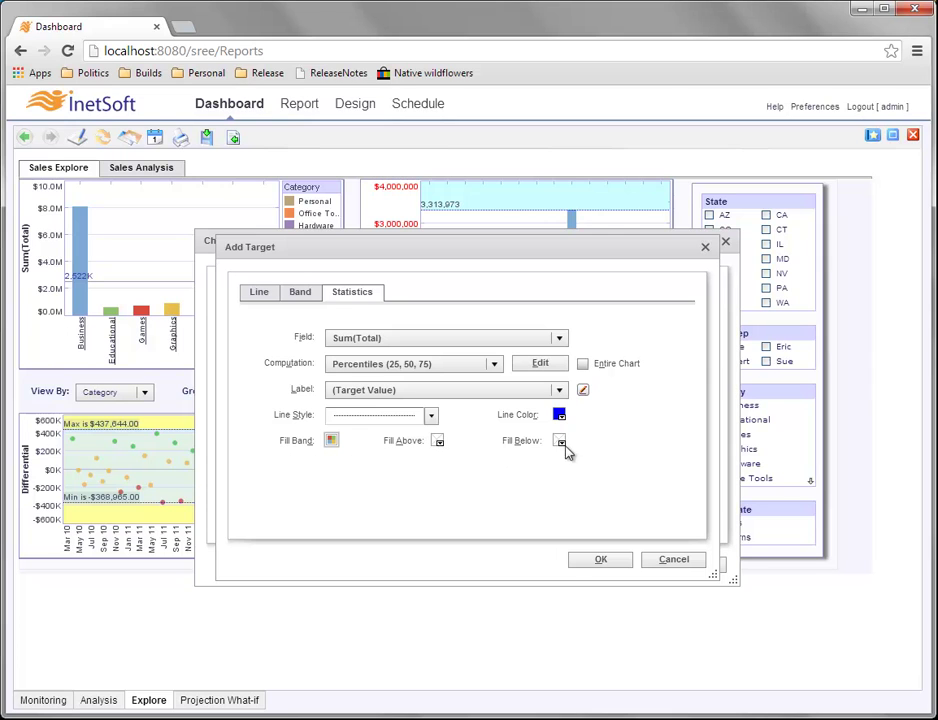
Fill above the bands with pale yellow, changing its blue value to 20.
left_click(439, 442)
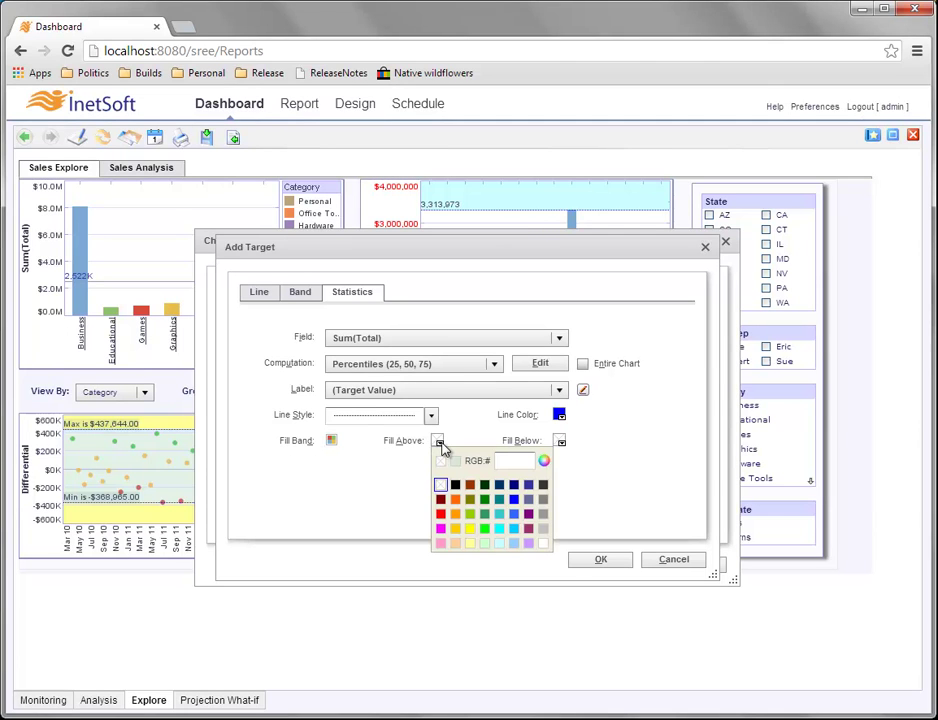
left_click(470, 545)
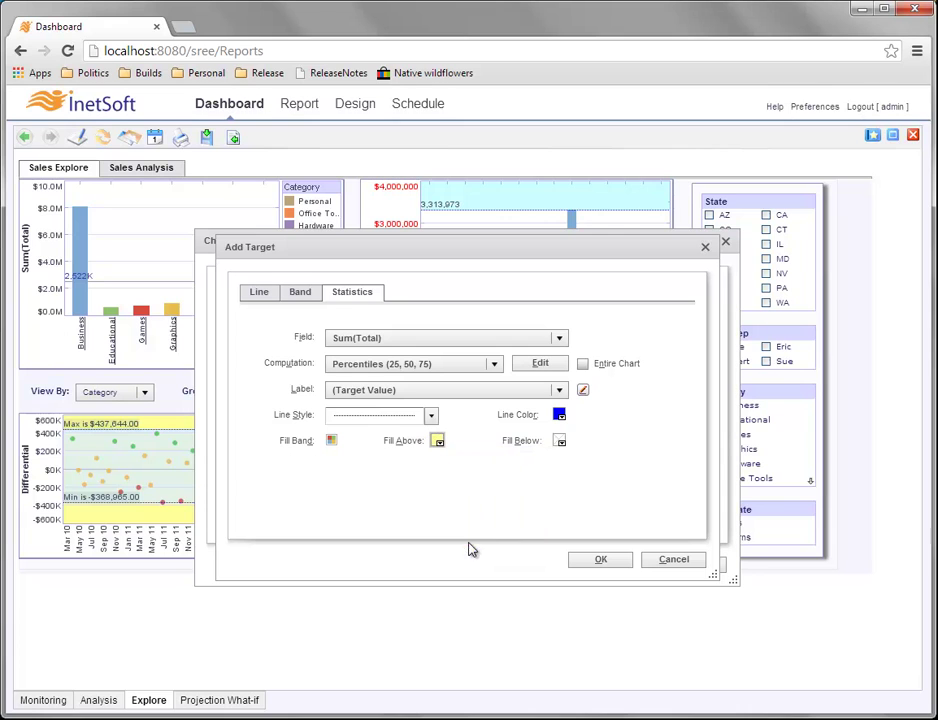
left_click(441, 445)
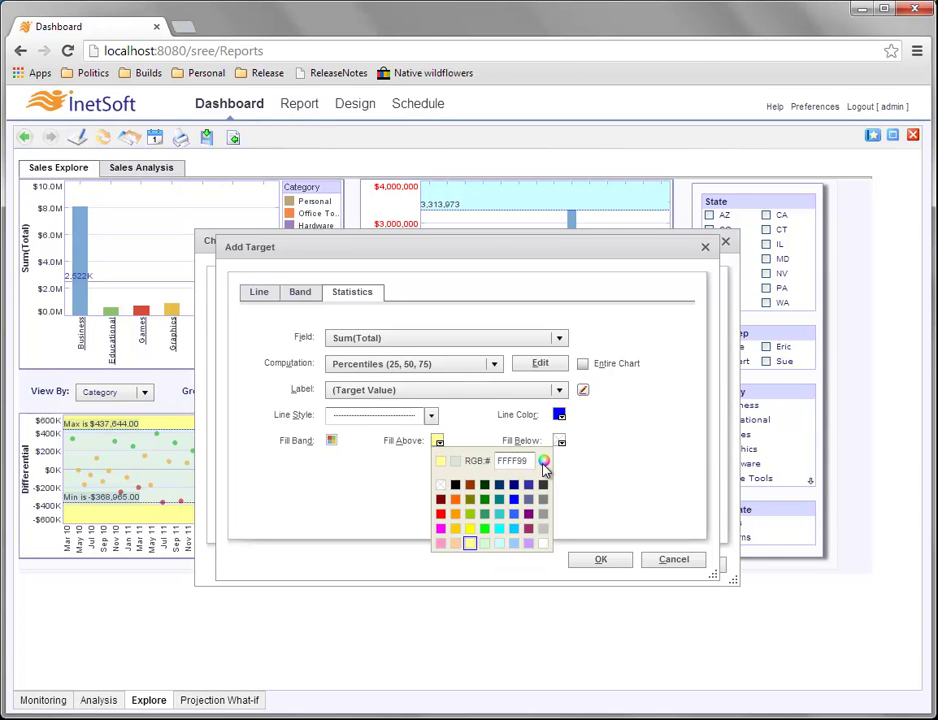
left_click(544, 463)
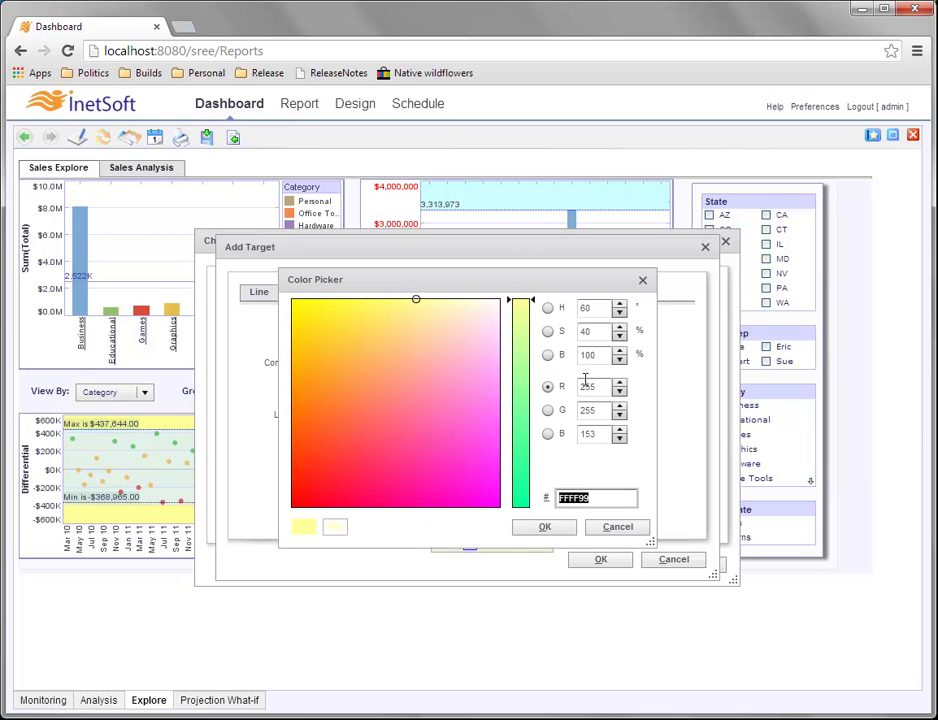
double_click(589, 434)
type("200")
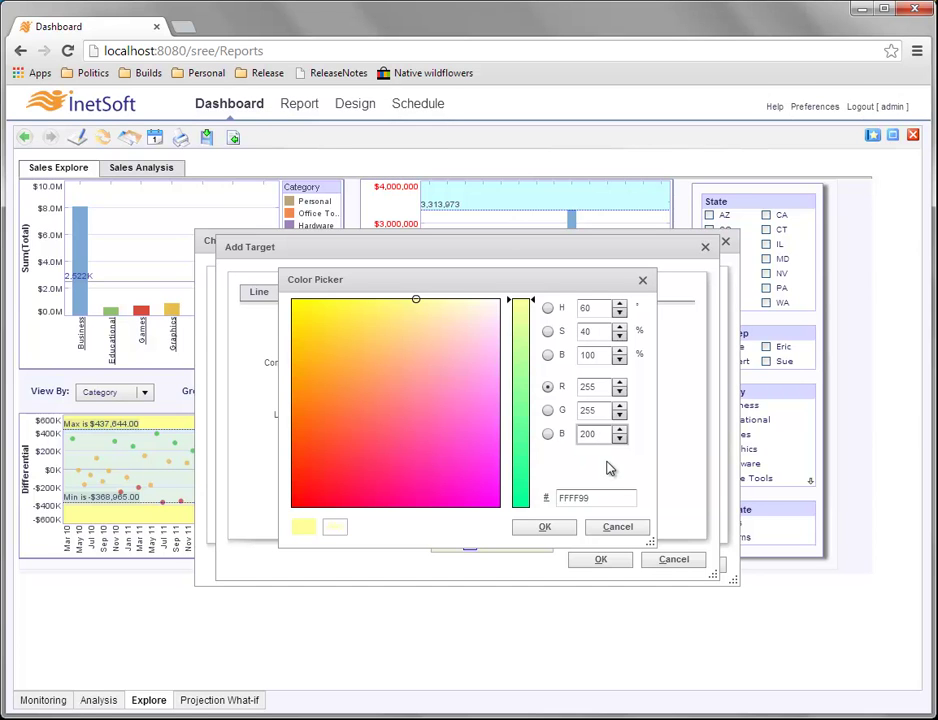
left_click(555, 529)
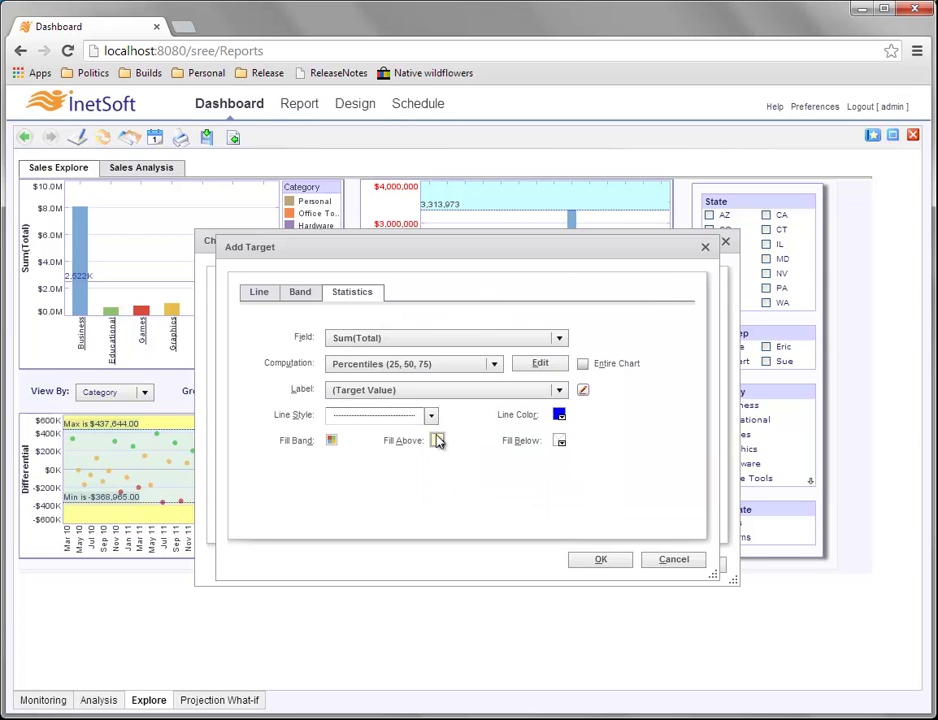
Fill below the bands with pale yellow, setting its blue value to 200.
left_click(560, 442)
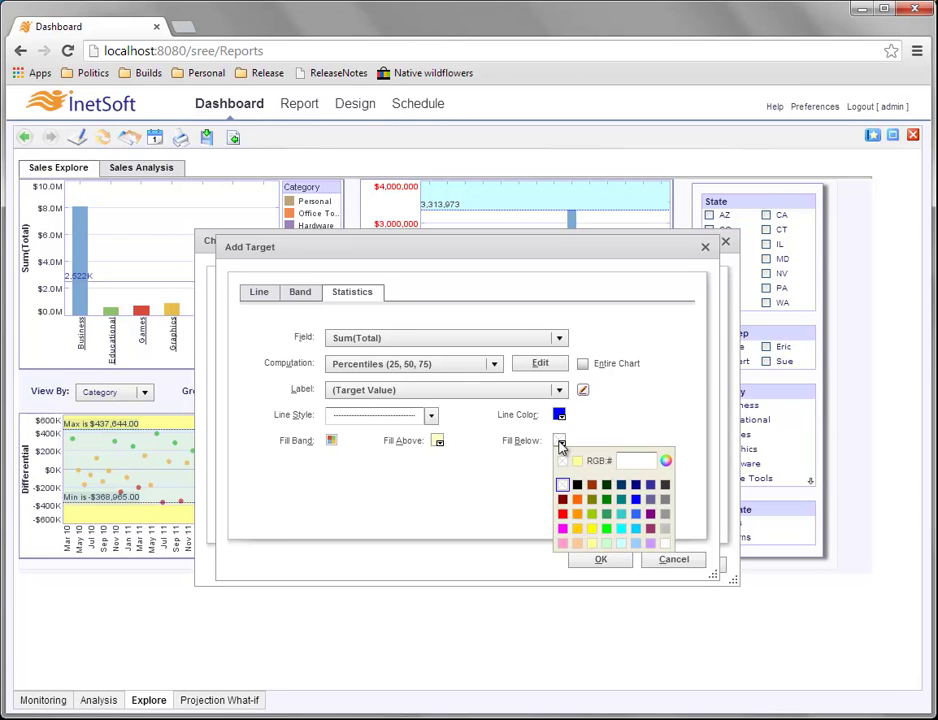
left_click(593, 543)
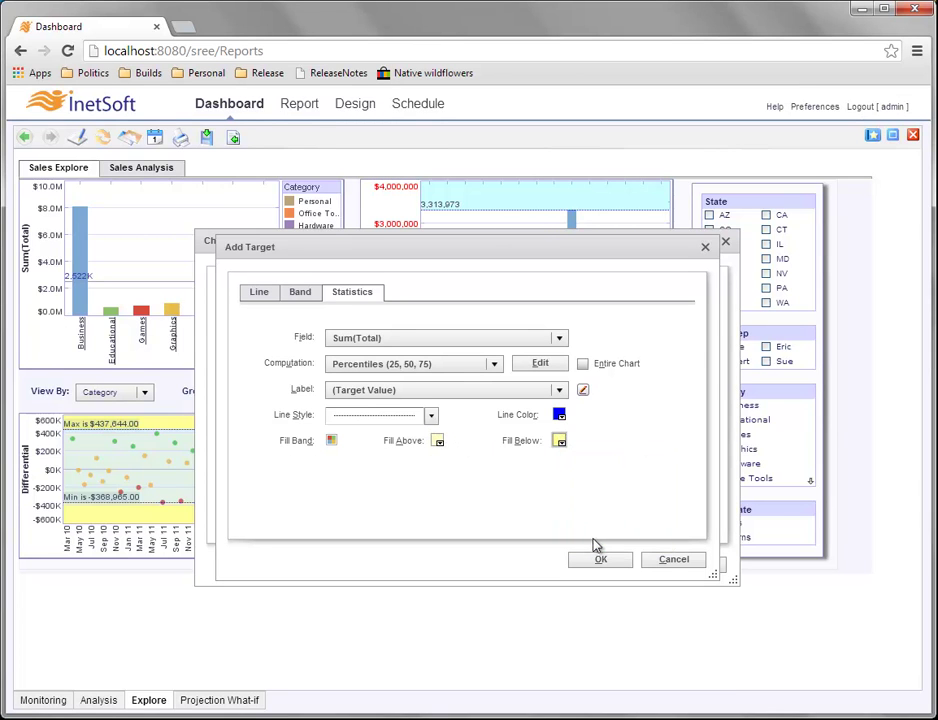
left_click(560, 443)
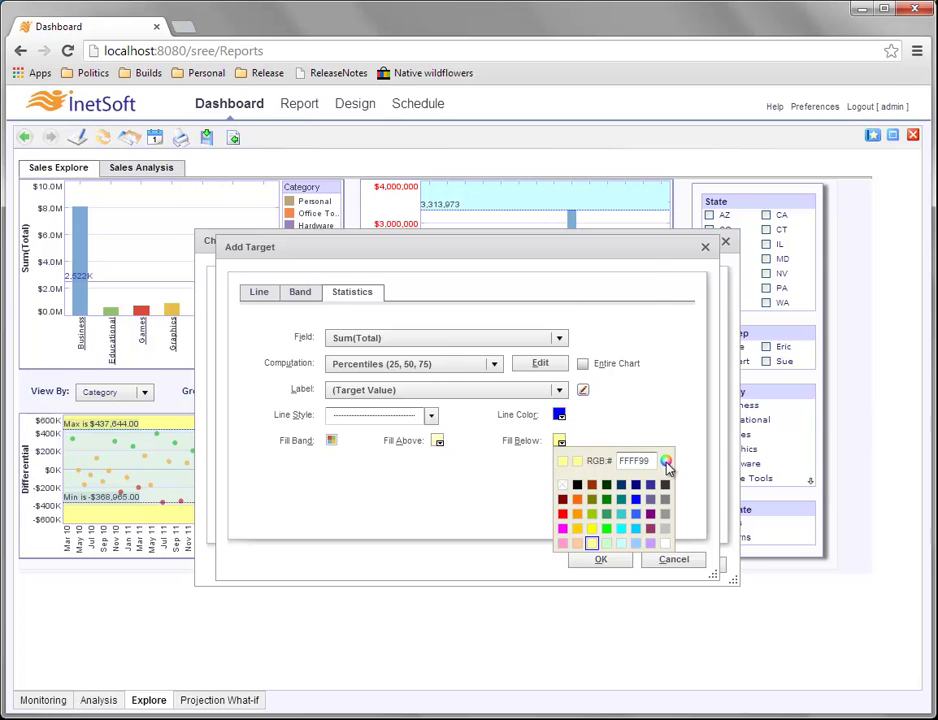
left_click(665, 462)
double_click(590, 433)
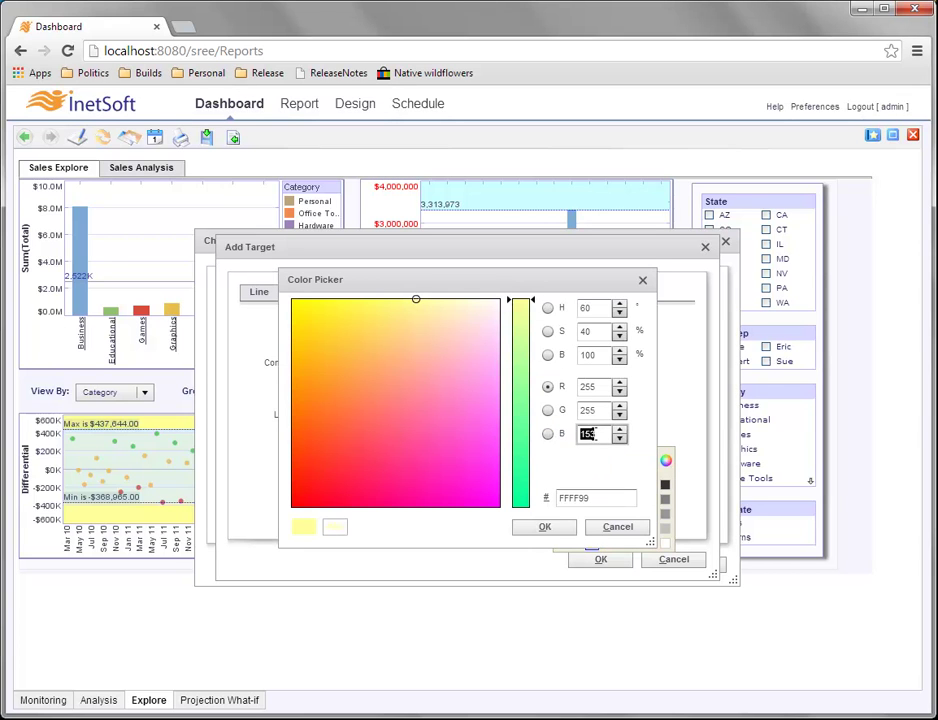
type("200")
left_click(553, 527)
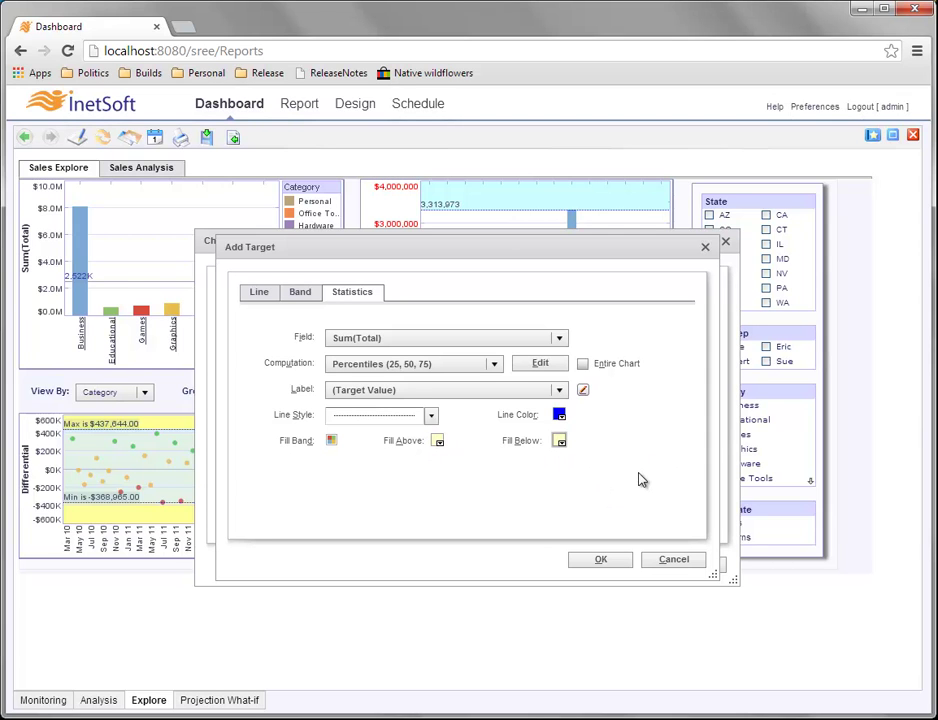
Add the target and apply it, giving dotted lines at 2,218,635, 885,180.5 and 419,307.
left_click(621, 560)
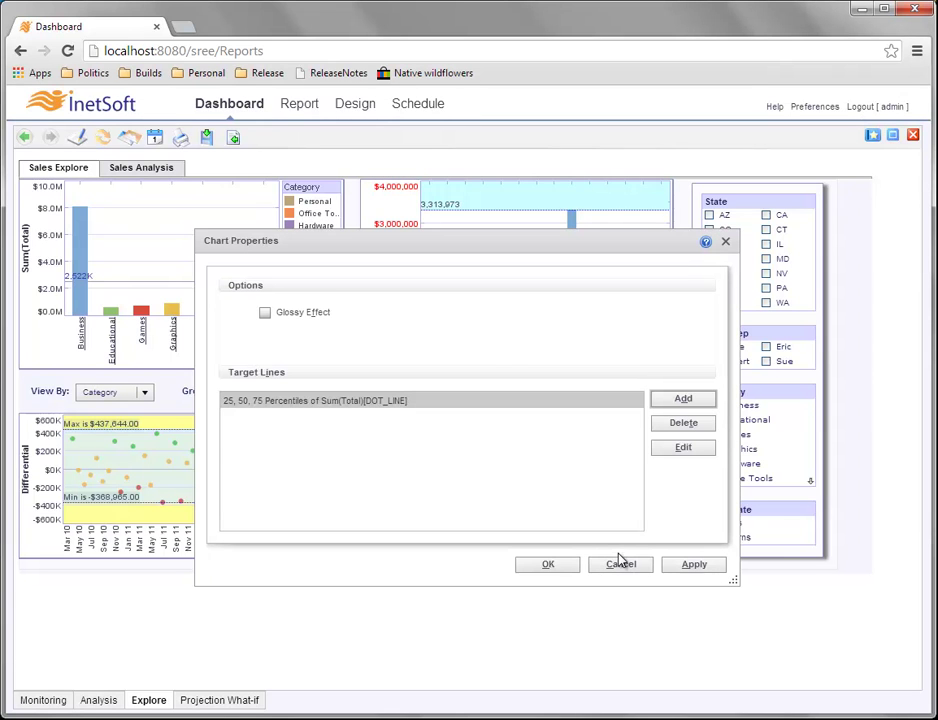
left_click(572, 565)
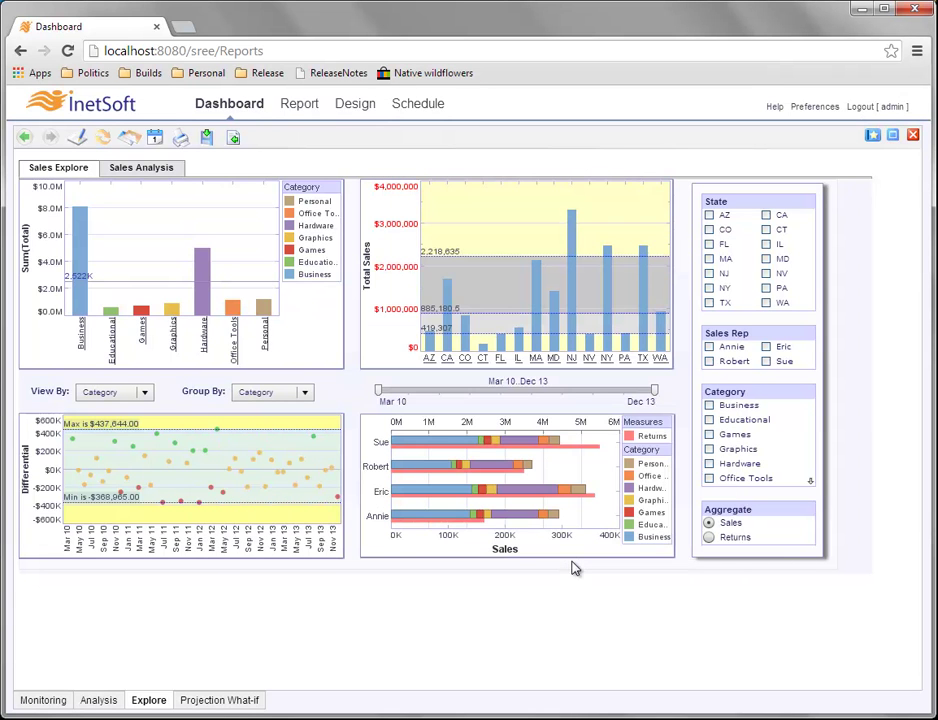
mouse_move(532, 331)
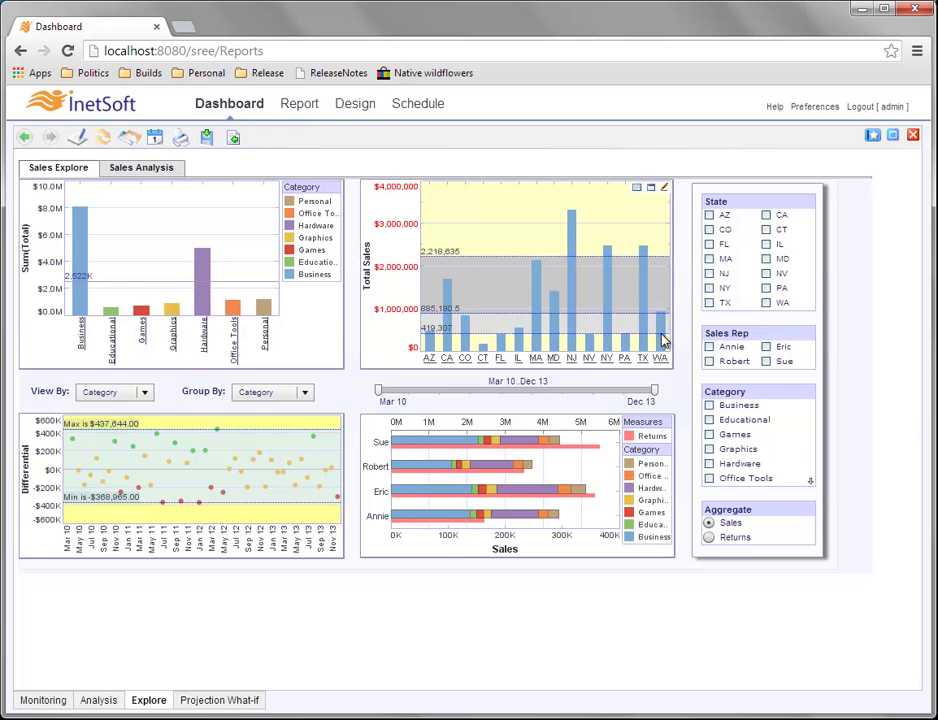
mouse_move(660, 340)
mouse_move(451, 325)
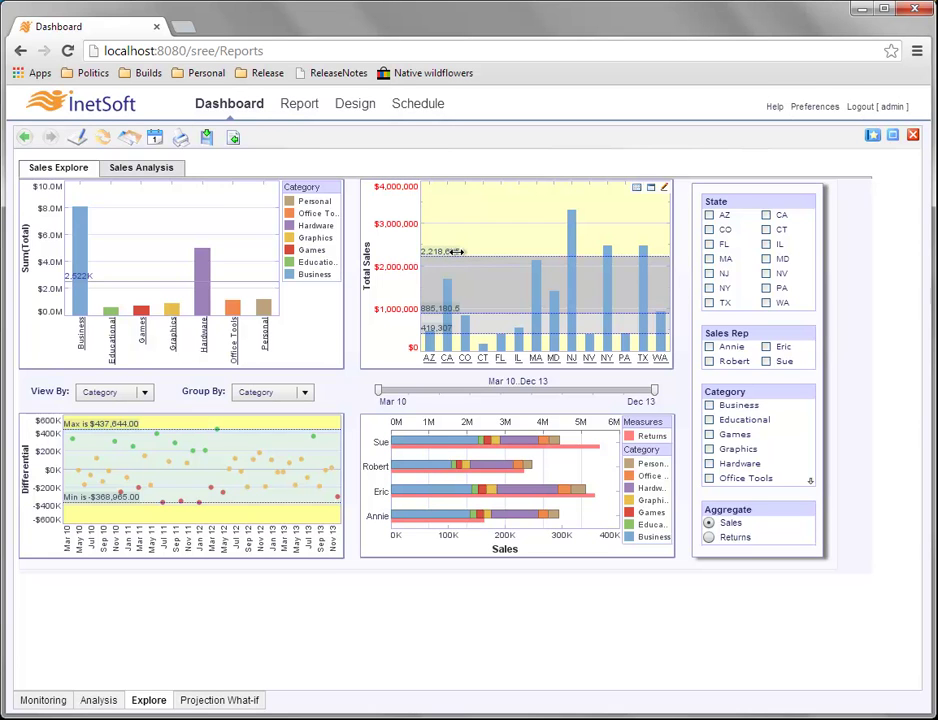
Change the percentile target label to {1}: {0,number,$#,##0.00}, e.g. '75 Percentile: $2,218,635.00'.
right_click(506, 249)
left_click(549, 329)
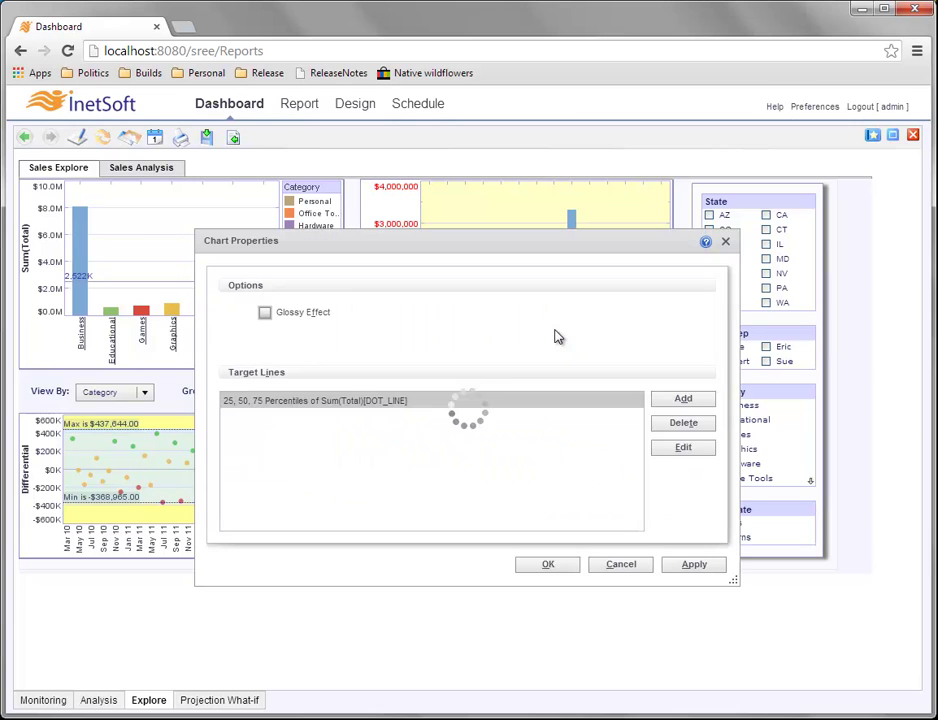
left_click(699, 450)
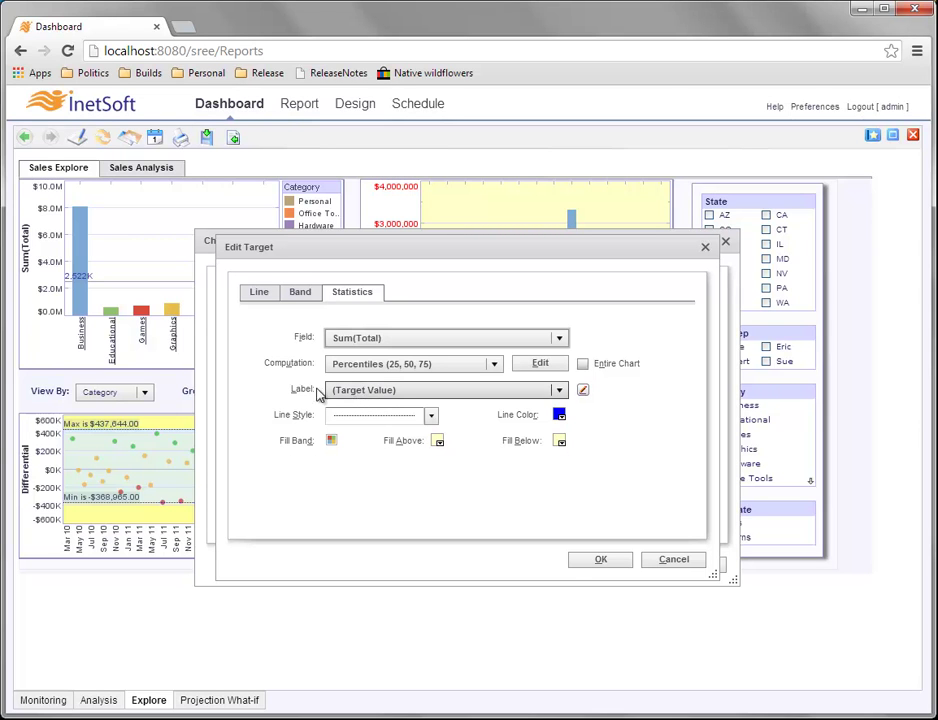
left_click(584, 392)
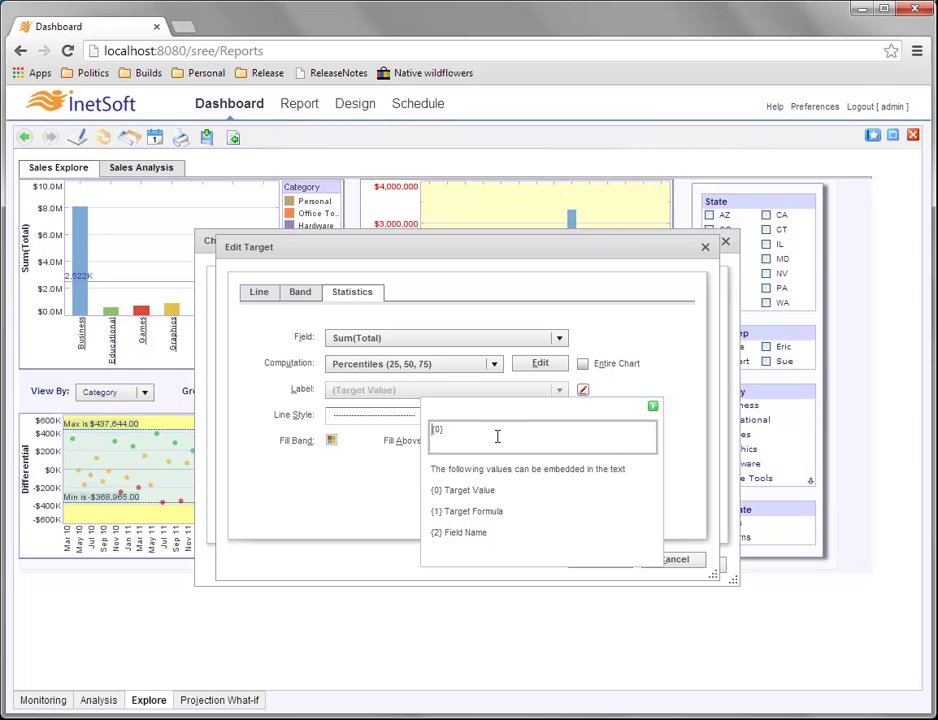
type("1}:")
left_click(477, 429)
type(",number,$#,##0.00")
left_click(652, 405)
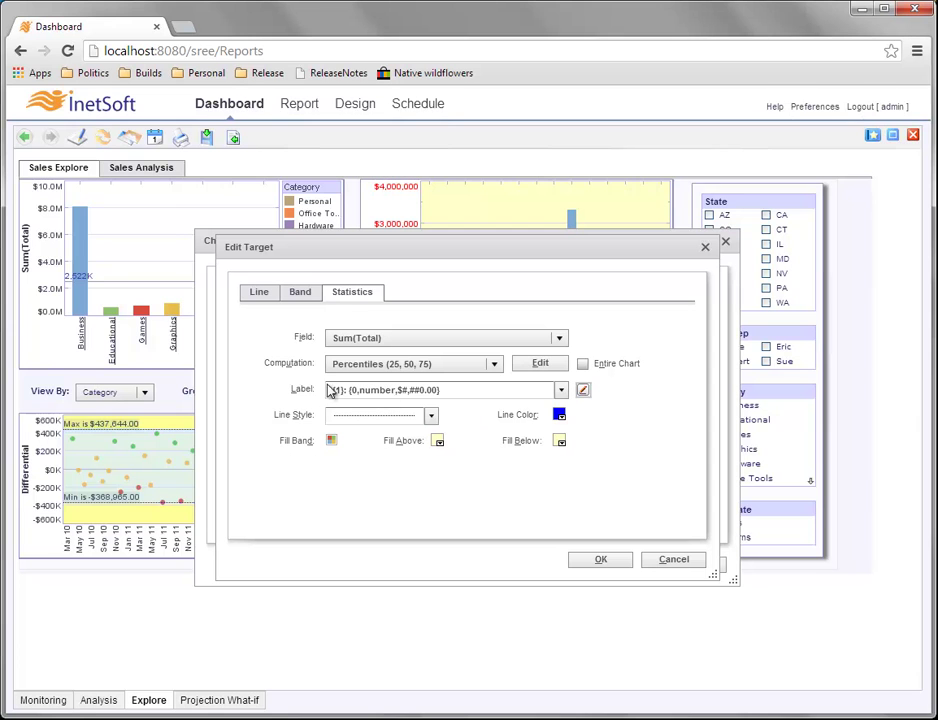
left_click(600, 559)
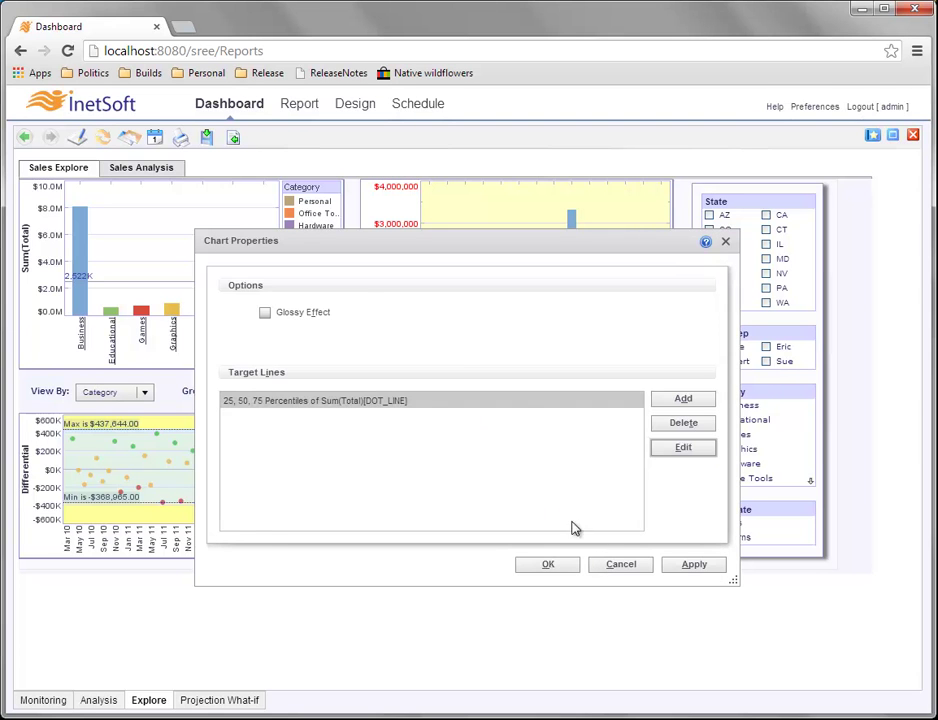
left_click(555, 565)
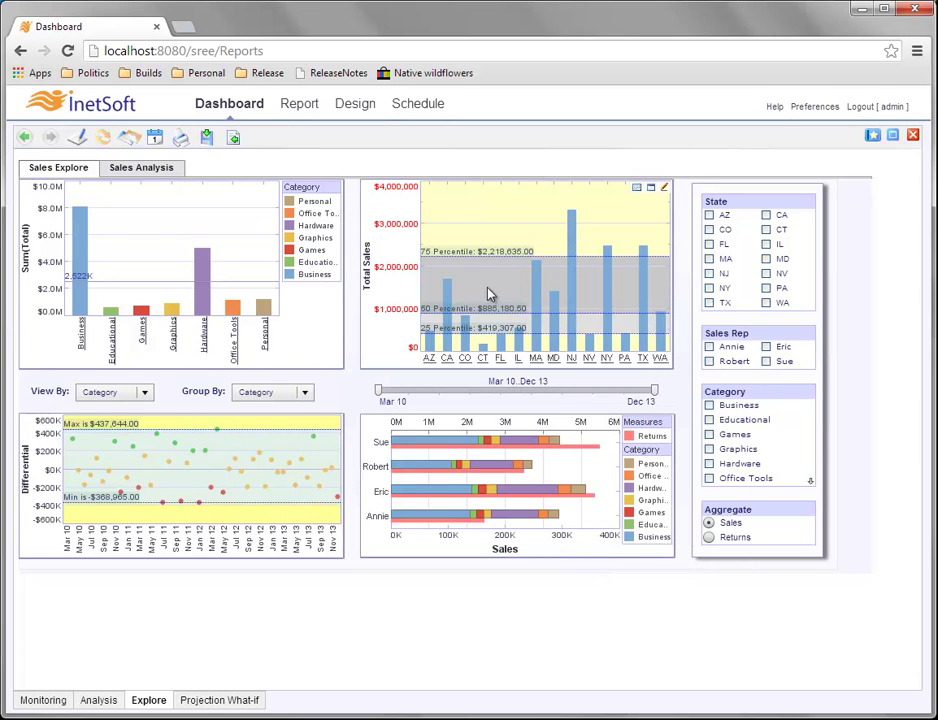
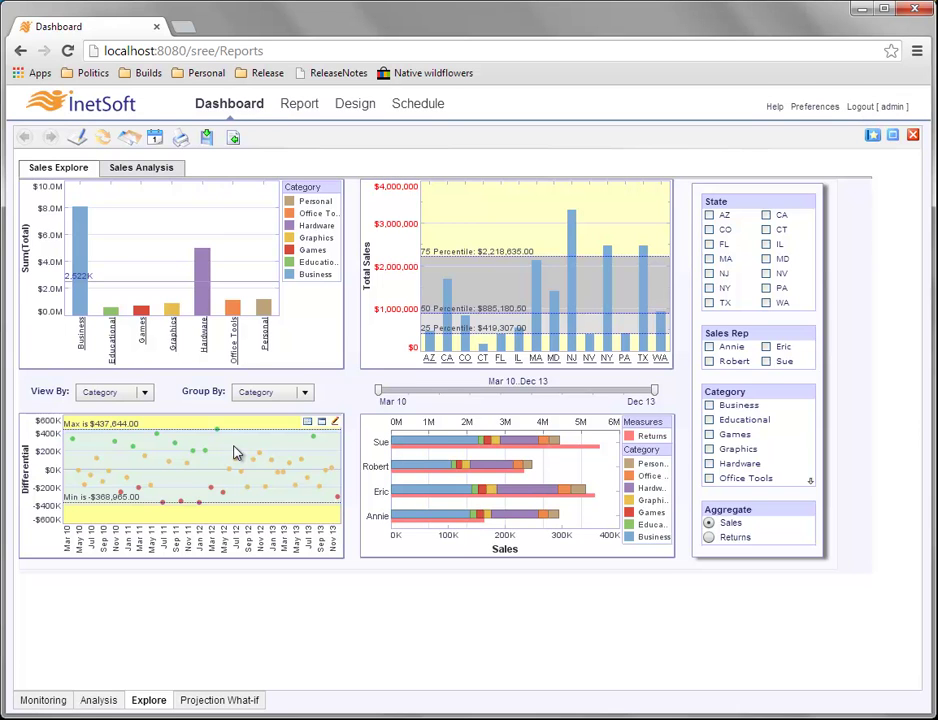
Open the Differential scatter chart in the editor, showing Total plotted against Order Date.
right_click(405, 268)
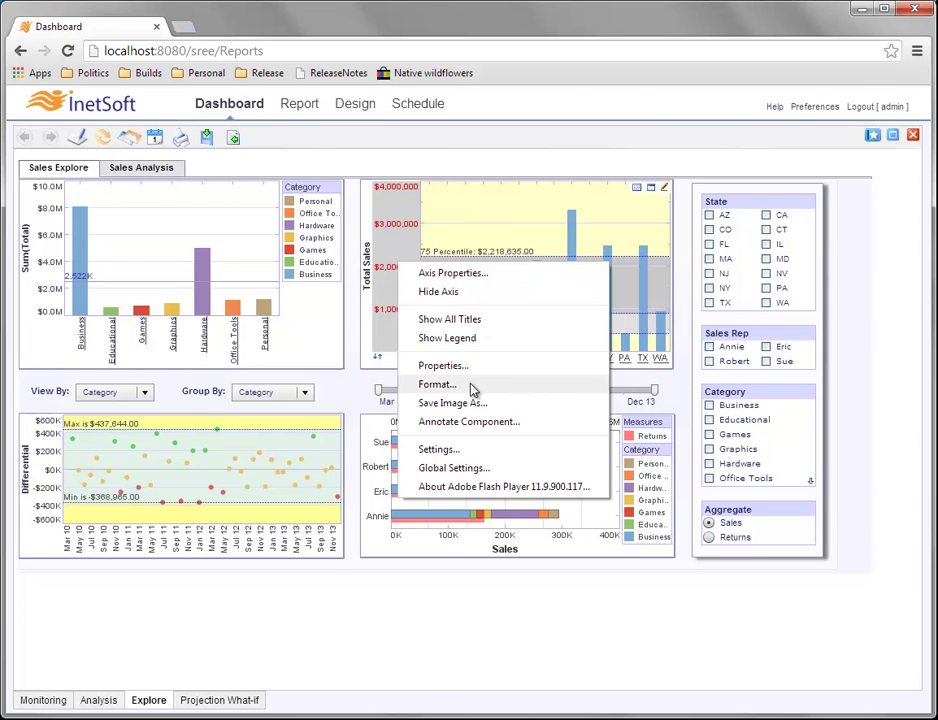
left_click(478, 229)
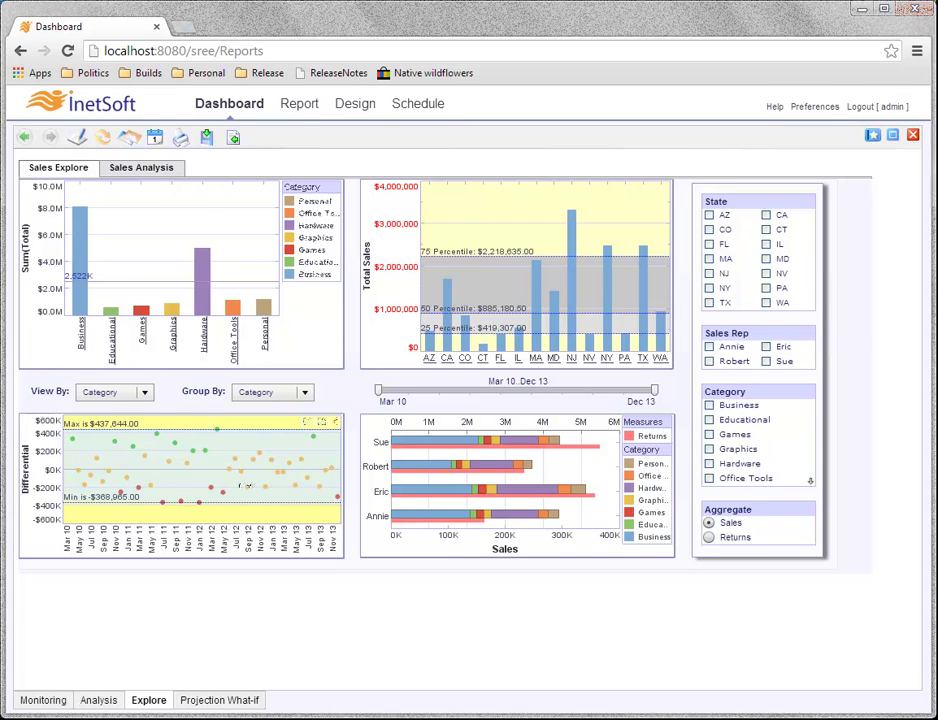
left_click(336, 424)
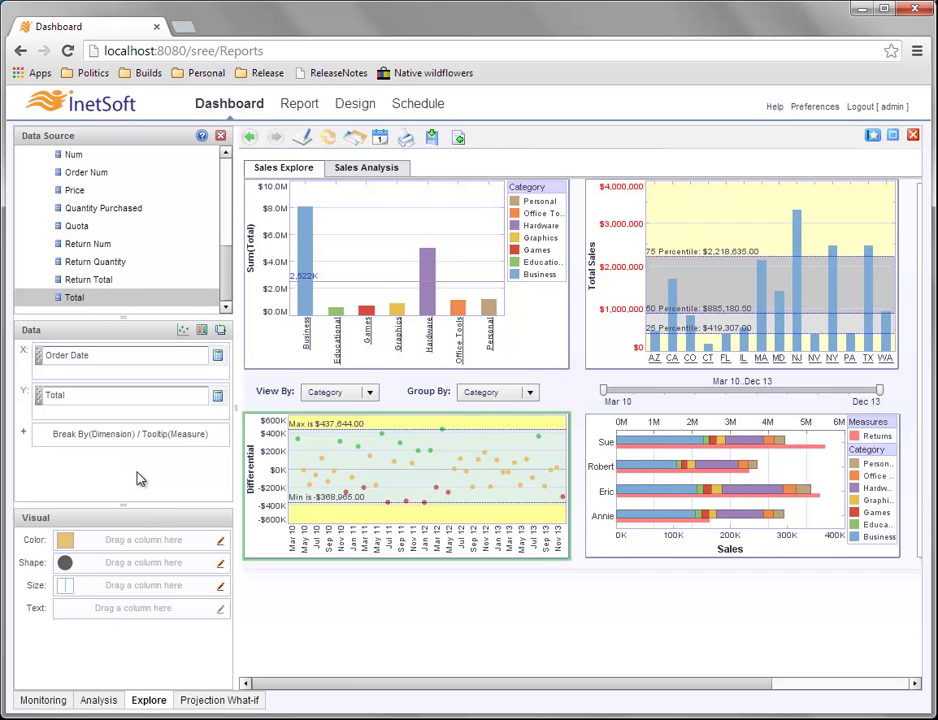
mouse_move(335, 477)
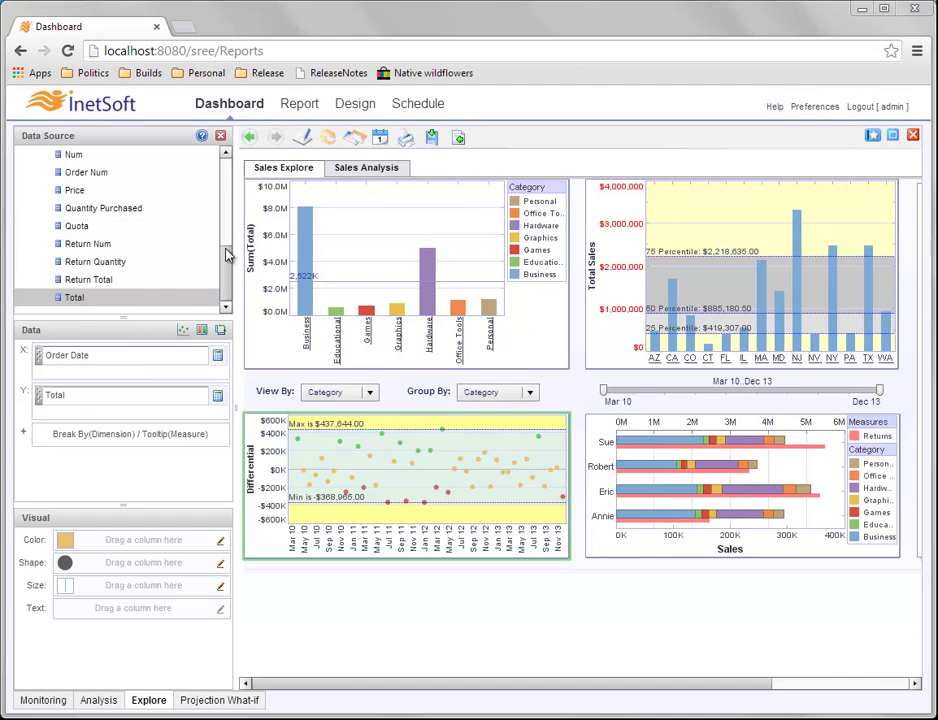
Change the Order Date dimension's level from Month to Quarter and apply it.
scroll(228, 185, "up", 5)
scroll(228, 185, "up", 2)
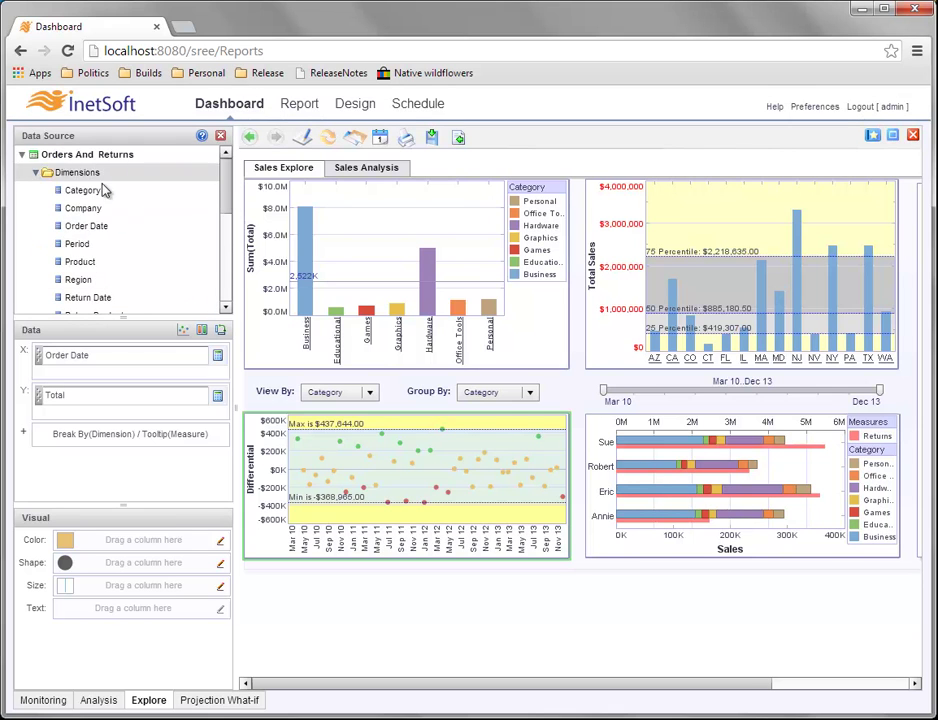
scroll(226, 192, "down", 3)
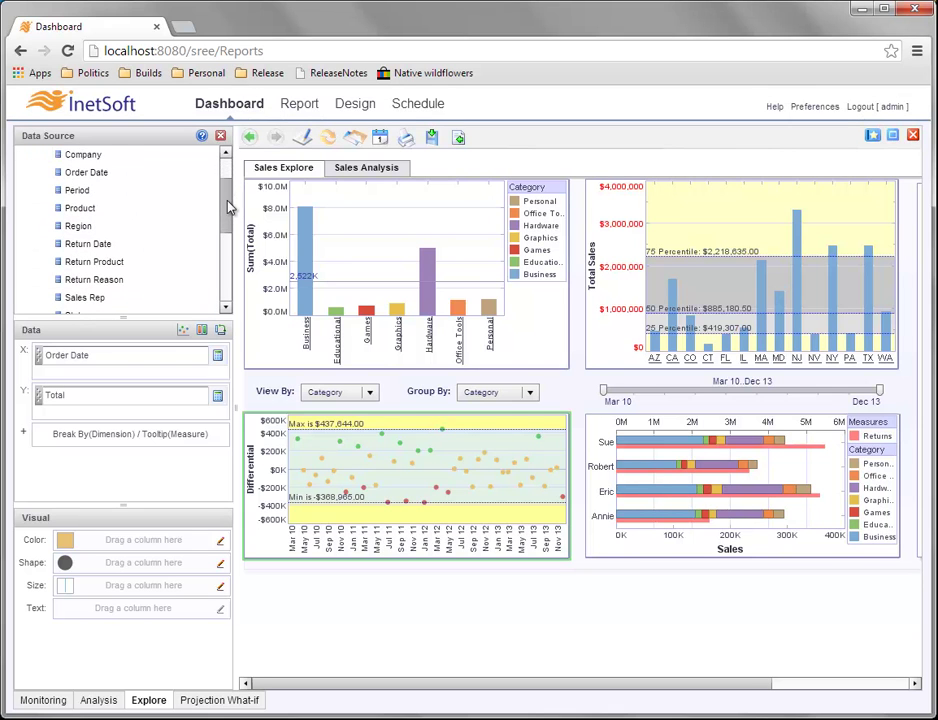
scroll(184, 200, "up", 1)
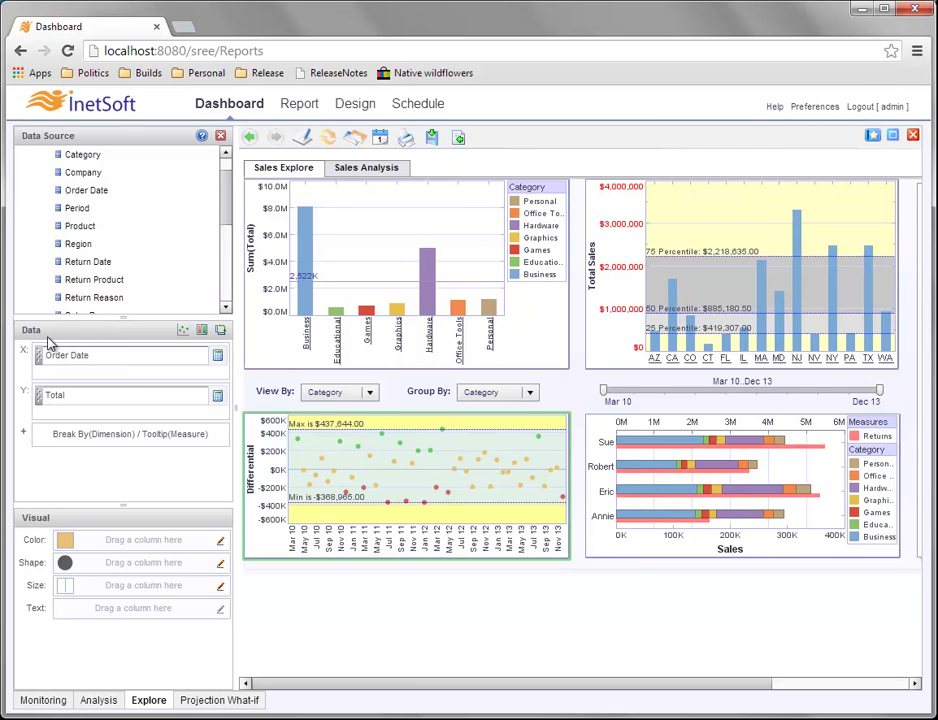
mouse_move(418, 543)
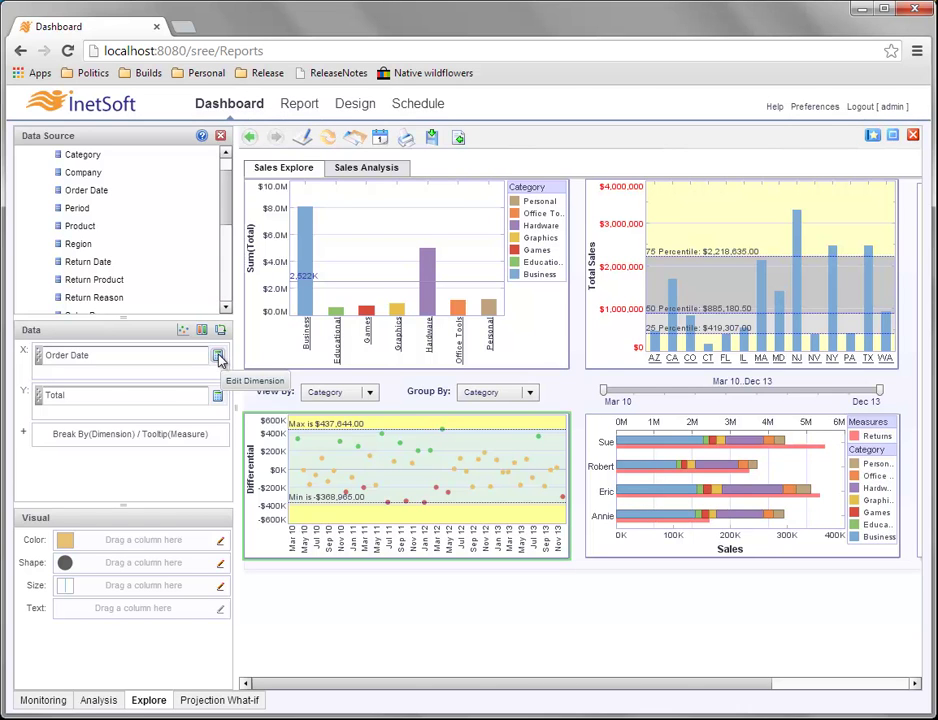
left_click(218, 357)
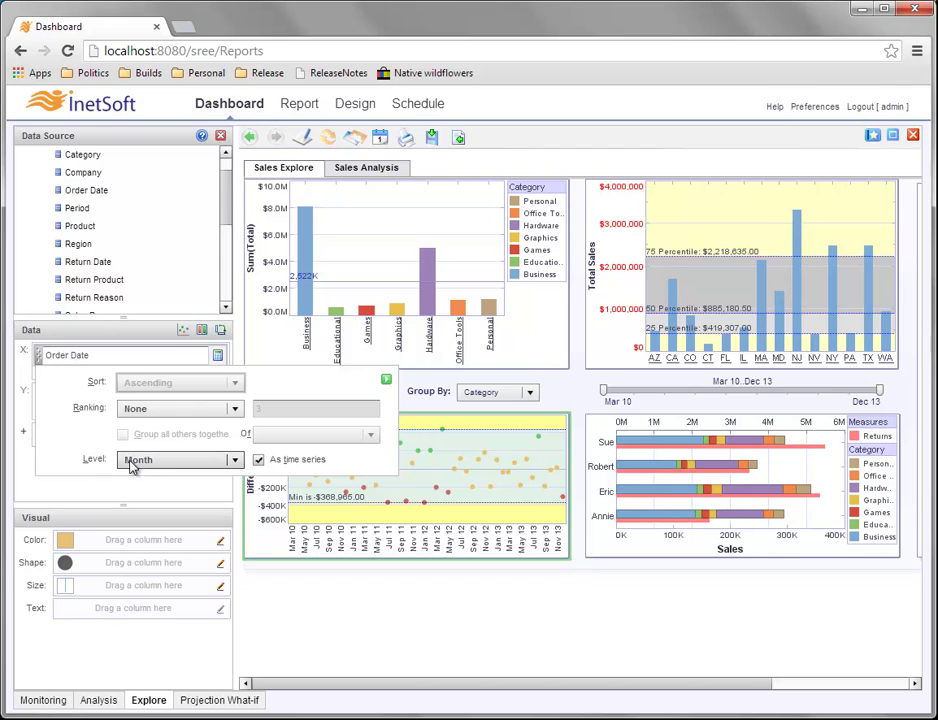
left_click(235, 461)
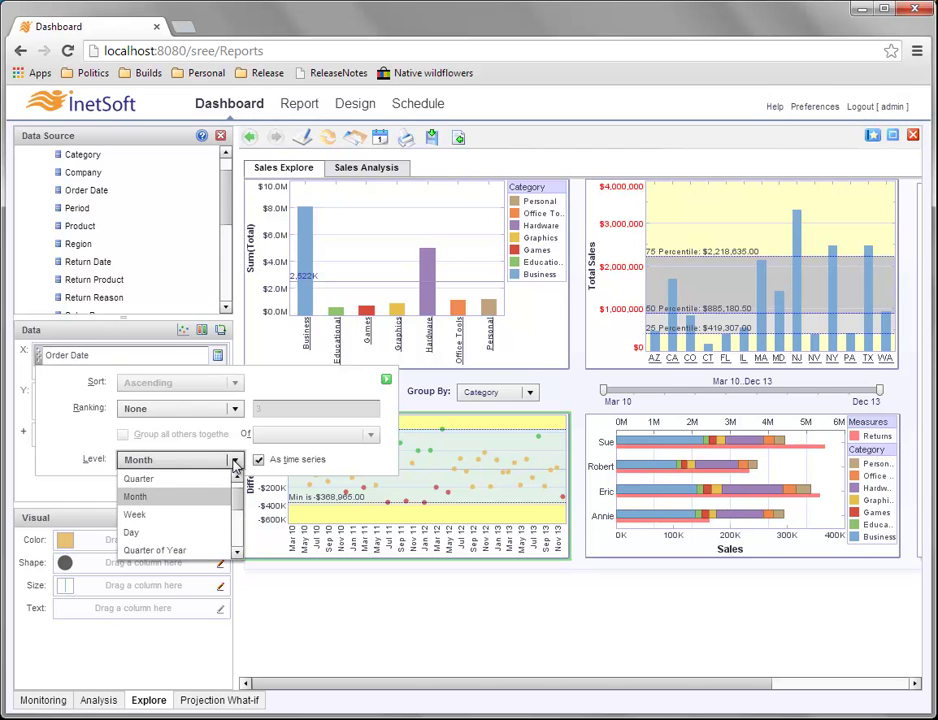
left_click(186, 480)
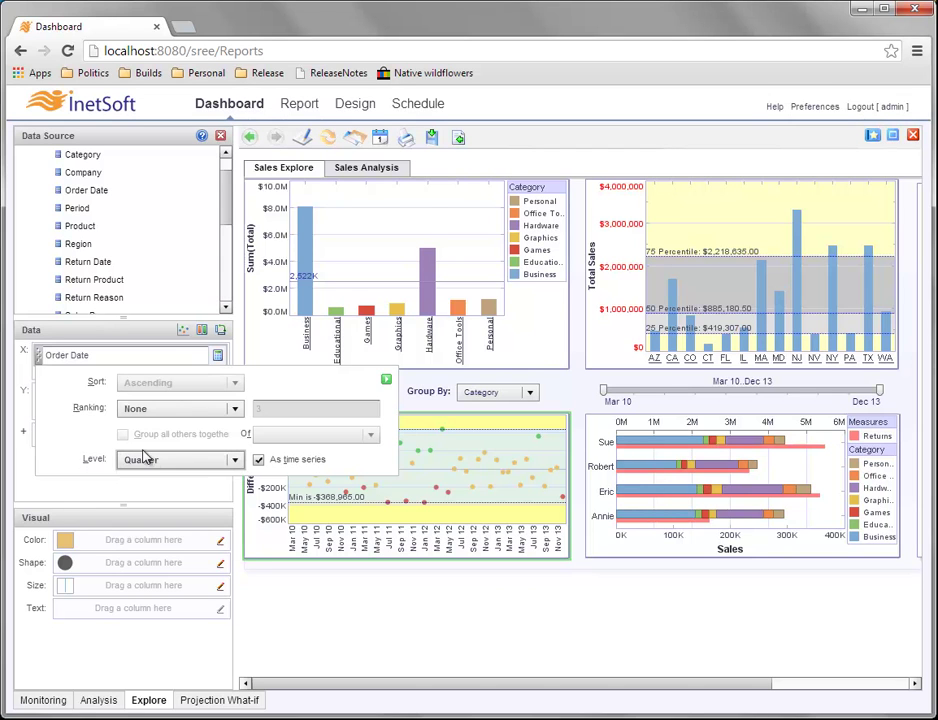
left_click(386, 380)
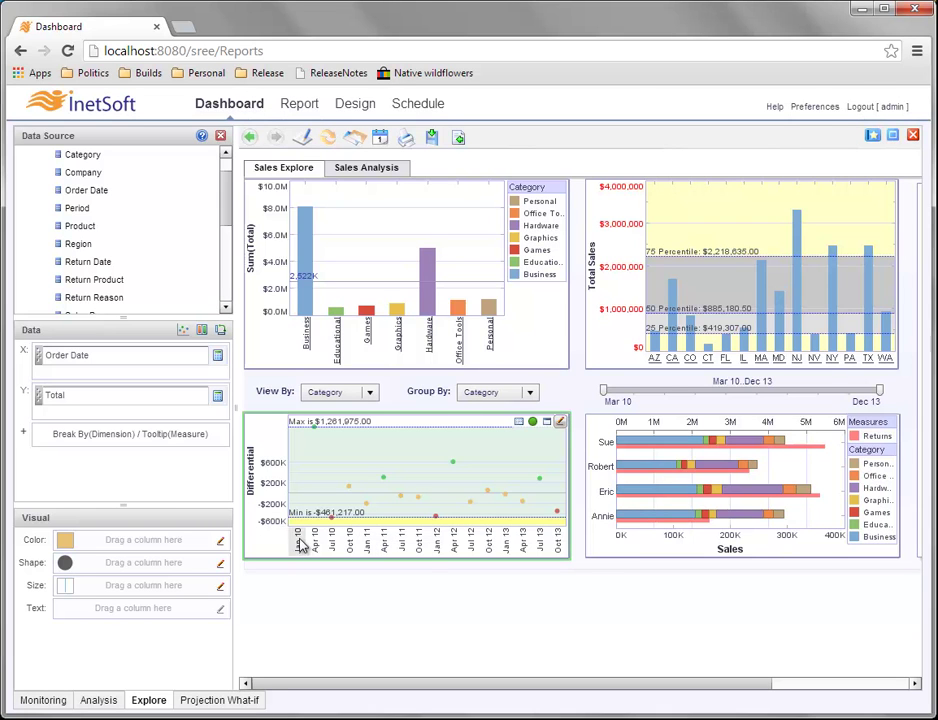
Change the date axis custom format from MMM yy to QQQyyyy, giving labels like 1st 2010.
right_click(368, 544)
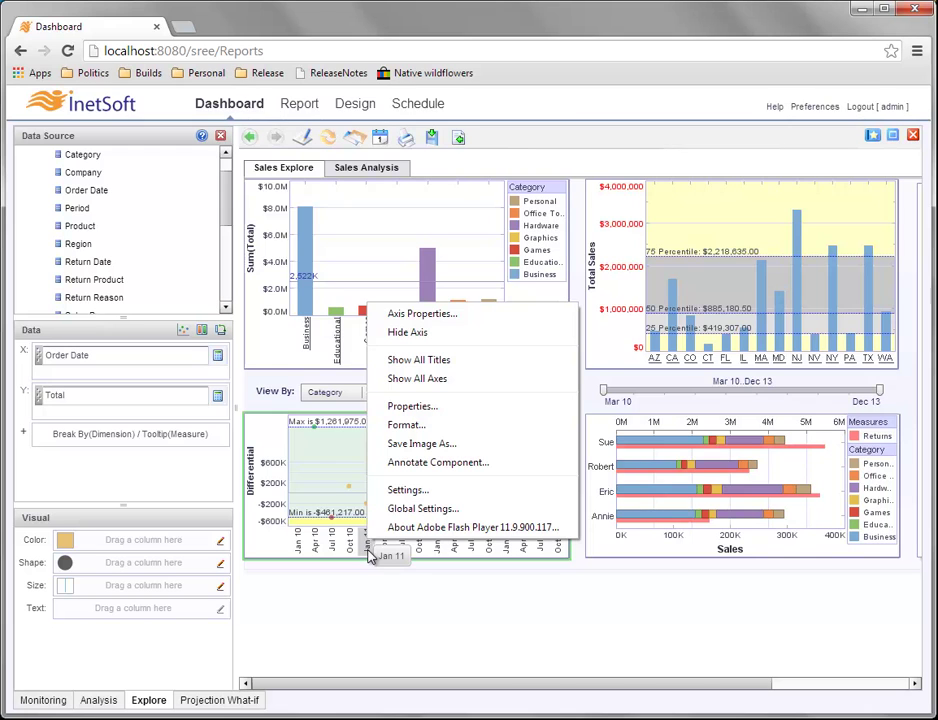
left_click(406, 426)
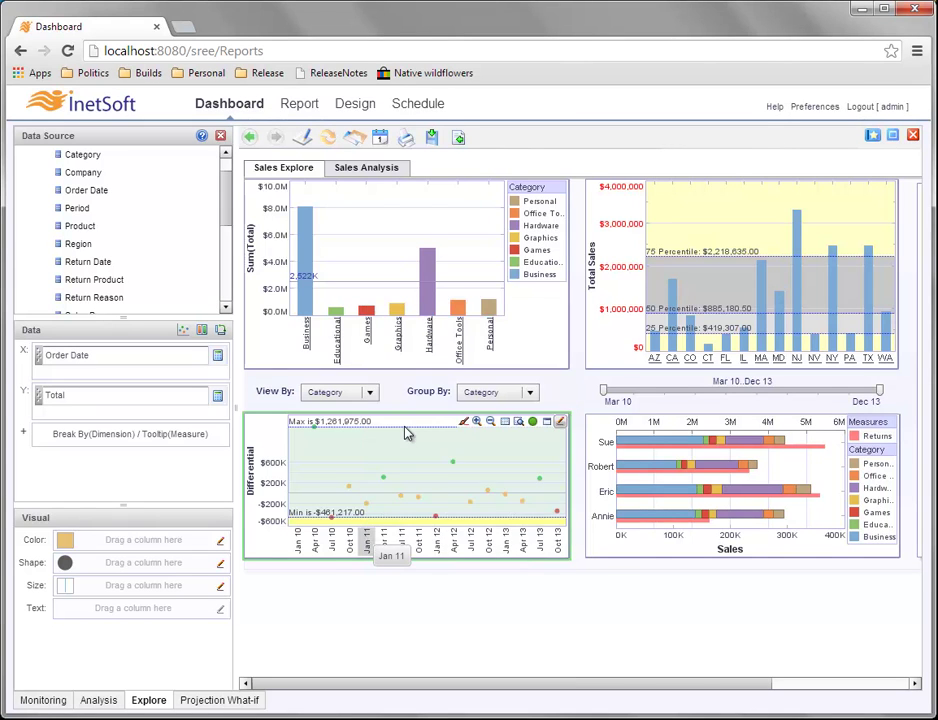
left_click(336, 284)
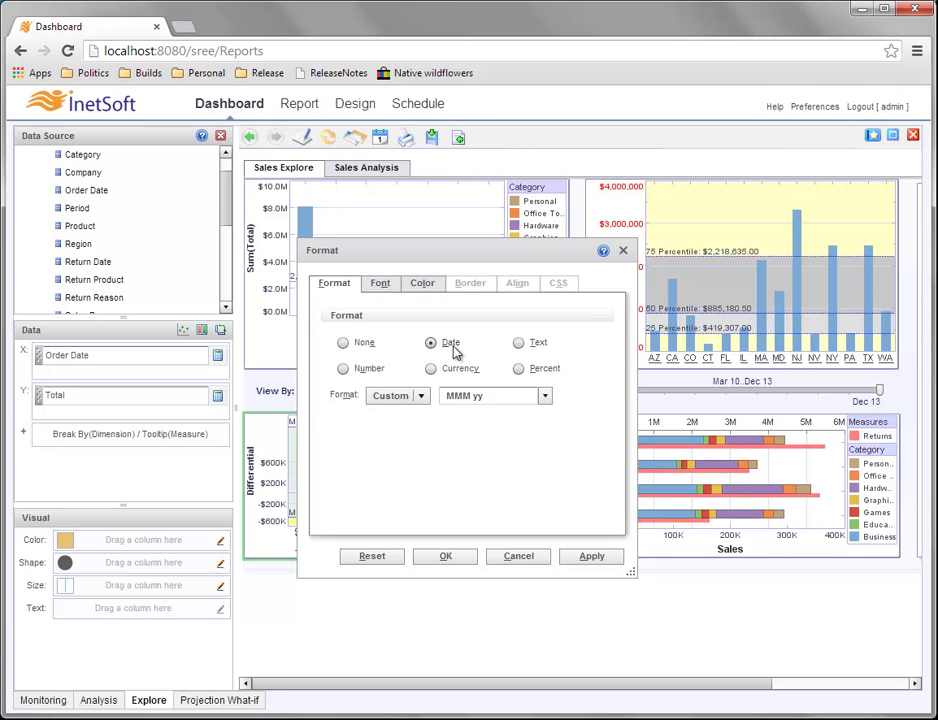
double_click(455, 396)
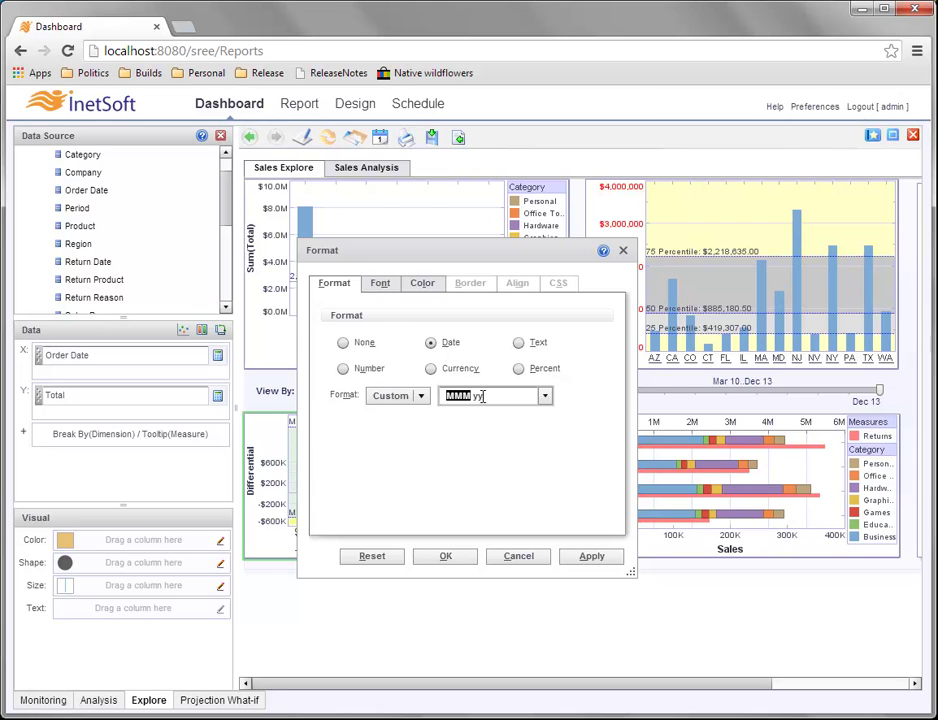
type("QQQ")
type("yy")
left_click(466, 396)
key("BackSpace")
left_click(462, 557)
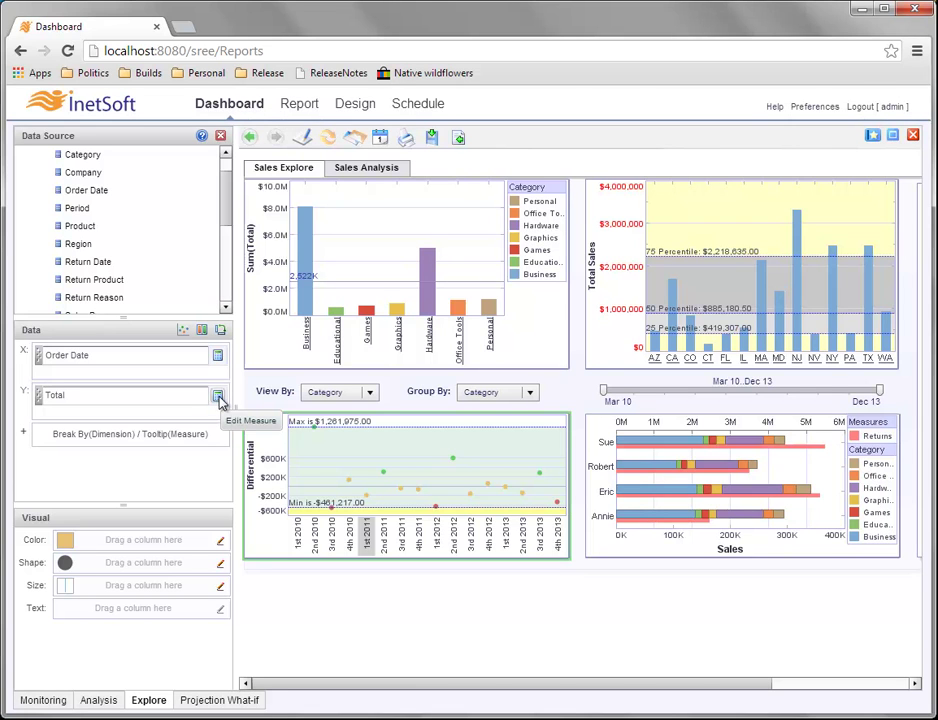
Set the Total measure's Calculate option to None and apply, plotting plain quarterly sums.
left_click(218, 397)
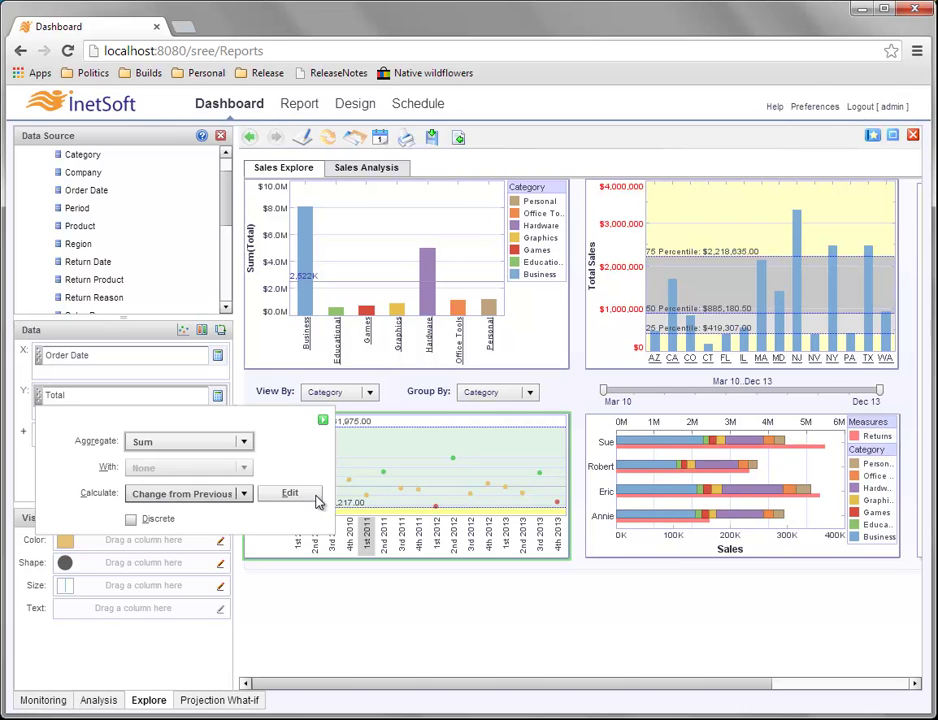
mouse_move(444, 482)
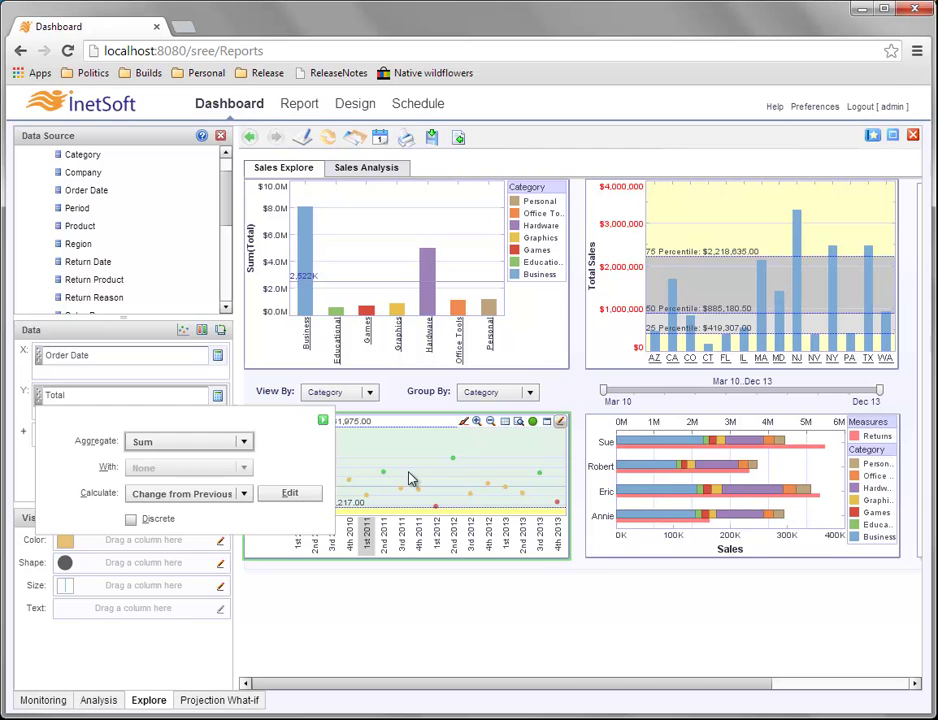
left_click(245, 494)
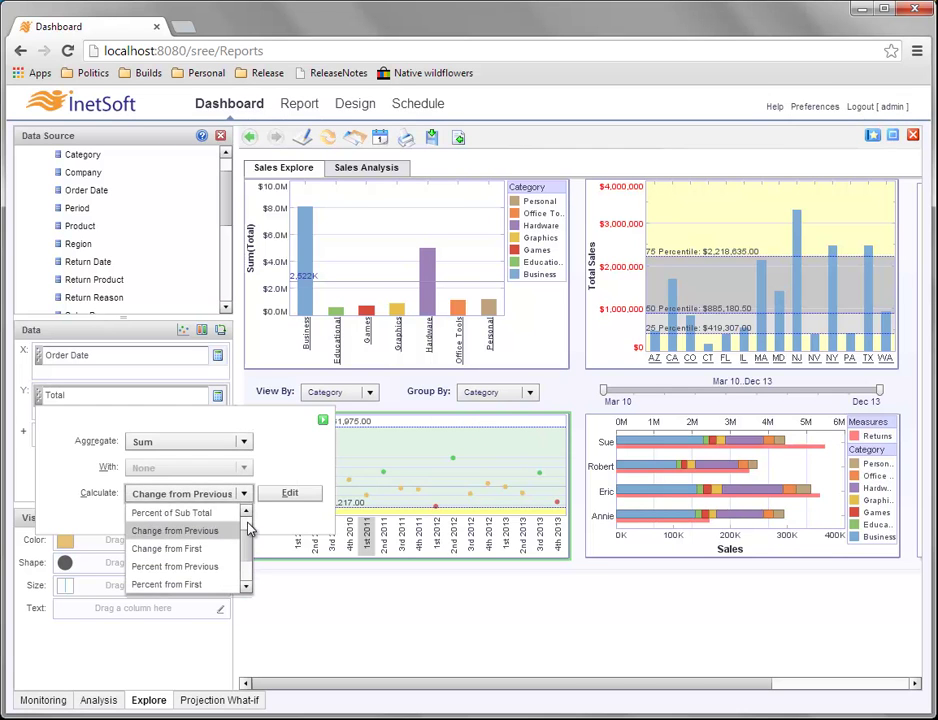
scroll(250, 528, "up", 1)
left_click(184, 513)
left_click(184, 515)
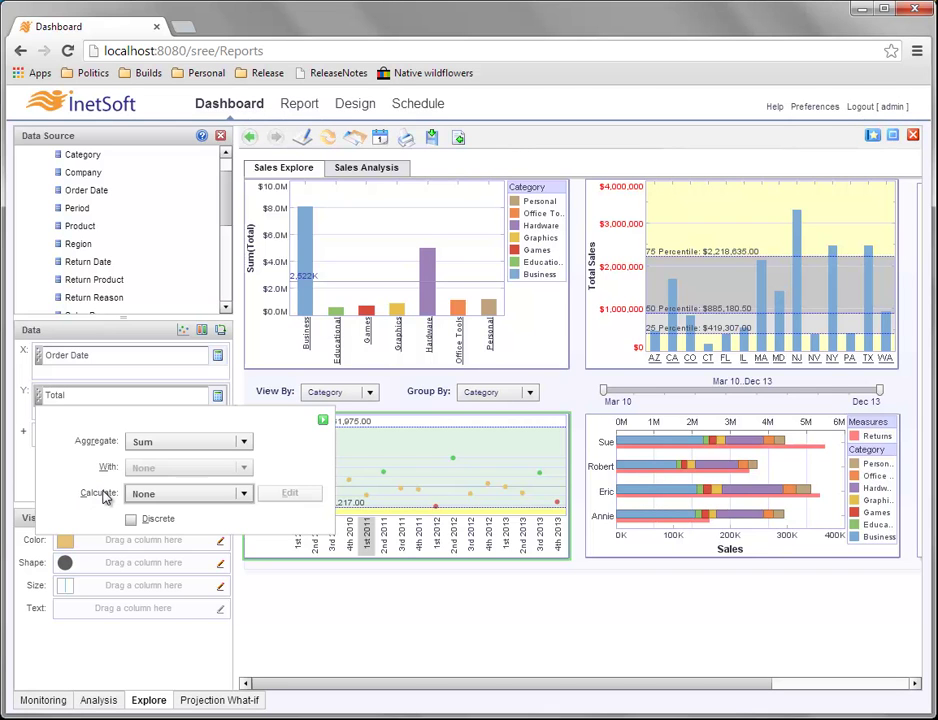
left_click(244, 494)
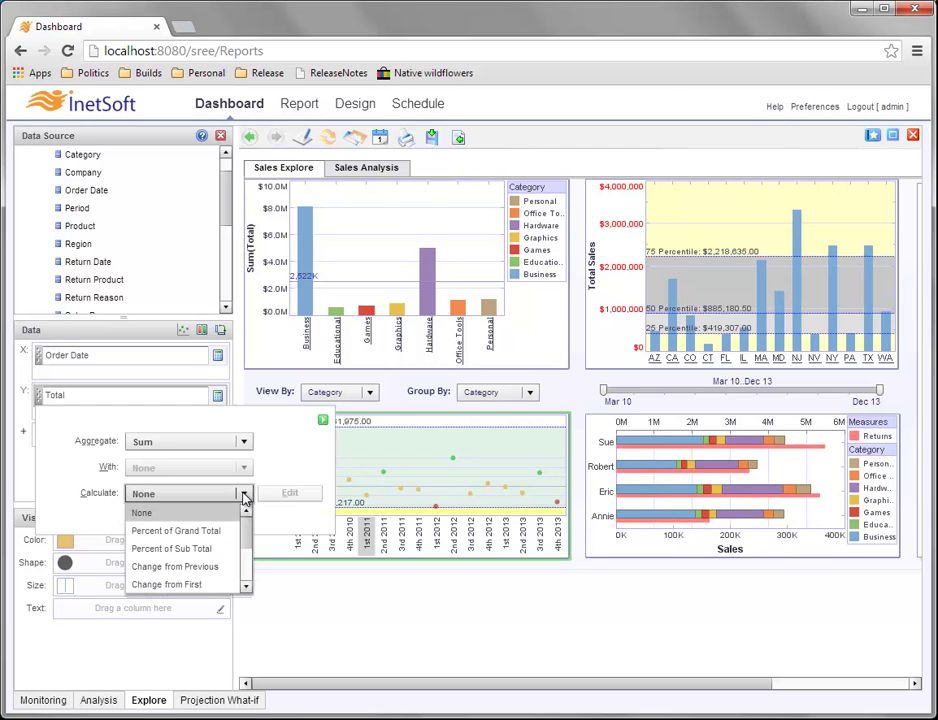
left_click(245, 578)
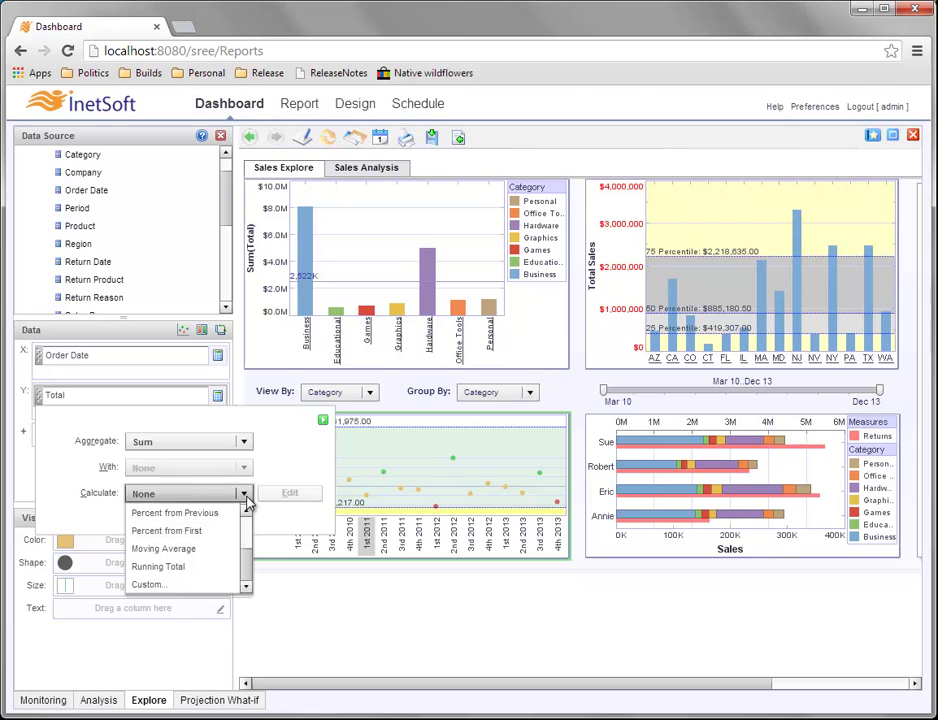
left_click(245, 494)
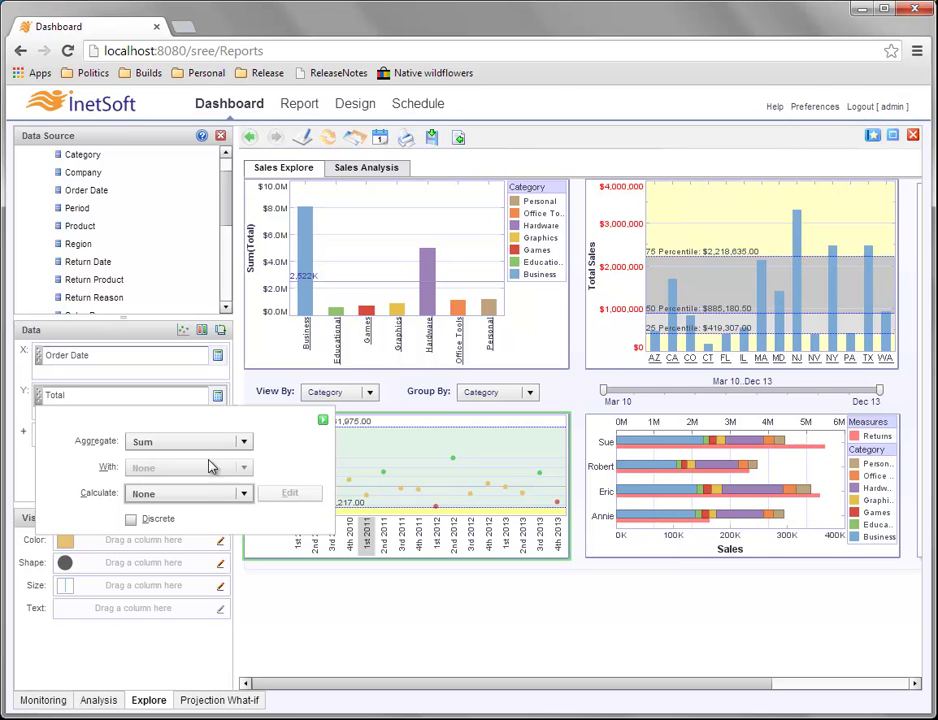
left_click(322, 420)
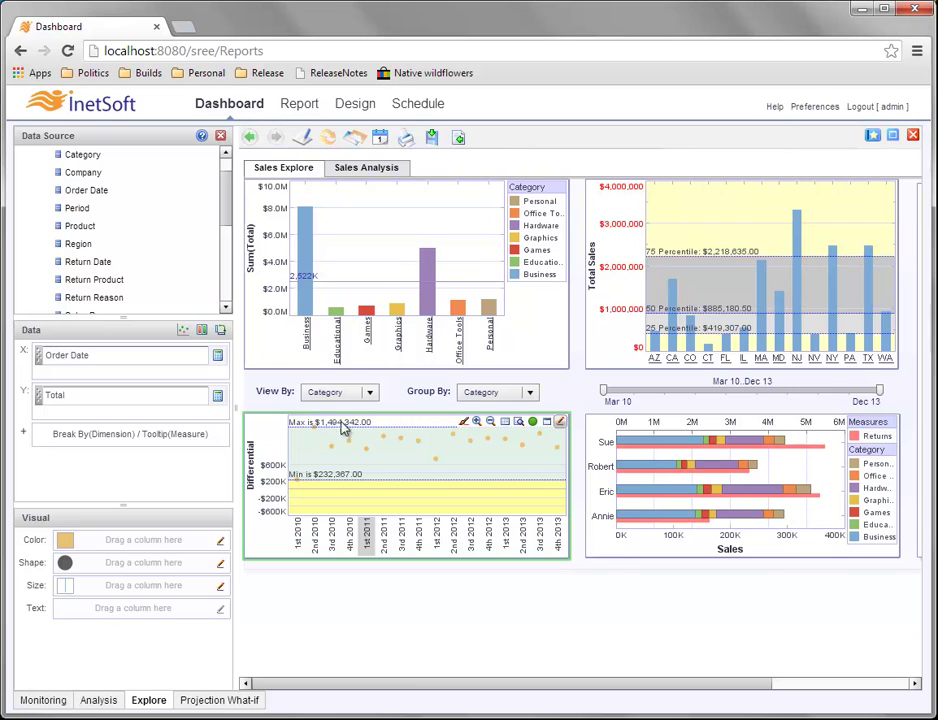
Delete the Band Min -> Max target line in the chart properties.
right_click(407, 470)
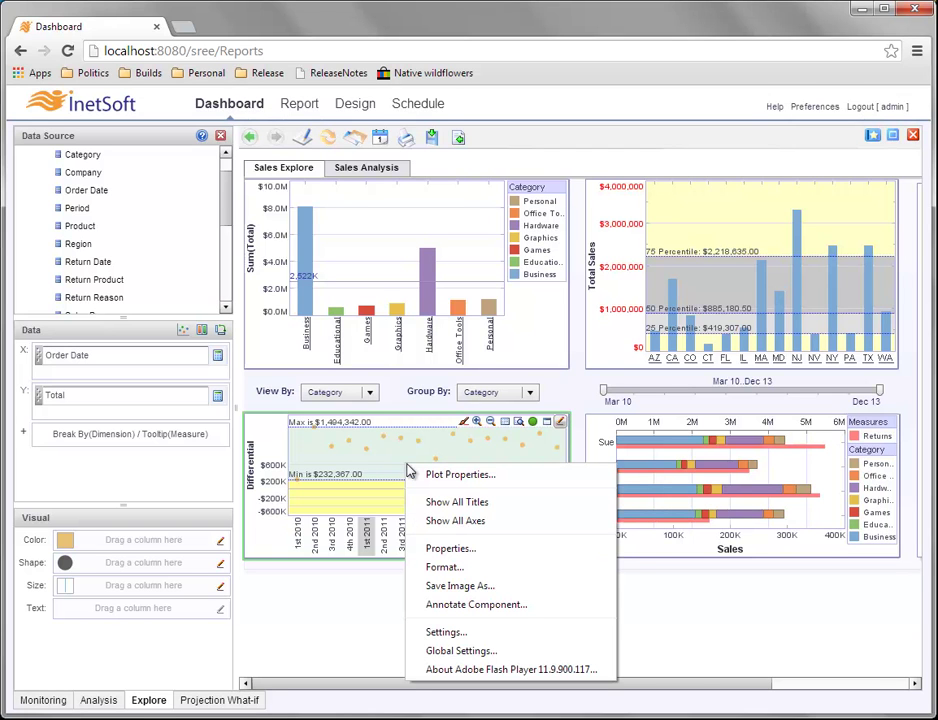
left_click(488, 551)
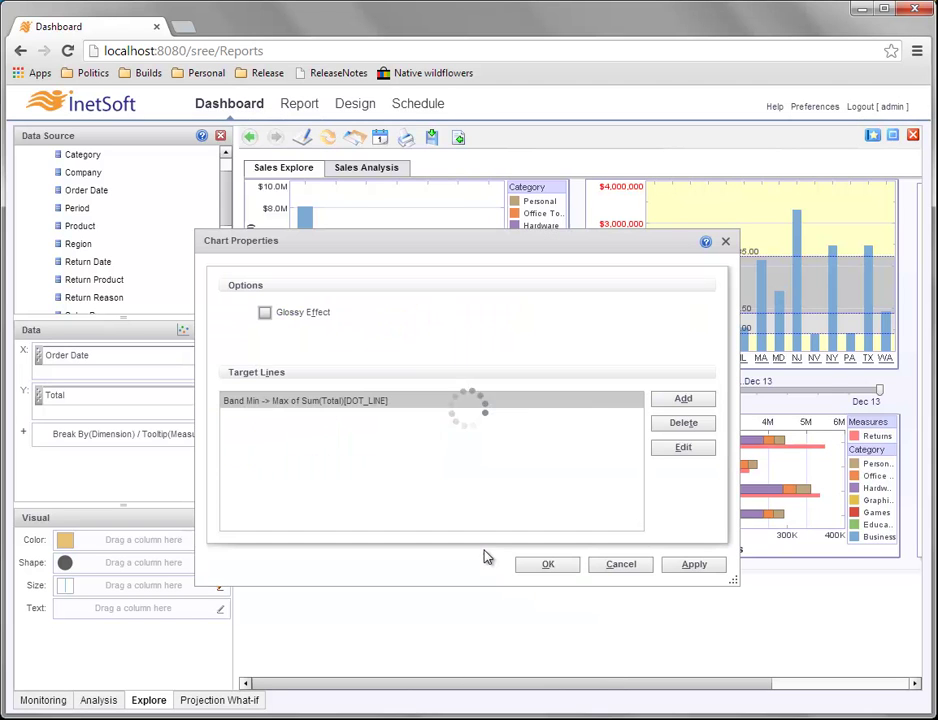
left_click(680, 424)
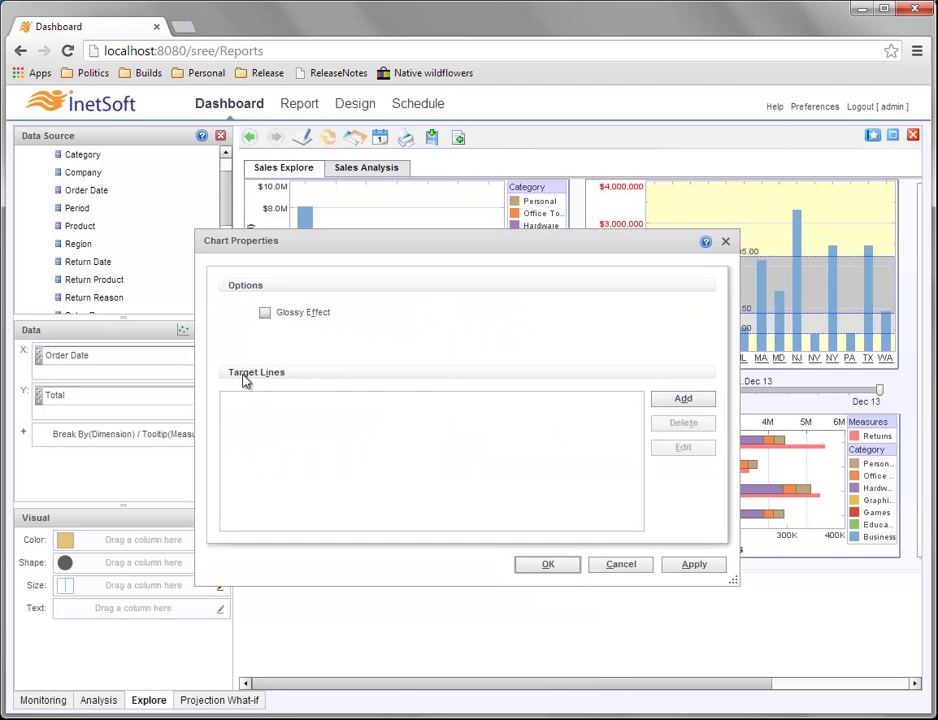
left_click(561, 568)
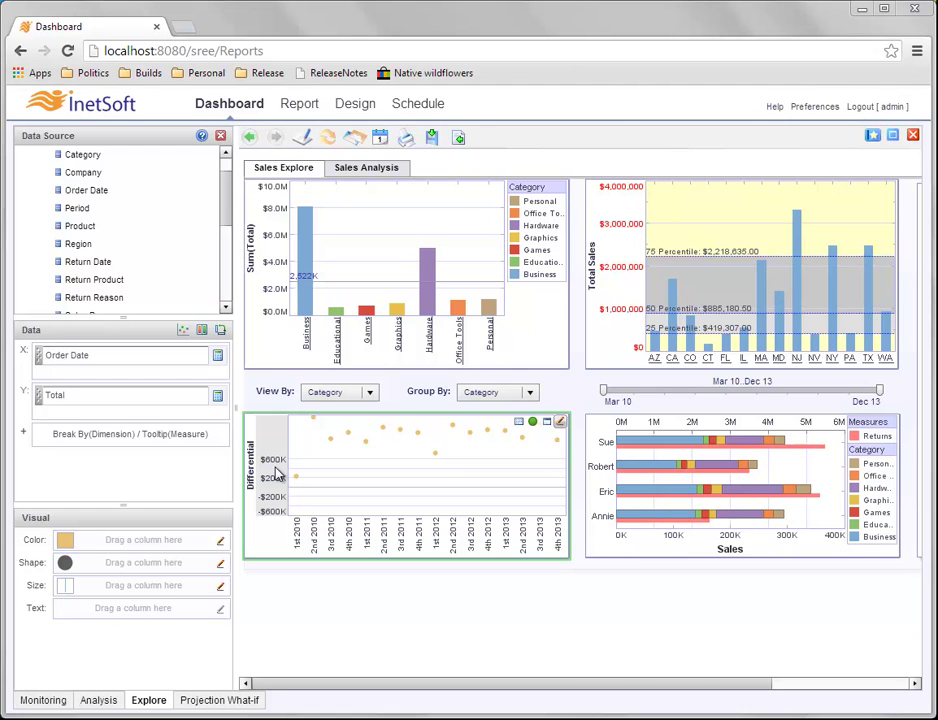
Clear the value axis Minimum -600000 and Maximum 600000 so the range scales automatically.
right_click(280, 476)
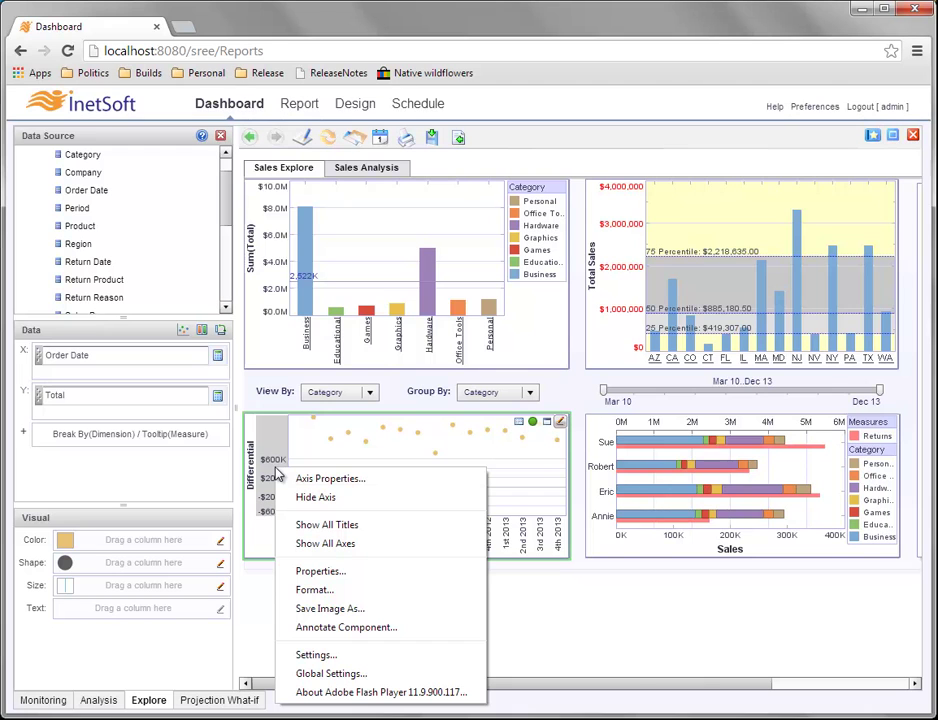
left_click(370, 480)
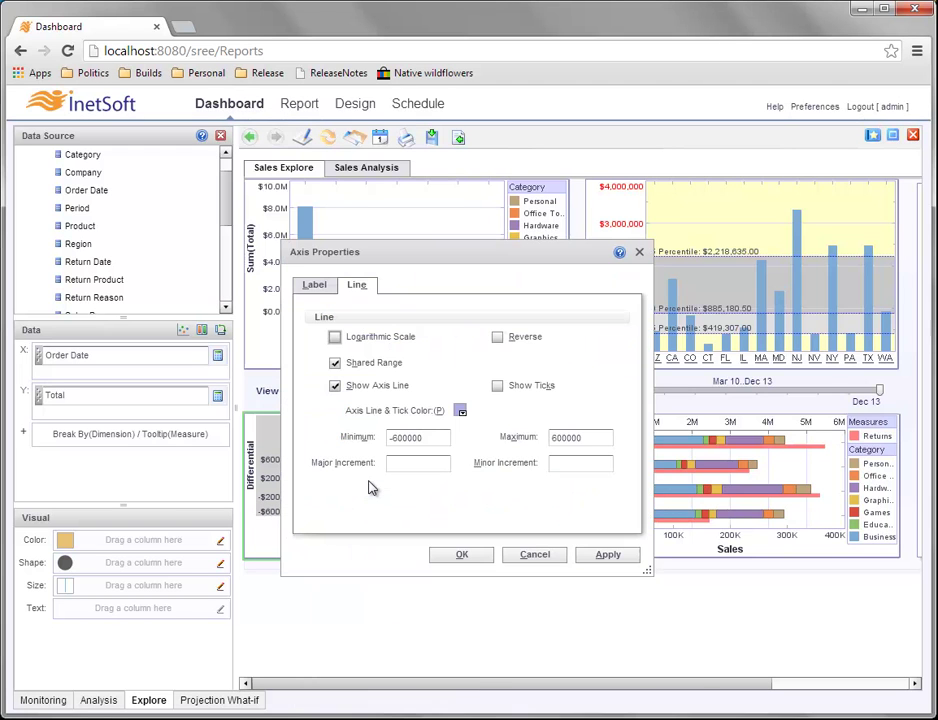
left_click(316, 285)
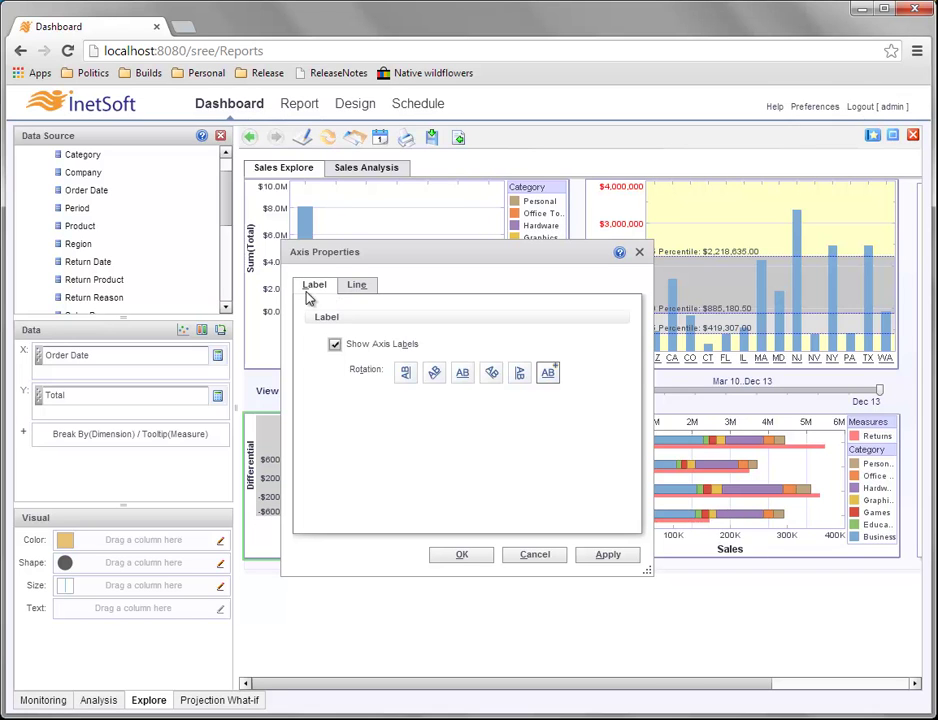
left_click(358, 286)
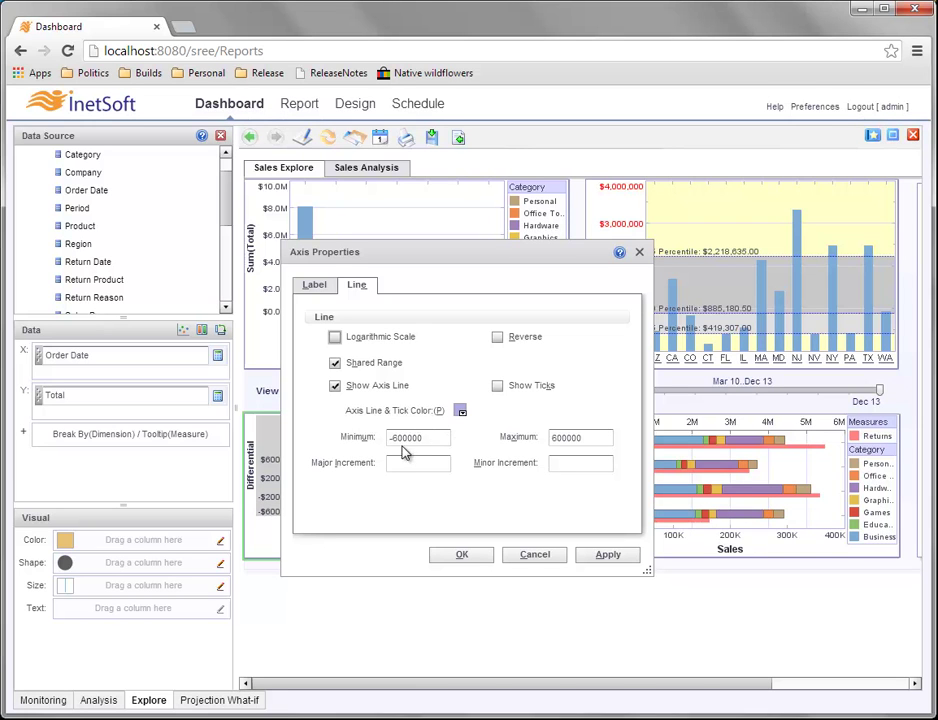
double_click(420, 438)
key("BackSpace")
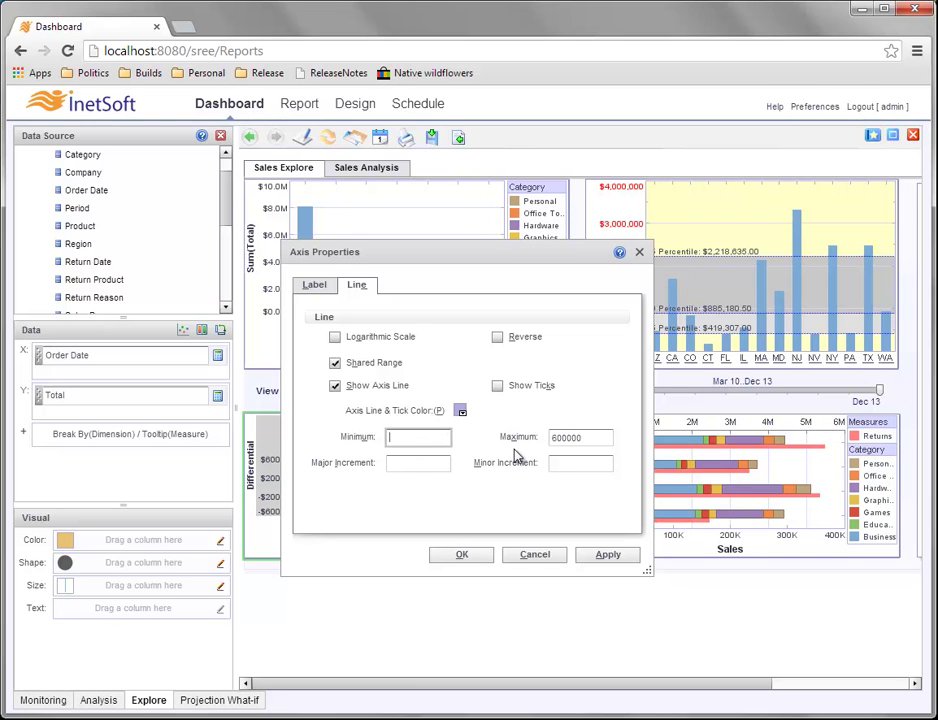
double_click(580, 436)
key("BackSpace")
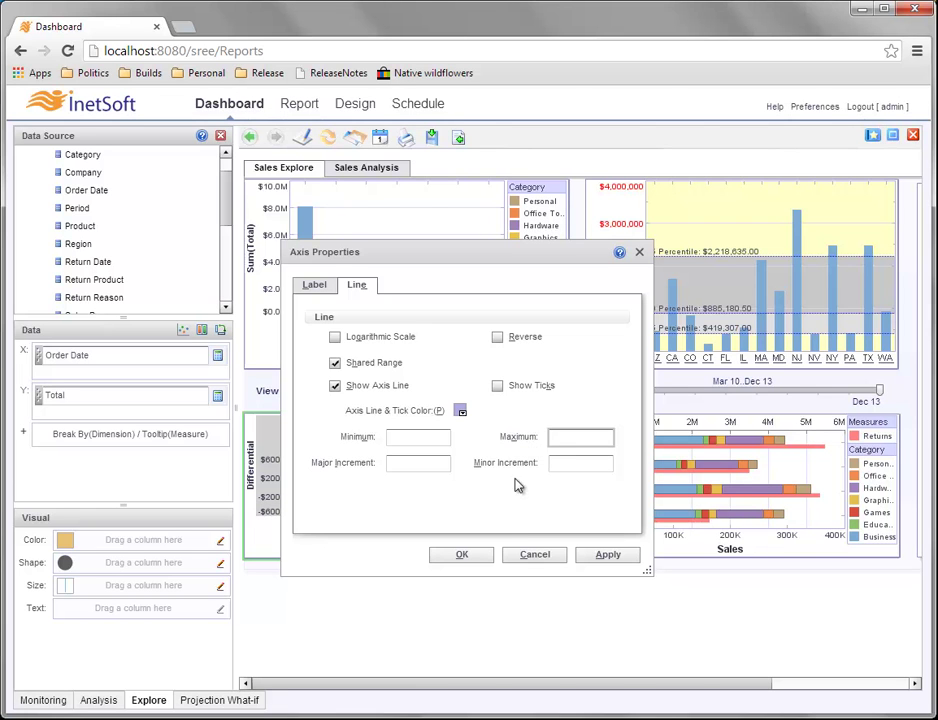
left_click(479, 555)
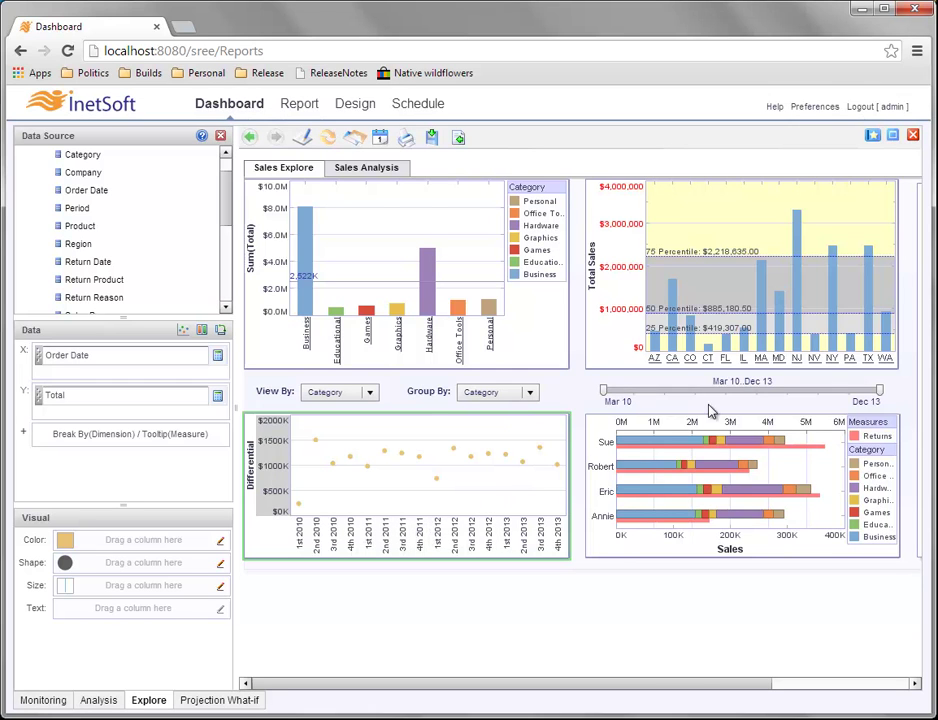
left_click_drag(606, 391, 714, 393)
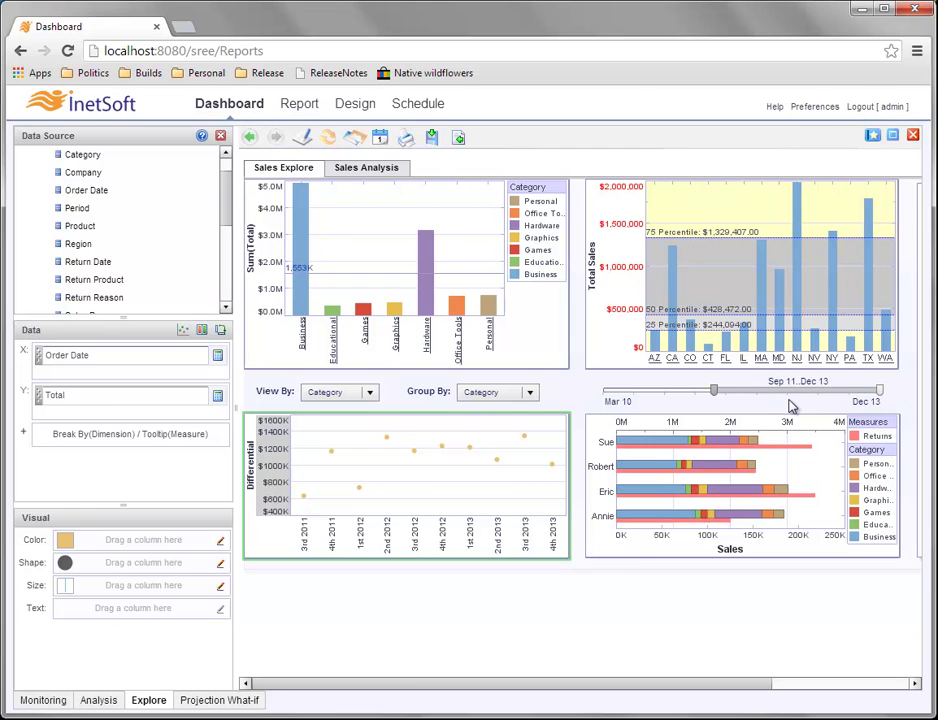
left_click_drag(715, 396, 585, 400)
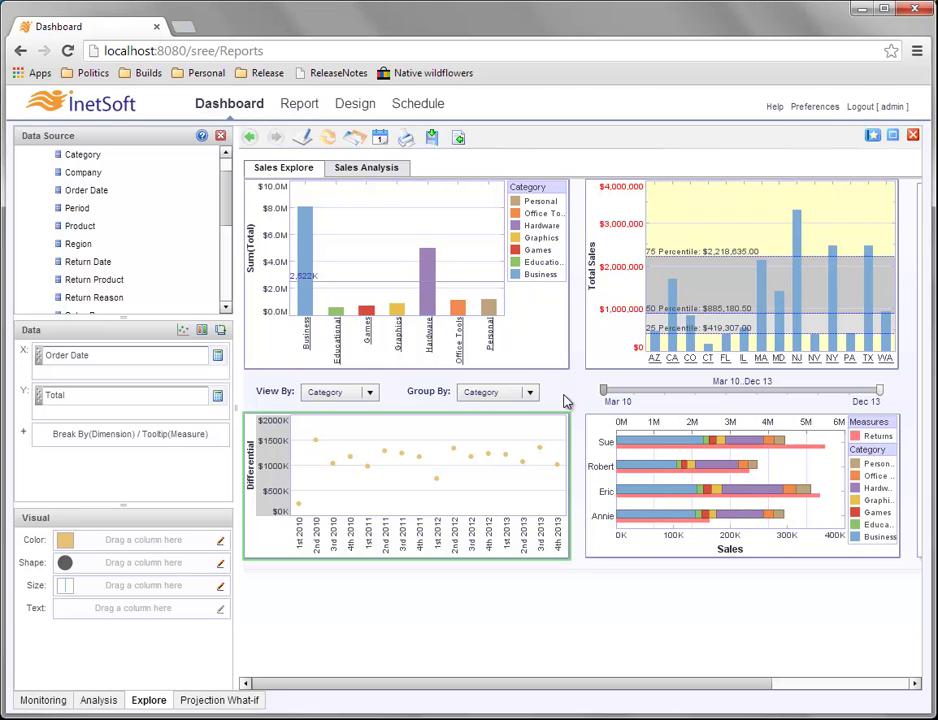
mouse_move(429, 435)
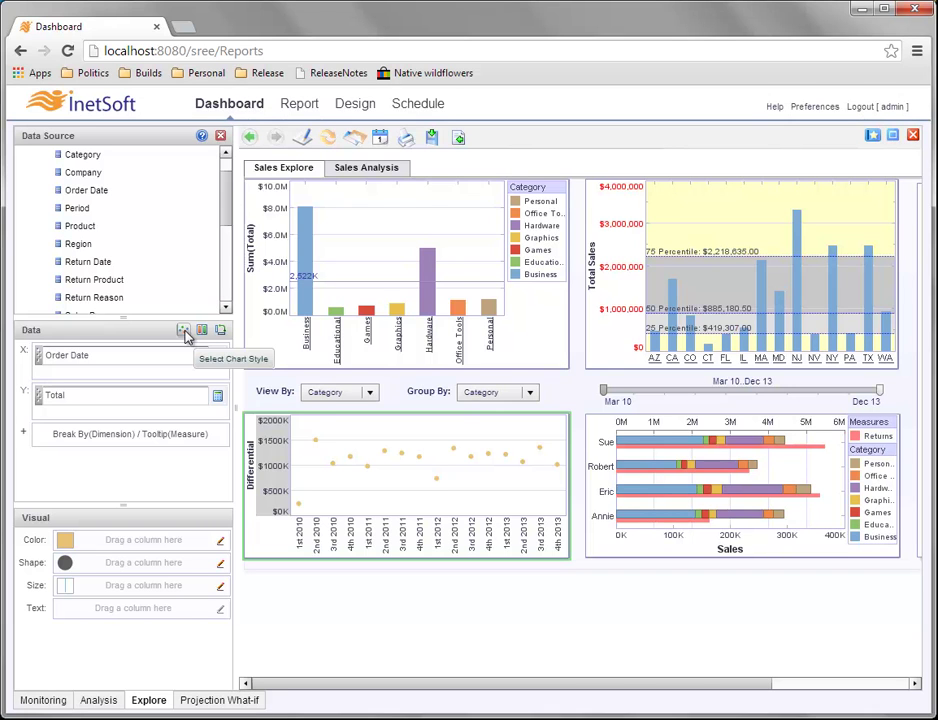
Switch the Differential chart's style to a bar chart.
left_click(184, 332)
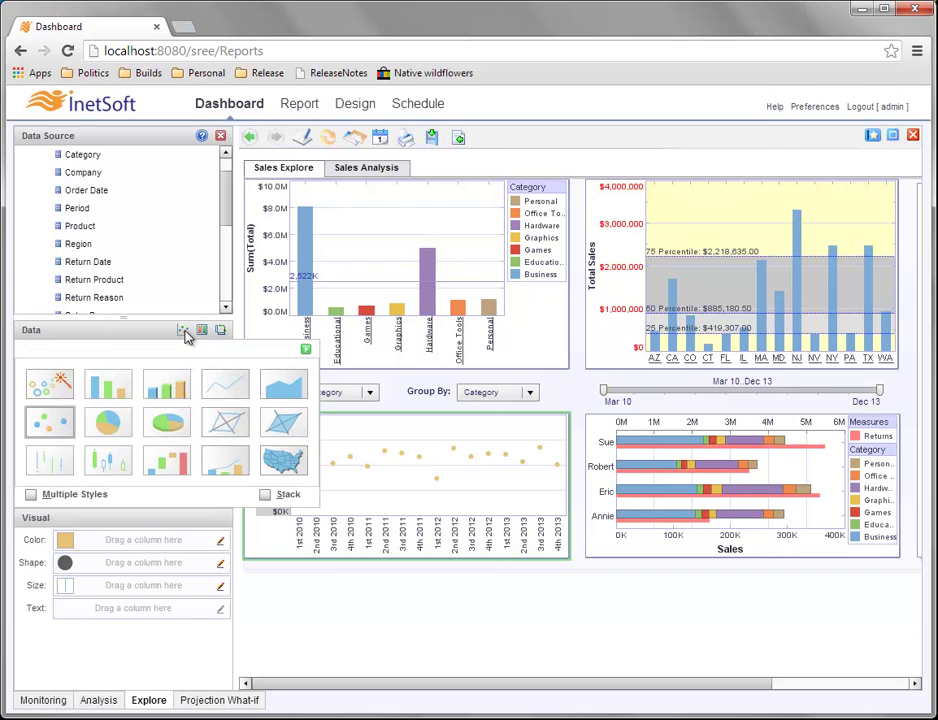
left_click(125, 387)
left_click(306, 350)
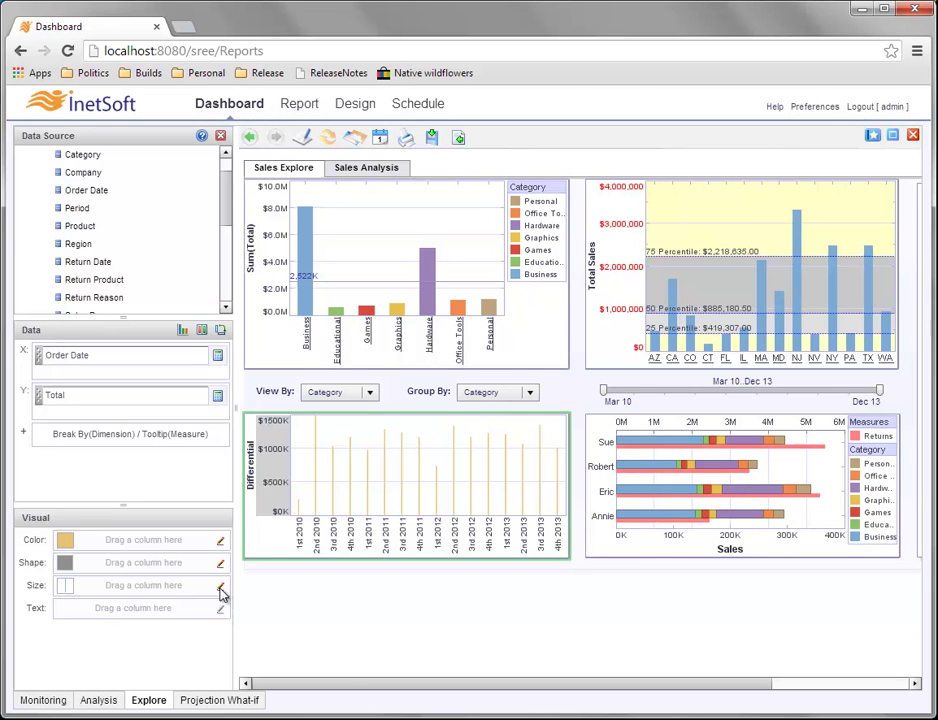
Turn off automatic sizing and enlarge the bars to size 12.
left_click(221, 588)
left_click(88, 614)
left_click_drag(102, 638, 158, 645)
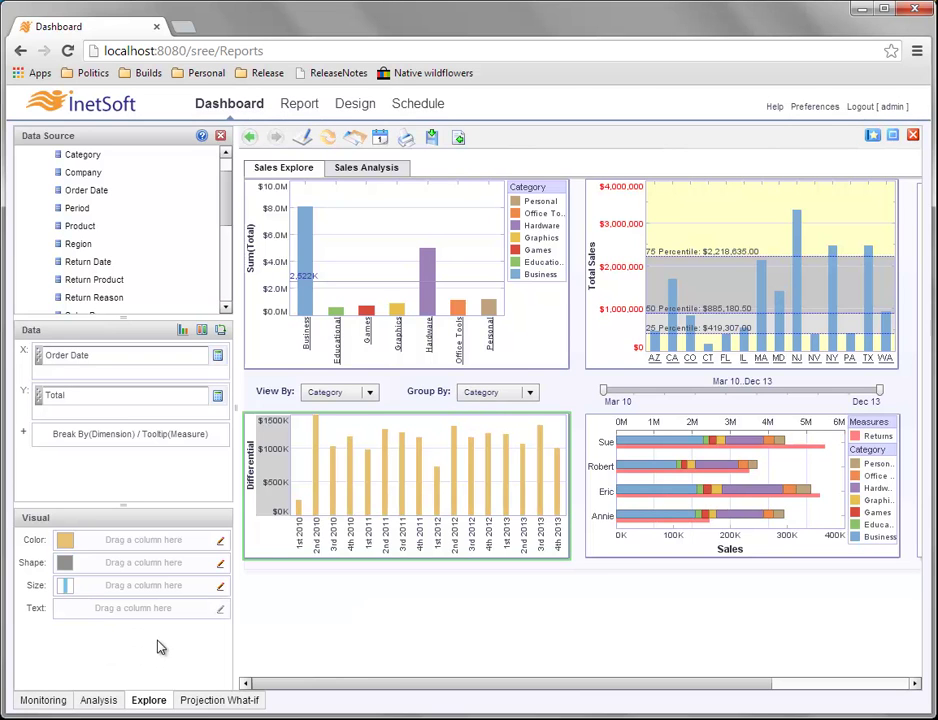
left_click(221, 587)
left_click_drag(180, 645, 184, 645)
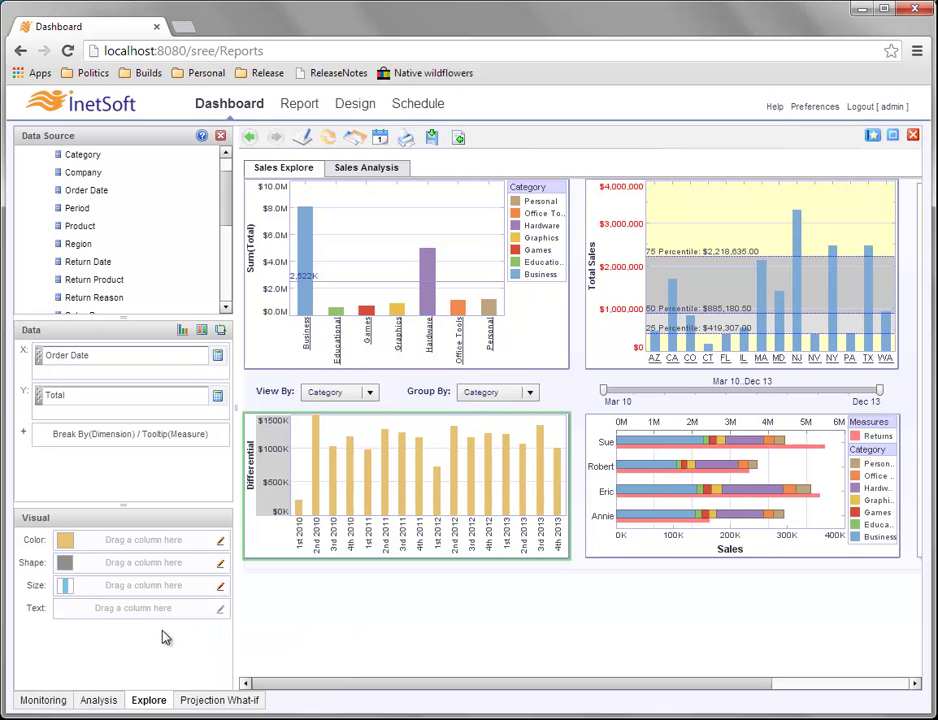
mouse_move(380, 474)
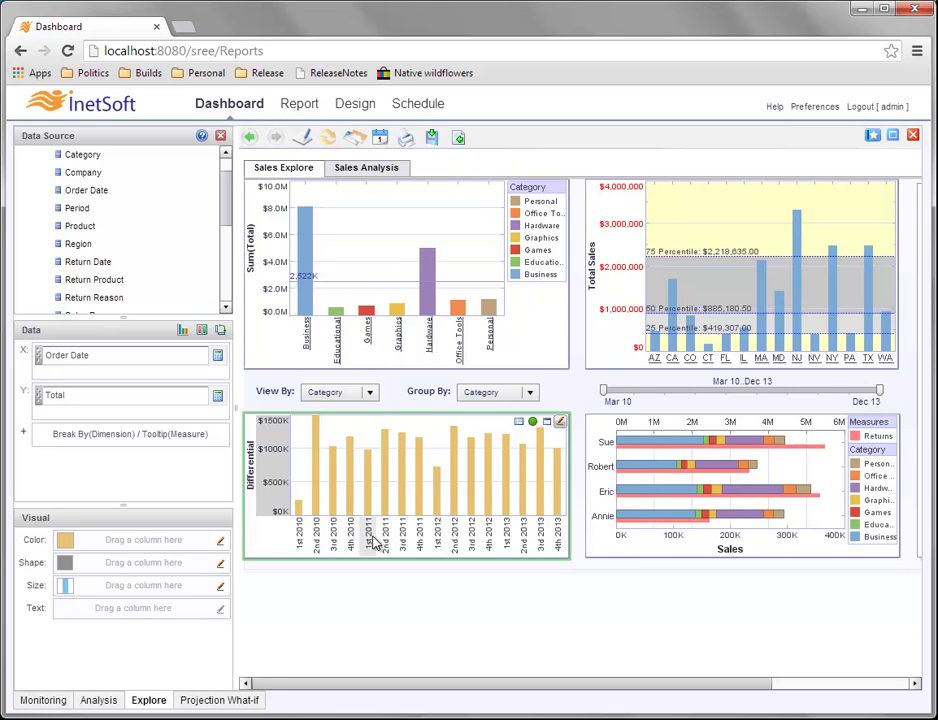
mouse_move(419, 466)
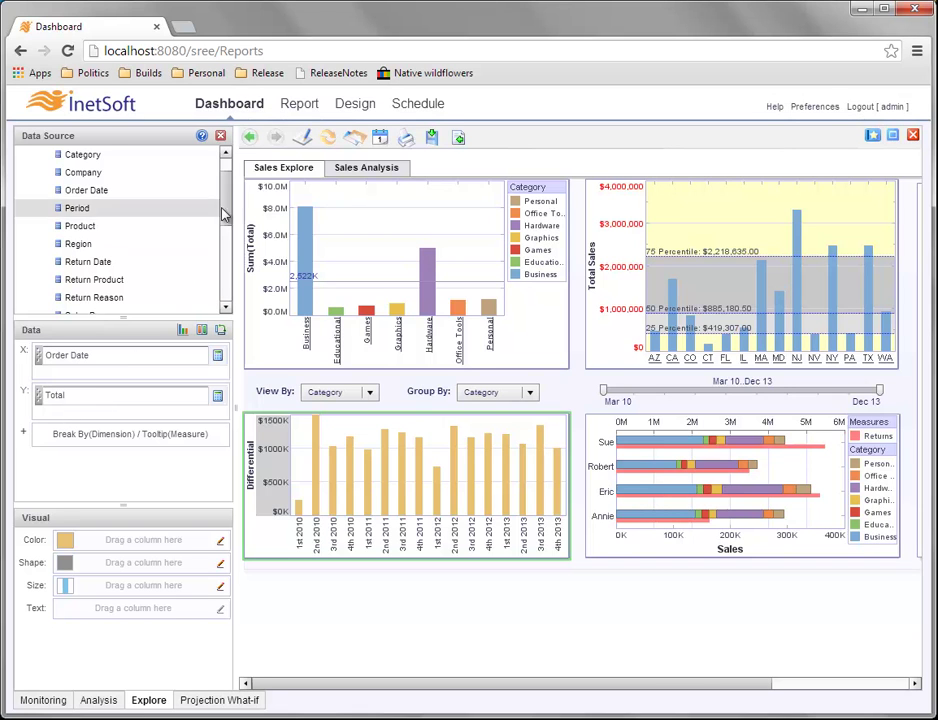
scroll(226, 233, "down", 3)
left_click_drag(226, 233, 230, 270)
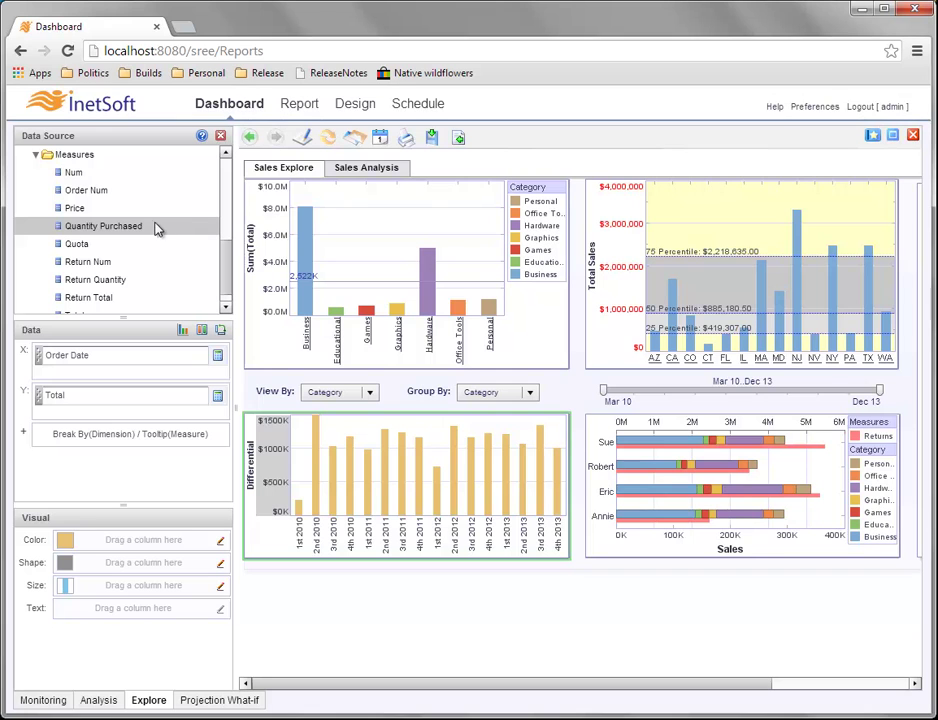
left_click_drag(160, 228, 96, 413)
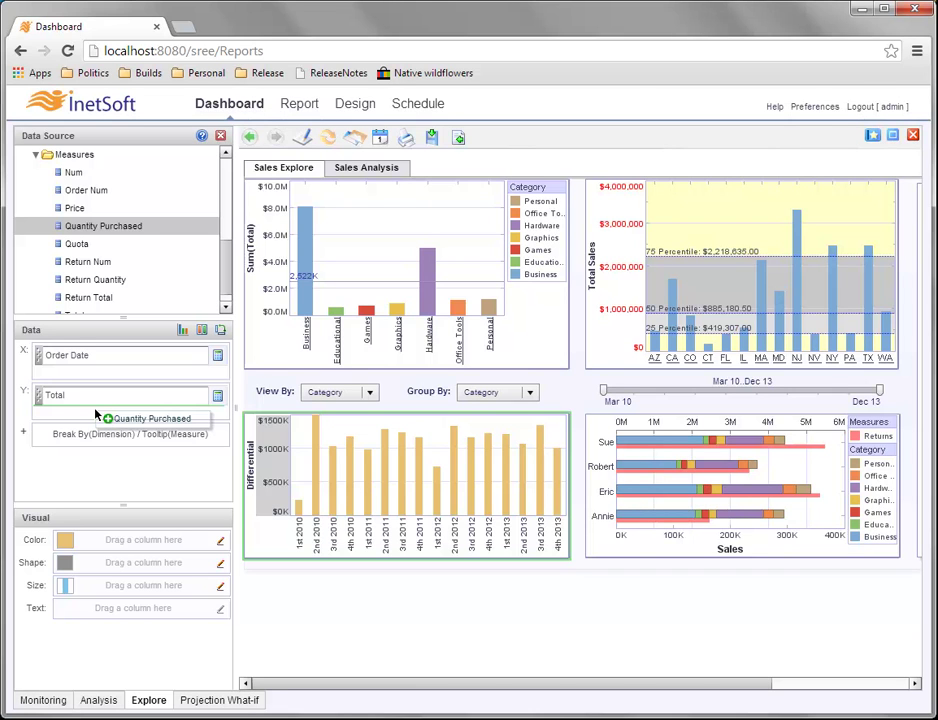
left_click_drag(96, 413, 96, 413)
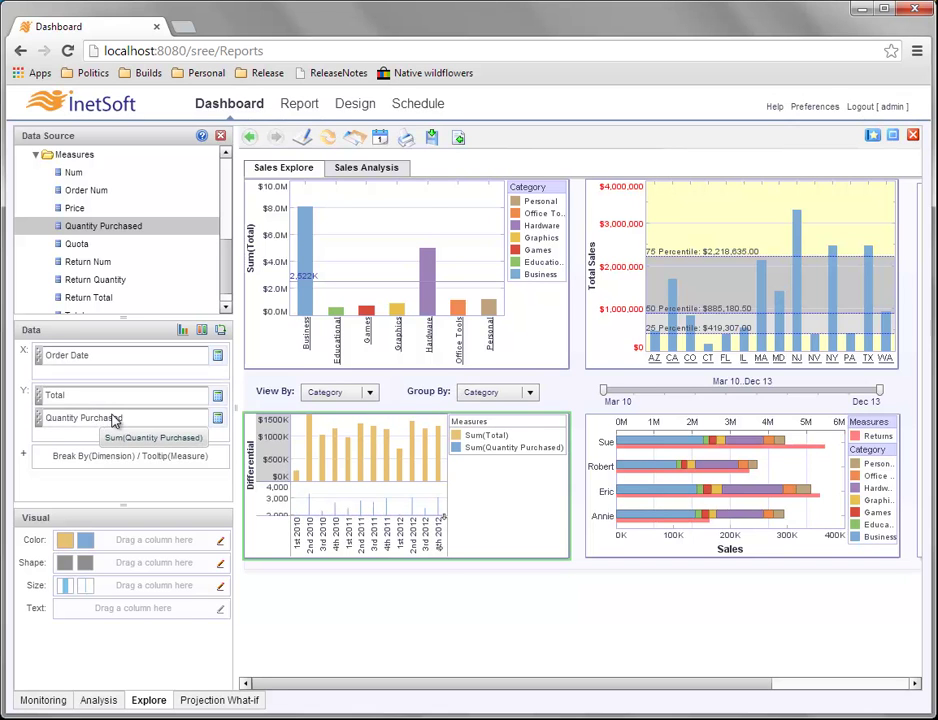
mouse_move(377, 502)
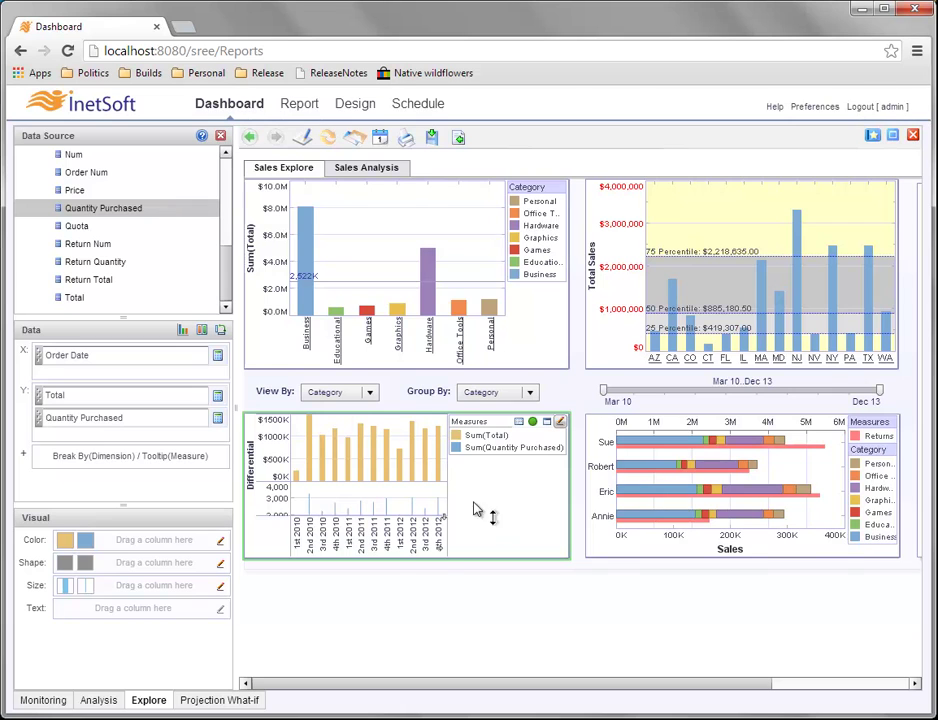
mouse_move(355, 456)
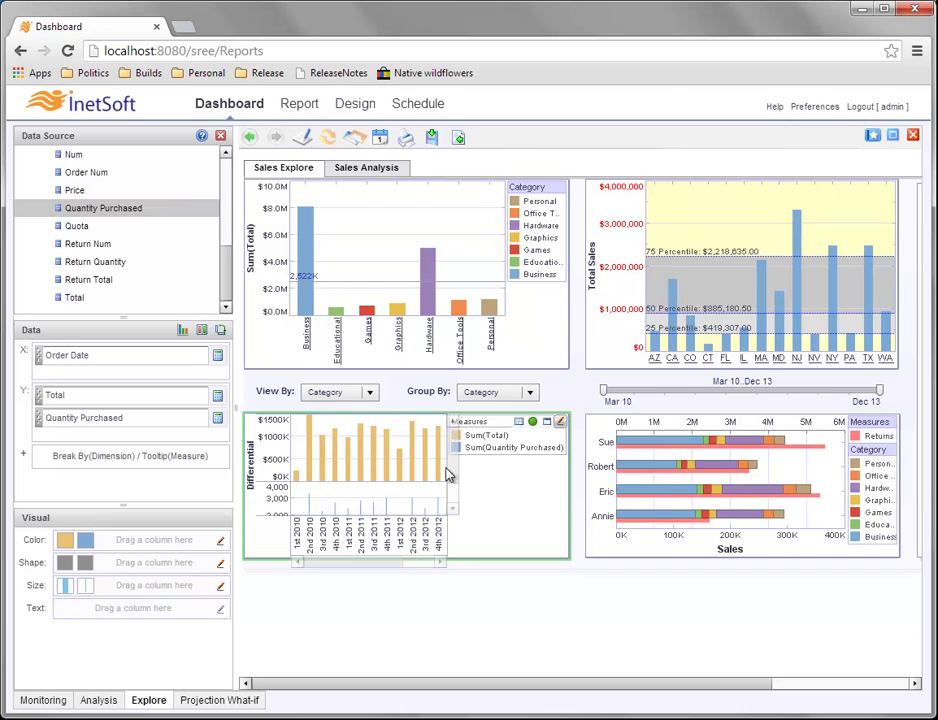
left_click_drag(456, 471, 452, 494)
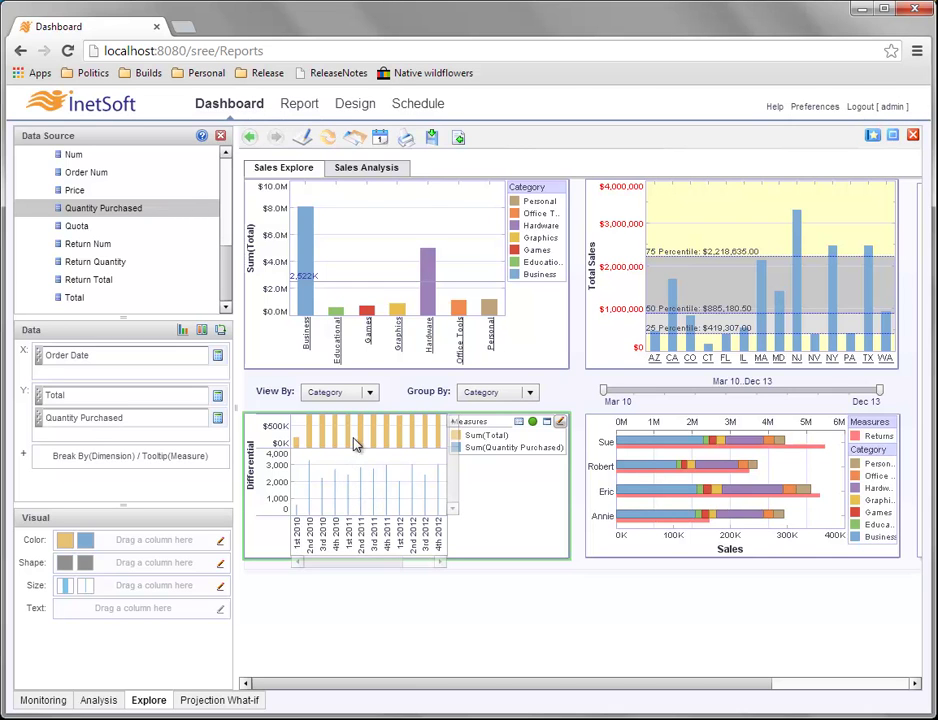
left_click_drag(455, 478, 274, 440)
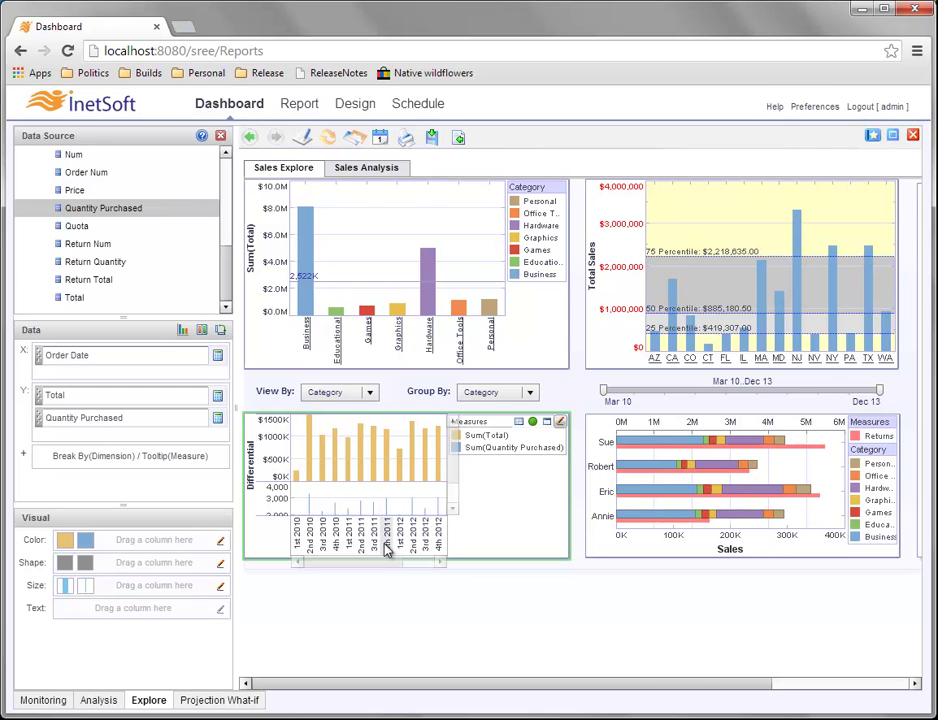
mouse_move(360, 565)
left_mouse_down()
mouse_move(406, 565)
mouse_move(343, 567)
mouse_move(410, 570)
mouse_move(345, 565)
left_mouse_up()
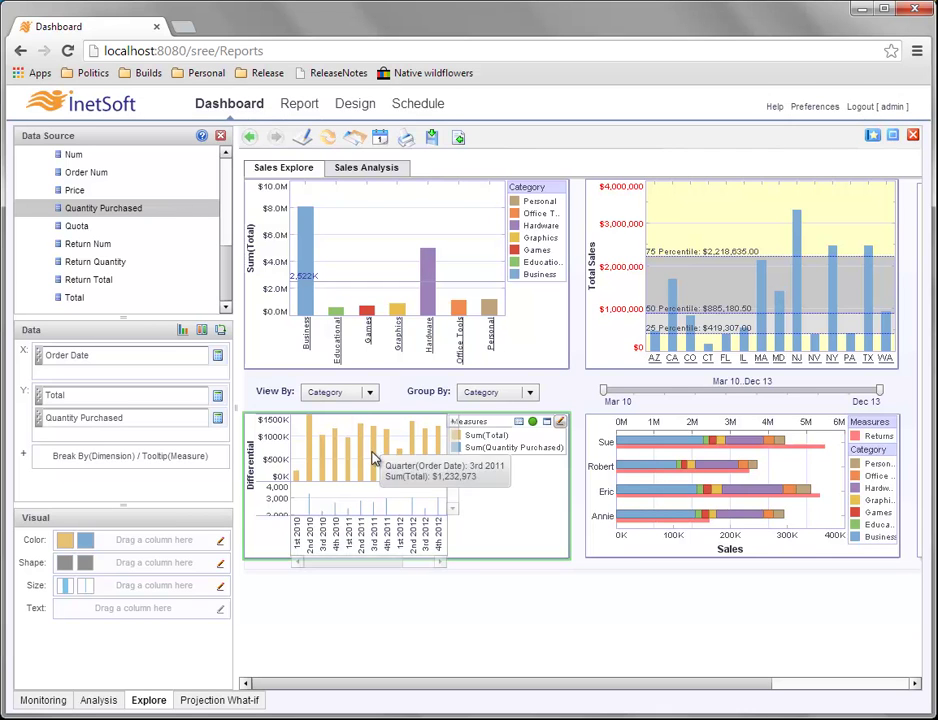
mouse_move(453, 435)
left_mouse_down()
mouse_move(450, 494)
mouse_move(452, 455)
left_mouse_up()
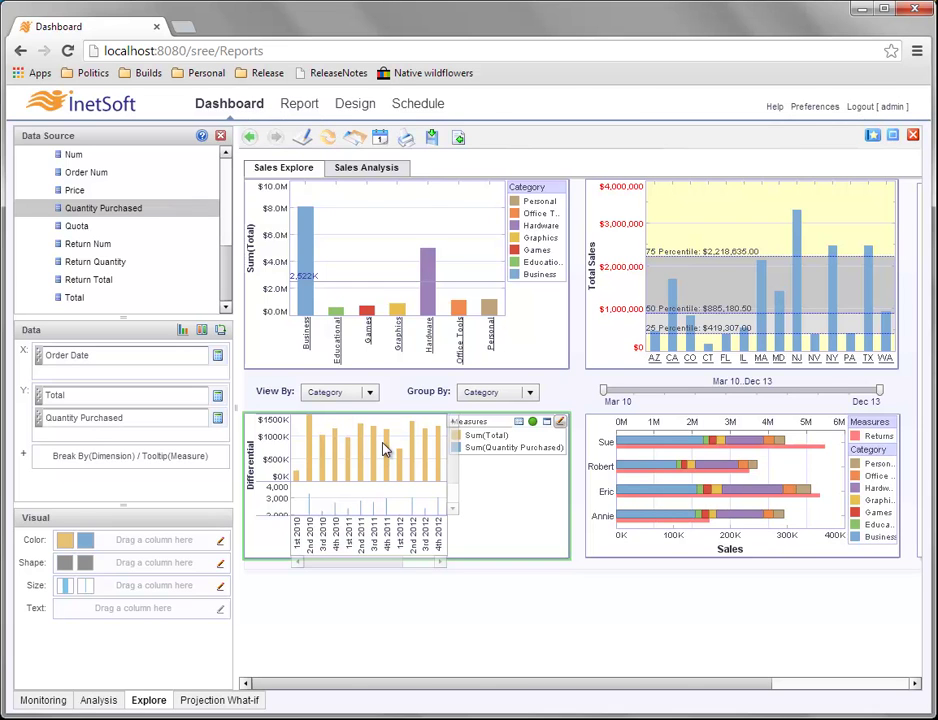
mouse_move(388, 460)
mouse_move(386, 483)
left_mouse_down()
mouse_move(383, 430)
mouse_move(390, 475)
left_mouse_up()
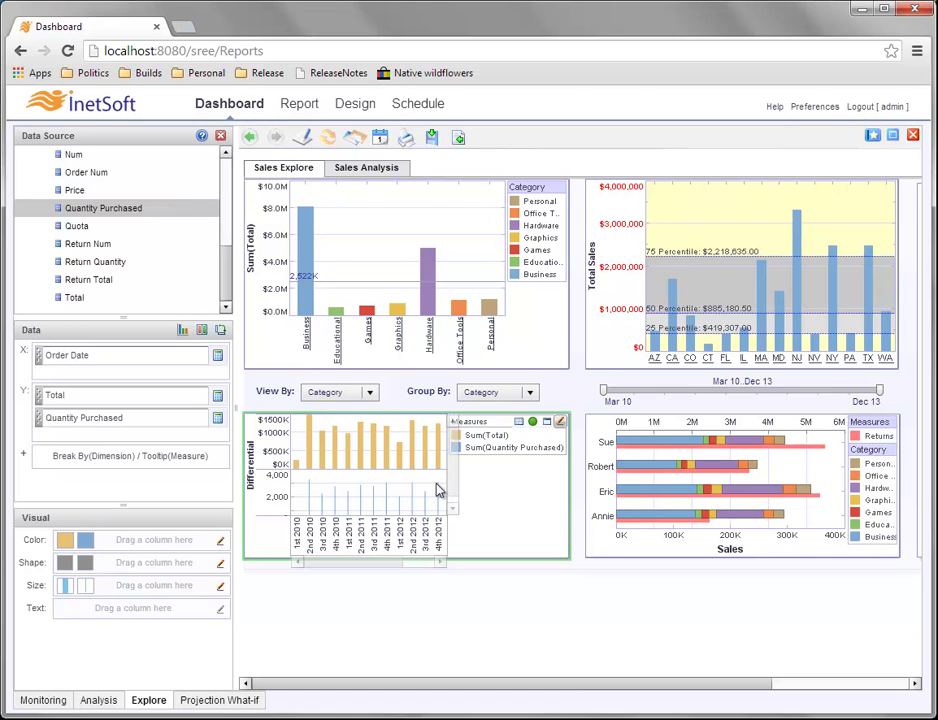
Shorten the date axis format from QQQ yyyy to QQQ yy, giving labels like 1st 10.
left_click_drag(455, 455, 452, 473)
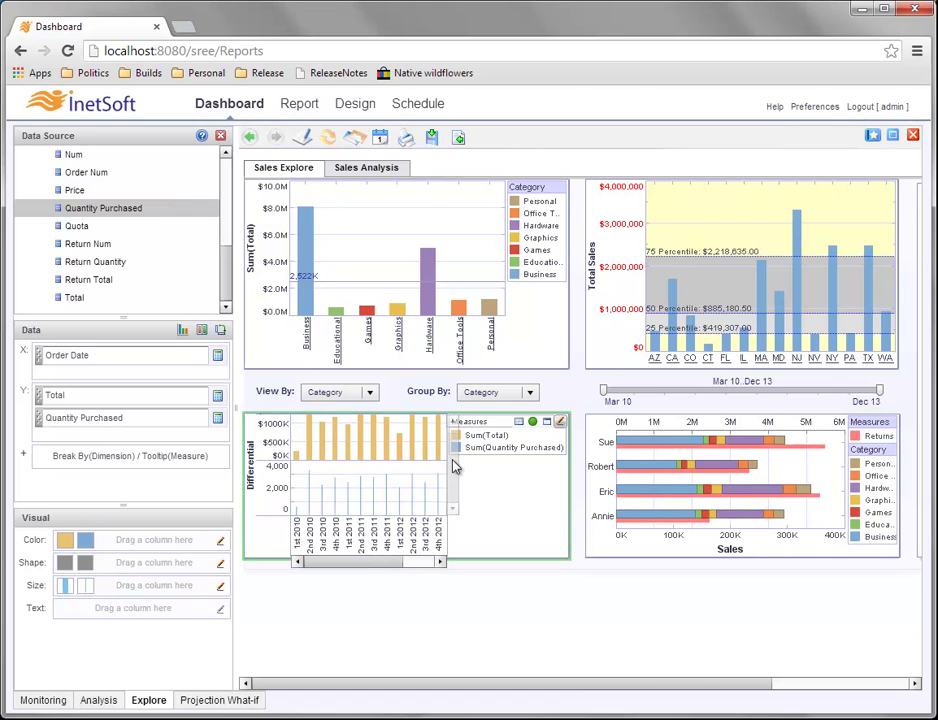
right_click(362, 538)
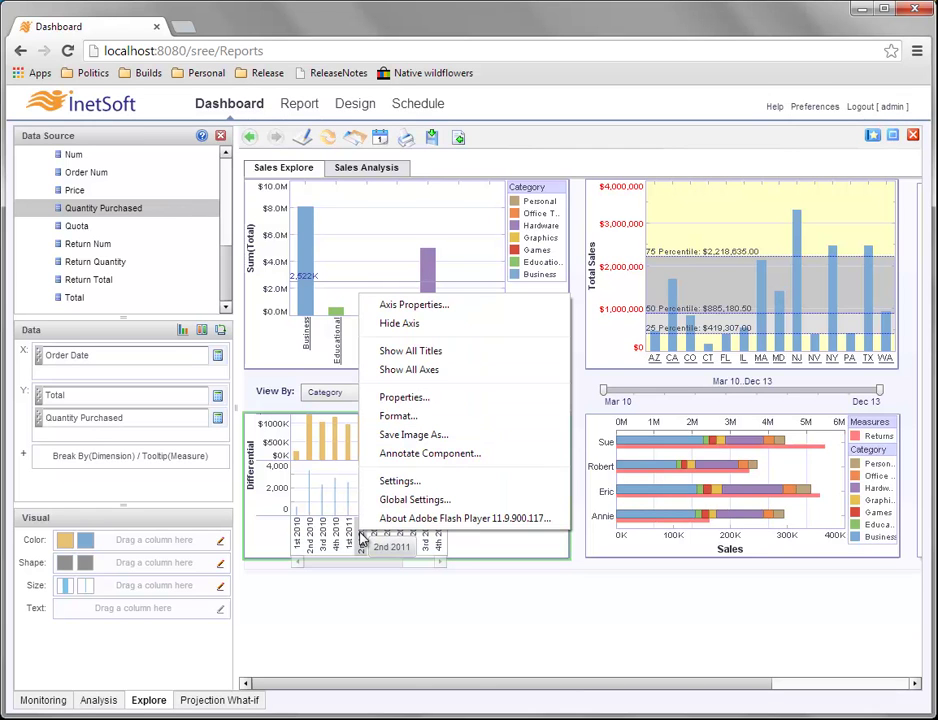
left_click(462, 416)
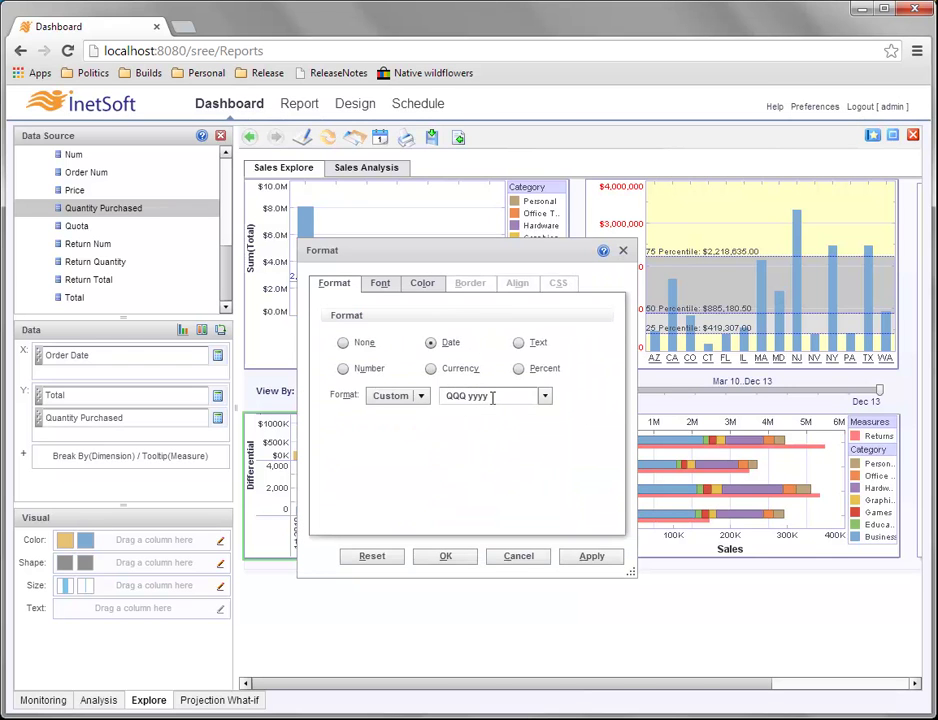
left_click_drag(479, 399, 515, 398)
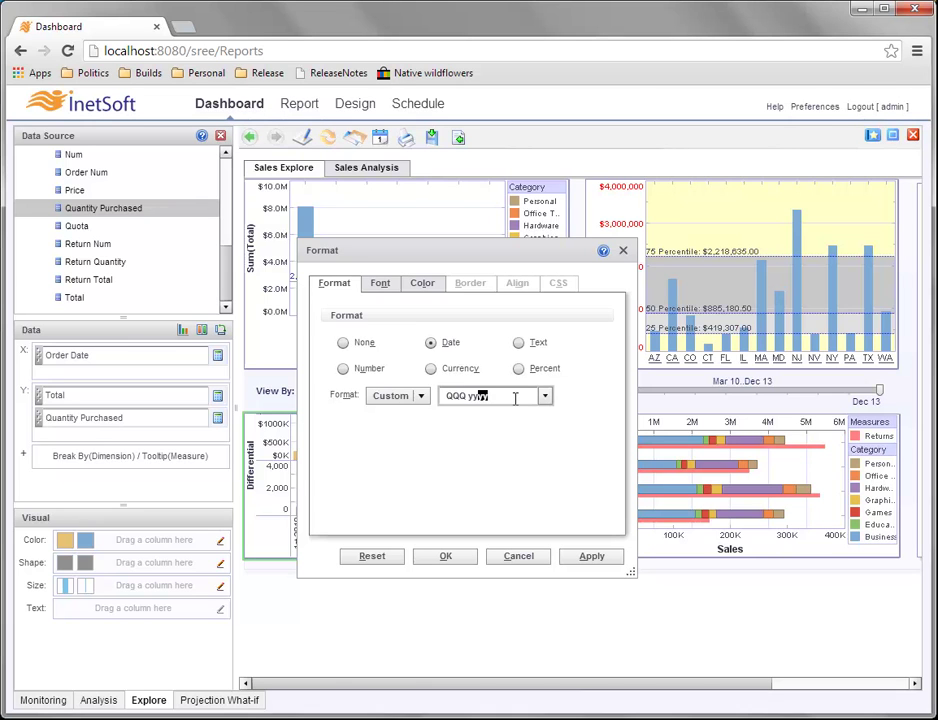
key("BackSpace")
left_click(446, 556)
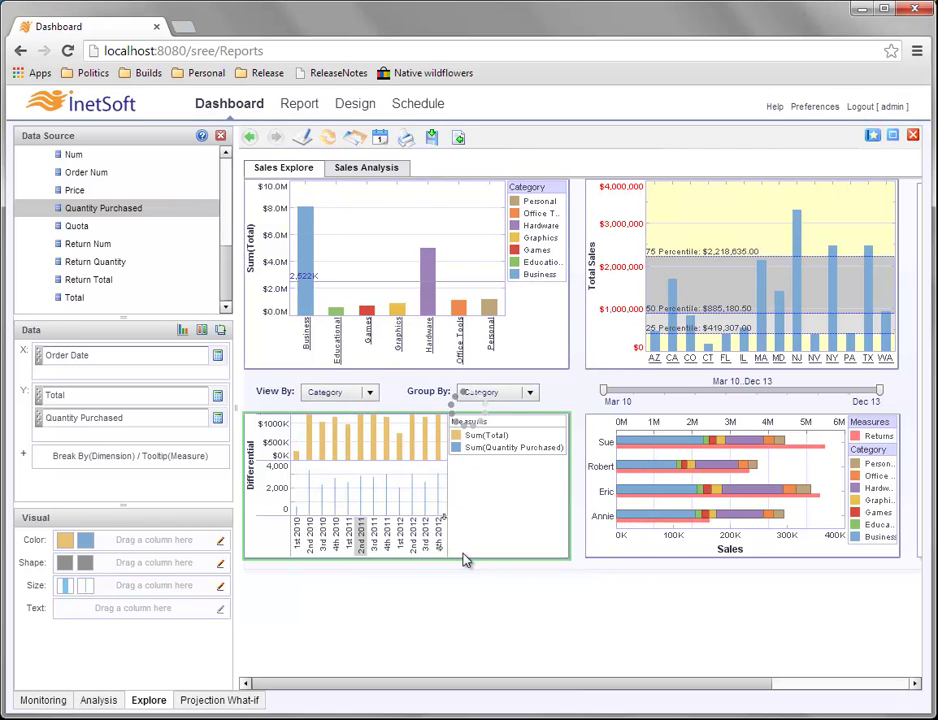
mouse_move(429, 549)
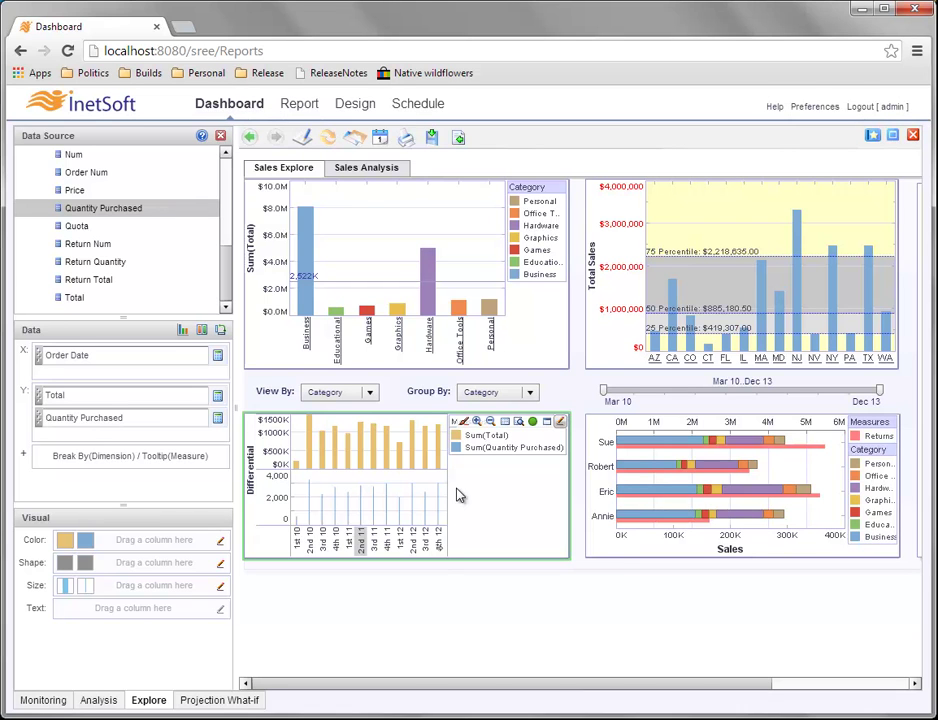
Set the date axis label rotation to the second, diagonal option.
right_click(365, 546)
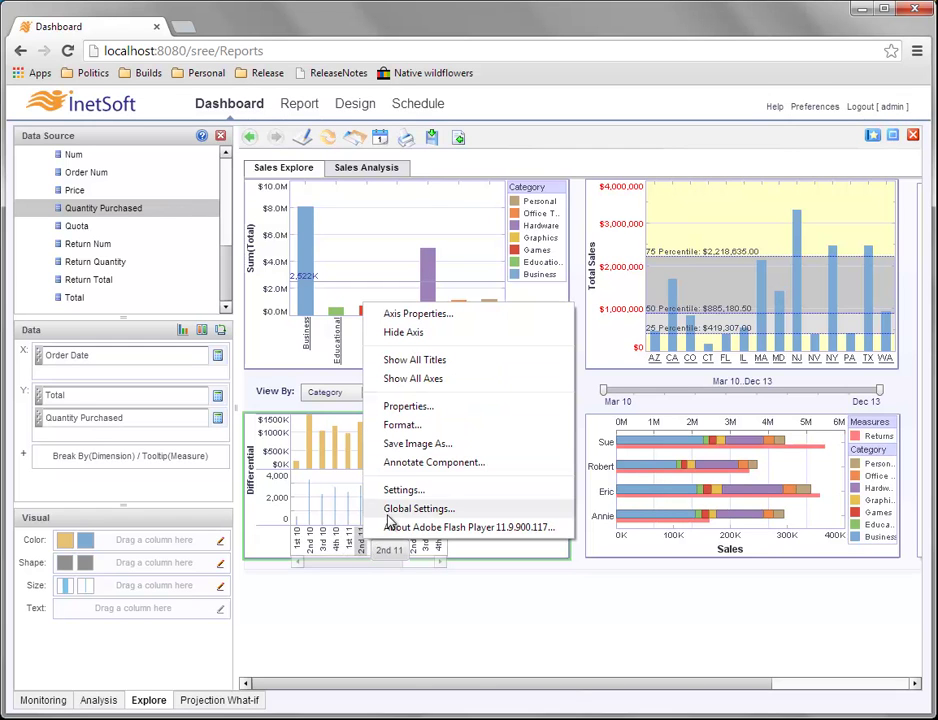
left_click(477, 322)
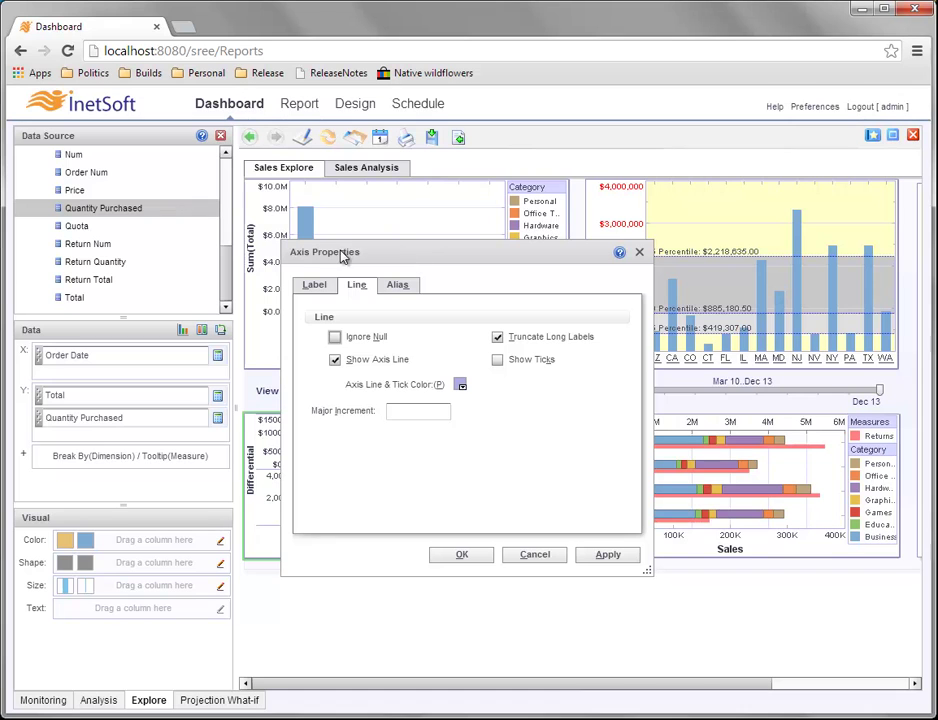
left_click(315, 285)
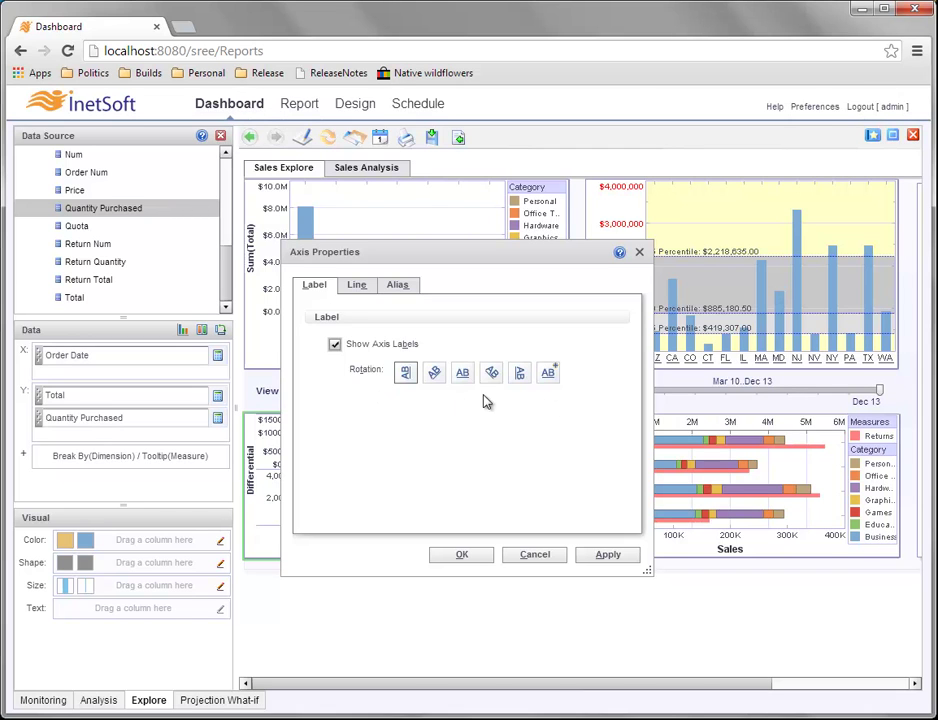
left_click(434, 373)
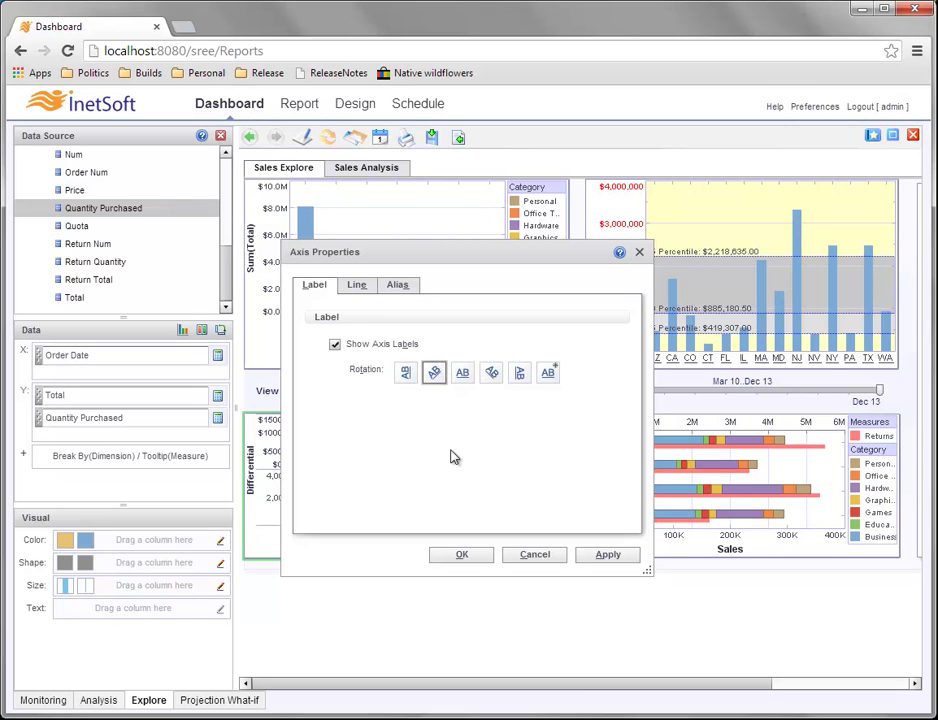
left_click(469, 558)
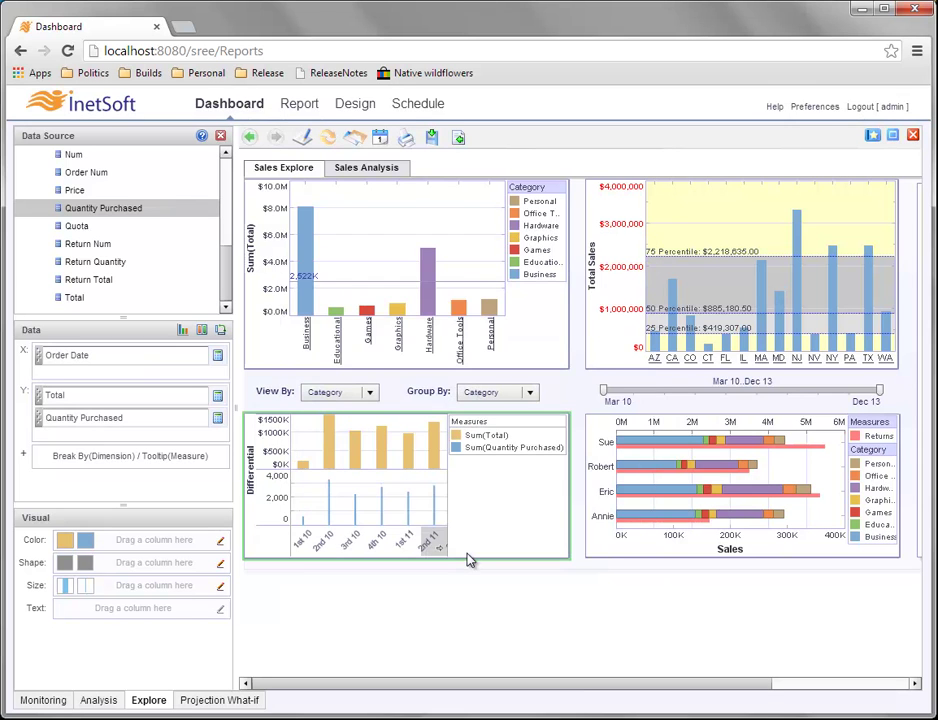
mouse_move(398, 552)
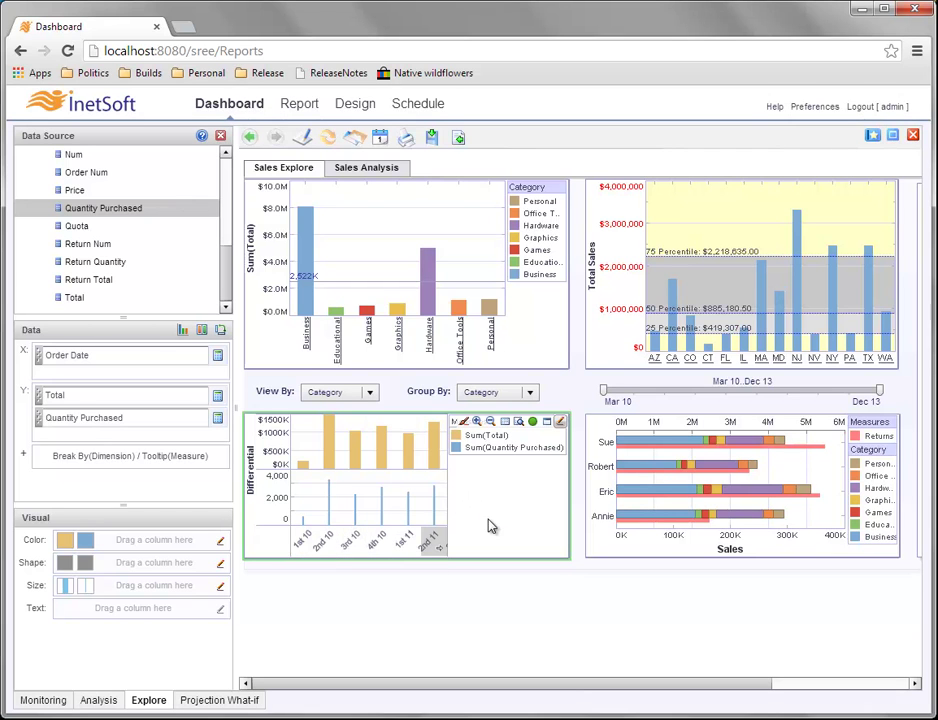
Restore the date axis labels to the first, unrotated Rotation option.
right_click(357, 543)
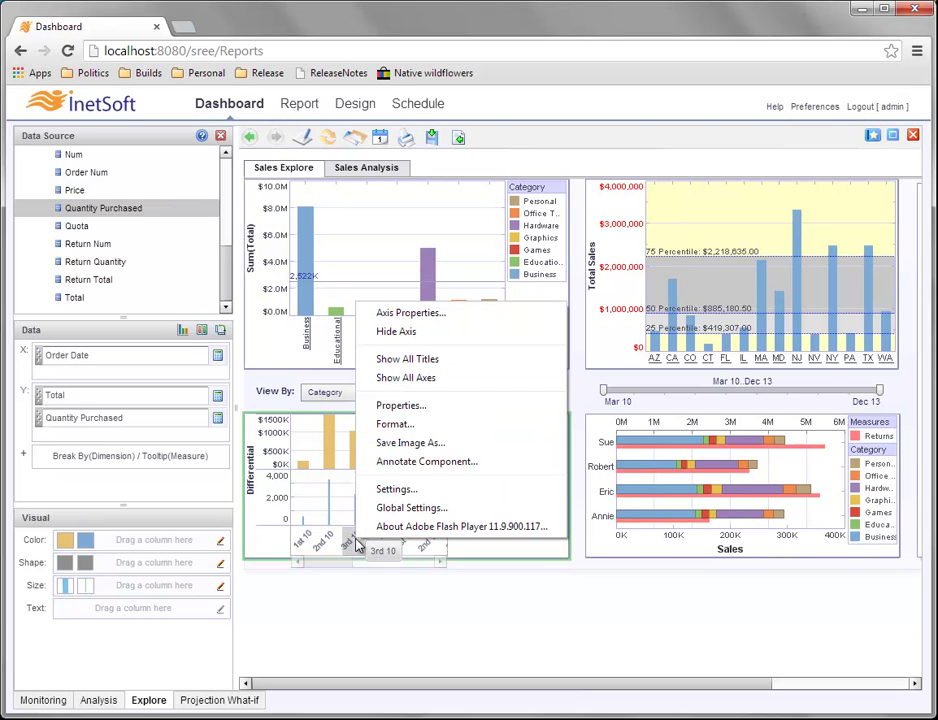
left_click(458, 316)
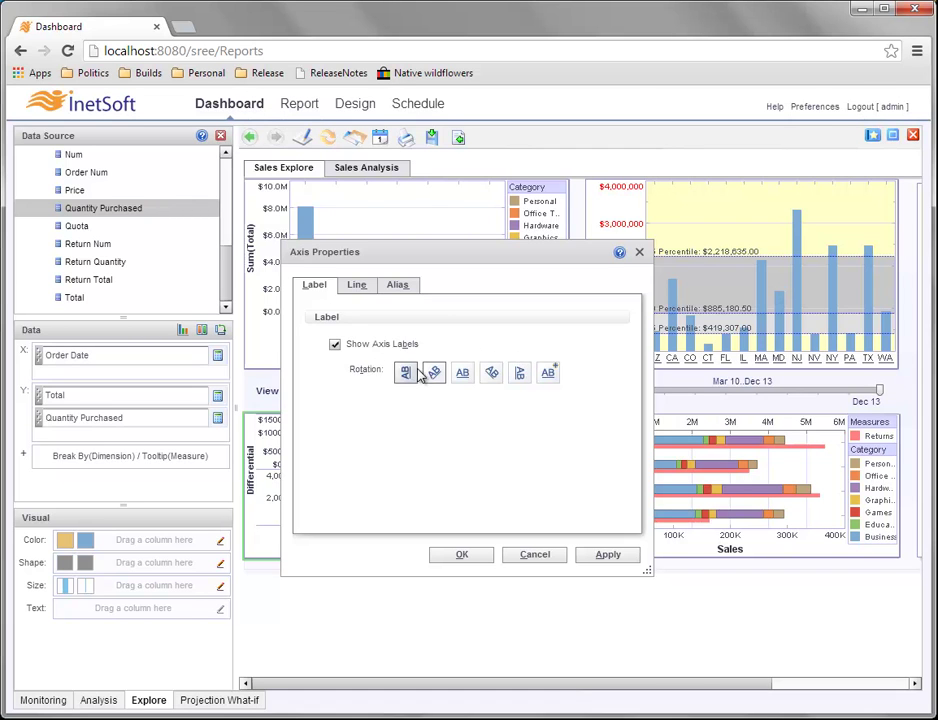
left_click(405, 372)
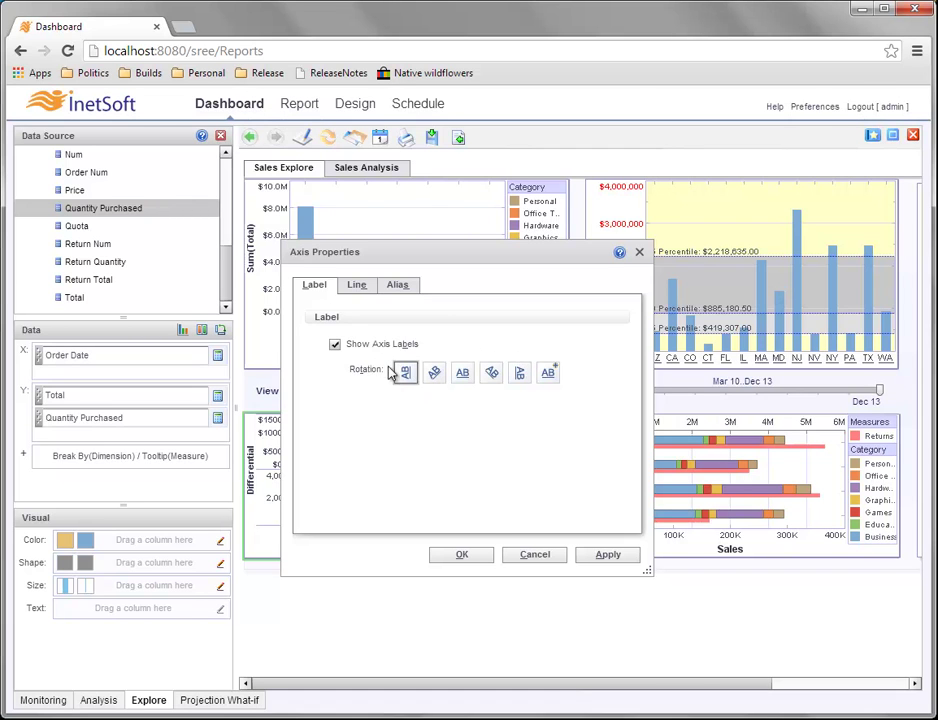
left_click(486, 555)
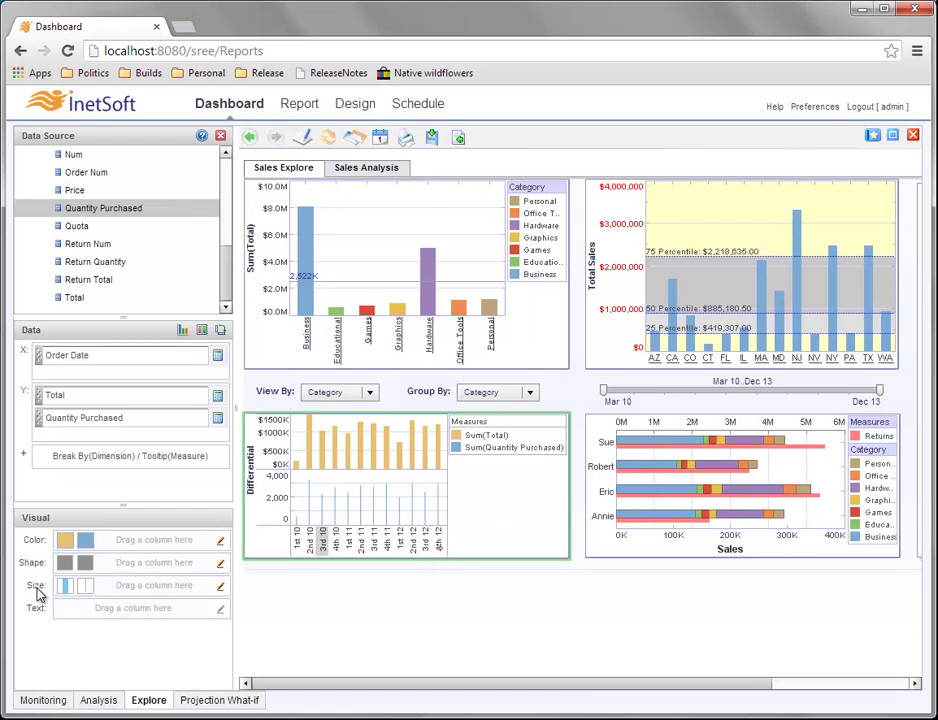
Turn off Auto sizing for Sum(Quantity Purchased) and set its bar size to 13.
left_click(222, 589)
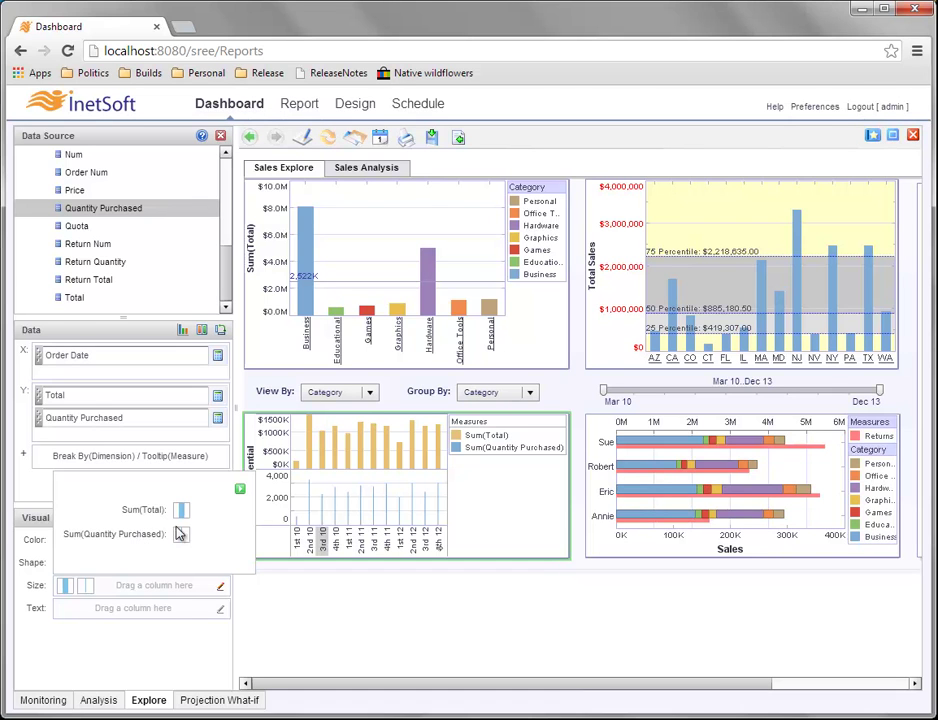
left_click(183, 538)
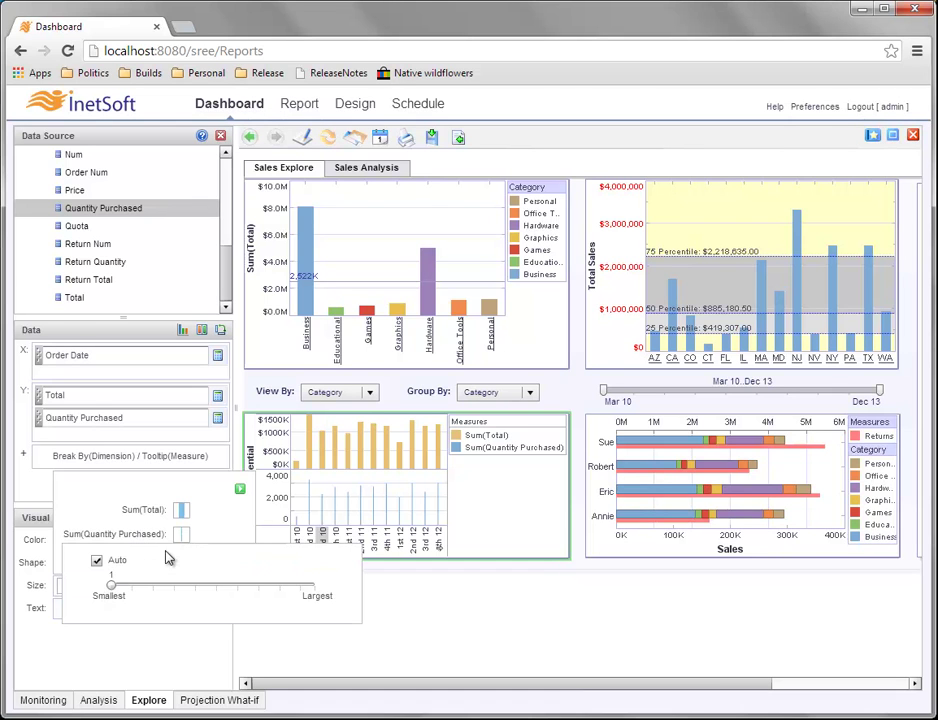
left_click_drag(113, 588, 189, 588)
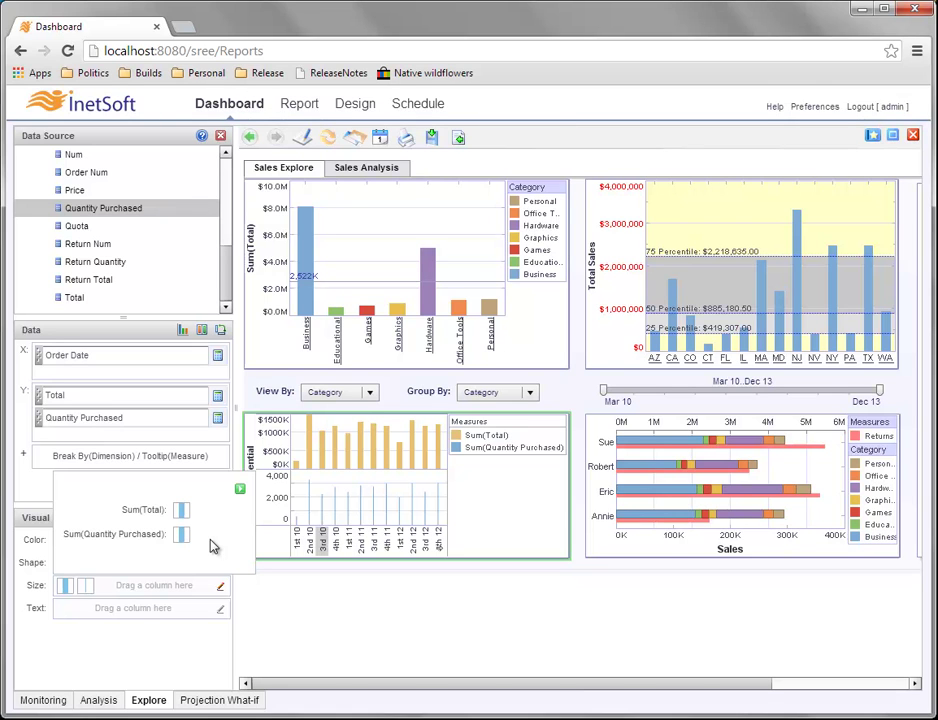
left_click(240, 489)
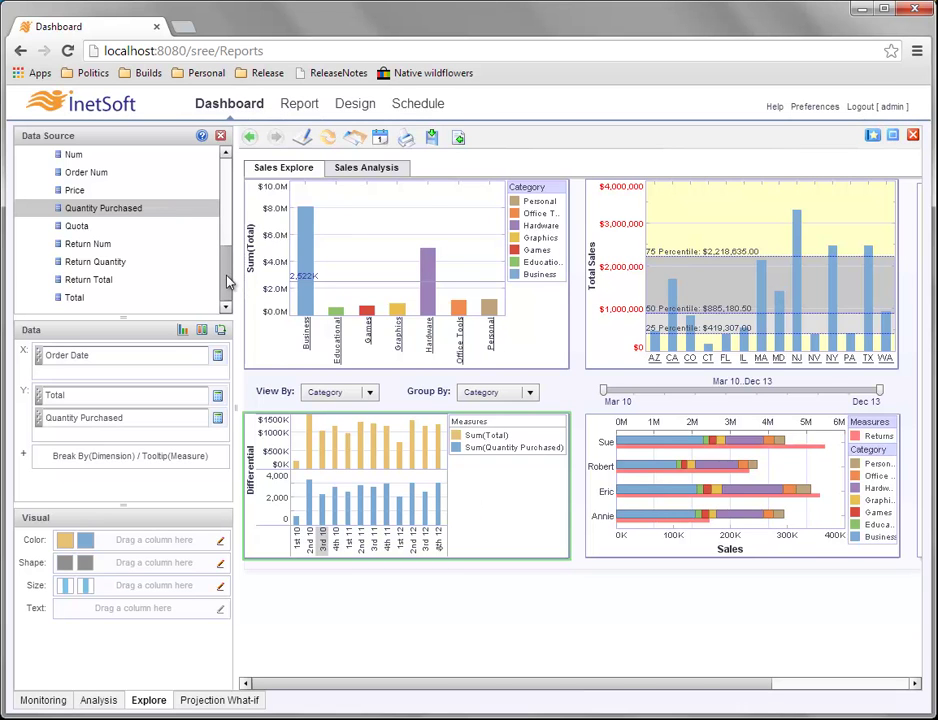
Put Product on the Color field to split the Differential bars per product, then show the chart style options.
scroll(228, 265, "up", 2)
scroll(233, 200, "up", 5)
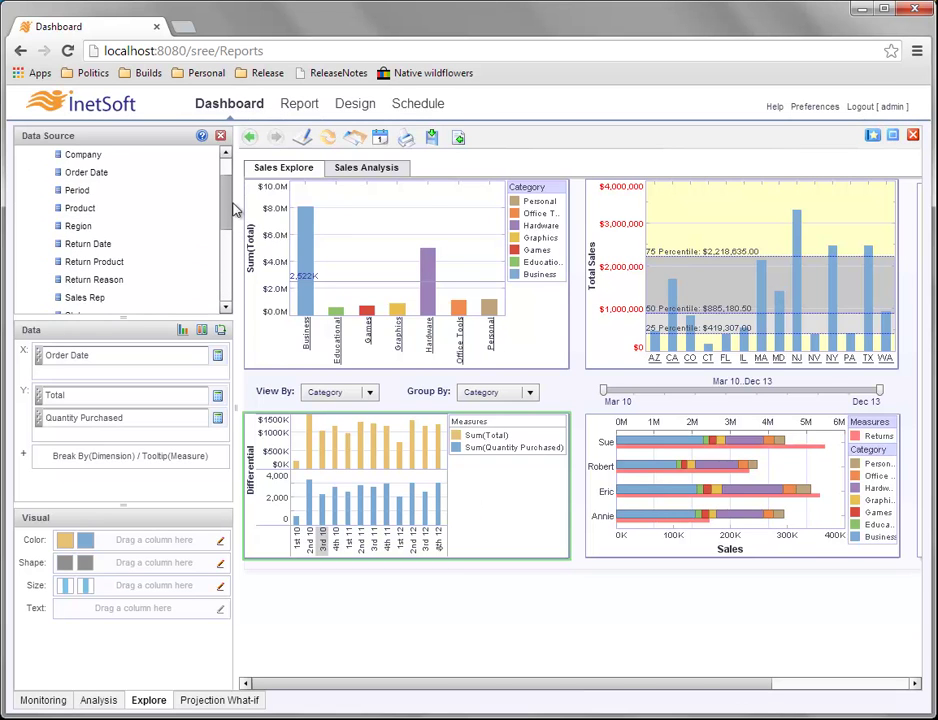
scroll(233, 200, "up", 1)
scroll(230, 200, "down", 1)
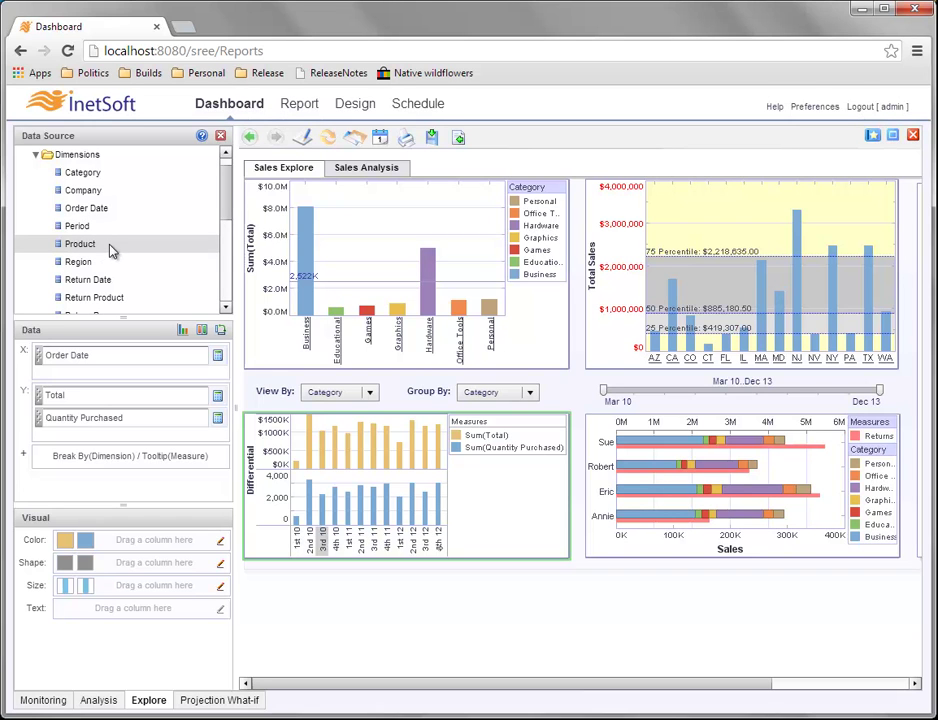
left_click_drag(80, 244, 117, 542)
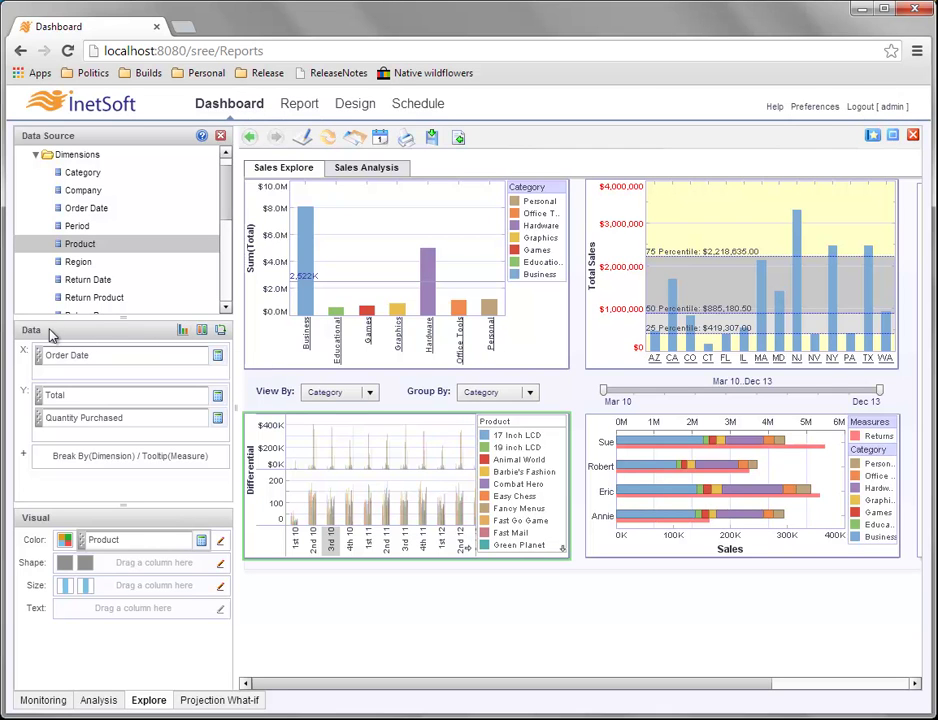
left_click(183, 333)
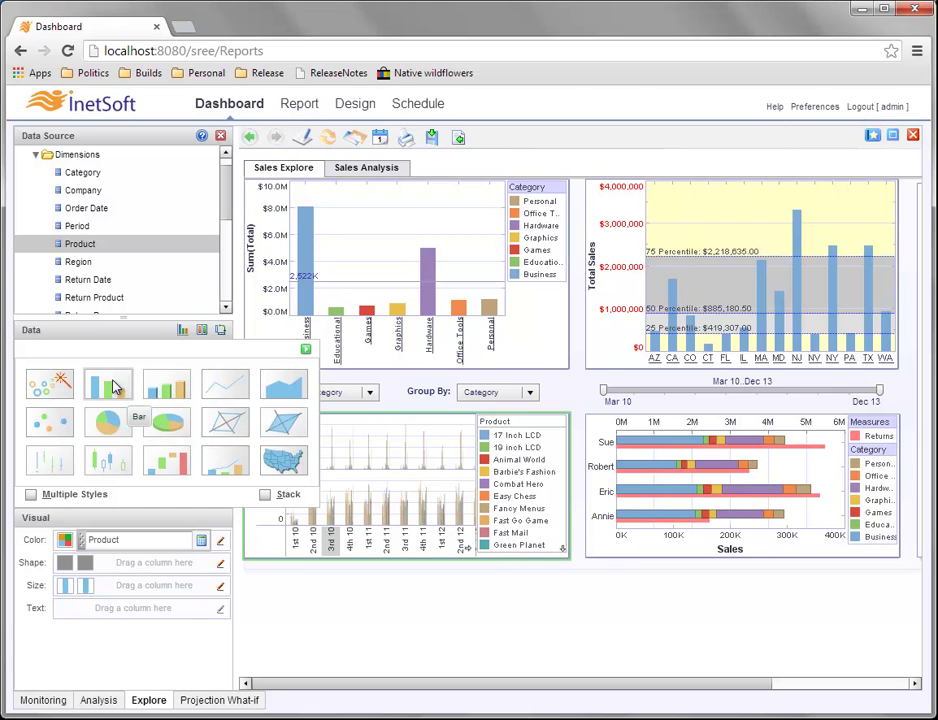
Turn on Stack so the product chart becomes a Stack Bar chart.
left_click(265, 494)
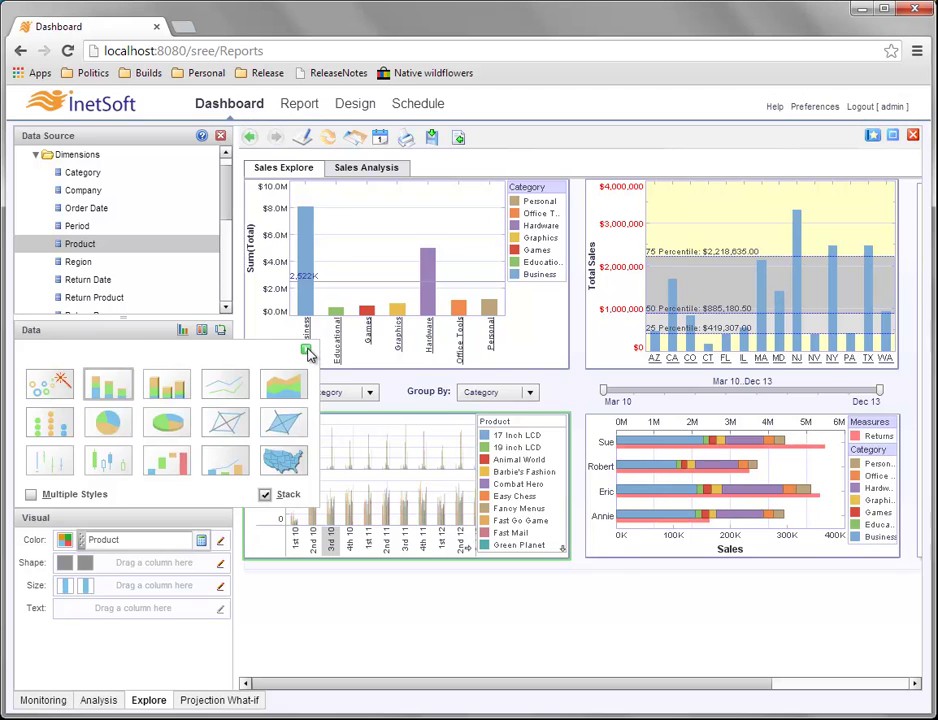
left_click(307, 350)
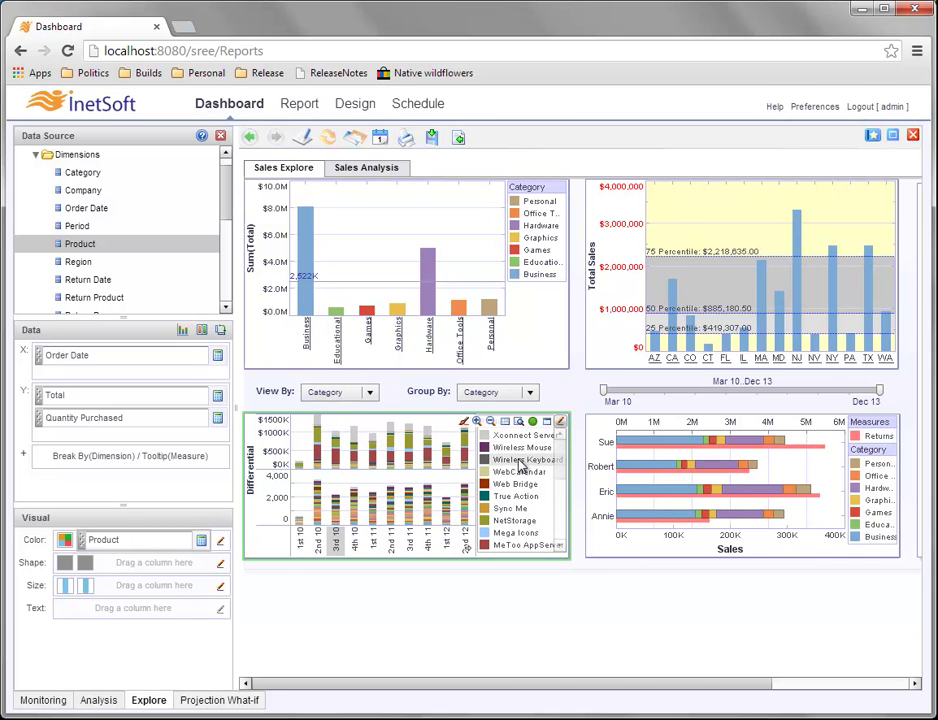
mouse_move(391, 454)
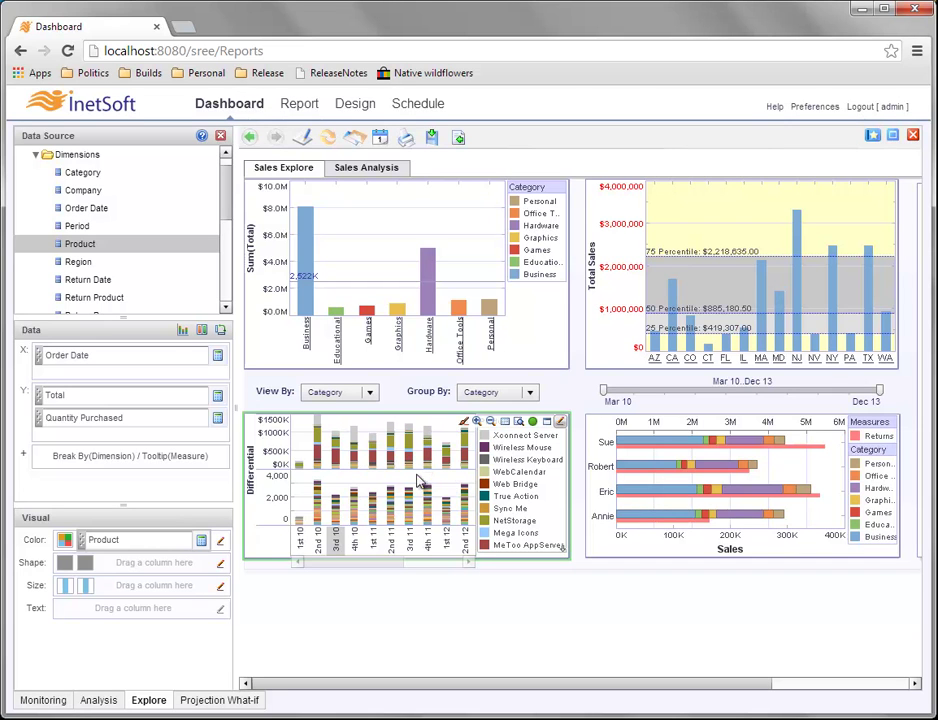
mouse_move(449, 474)
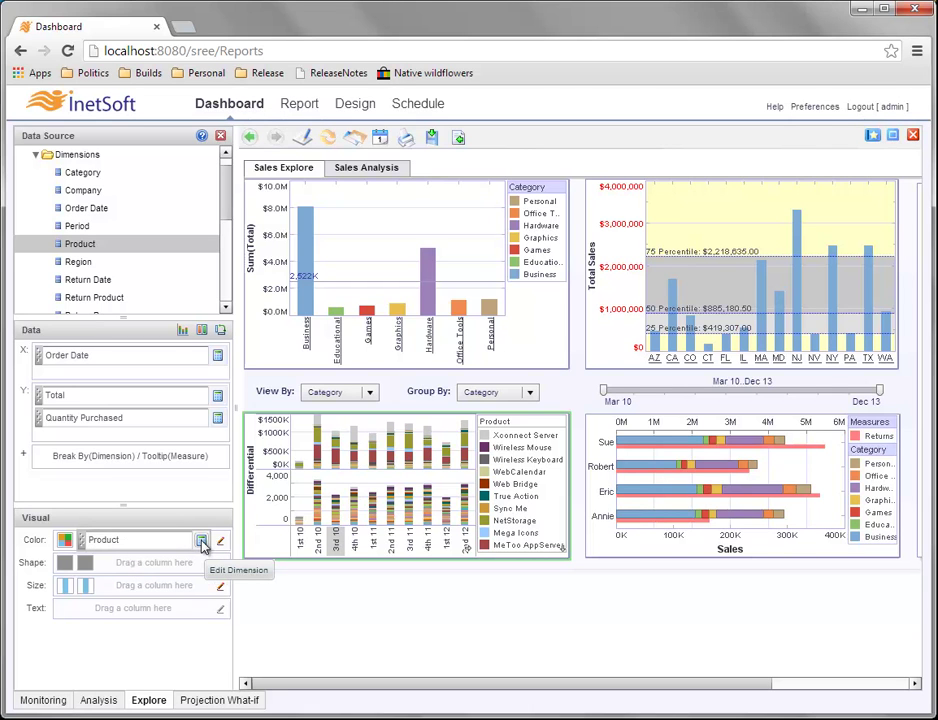
Rank the Product colour dimension to show only the Top 5 products by Sum(Total).
left_click(201, 542)
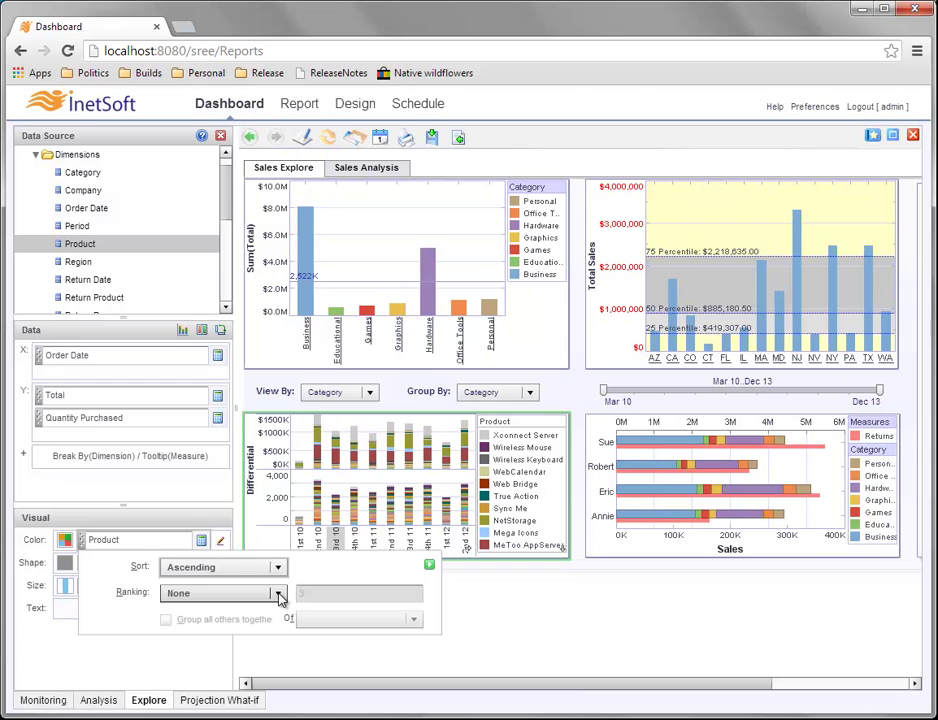
left_click(280, 597)
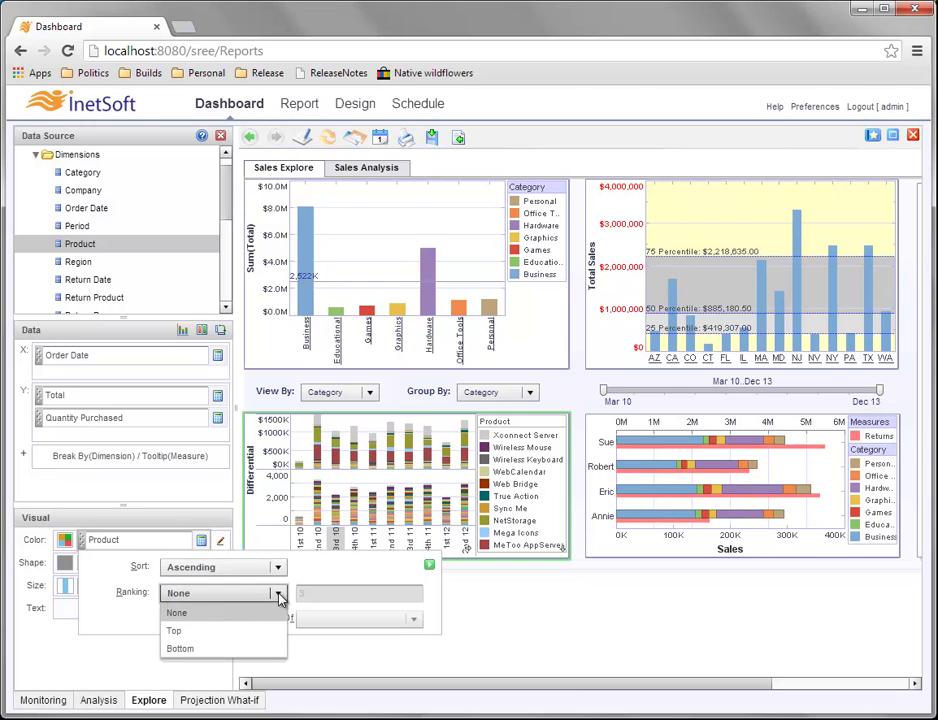
left_click(197, 631)
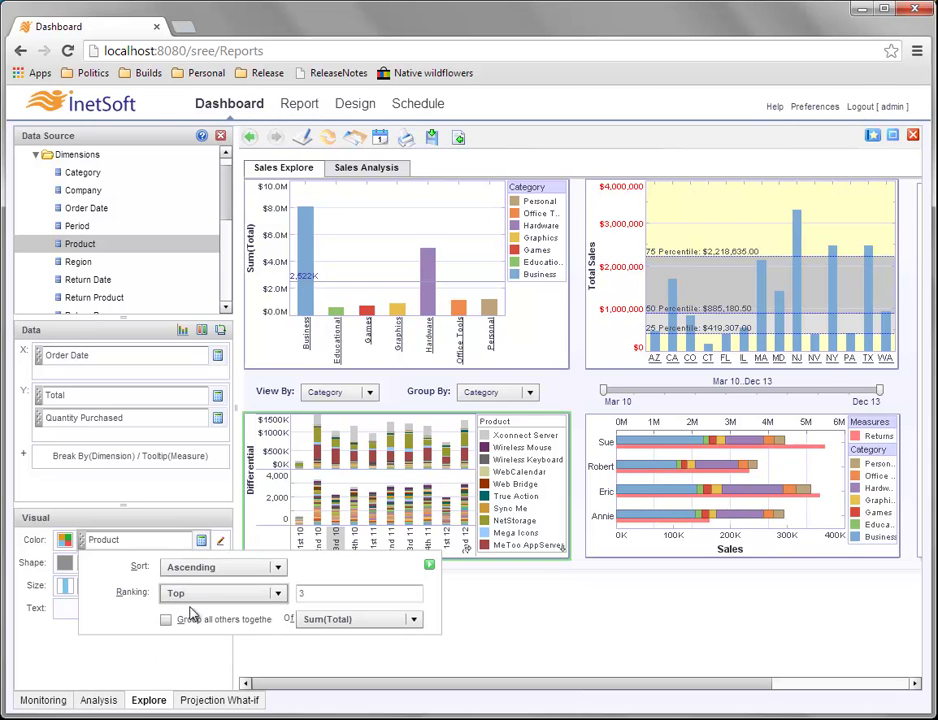
key("BackSpace")
type("5")
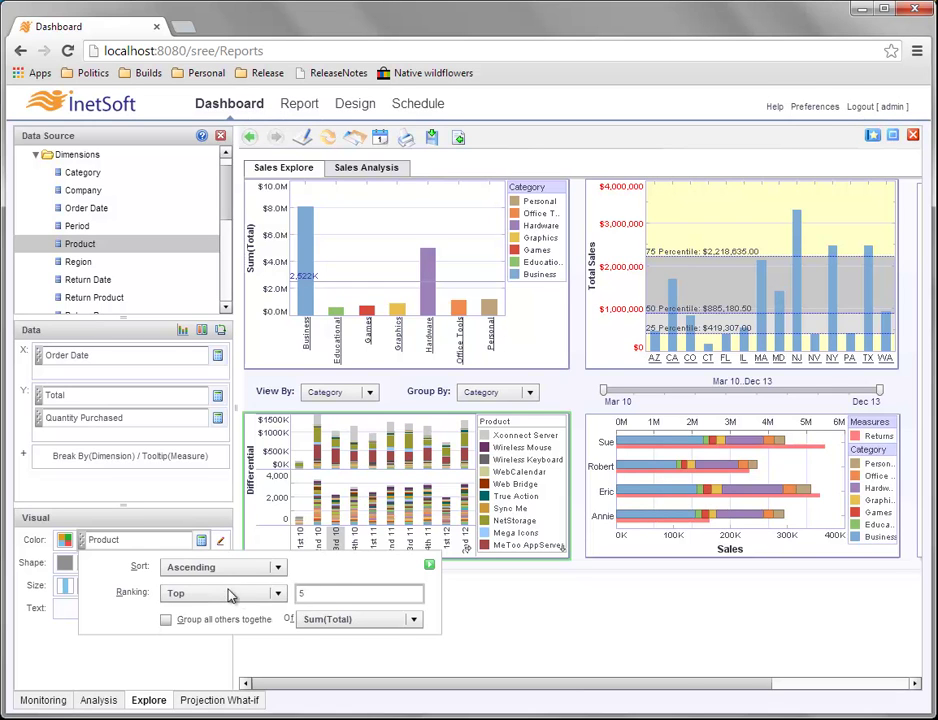
left_click(413, 619)
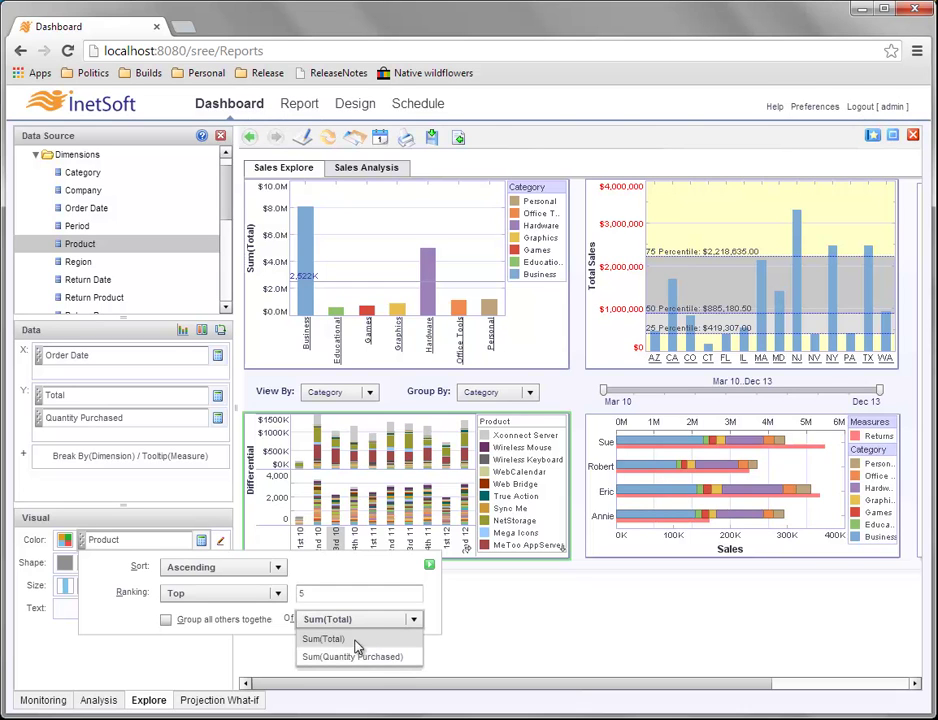
left_click(323, 638)
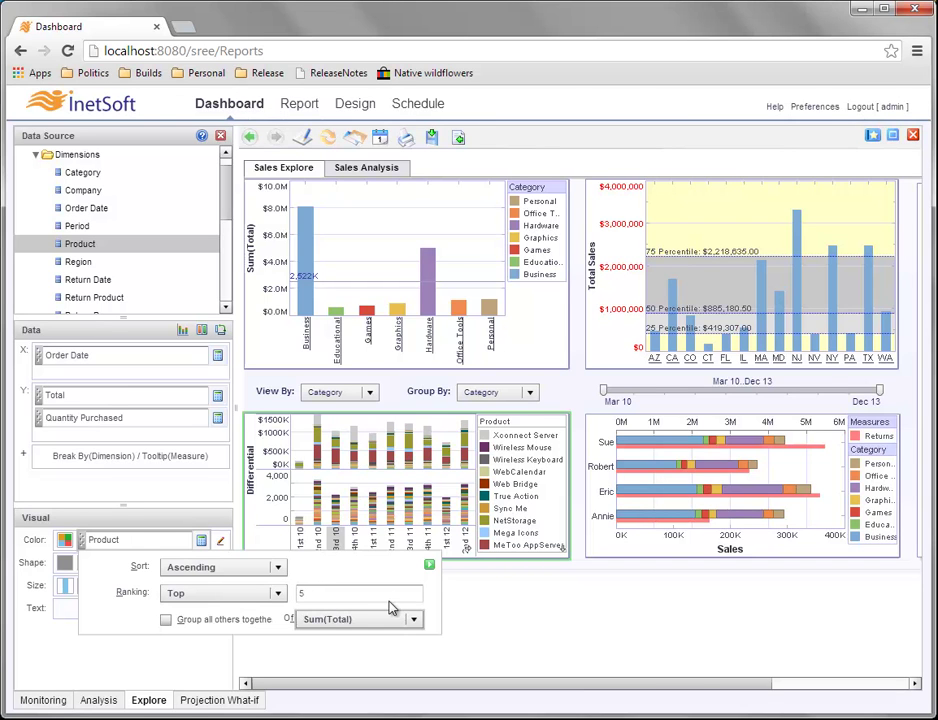
left_click(429, 567)
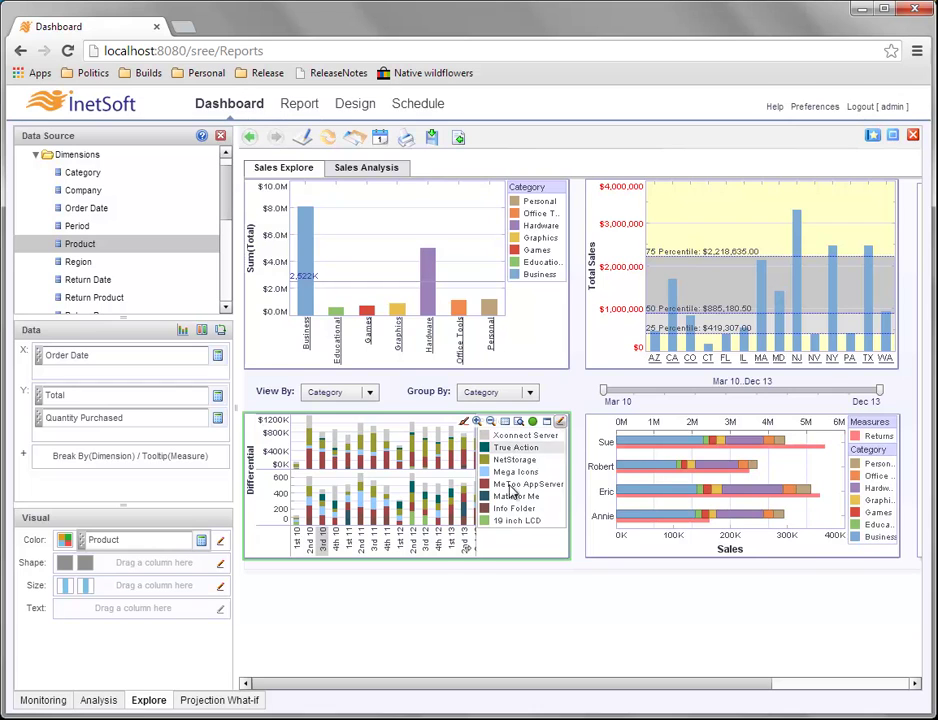
mouse_move(358, 500)
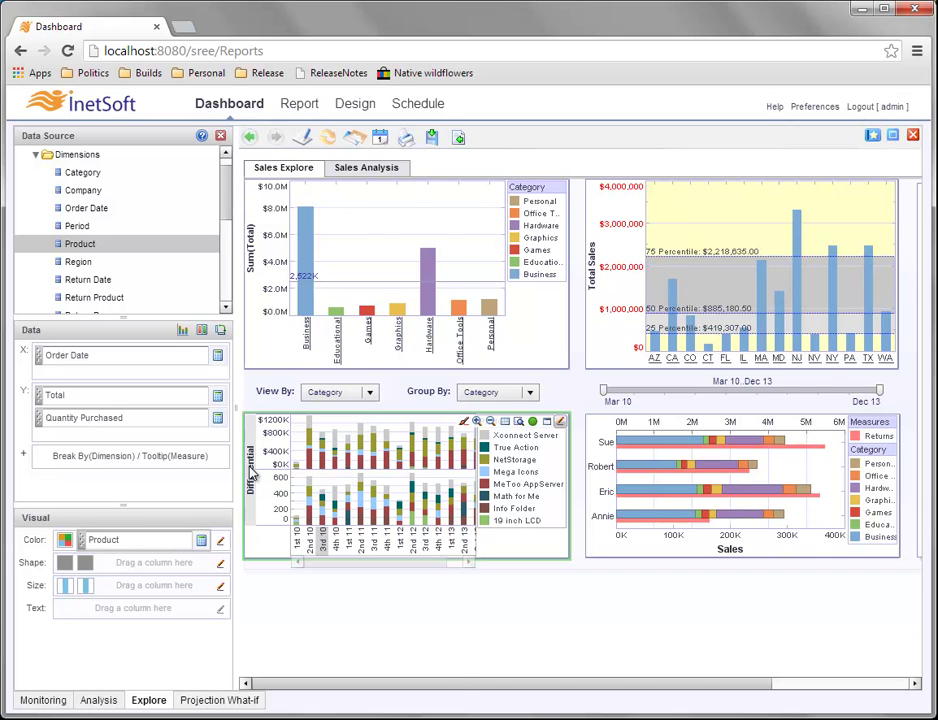
Change the Differential axis title to 'Quantity Sold / Total $' in Title Properties.
right_click(253, 472)
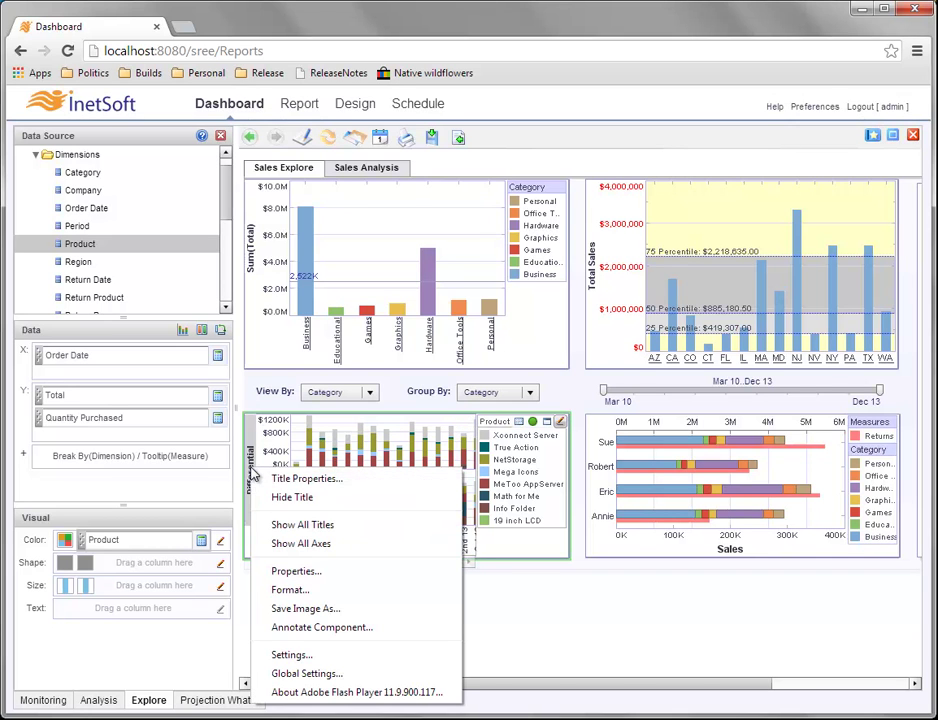
left_click(312, 477)
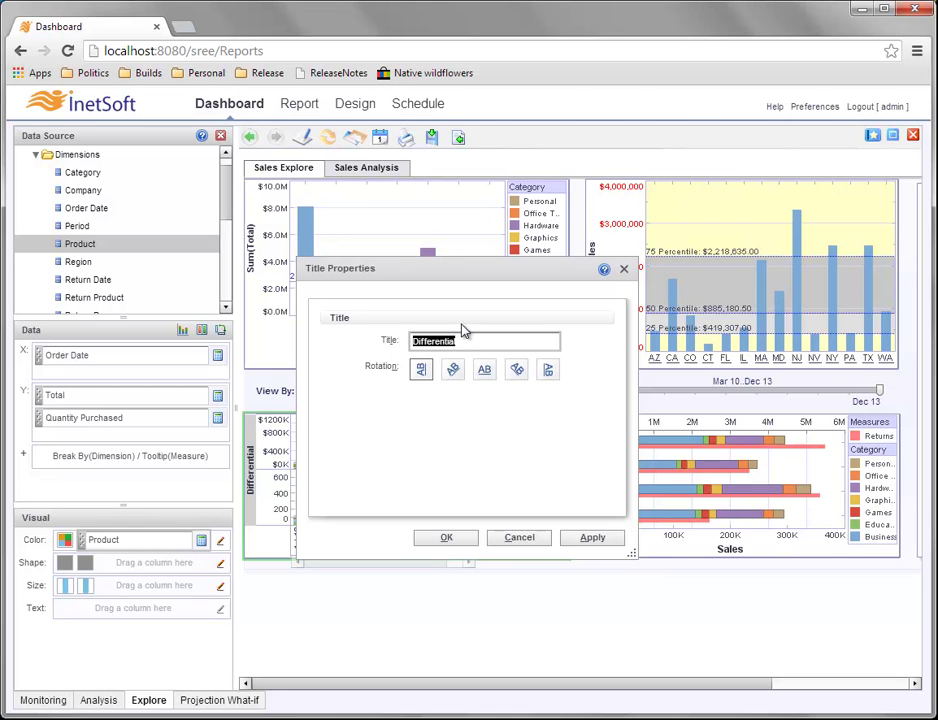
type("Quant")
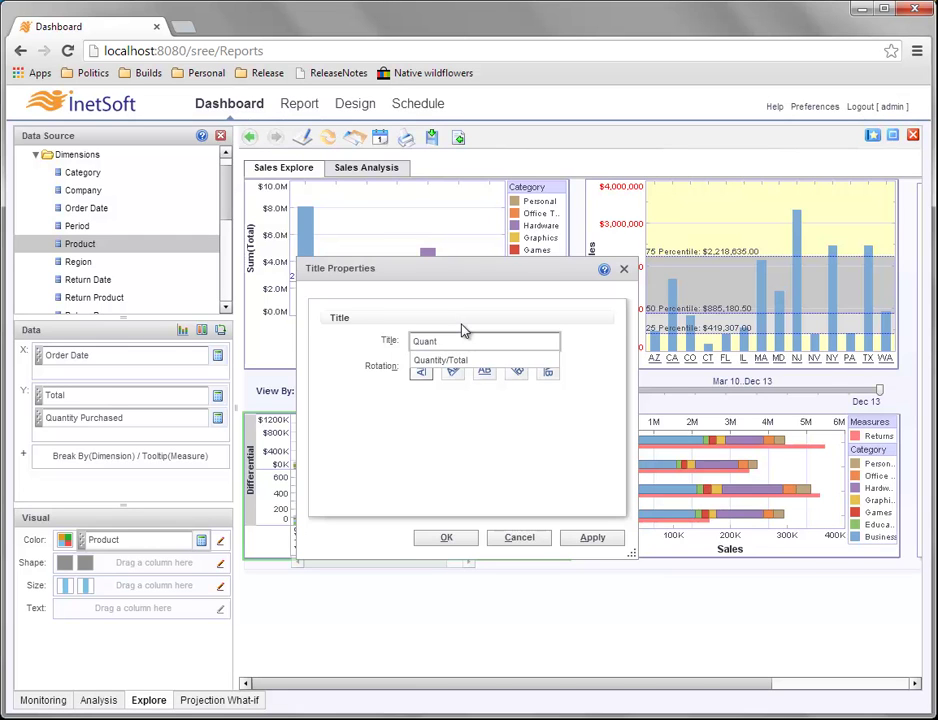
type("ity Sold / Total $")
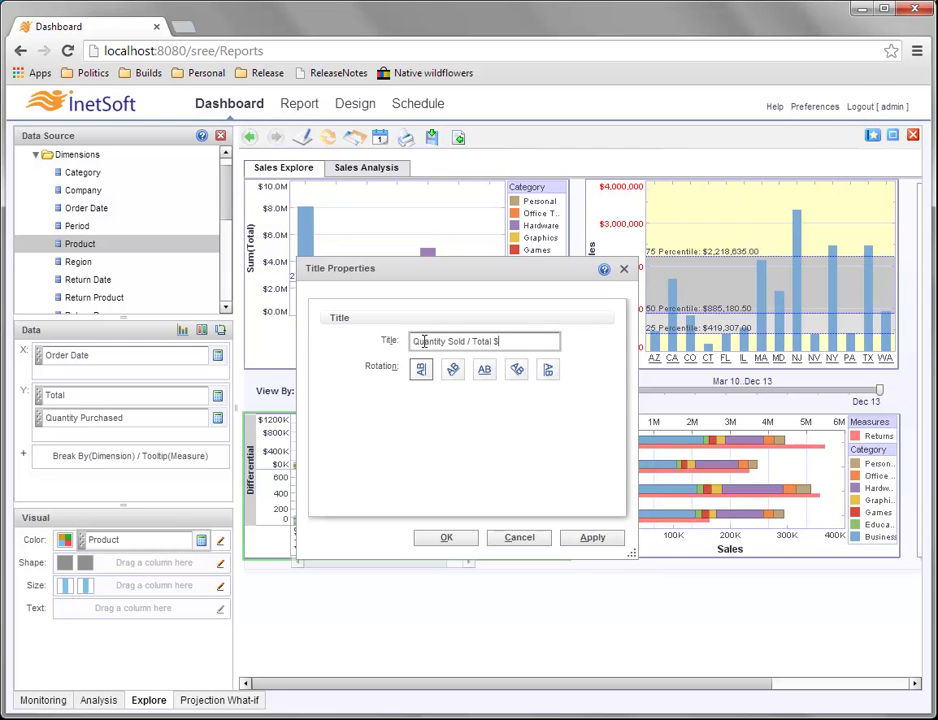
left_click_drag(414, 341, 471, 341)
left_click(473, 341)
left_click(514, 342)
left_click(462, 537)
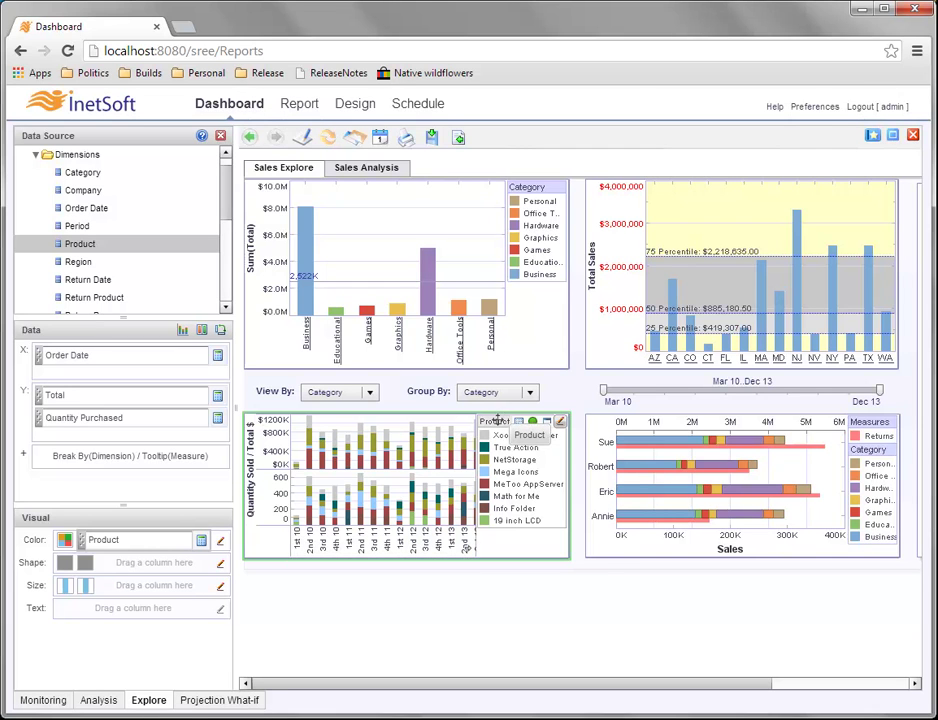
left_click_drag(497, 424, 407, 556)
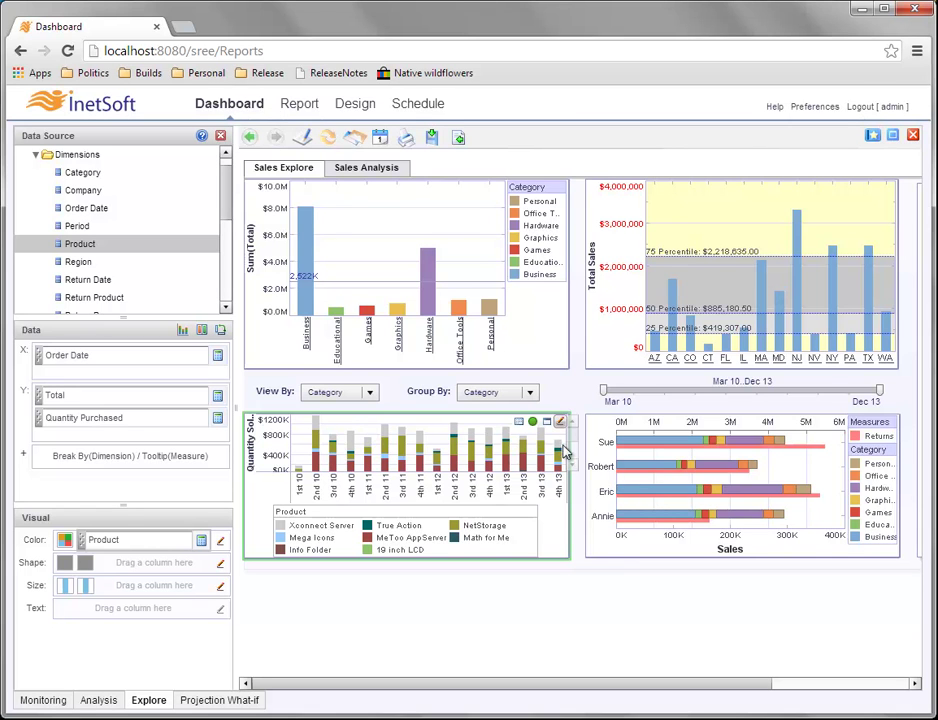
left_click_drag(572, 422, 572, 472)
mouse_move(571, 420)
left_mouse_down()
mouse_move(574, 456)
mouse_move(567, 419)
left_mouse_up()
mouse_move(395, 456)
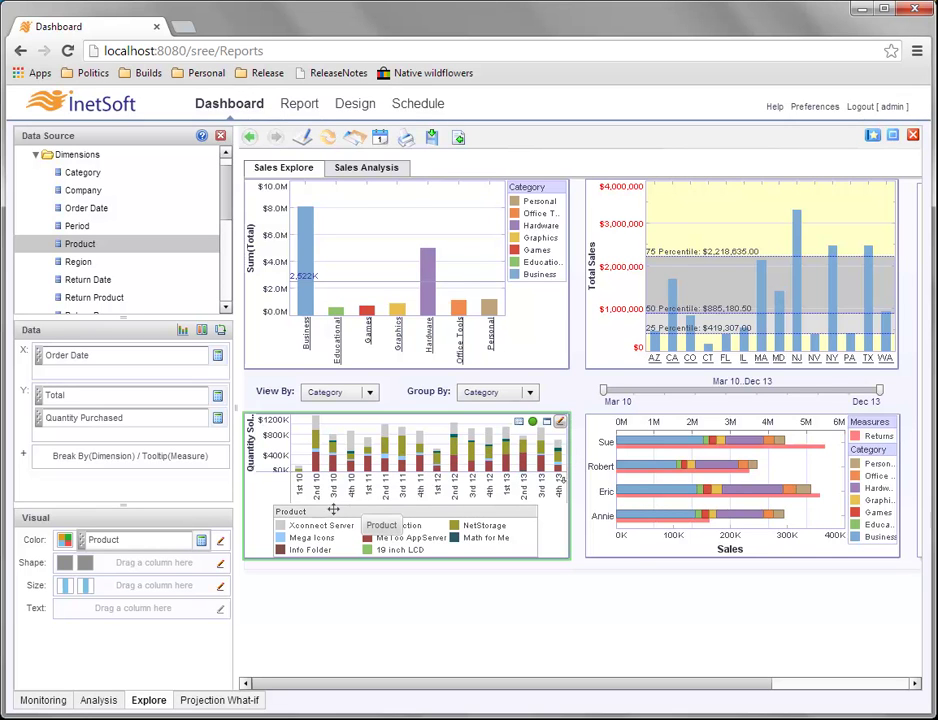
left_click_drag(327, 512, 556, 440)
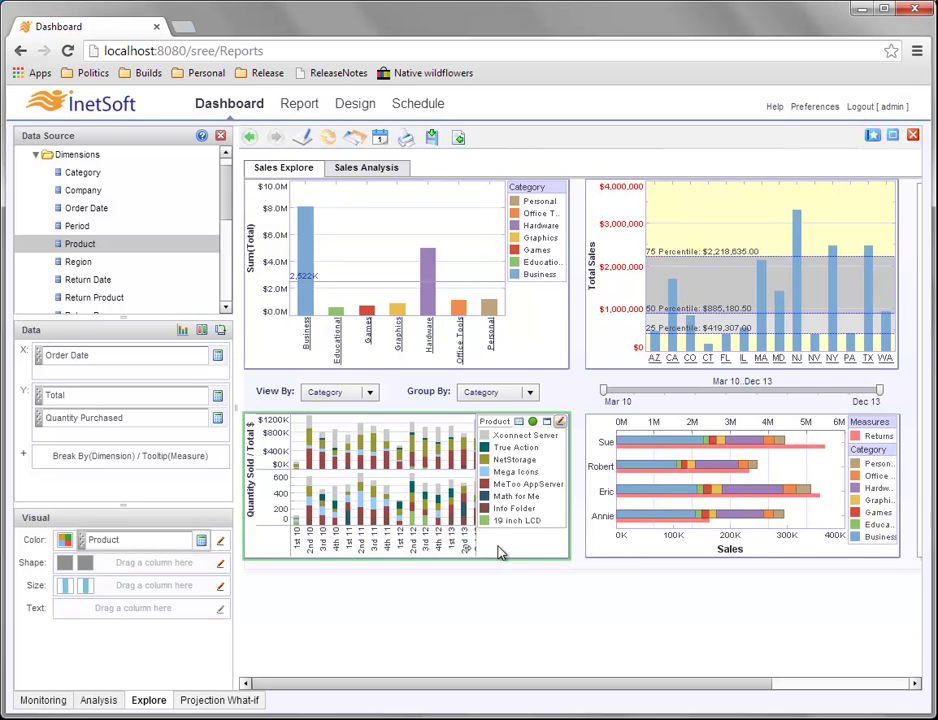
Exit chart editing so Sales Explore shows the stacked product chart in the bottom-left panel.
left_click(220, 135)
mouse_move(178, 505)
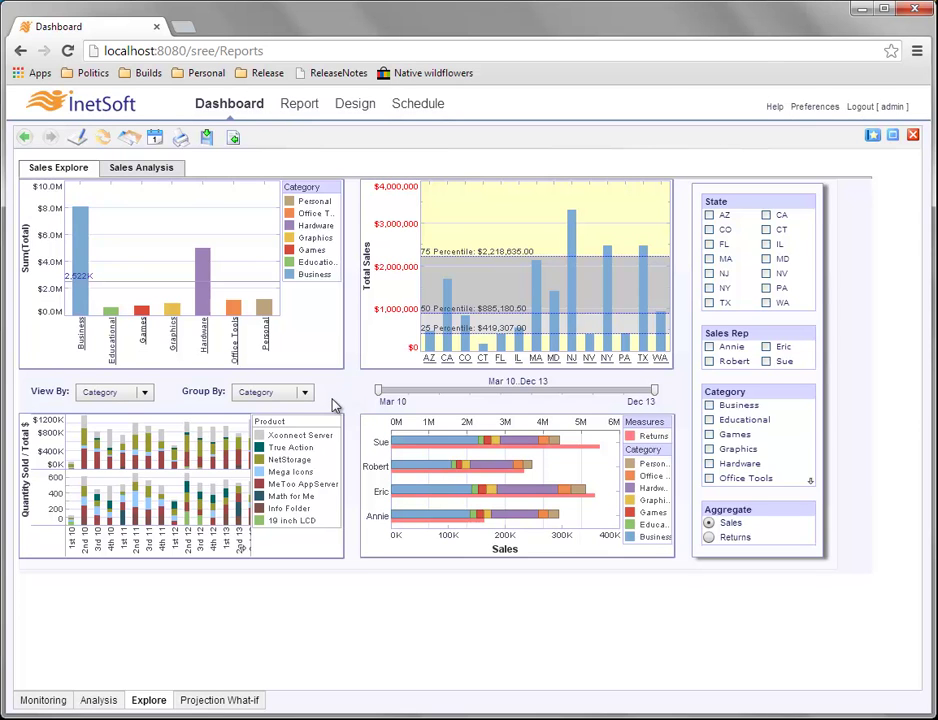
Save the current view as a private bookmark named 'New Chart Bottom Left'.
left_click(874, 137)
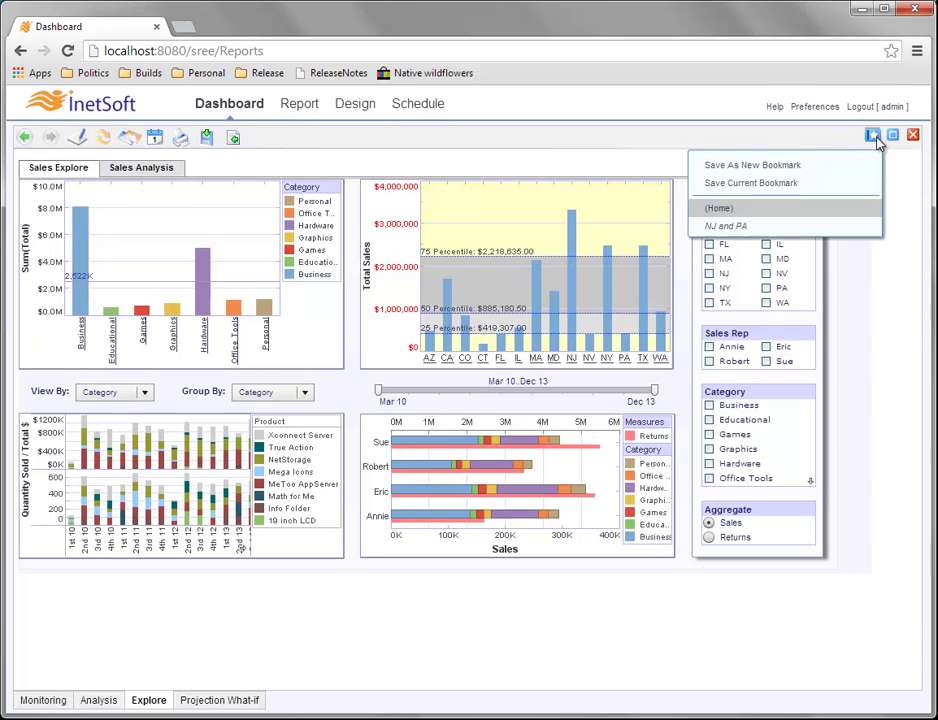
left_click(800, 166)
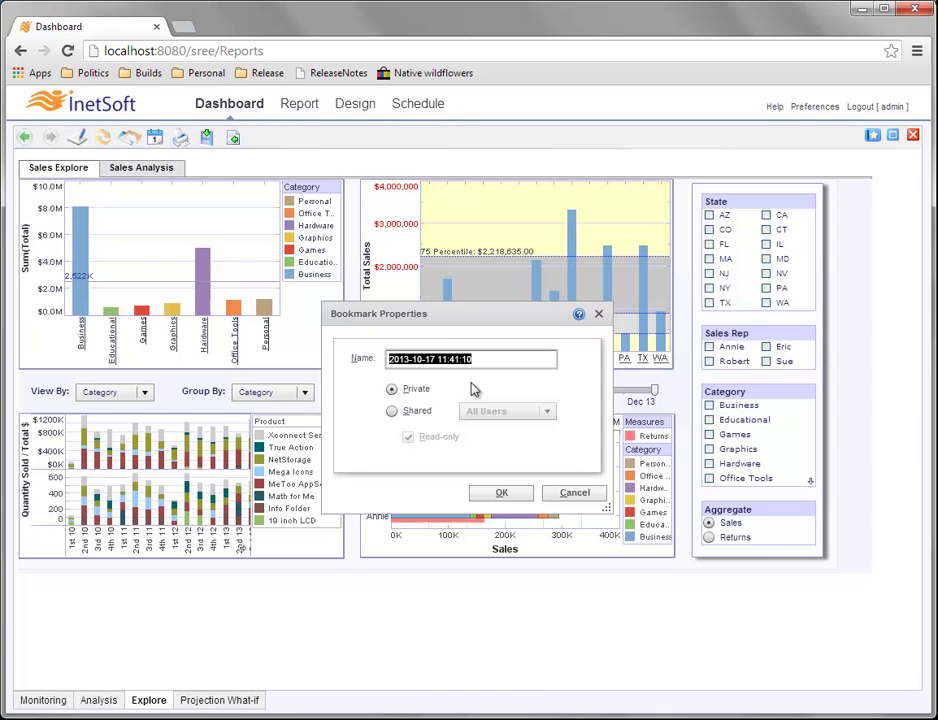
type("Ch")
key("BackSpace")
key("BackSpace")
type("New Chart Bottom")
left_click(391, 388)
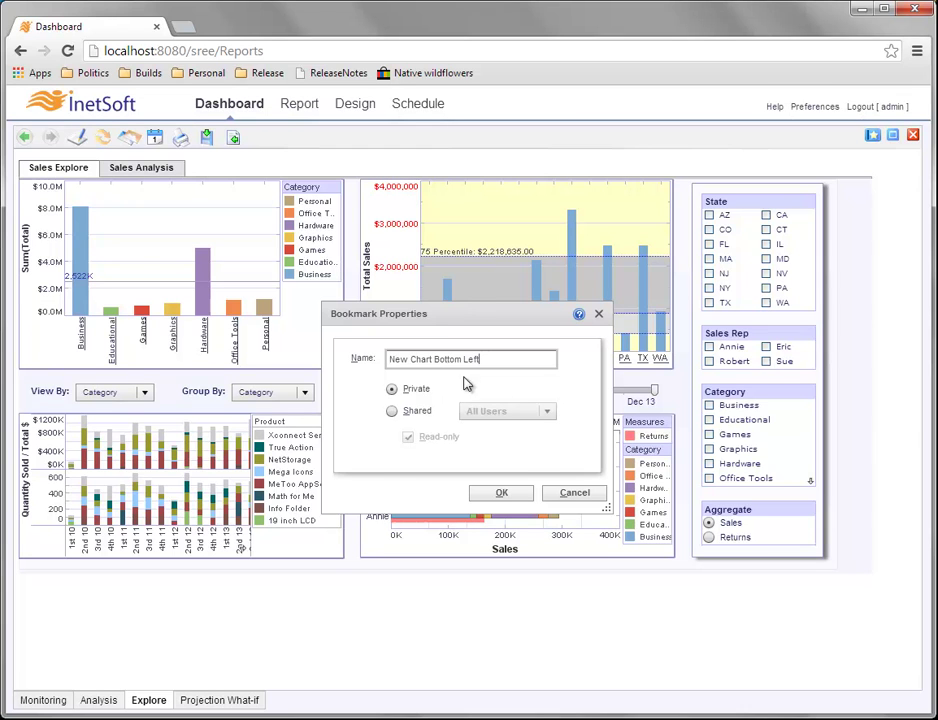
left_click(503, 493)
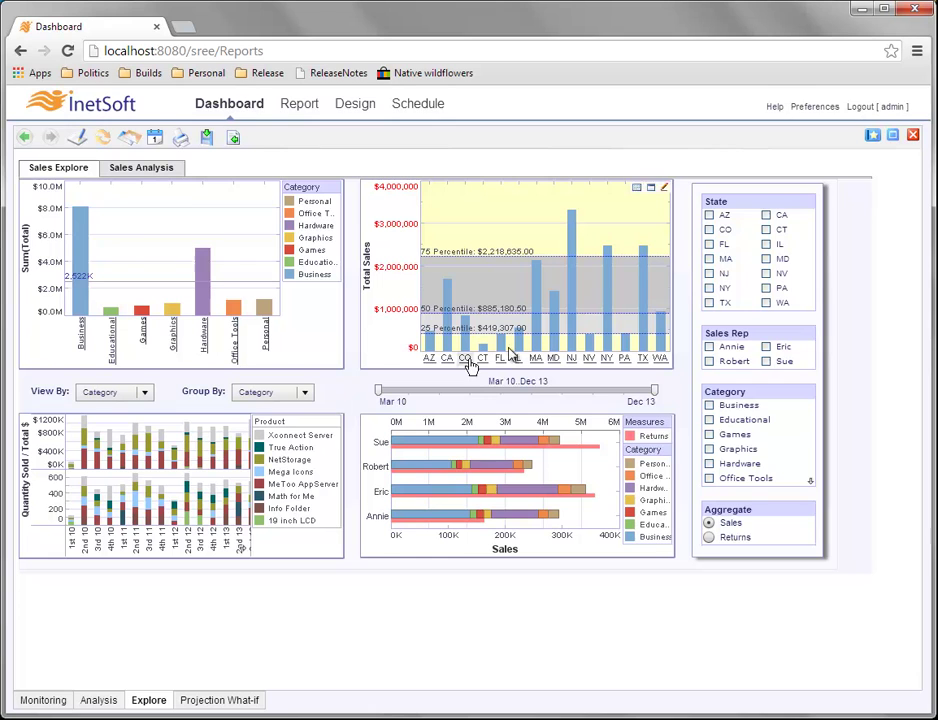
left_click(872, 140)
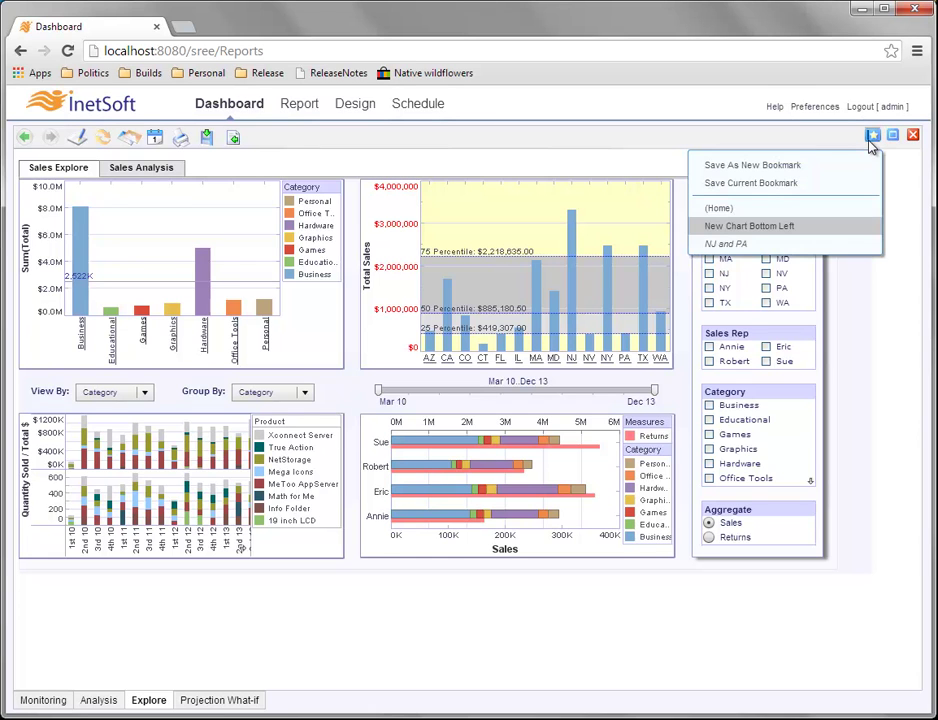
left_click(760, 244)
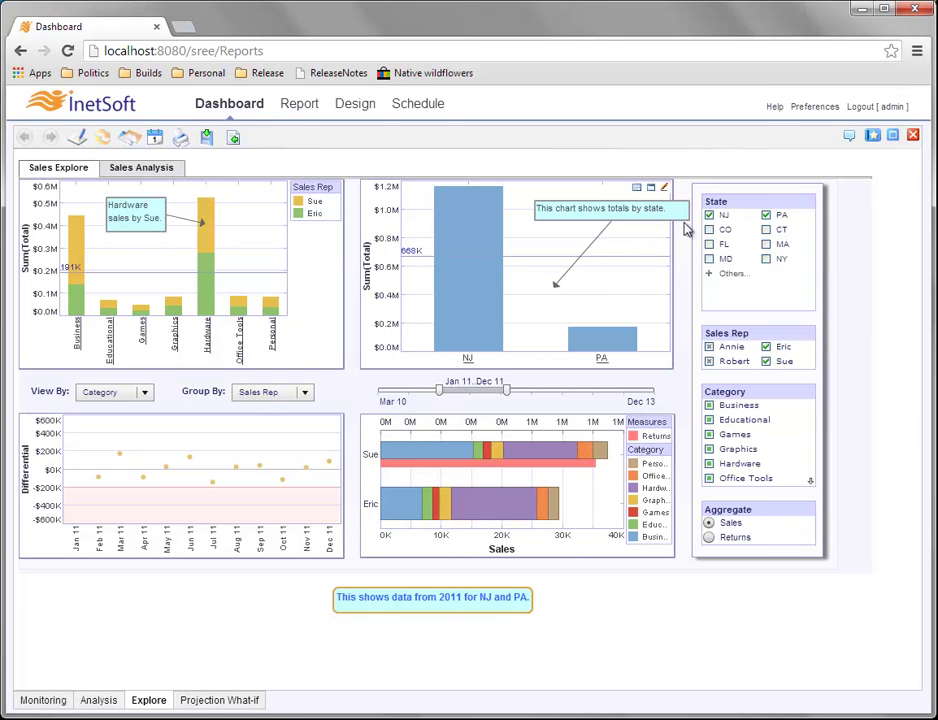
left_click(849, 136)
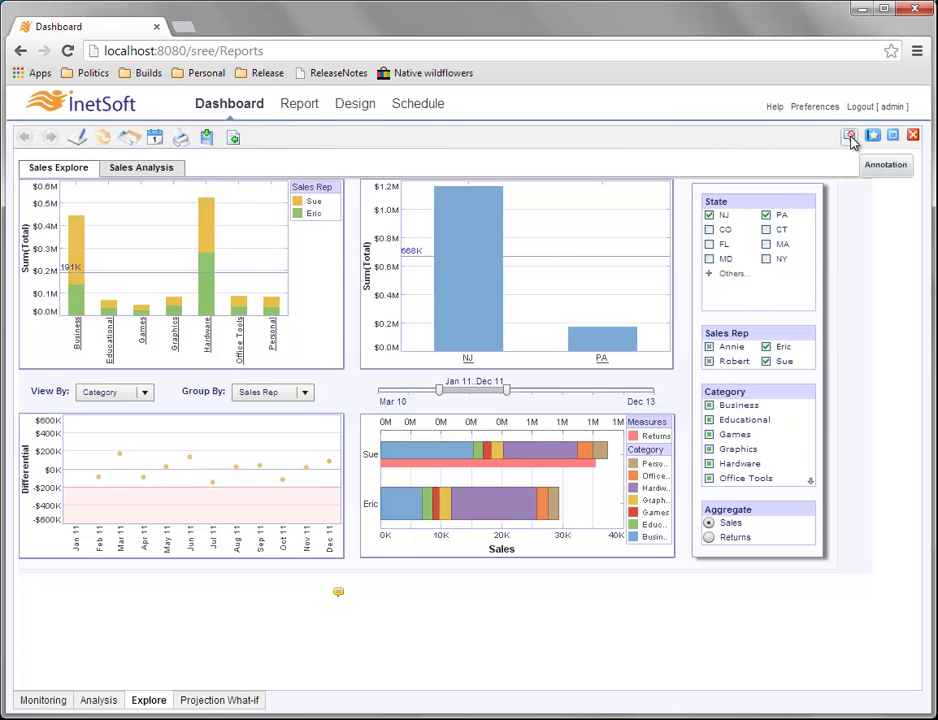
left_click(873, 136)
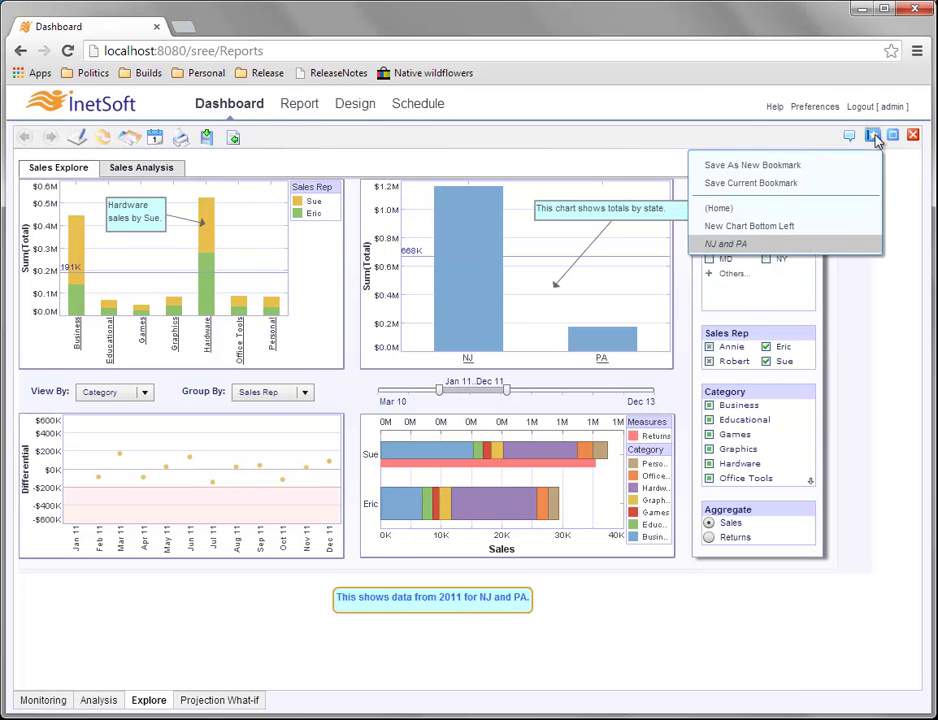
left_click(772, 208)
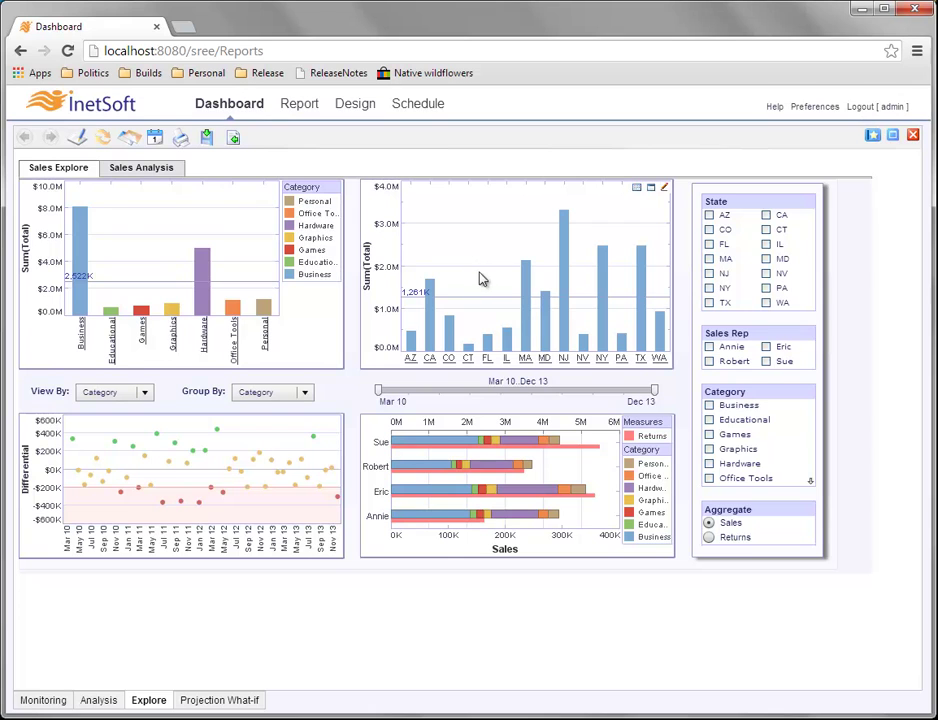
left_click(872, 136)
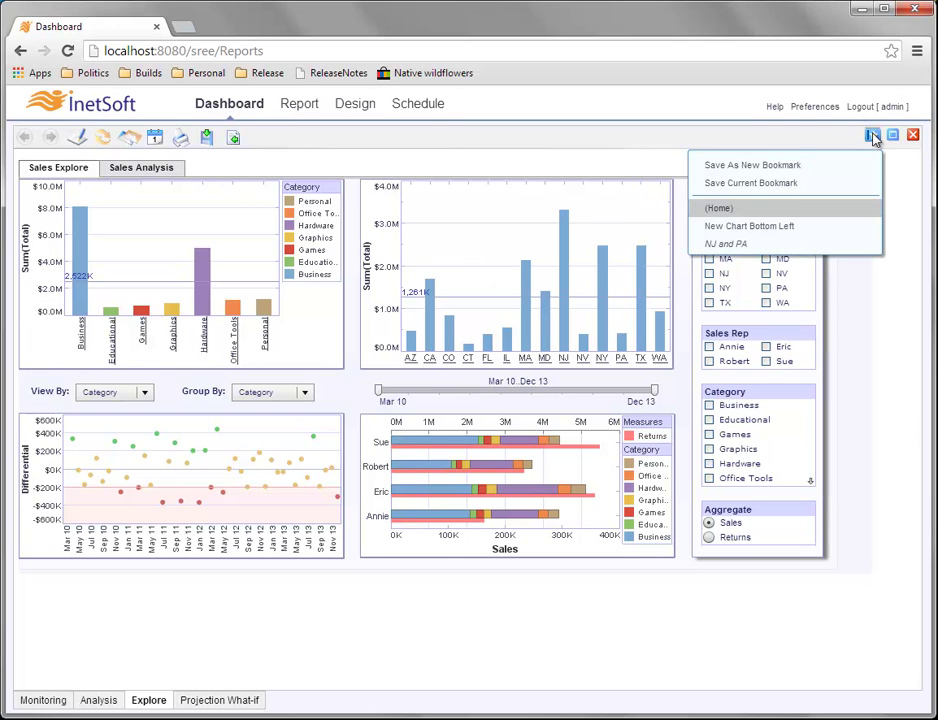
left_click(790, 226)
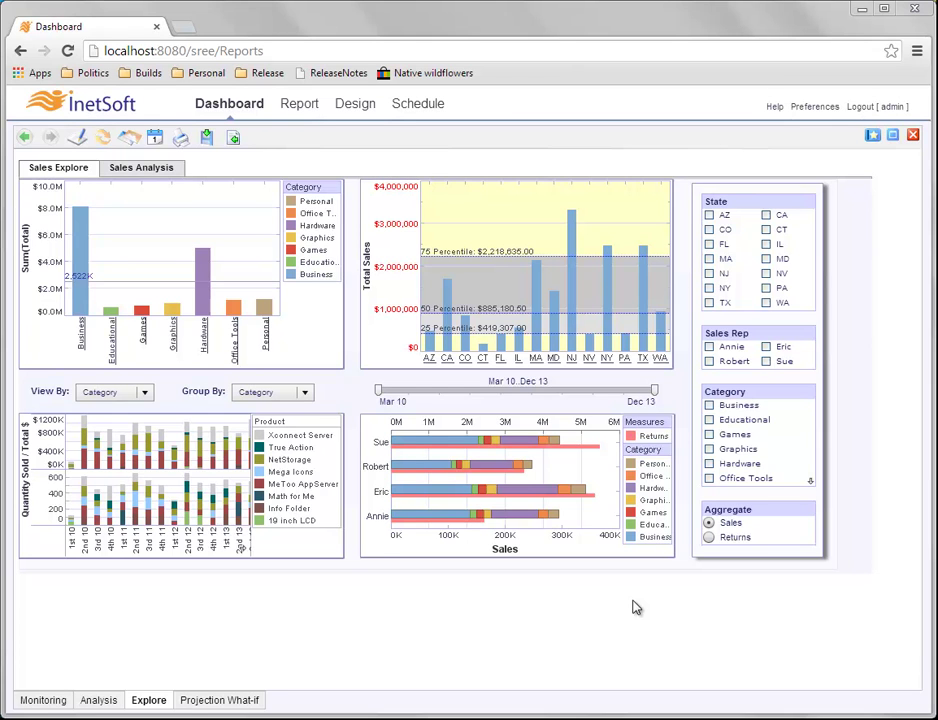
mouse_move(603, 291)
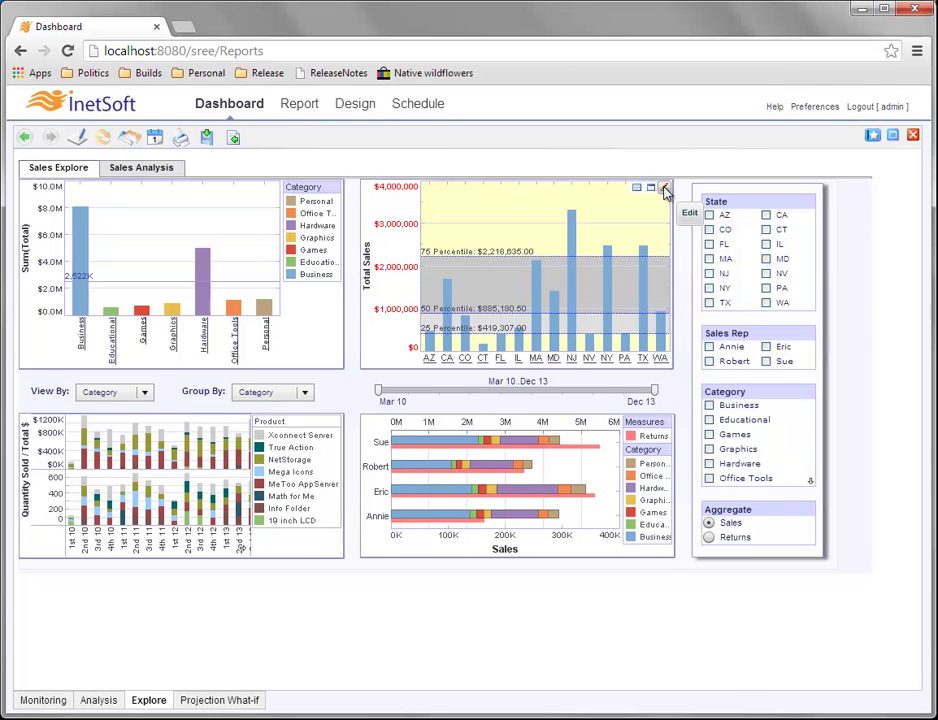
Set the Total Sales chart's State sort to Manual, selecting CT in the manual ordering list.
left_click(664, 191)
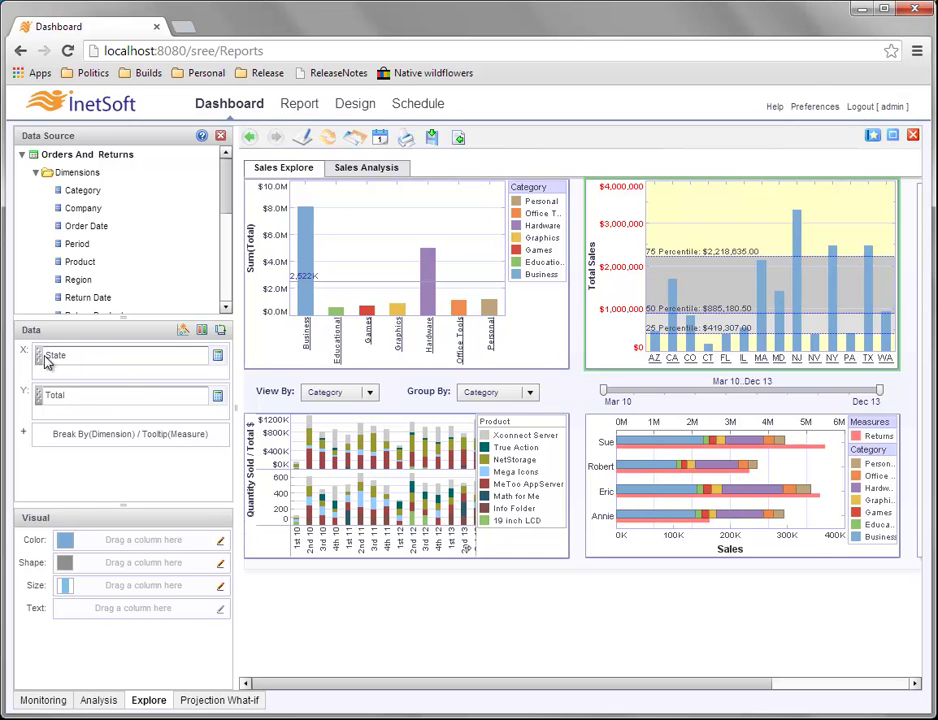
left_click(218, 358)
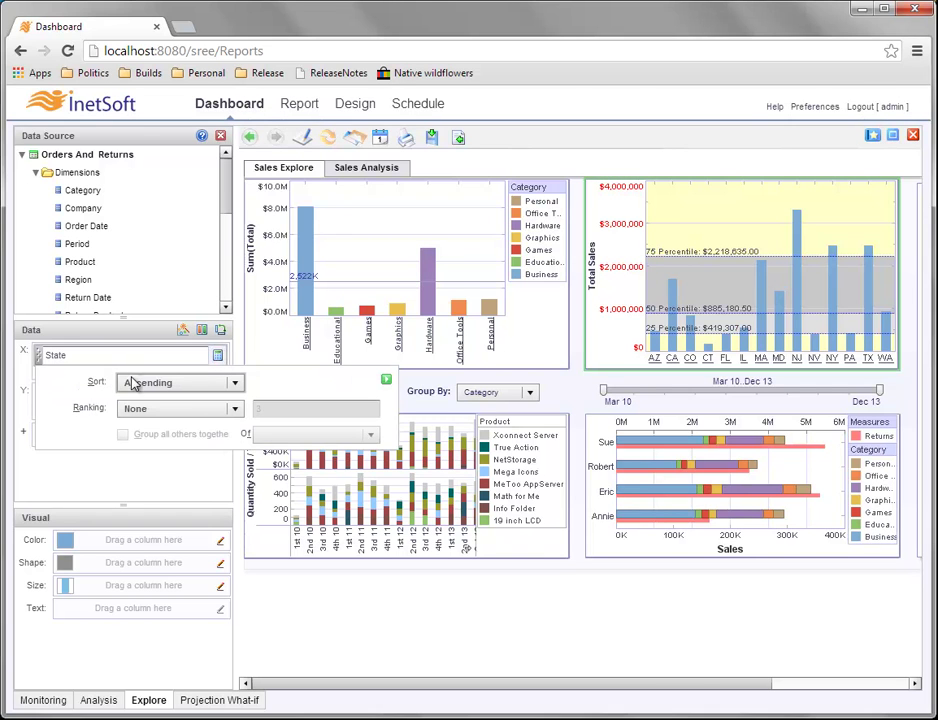
left_click(235, 383)
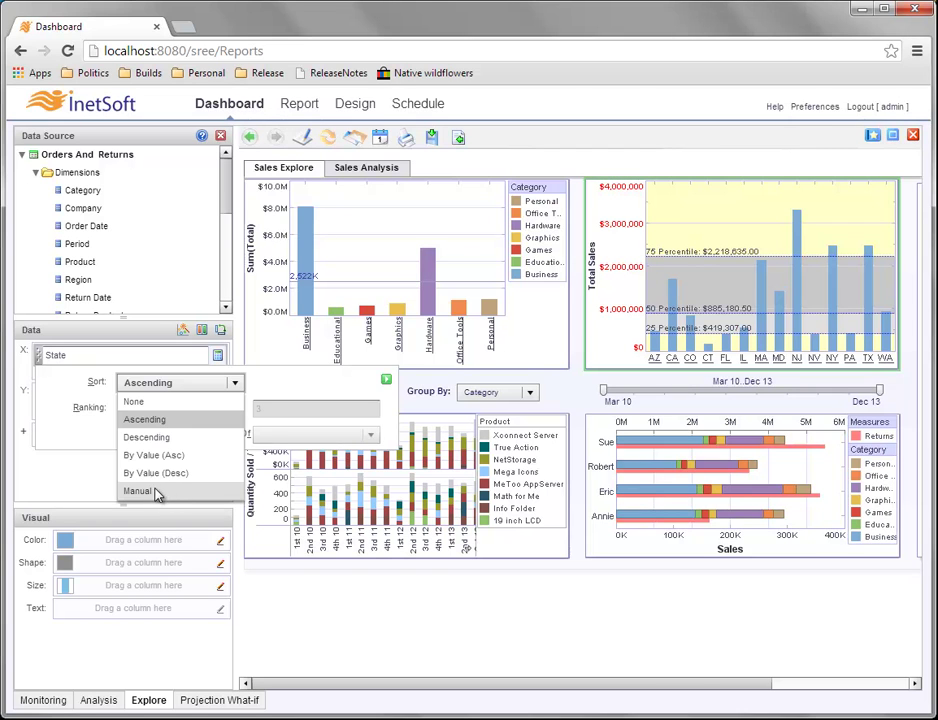
left_click(165, 492)
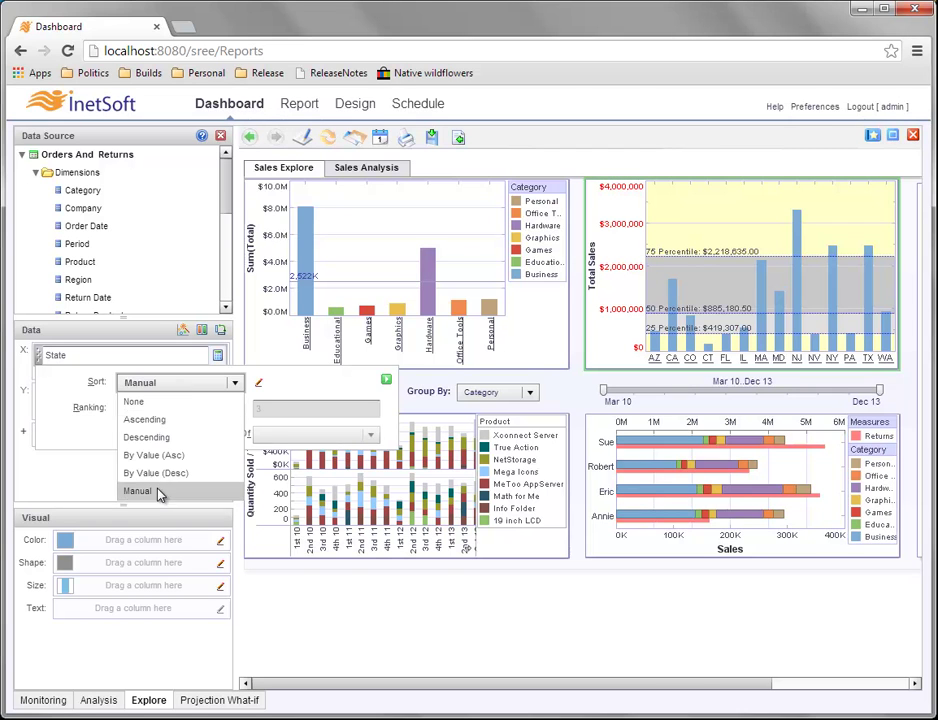
left_click(259, 384)
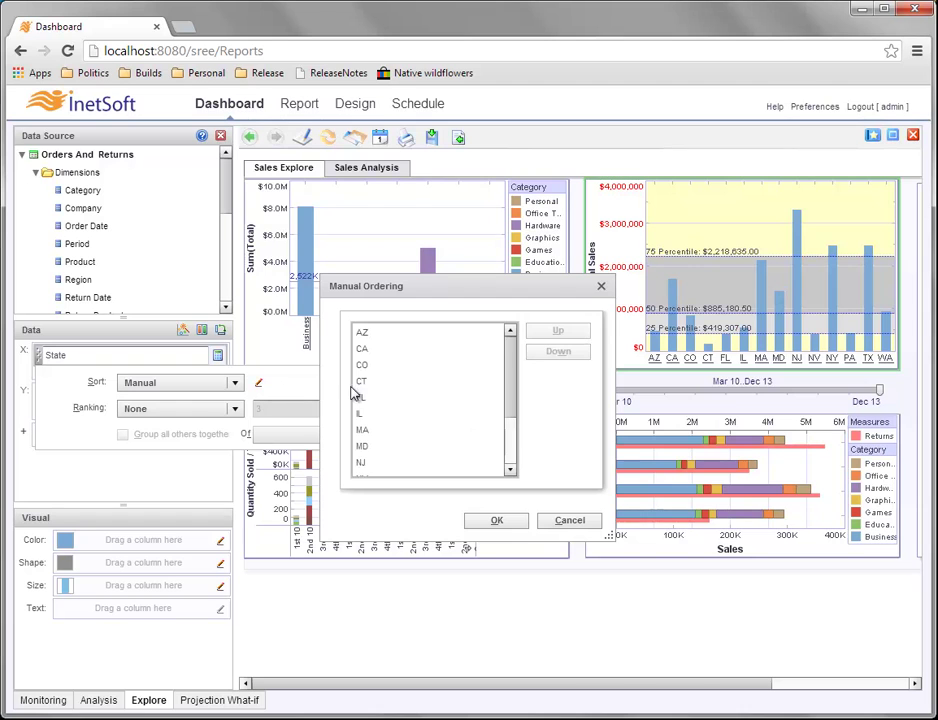
left_click(408, 382)
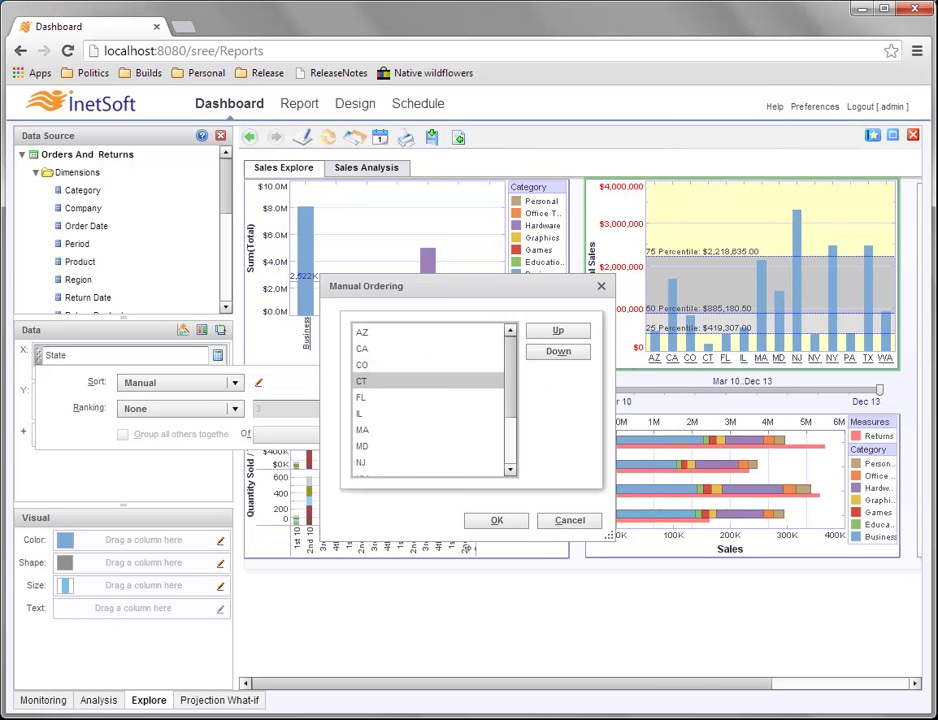
left_click(601, 287)
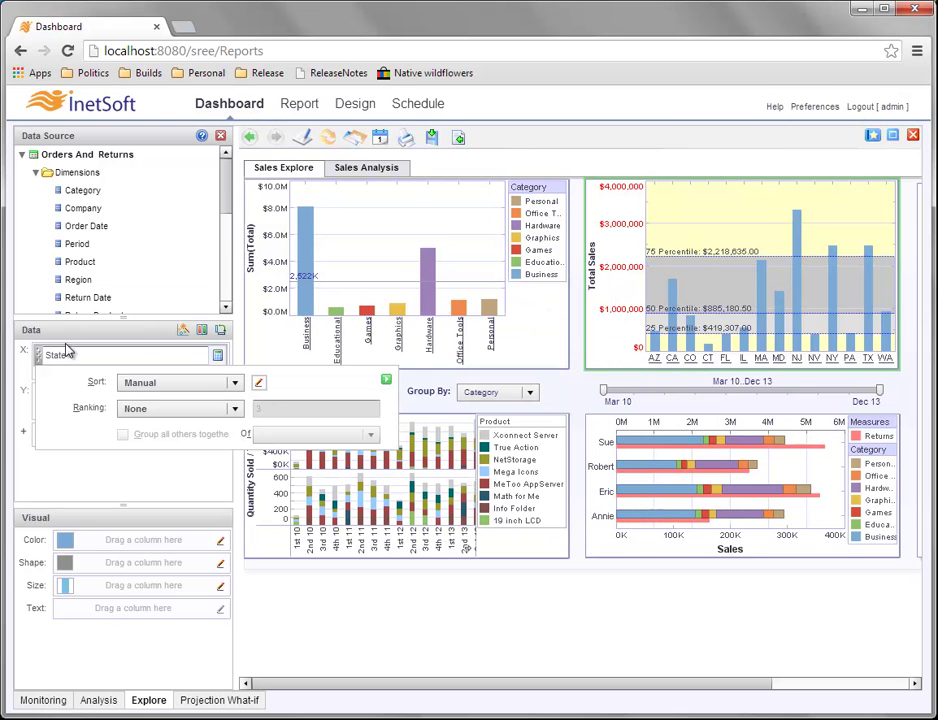
left_click(222, 138)
Cycle the Total Sales chart's sort through descending and ascending, ending in alphabetical state order.
left_click(222, 138)
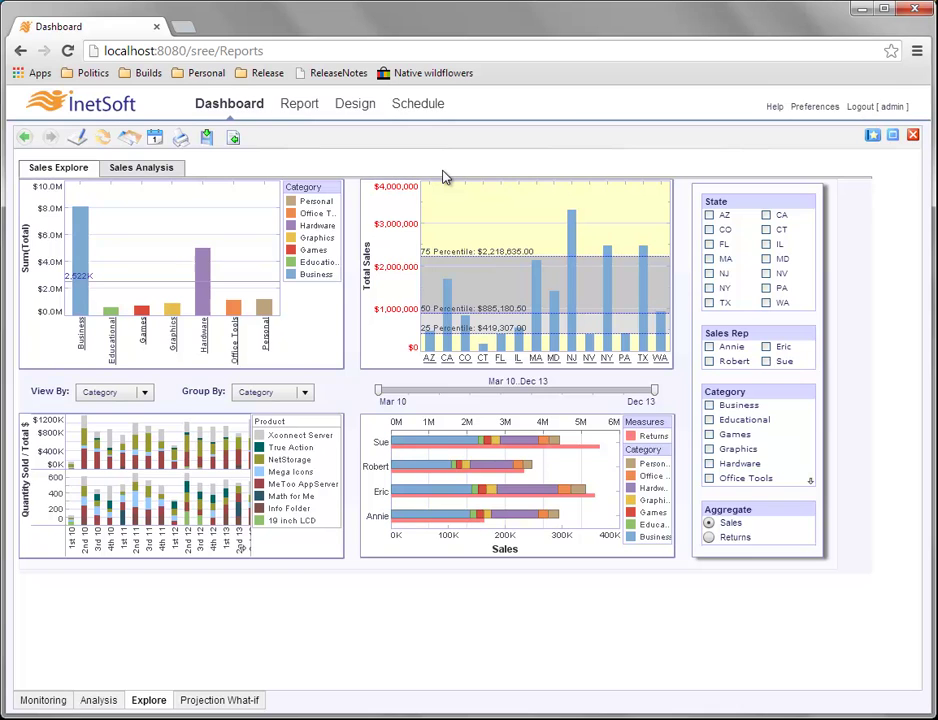
mouse_move(470, 191)
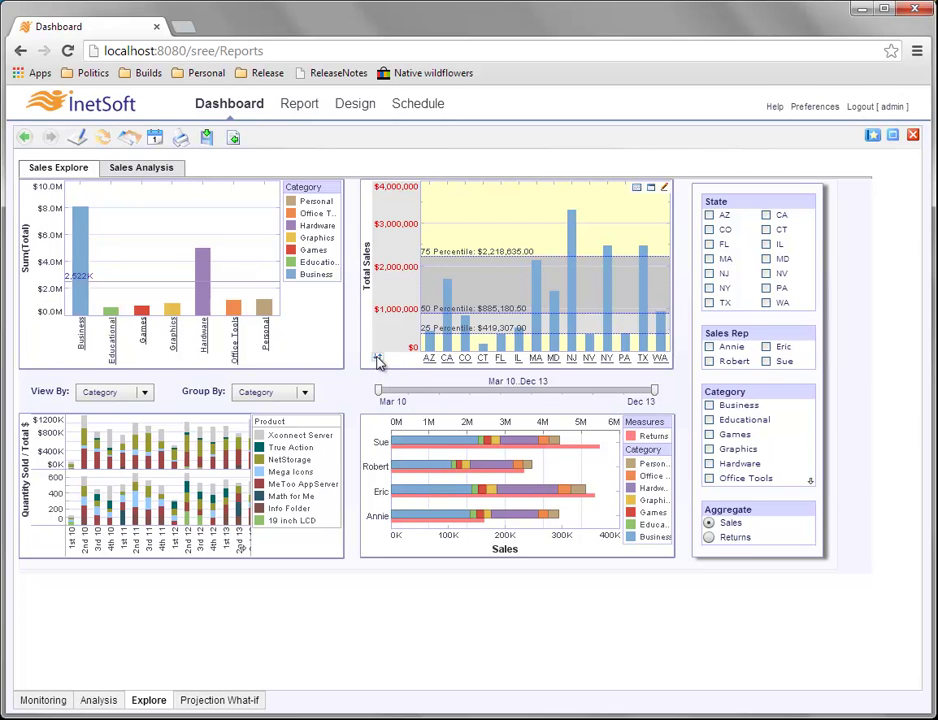
left_click(378, 360)
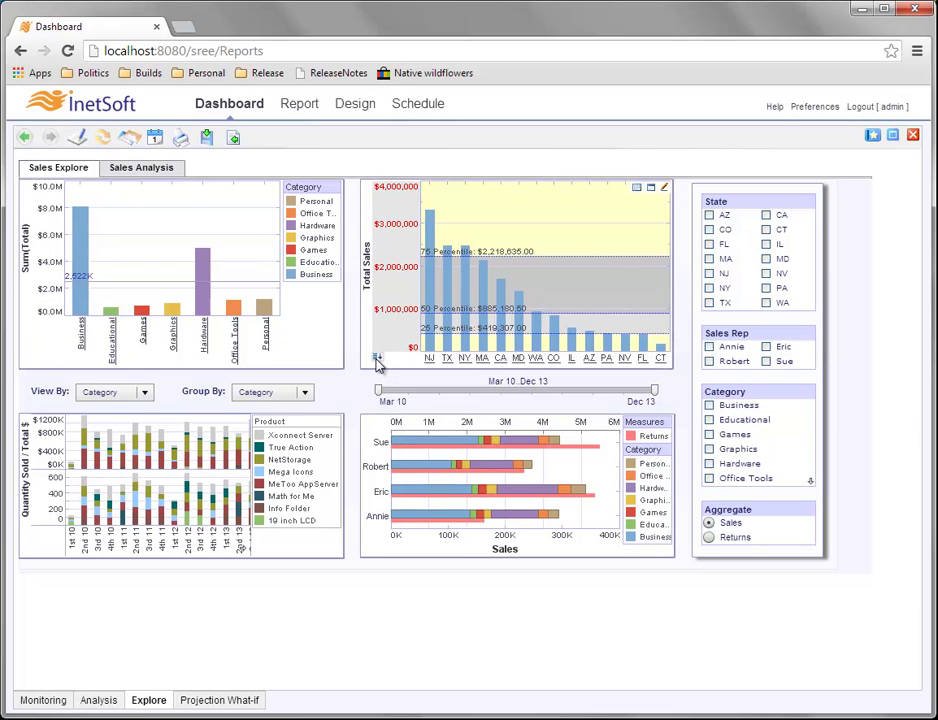
left_click(377, 361)
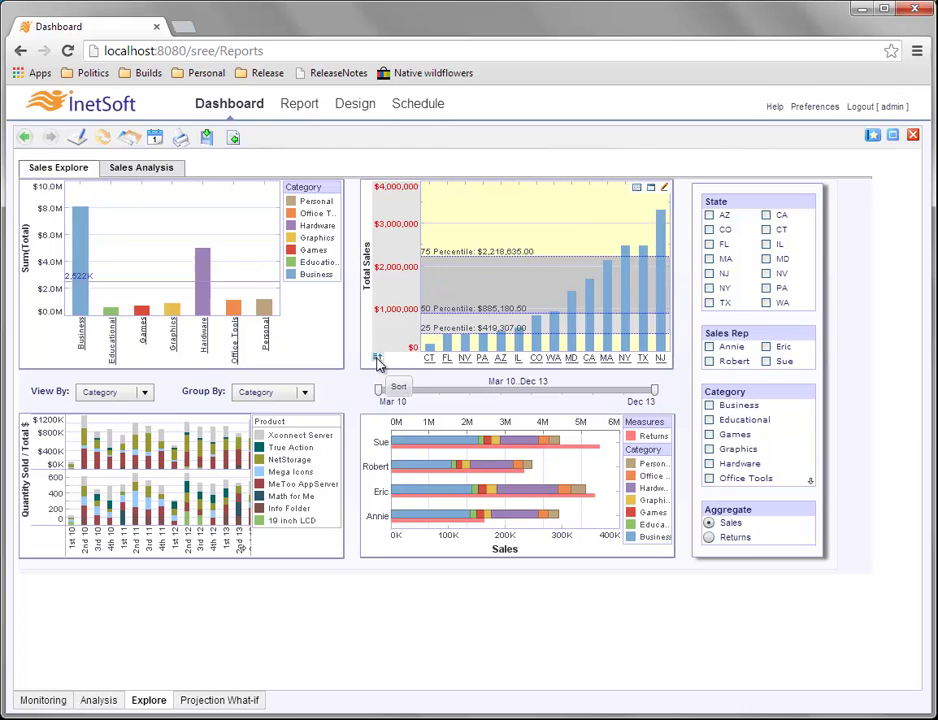
left_click(380, 360)
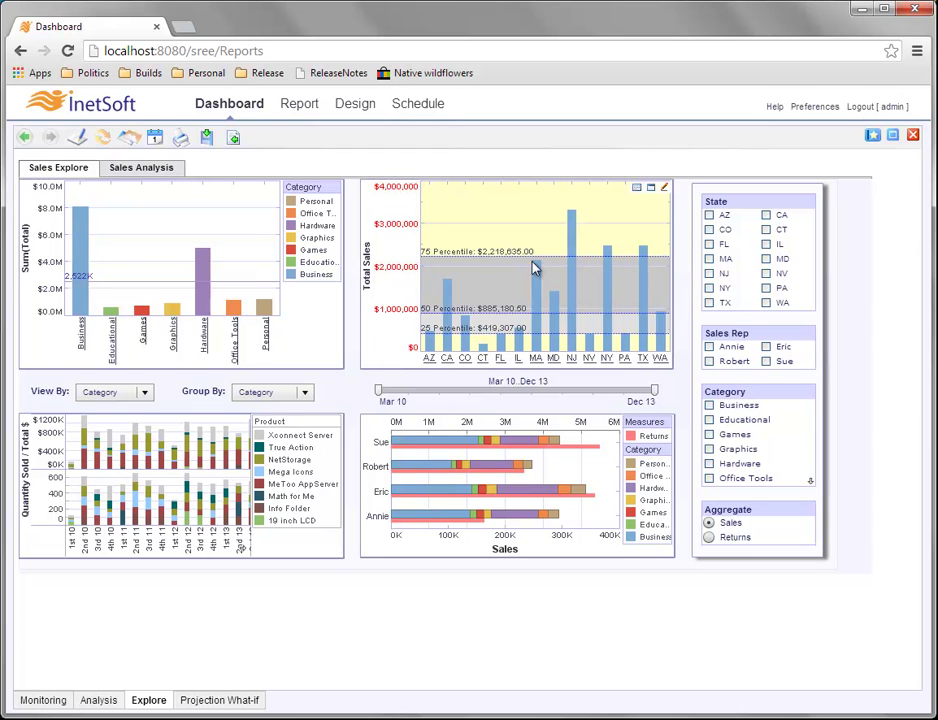
mouse_move(543, 300)
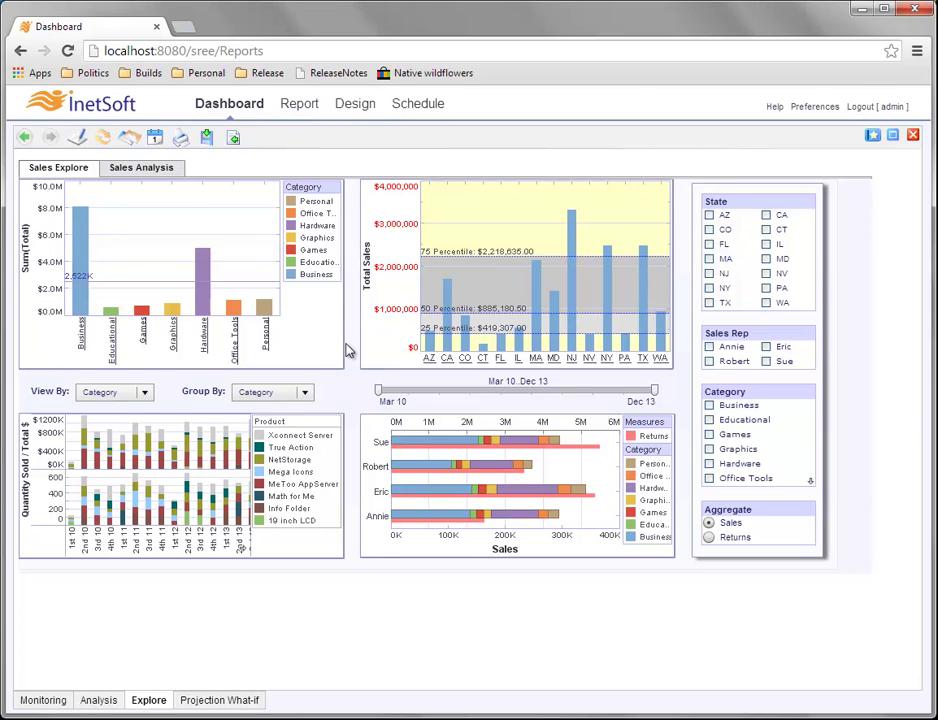
Open Month Comparison Dashboard from the Report repository and display its Change by Quarter chart.
left_click(299, 104)
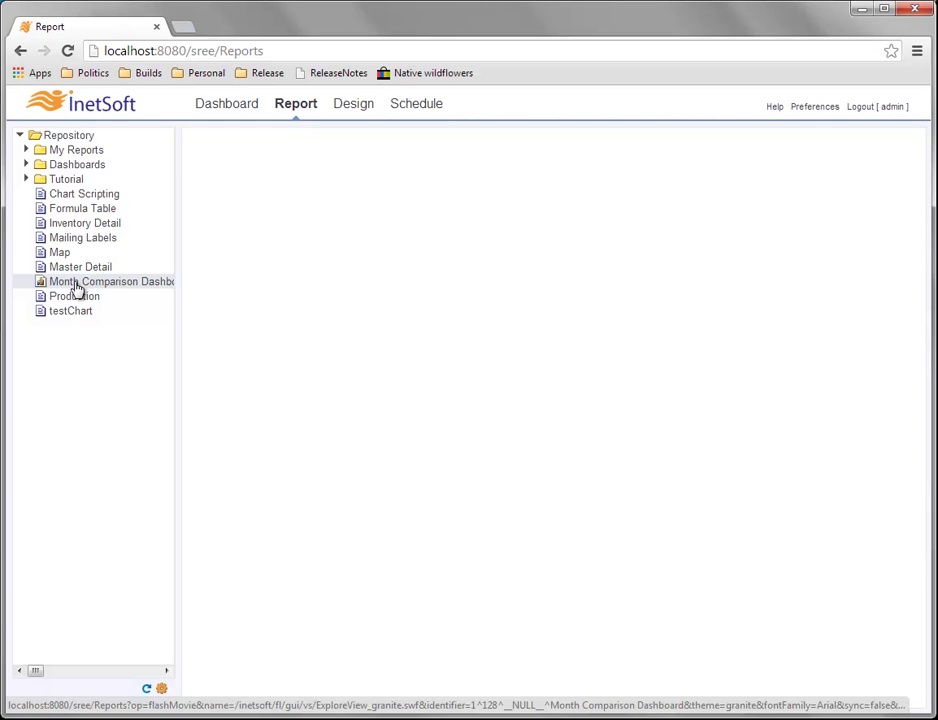
left_click(71, 286)
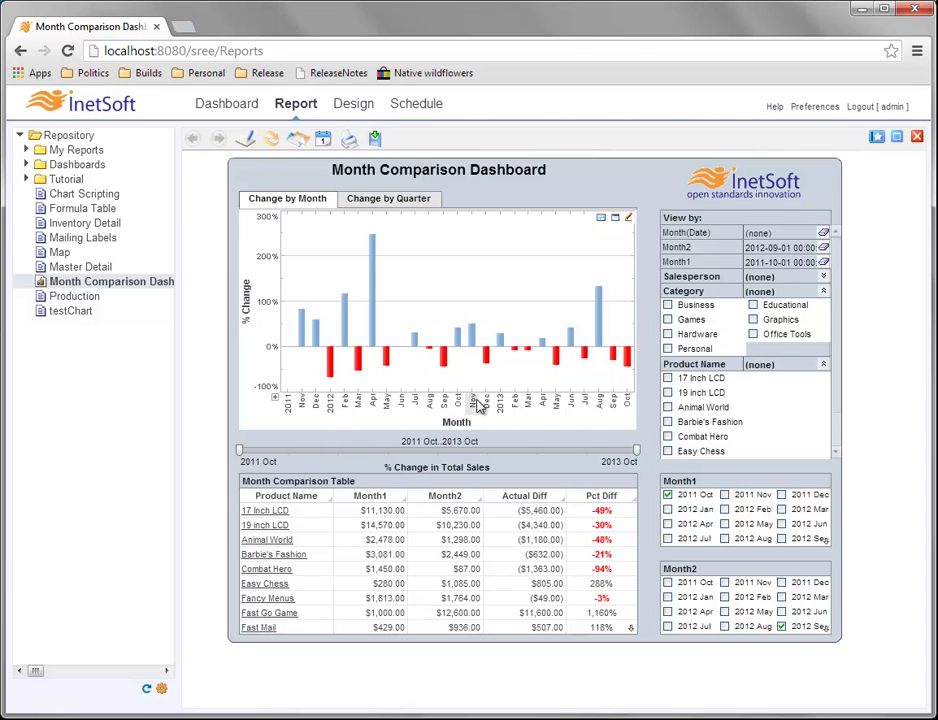
left_click(383, 199)
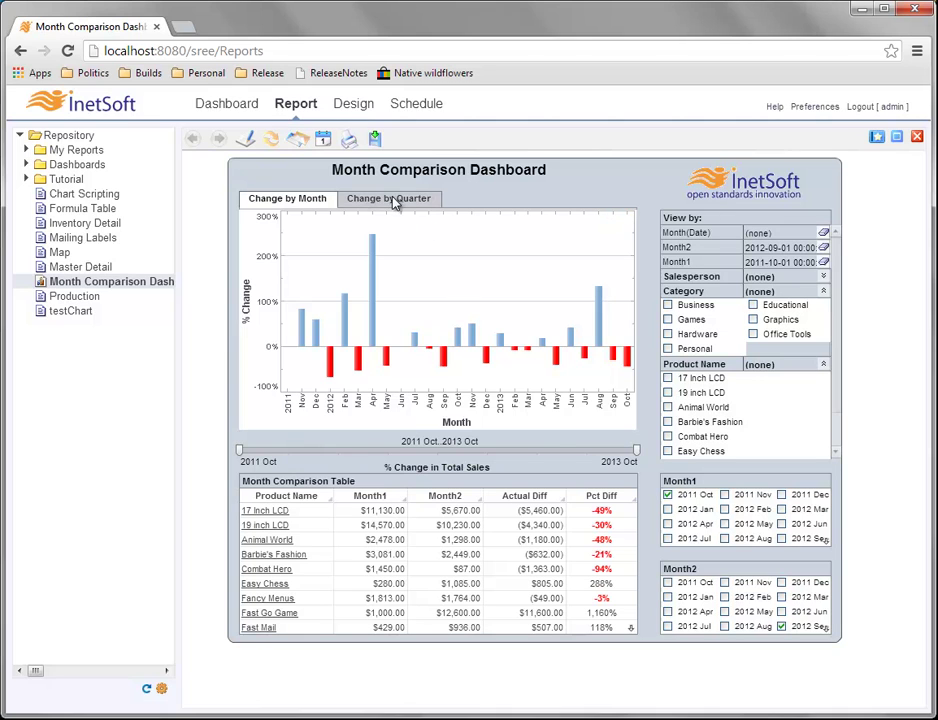
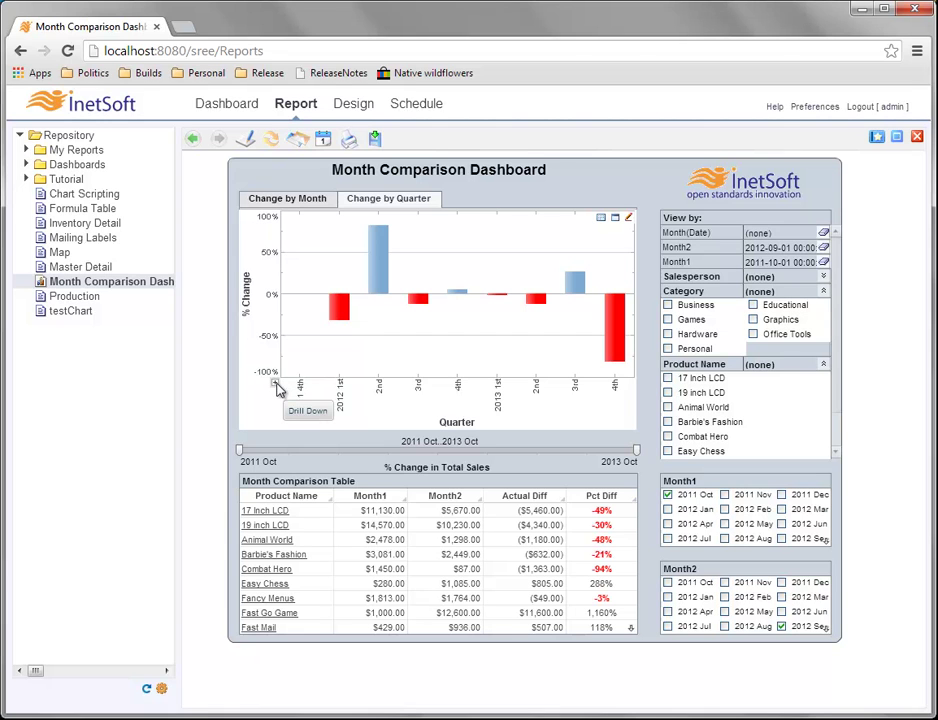
Drill the Change by Quarter chart down to months and back up twice, then show Change by Month.
left_click(277, 387)
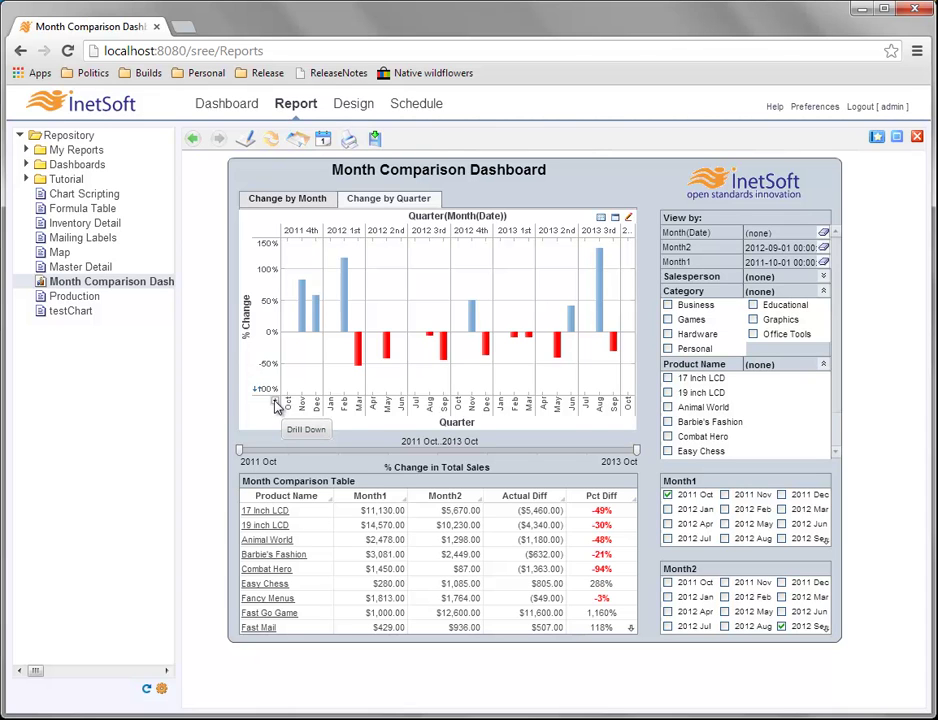
left_click(273, 401)
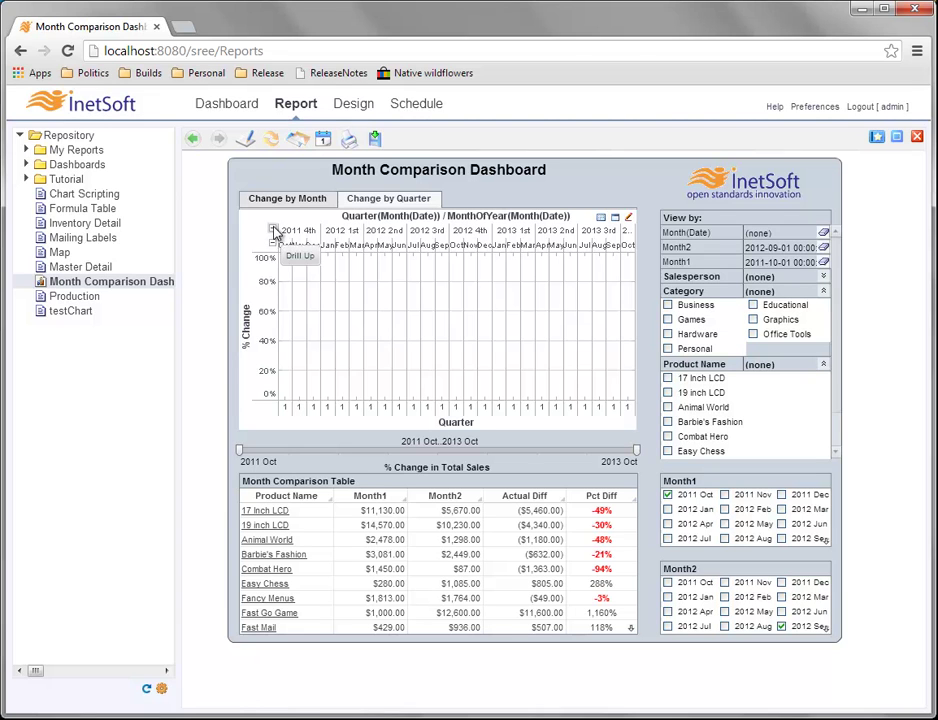
left_click(276, 232)
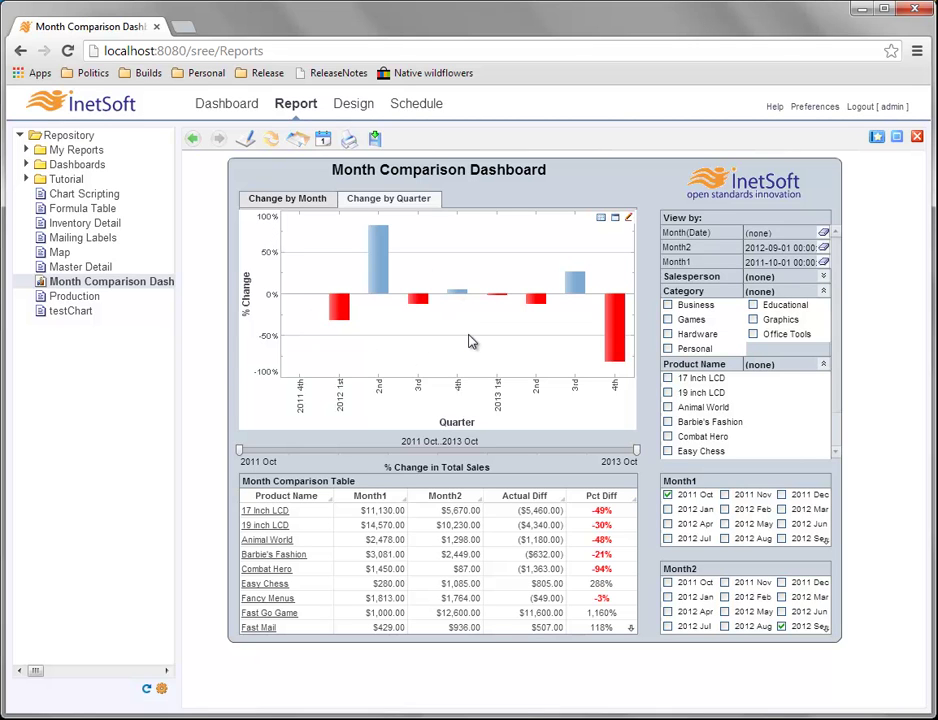
left_click(275, 387)
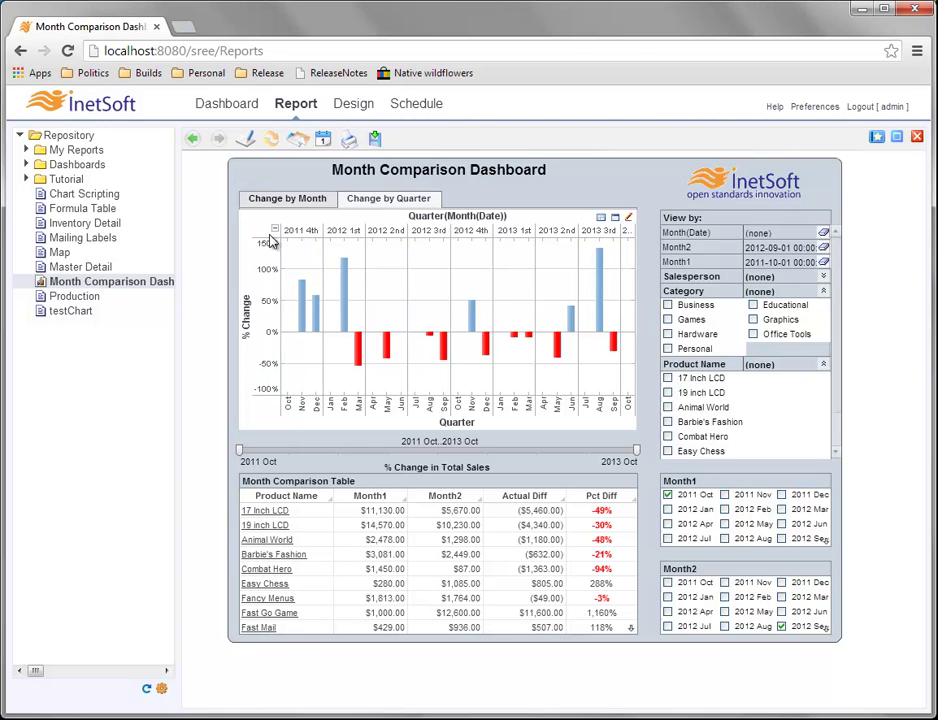
left_click(277, 237)
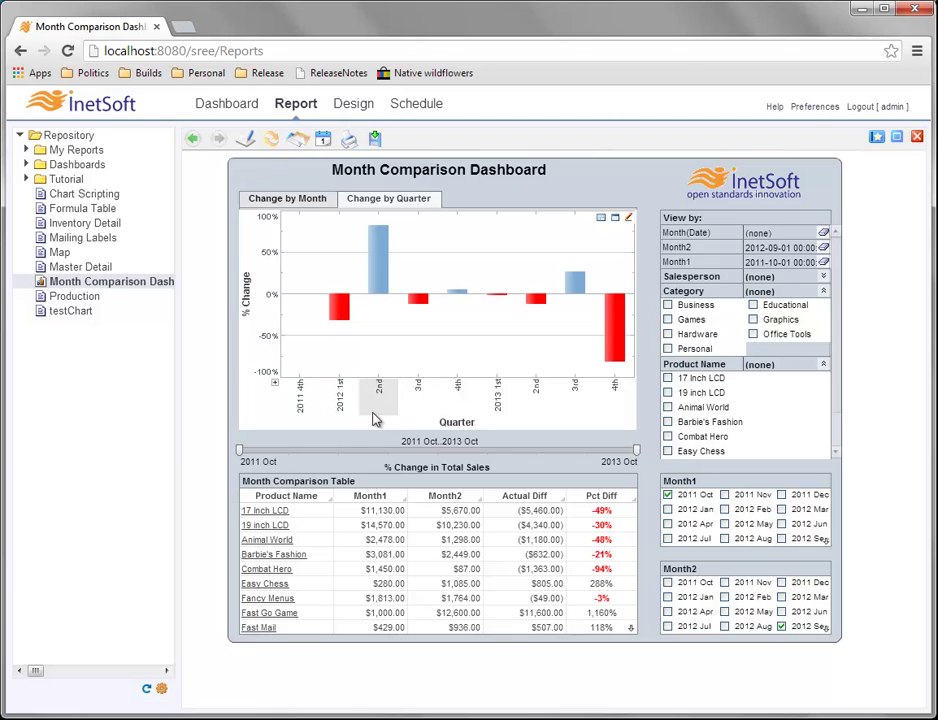
left_click(378, 362)
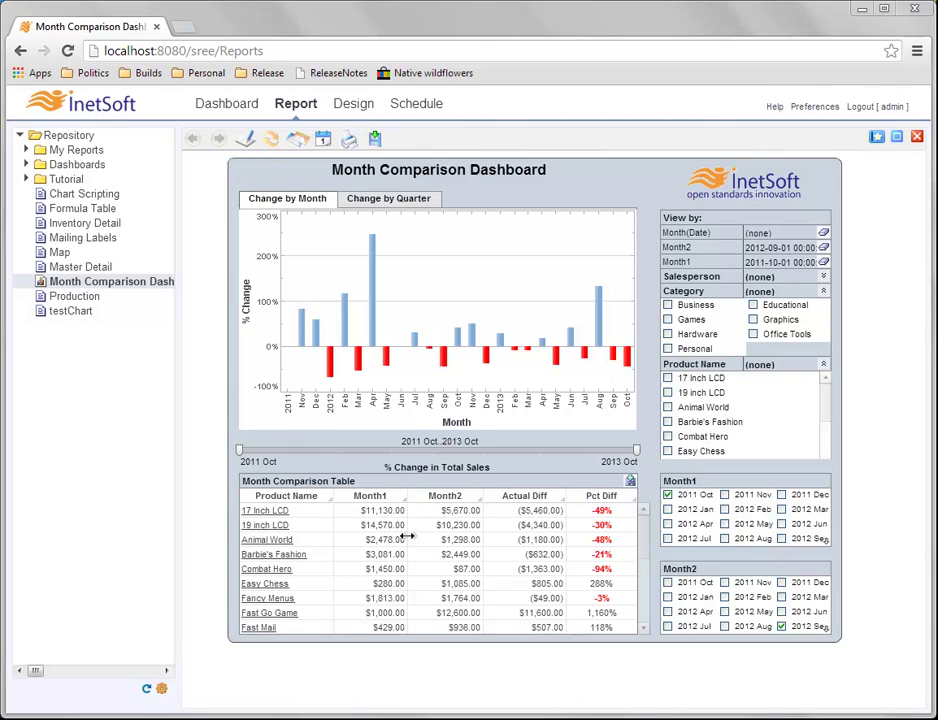
Export the Month Comparison Table as an .xls file and open the downloaded spreadsheet.
left_click(631, 482)
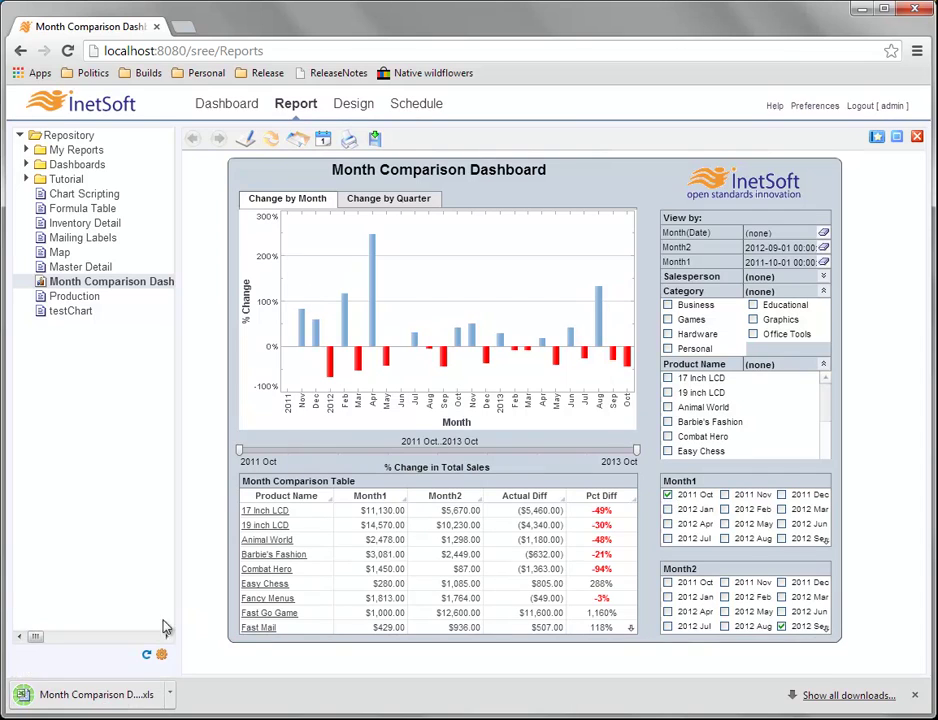
left_click(95, 690)
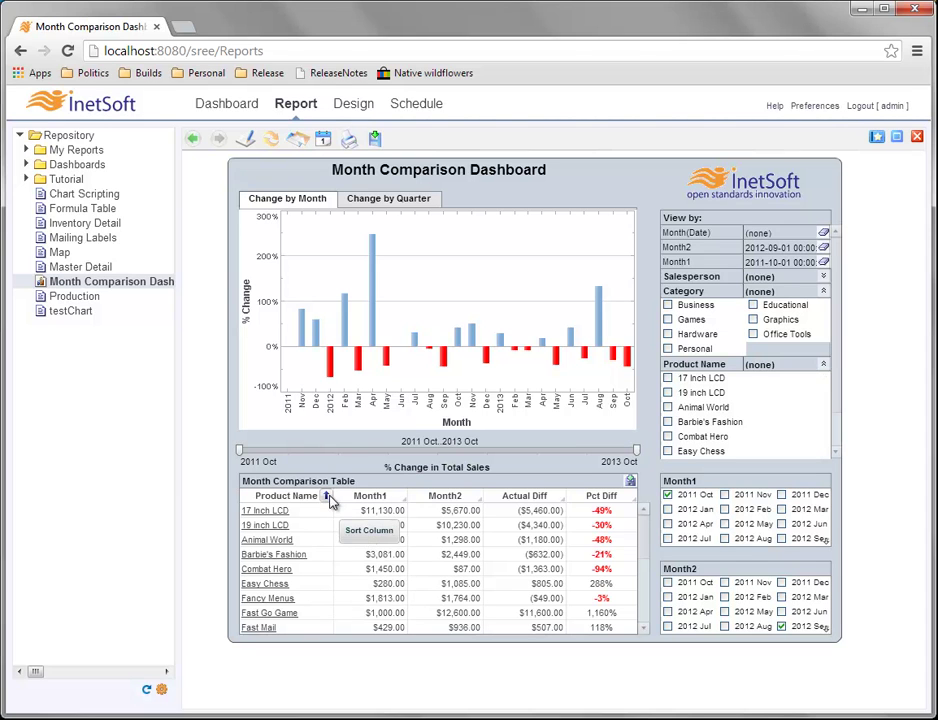
Try Product Name and Month1 sorts, finishing with Product Name descending so Xconnect Server leads.
left_click(327, 497)
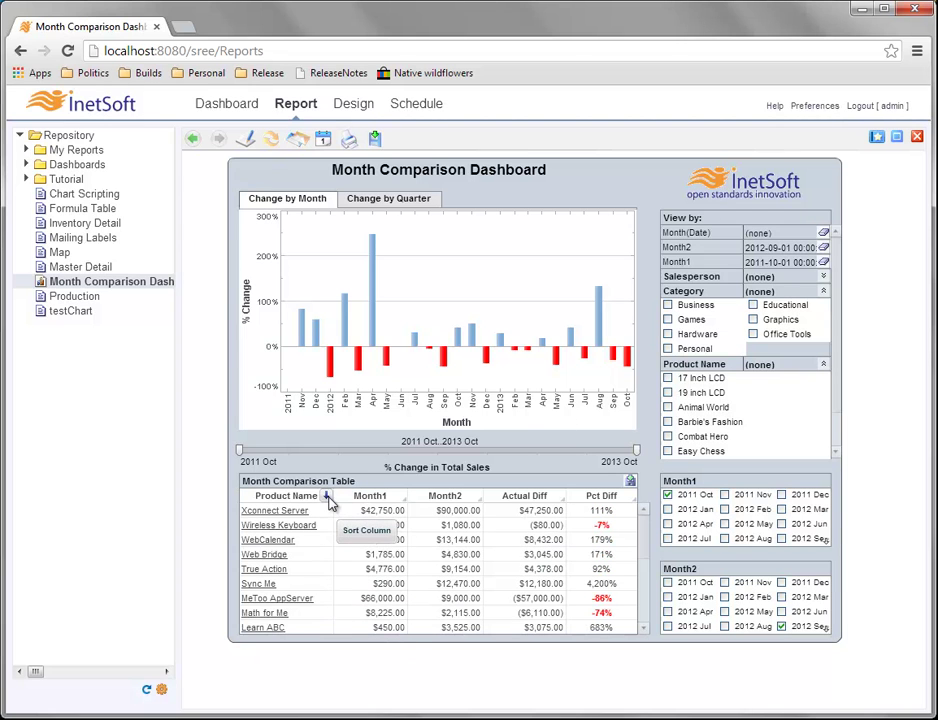
left_click(327, 497)
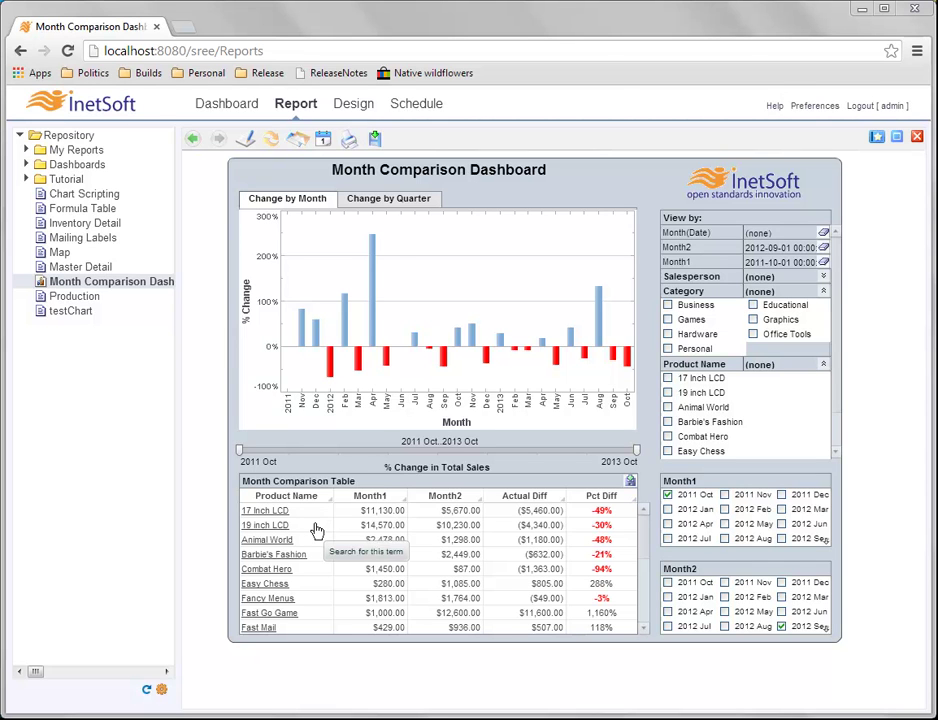
mouse_move(327, 498)
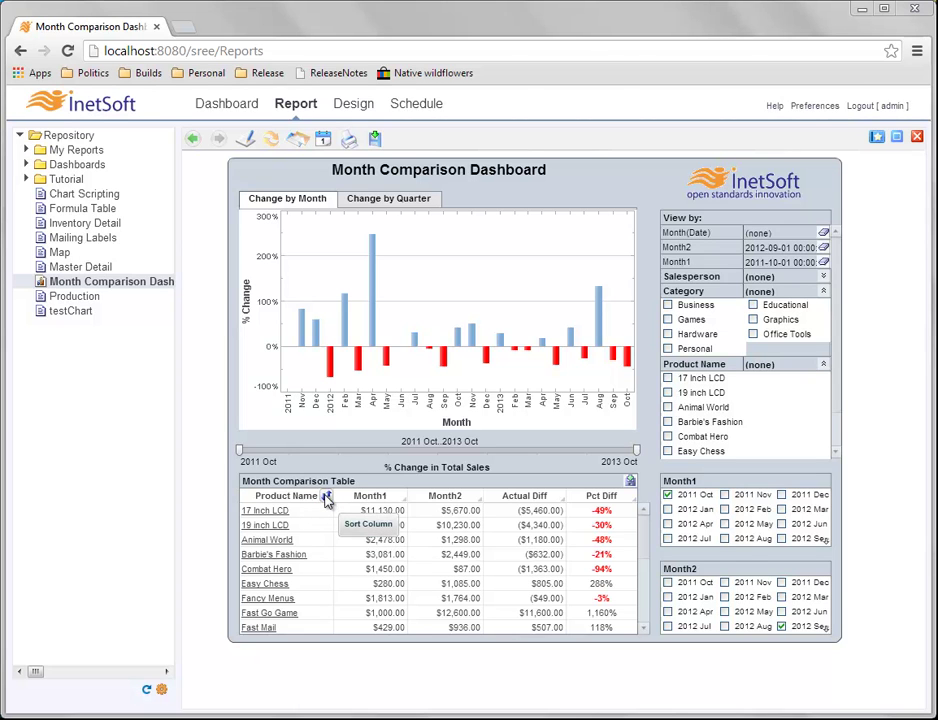
left_click(327, 498)
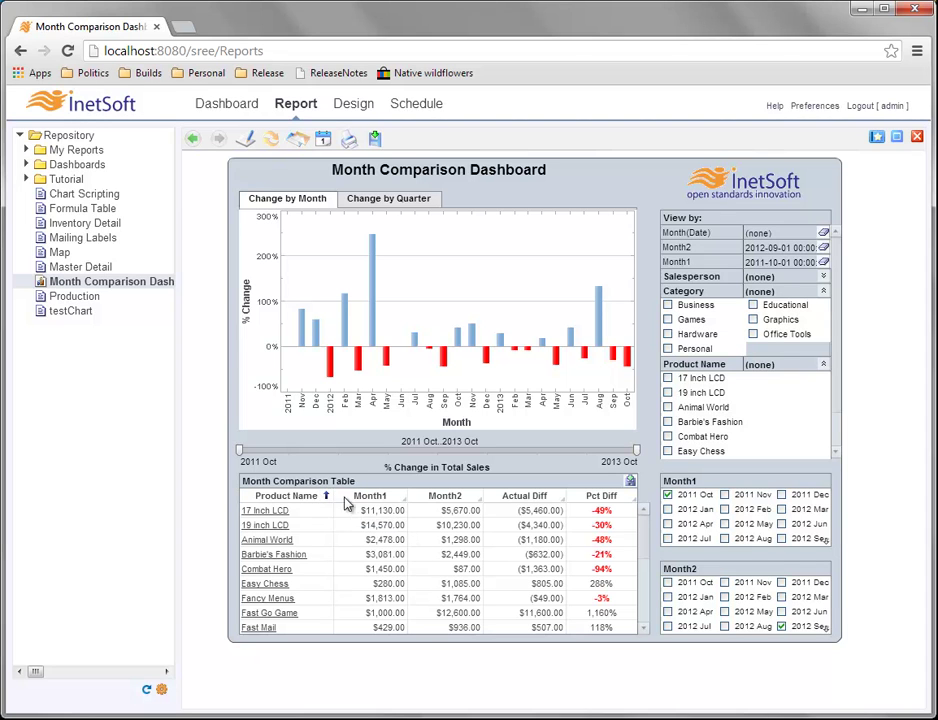
left_click(400, 498)
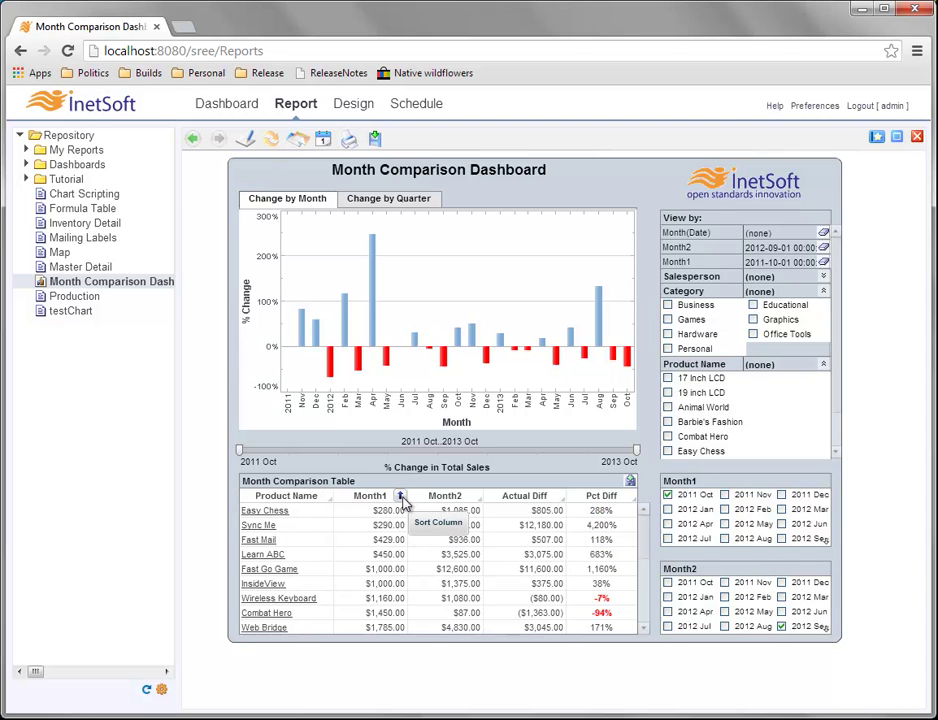
left_click(400, 498)
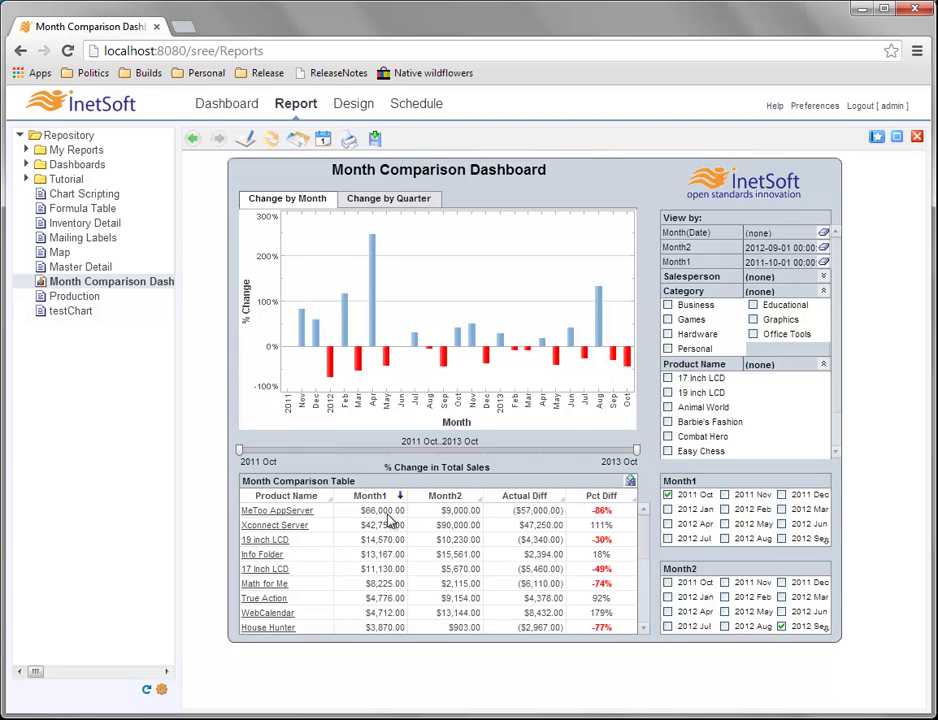
left_click(325, 496)
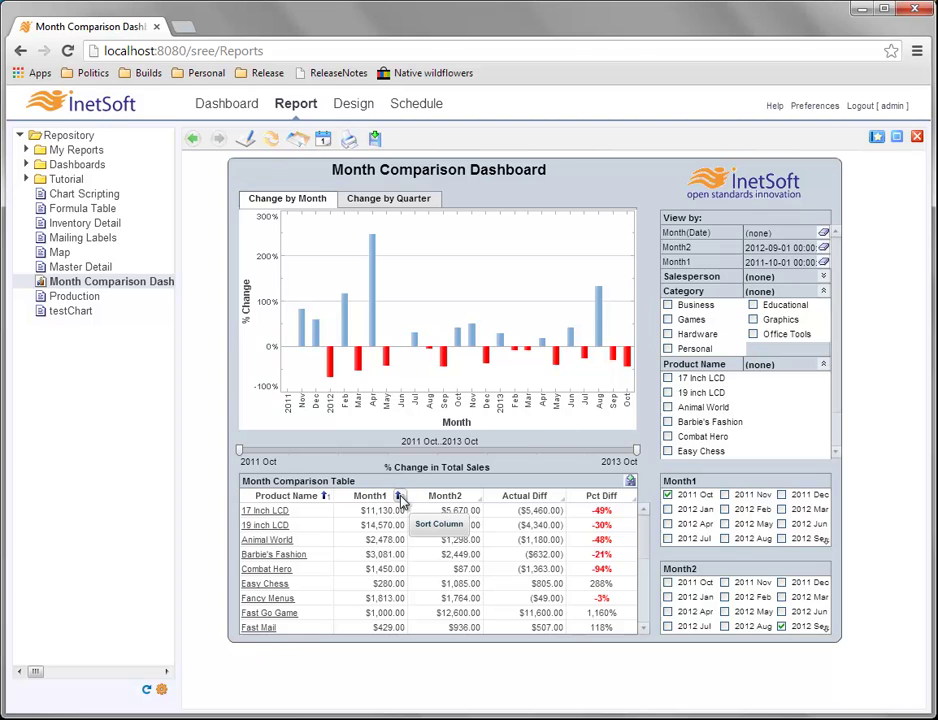
left_click(399, 497)
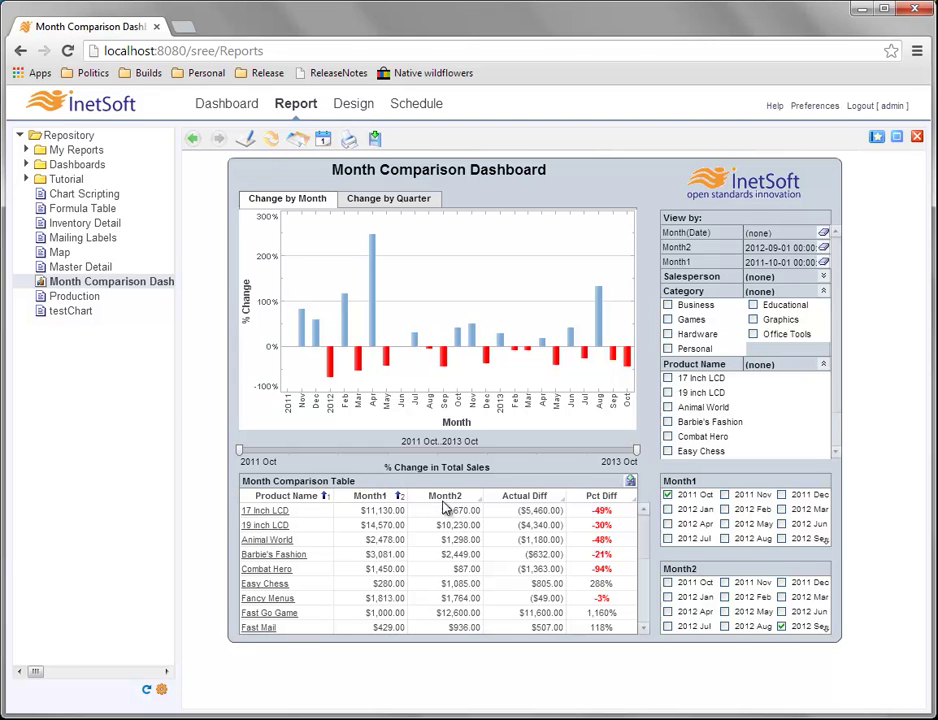
left_click(325, 498)
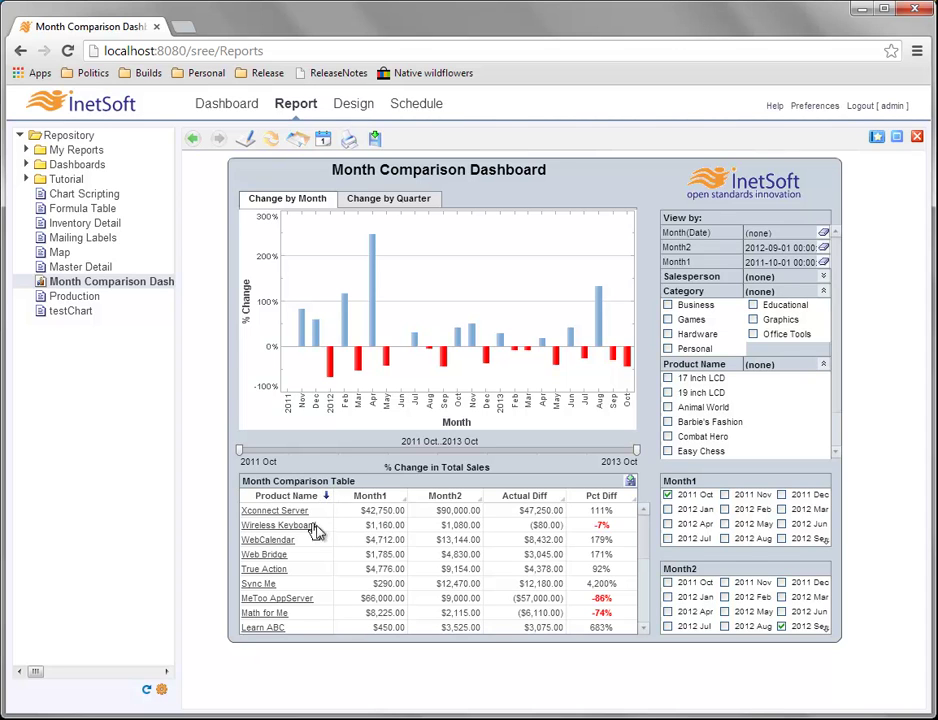
Re-sort Product Name ascending, run the 19 inch LCD Google search, then close it.
left_click(325, 497)
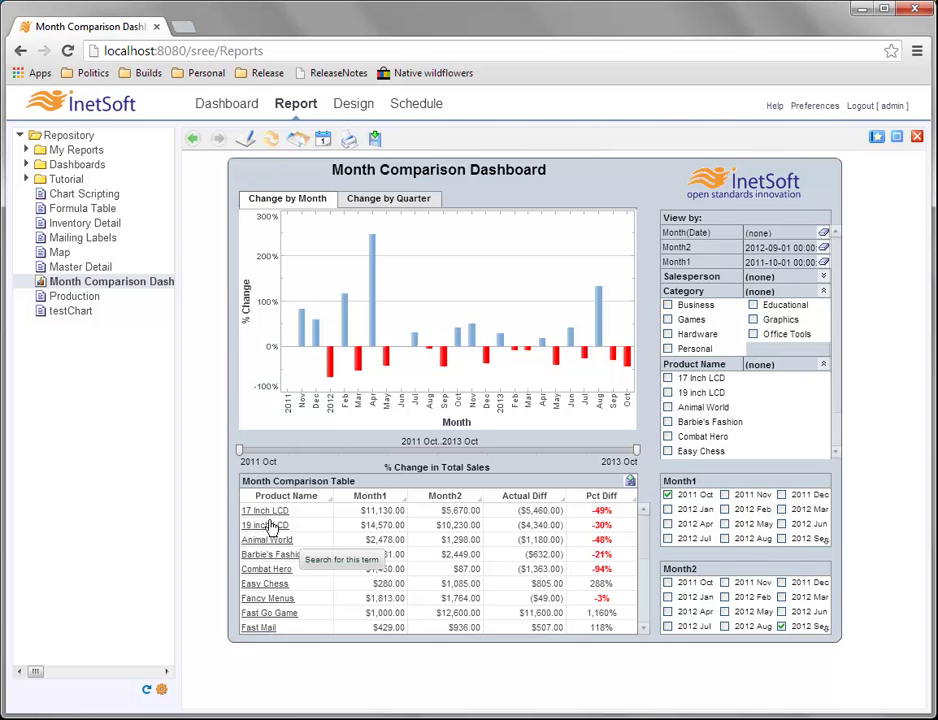
left_click(262, 527)
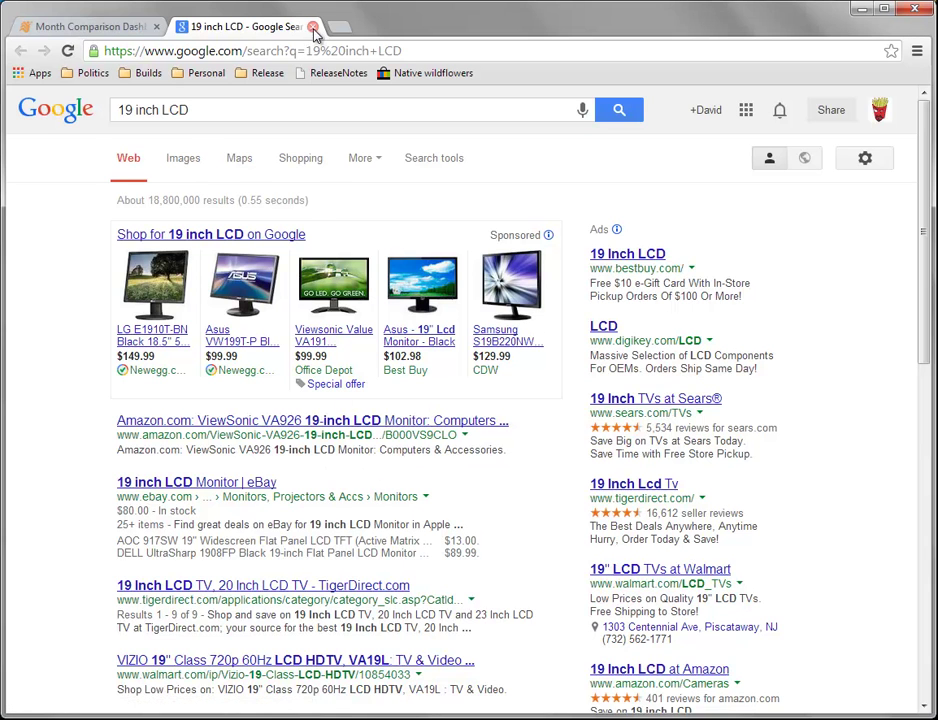
left_click(313, 27)
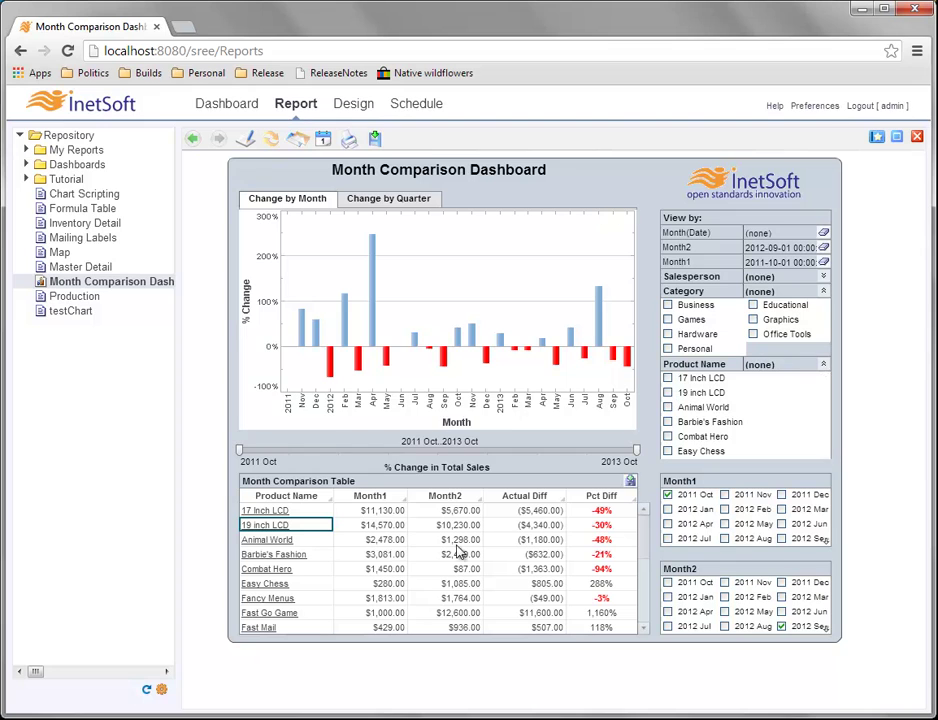
left_click(668, 379)
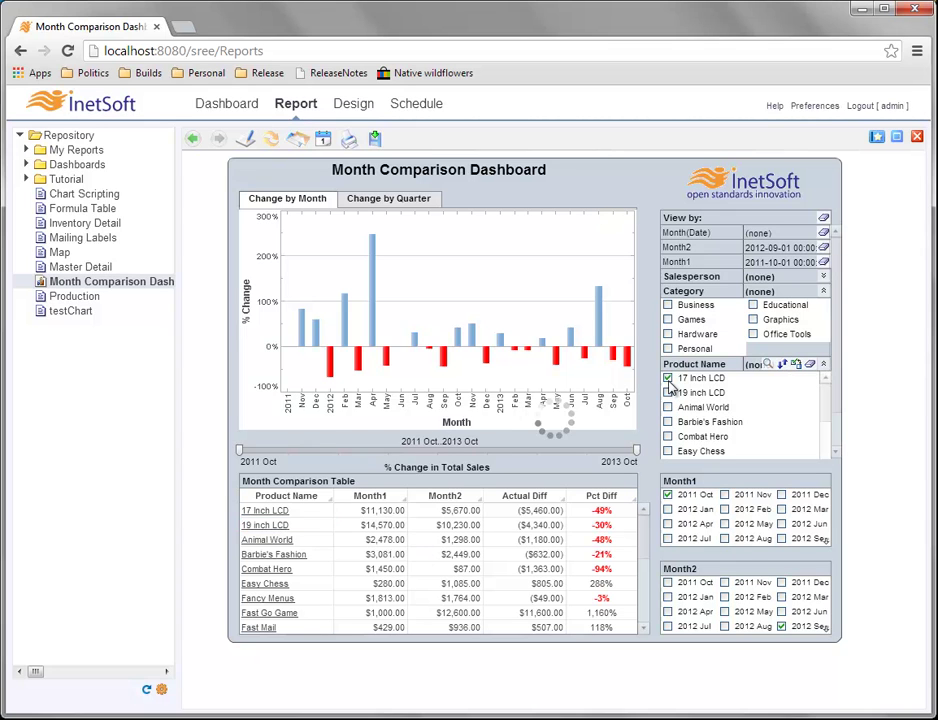
left_click(668, 392)
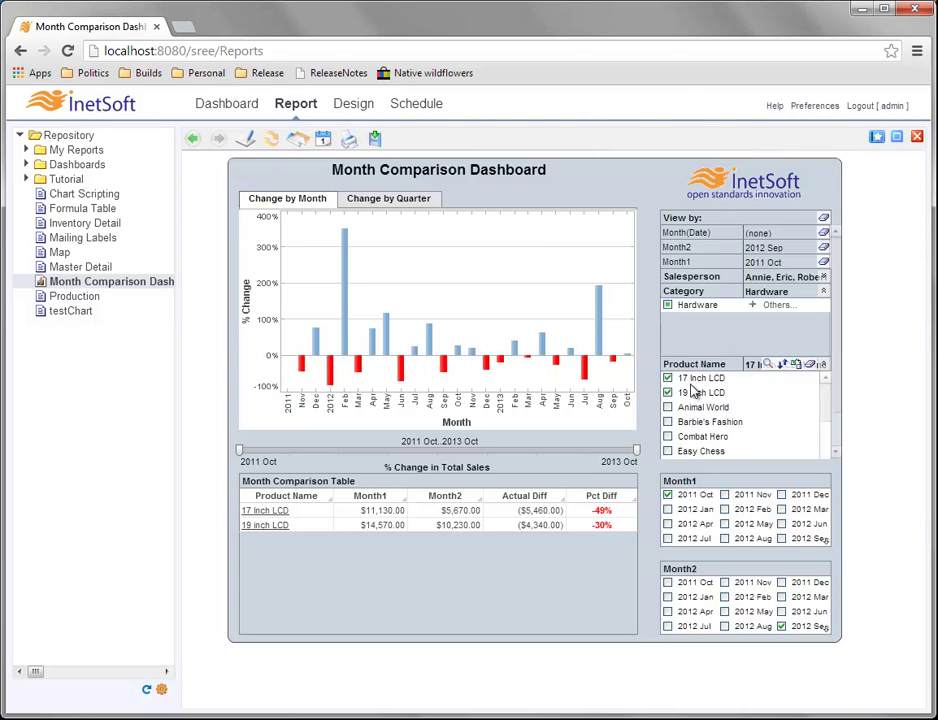
left_click(811, 366)
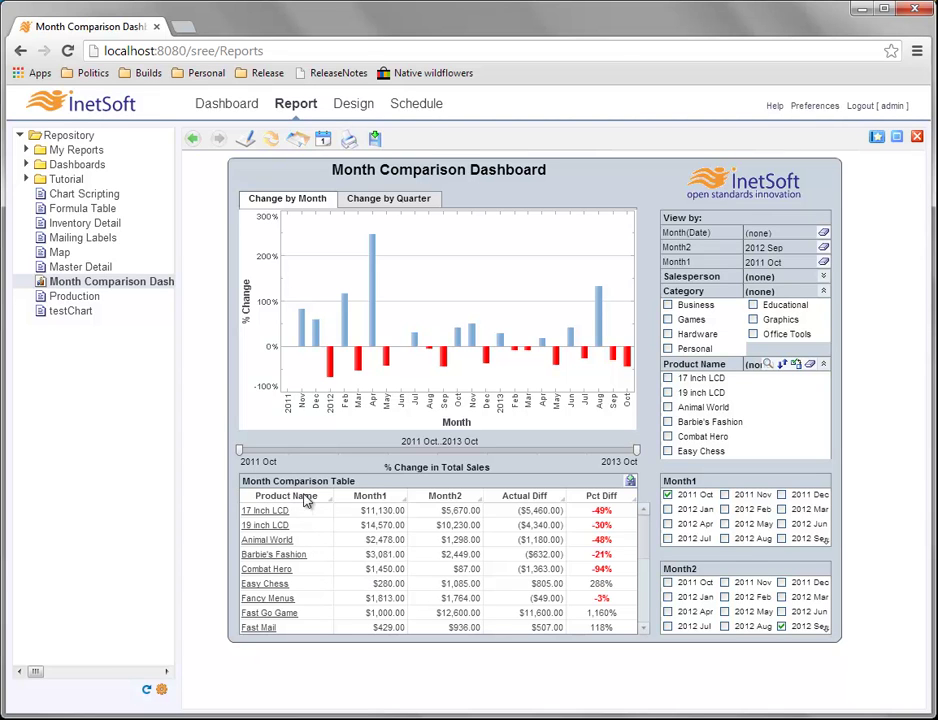
Show the context menu for the Animal World cell in the Month Comparison Table.
right_click(319, 542)
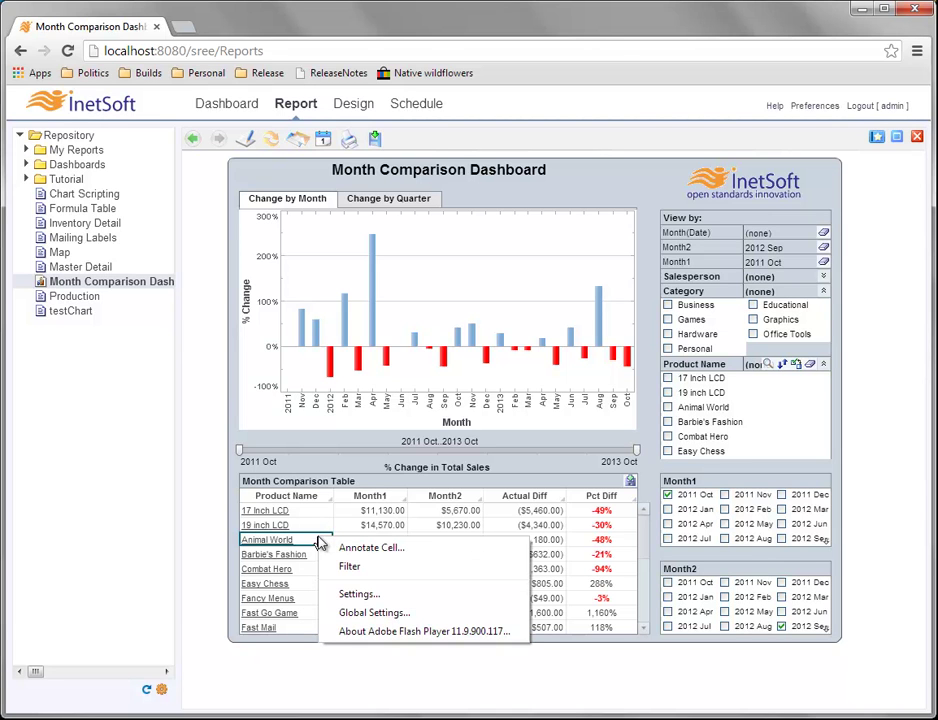
Filter Product Name to Fast Go Game, Animal World, 17 Inch LCD and Barbie's Fashion.
left_click(399, 571)
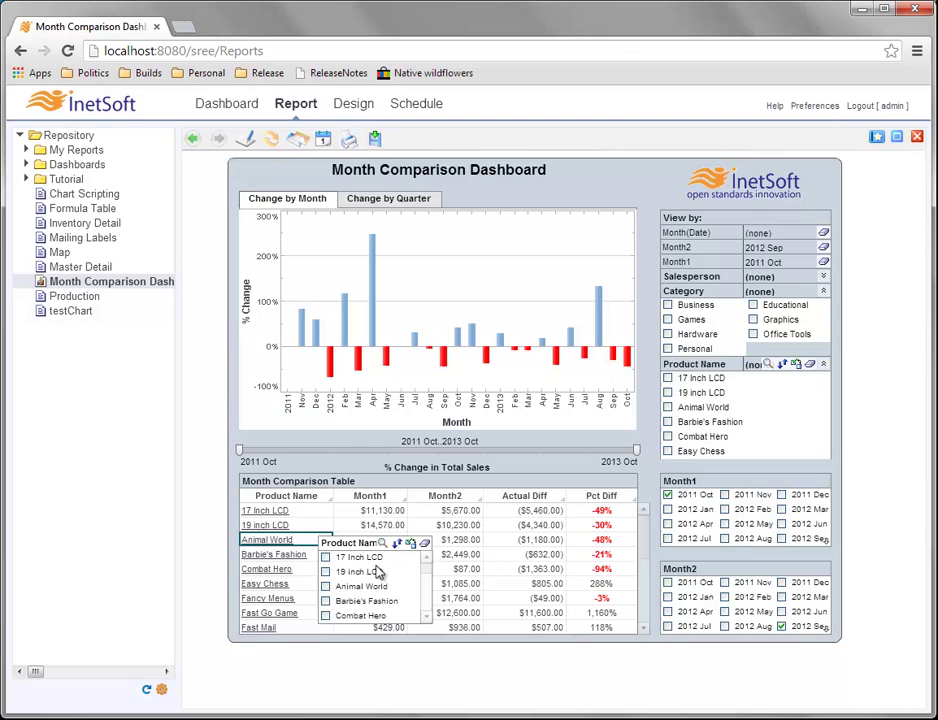
scroll(425, 565, "down", 3)
left_click(325, 573)
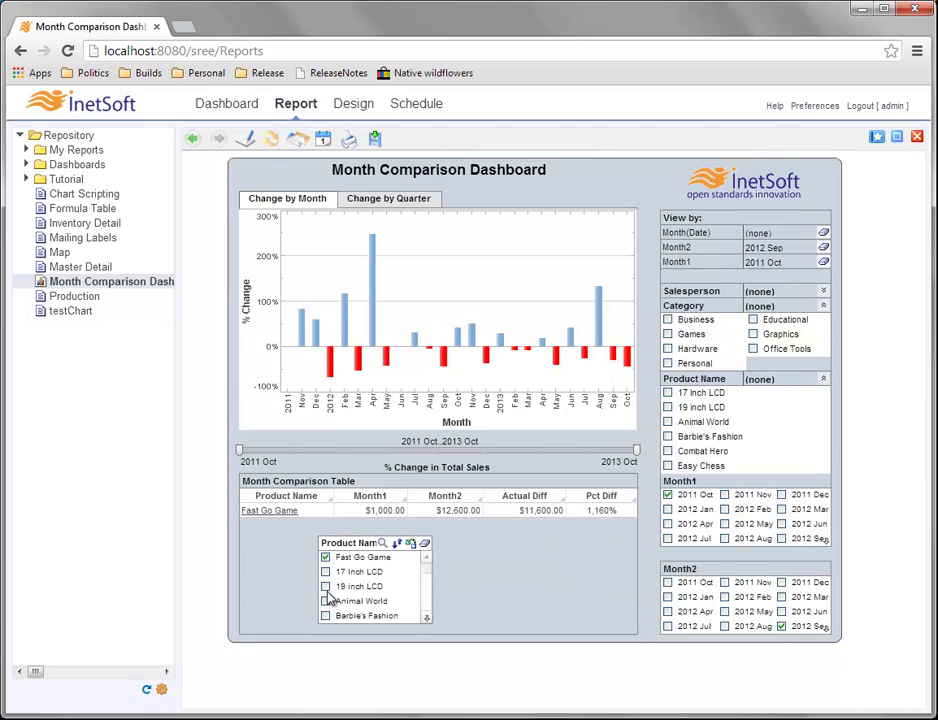
left_click(325, 601)
left_click(325, 586)
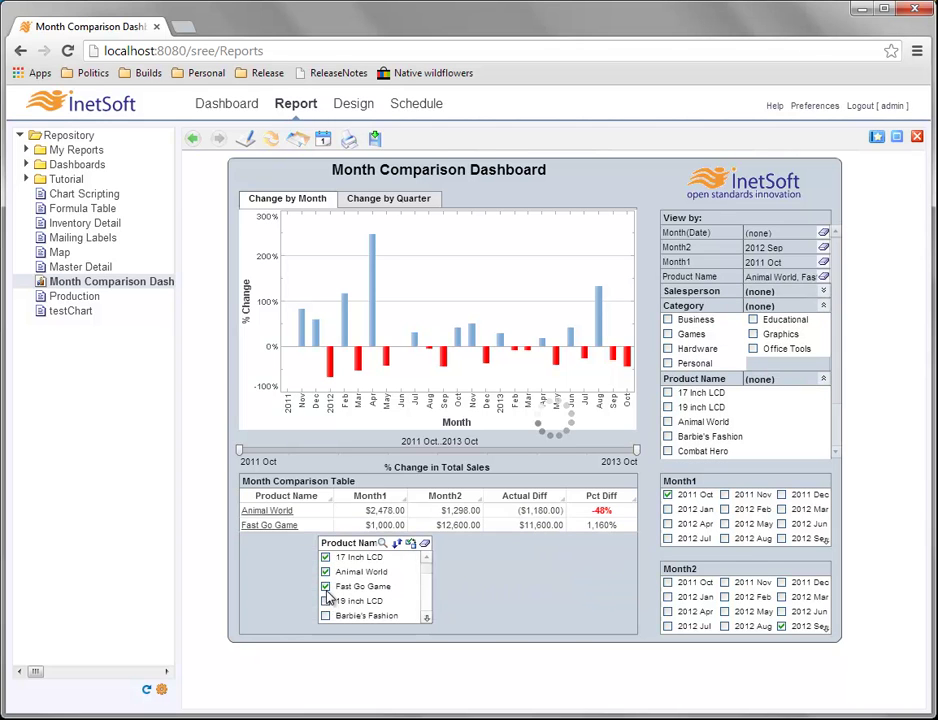
left_click(325, 615)
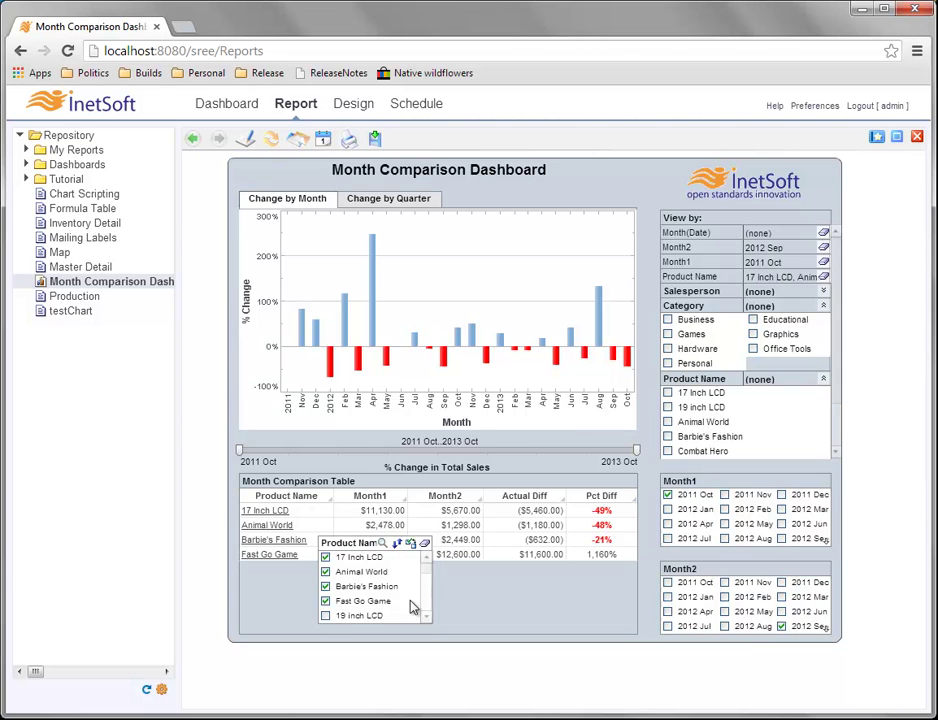
left_click(465, 612)
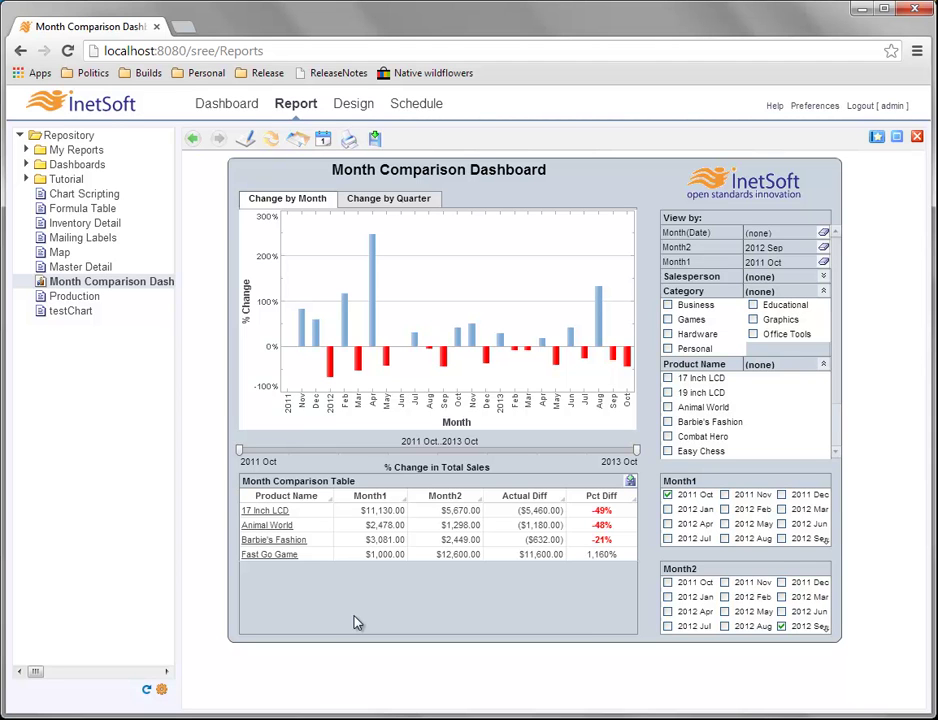
Open the Google search for Animal World from its product link, then close it.
left_click(318, 527)
right_click(314, 529)
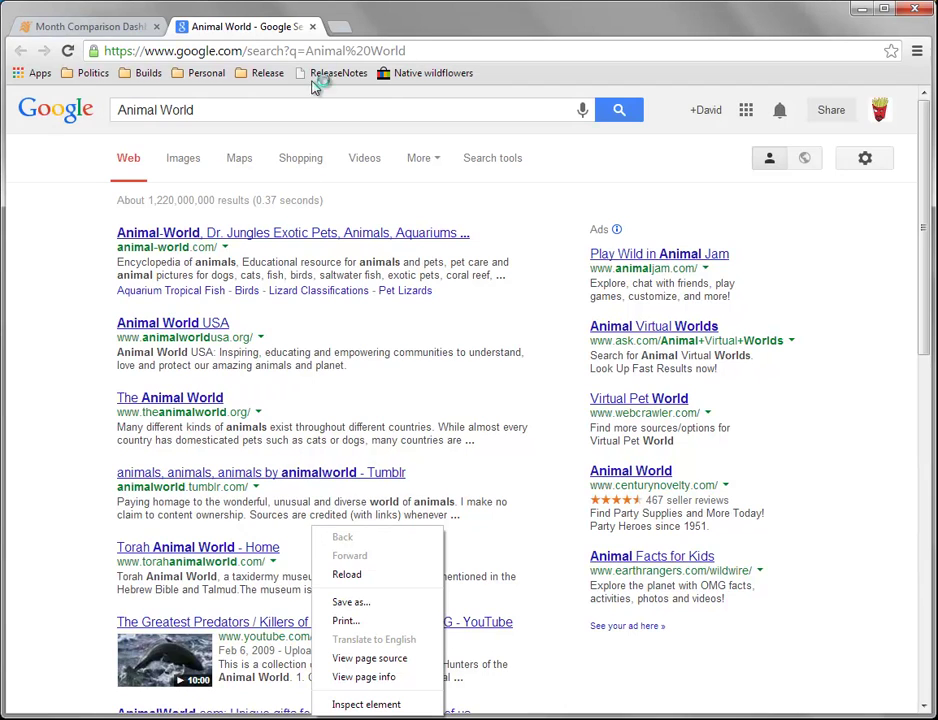
left_click(312, 27)
left_click(312, 27)
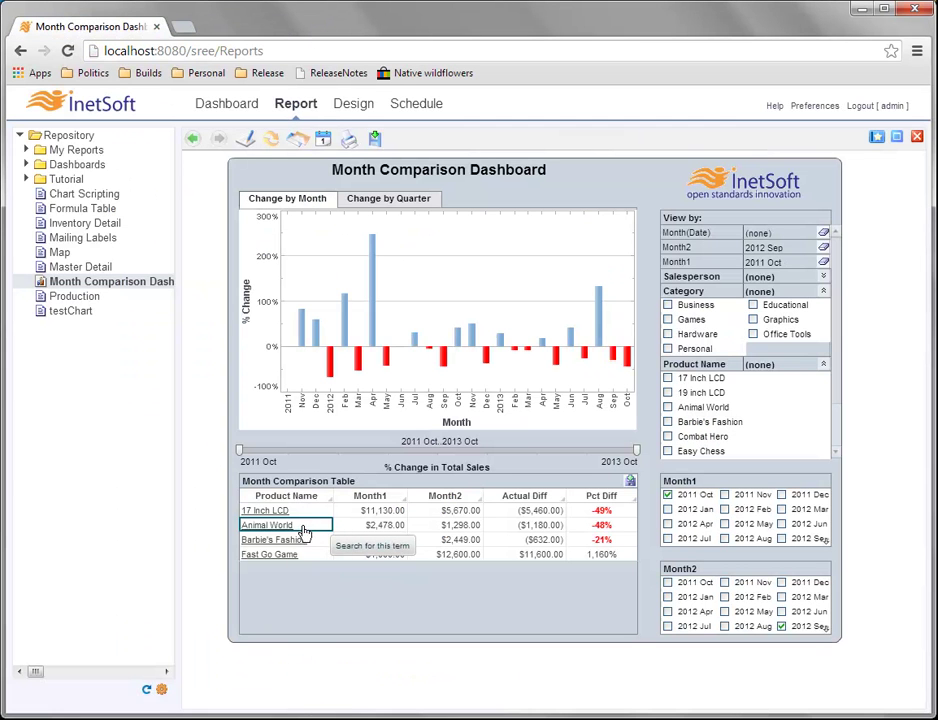
Clear the Product Name filter from the Animal World cell's Filter option.
right_click(304, 533)
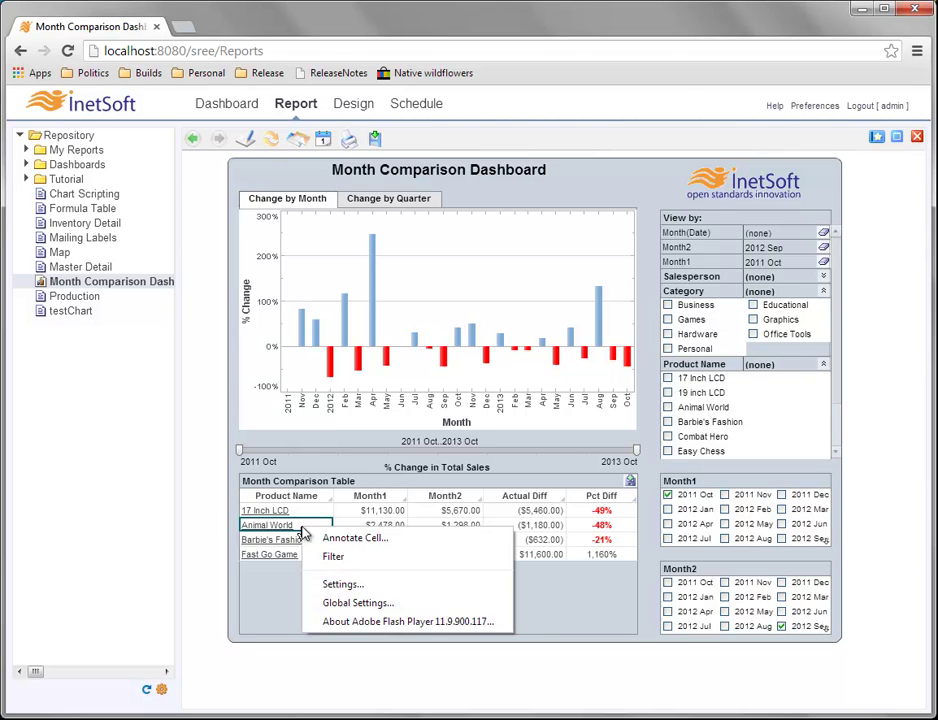
left_click(358, 558)
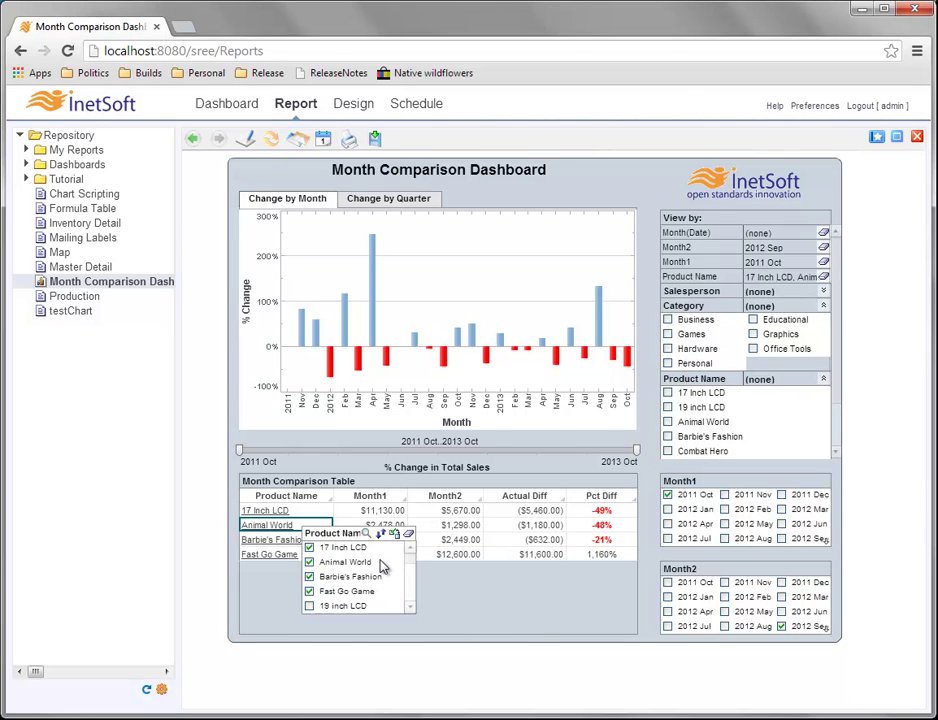
left_click(409, 538)
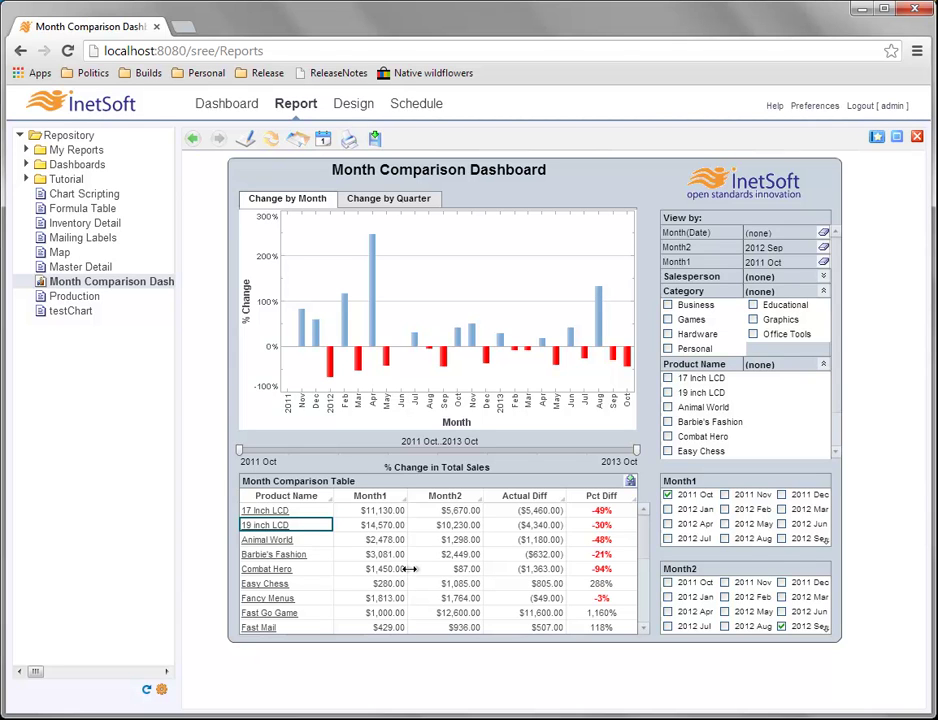
Set an Actual Diff range filter with the lower limit dragged to 0, up to 48000.
right_click(512, 541)
left_click(579, 568)
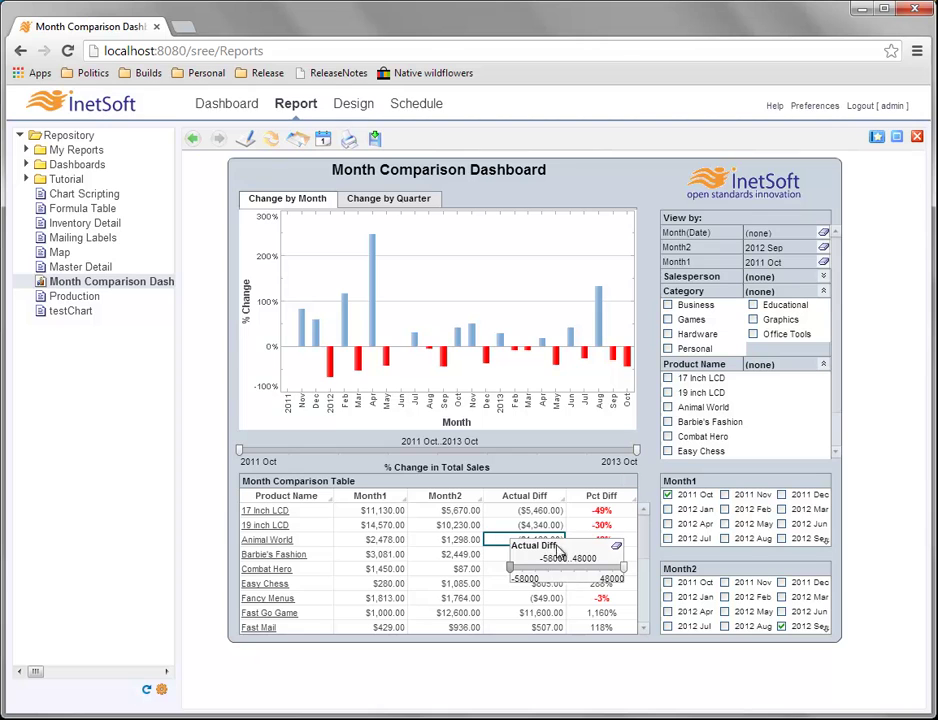
left_click_drag(516, 572, 574, 578)
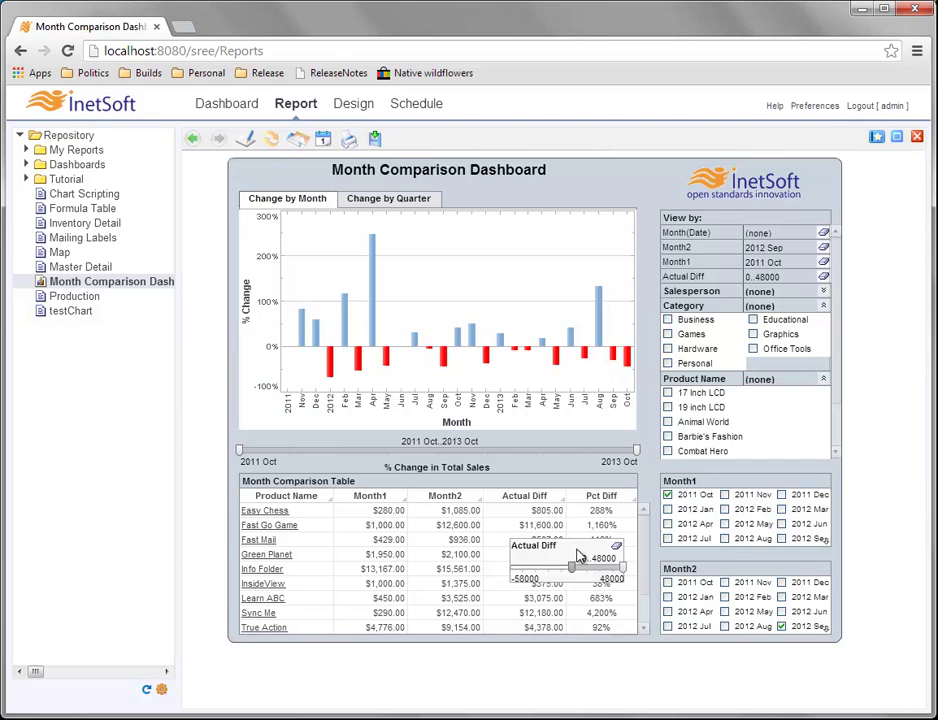
left_click(500, 527)
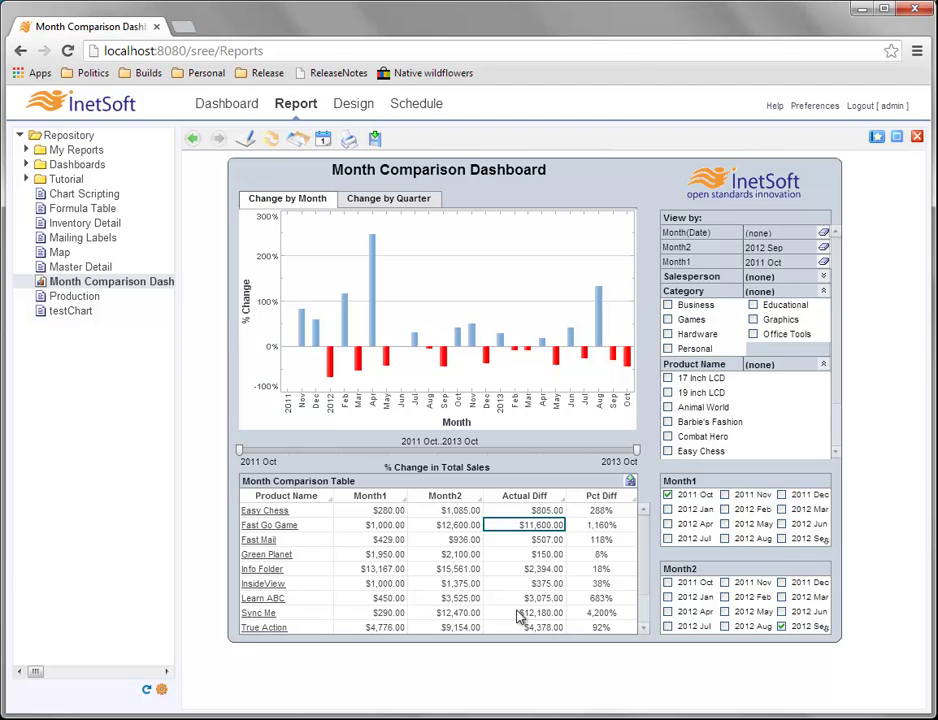
Reopen the Actual Diff range filter and clear its selection.
right_click(513, 535)
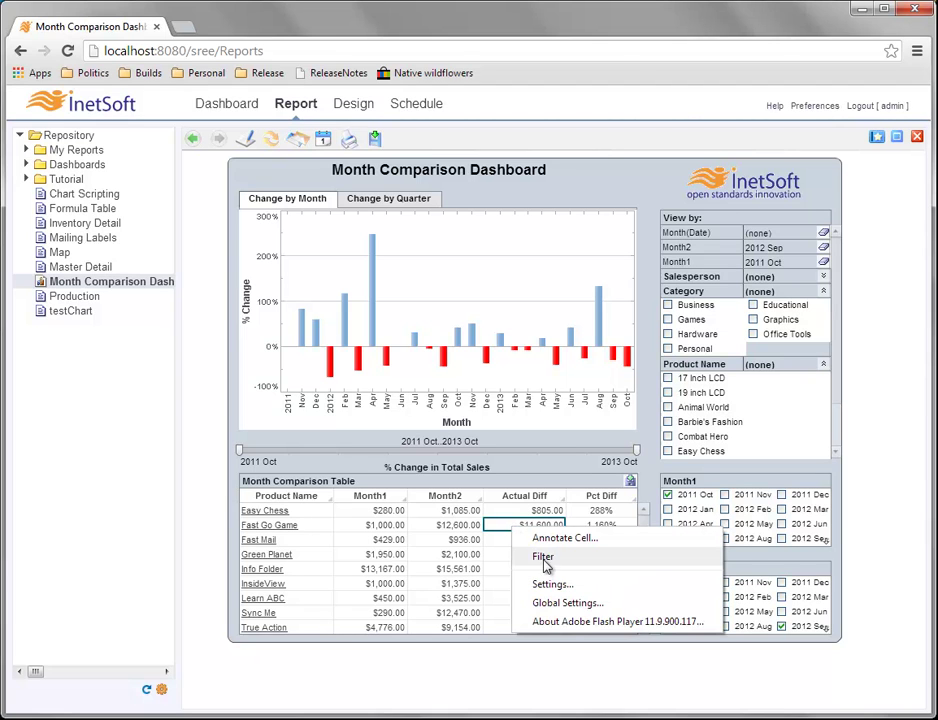
left_click(535, 557)
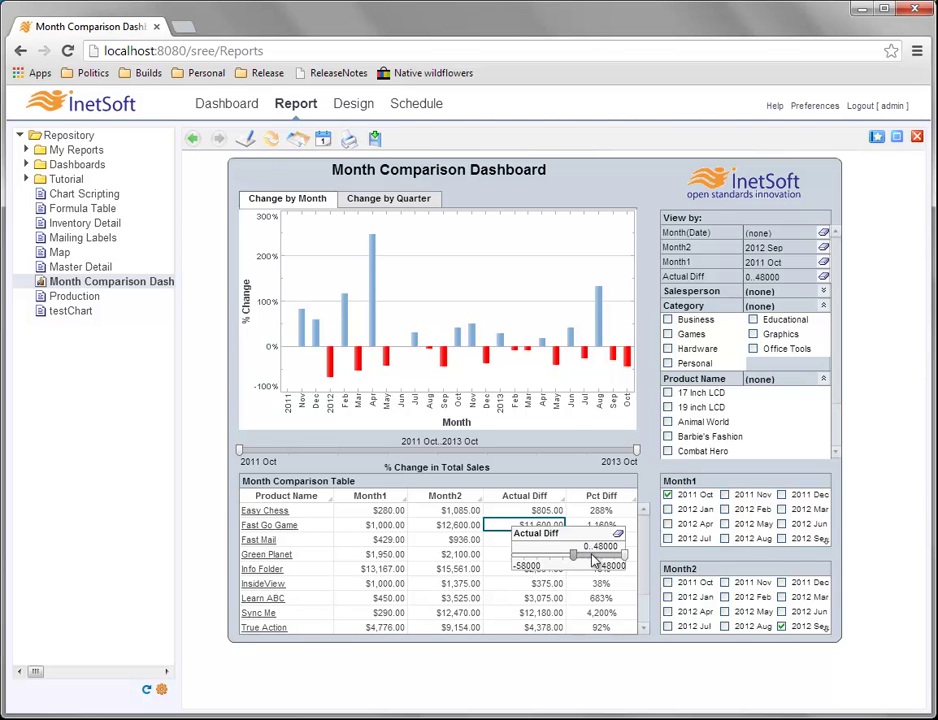
left_click(621, 535)
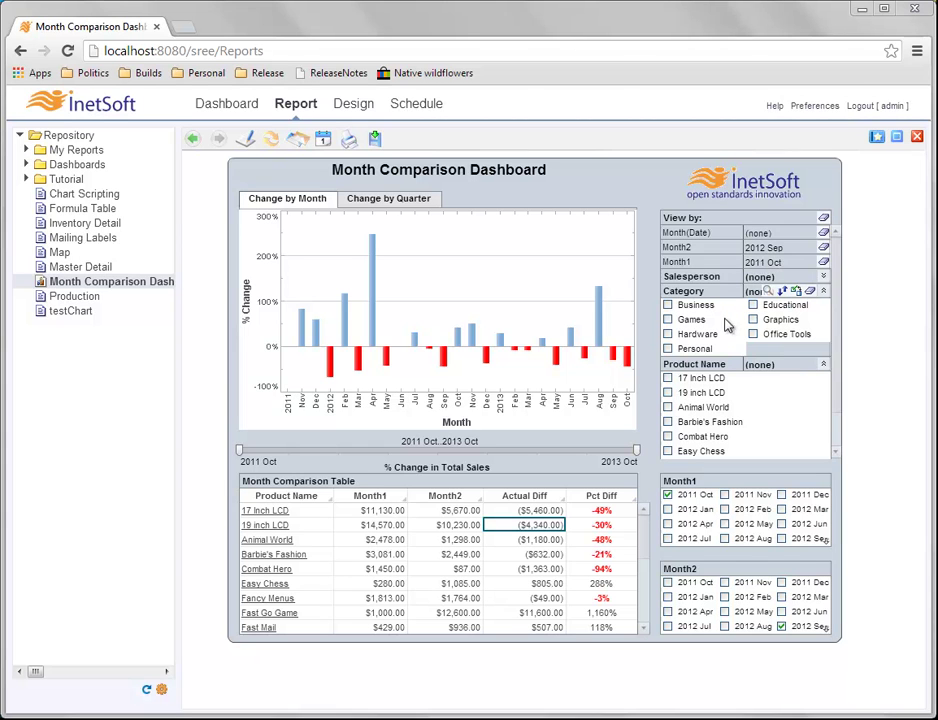
Toggle the Salesperson and Category lists, leaving the Product Name selection list expanded.
left_click(824, 277)
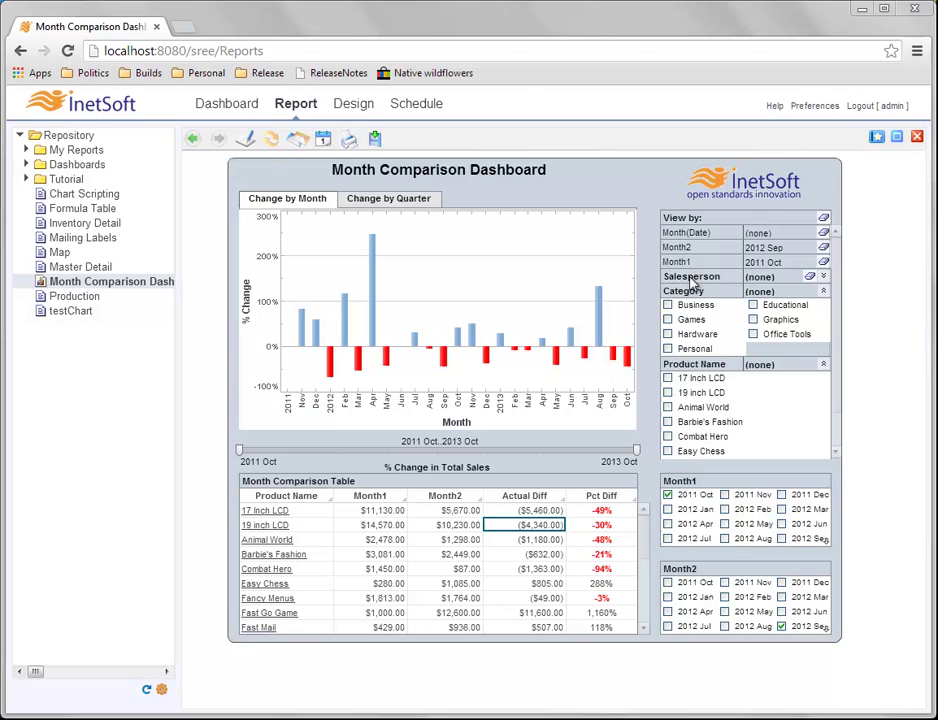
left_click(824, 279)
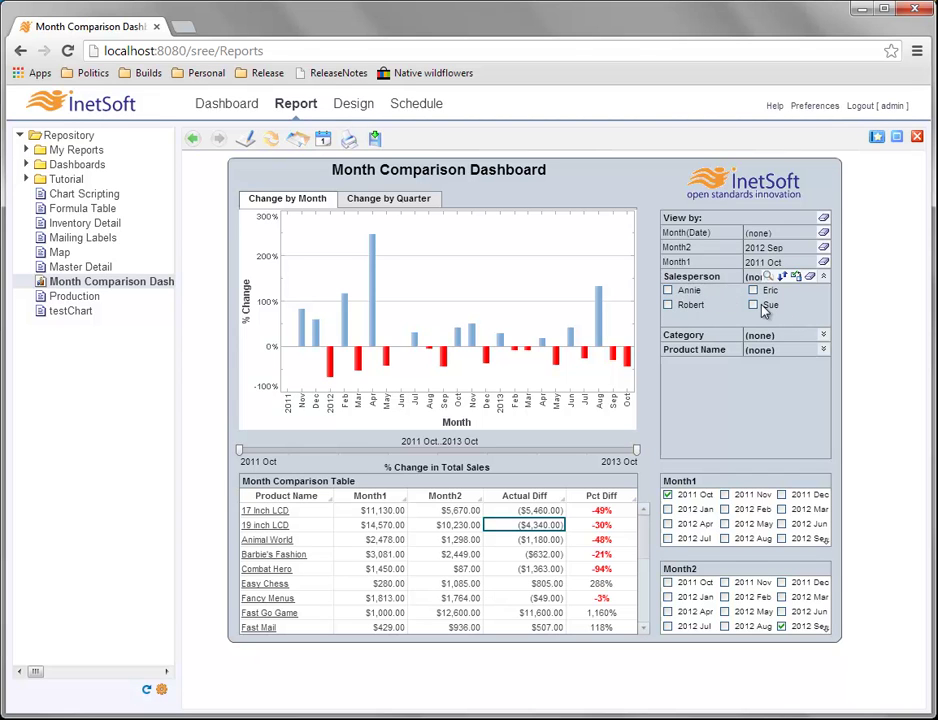
left_click(824, 279)
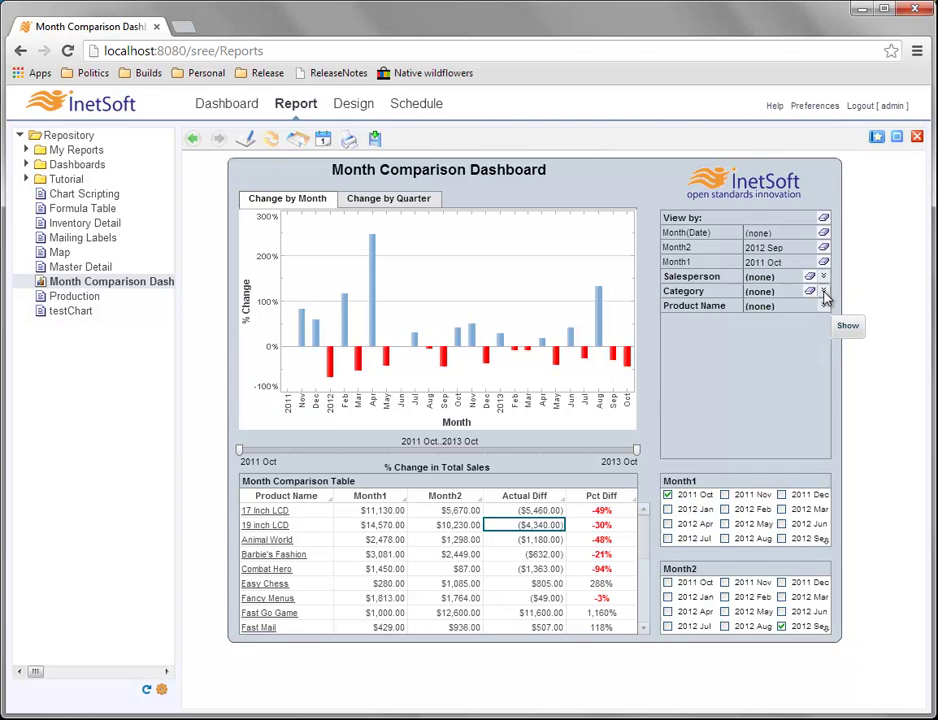
left_click(823, 292)
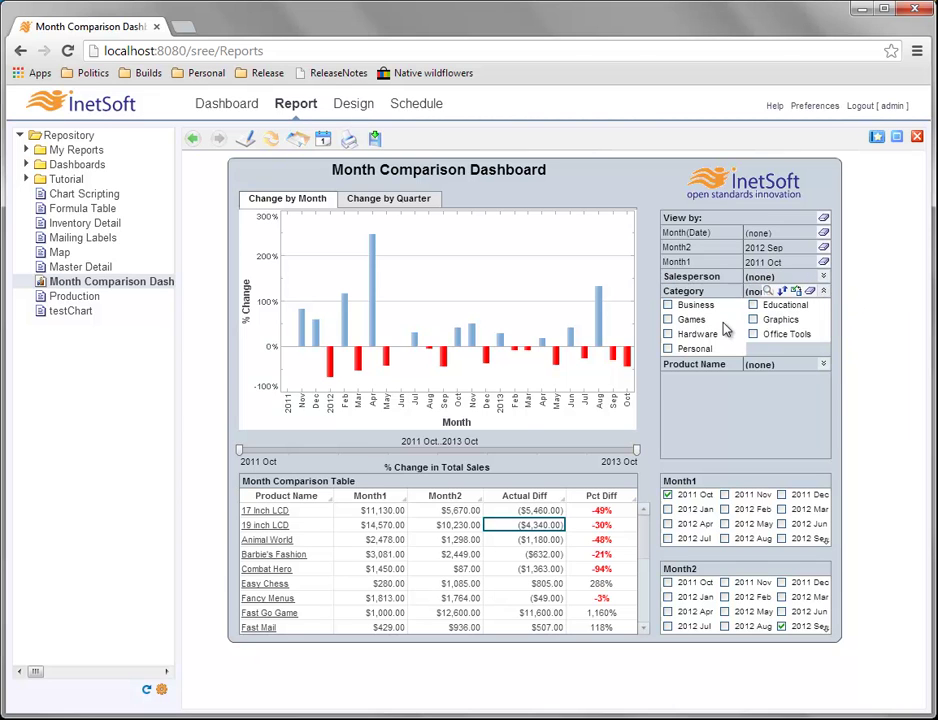
left_click(824, 364)
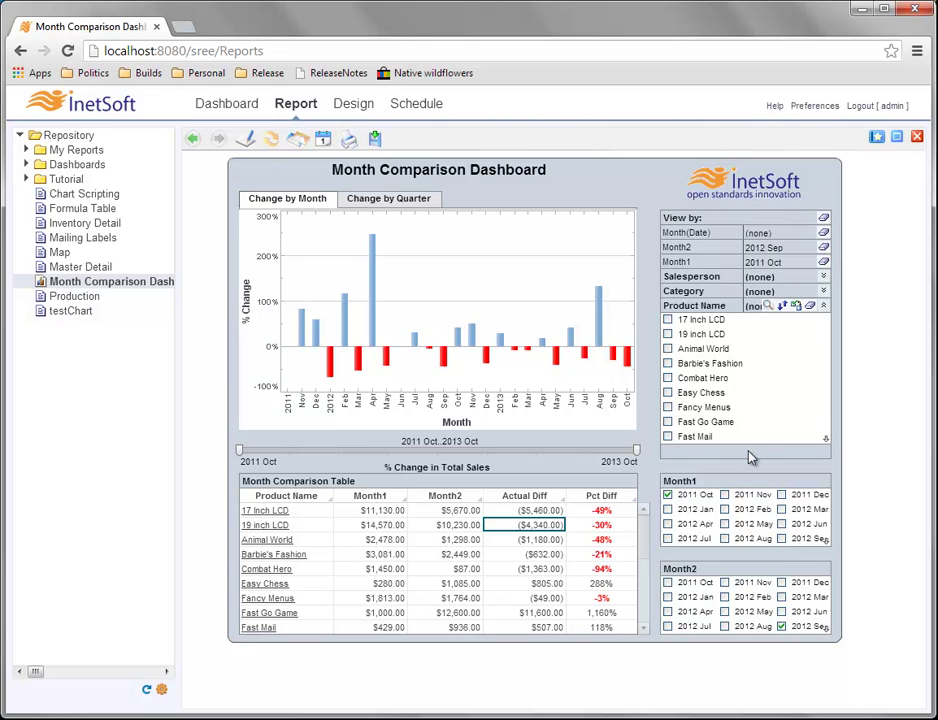
right_click(506, 535)
left_click(540, 558)
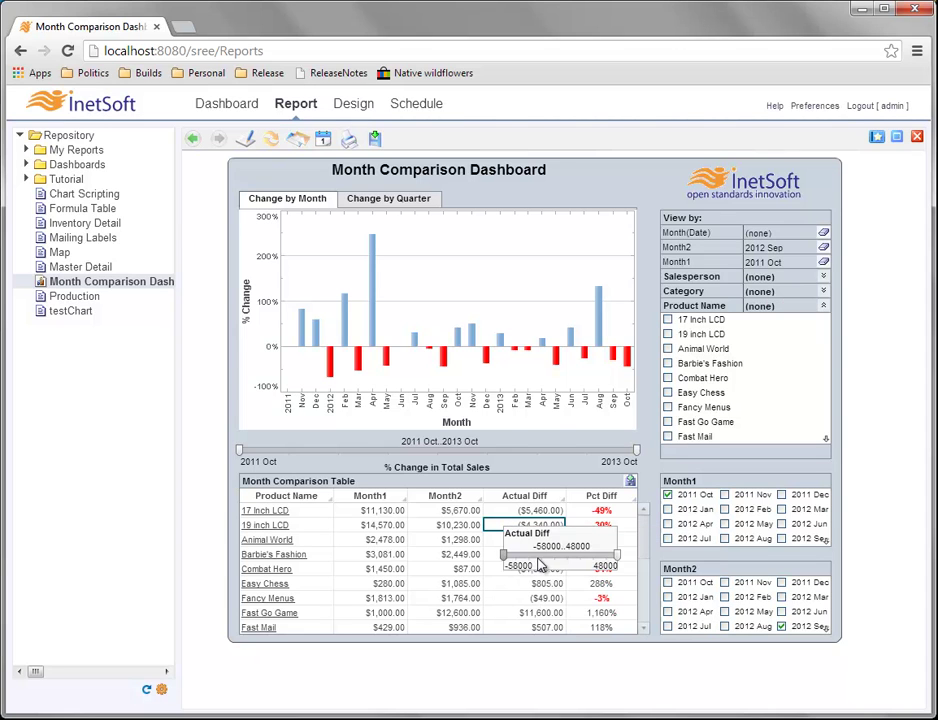
left_click_drag(619, 557, 567, 569)
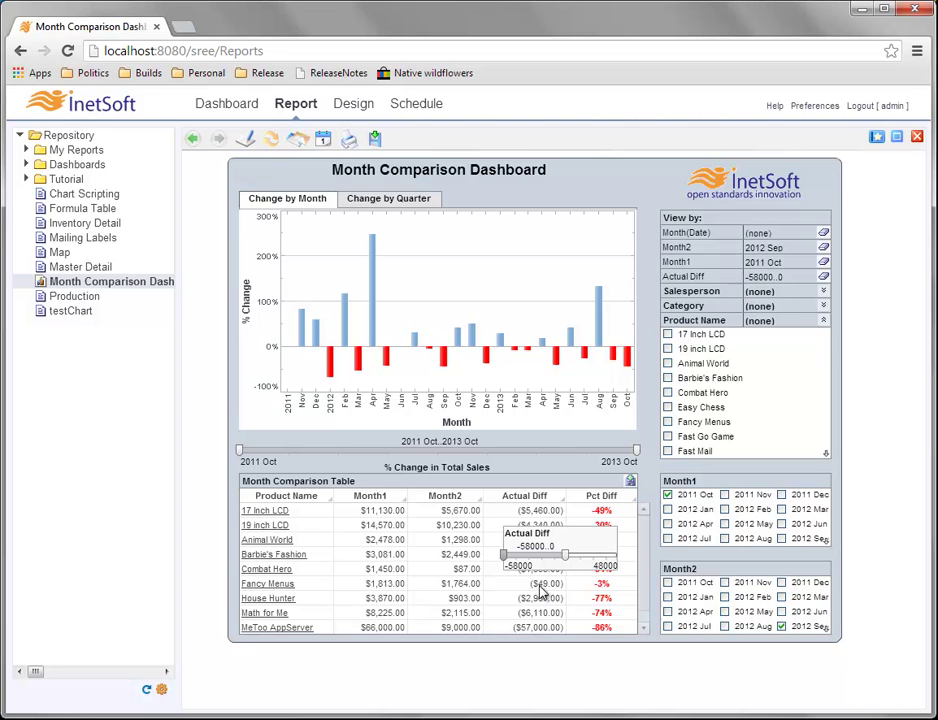
left_click(612, 536)
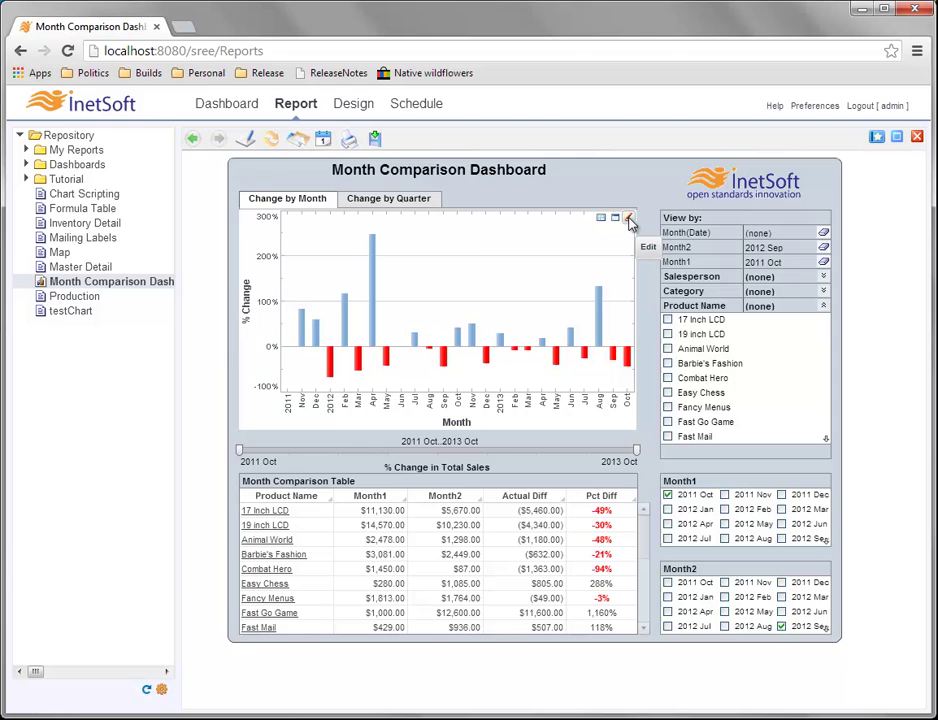
Open the Change by Month chart editor, with Month(Date) bound to X and Total to Y.
left_click(629, 219)
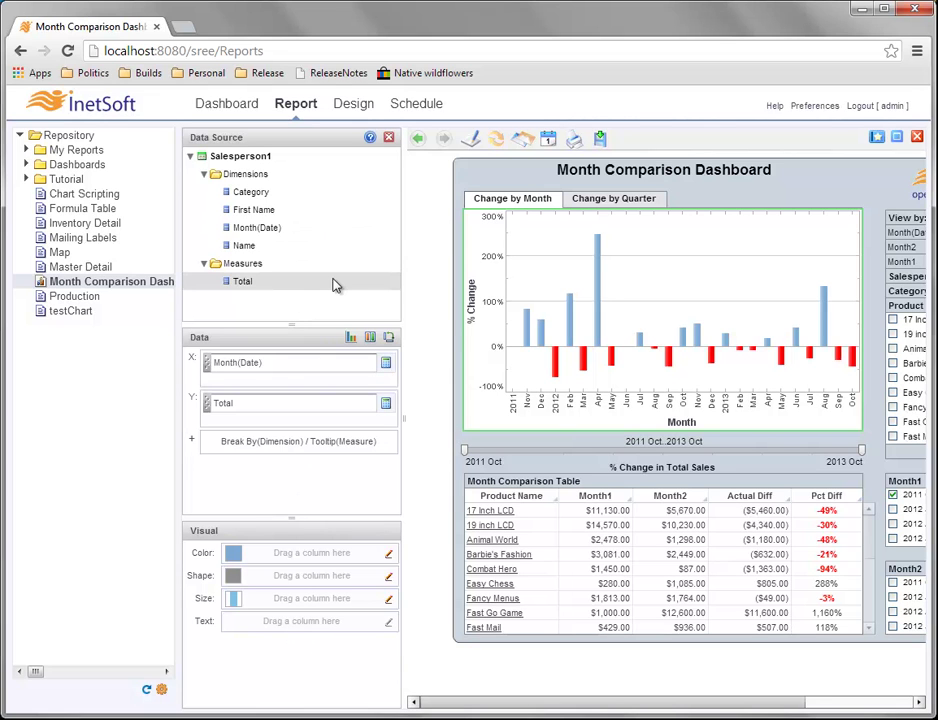
left_click_drag(680, 703, 794, 700)
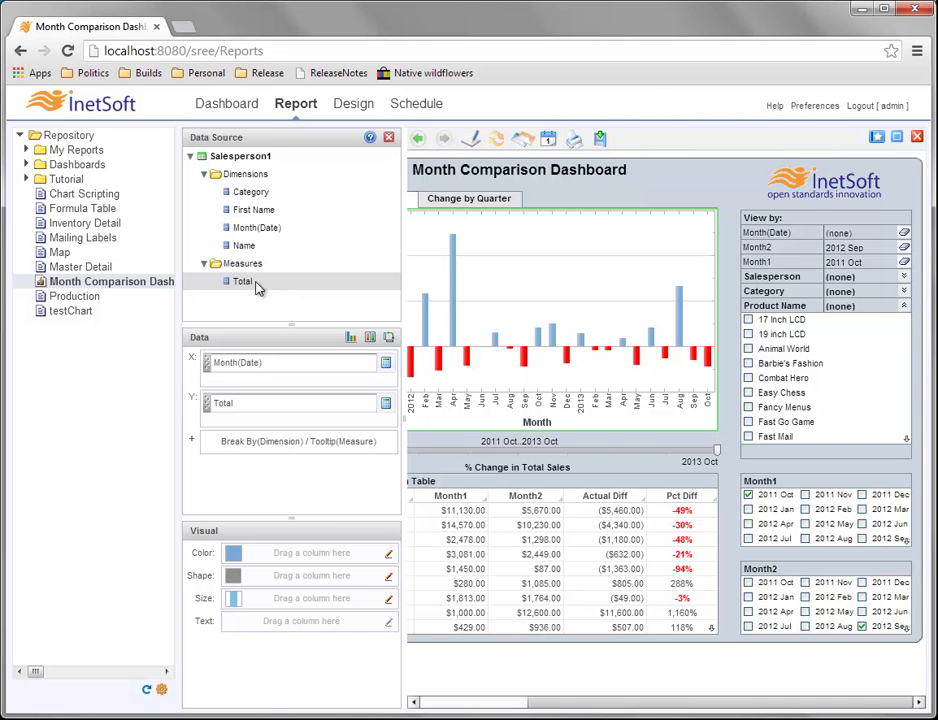
Add a Total range selection to the View by panel and limit it to $42,500–$92,500.
left_click_drag(266, 286, 846, 456)
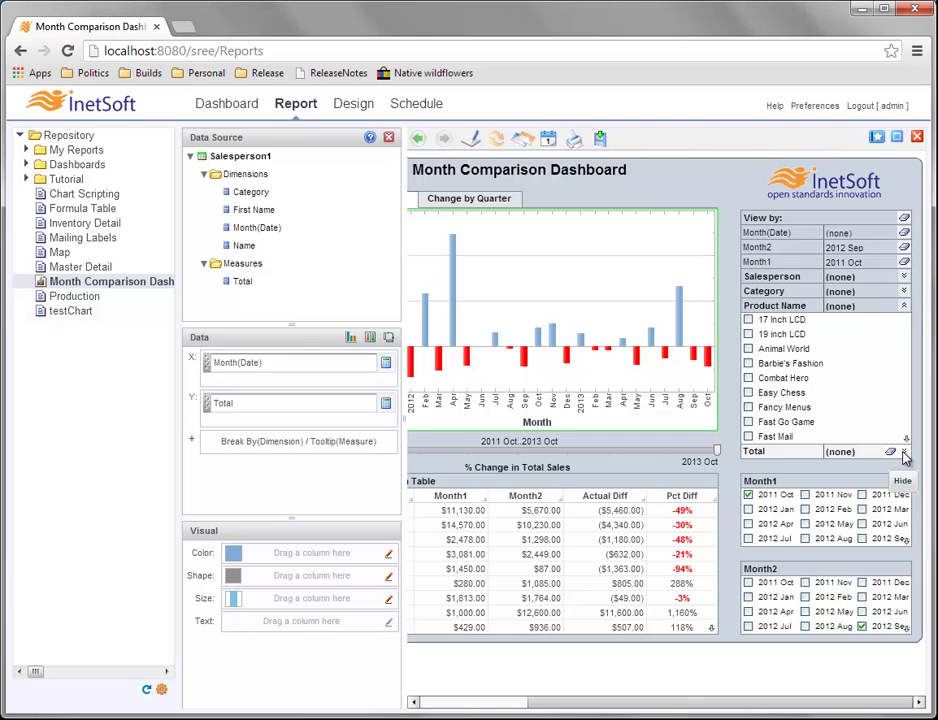
left_click(903, 452)
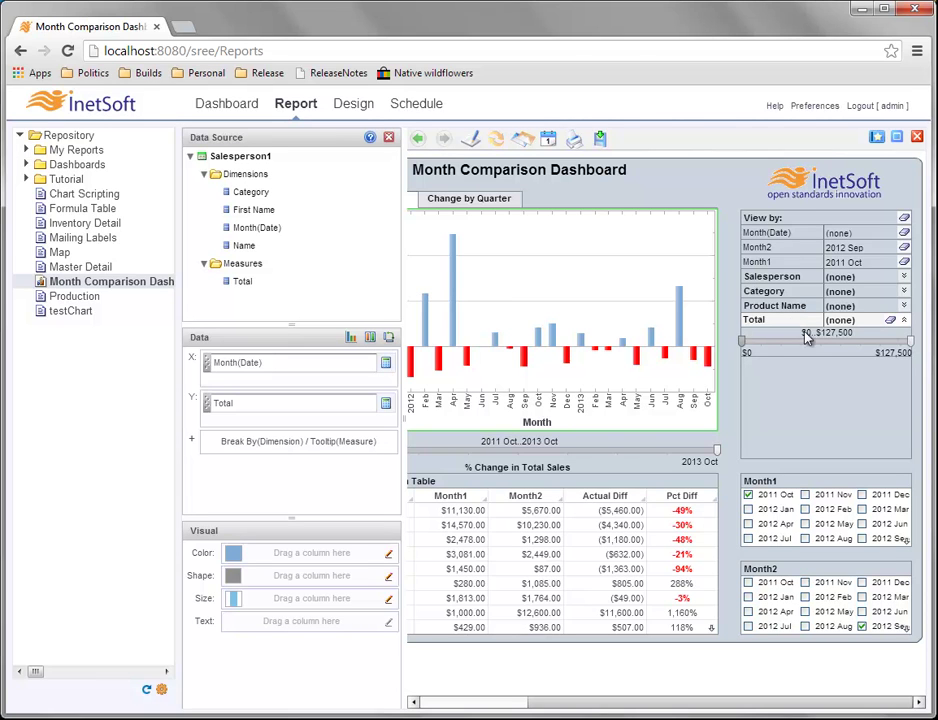
left_click(742, 342)
left_click_drag(744, 344, 797, 342)
left_click_drag(910, 344, 863, 343)
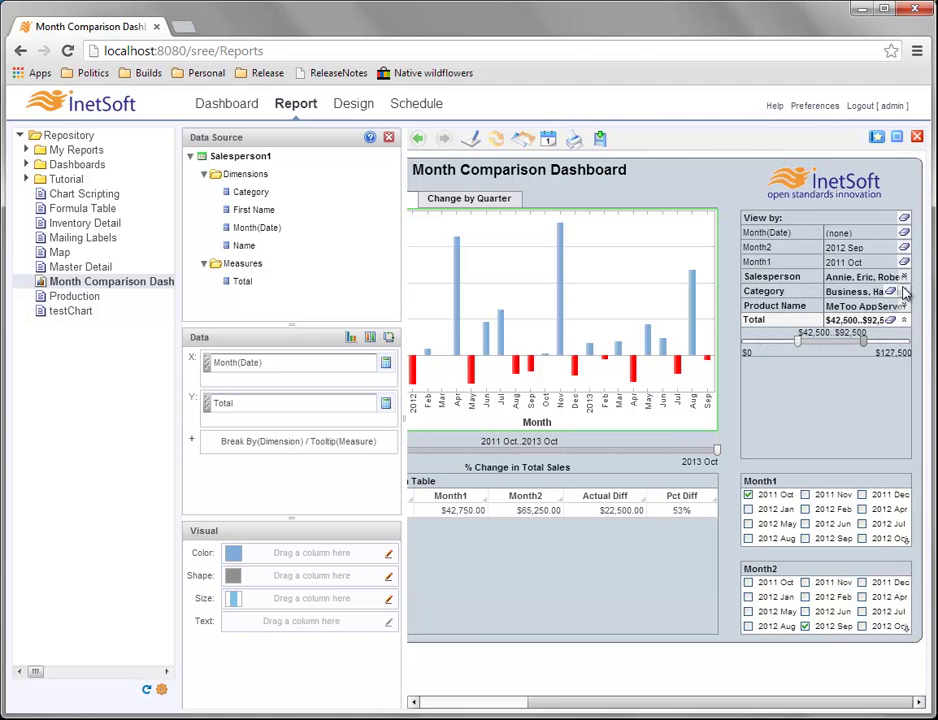
left_click(903, 278)
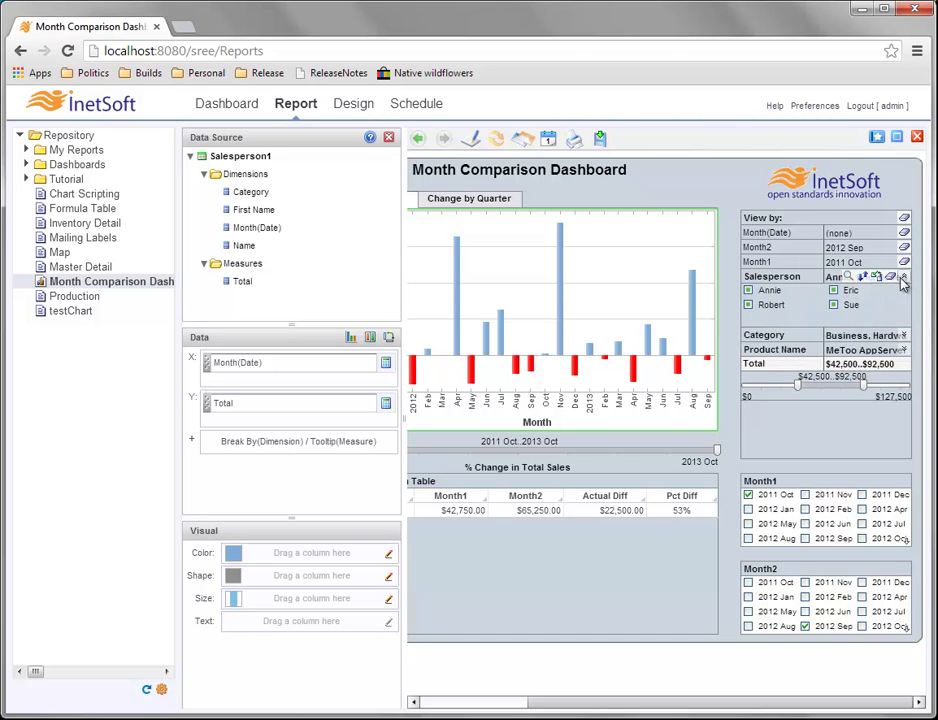
Collapse the Salesperson list, show the Business, Hardware and Others categories, and bring up the Total slider's options.
left_click(905, 280)
left_click(904, 292)
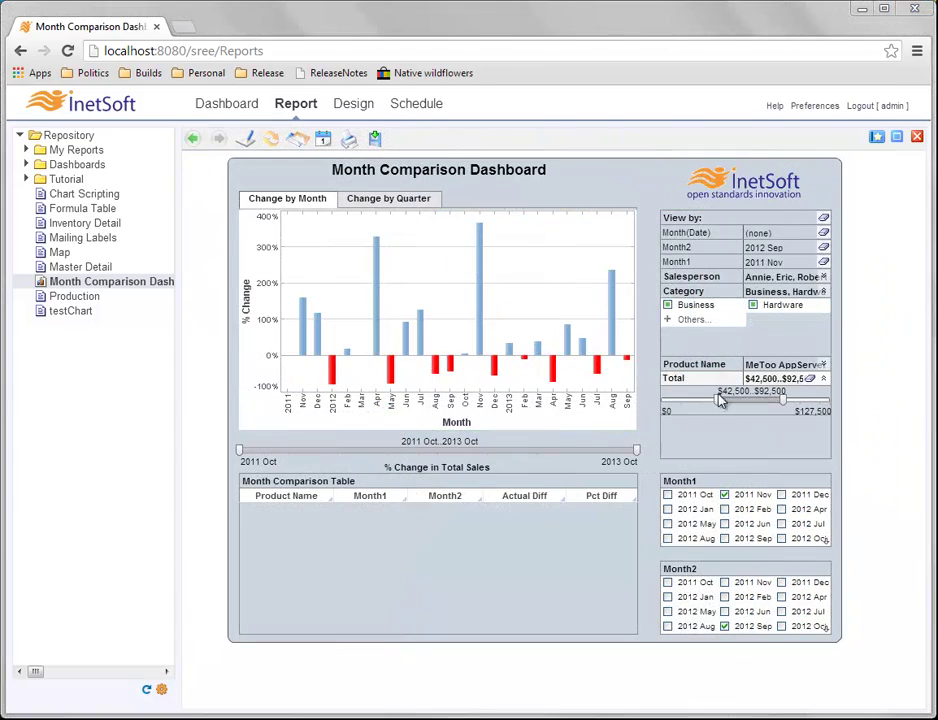
right_click(690, 385)
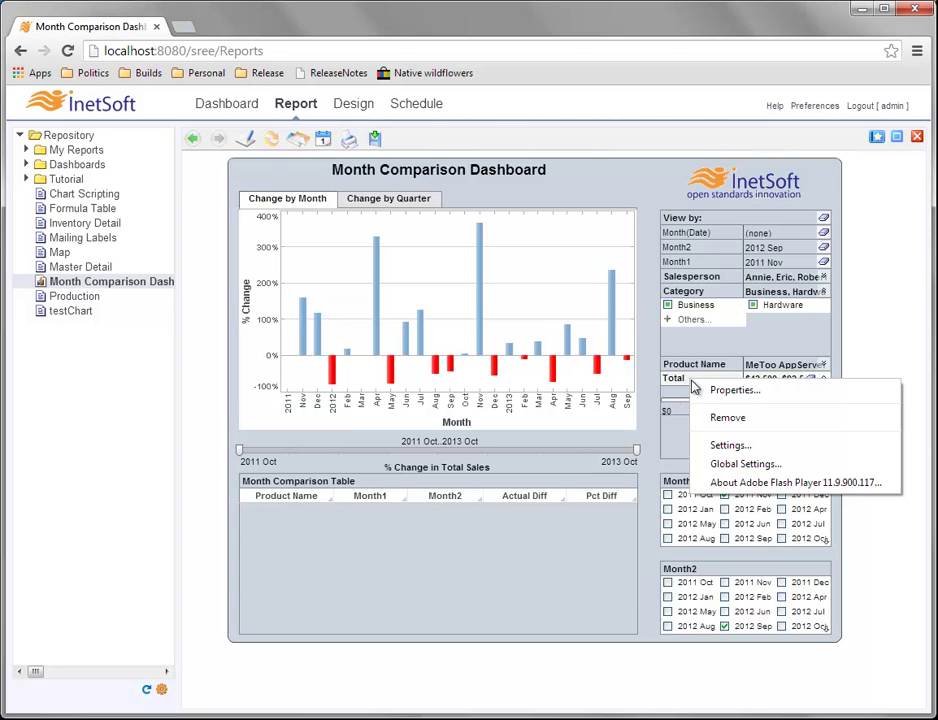
Remove the Total range slider and switch to the Monitoring dashboard.
left_click(766, 424)
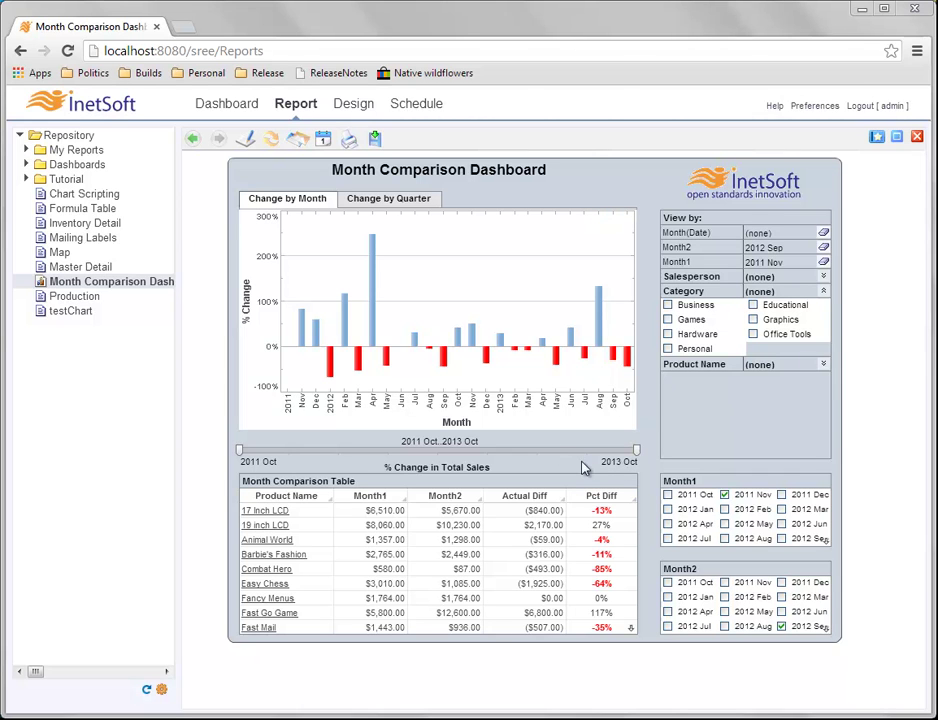
left_click(226, 110)
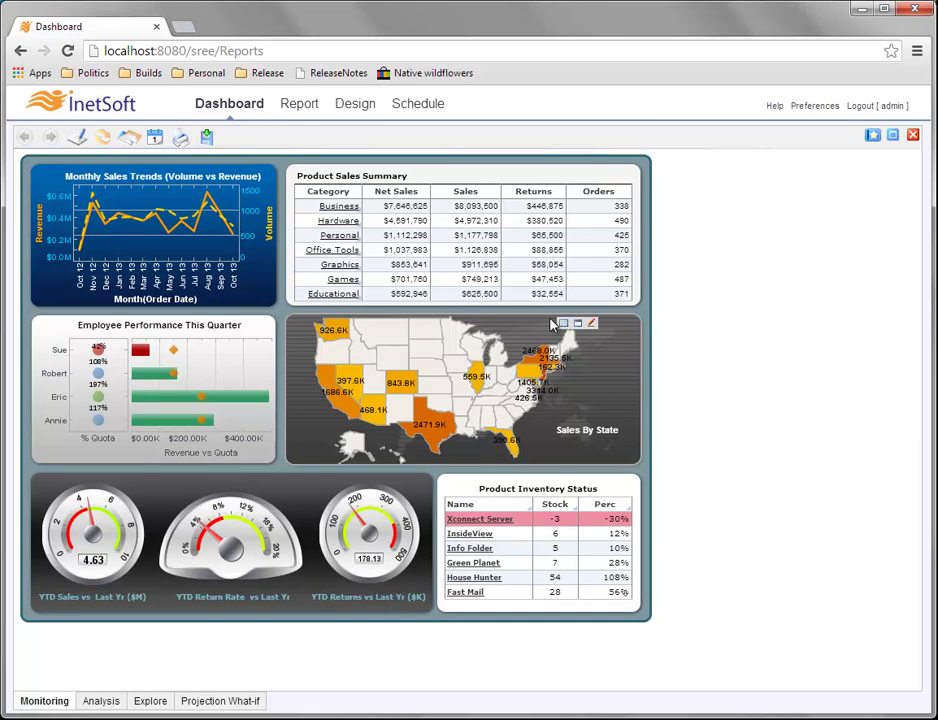
Export the Product Sales Summary as a Monitoring Dashboard .xls spreadsheet and dismiss the download notice.
mouse_move(554, 266)
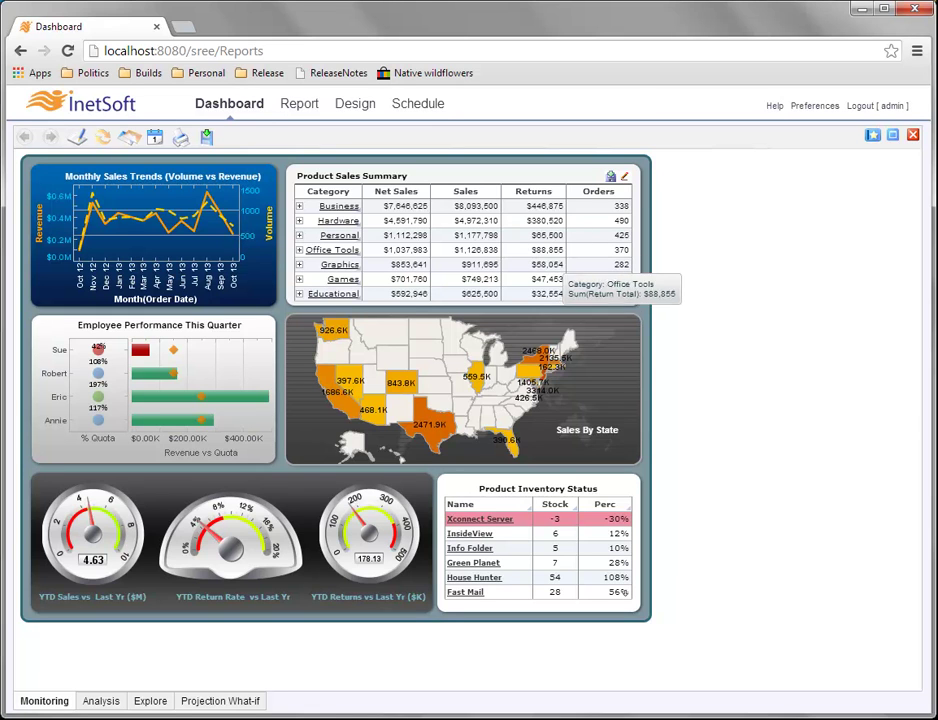
left_click(612, 178)
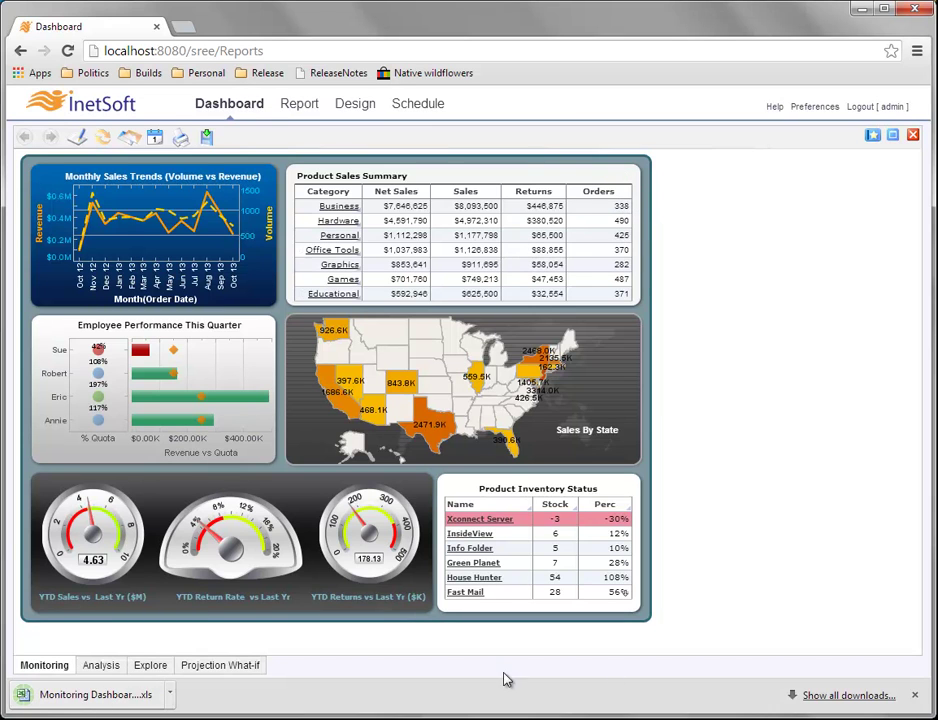
left_click(914, 695)
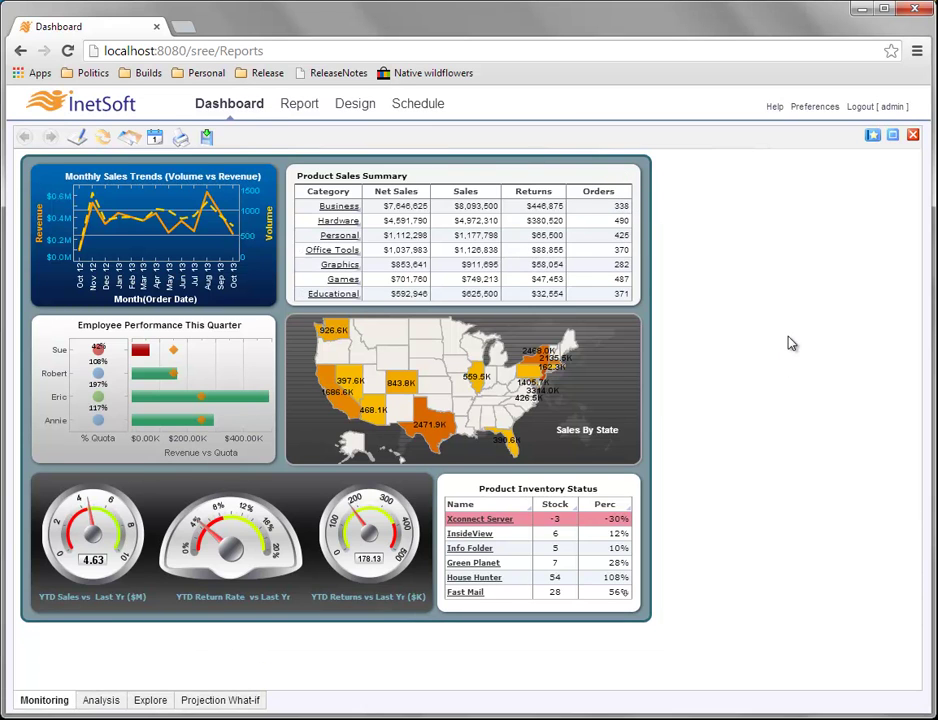
mouse_move(482, 276)
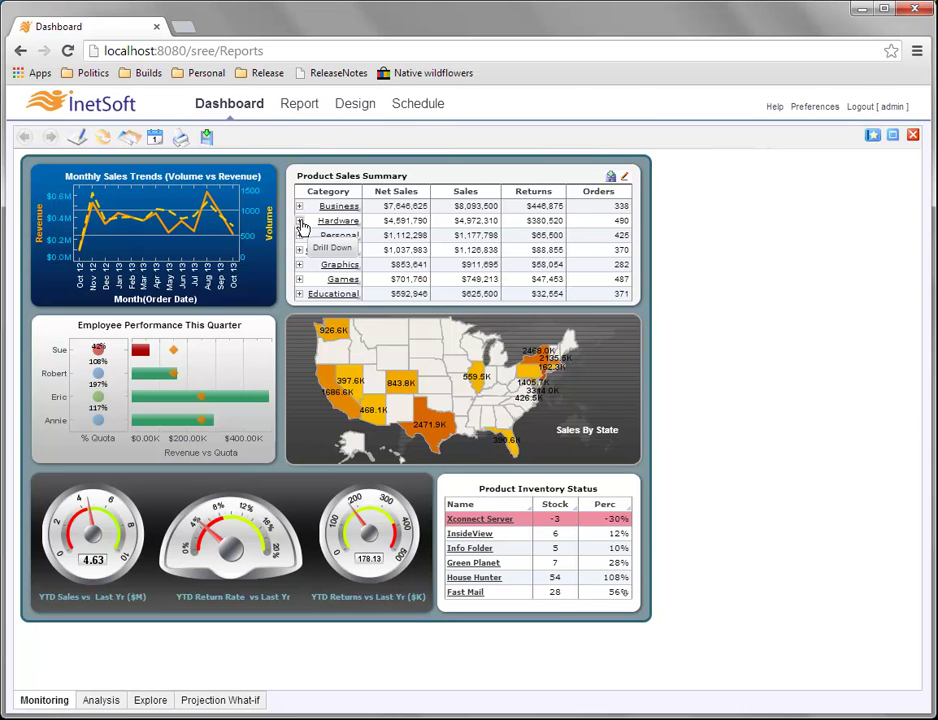
left_click(300, 223)
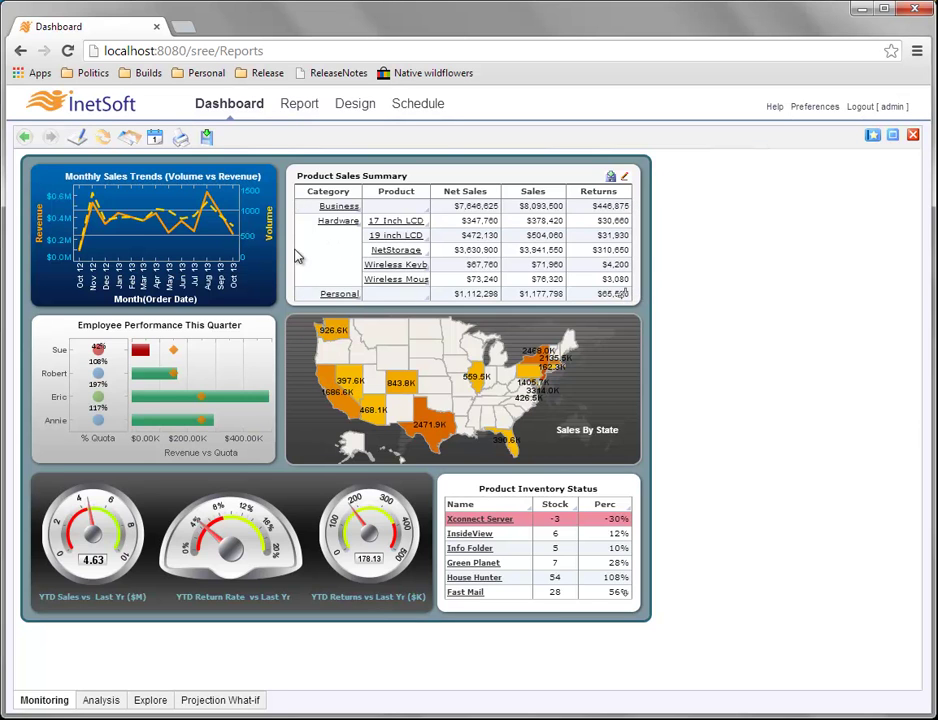
left_click(304, 254)
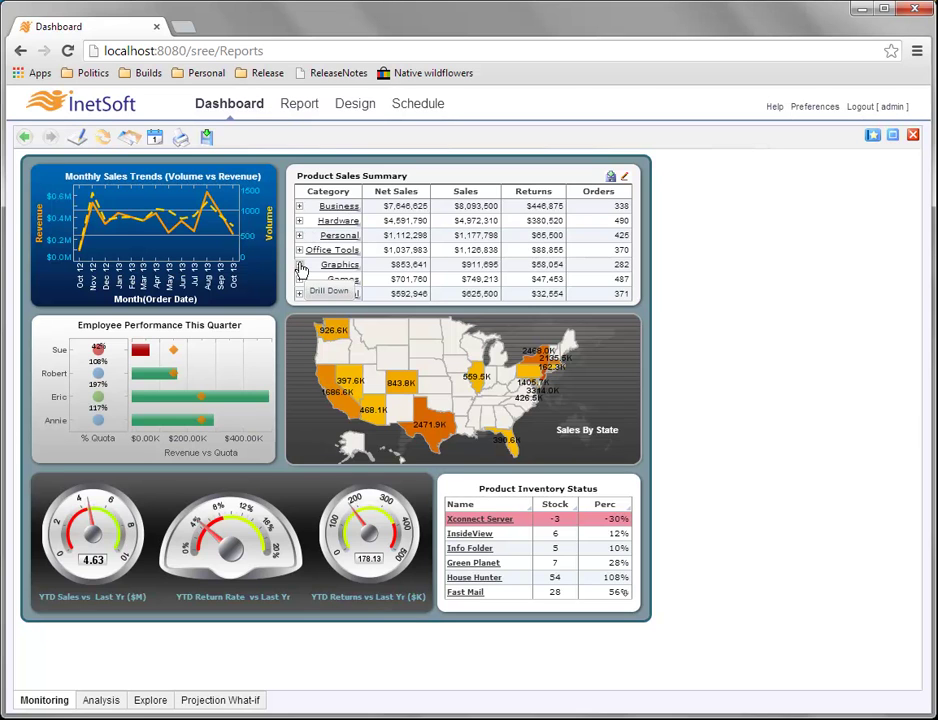
left_click(299, 266)
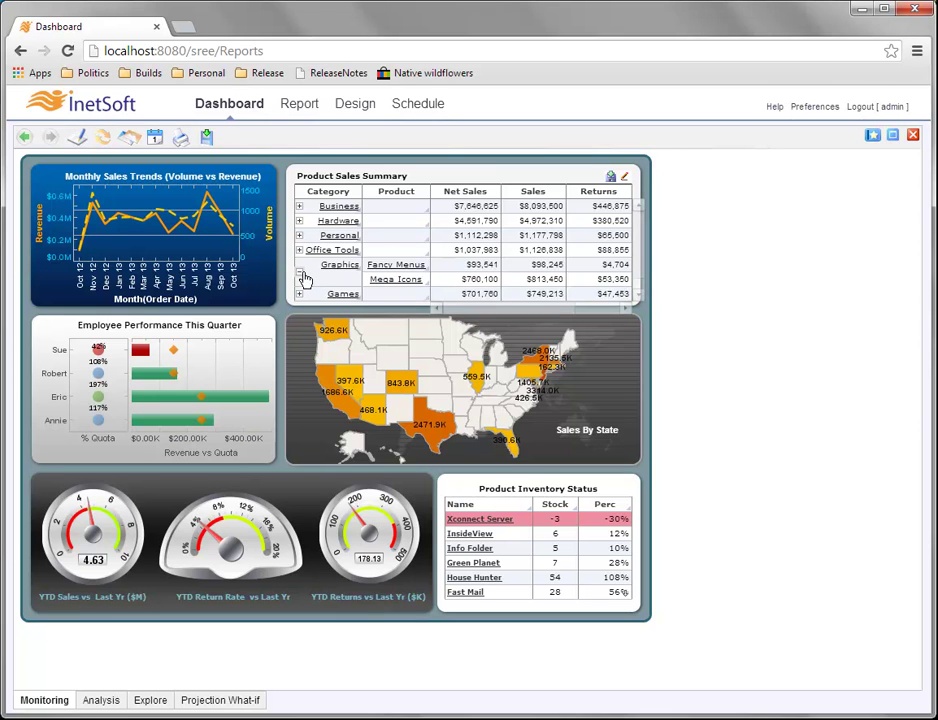
left_click(305, 279)
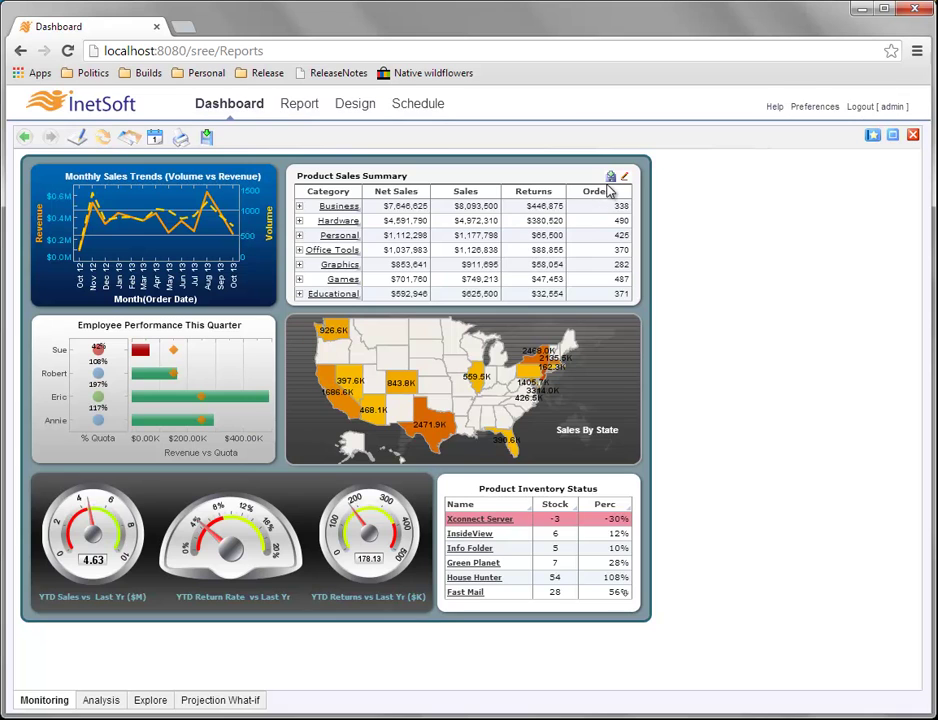
left_click(514, 268)
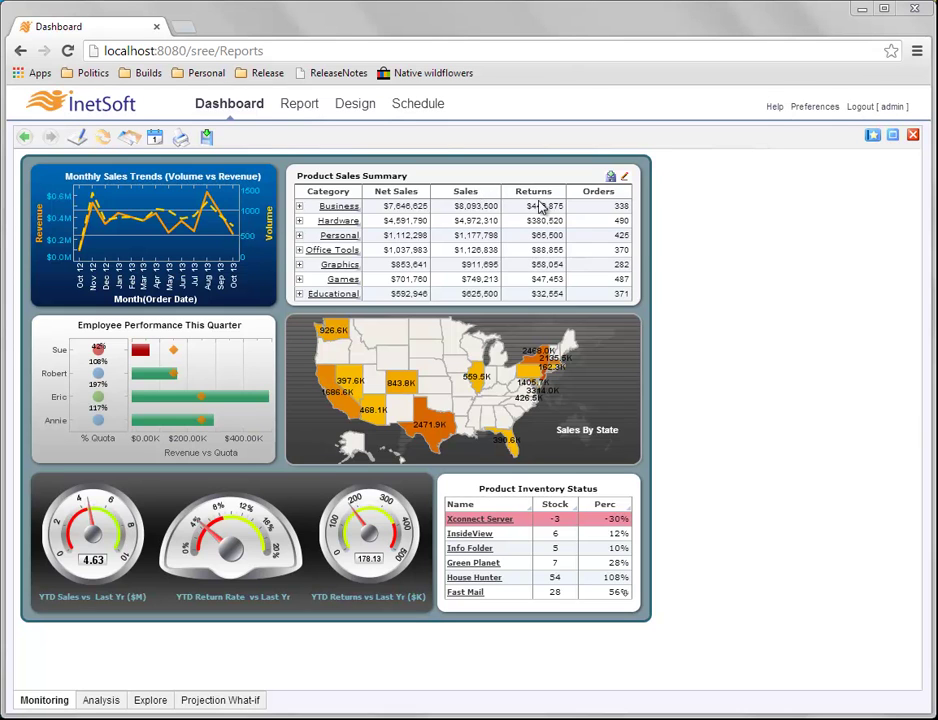
mouse_move(545, 218)
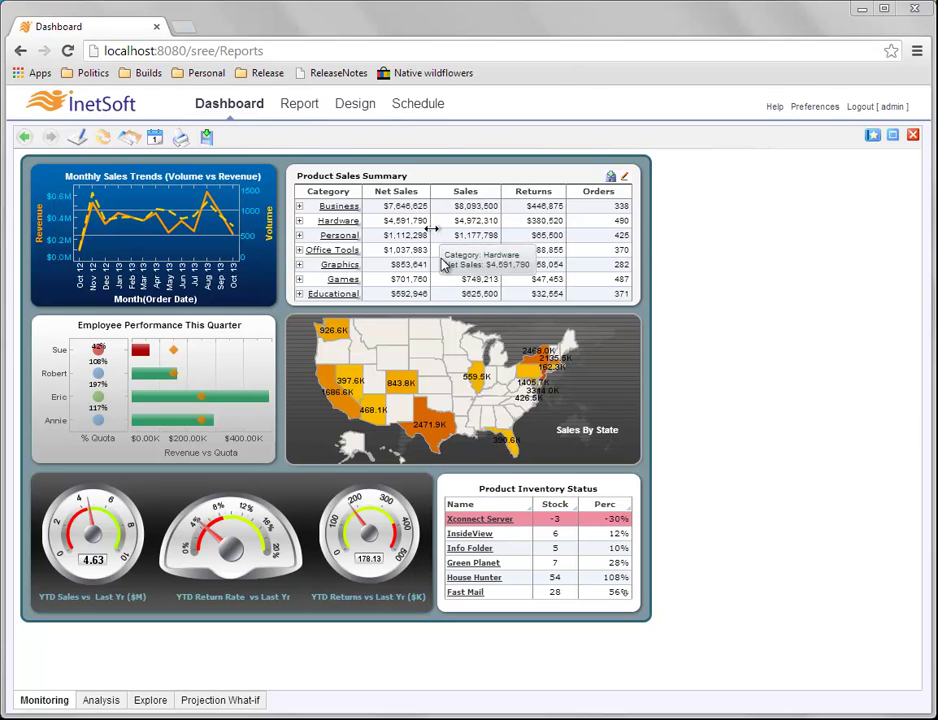
mouse_move(508, 252)
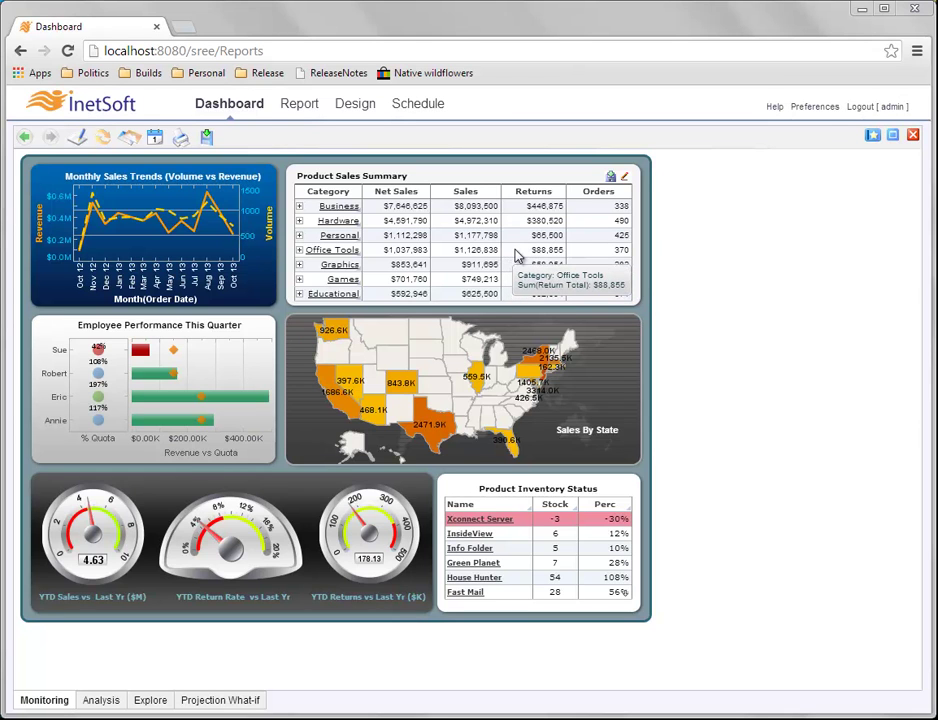
Open the Product Sales Summary data binding and view Category's sorting and ranking options.
left_click(625, 177)
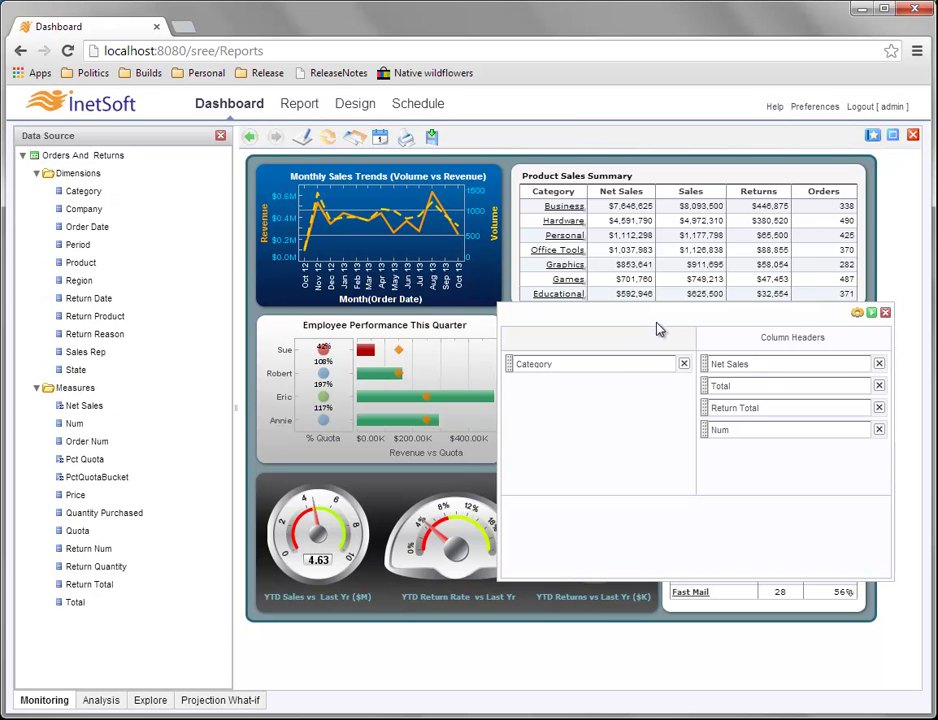
left_click_drag(659, 325, 528, 308)
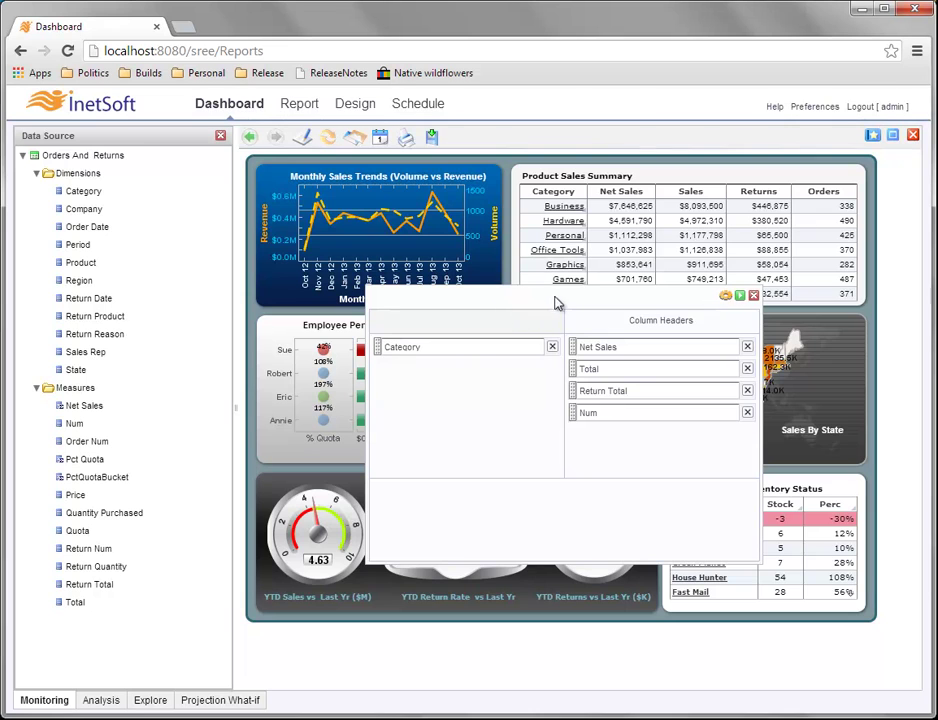
left_click(412, 350)
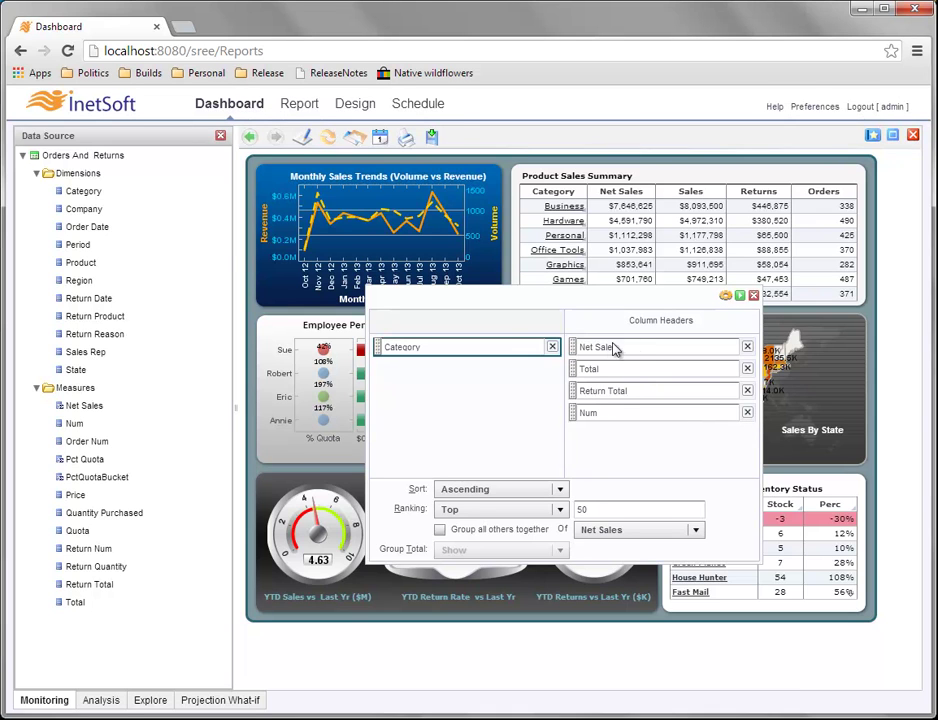
Replace the Net Sales and Num column headers with Region and apply the binding.
left_click(747, 347)
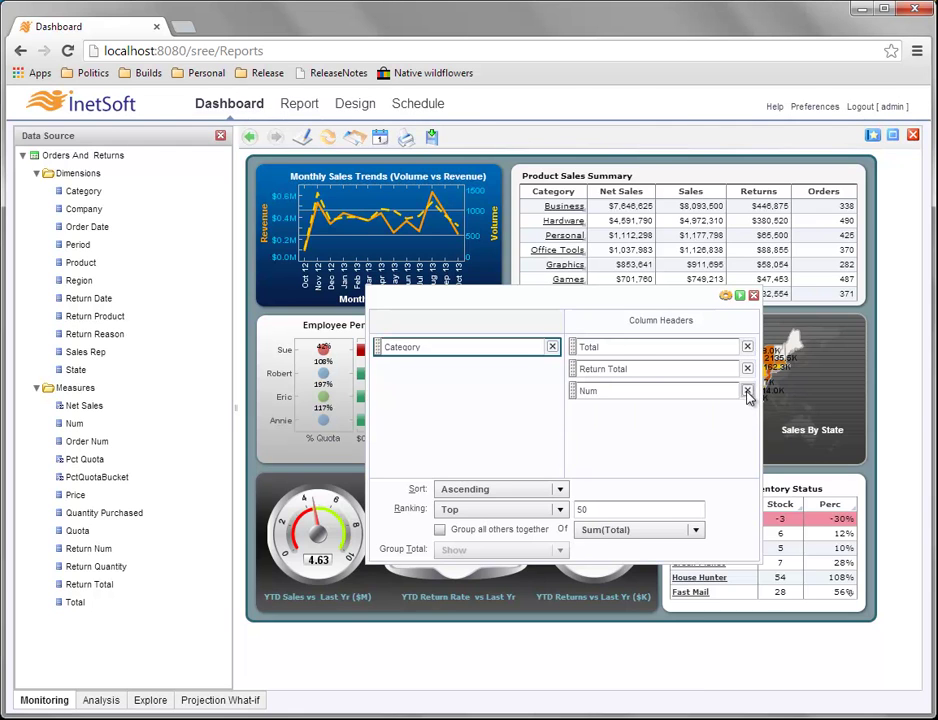
left_click(747, 390)
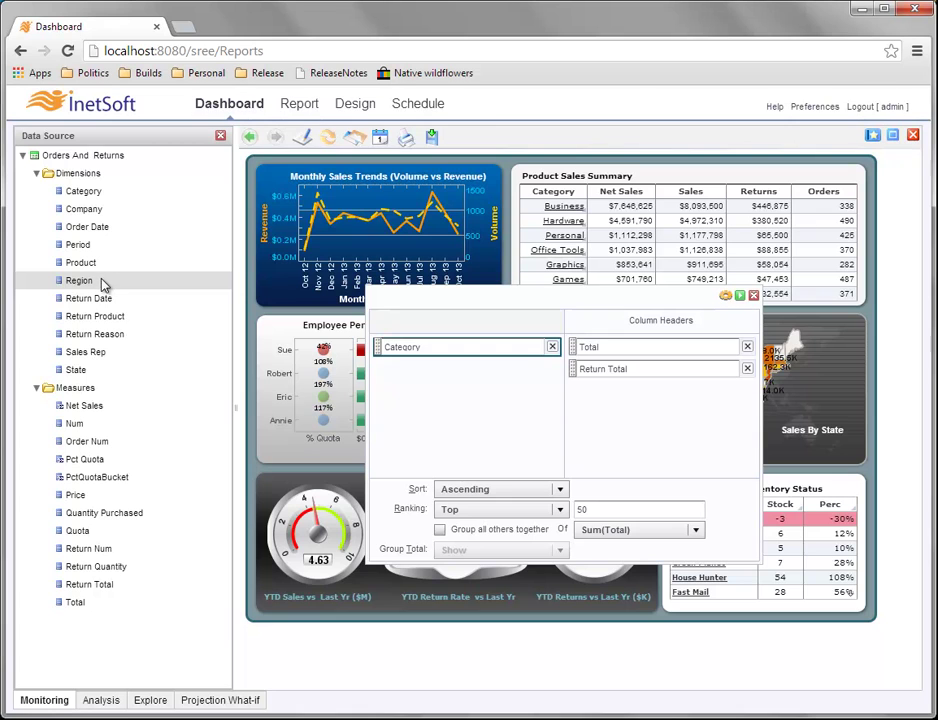
left_click_drag(103, 285, 650, 327)
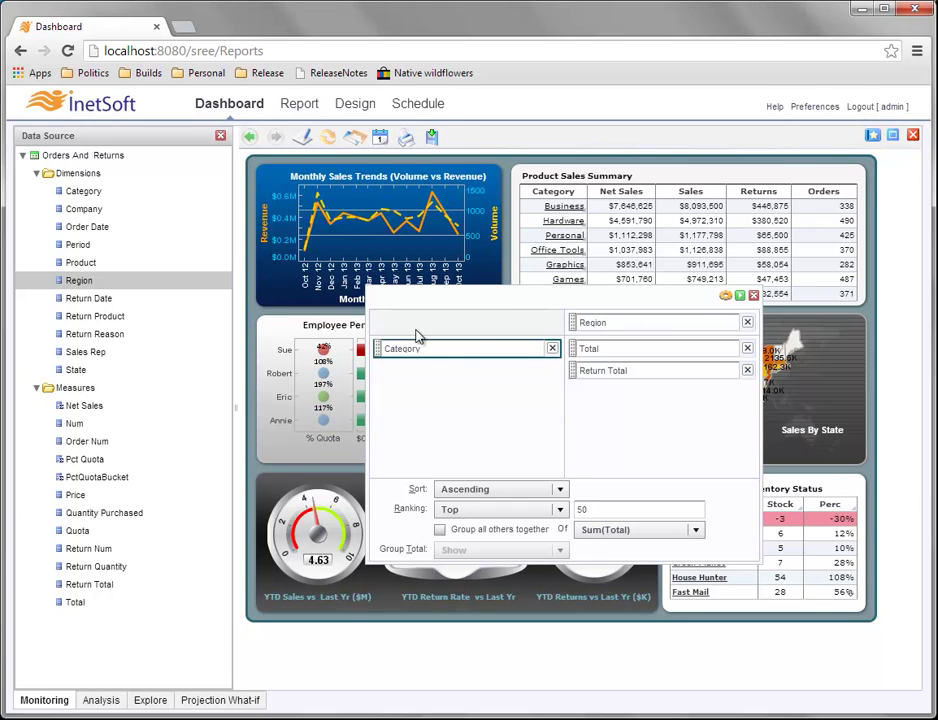
mouse_move(555, 190)
left_click(741, 297)
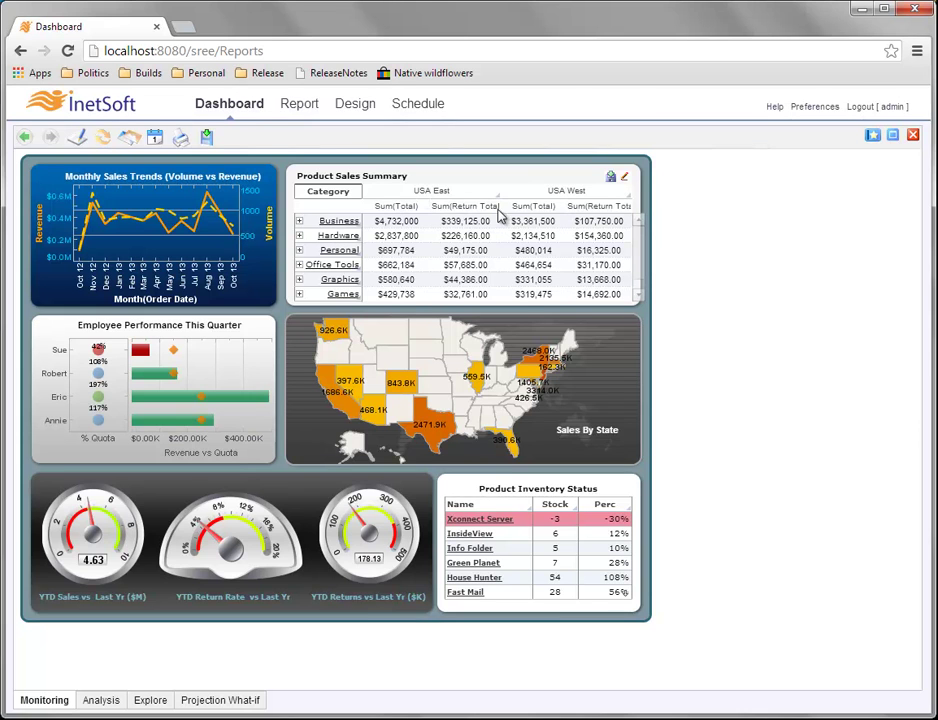
Sort the crosstab's categories alphabetically from the Sum(Total) header, then reopen the table's data binding.
mouse_move(428, 222)
left_click(399, 209)
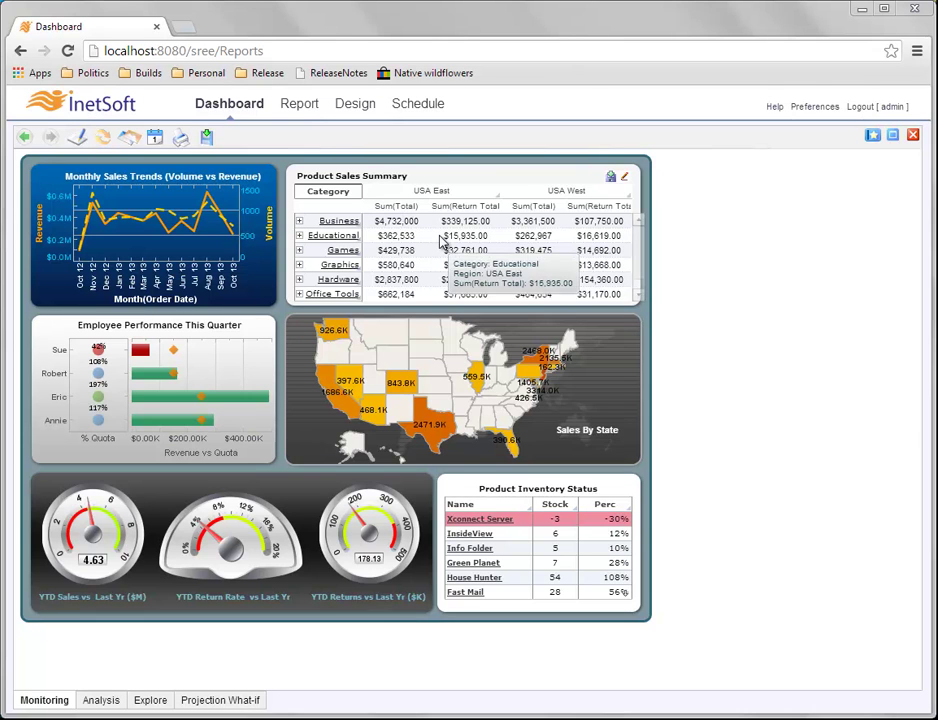
mouse_move(537, 279)
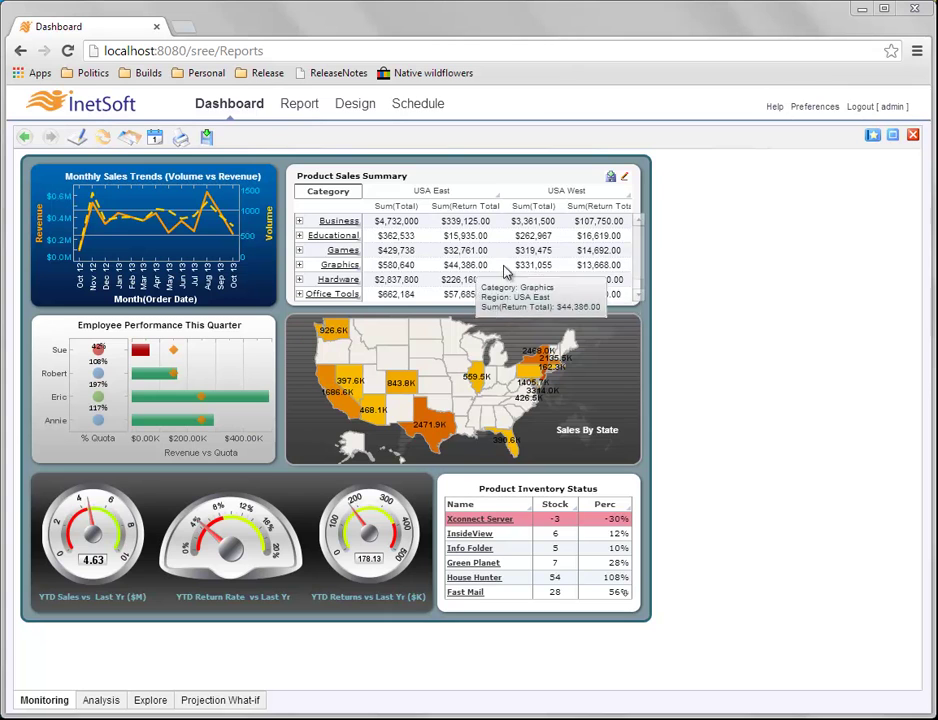
scroll(640, 250, "down", 1)
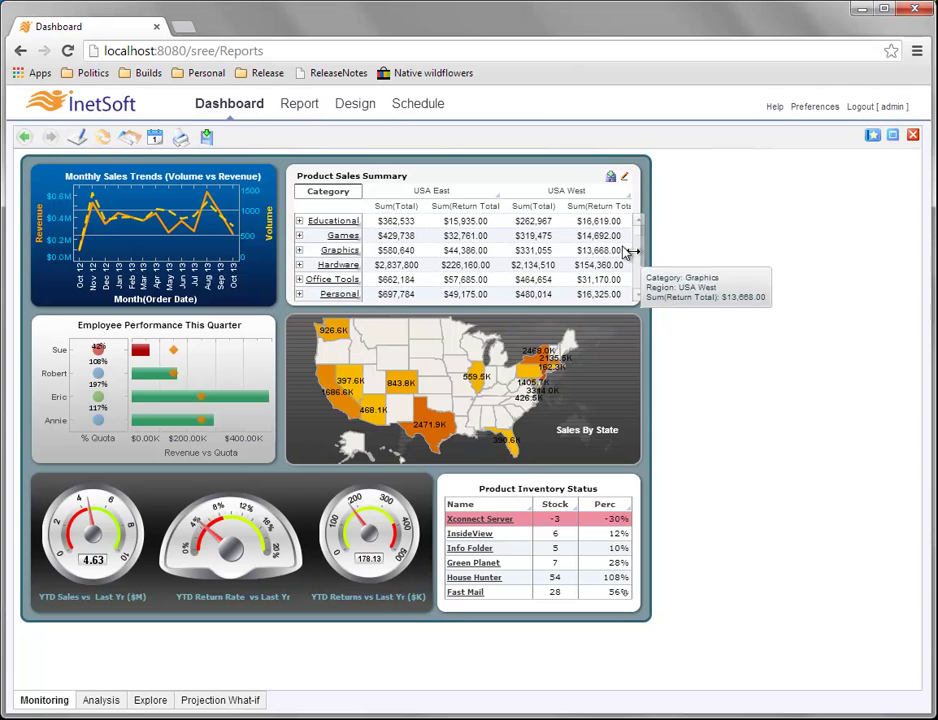
mouse_move(625, 240)
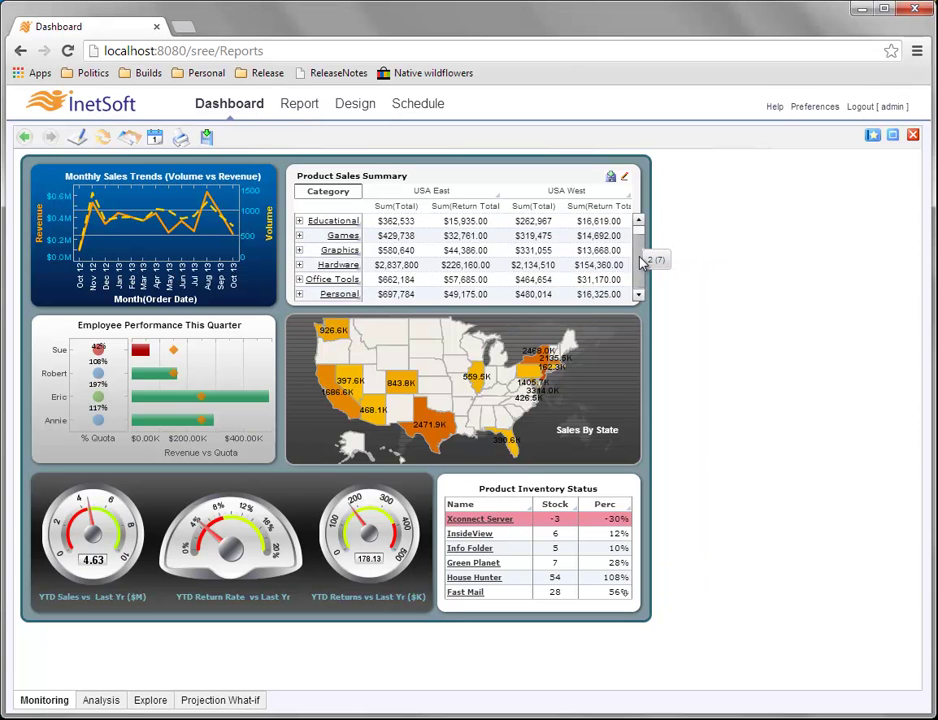
scroll(640, 262, "up", 1)
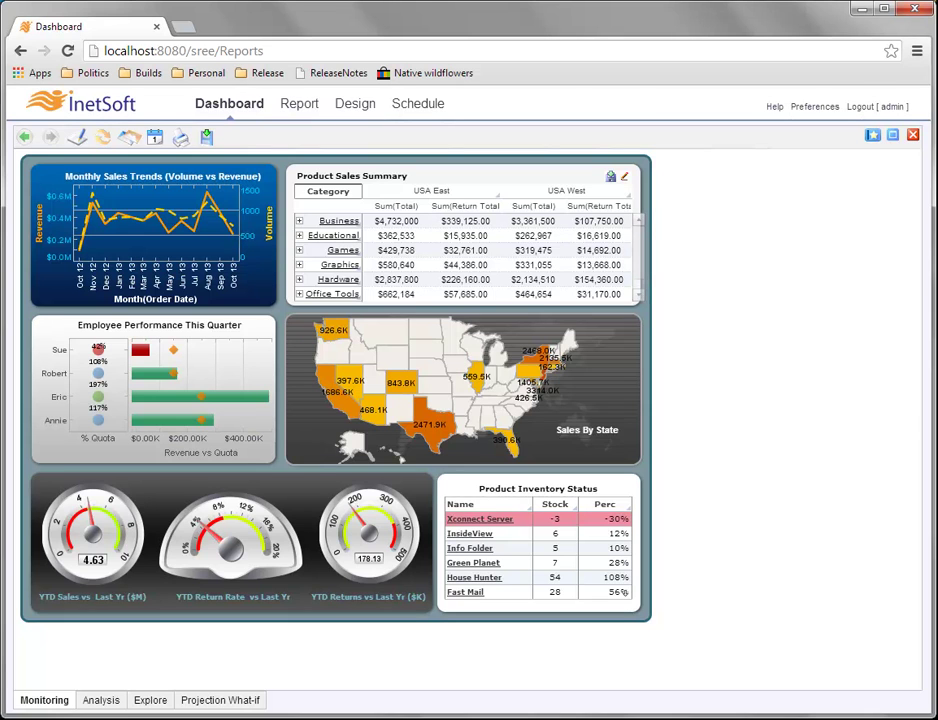
mouse_move(455, 262)
mouse_move(437, 292)
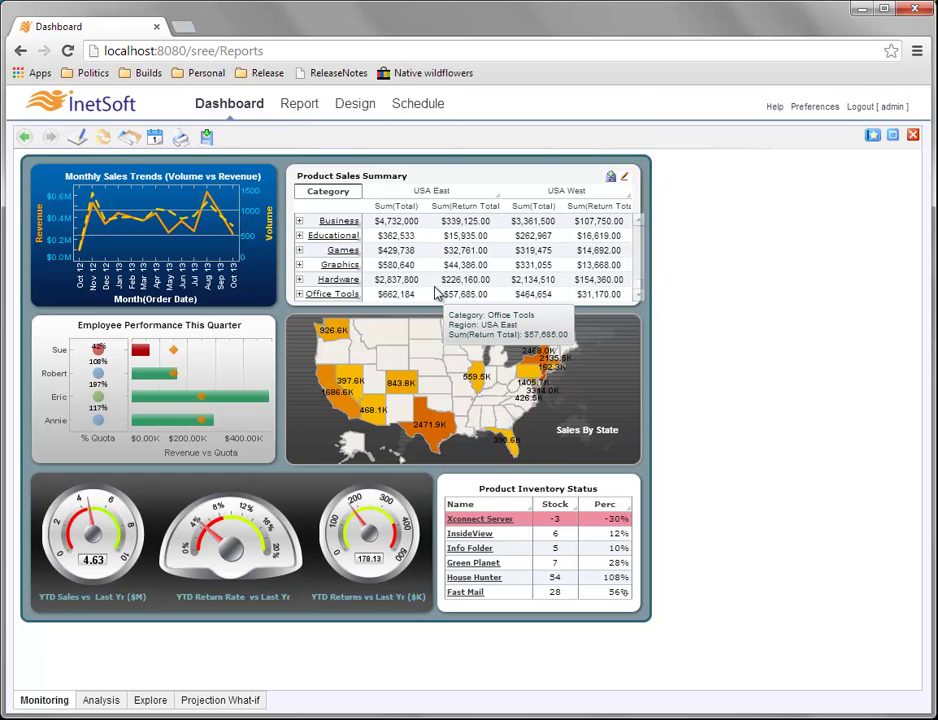
mouse_move(499, 266)
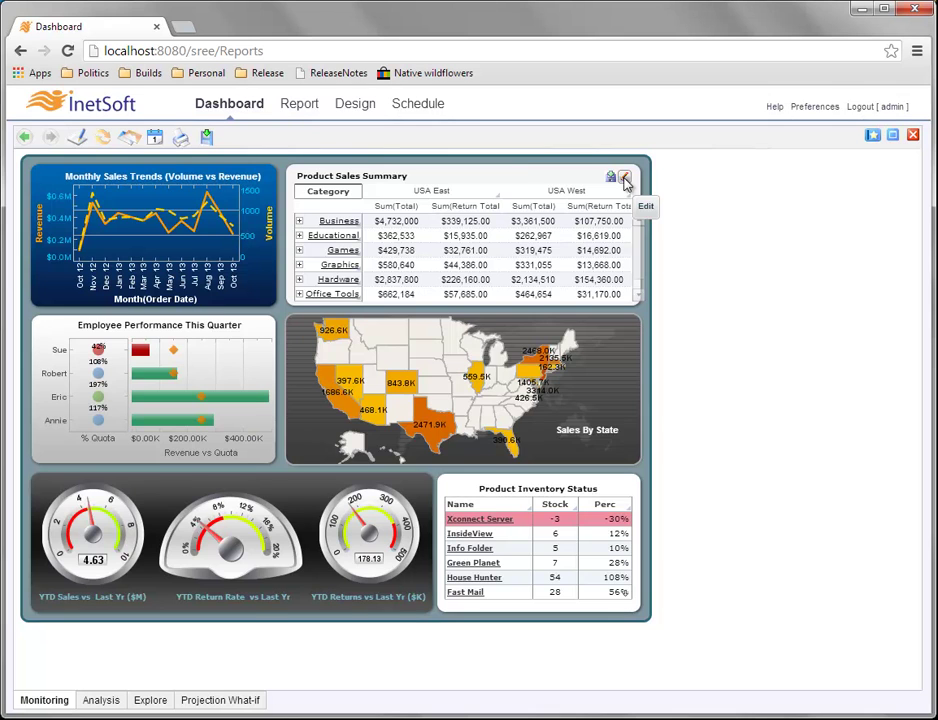
left_click(625, 180)
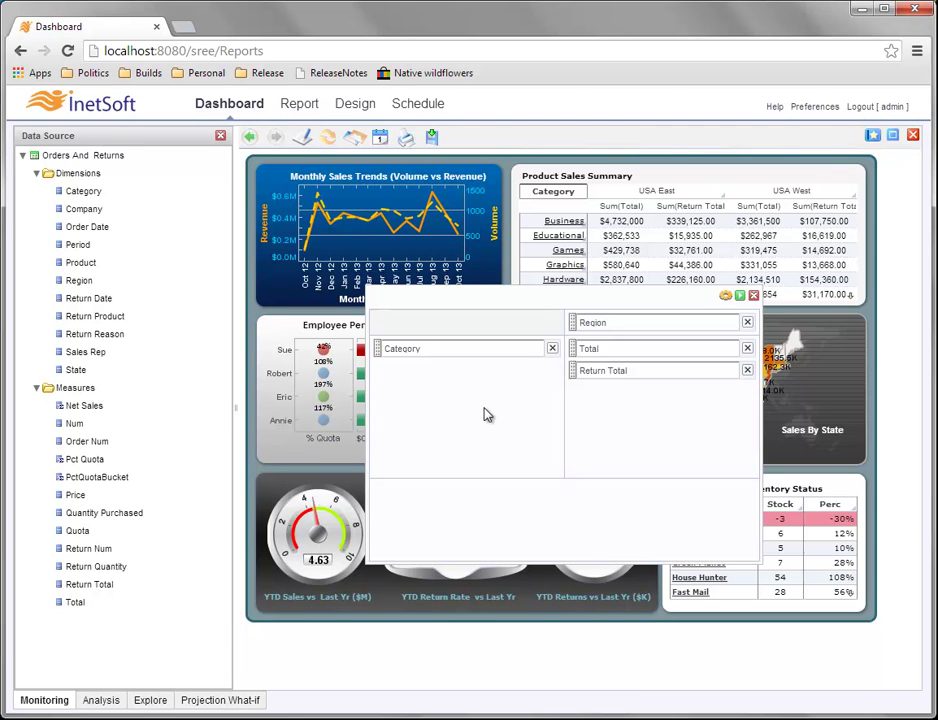
Change Category's ranking from 50 to Top 5, ranked by Sum(Total).
left_click(444, 351)
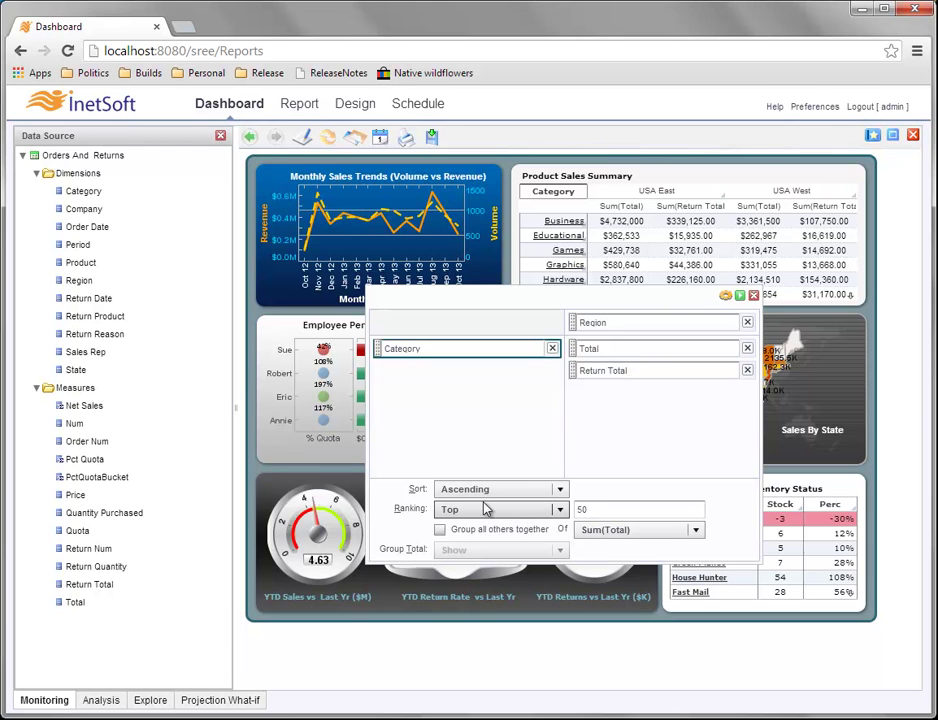
left_click(592, 509)
key("BackSpace")
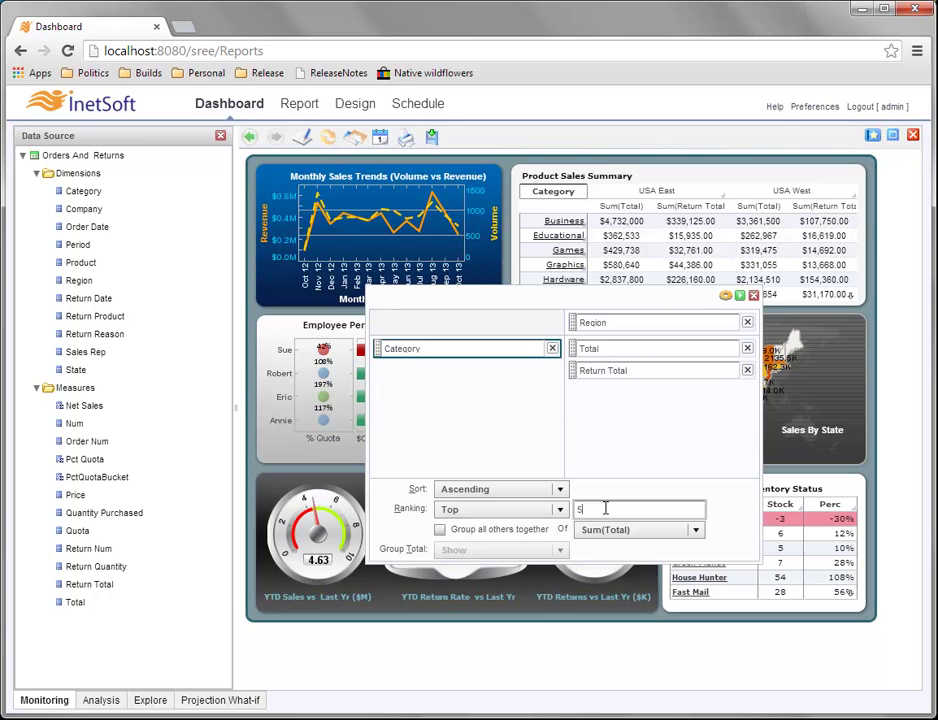
left_click(696, 530)
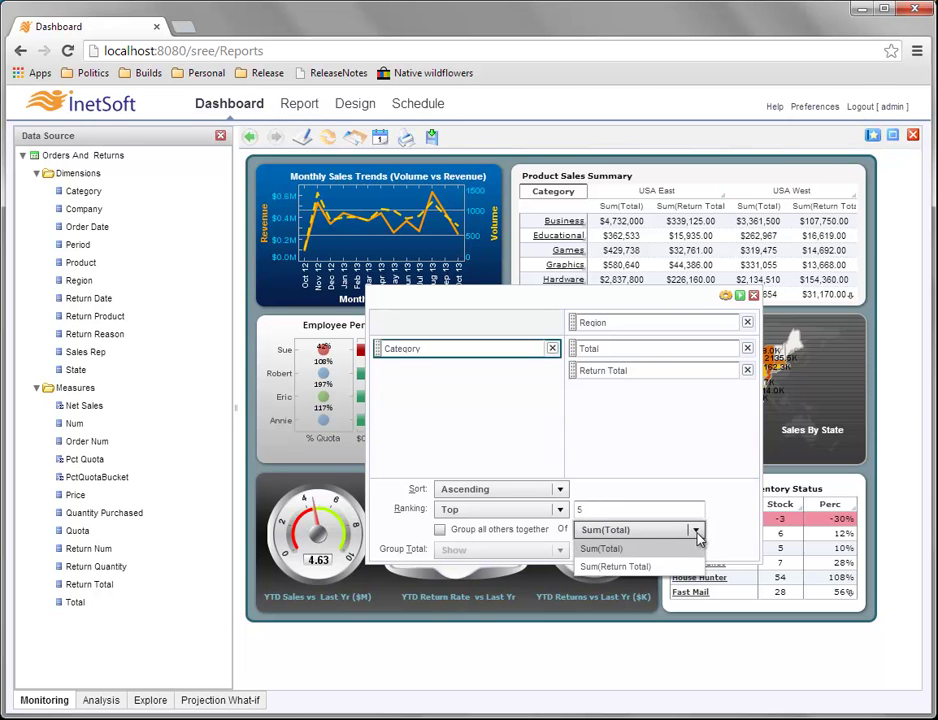
left_click(621, 552)
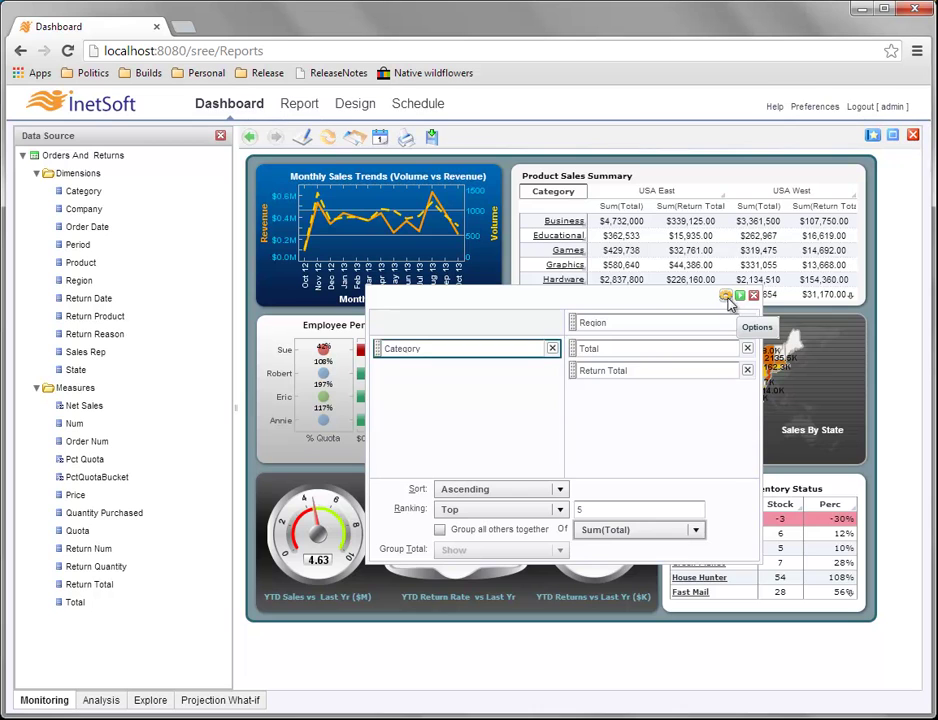
Set Row Total to Show in the crosstab options and apply the binding.
left_click(727, 299)
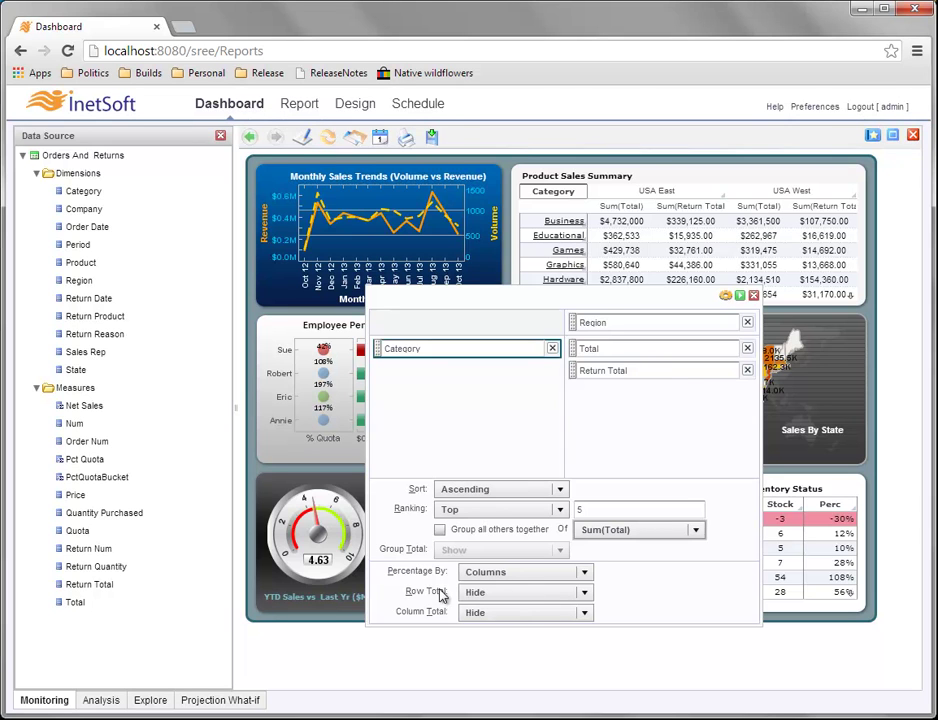
left_click(584, 593)
left_click(550, 613)
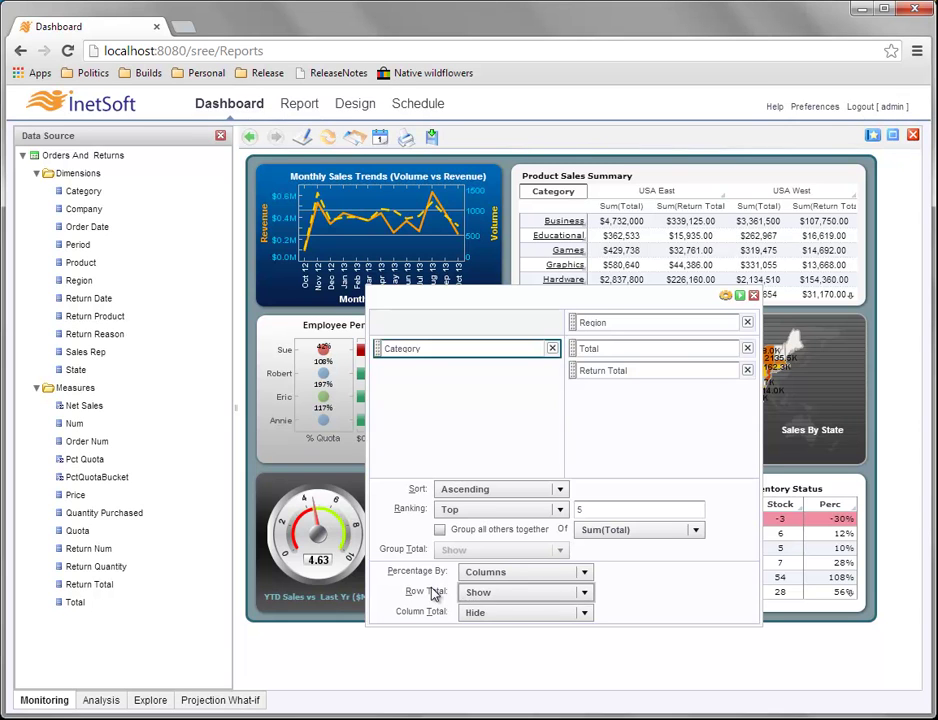
left_click(741, 296)
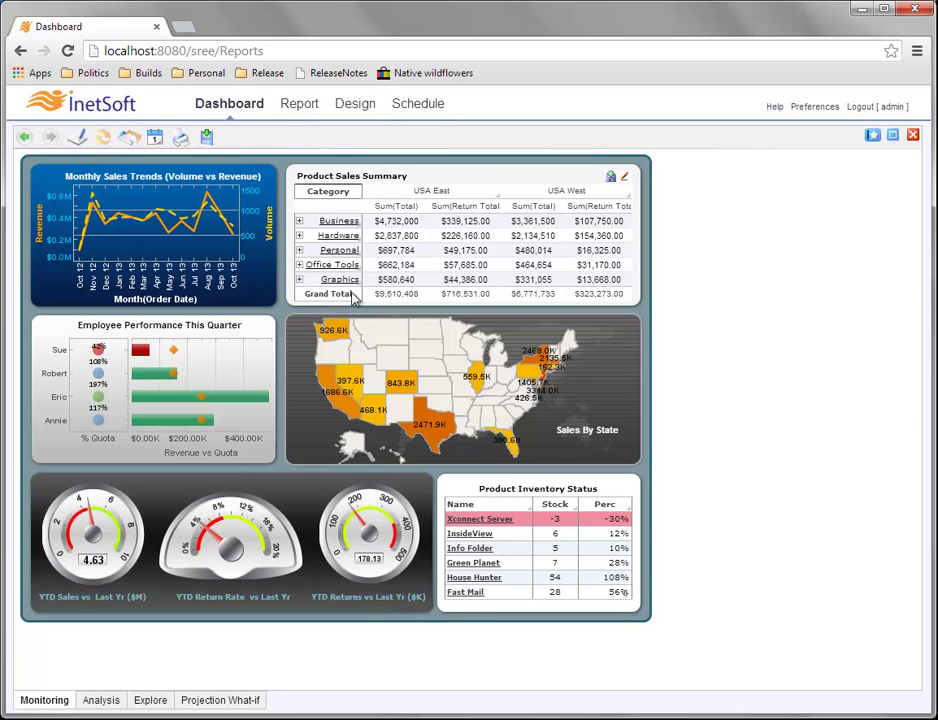
mouse_move(472, 302)
mouse_move(400, 296)
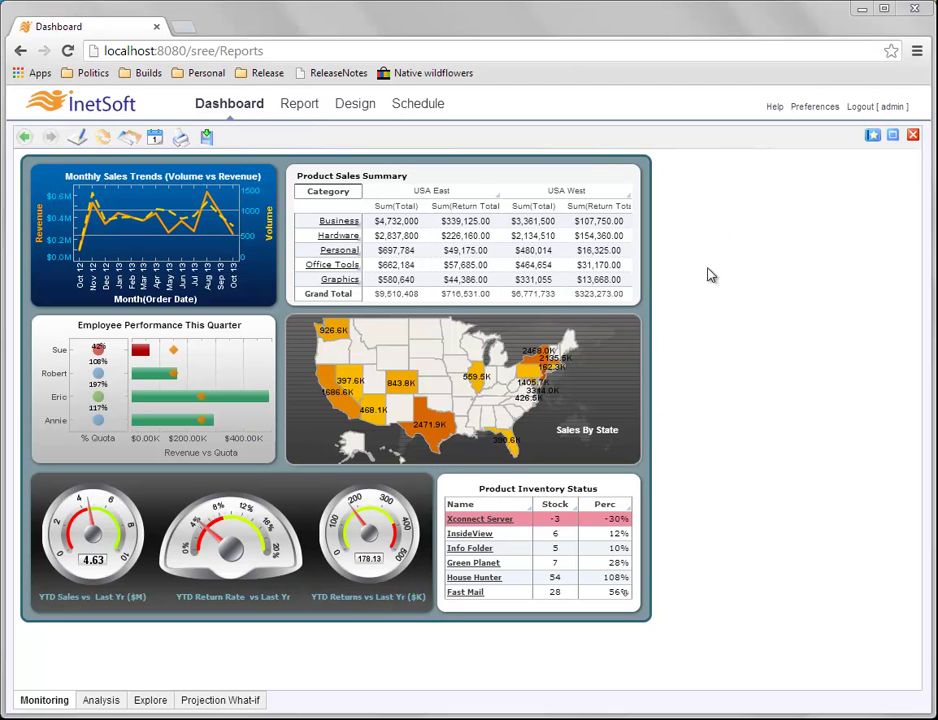
left_click(892, 134)
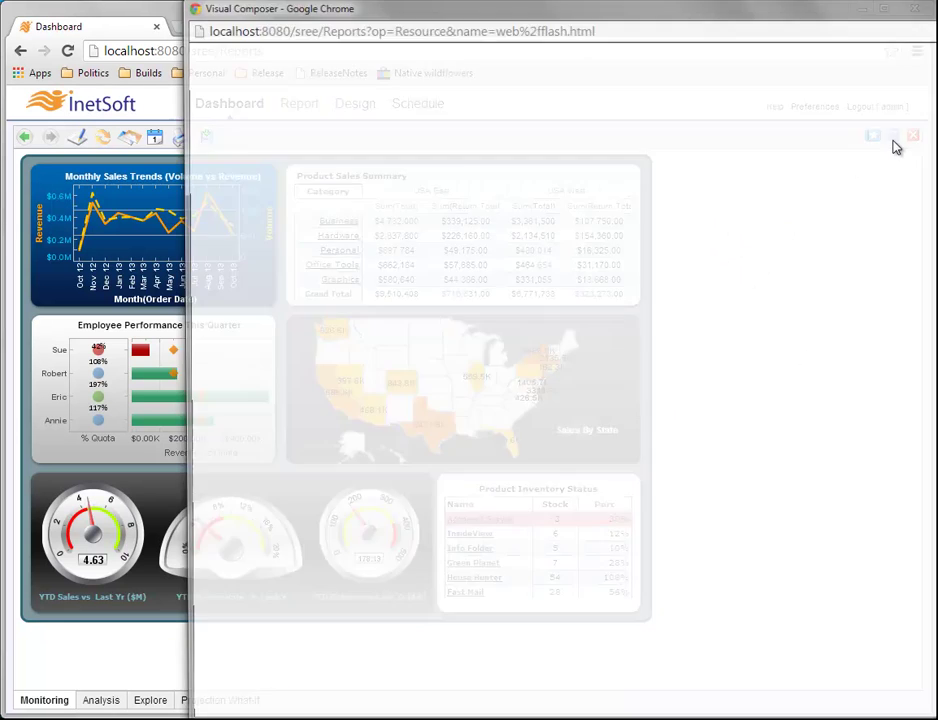
left_click_drag(785, 15, 624, 20)
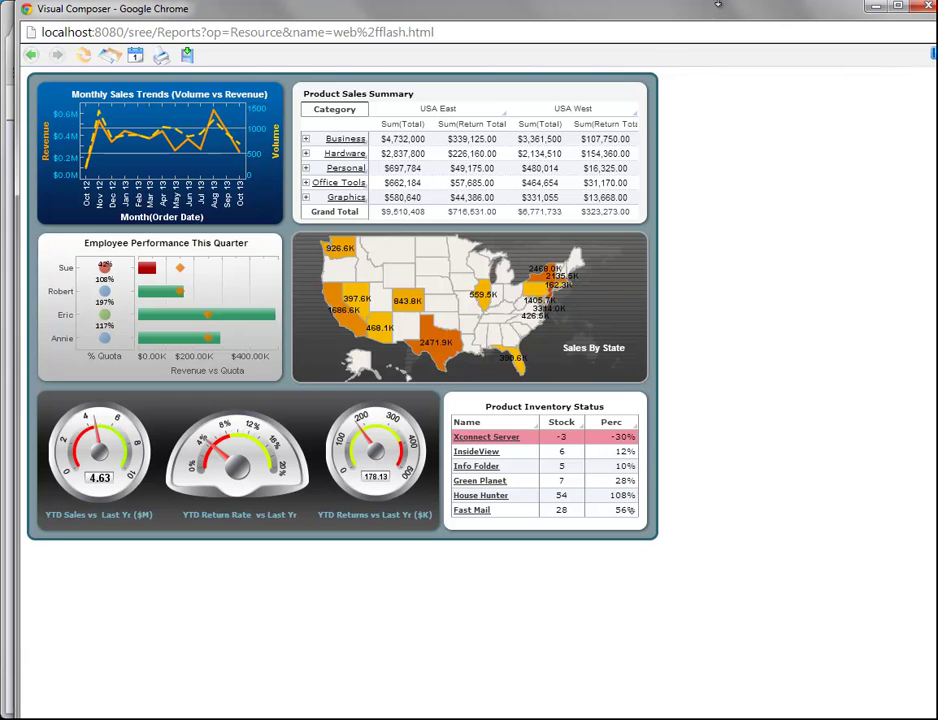
left_click_drag(737, 15, 716, 22)
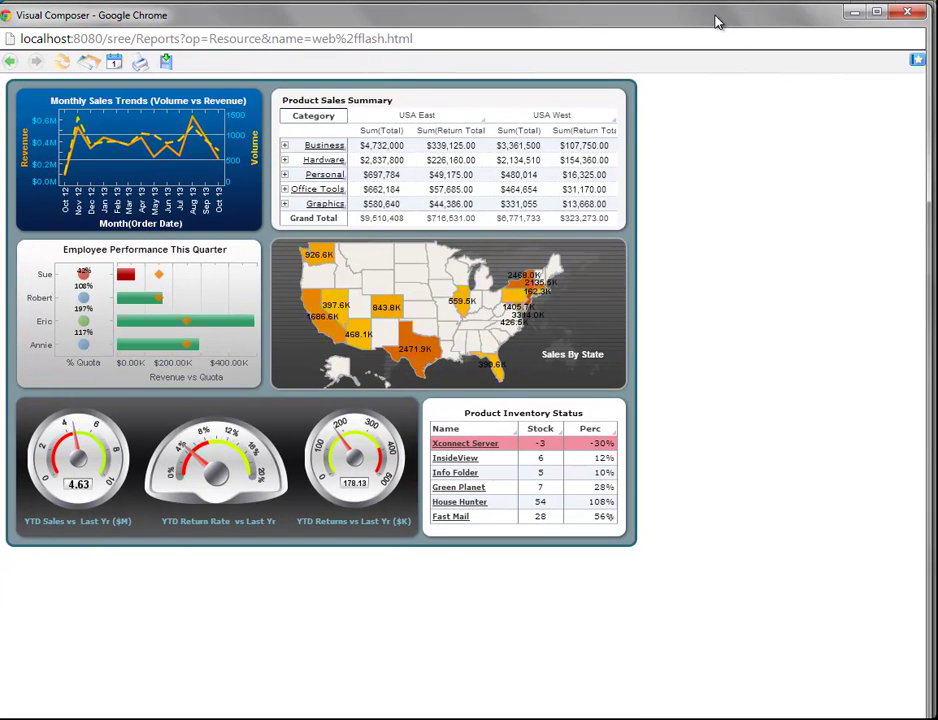
left_click(908, 15)
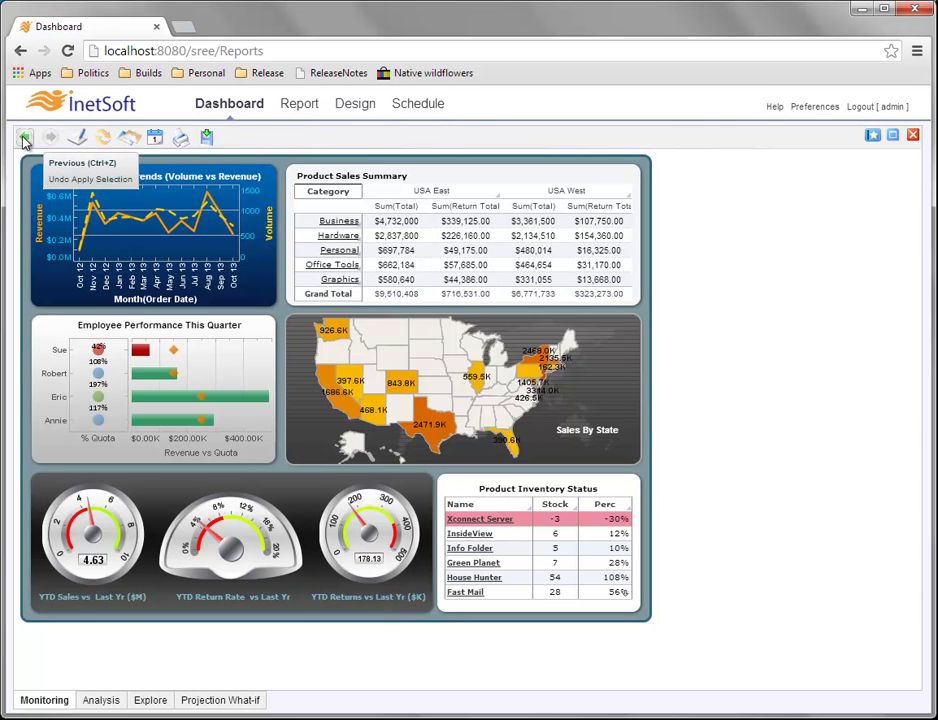
Undo the last selection with Previous and switch to the Explore dashboard.
left_click(24, 140)
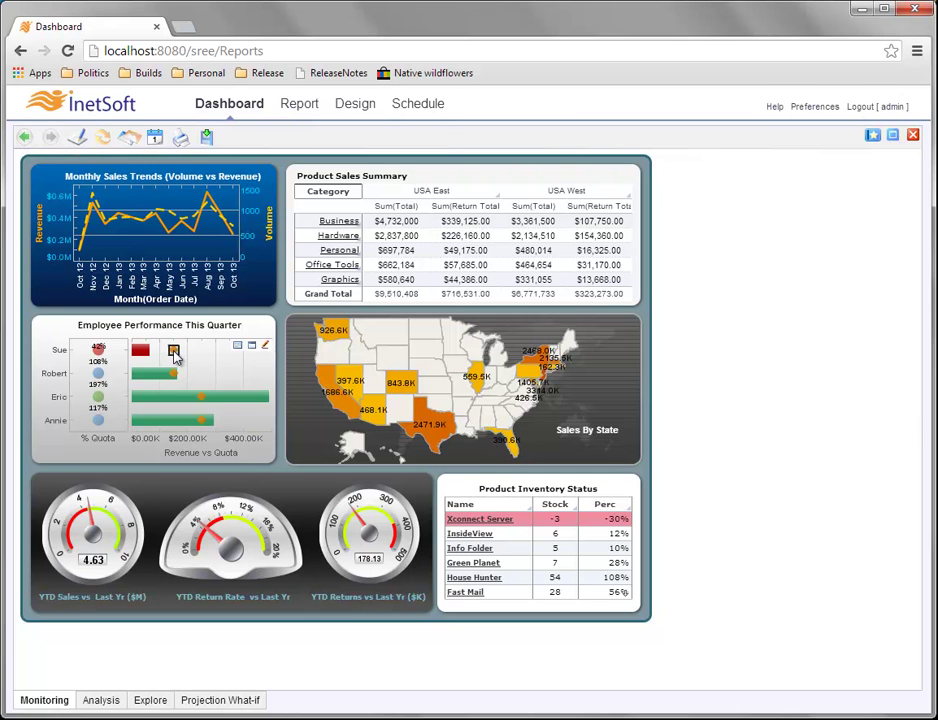
left_click(150, 701)
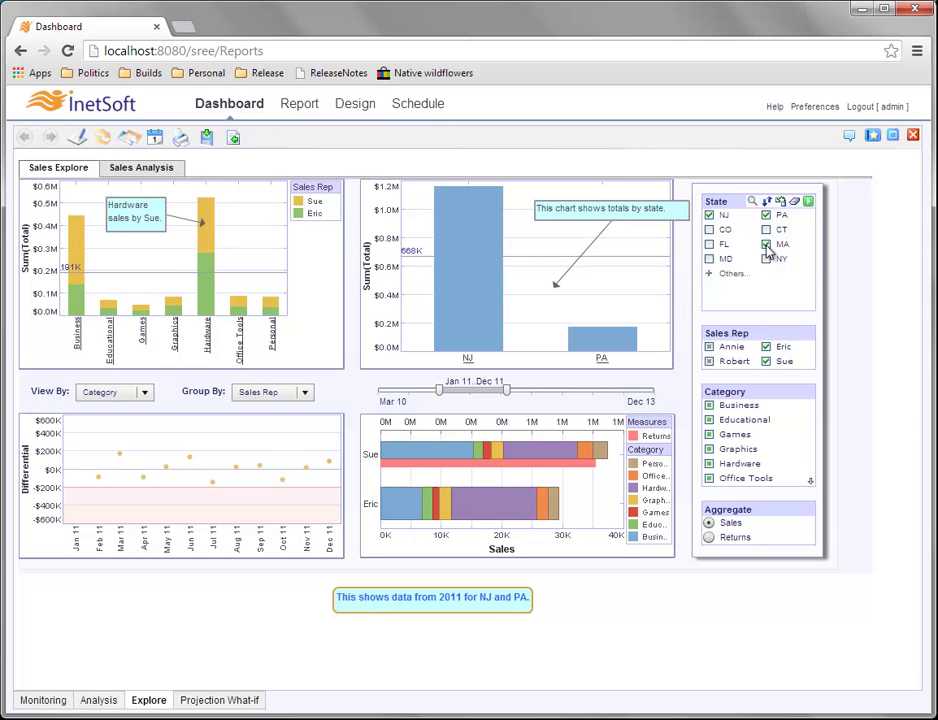
left_click(808, 203)
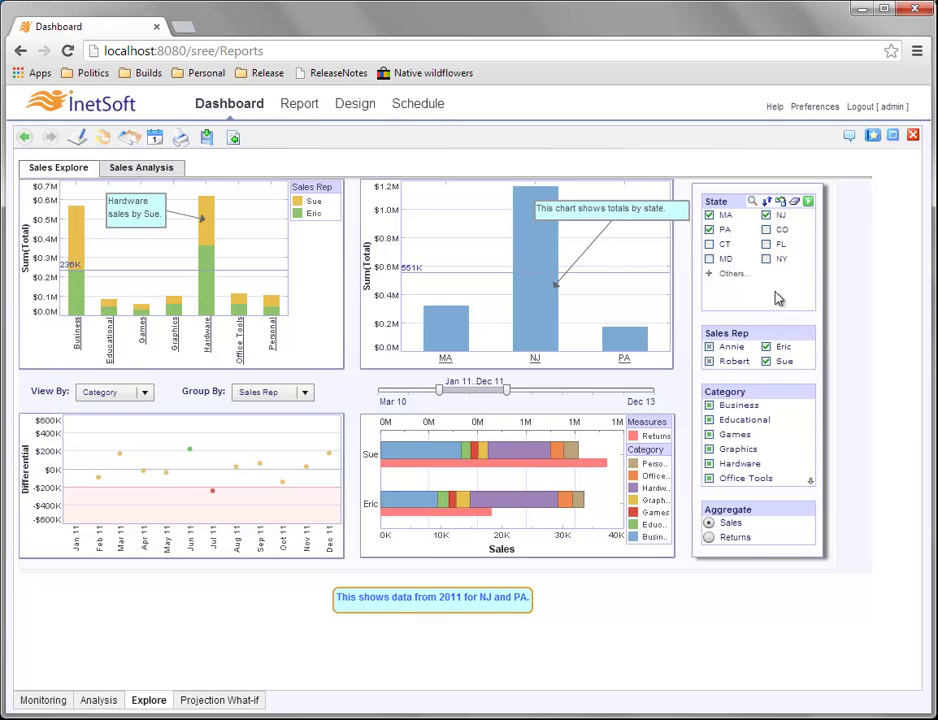
left_click(27, 142)
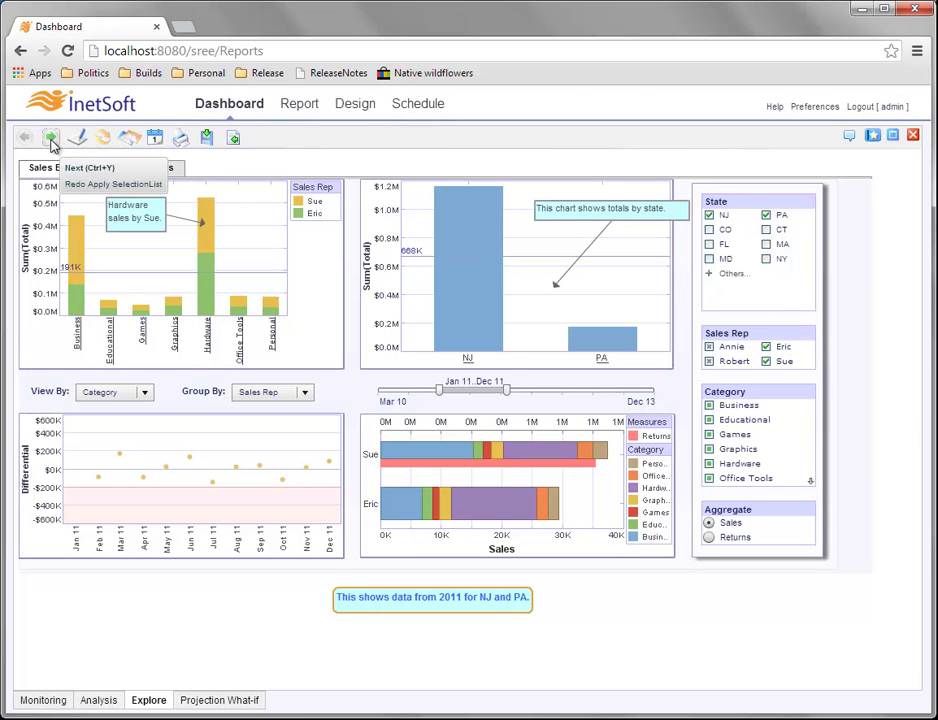
left_click(52, 142)
Add MA to the state filter and apply Games, Graphics and Hardware as the category filter.
left_click(766, 244)
left_click(807, 201)
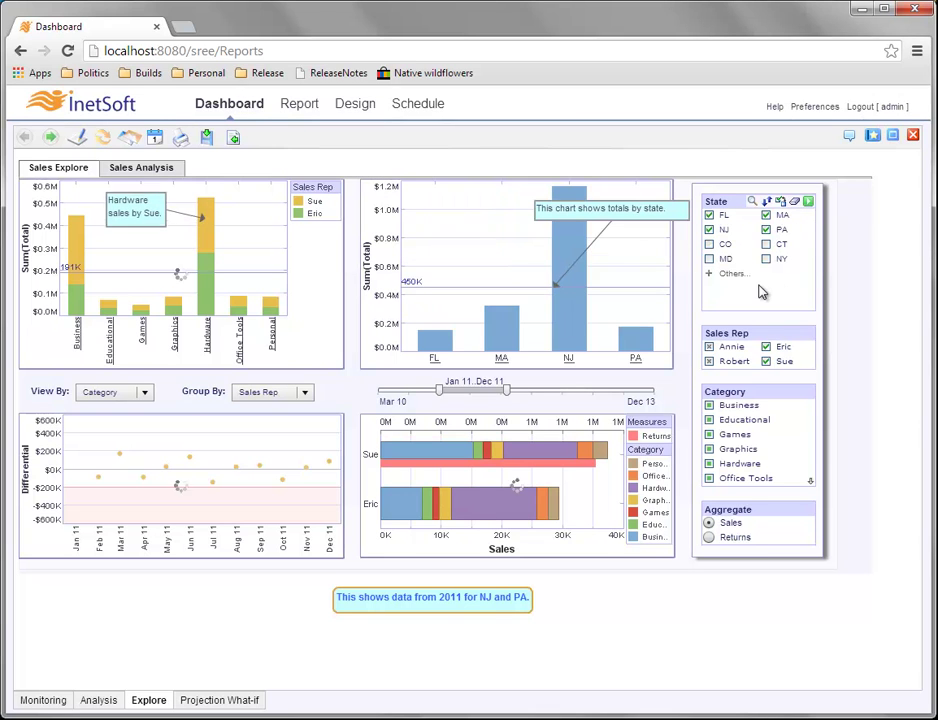
left_click(709, 434)
left_click(709, 449)
left_click(709, 463)
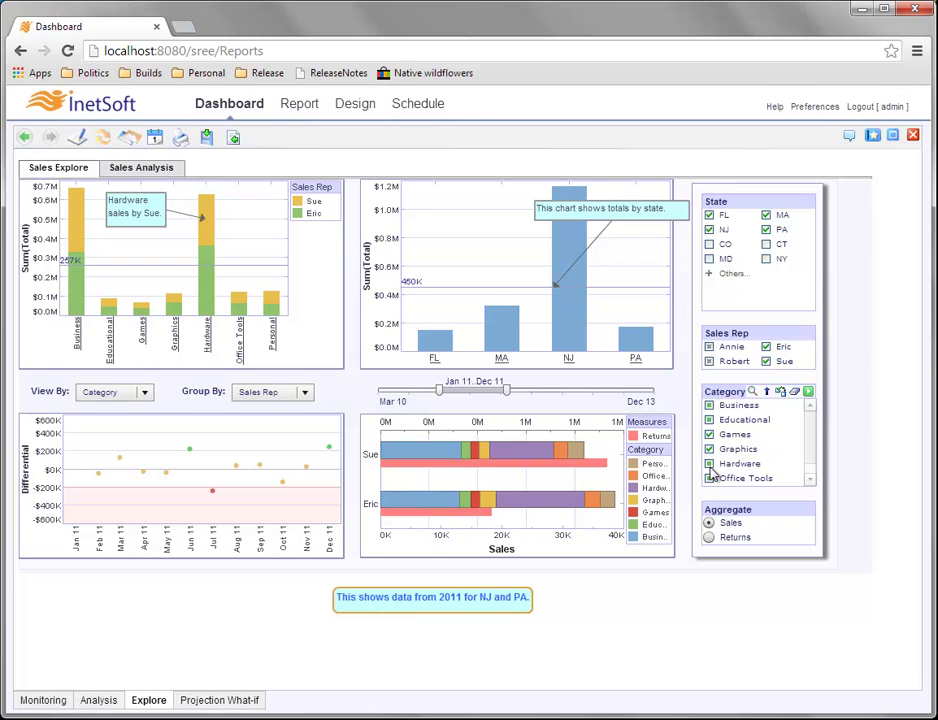
left_click(810, 394)
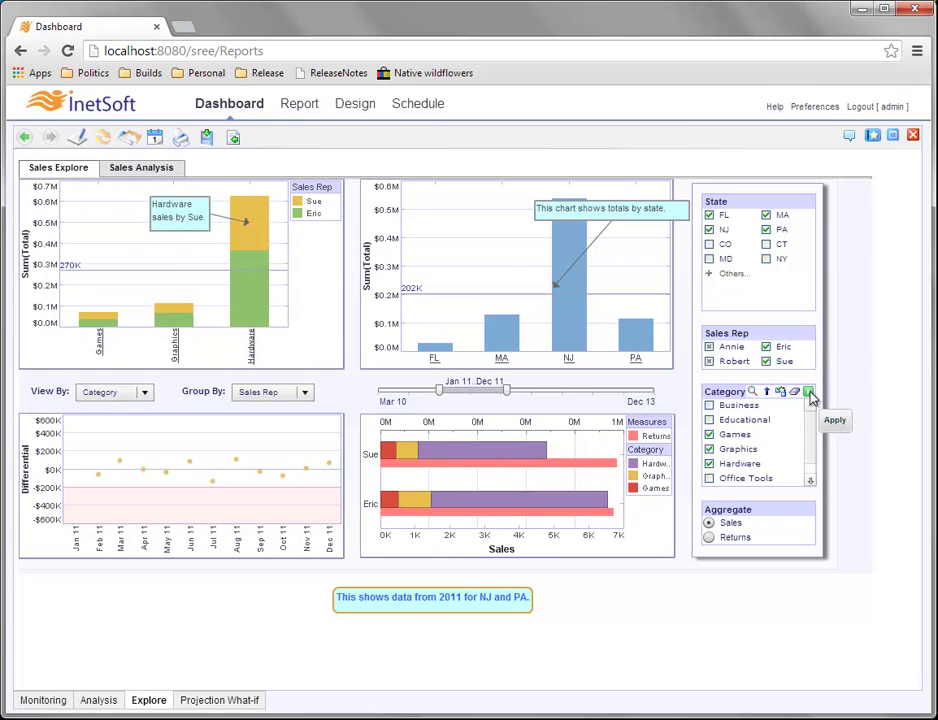
Widen the date range past Dec 11, undo it and the category filter, redo the category filter, and open Visual Composer.
left_click_drag(506, 390, 620, 395)
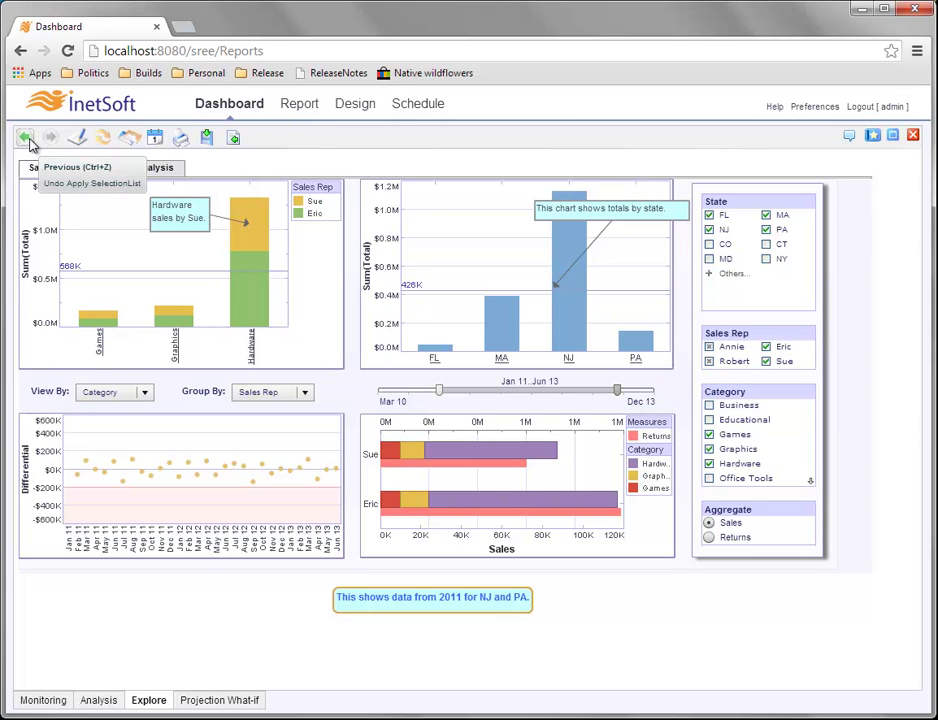
left_click(27, 140)
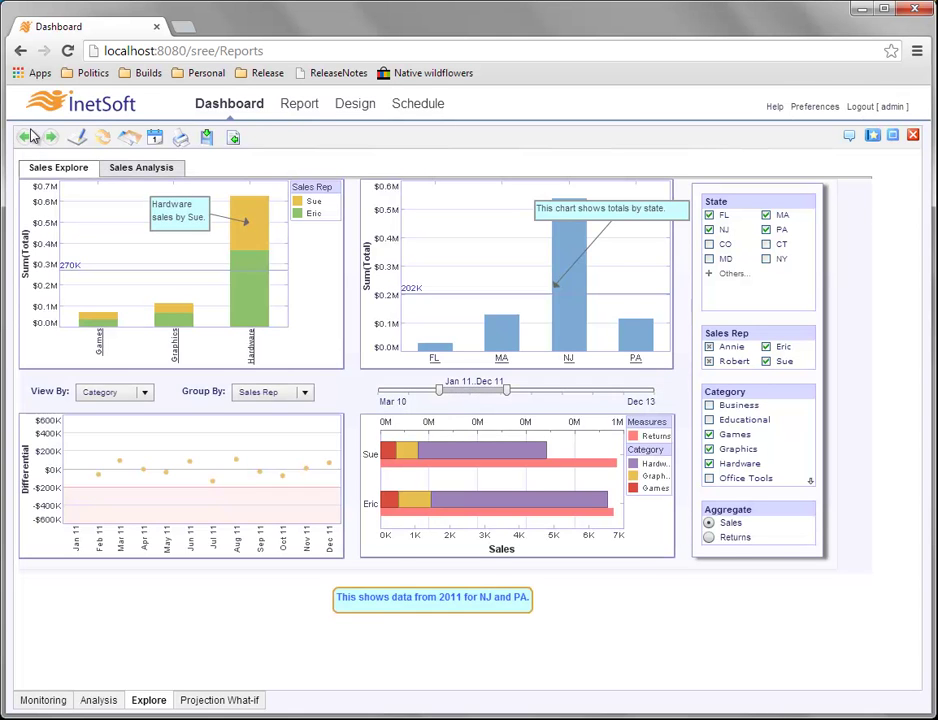
left_click(27, 140)
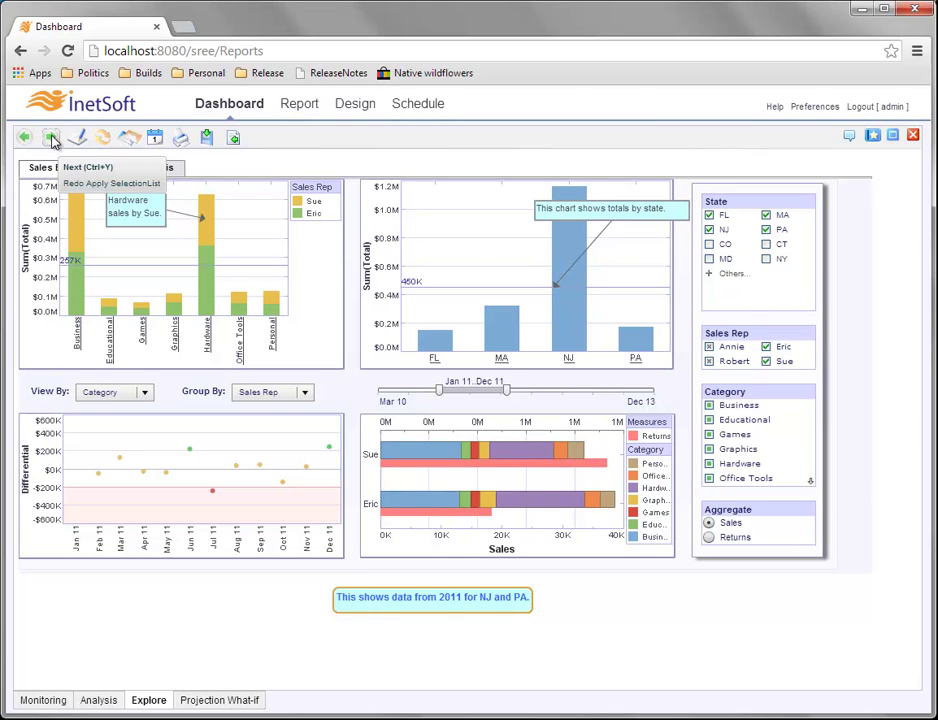
left_click(51, 138)
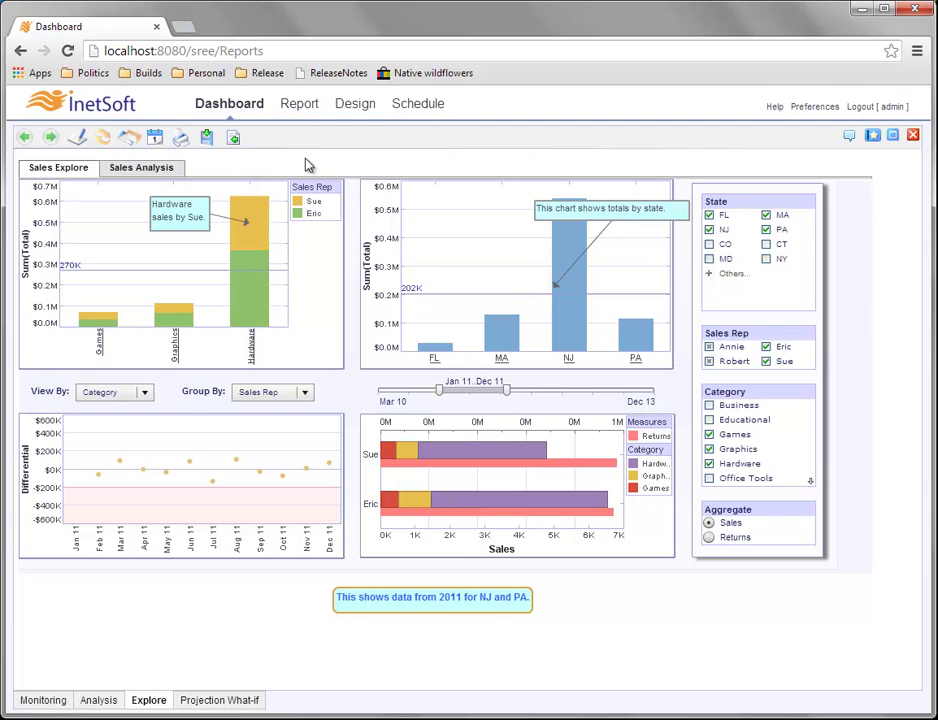
left_click(80, 140)
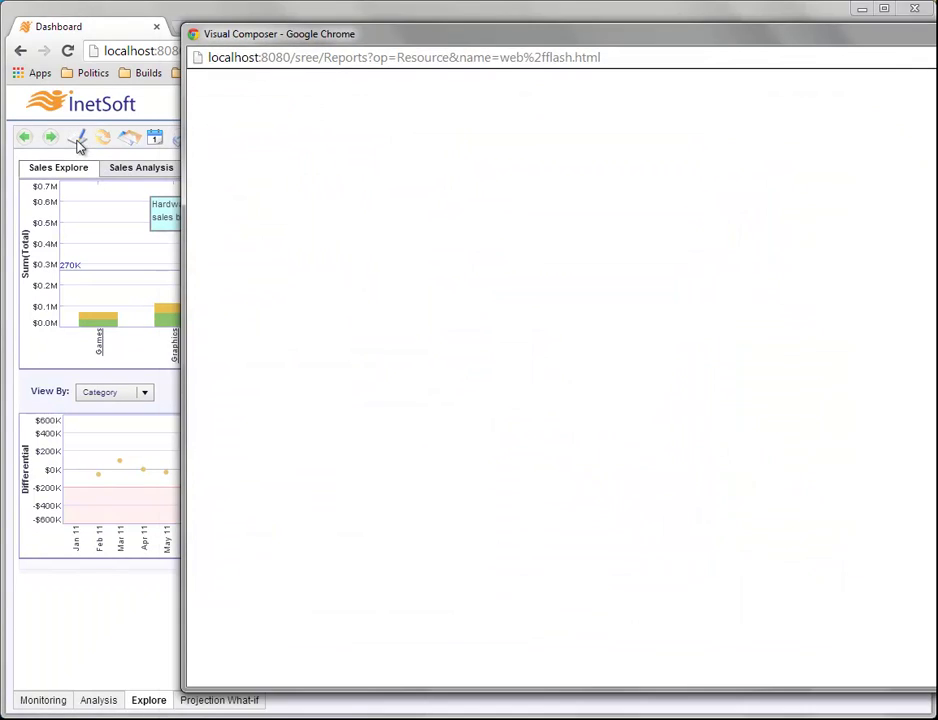
left_click_drag(605, 36, 440, 44)
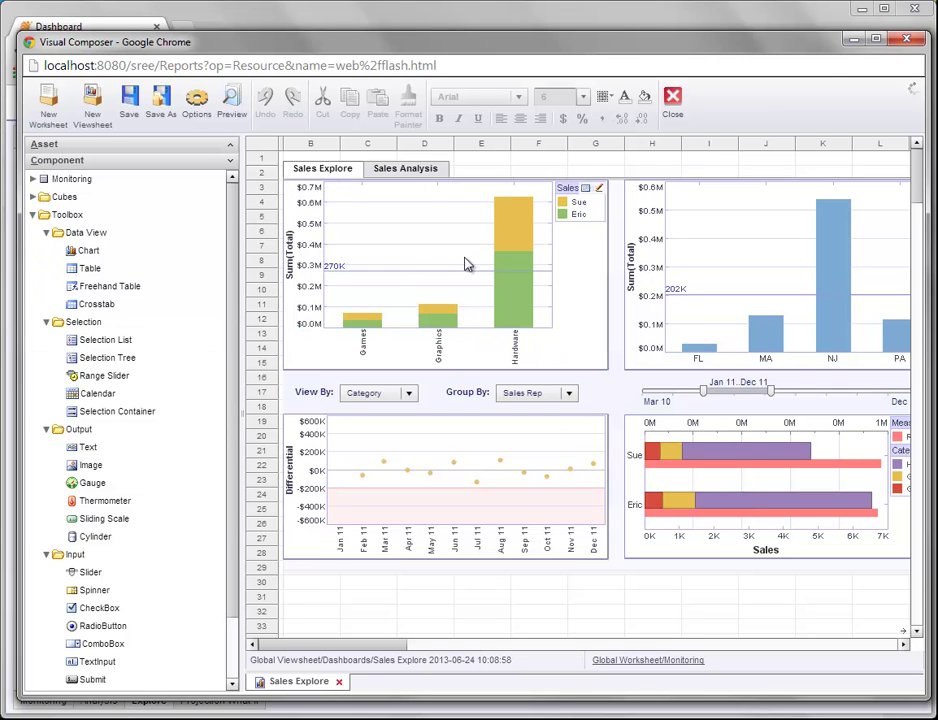
left_click(913, 42)
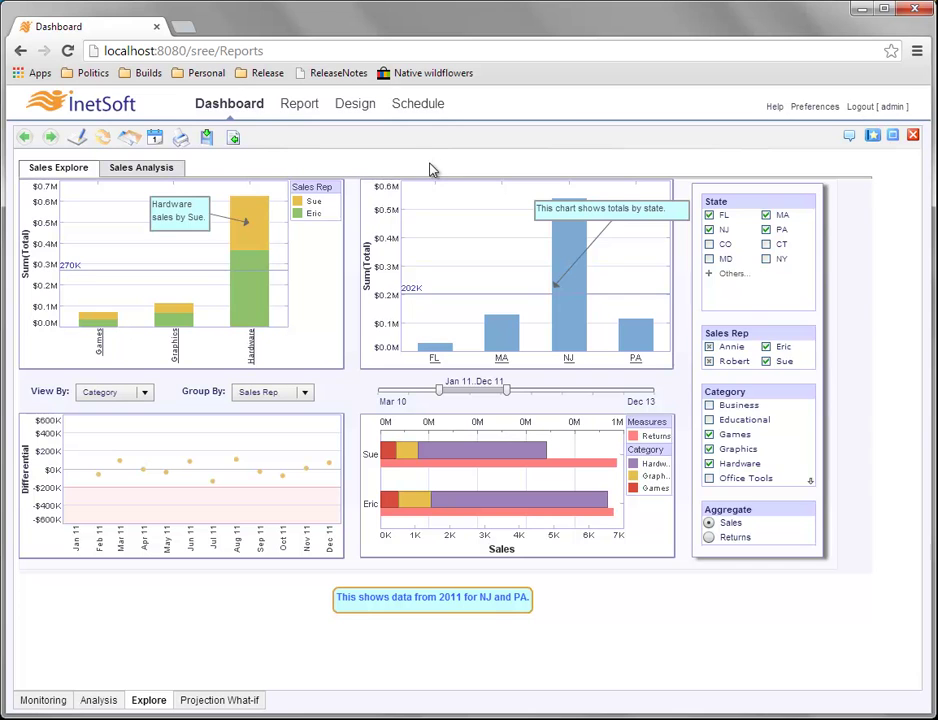
Restore the dashboard's starting bookmark, showing 2011 sales for NJ and PA only.
left_click(103, 137)
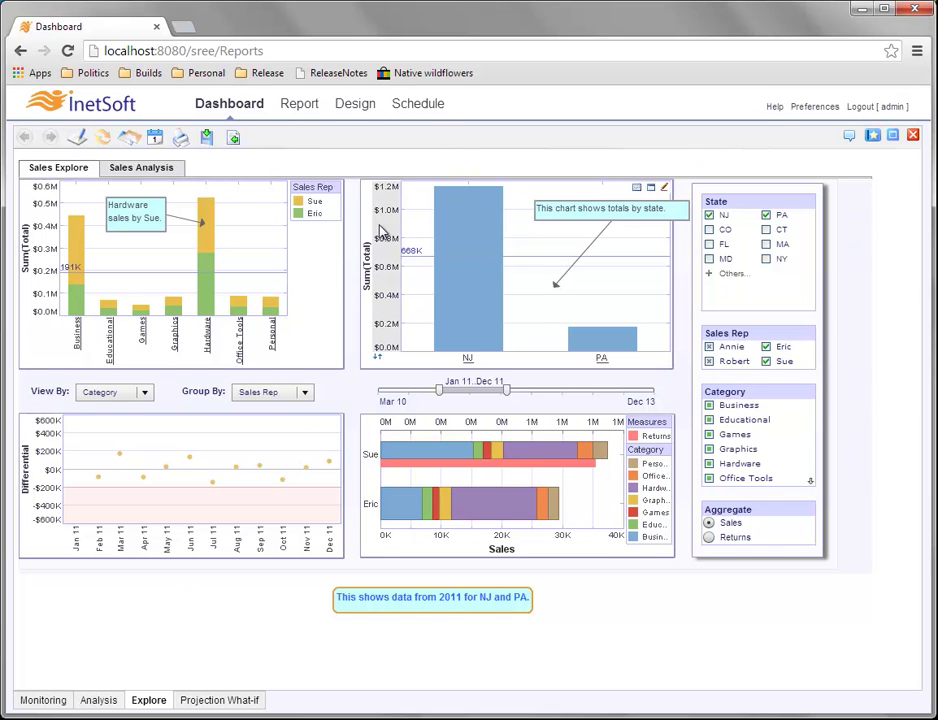
left_click(131, 139)
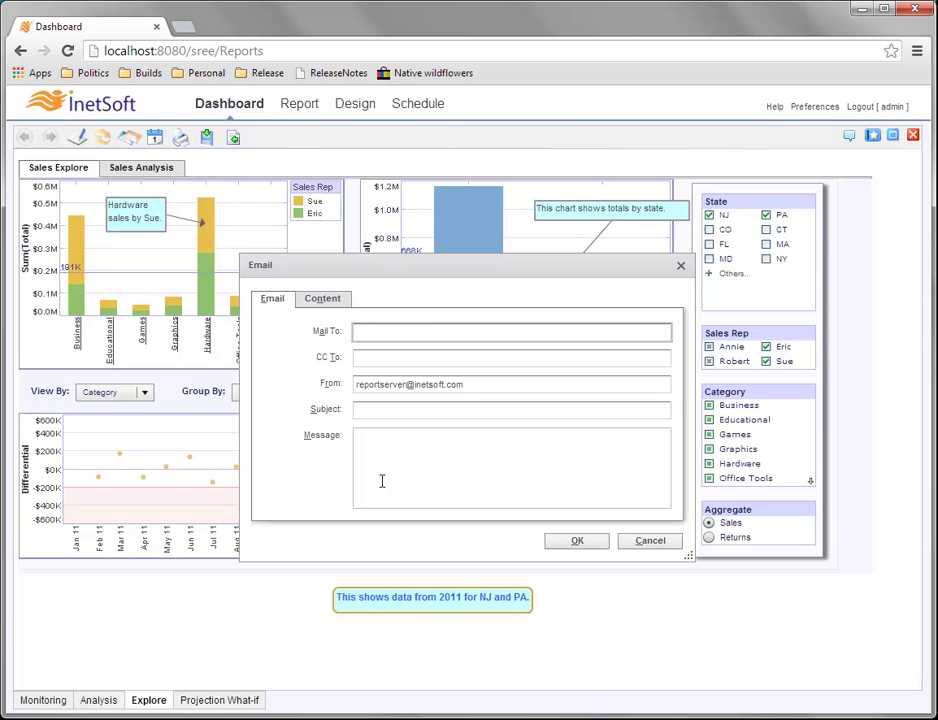
left_click(335, 299)
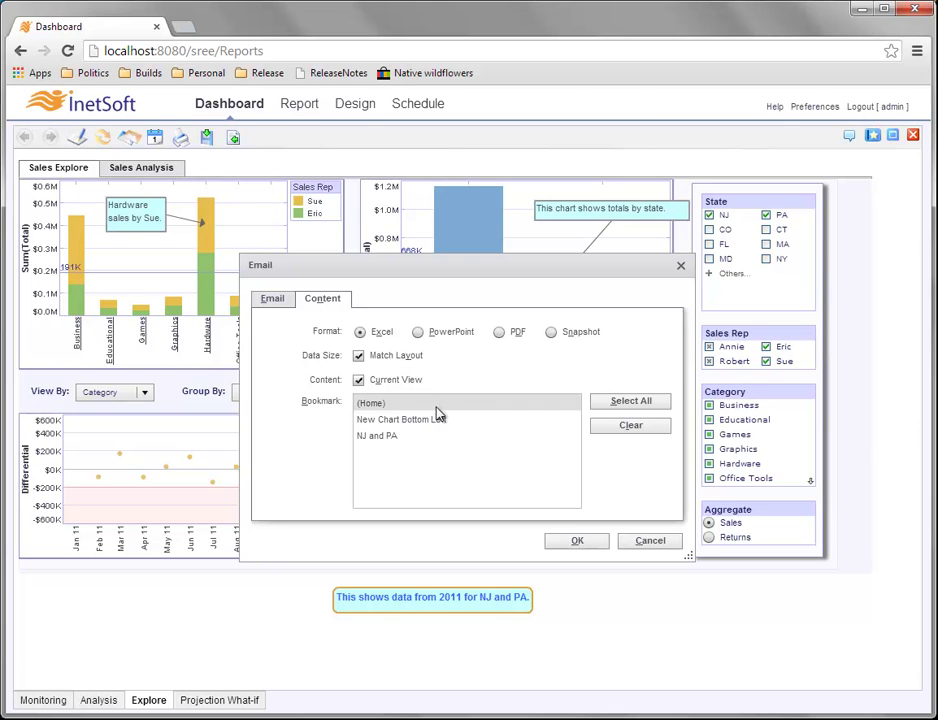
left_click(447, 419)
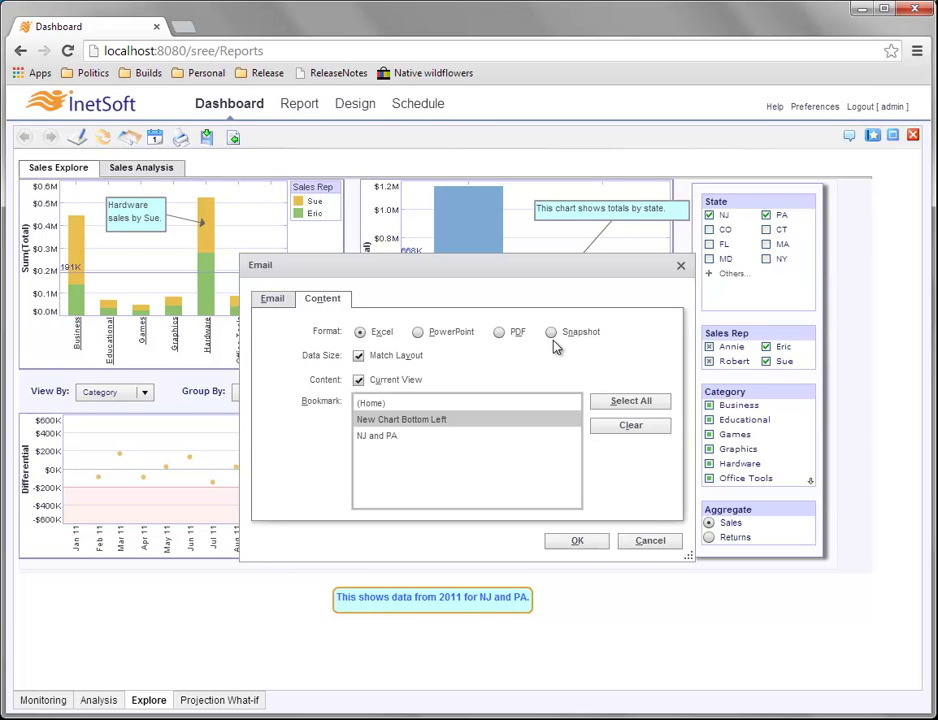
left_click(650, 543)
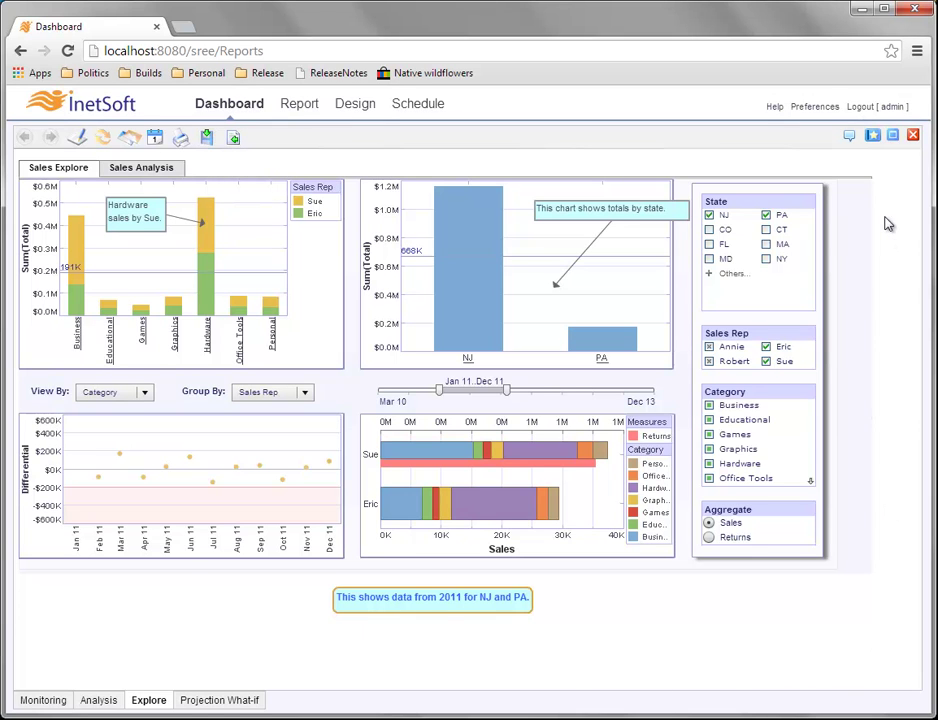
left_click(207, 138)
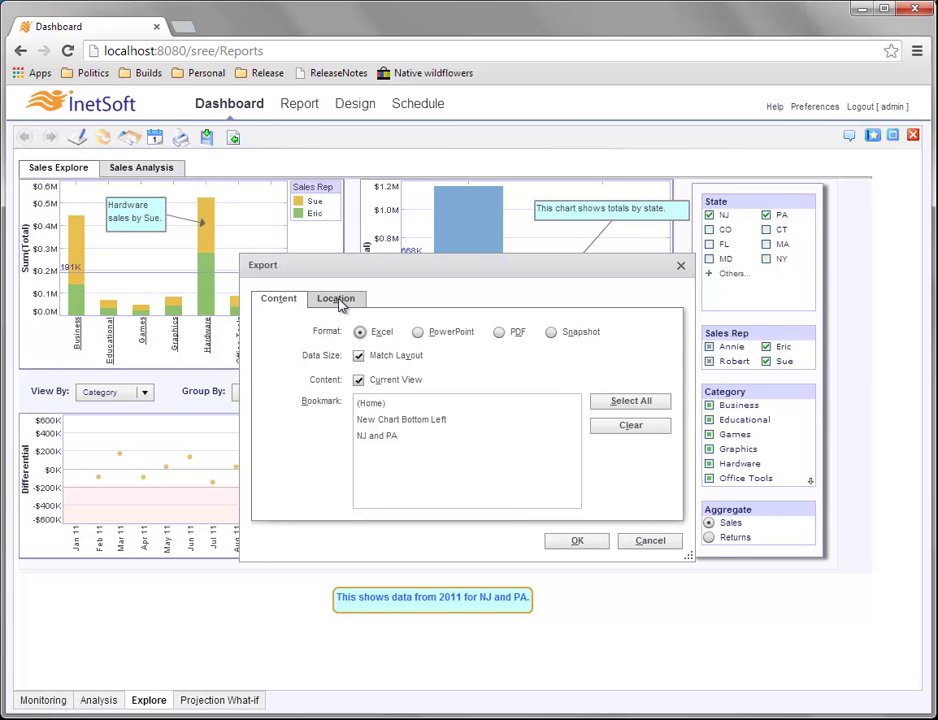
left_click(337, 303)
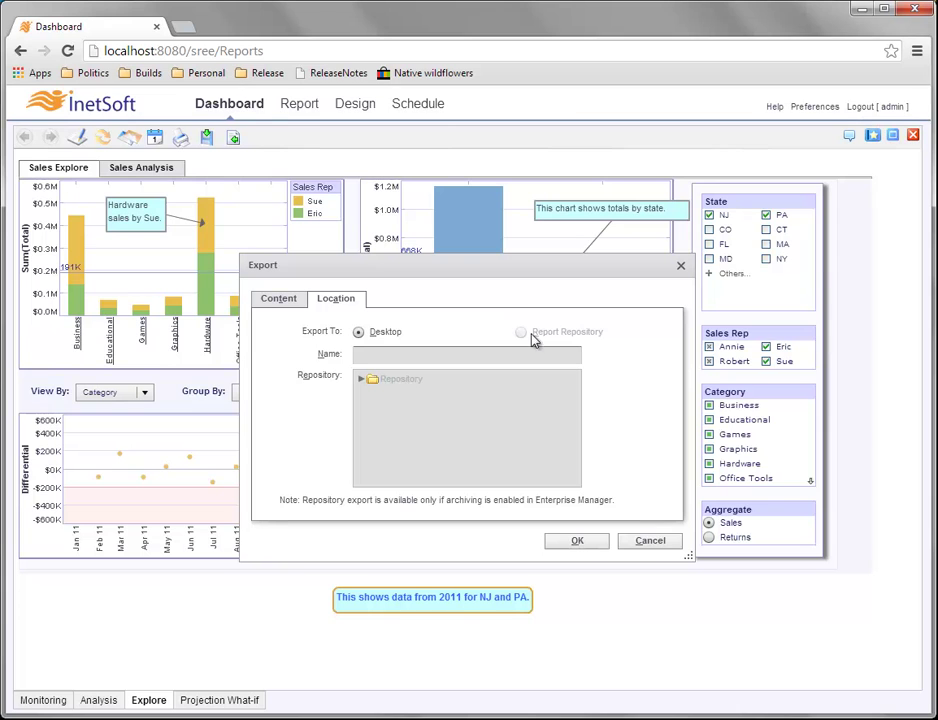
left_click(649, 541)
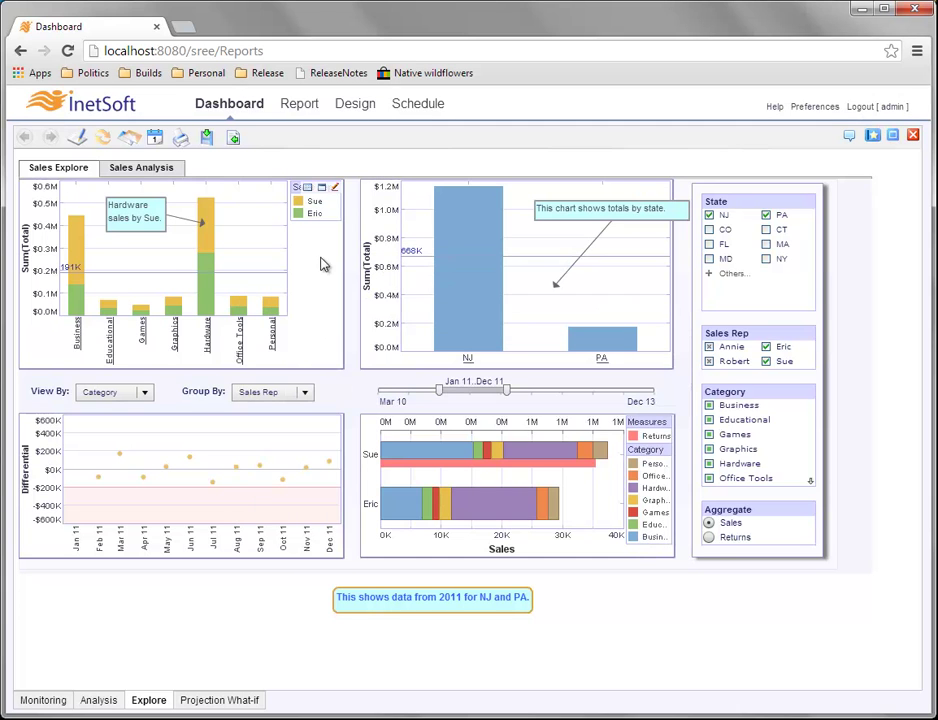
Go from Report back to the Explore dashboard and bring up the Schedule Dashboard dialog.
left_click(298, 108)
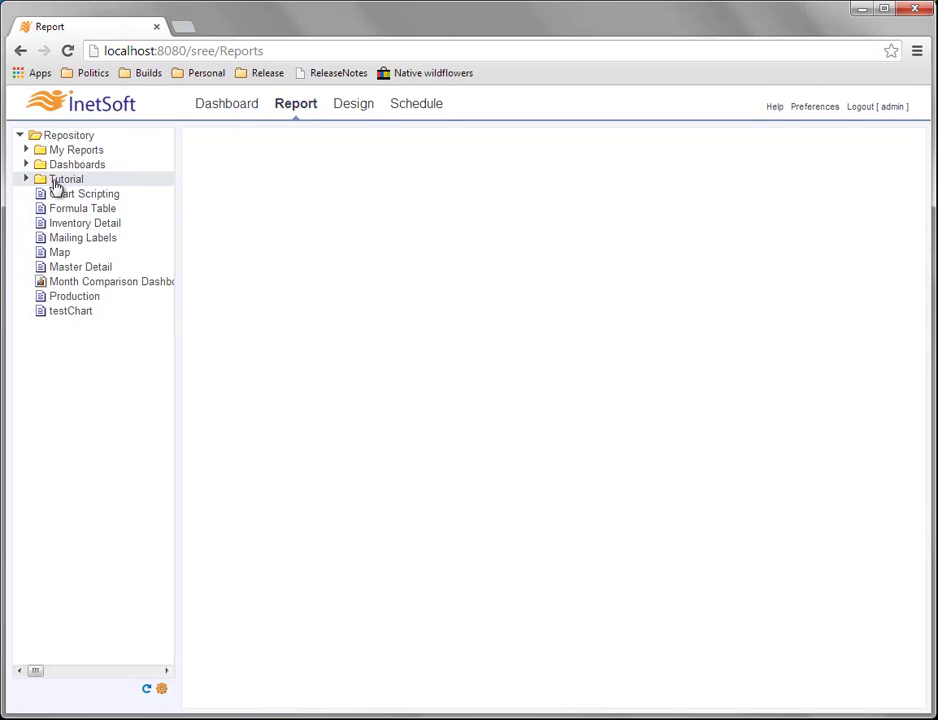
left_click(233, 106)
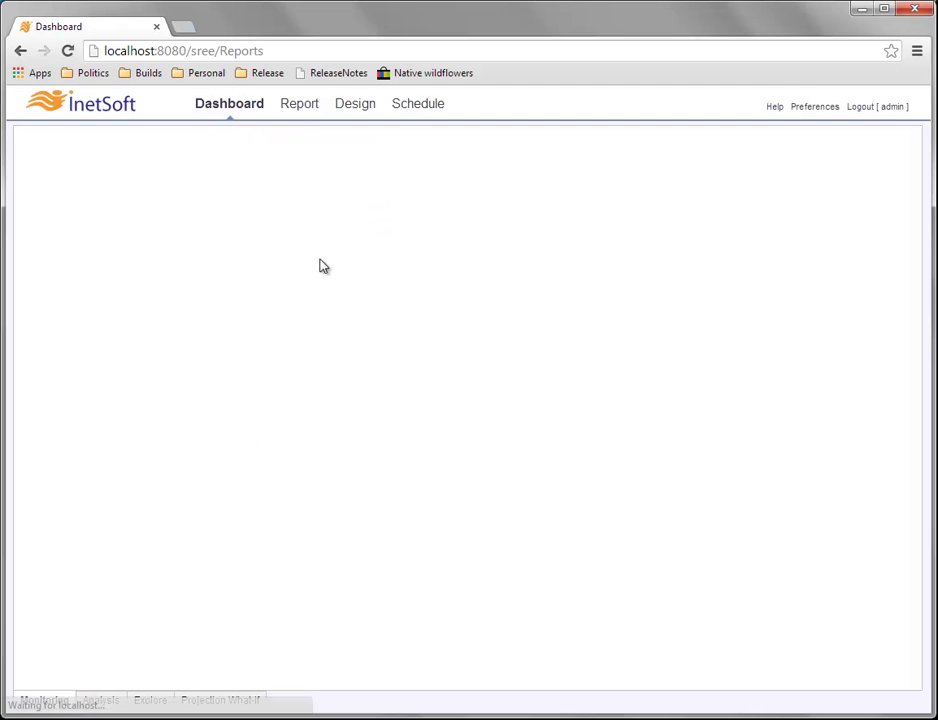
left_click(157, 697)
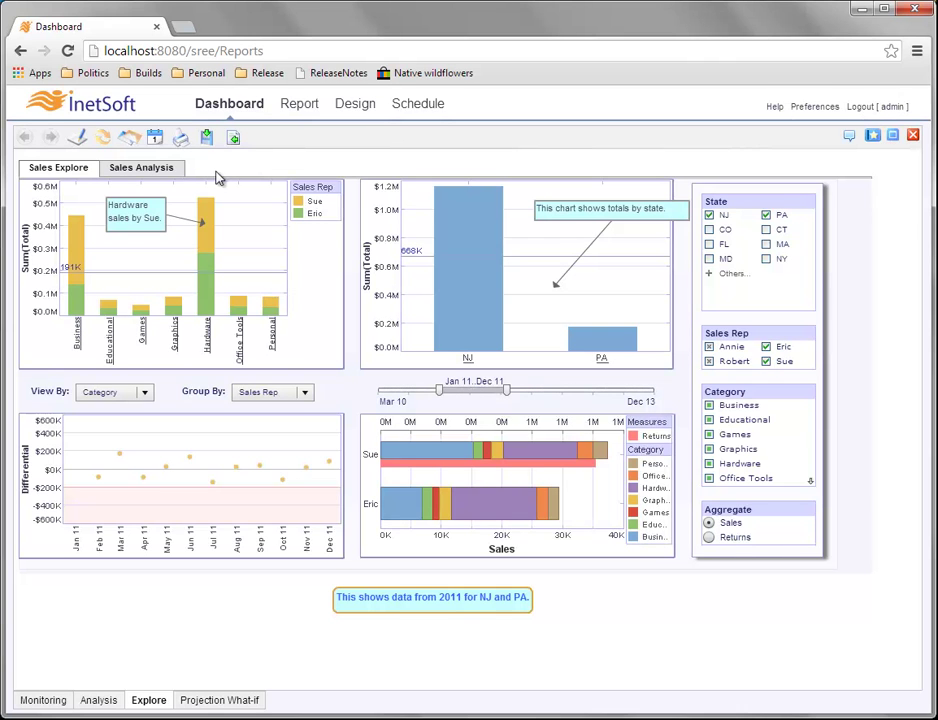
left_click(156, 139)
left_click(156, 143)
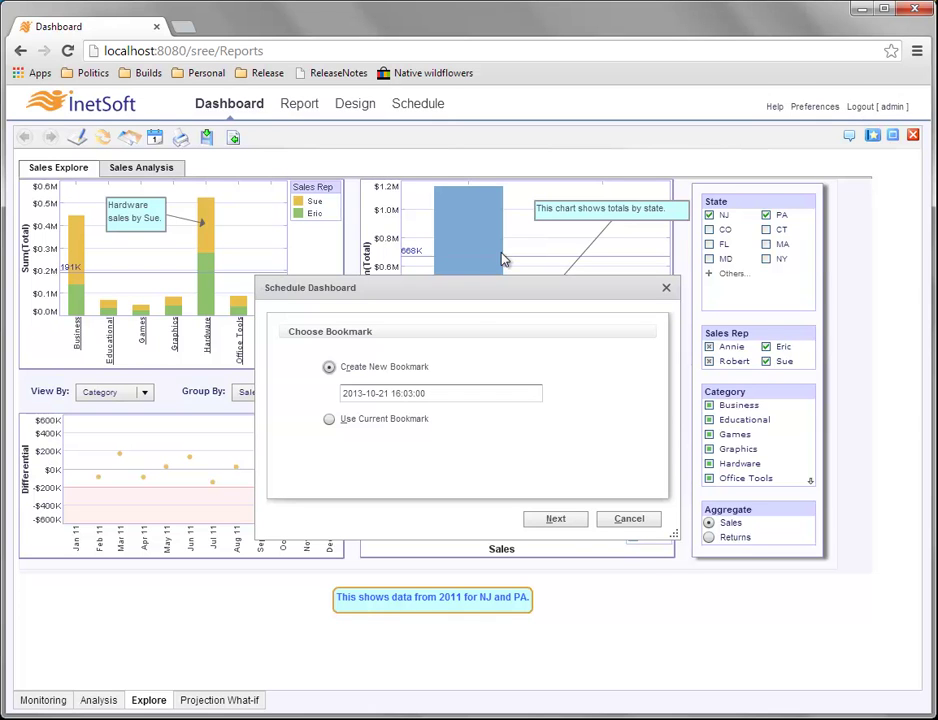
Schedule the current bookmark and choose PDF as the delivery format.
left_click(329, 419)
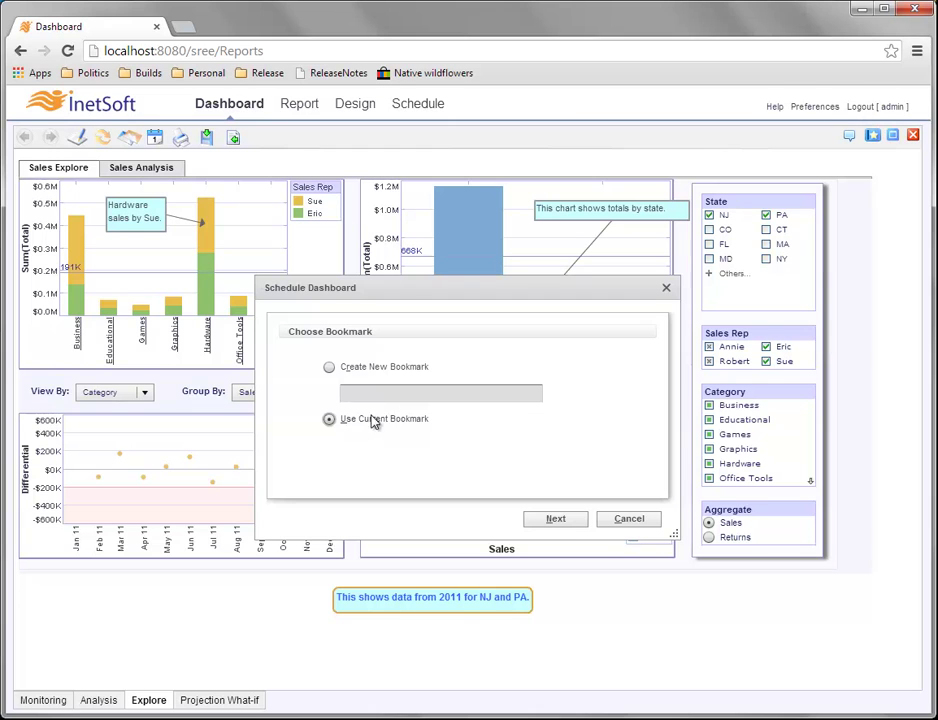
left_click(570, 523)
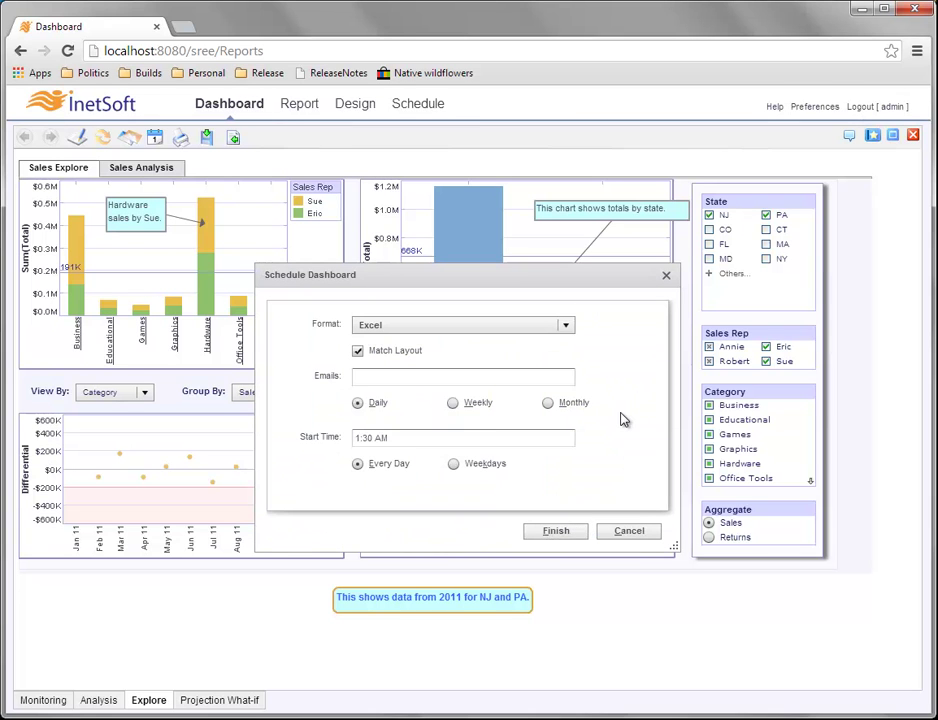
left_click(566, 326)
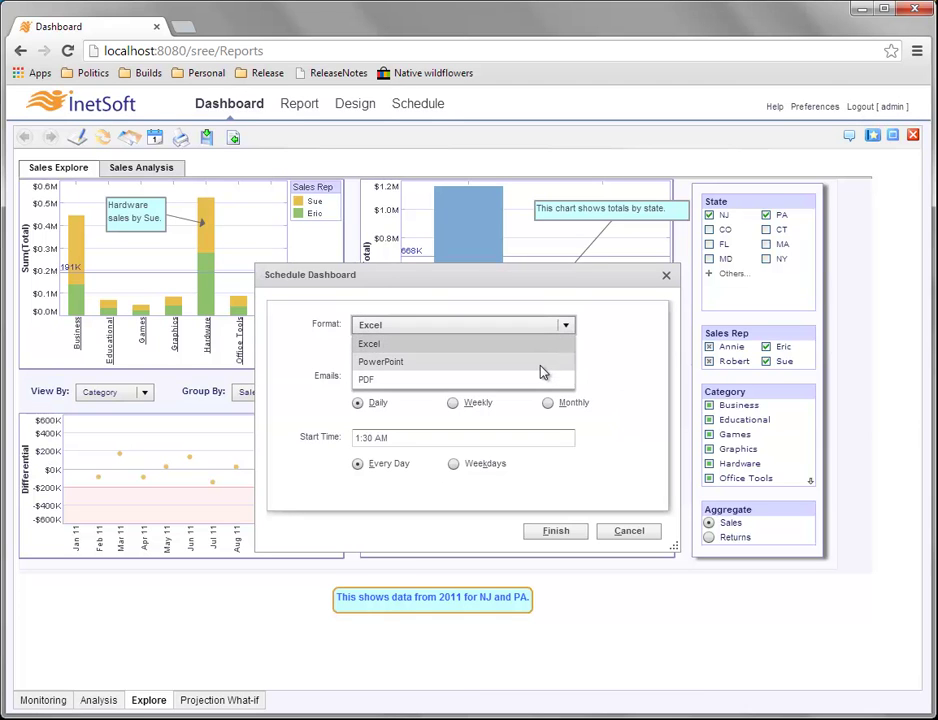
left_click(415, 380)
left_click(415, 380)
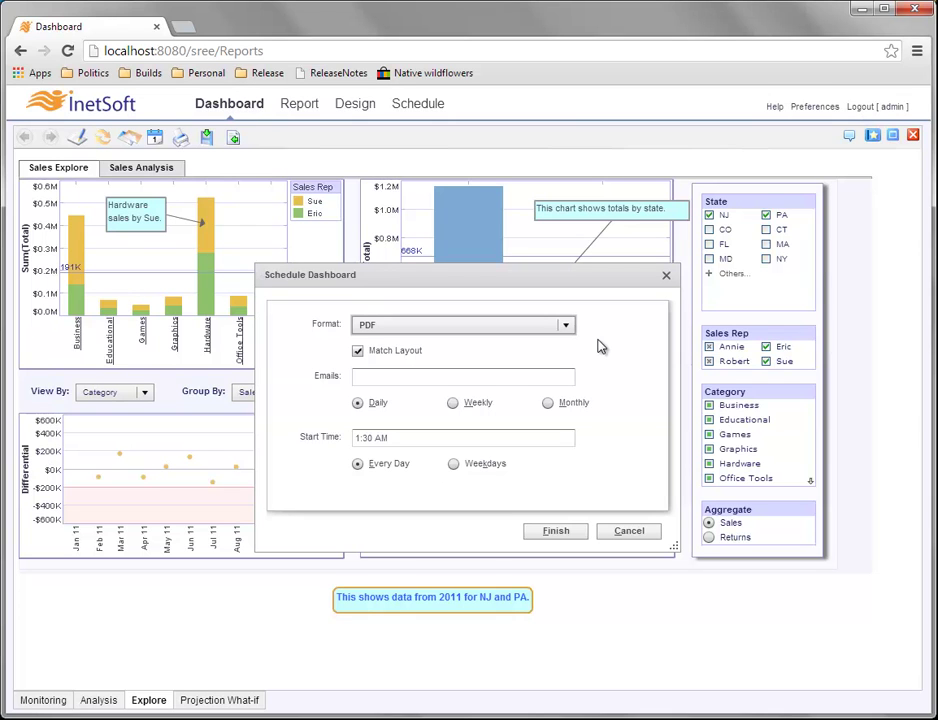
left_click(497, 327)
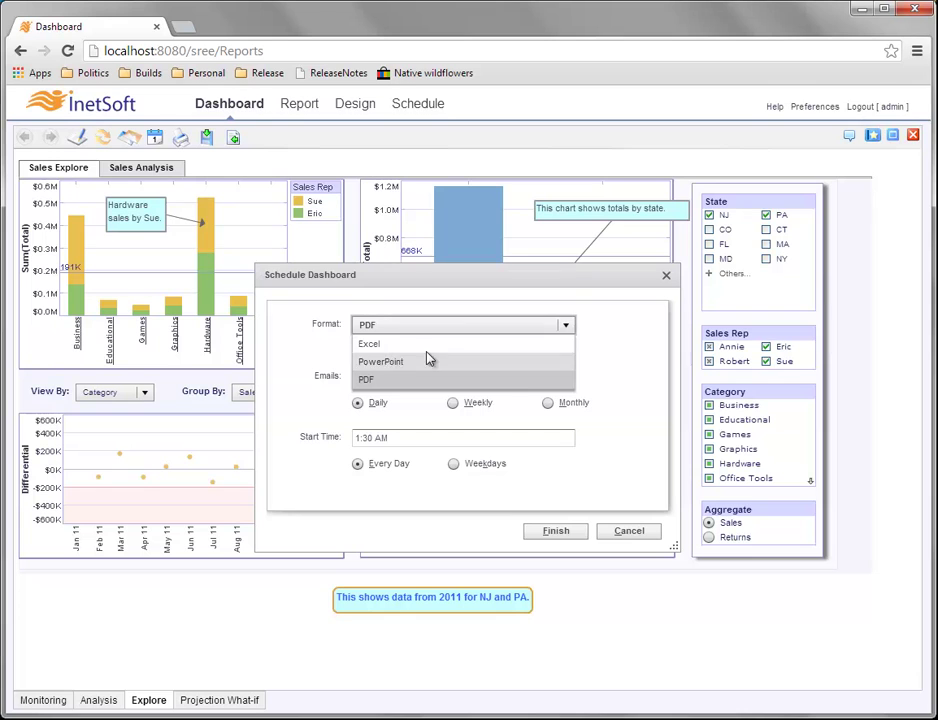
left_click(596, 323)
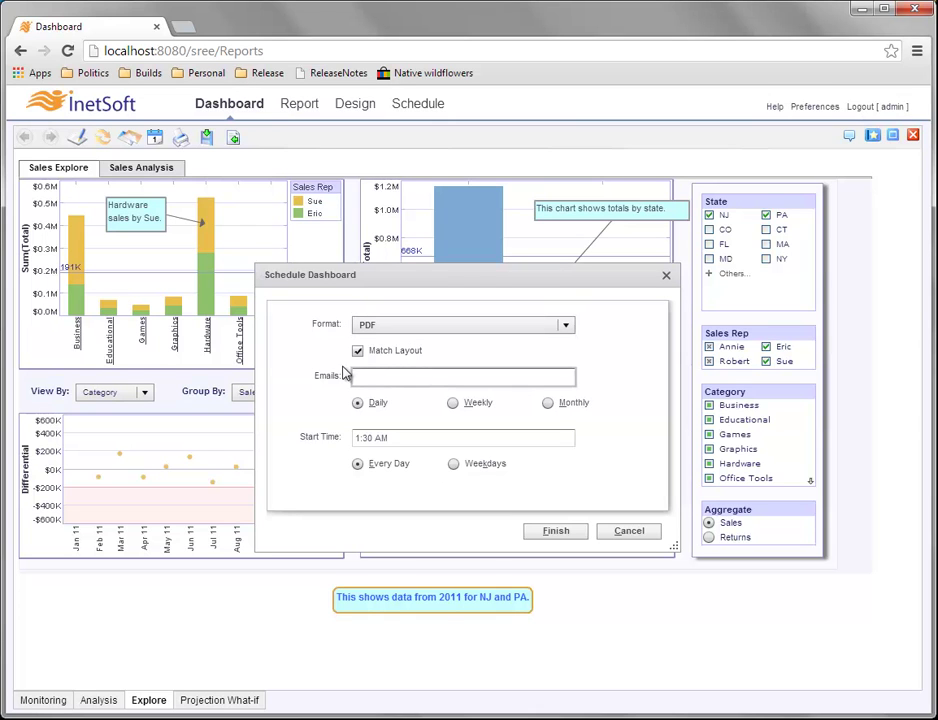
Enter the recipient's e-mail address, correcting a typo.
left_click(415, 375)
type("f")
After viewing Weekly and Monthly options, set delivery to Daily and finish the schedule.
left_click(356, 401)
left_click(453, 403)
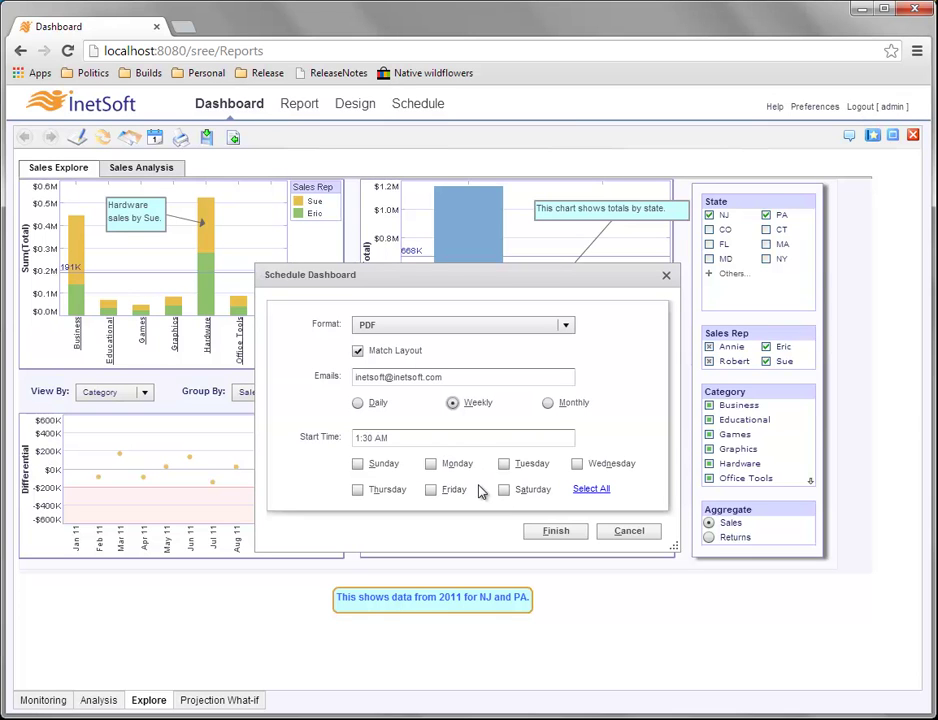
left_click(552, 405)
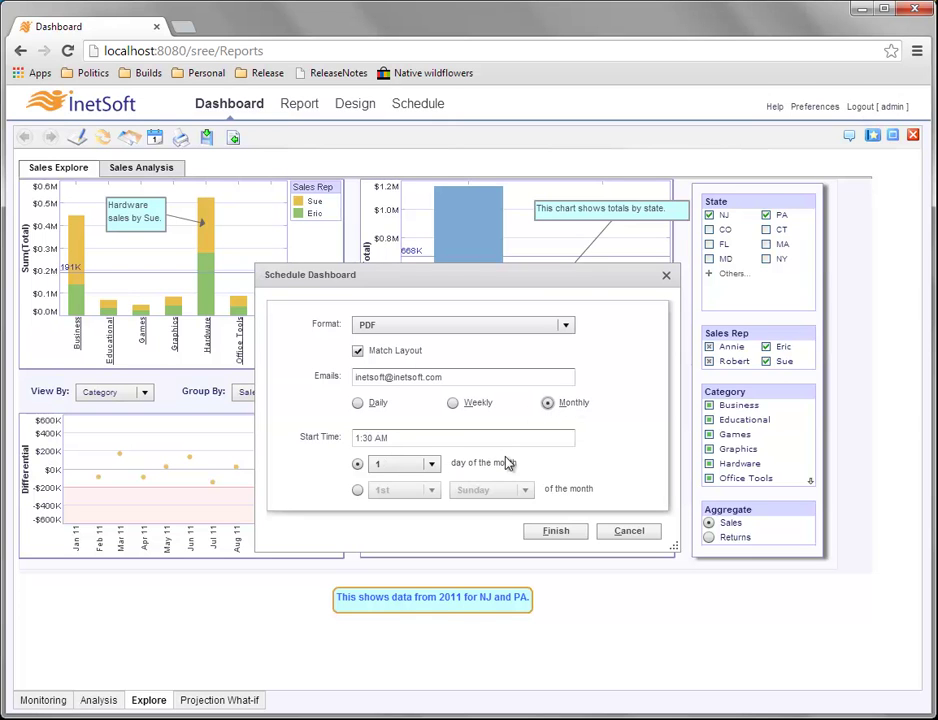
left_click(358, 490)
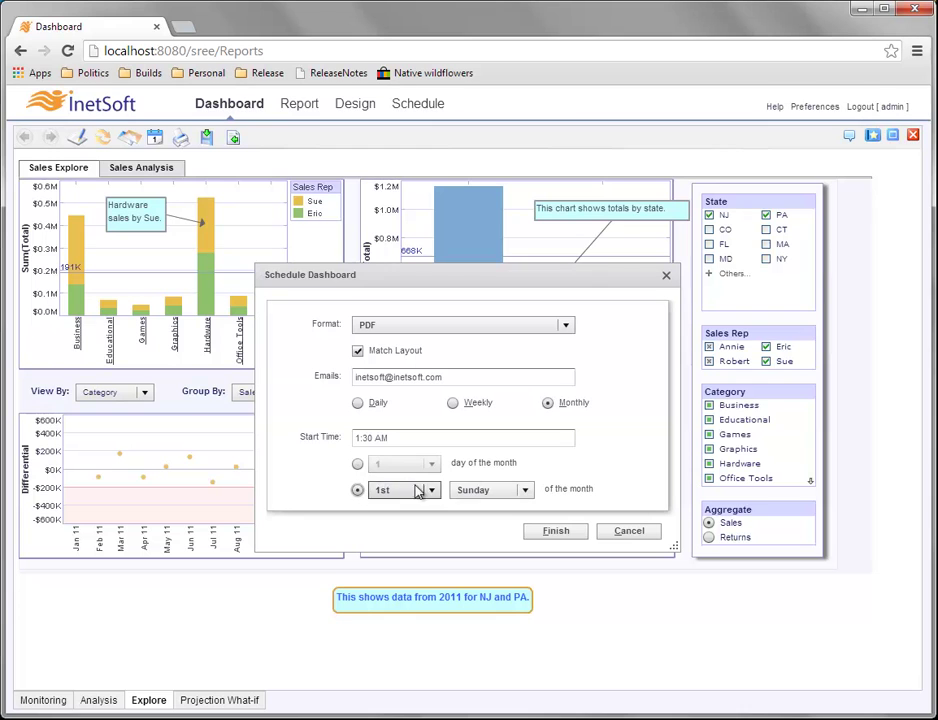
left_click(358, 465)
left_click(359, 402)
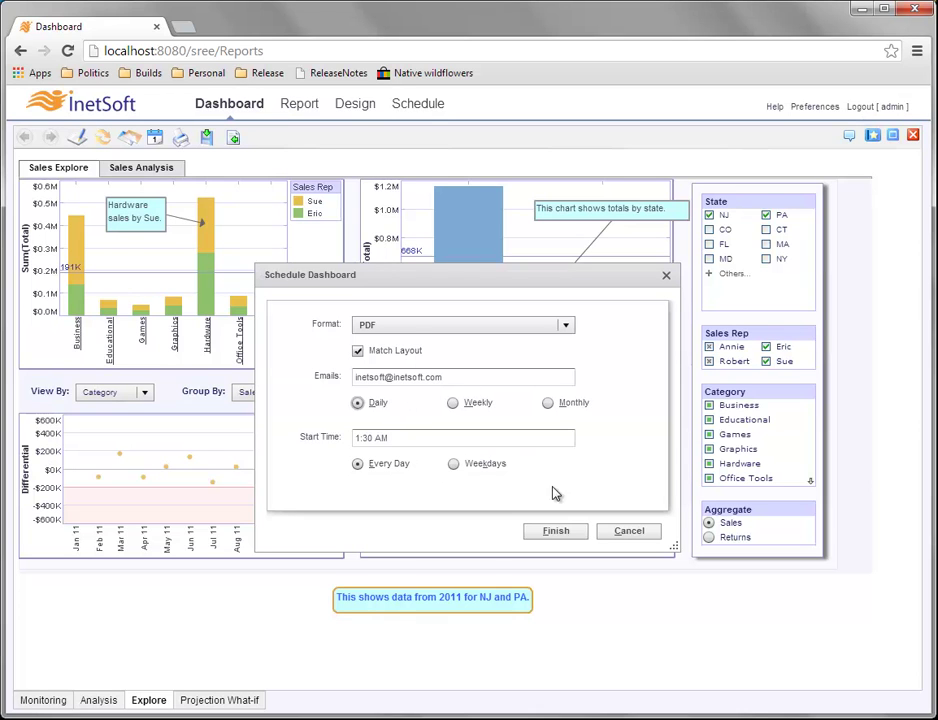
left_click(551, 533)
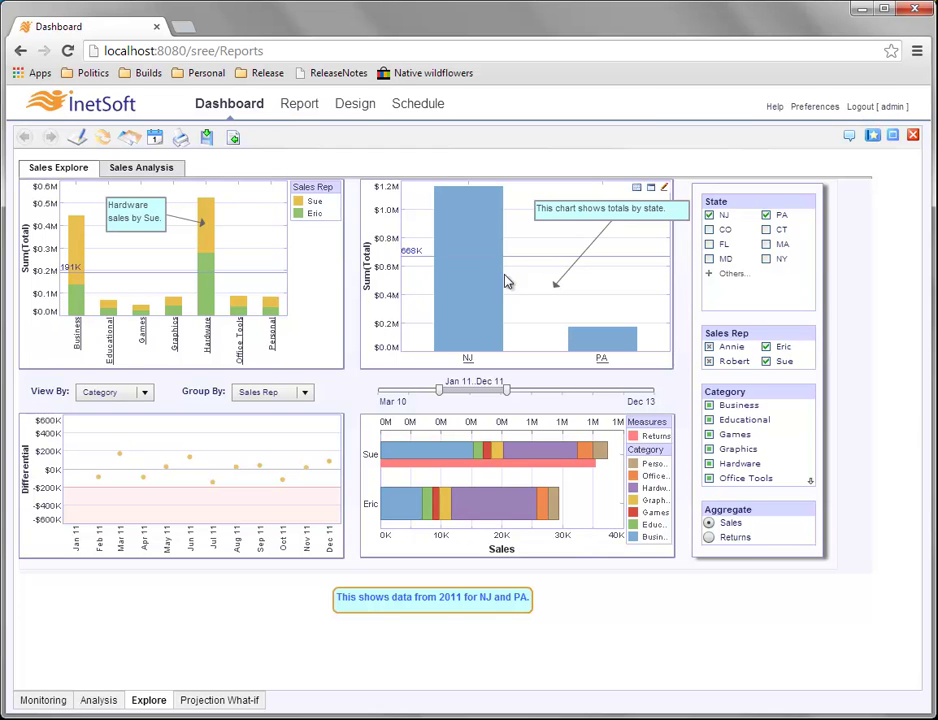
mouse_move(398, 426)
Show the Schedule page listing the Sales Explore task with its daily 01:30:00 condition.
left_click(420, 111)
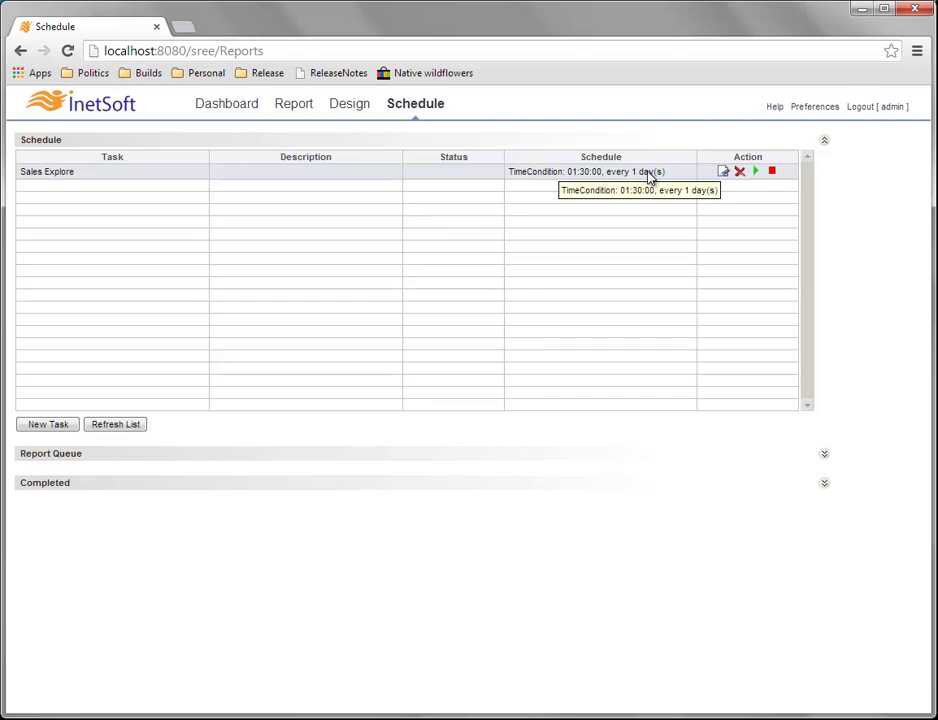
Review the Sales Explore task's Condition, Action and Options tabs, leave Notification off, and save unchanged.
left_click(723, 175)
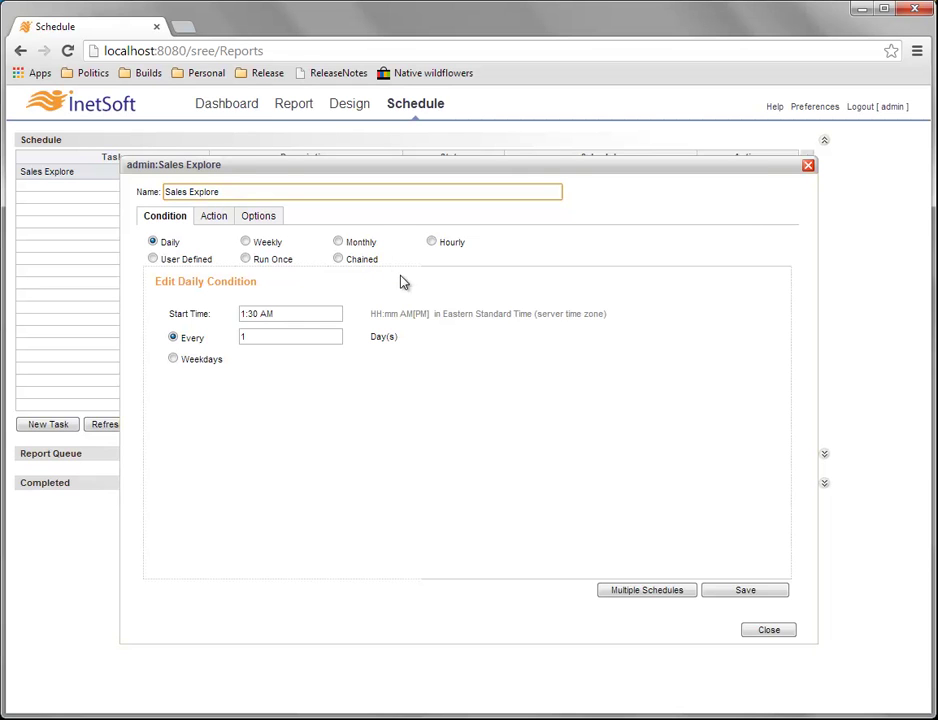
left_click(218, 221)
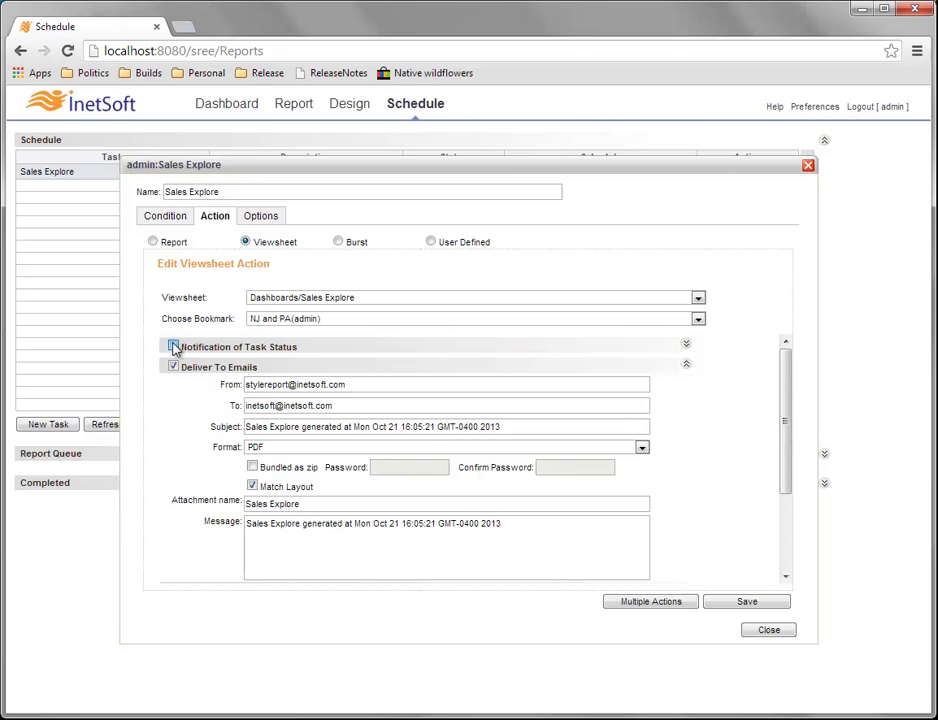
left_click(174, 346)
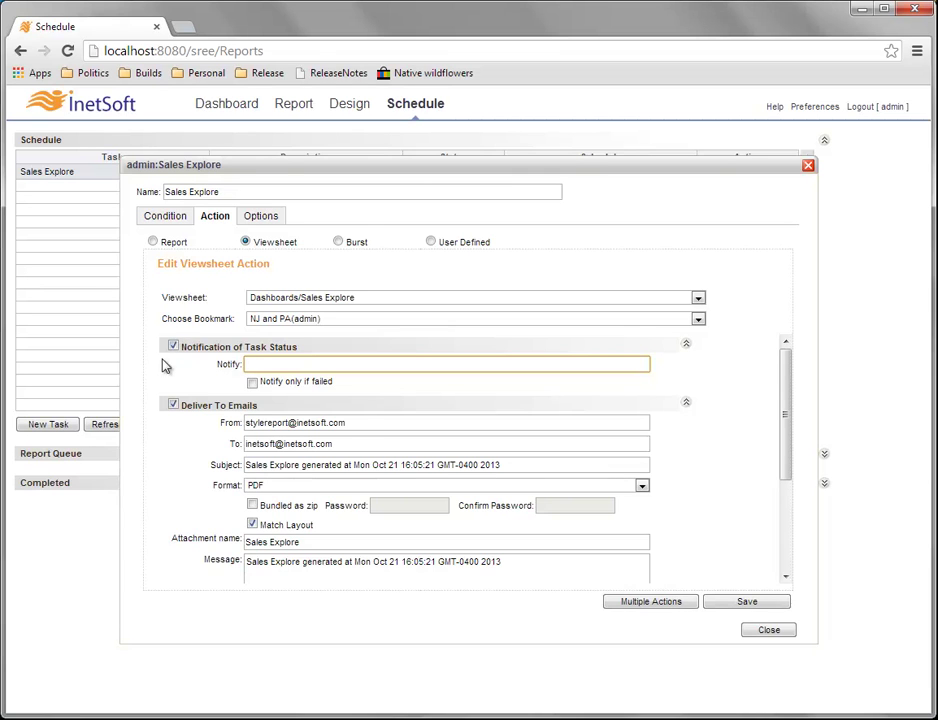
left_click(174, 347)
left_click_drag(787, 444, 791, 530)
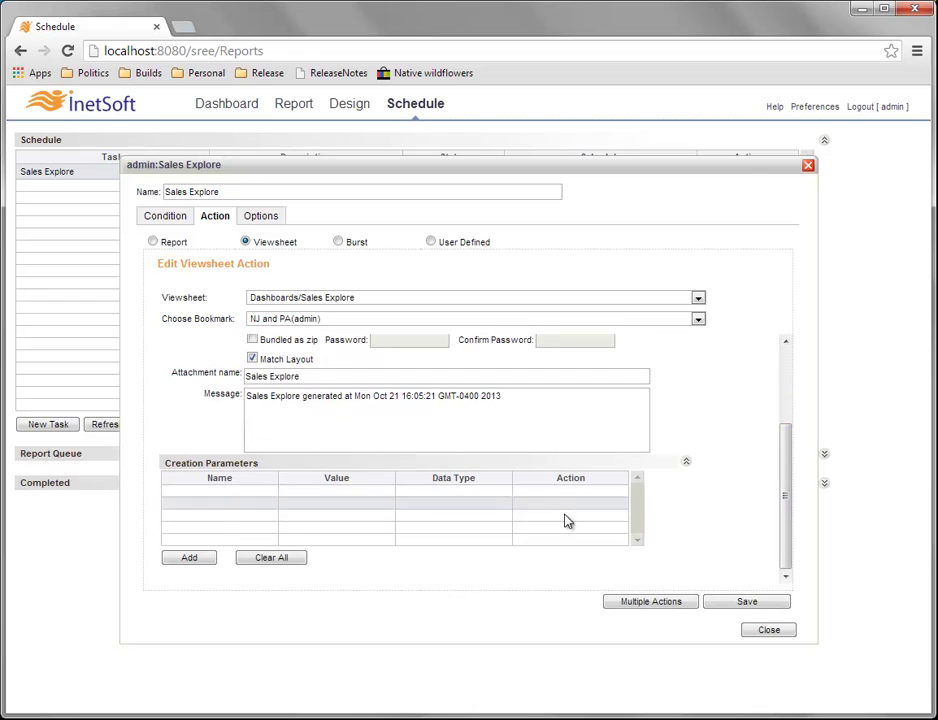
left_click_drag(790, 469, 789, 386)
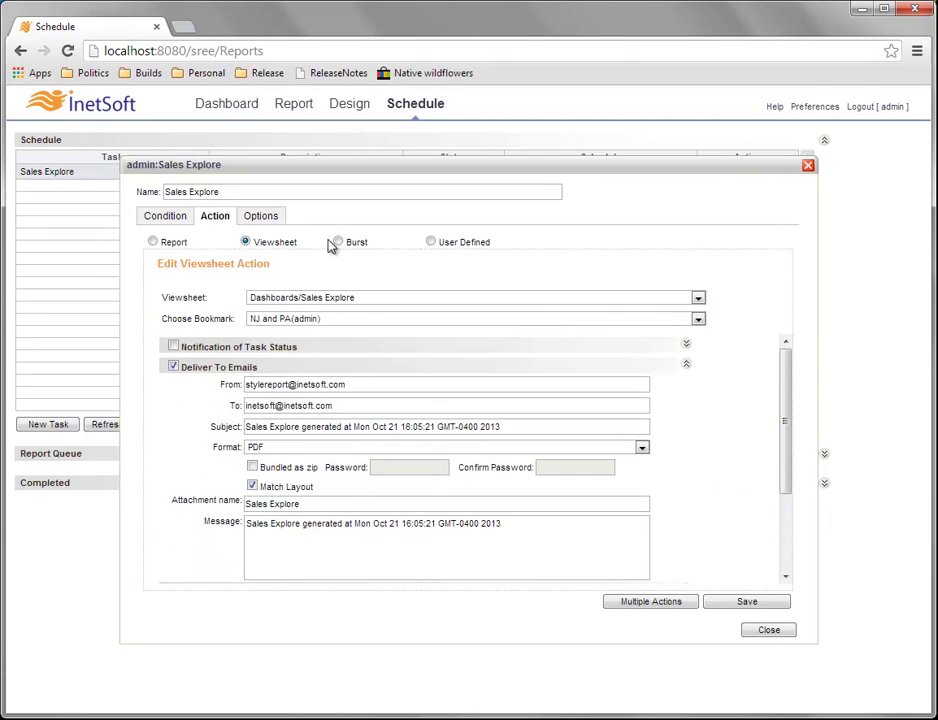
left_click(262, 217)
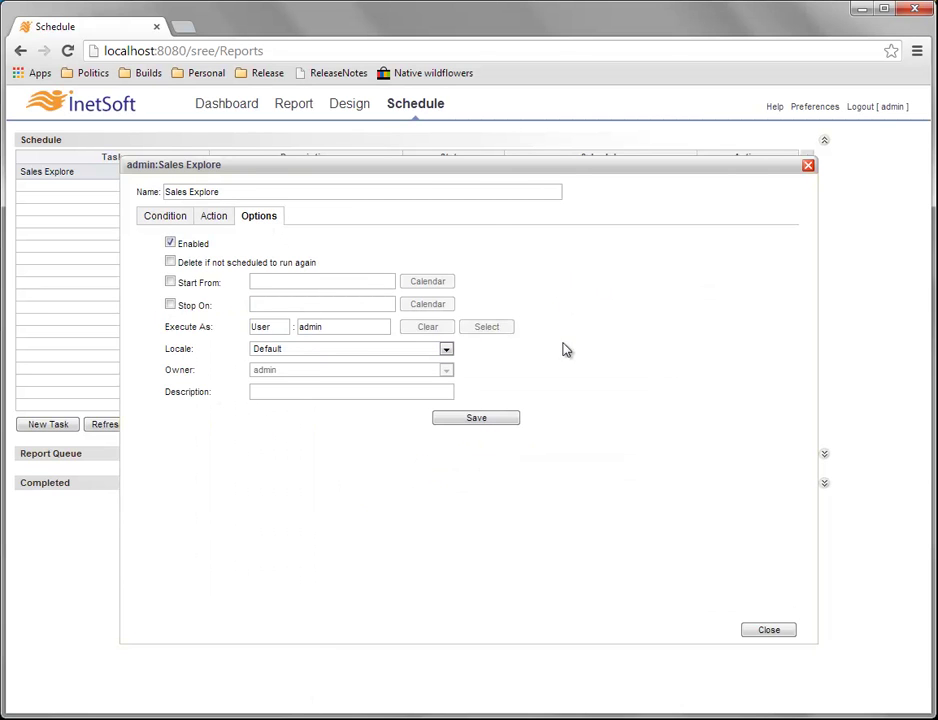
left_click(165, 217)
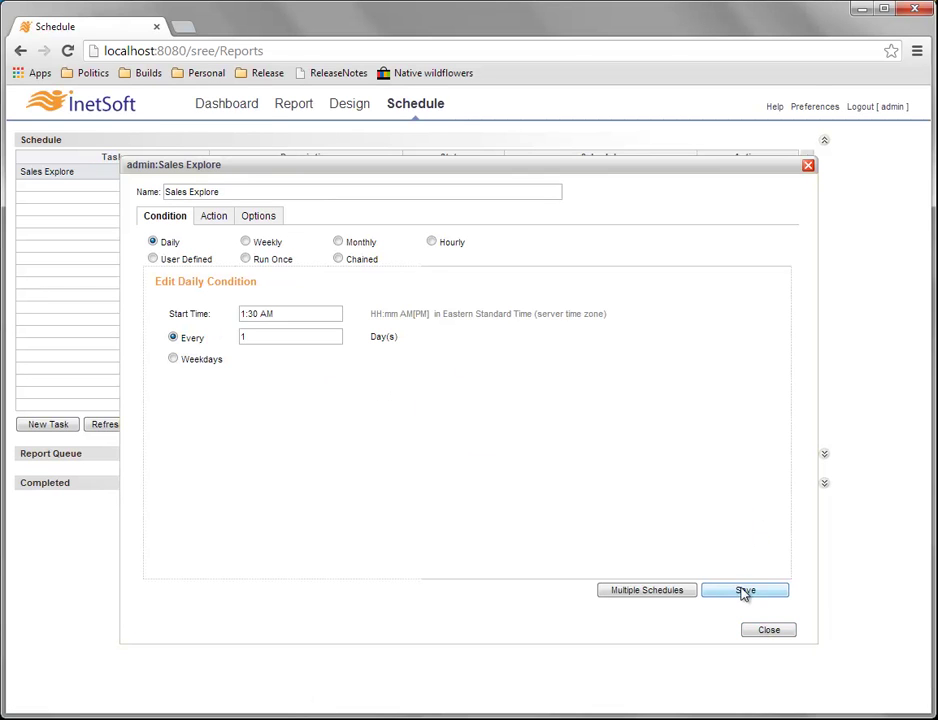
left_click(744, 592)
Close the task editor and delete the Sales Explore schedule, confirming the deletion.
left_click(768, 631)
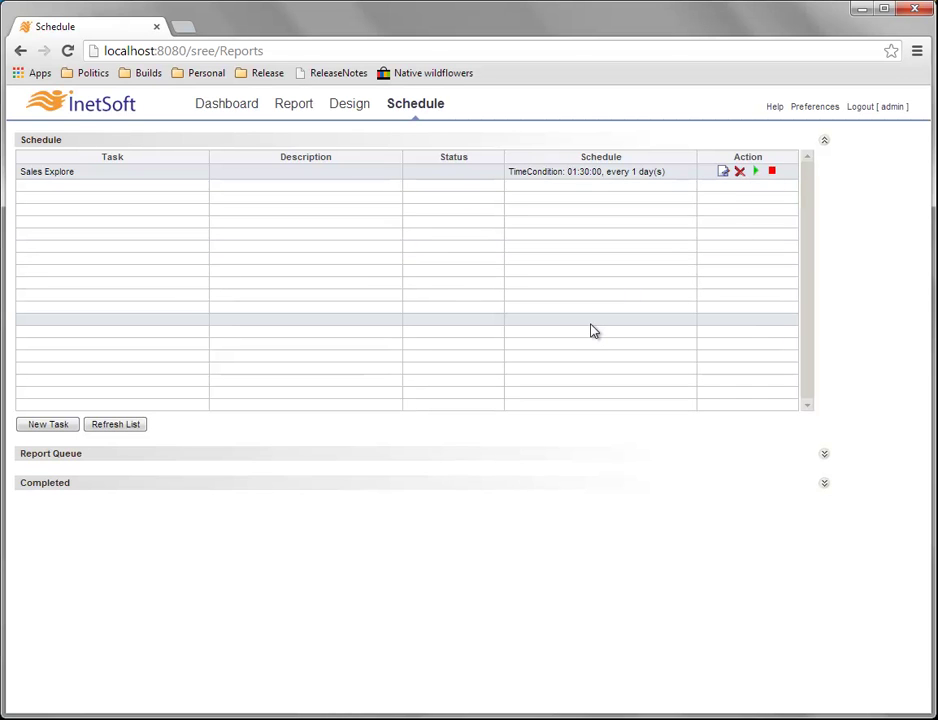
left_click(740, 172)
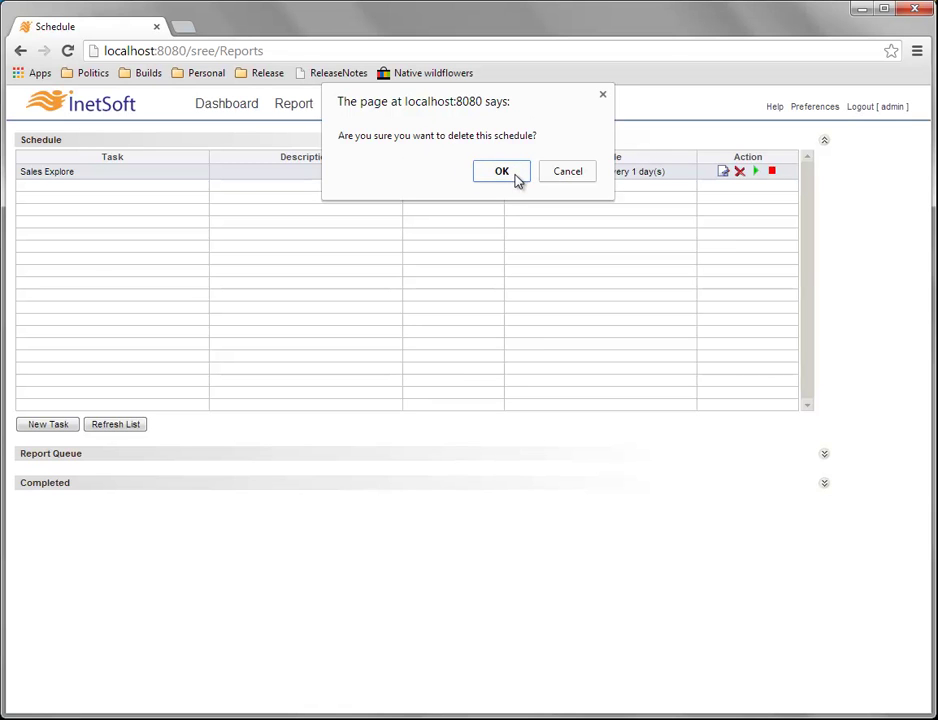
left_click(516, 176)
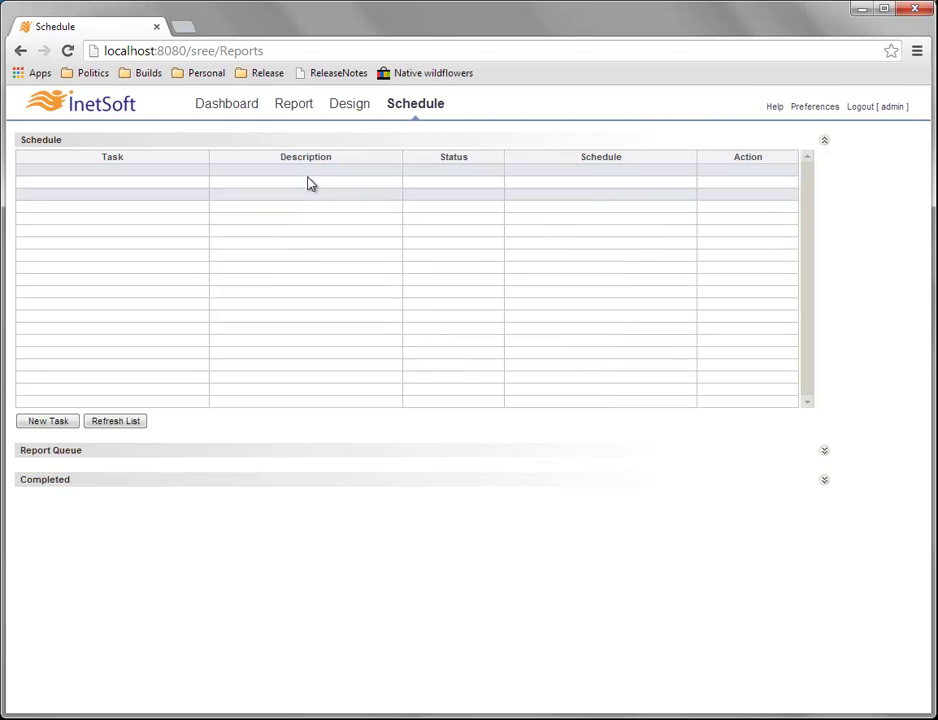
Go back to the Dashboard page and open the Explore dashboard.
left_click(242, 110)
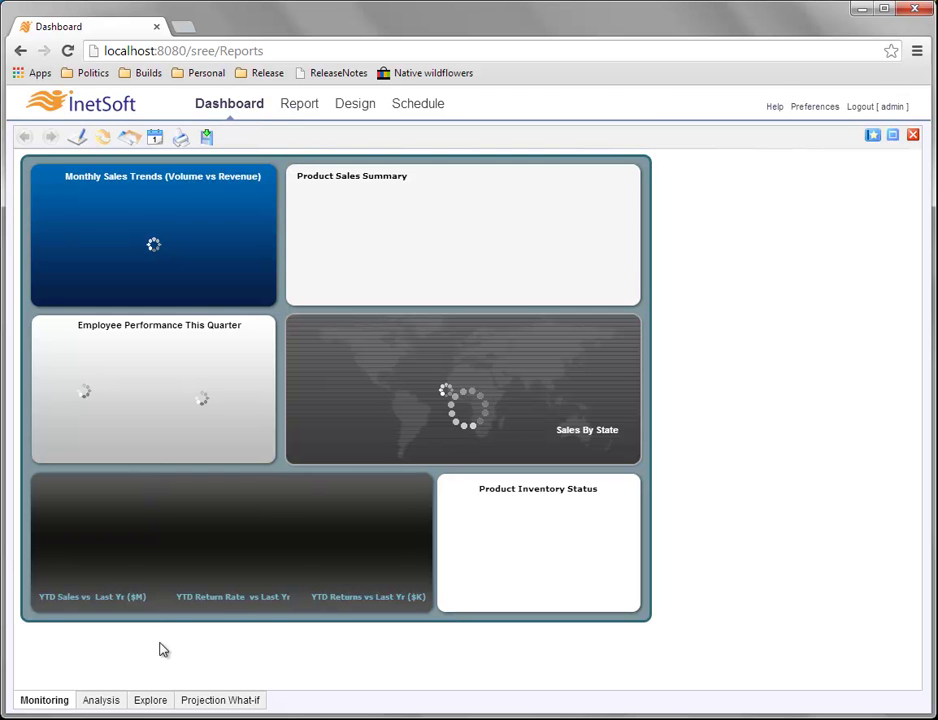
left_click(155, 704)
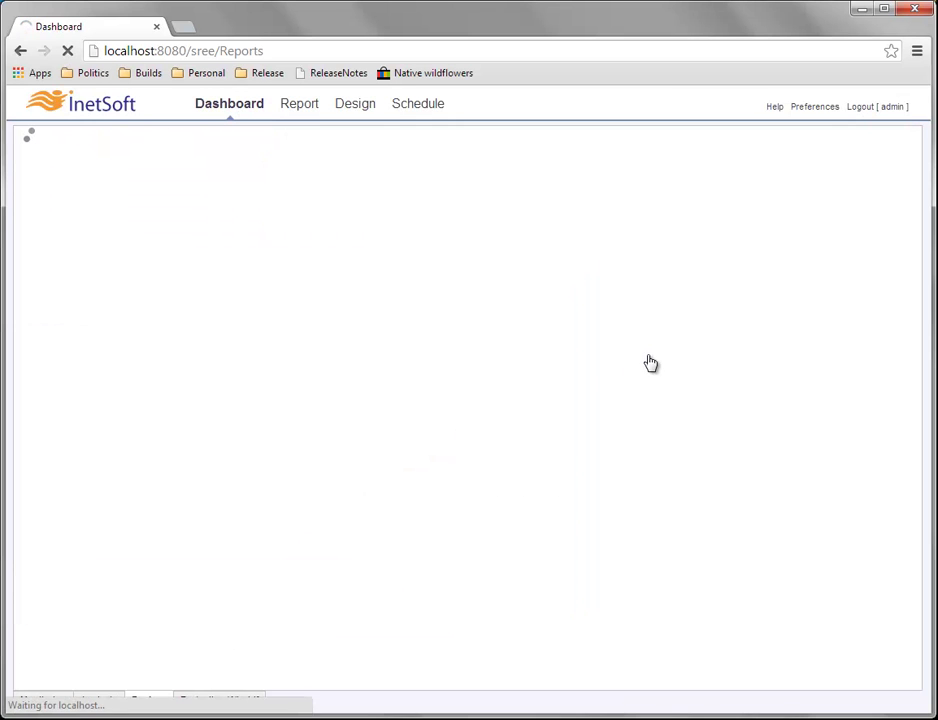